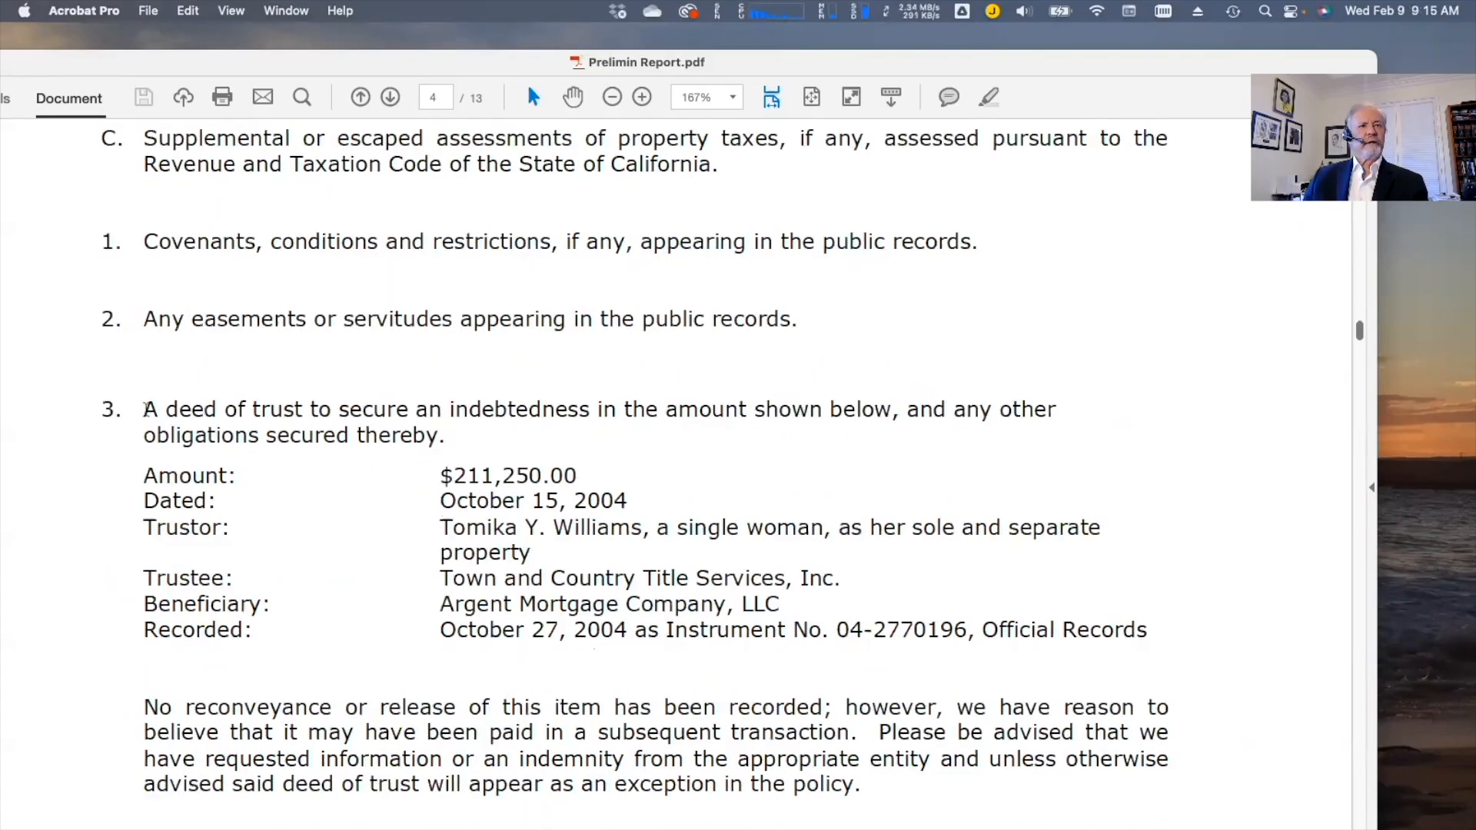
# Select the $211,250.00 amount and review the recorded deeds of trust on pages 4–5
pyautogui.moveTo(438, 476); pyautogui.dragTo(592, 464)
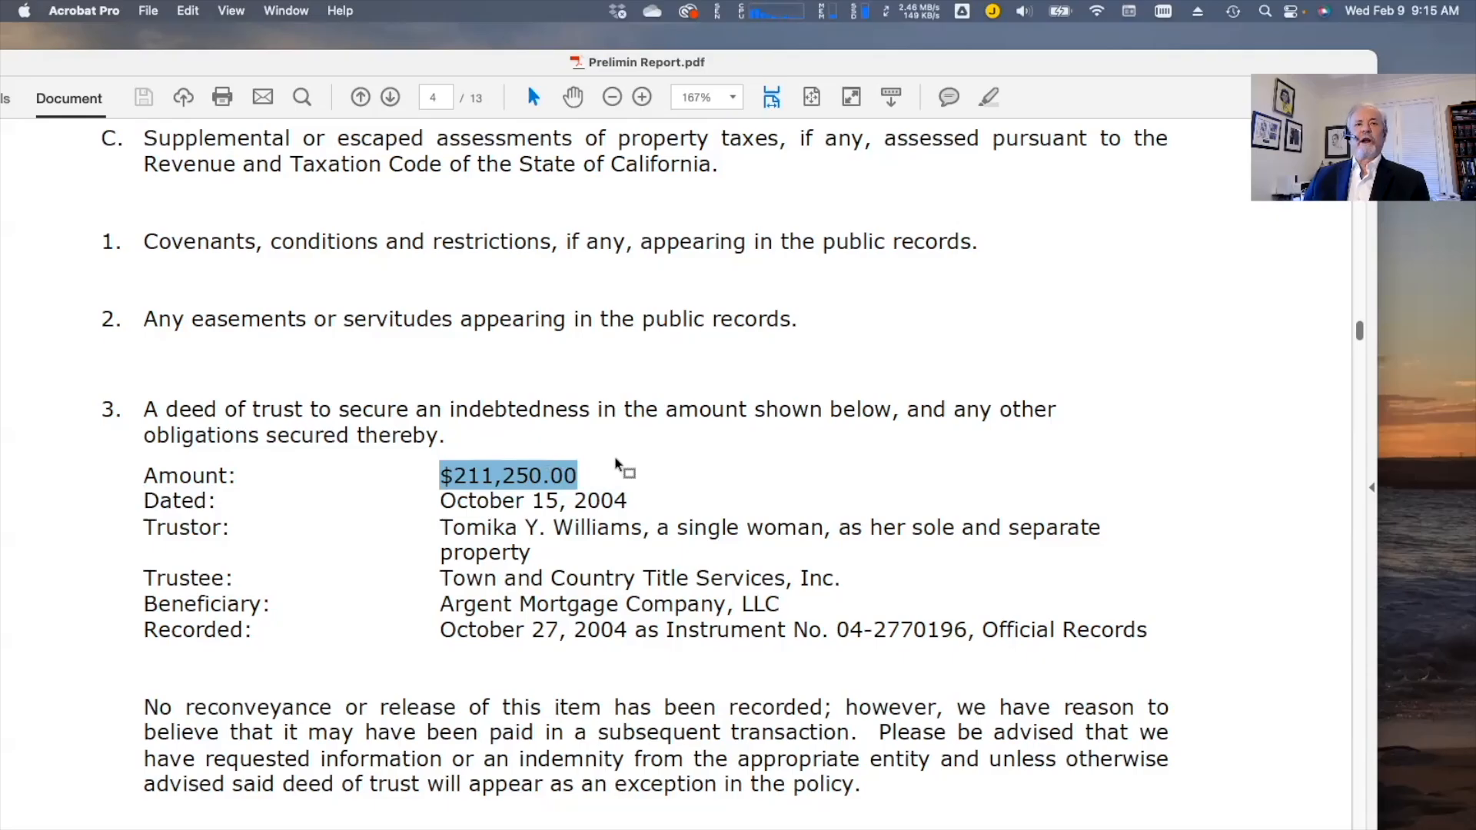
pyautogui.scroll(-3, 619, 465)
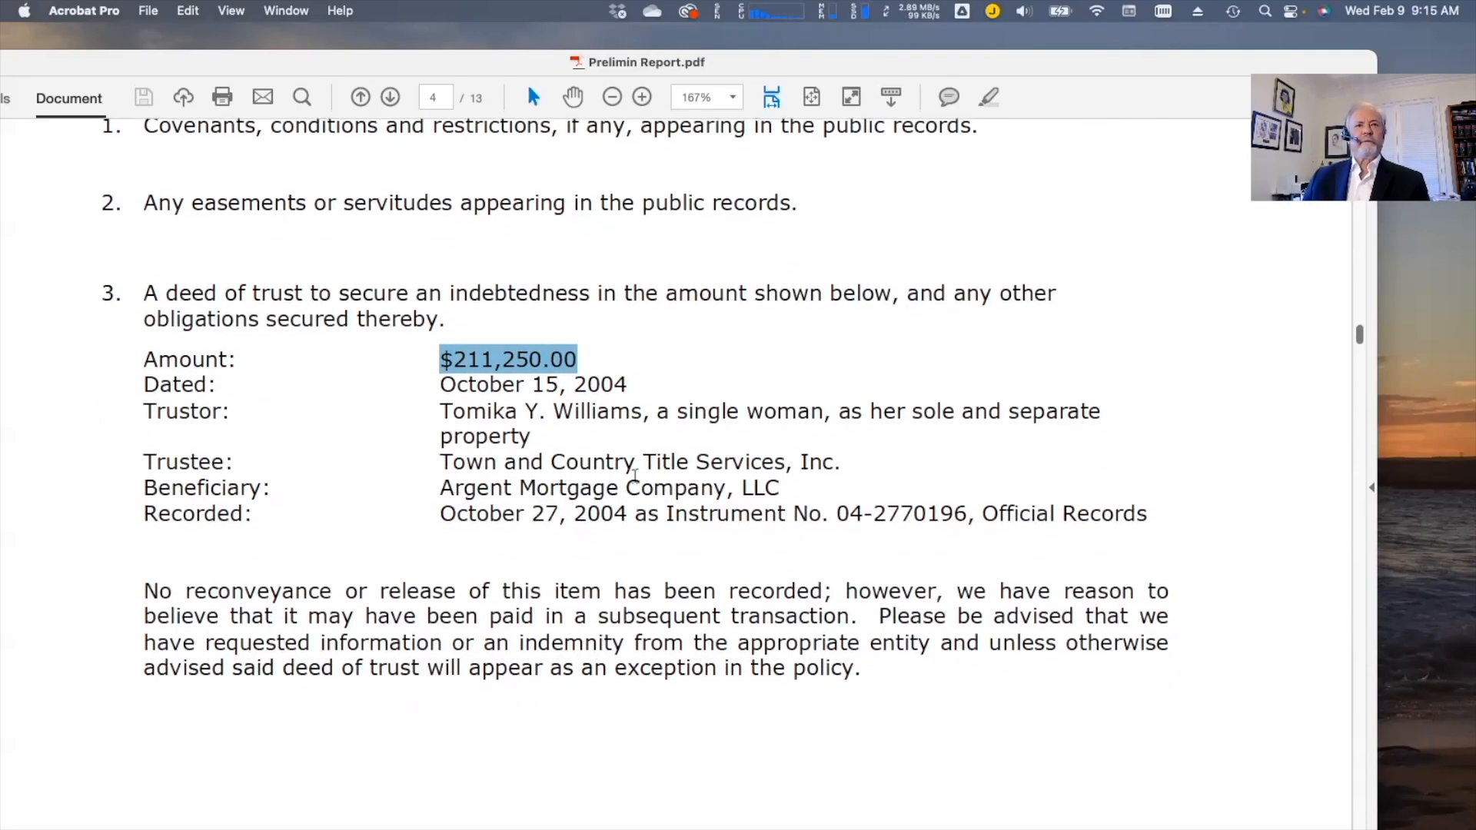
pyautogui.scroll(1, 632, 474)
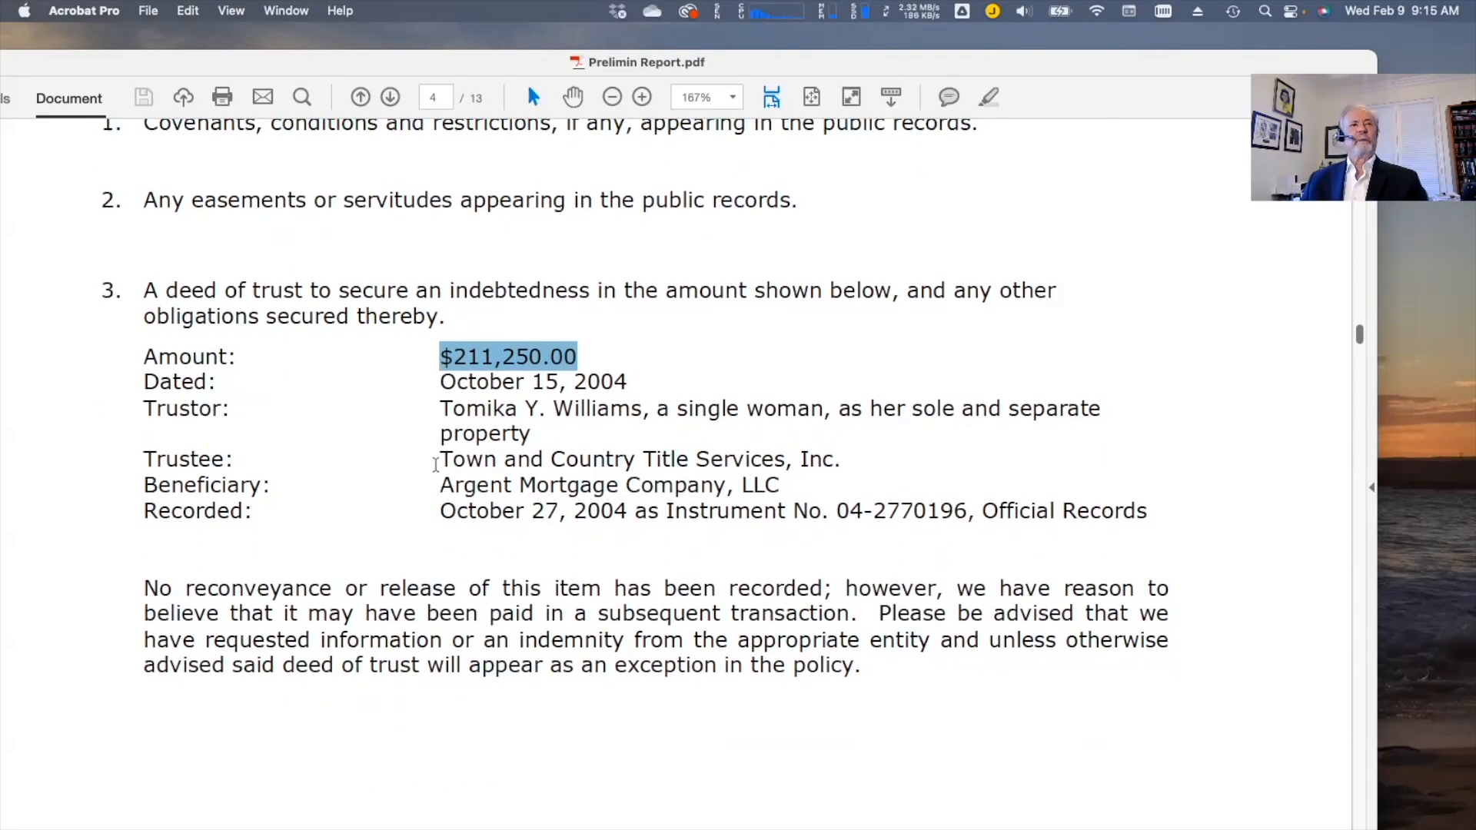
pyautogui.scroll(-15, 453, 469)
pyautogui.scroll(-4, 477, 476)
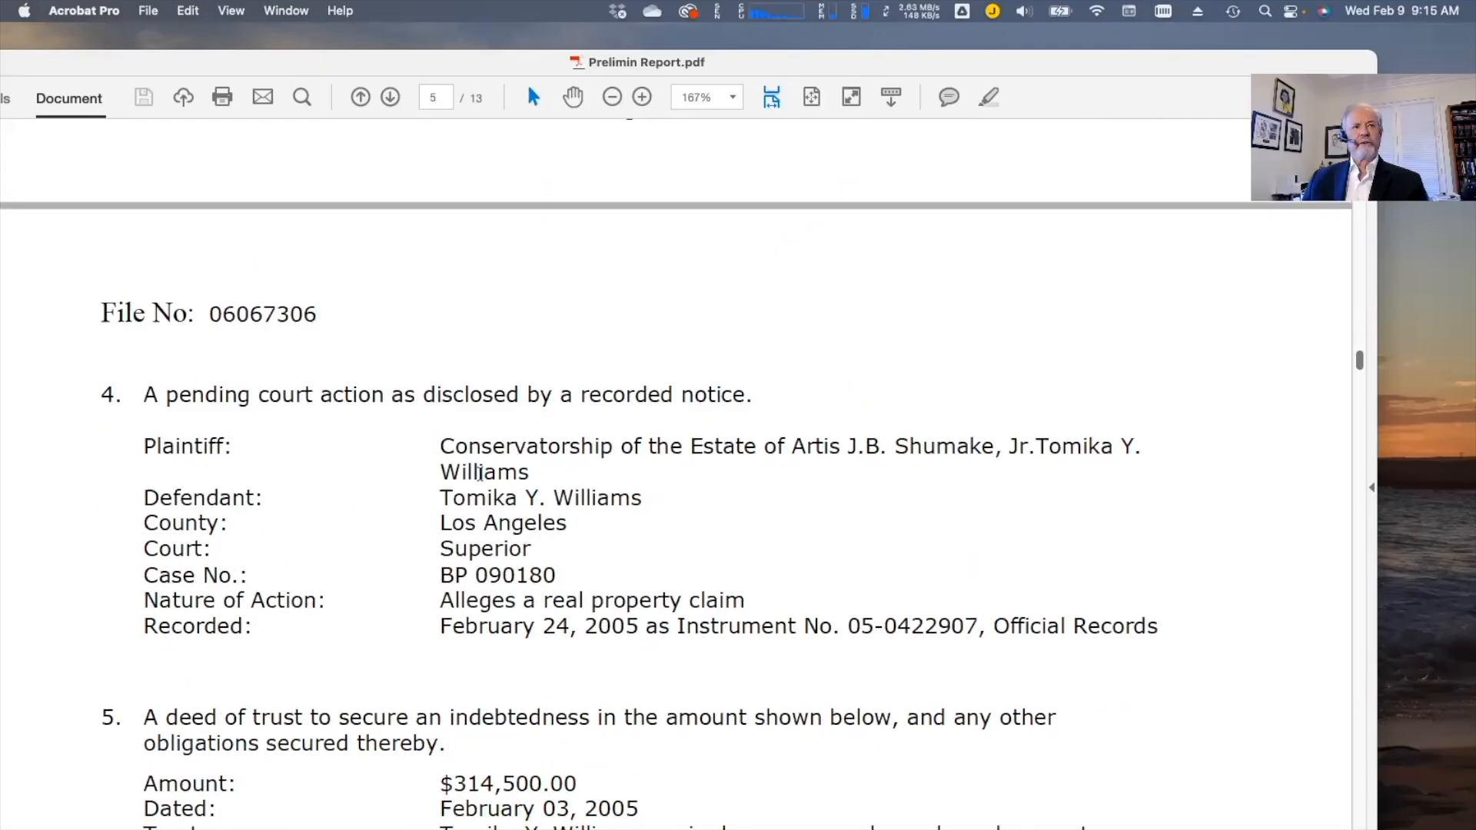
pyautogui.scroll(-9, 479, 472)
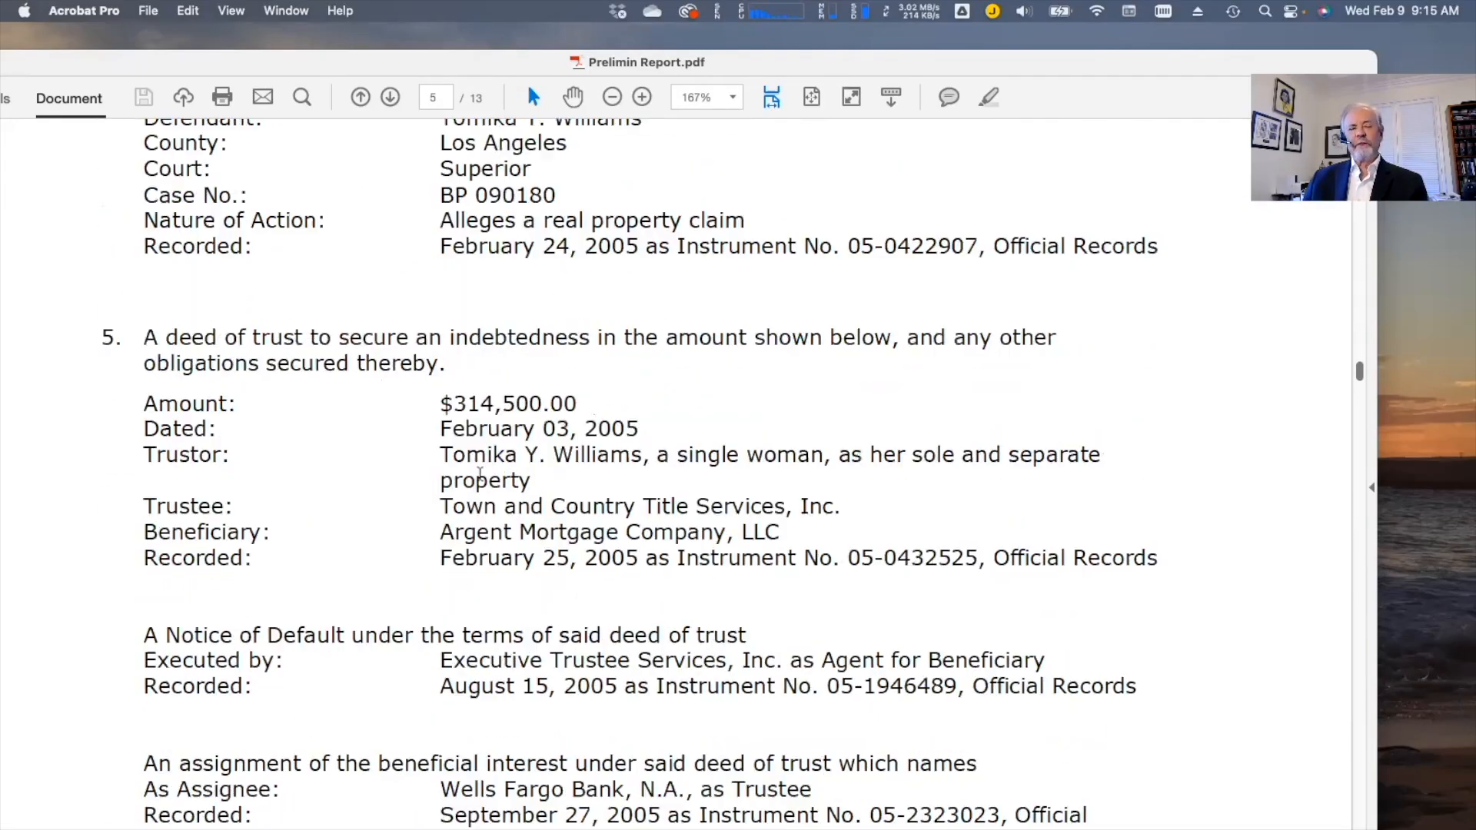
pyautogui.scroll(-5, 480, 472)
pyautogui.scroll(-5, 477, 471)
# Scroll back up to the Schedule A section on page 2
pyautogui.scroll(20, 476, 472)
pyautogui.scroll(20, 476, 472)
pyautogui.scroll(20, 476, 473)
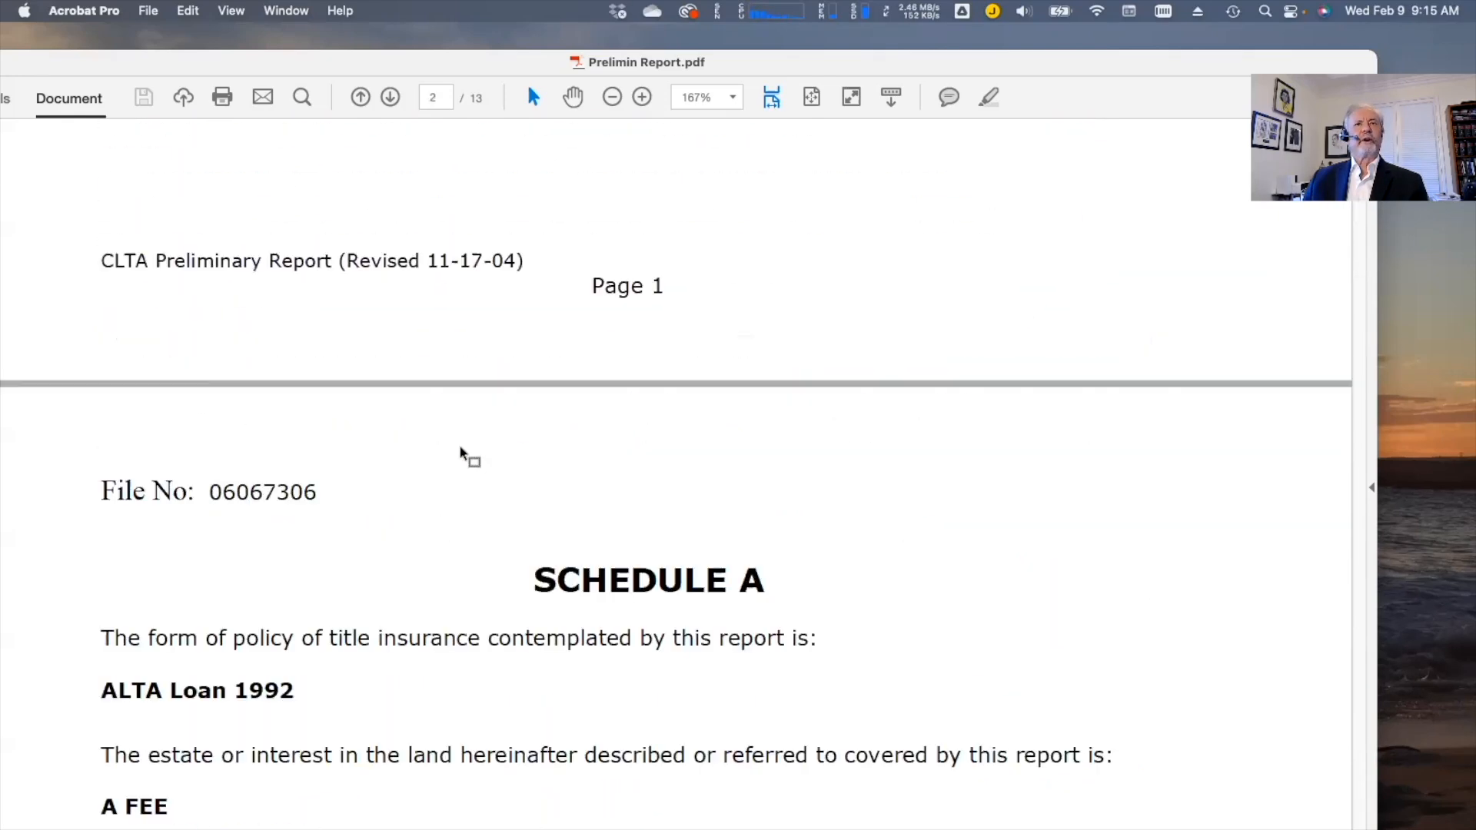
# Check the vesting line, selecting the misspelled word 'singel' and the middle initial Y
pyautogui.scroll(13, 461, 454)
pyautogui.scroll(20, 461, 454)
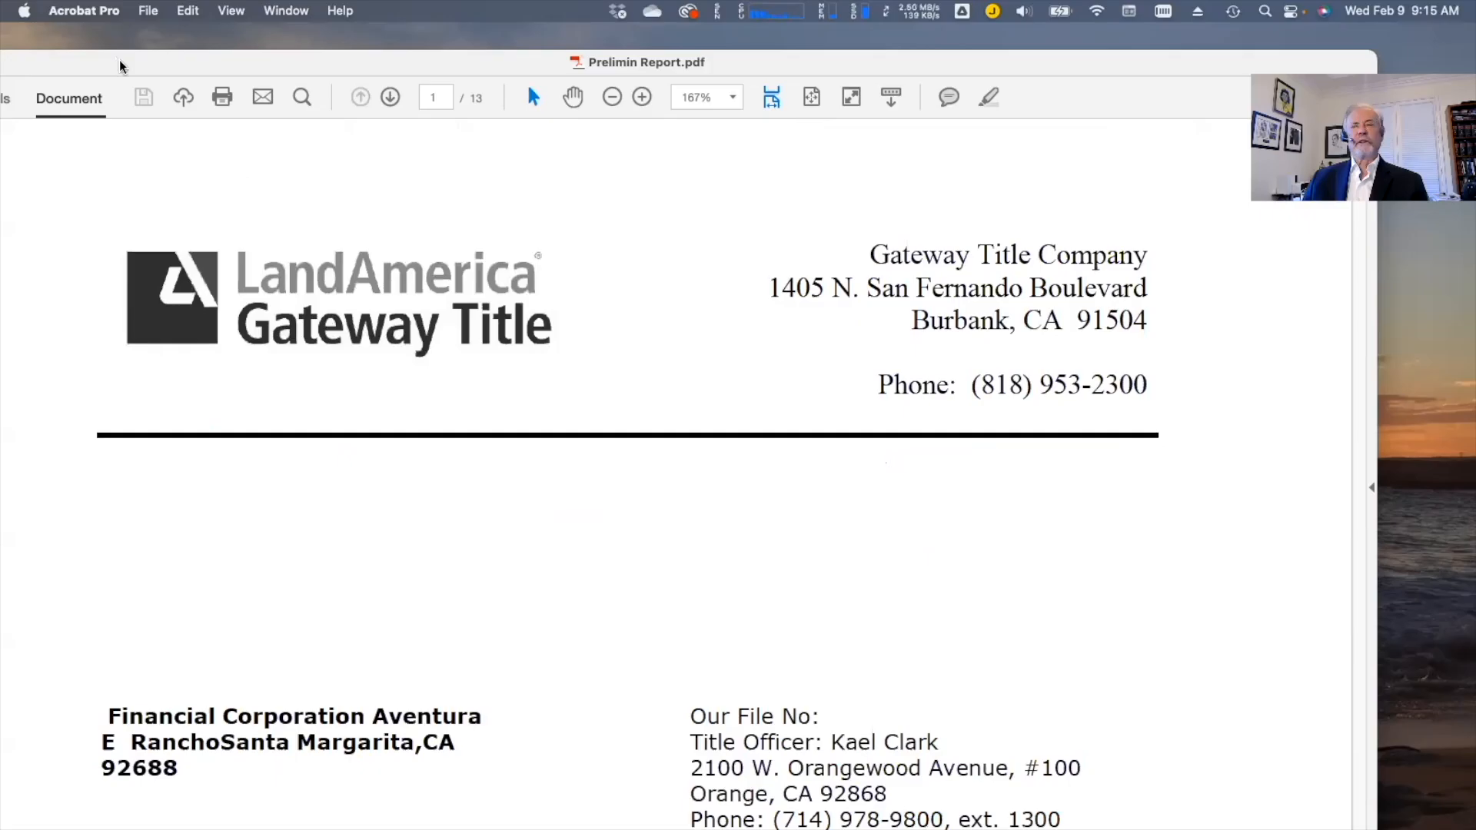
pyautogui.scroll(-13, 451, 441)
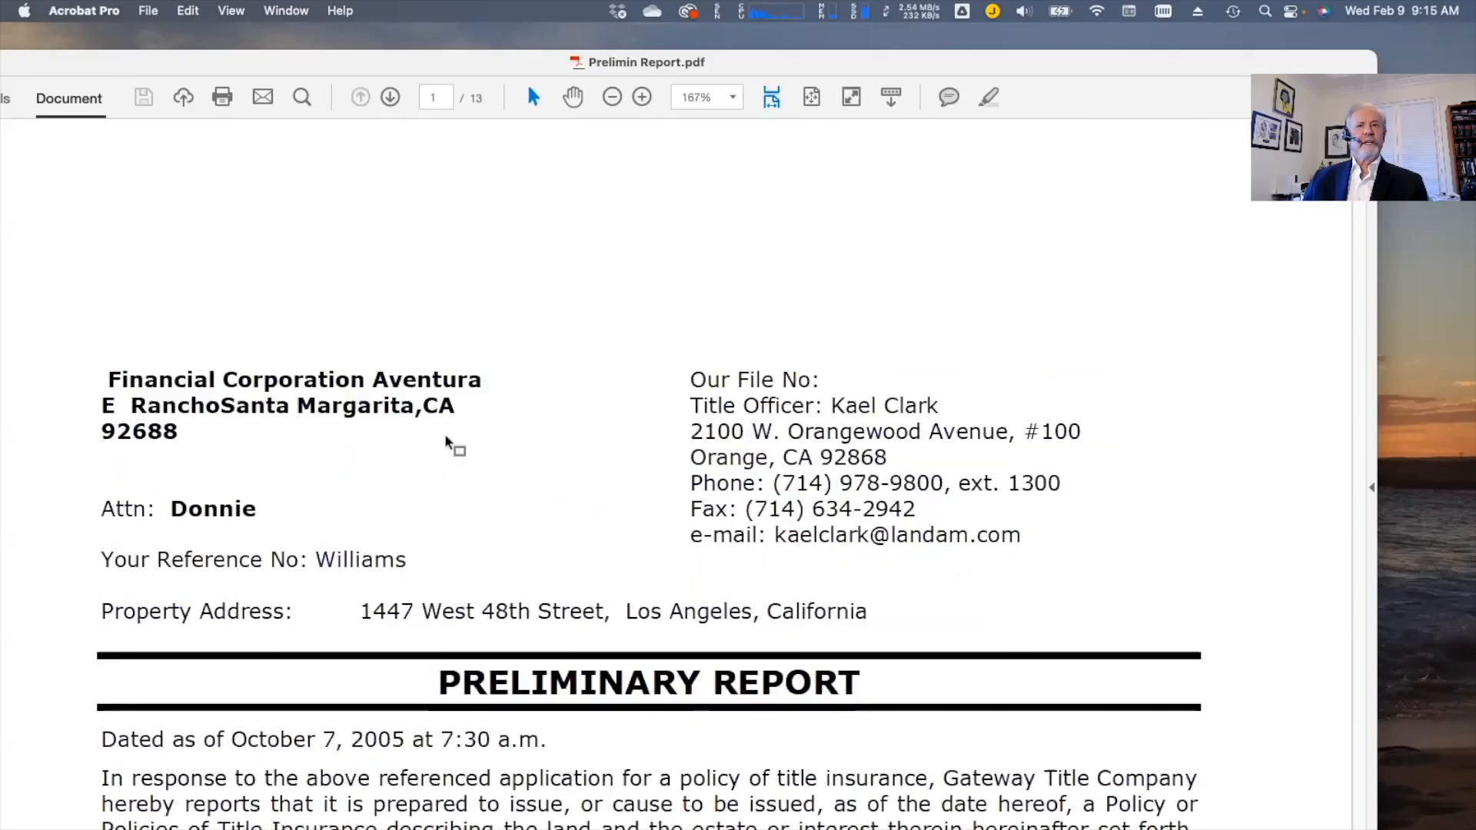
pyautogui.scroll(-20, 451, 442)
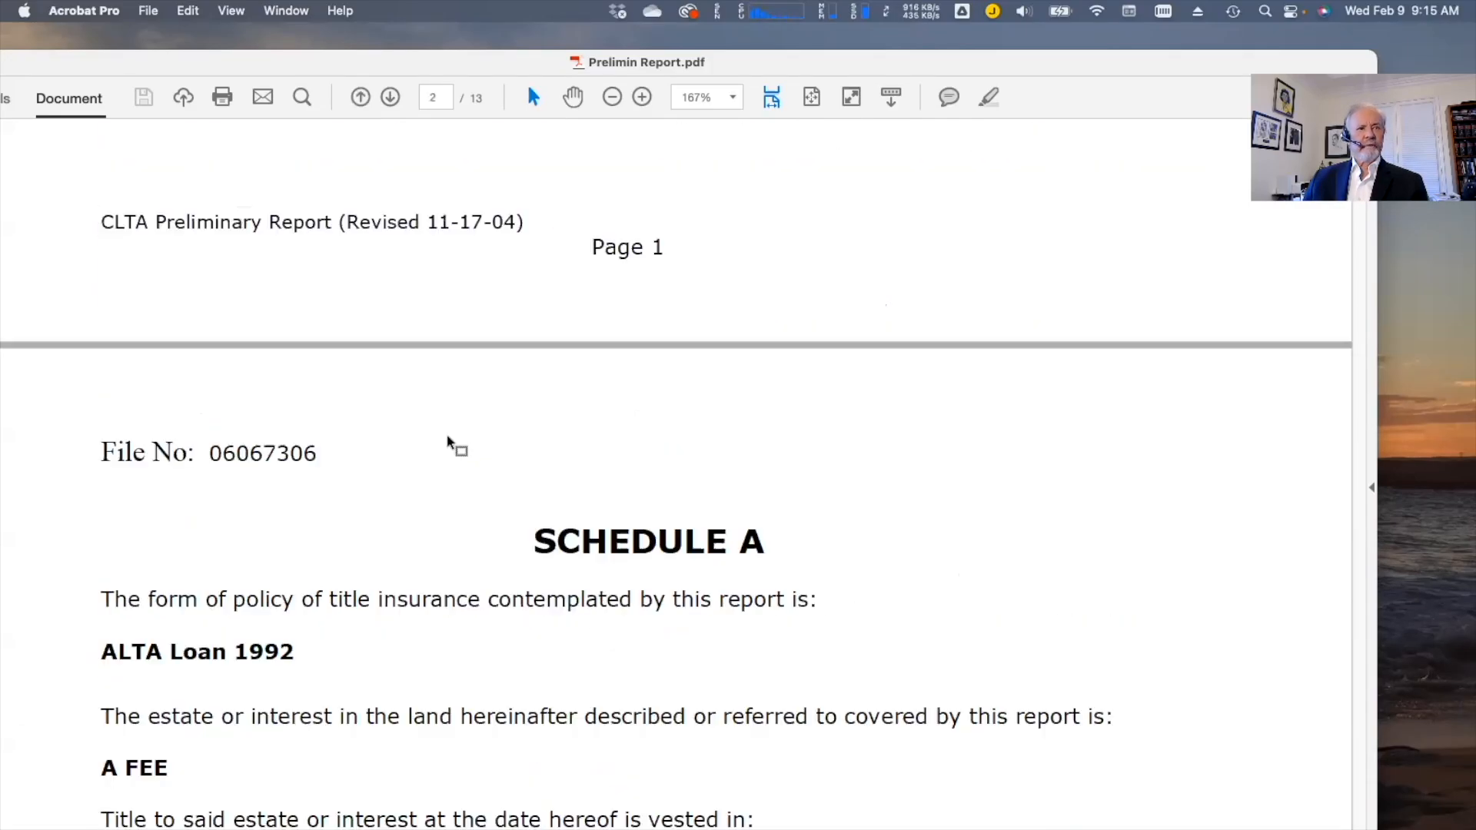
pyautogui.scroll(-12, 453, 442)
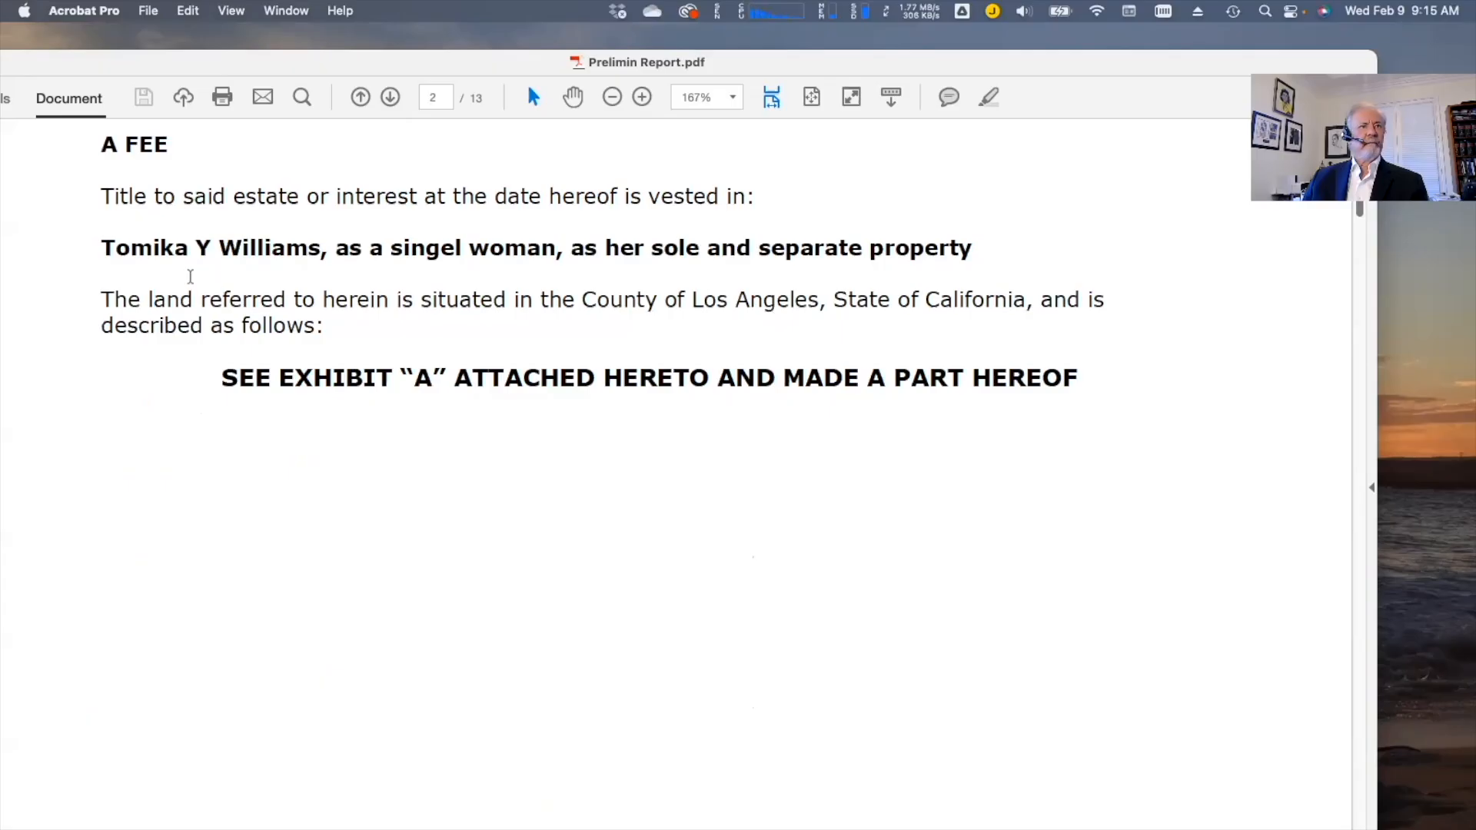
pyautogui.click(458, 247)
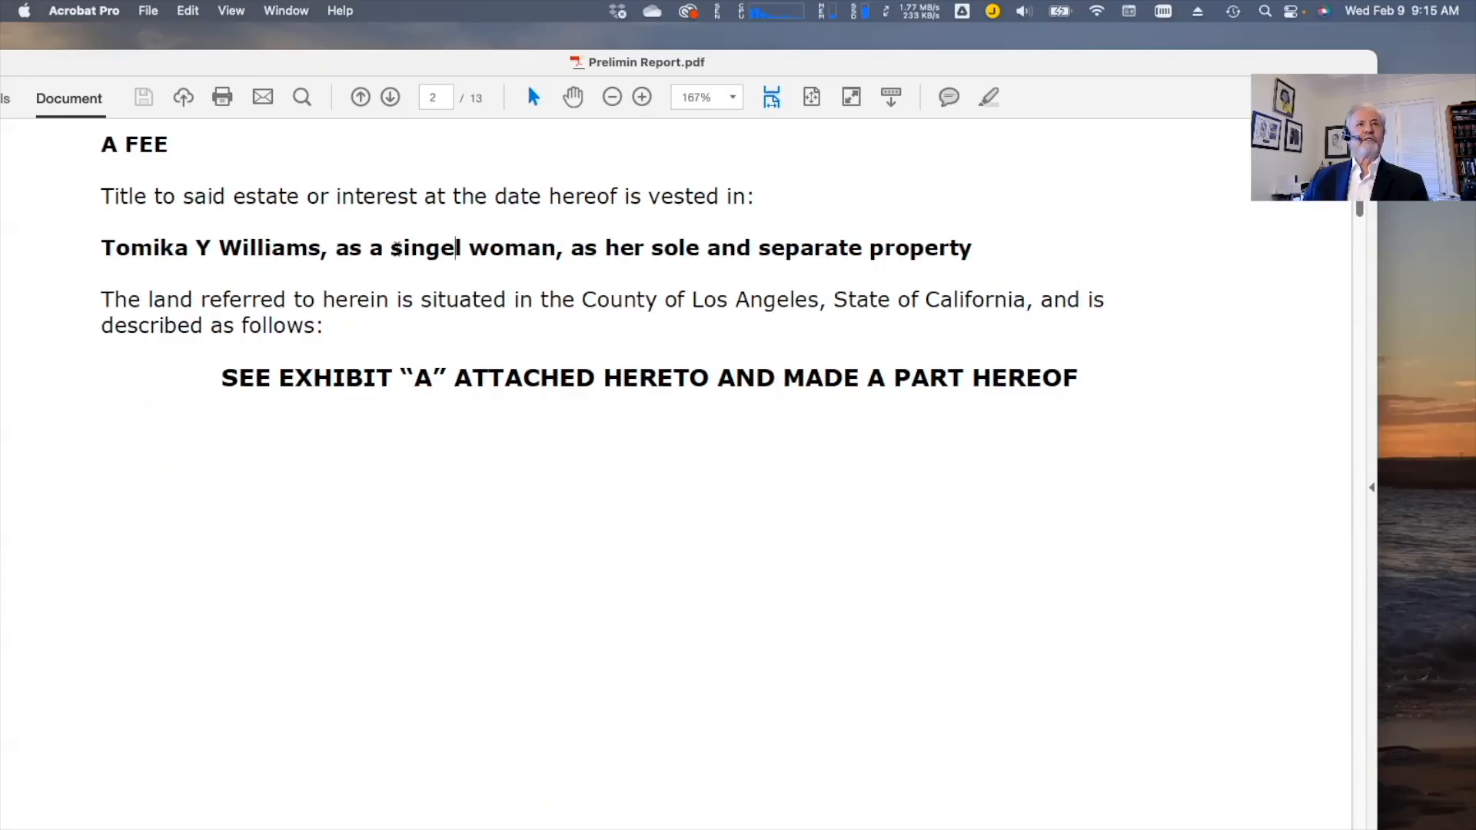
pyautogui.moveTo(389, 248); pyautogui.dragTo(470, 249)
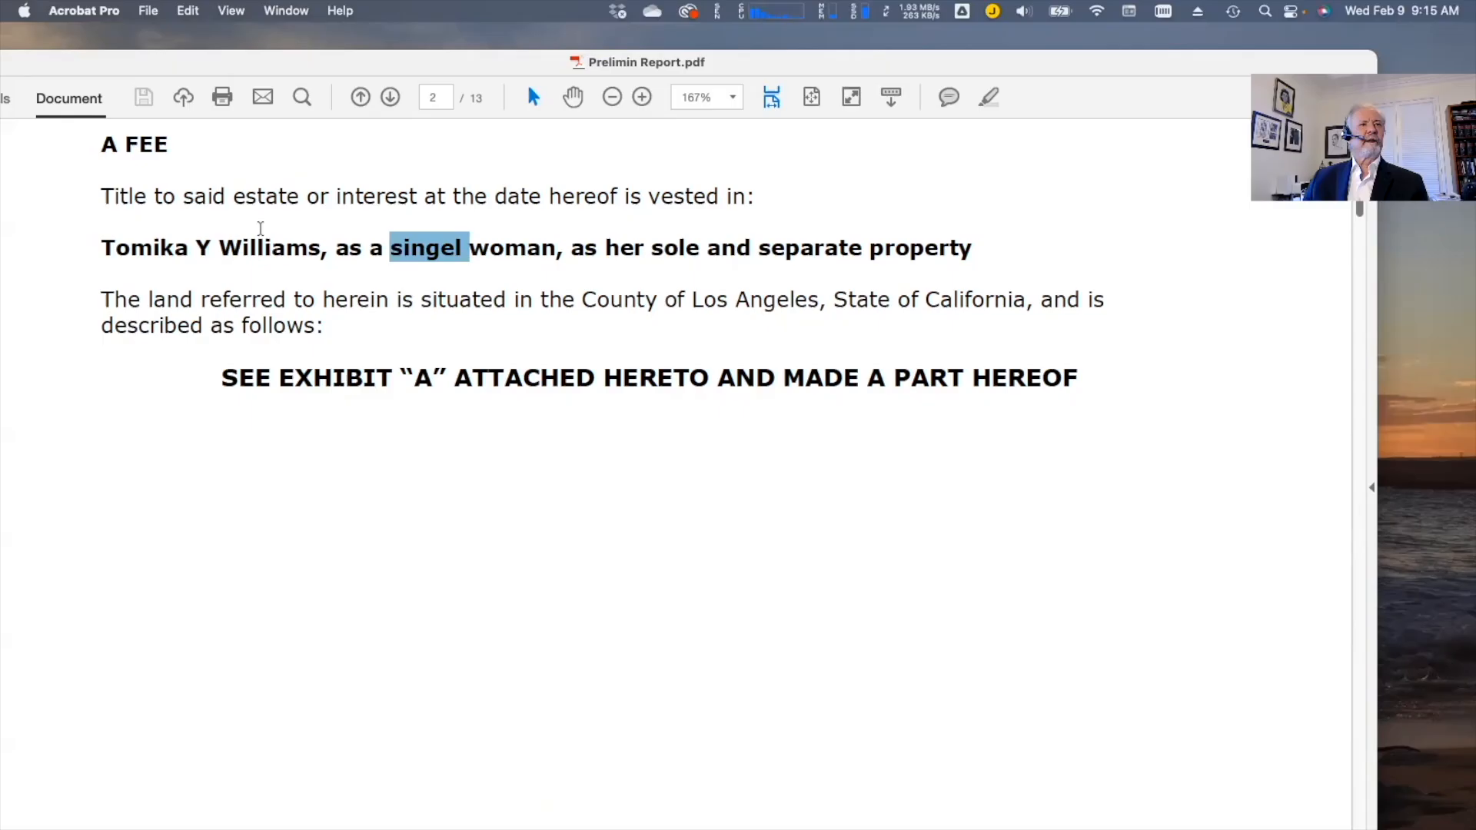
pyautogui.scroll(-2, 385, 357)
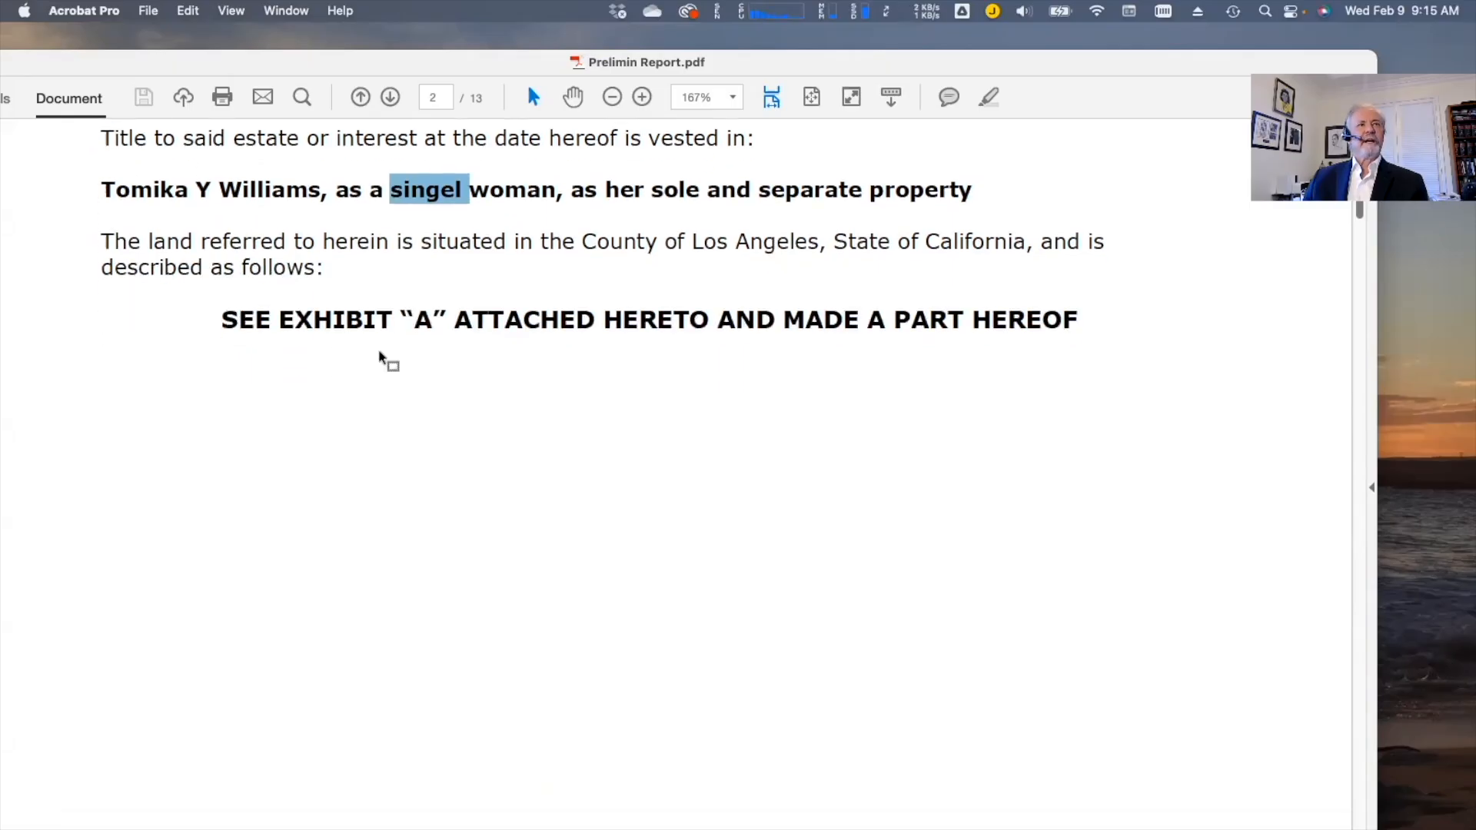
pyautogui.click(202, 189)
pyautogui.doubleClick(202, 189)
pyautogui.click(263, 288)
# Select both Exhibit A legal description paragraphs on page 3 and bring the report window fully on screen
pyautogui.scroll(-5, 493, 484)
pyautogui.scroll(-15, 496, 486)
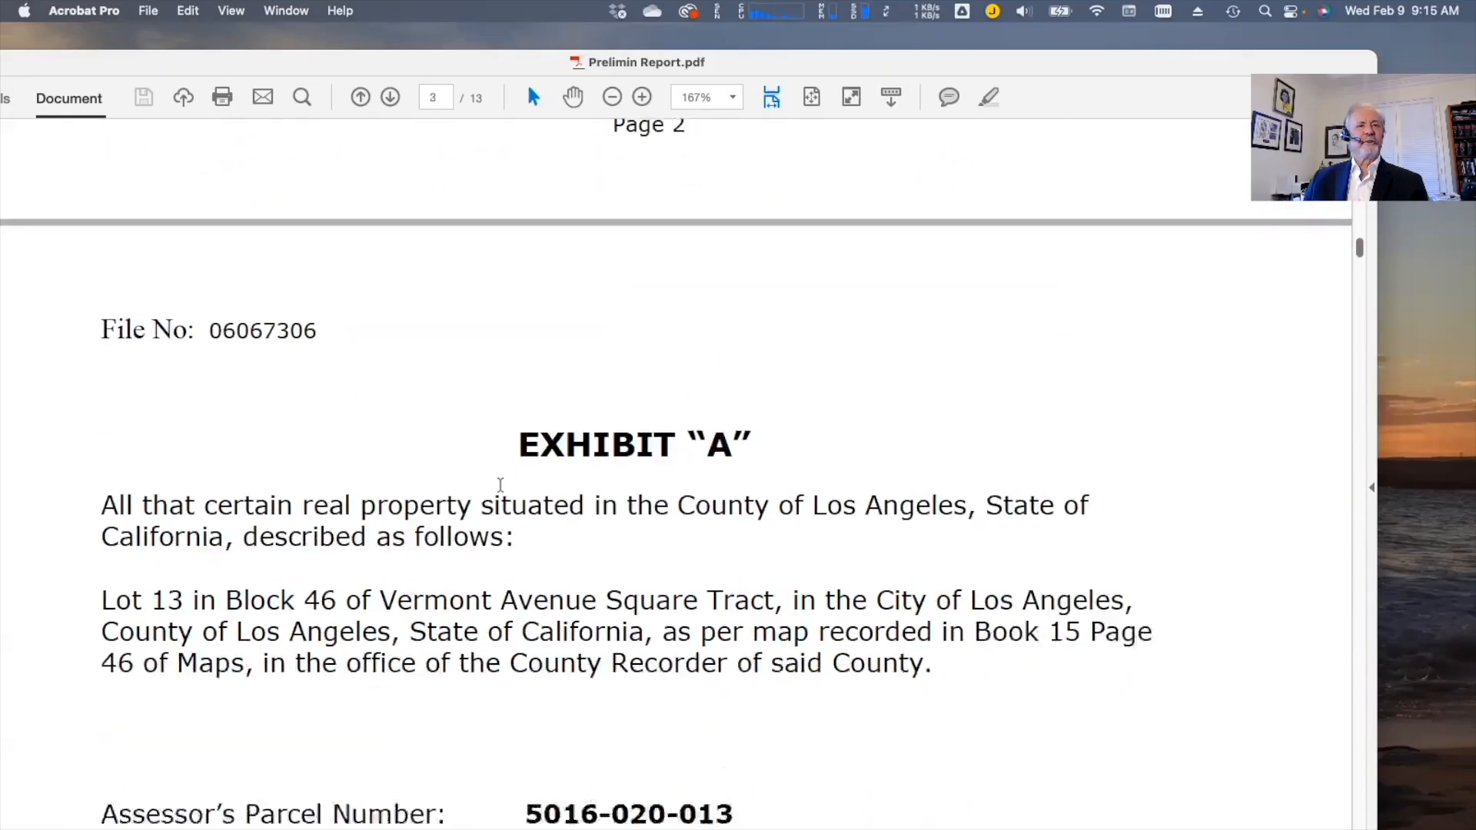
pyautogui.moveTo(100, 366); pyautogui.dragTo(681, 555)
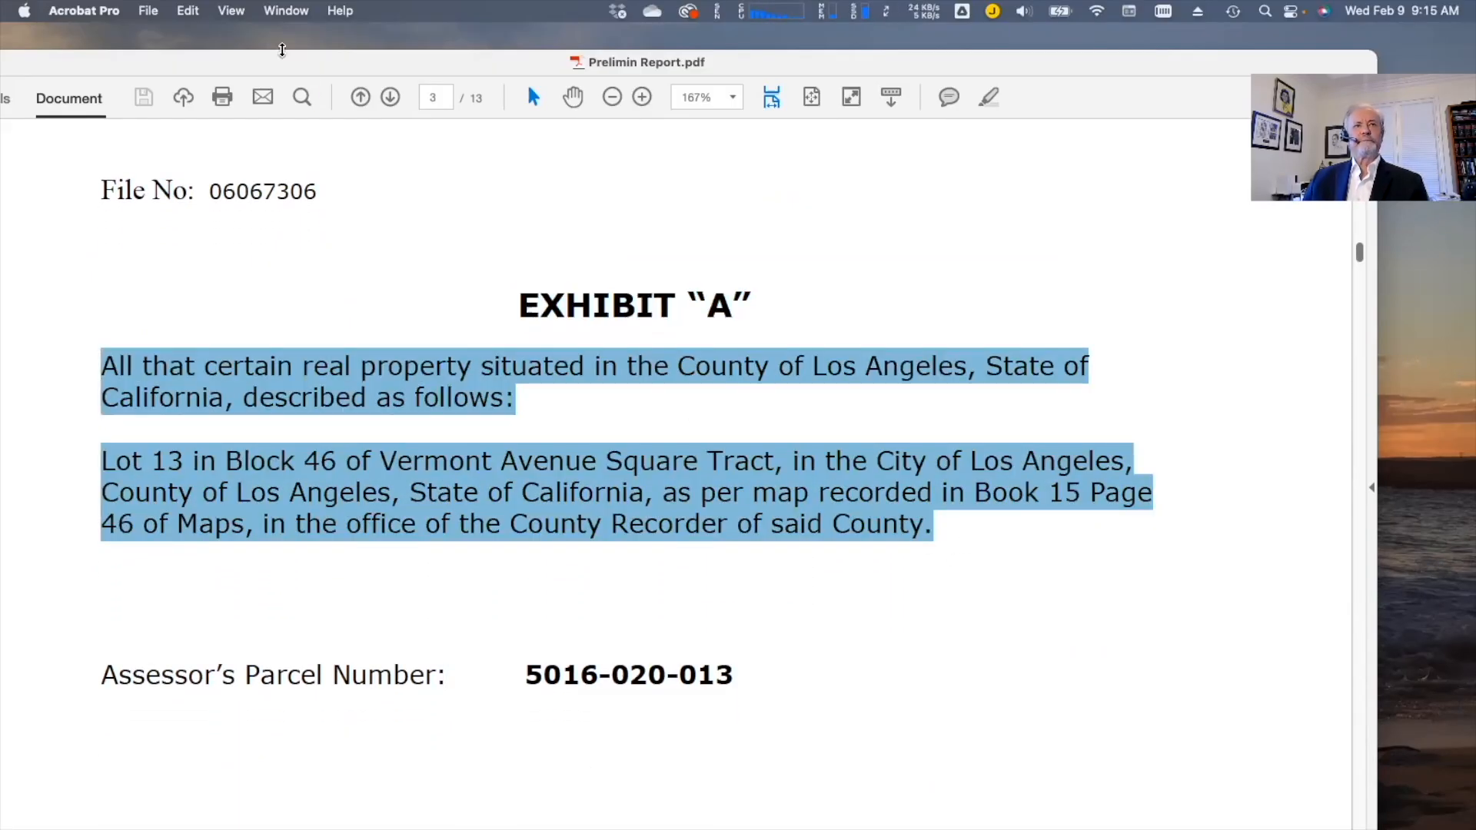
pyautogui.moveTo(61, 68); pyautogui.dragTo(140, 72)
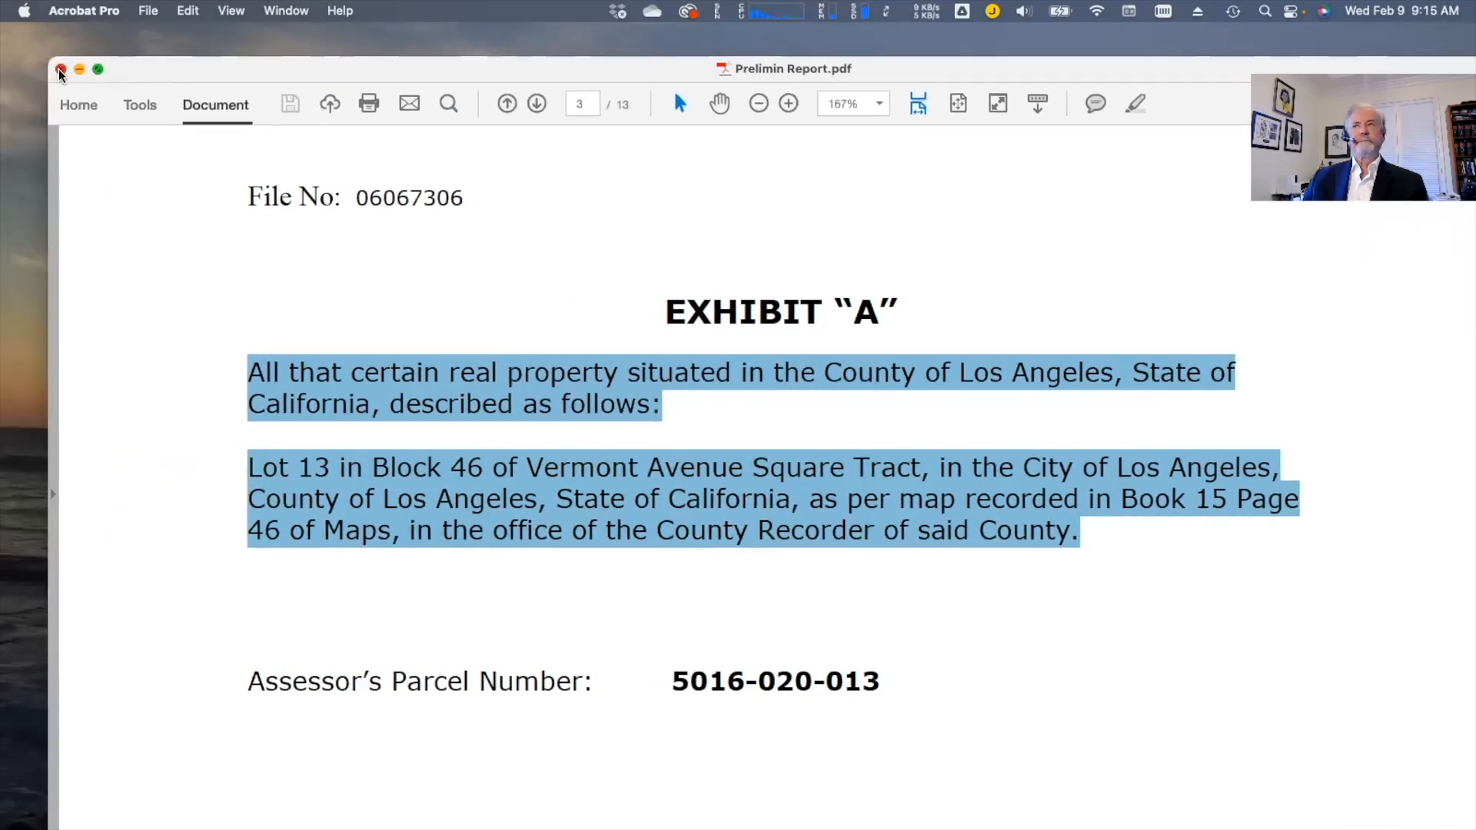
# Close the preliminary report and open Business-Purpose-Commercial-Loan-Application.pdf
pyautogui.click(61, 70)
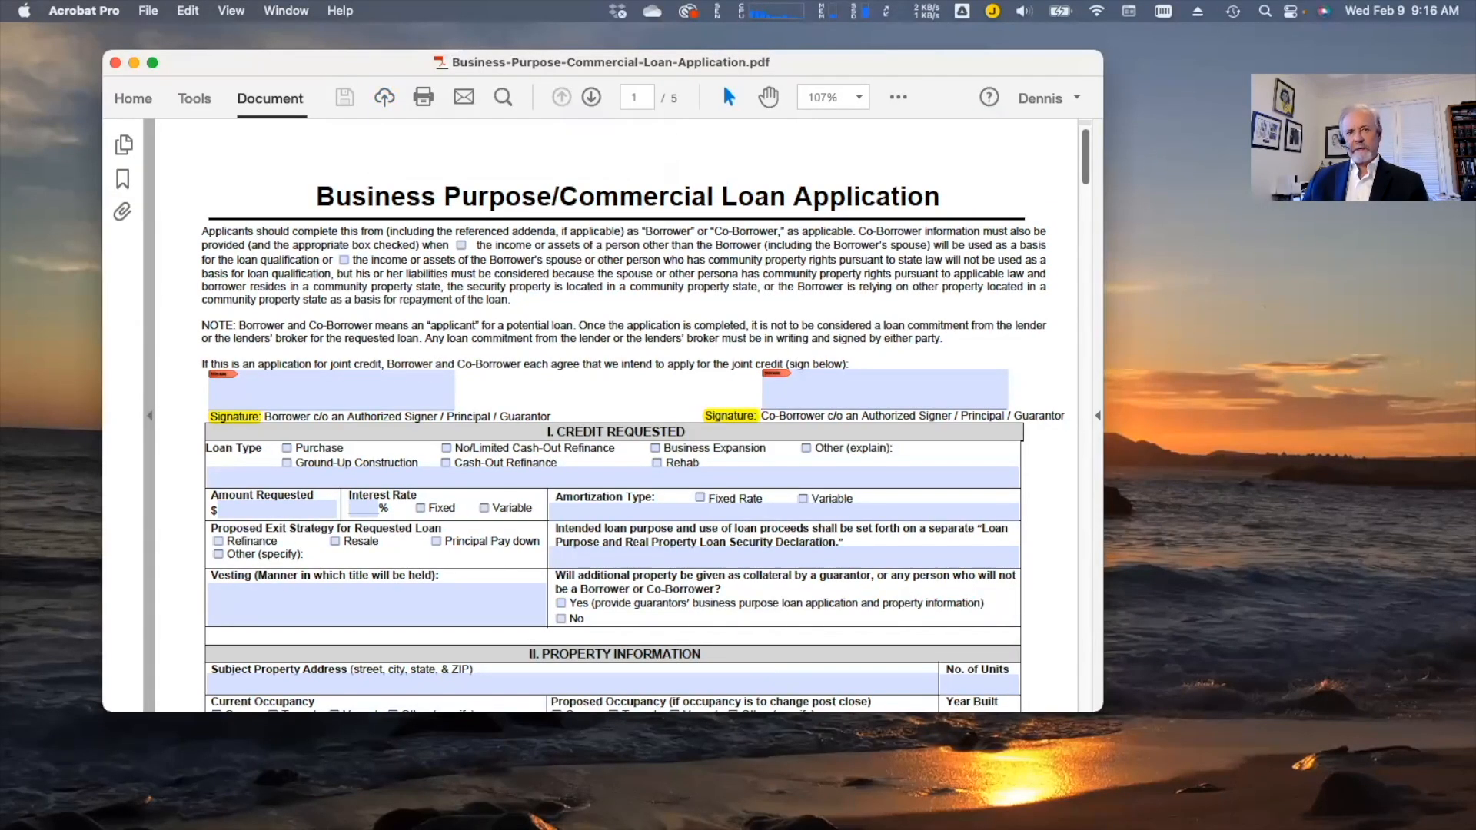
pyautogui.moveTo(893, 792)
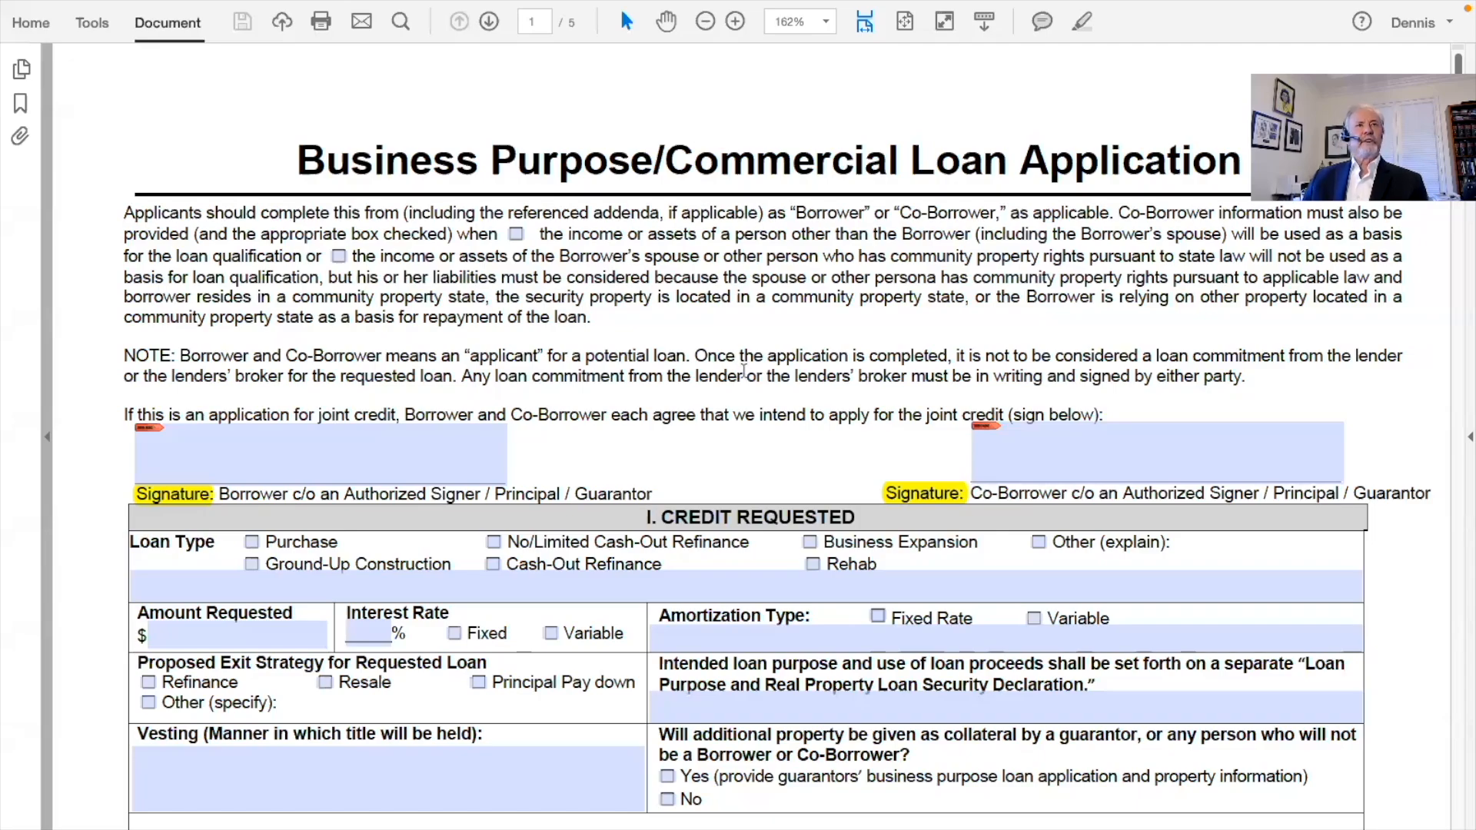
pyautogui.scroll(-3, 744, 371)
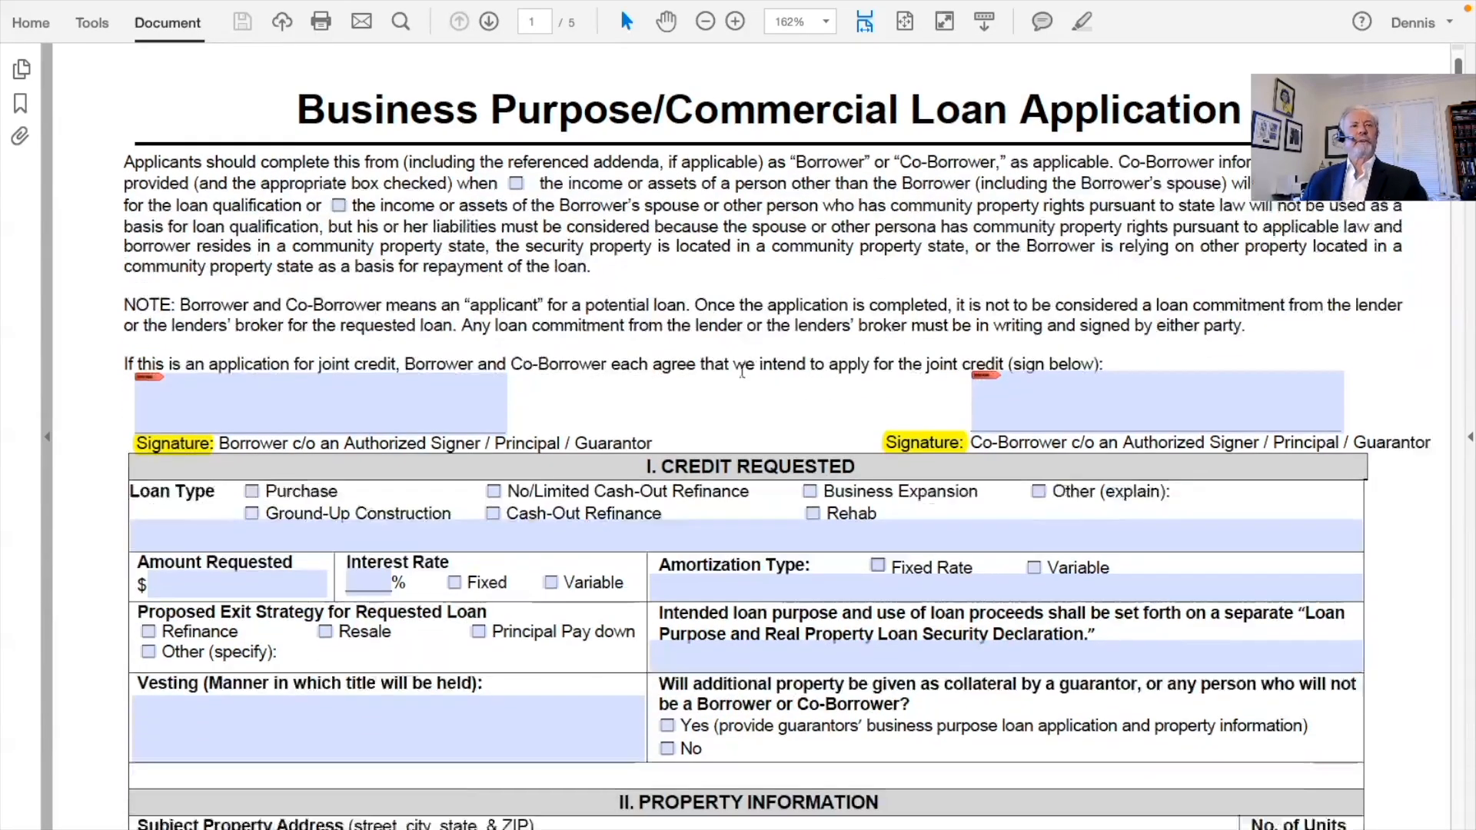
# Review the application's sections page by page, then return to the top
pyautogui.scroll(-3, 738, 371)
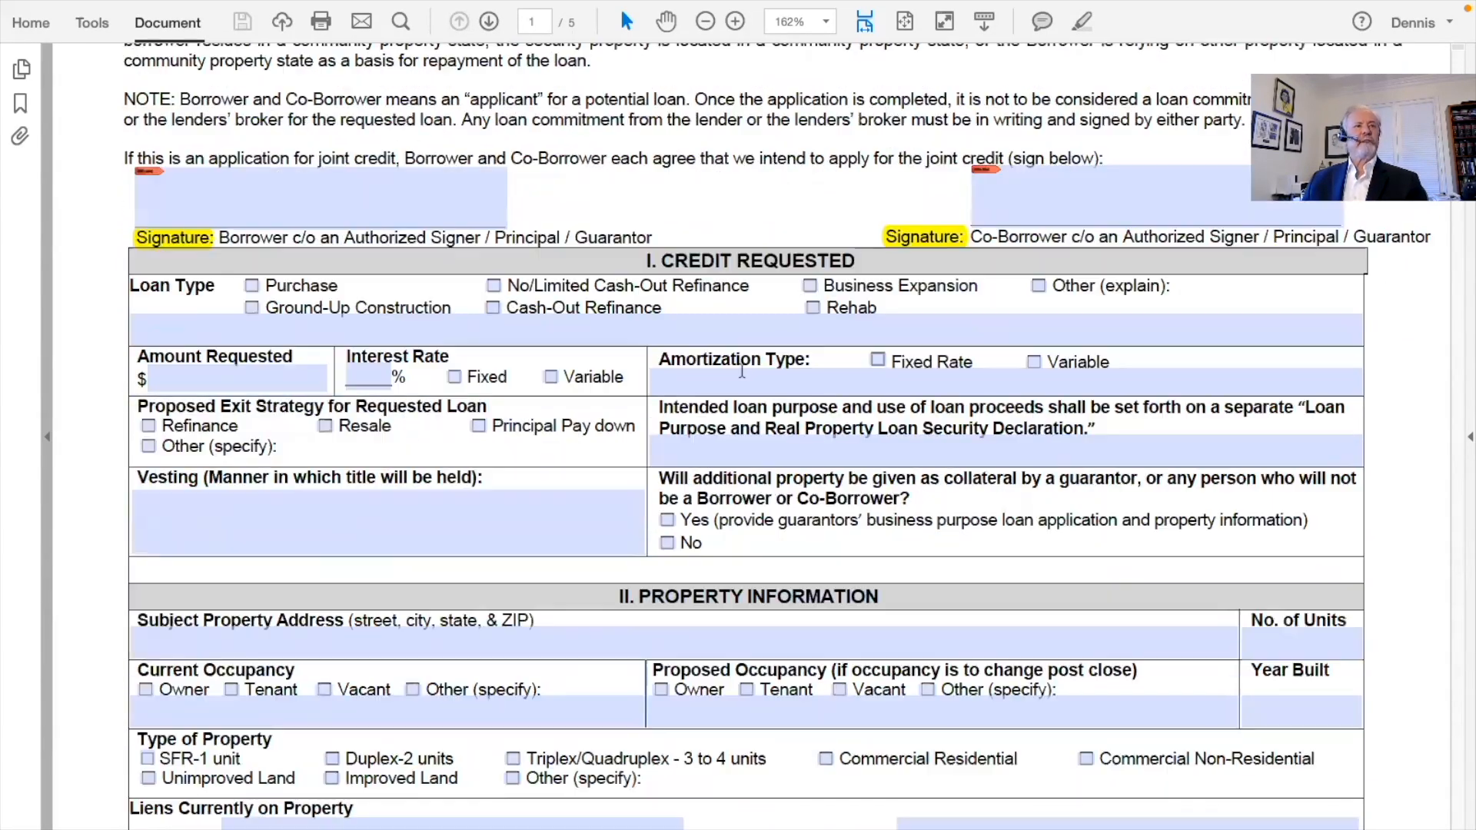
pyautogui.scroll(-3, 742, 371)
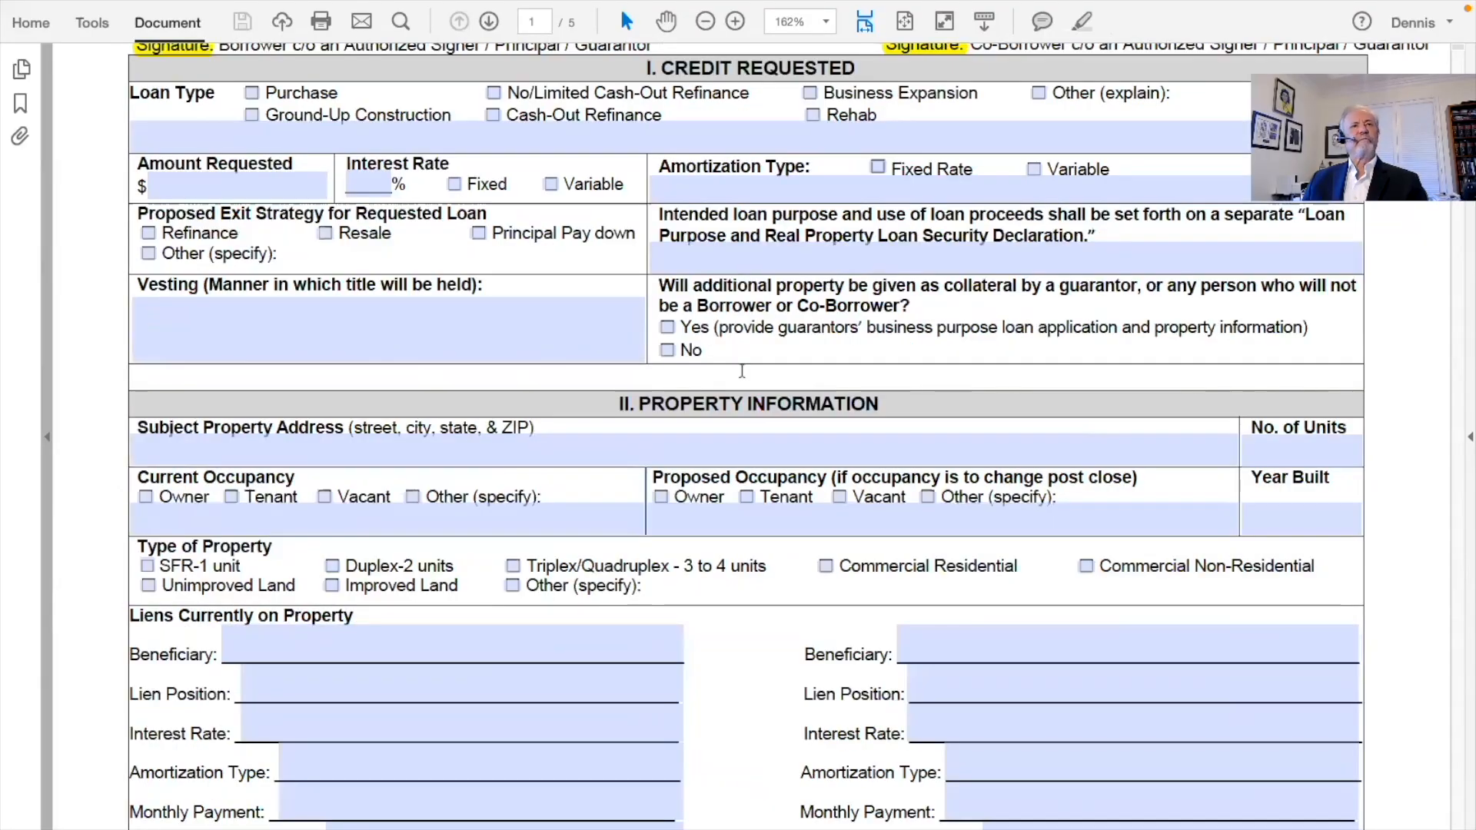
pyautogui.scroll(-6, 738, 370)
pyautogui.scroll(-10, 738, 370)
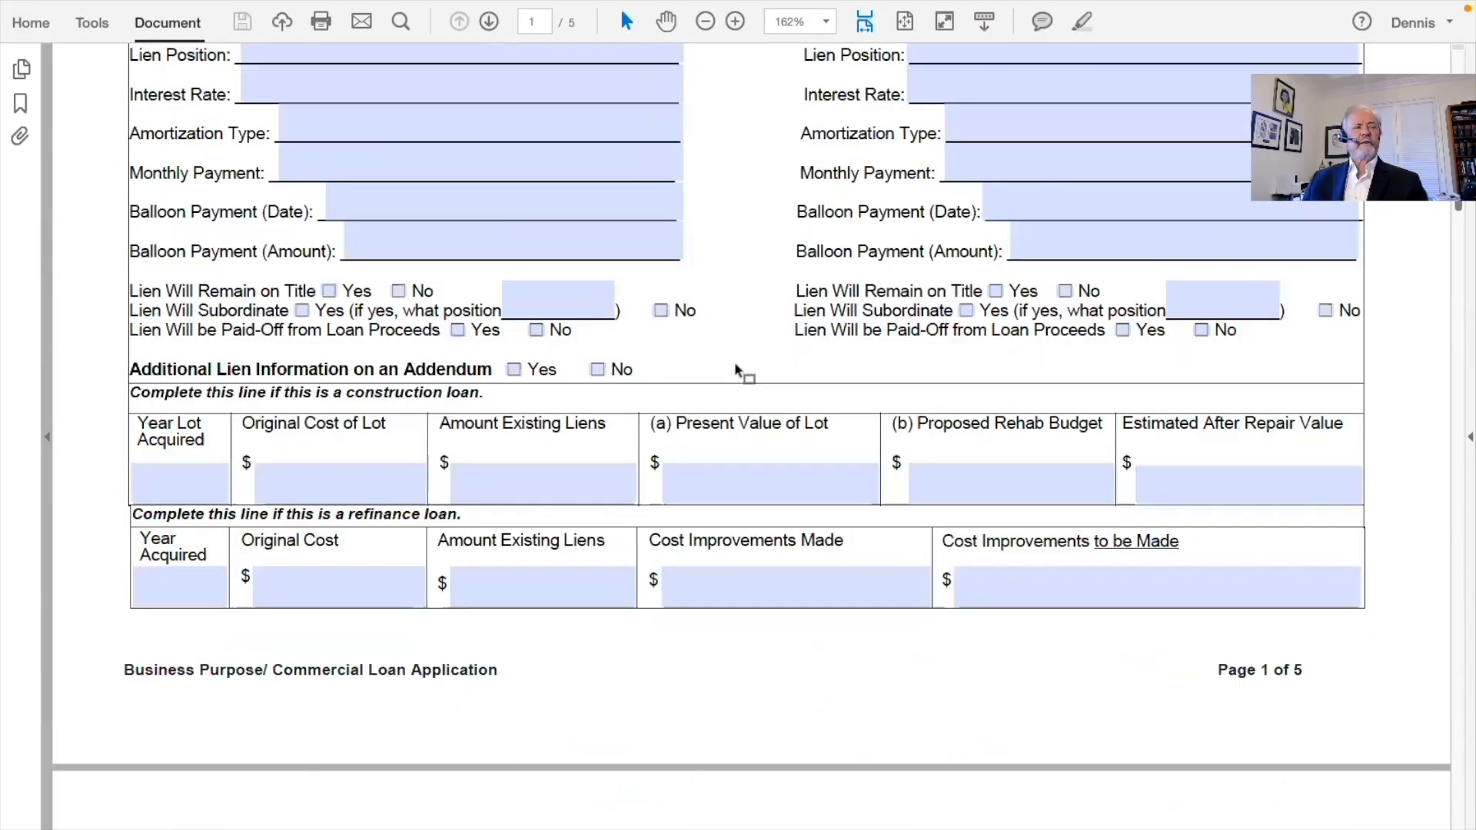
pyautogui.scroll(-5, 739, 371)
pyautogui.scroll(-12, 742, 370)
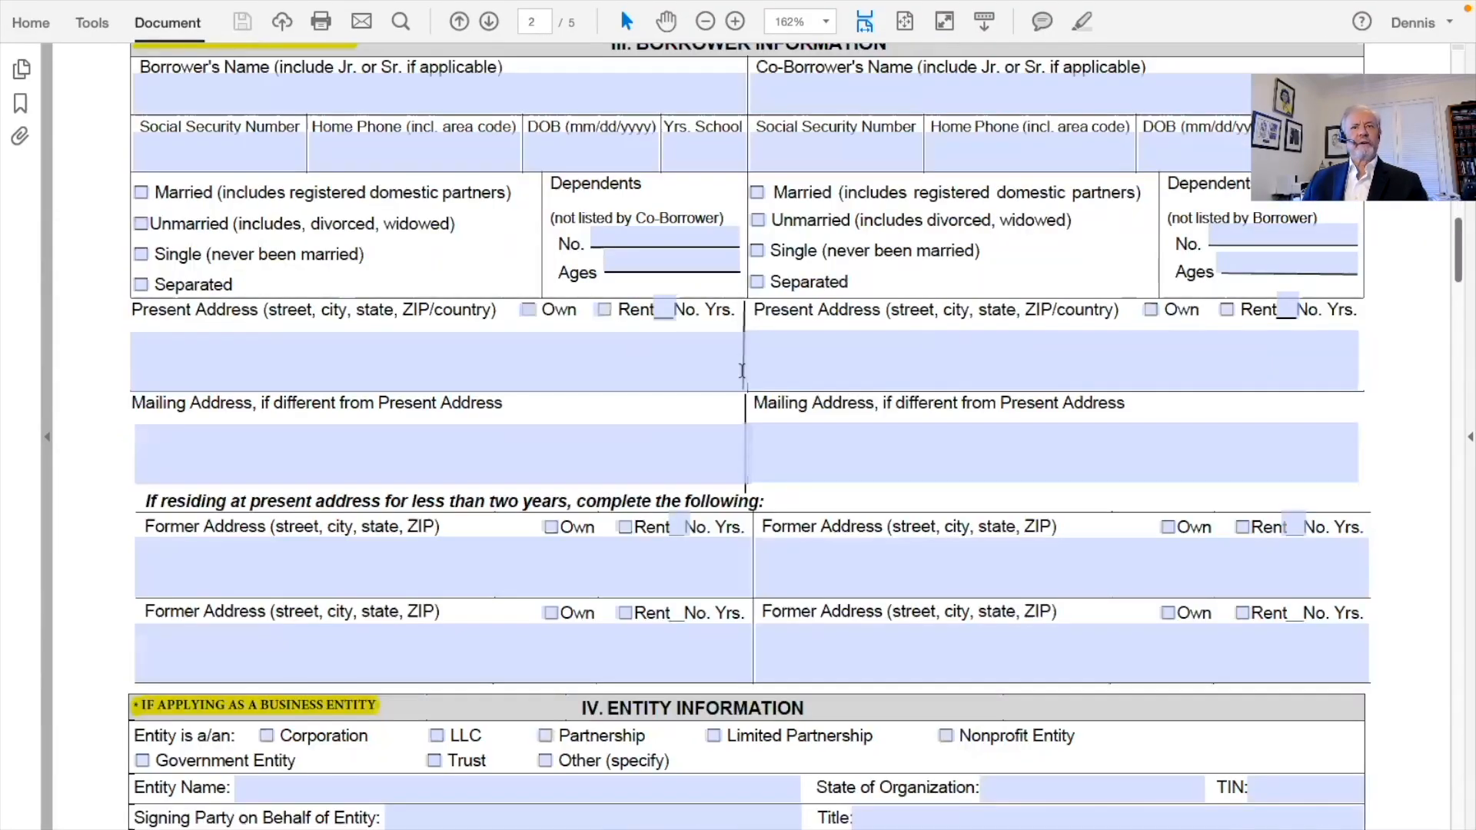
pyautogui.scroll(-6, 738, 370)
pyautogui.scroll(5, 736, 370)
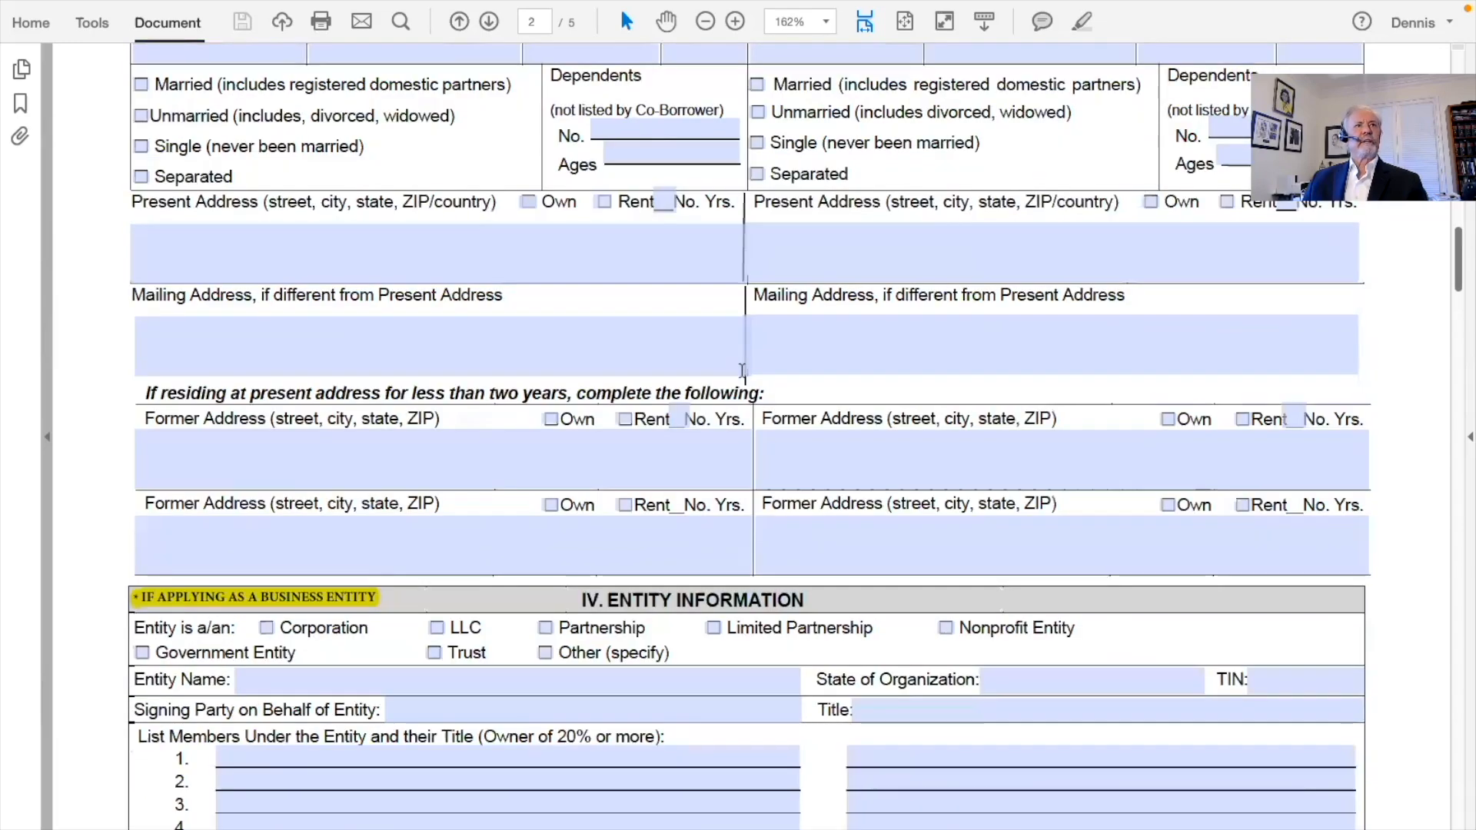
pyautogui.scroll(20, 742, 371)
pyautogui.scroll(15, 743, 372)
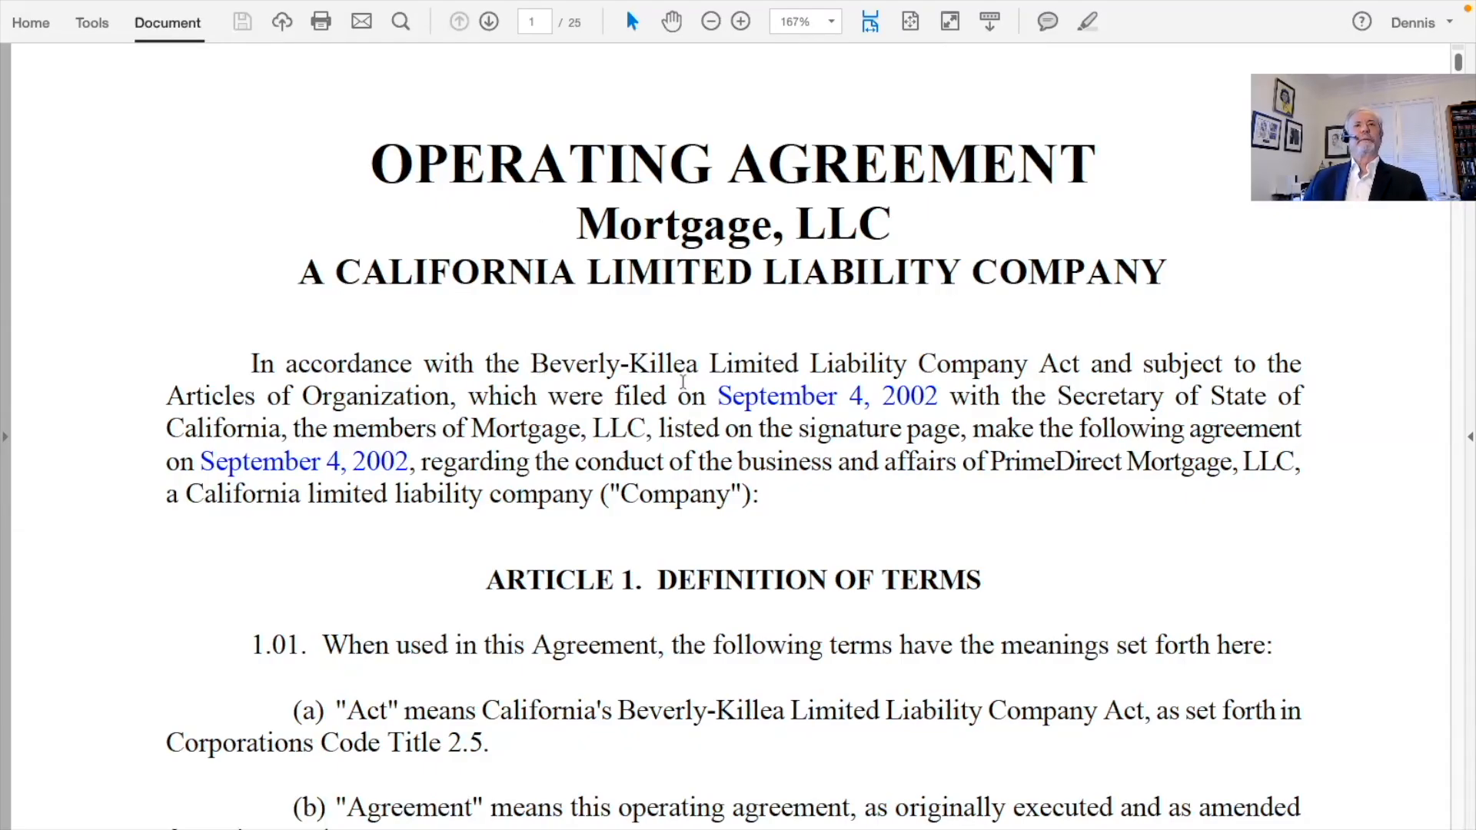
# Scroll through the Operating Agreement's opening pages
pyautogui.scroll(-2, 682, 381)
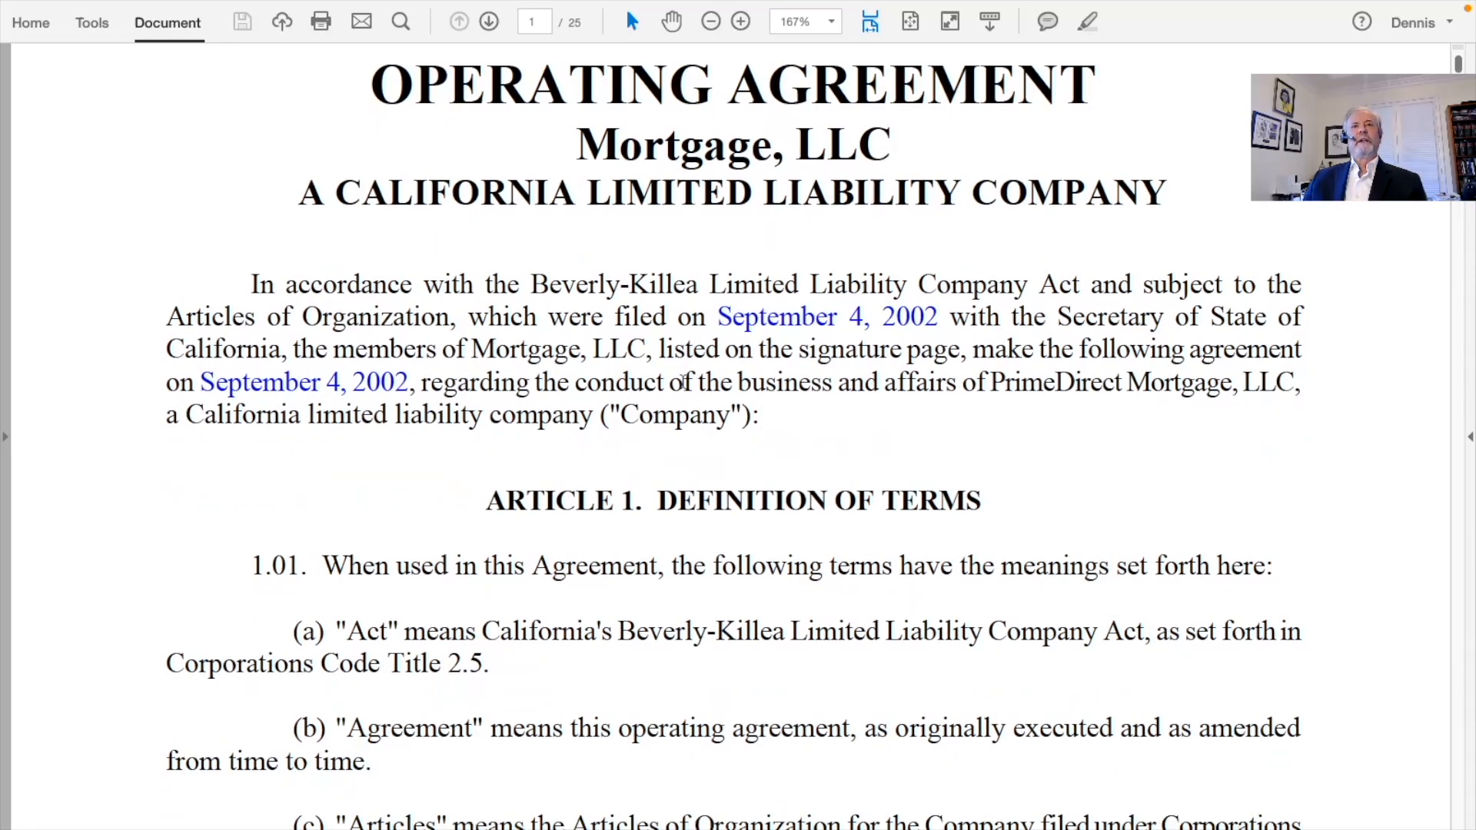
pyautogui.scroll(-10, 682, 381)
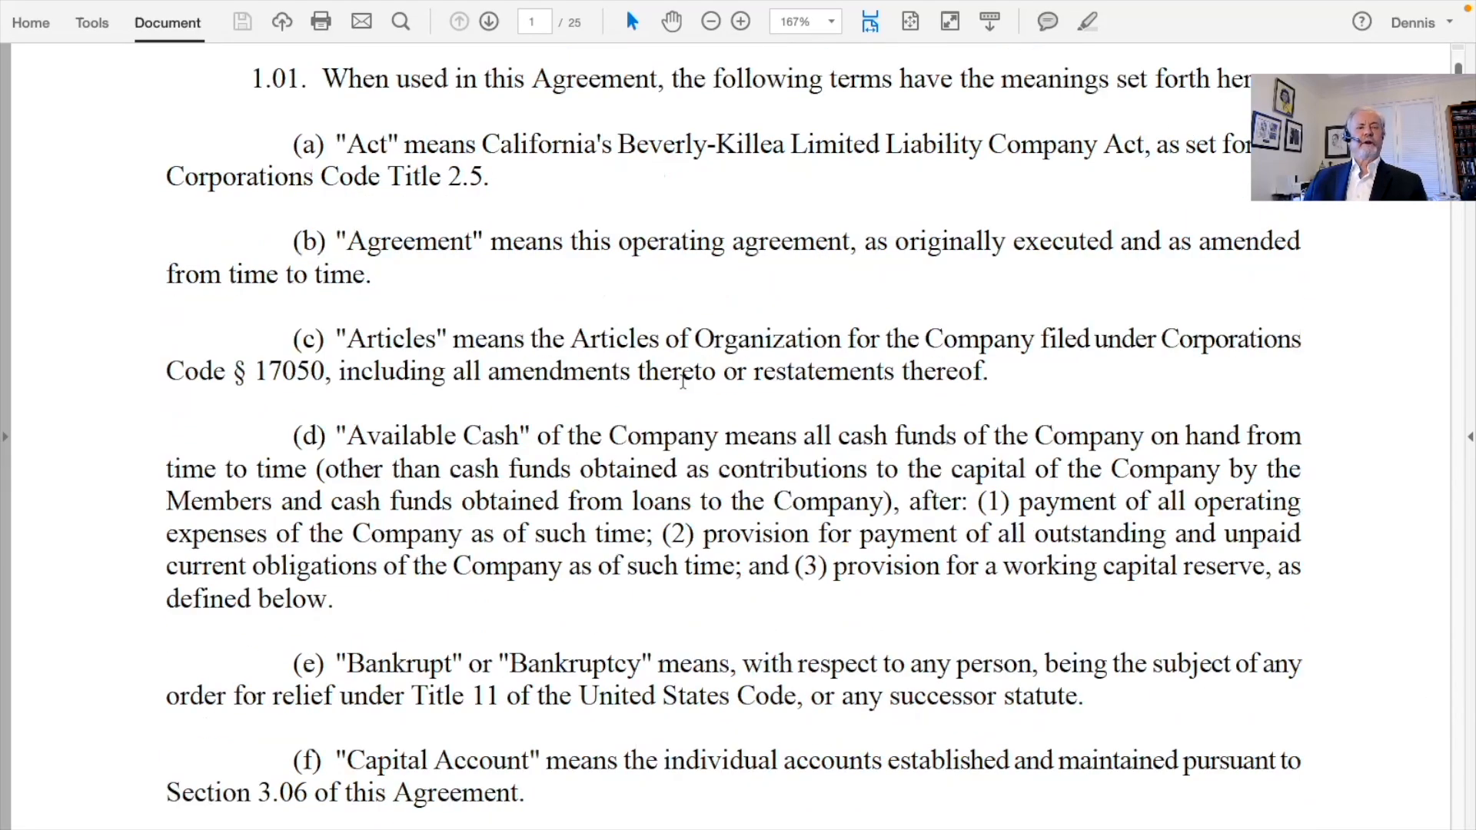
pyautogui.scroll(-15, 682, 381)
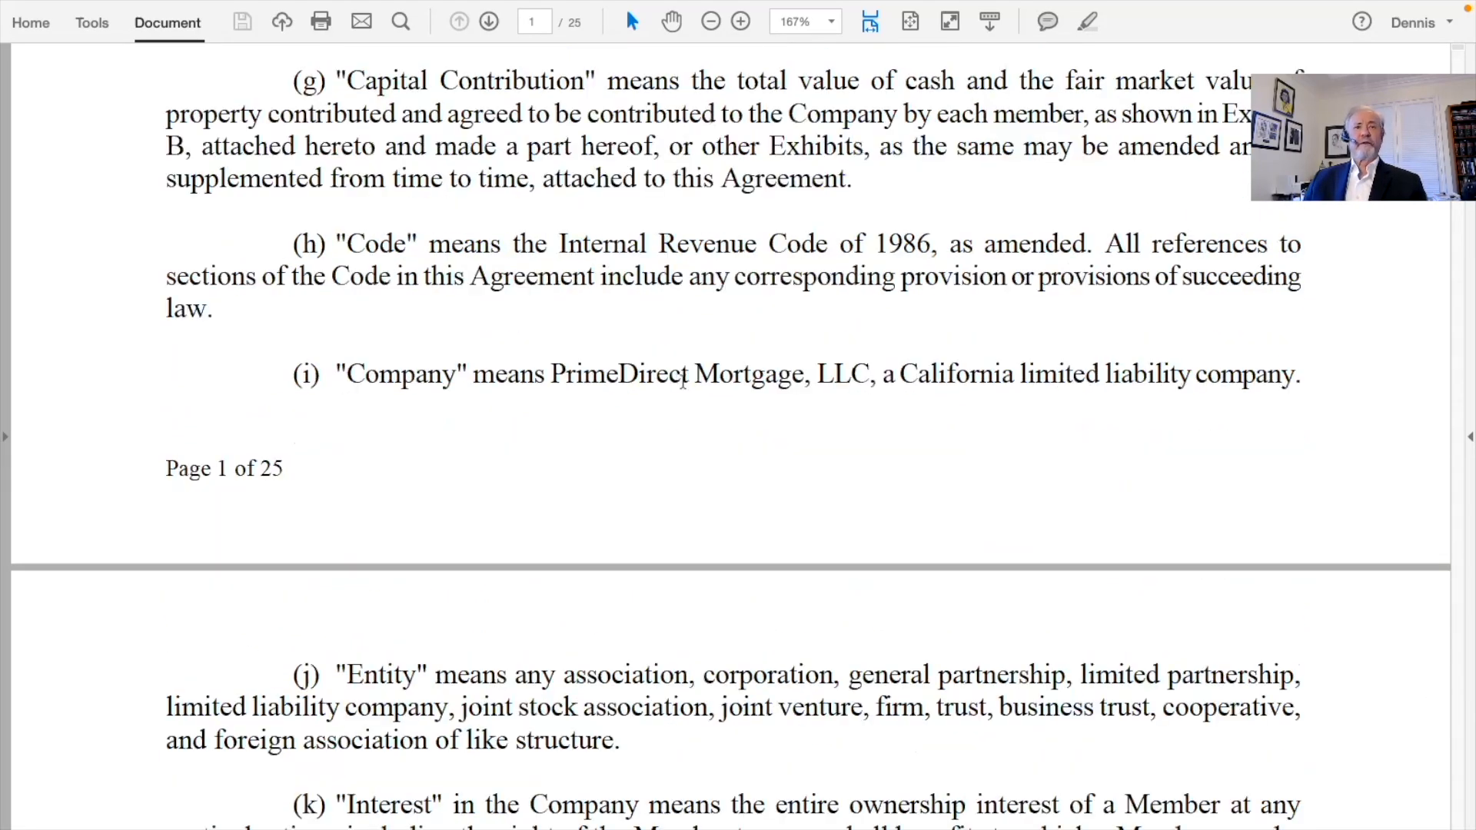
pyautogui.scroll(-12, 682, 381)
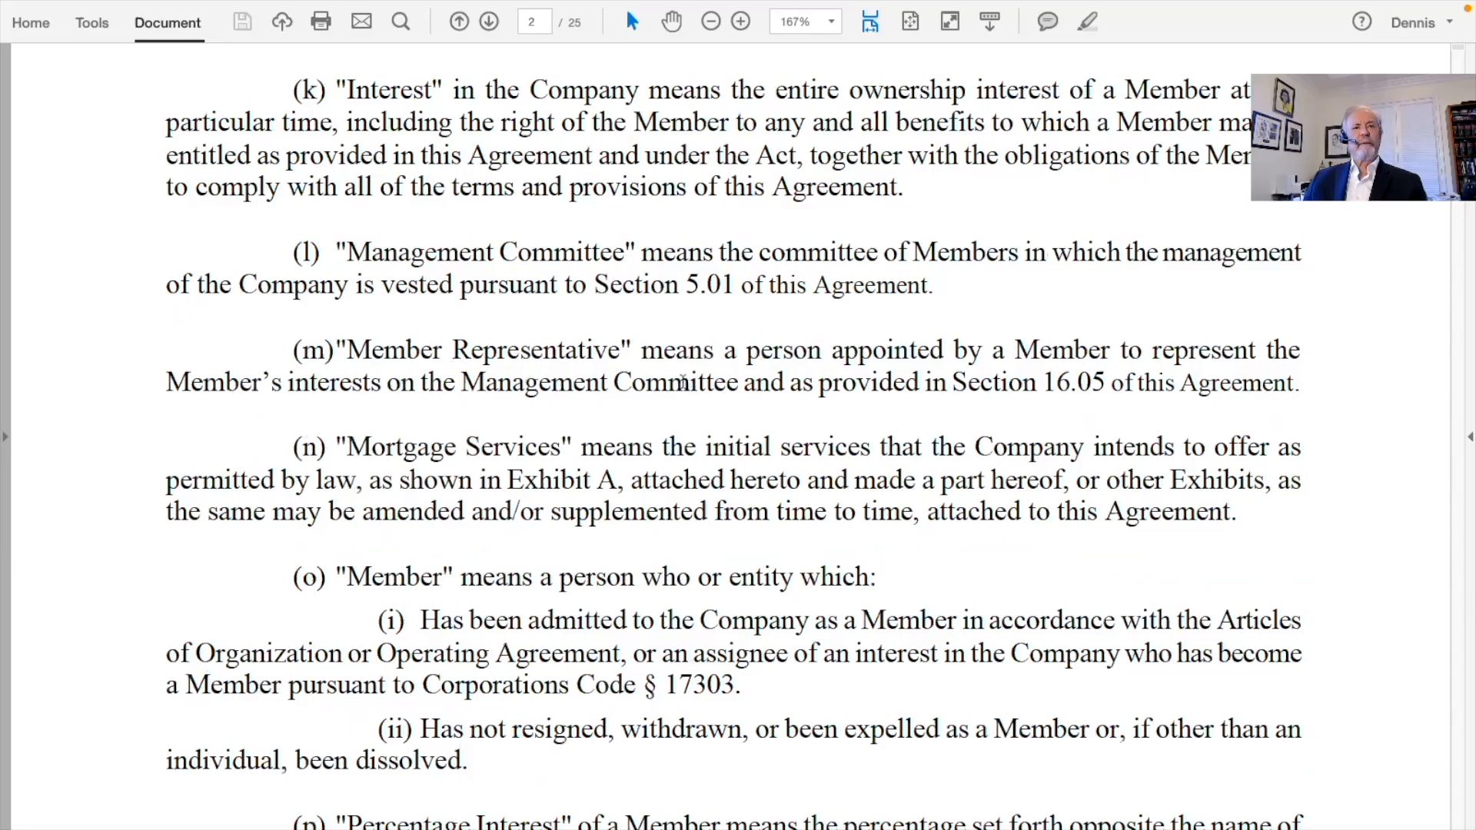
pyautogui.scroll(-14, 682, 382)
pyautogui.scroll(-3, 682, 382)
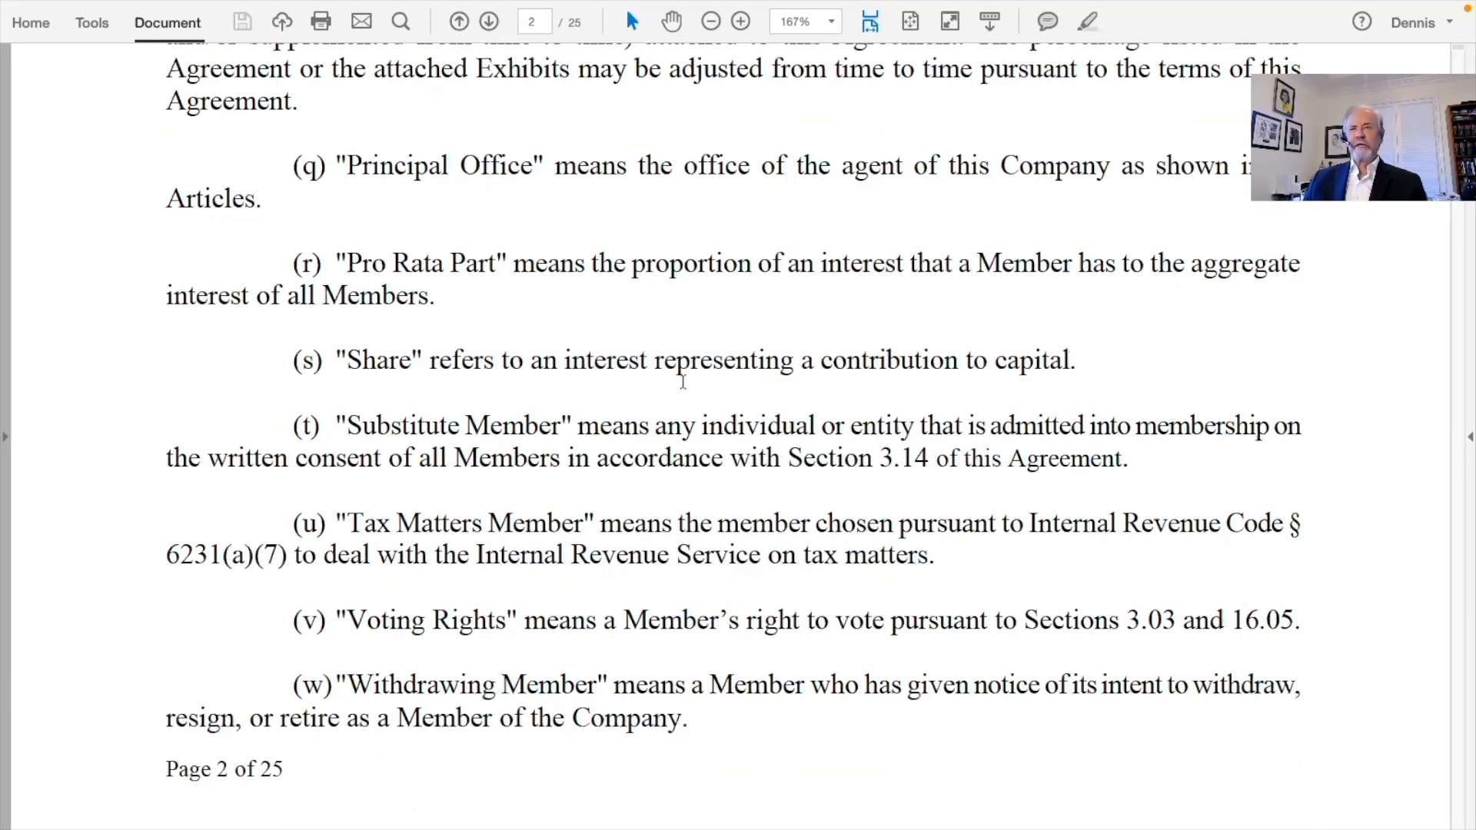
pyautogui.scroll(-1, 903, 289)
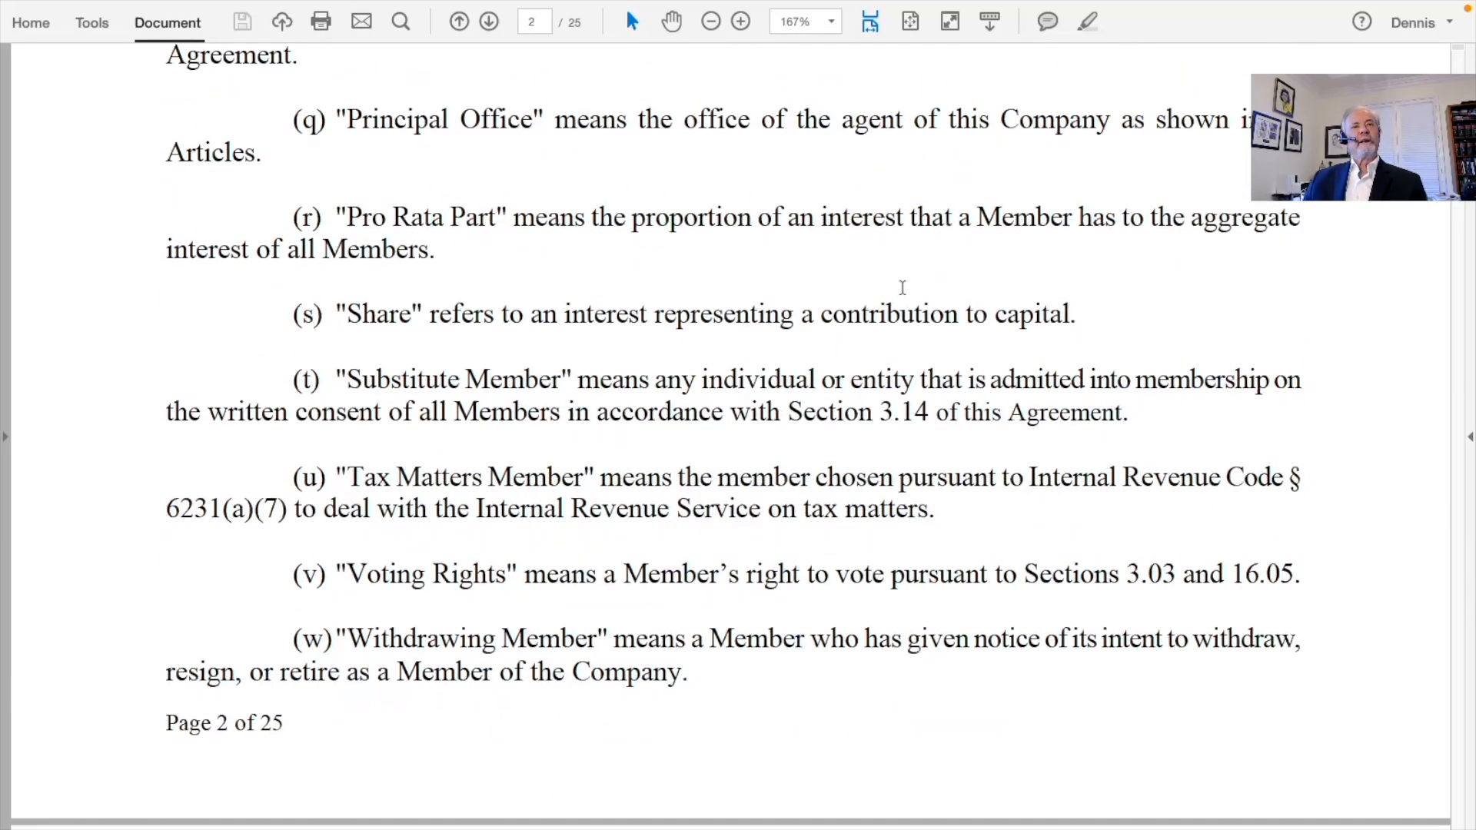
pyautogui.scroll(3, 902, 288)
pyautogui.scroll(14, 902, 288)
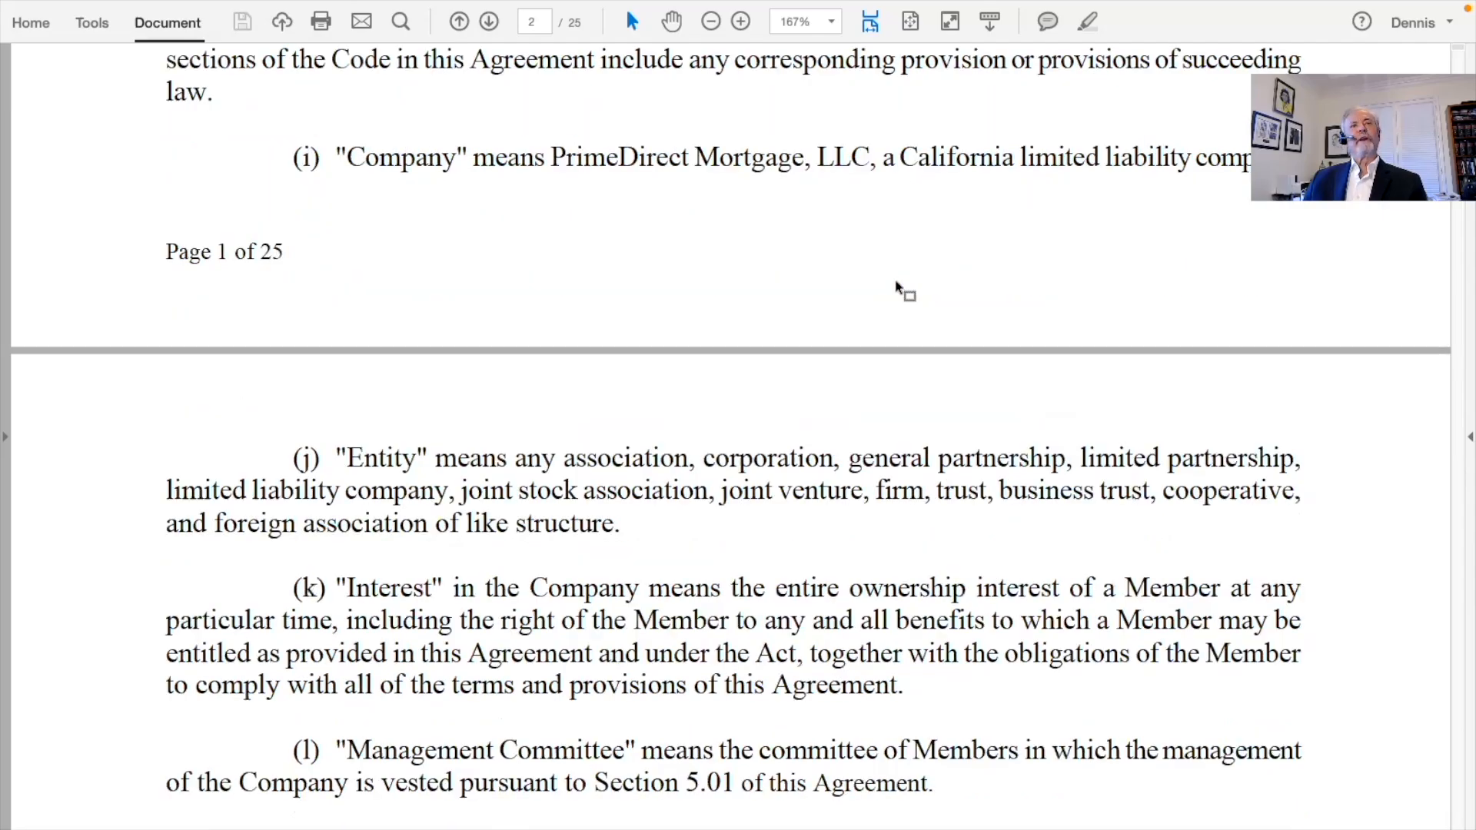
pyautogui.scroll(10, 903, 288)
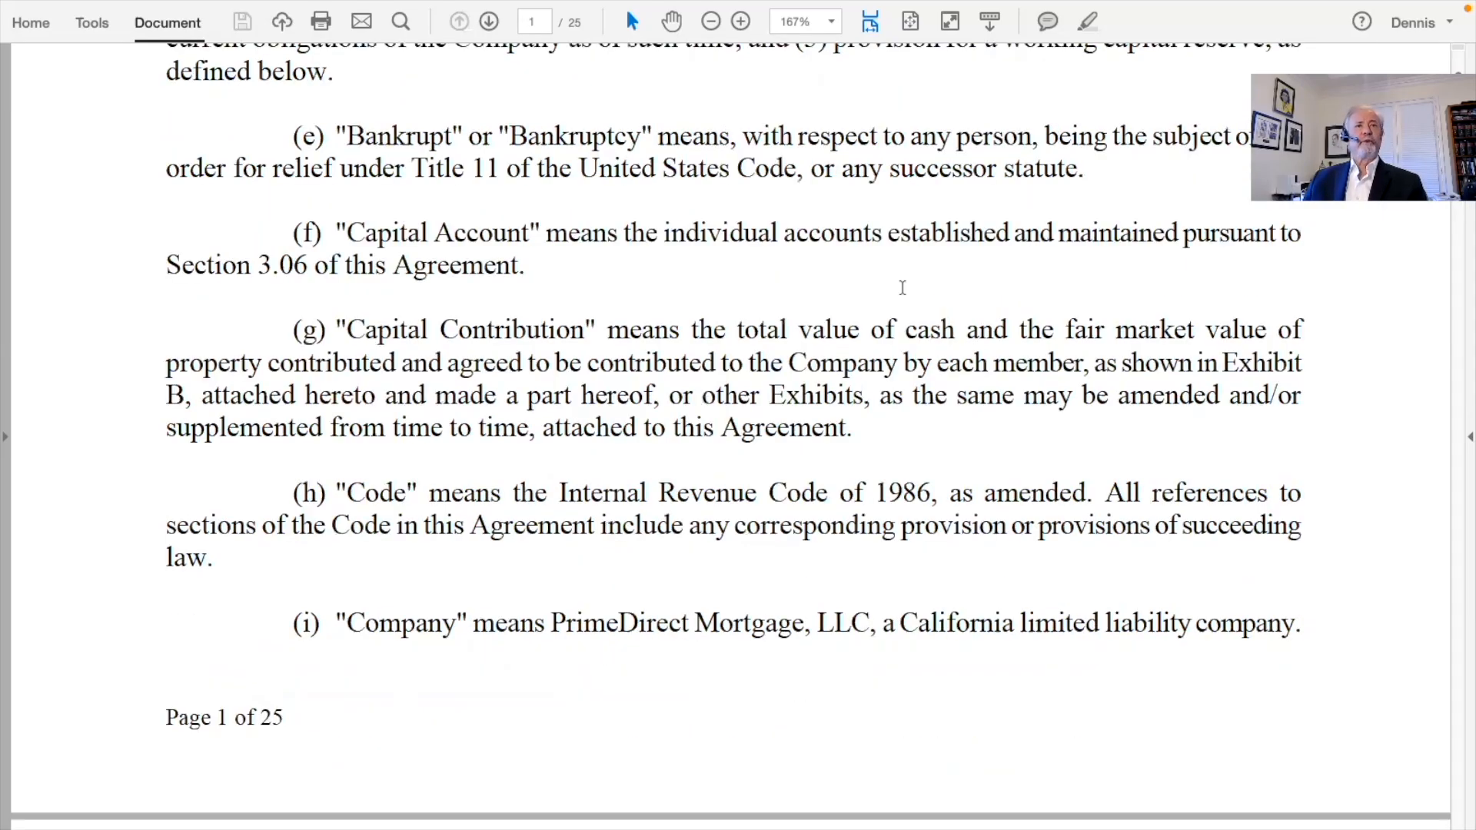
# Return to page 1 and select the 'Mortgage, LLC' company name lines under the OPERATING AGREEMENT title
pyautogui.scroll(-14, 902, 288)
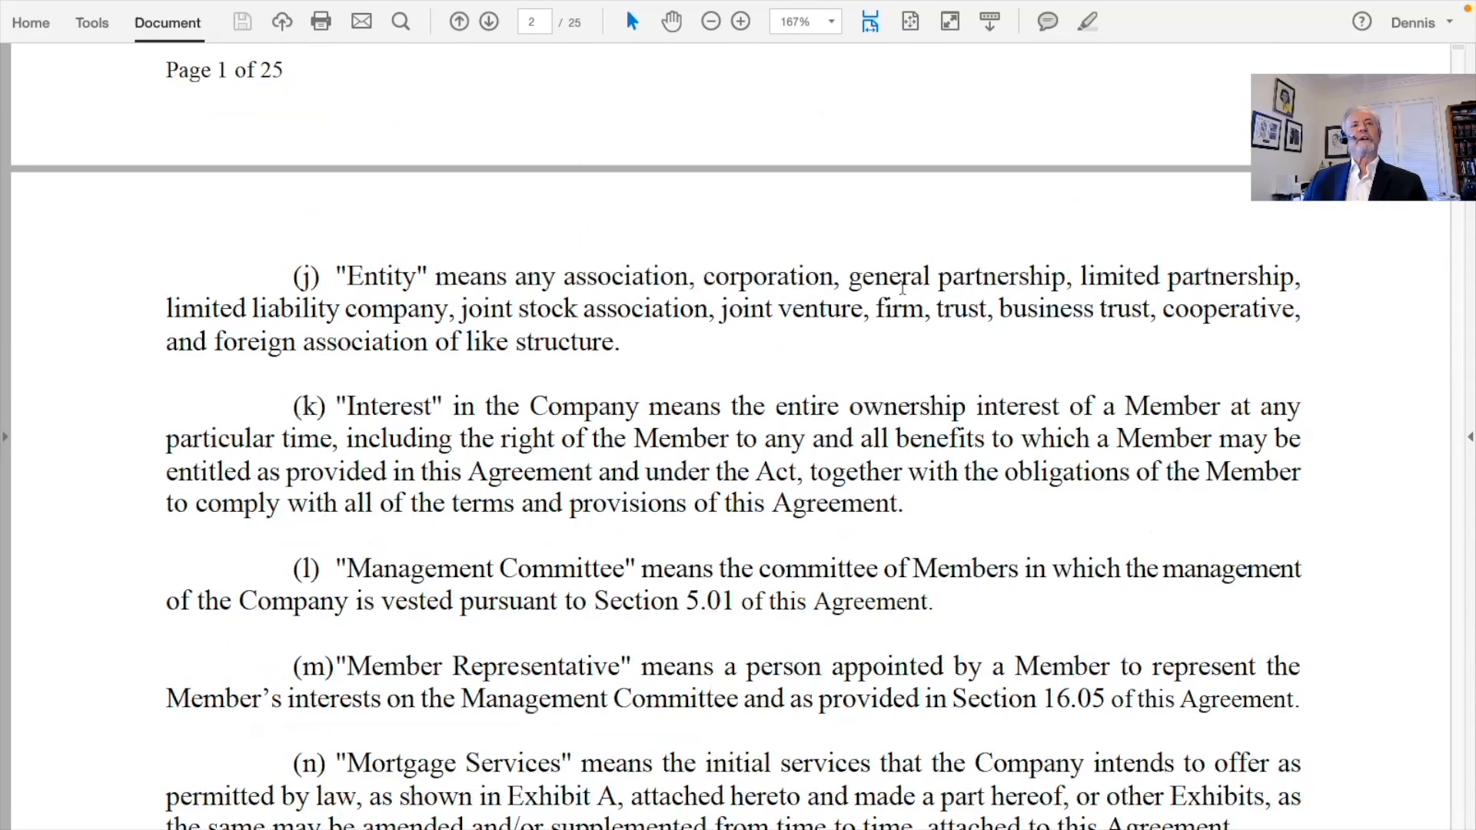
pyautogui.scroll(-14, 902, 288)
pyautogui.scroll(-10, 902, 289)
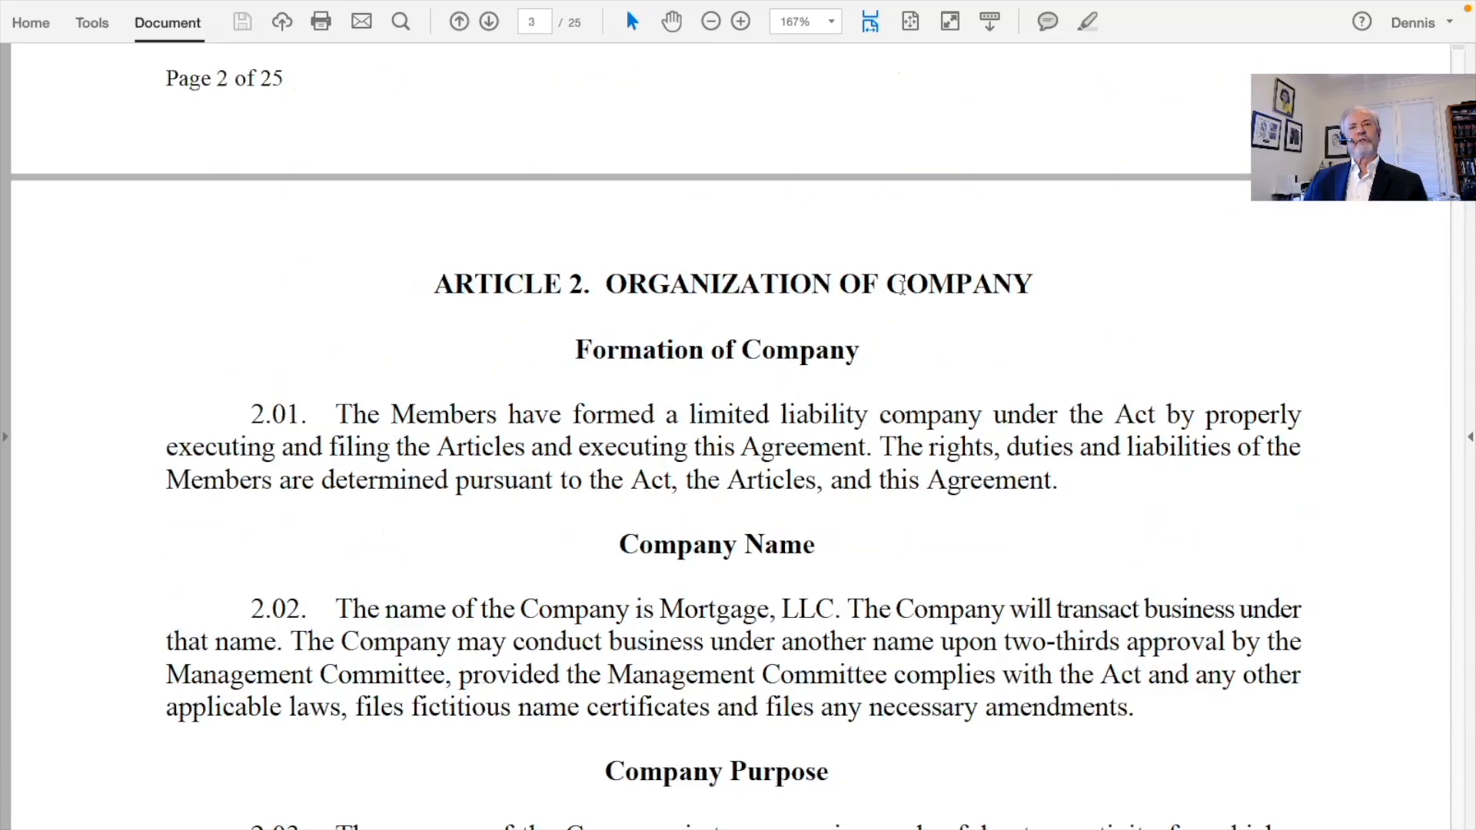
pyautogui.scroll(-7, 903, 288)
pyautogui.scroll(-6, 902, 288)
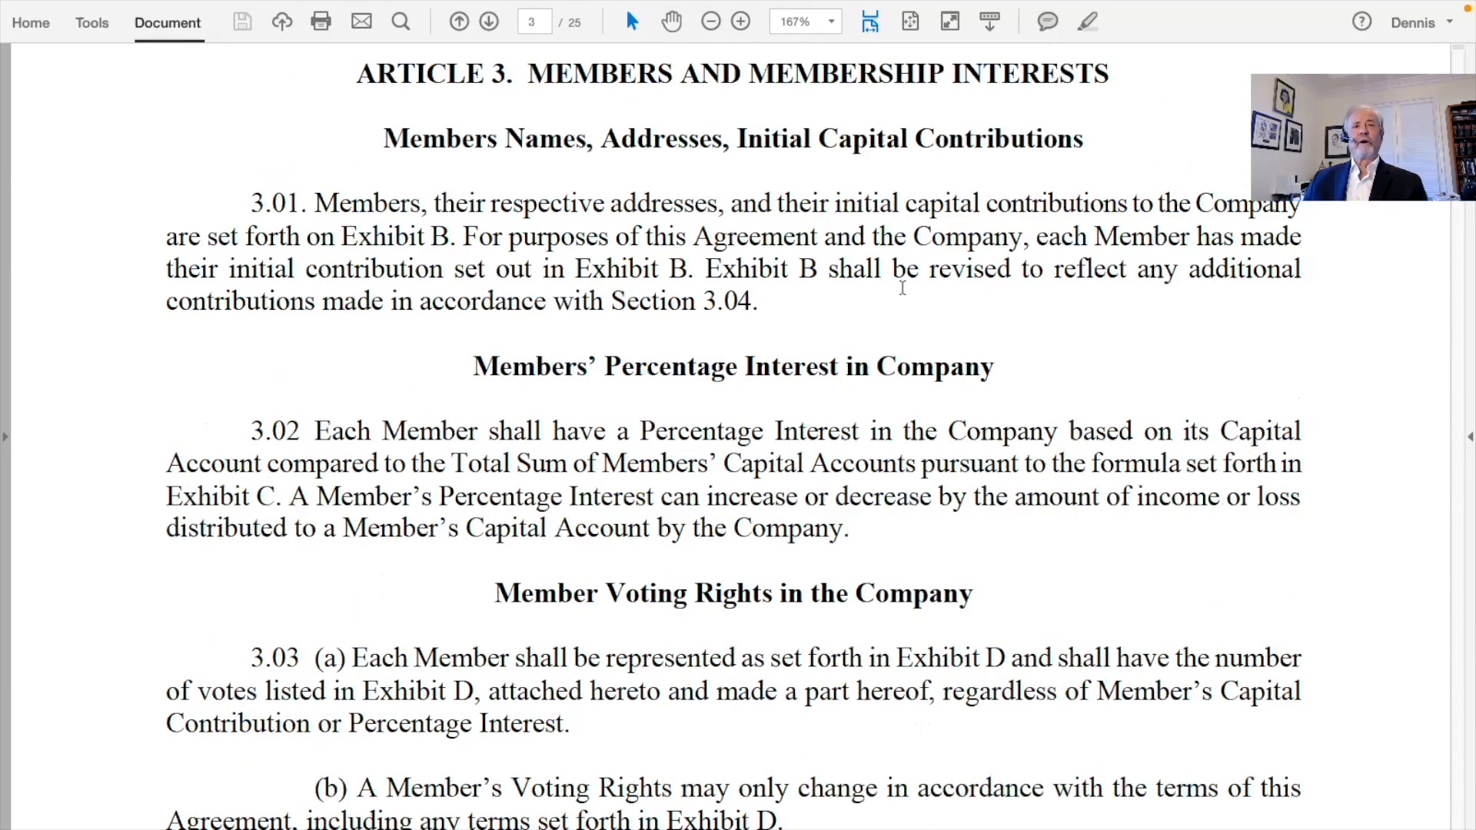
pyautogui.scroll(-5, 903, 289)
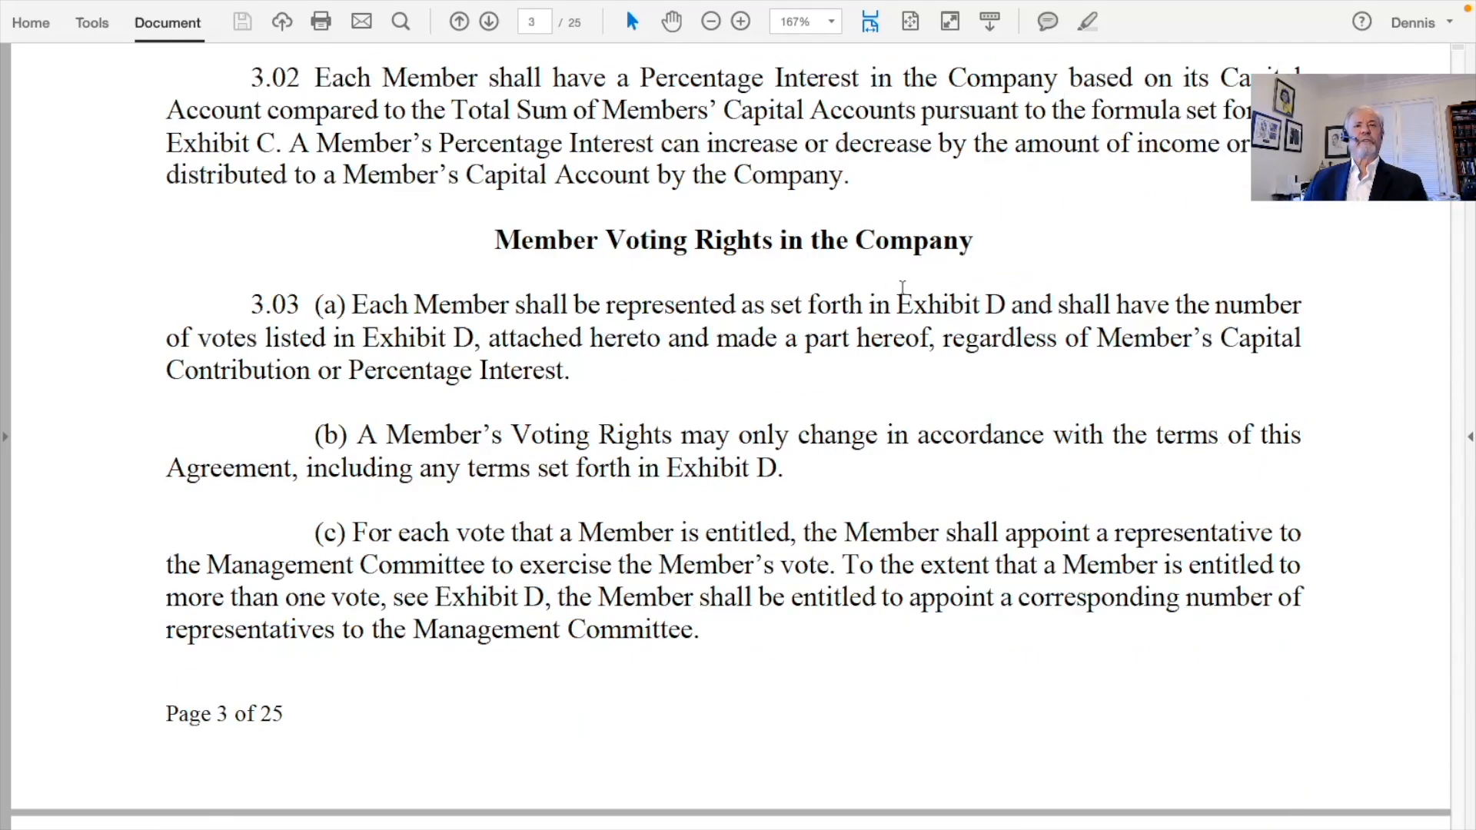
pyautogui.scroll(-9, 903, 288)
pyautogui.scroll(-5, 902, 288)
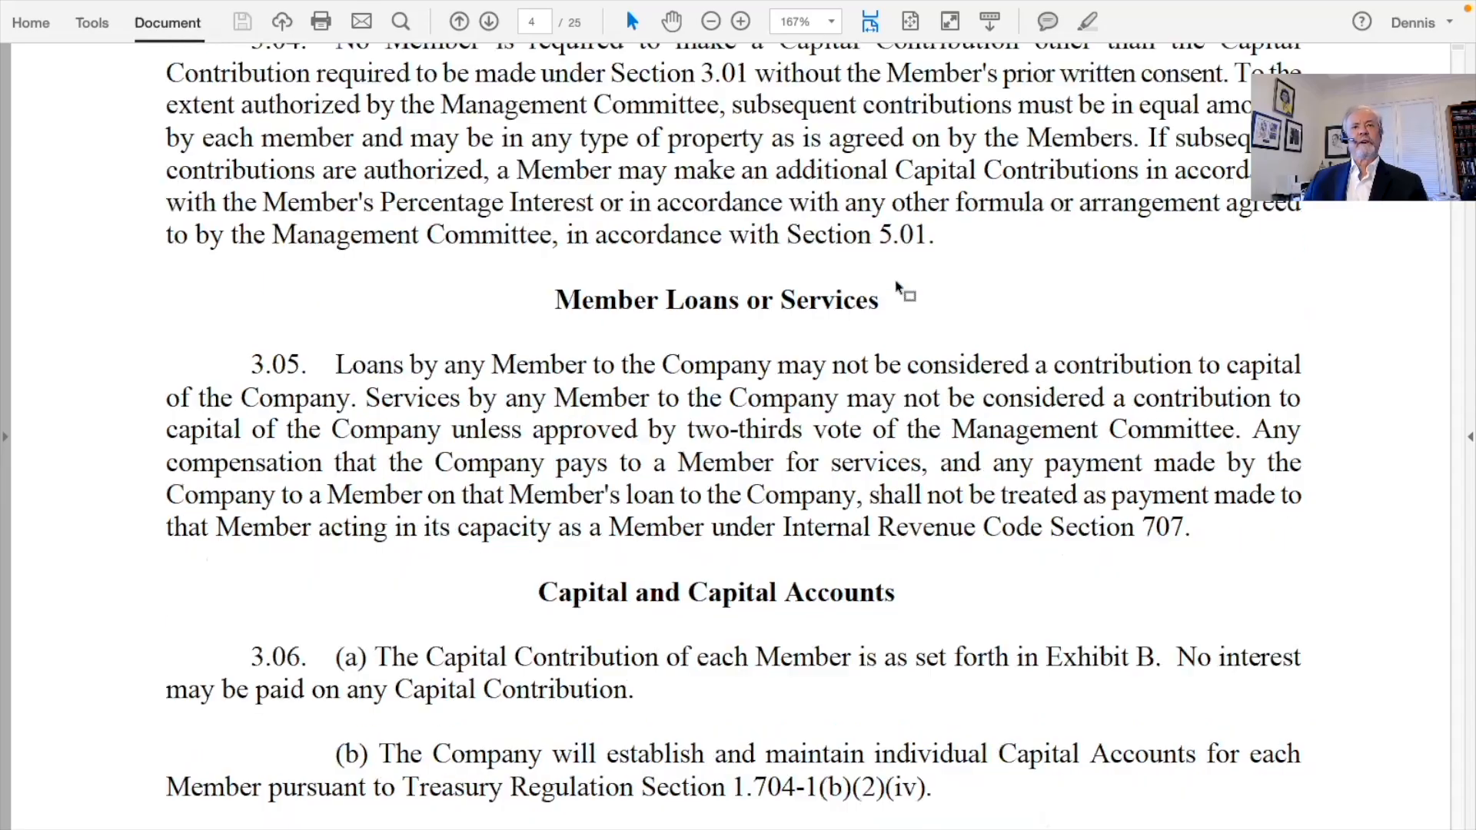
pyautogui.scroll(-8, 902, 288)
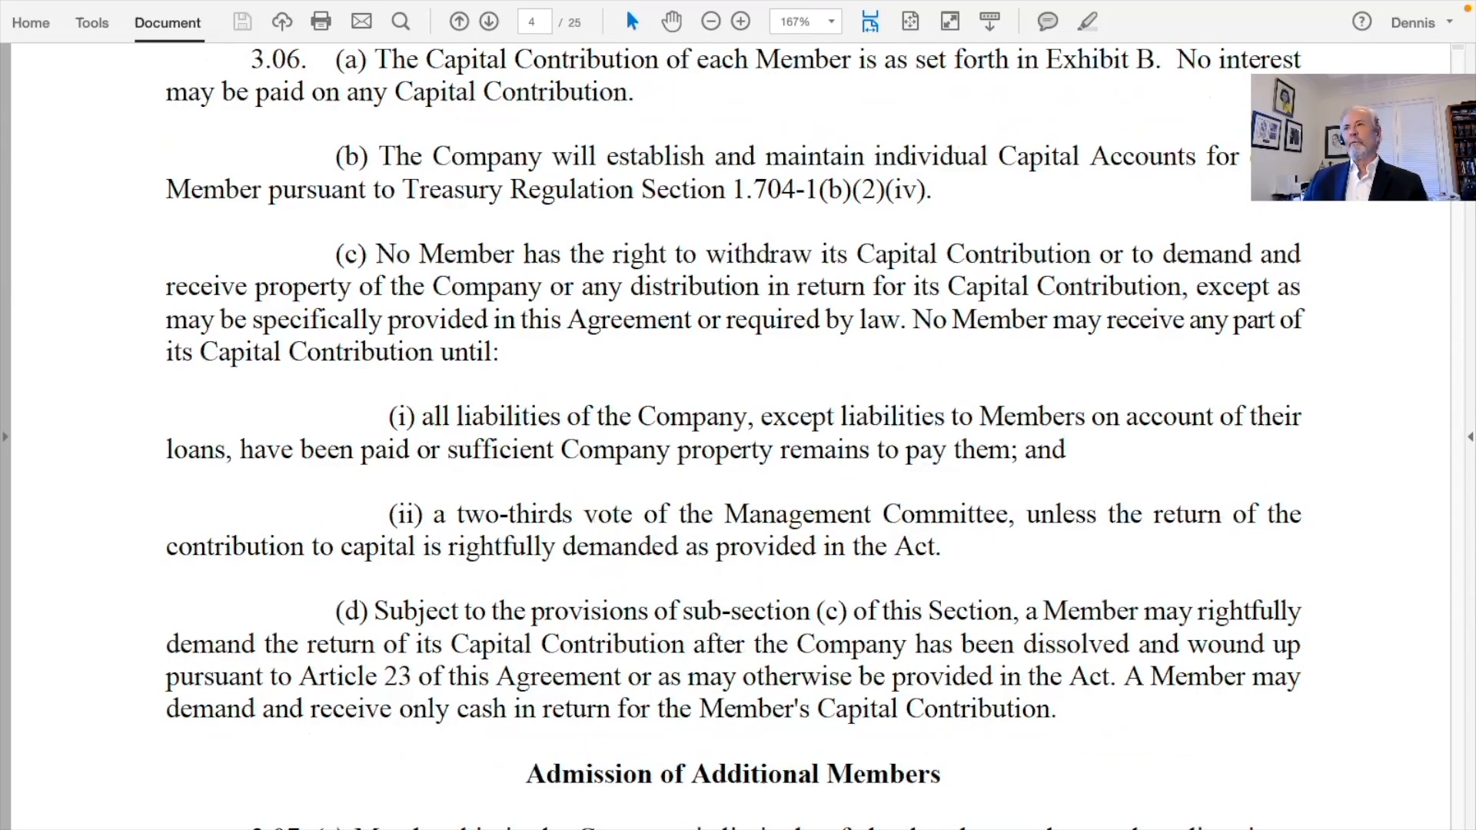
pyautogui.scroll(3, 1087, 181)
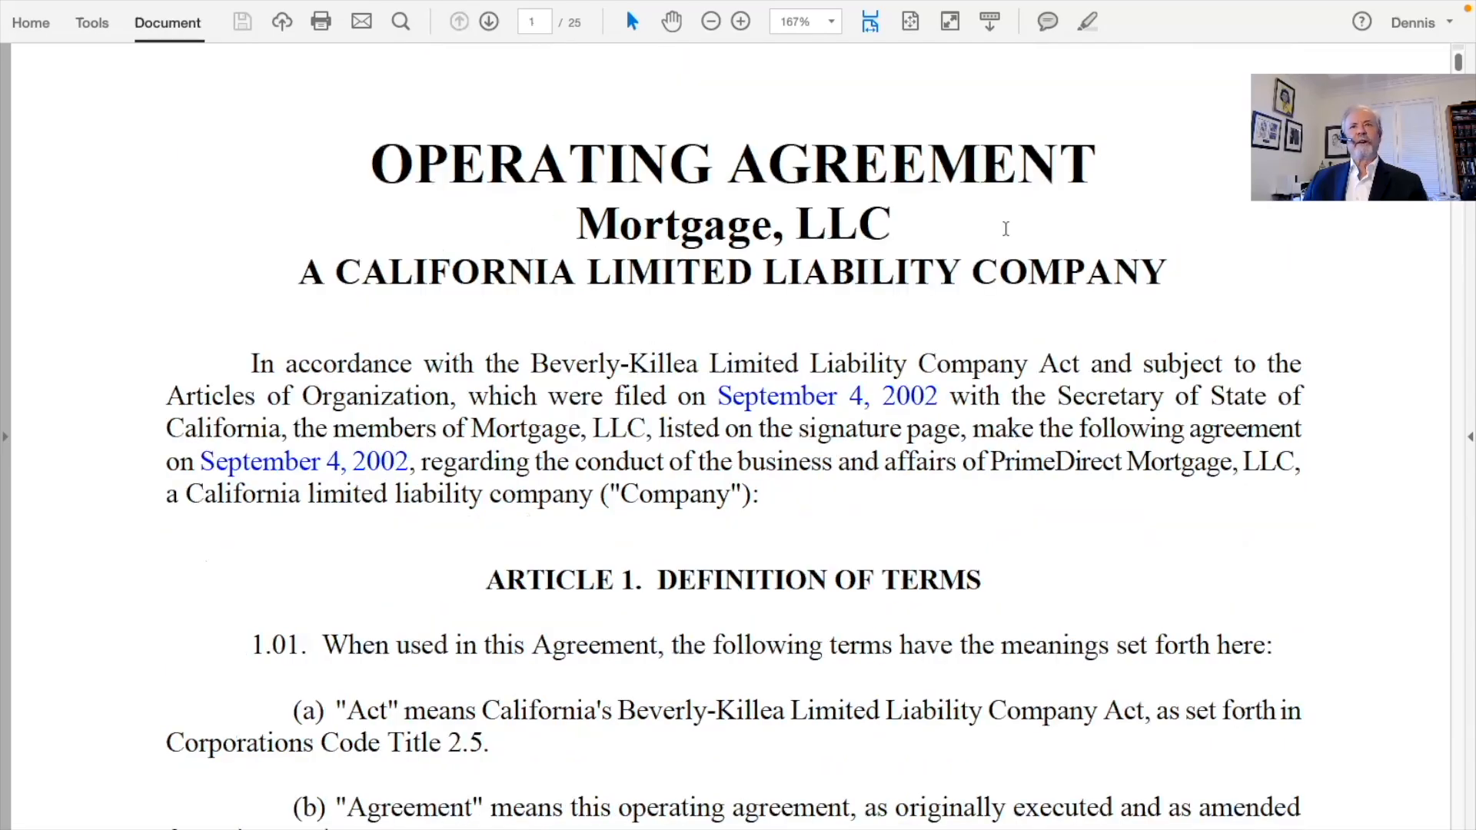
pyautogui.tripleClick(1003, 232)
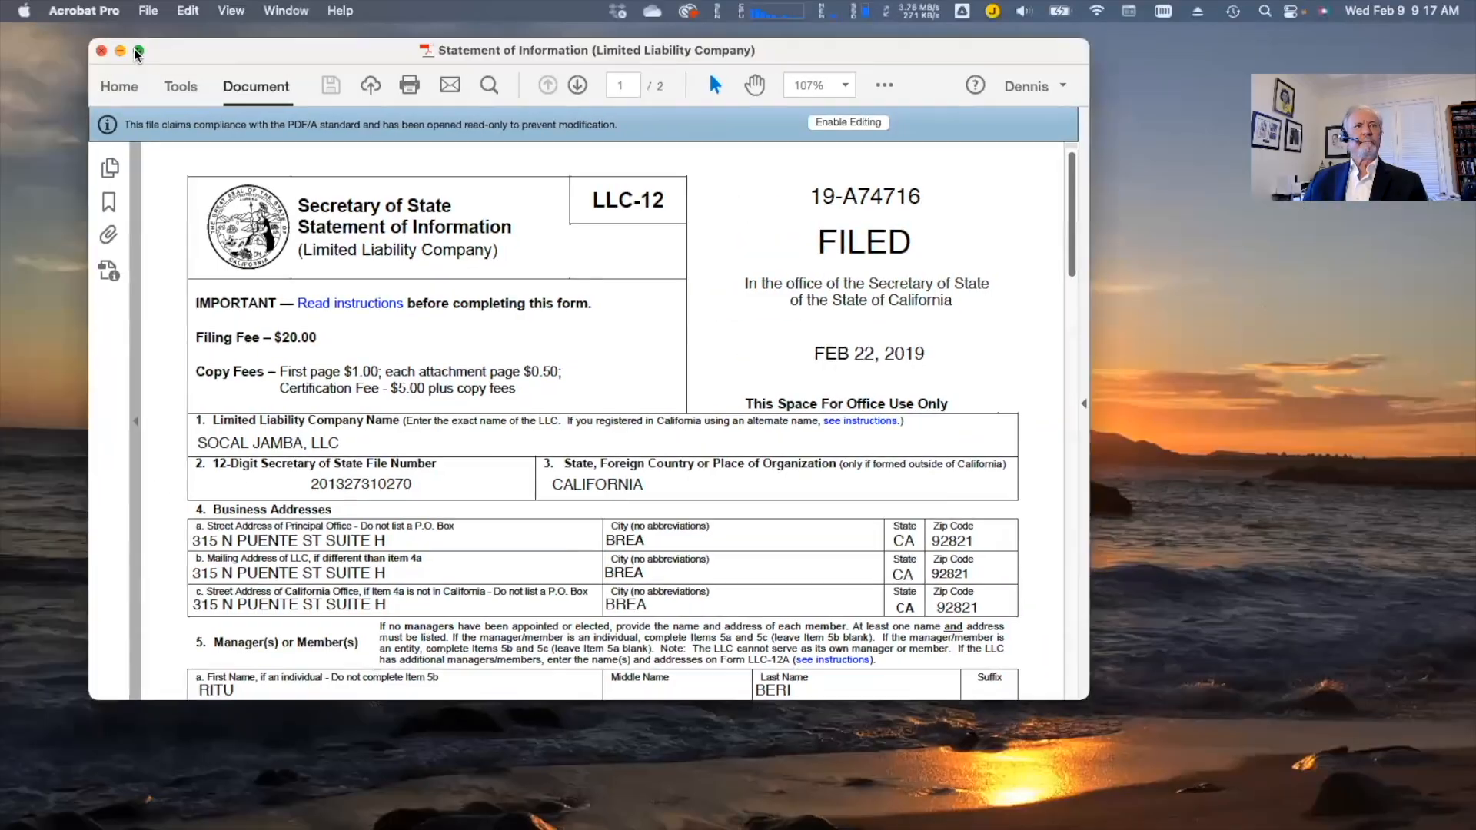
# Show the Statement of Information full screen and select the company name SOCAL JAMBA, LLC
pyautogui.click(139, 52)
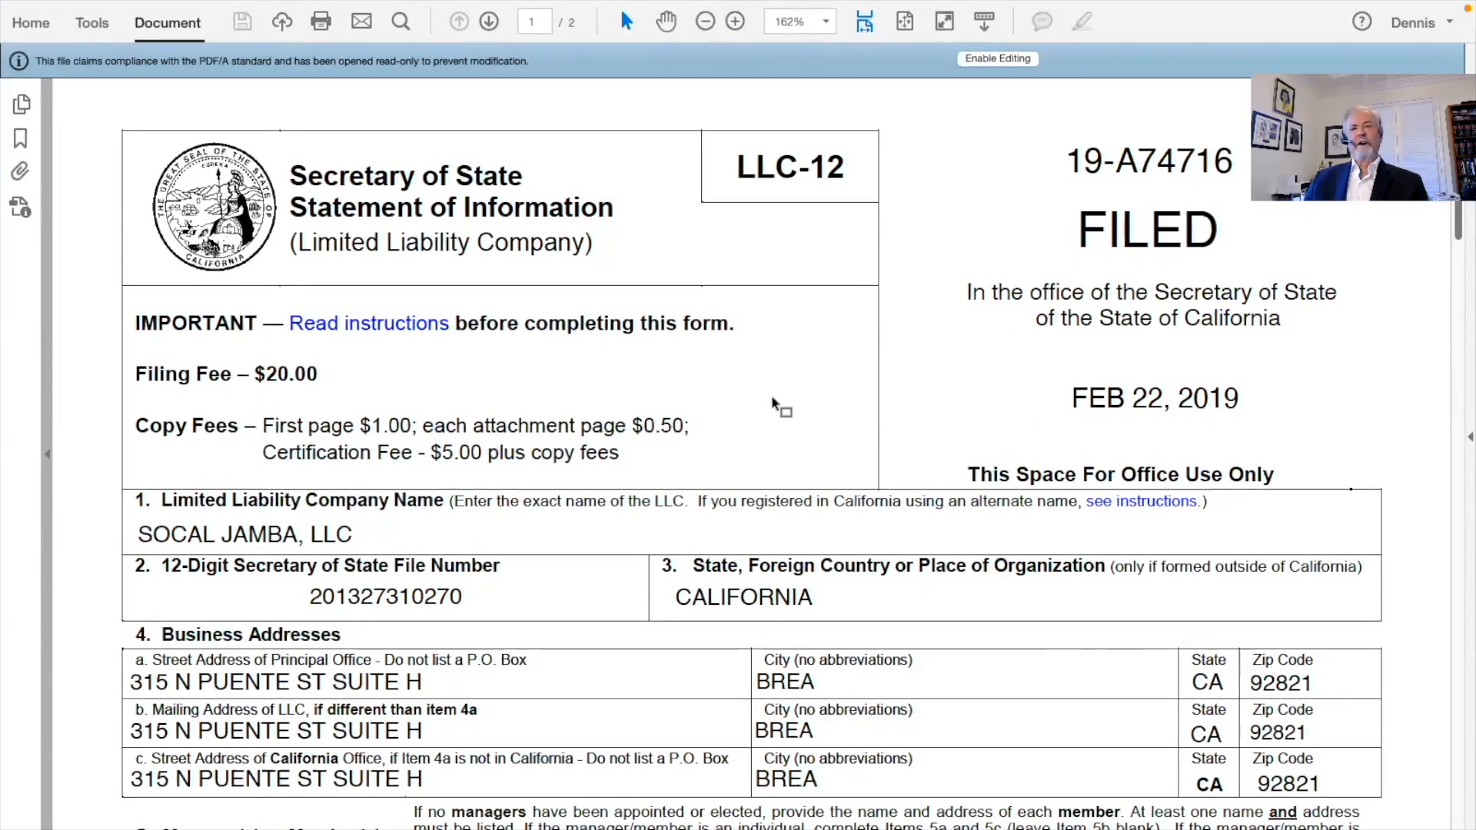
pyautogui.scroll(-3, 773, 401)
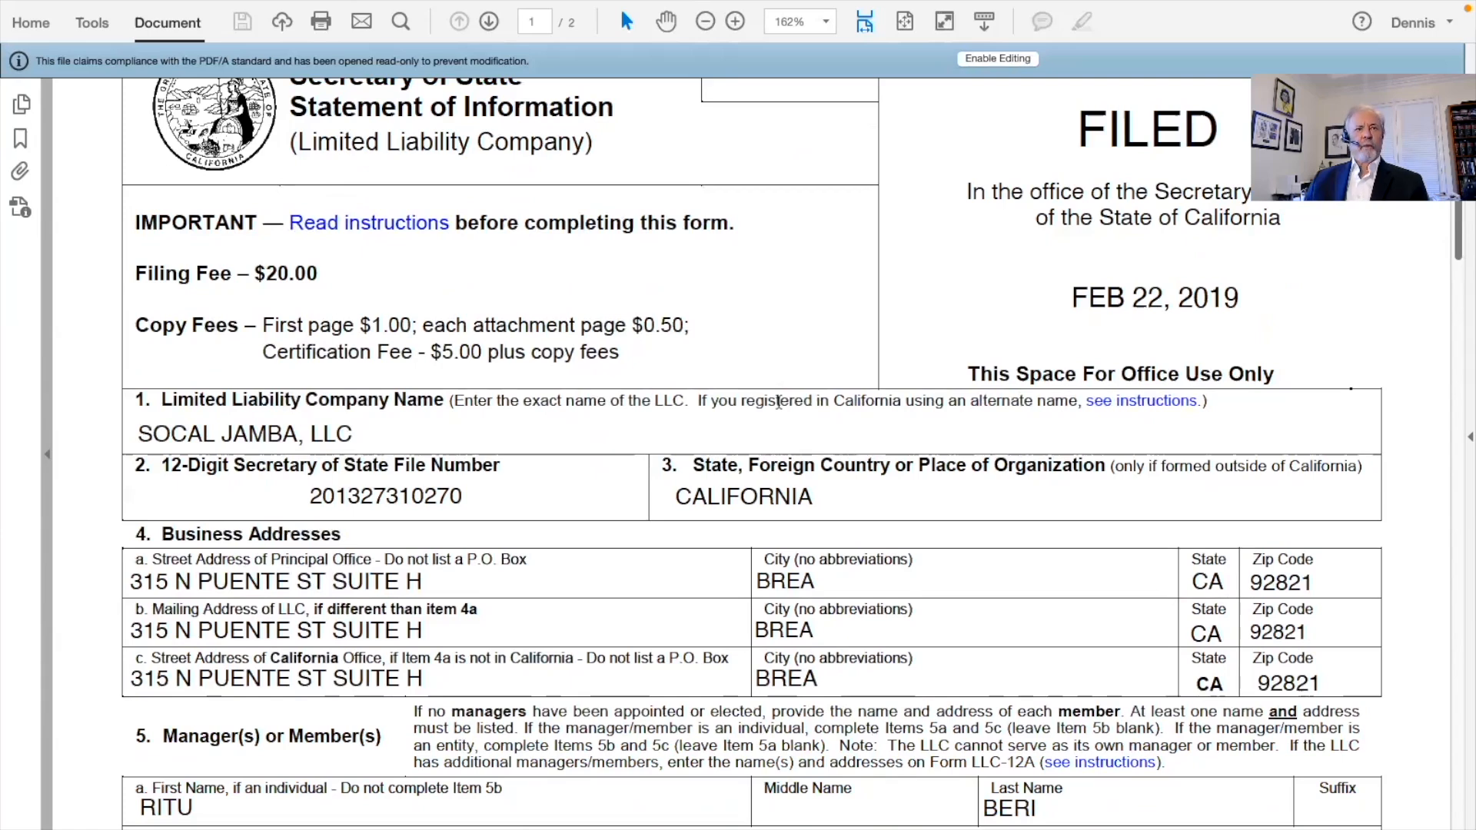
pyautogui.scroll(-3, 778, 401)
pyautogui.moveTo(135, 319); pyautogui.dragTo(359, 331)
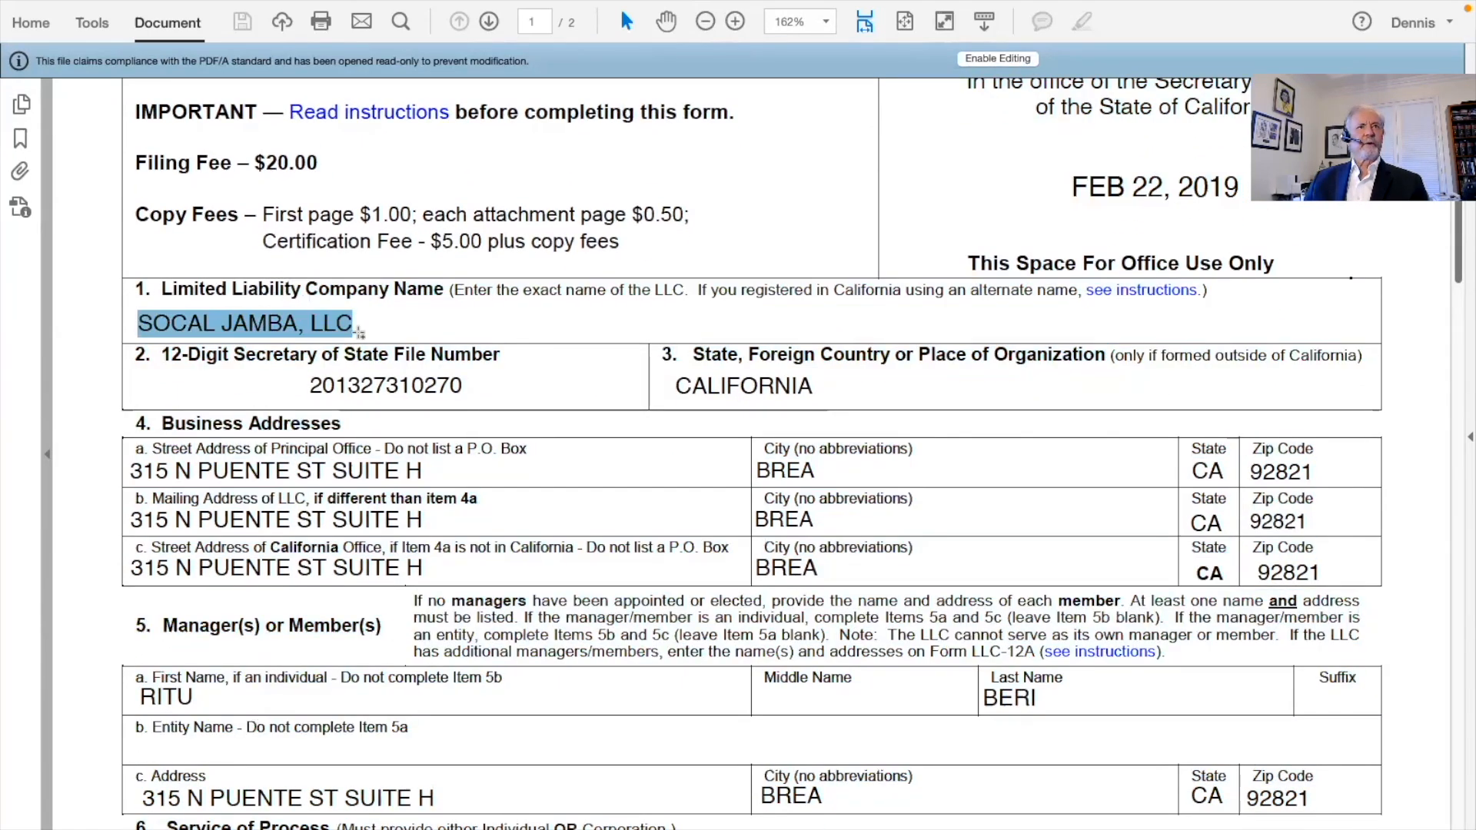
# Review the rest of the Statement of Information entries and return to the top
pyautogui.scroll(-1, 643, 405)
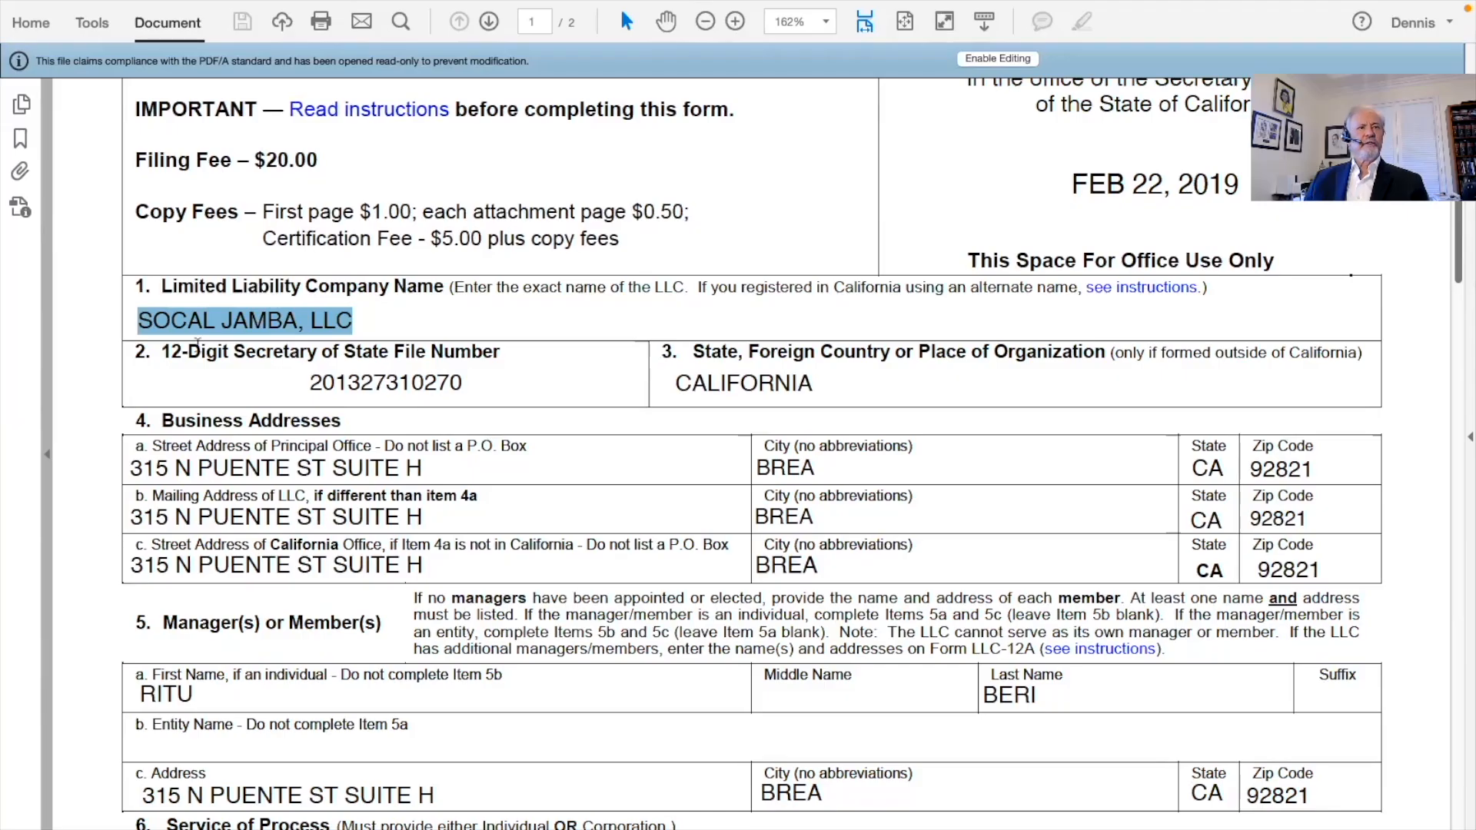
pyautogui.scroll(-4, 139, 332)
pyautogui.moveTo(137, 335); pyautogui.dragTo(476, 335)
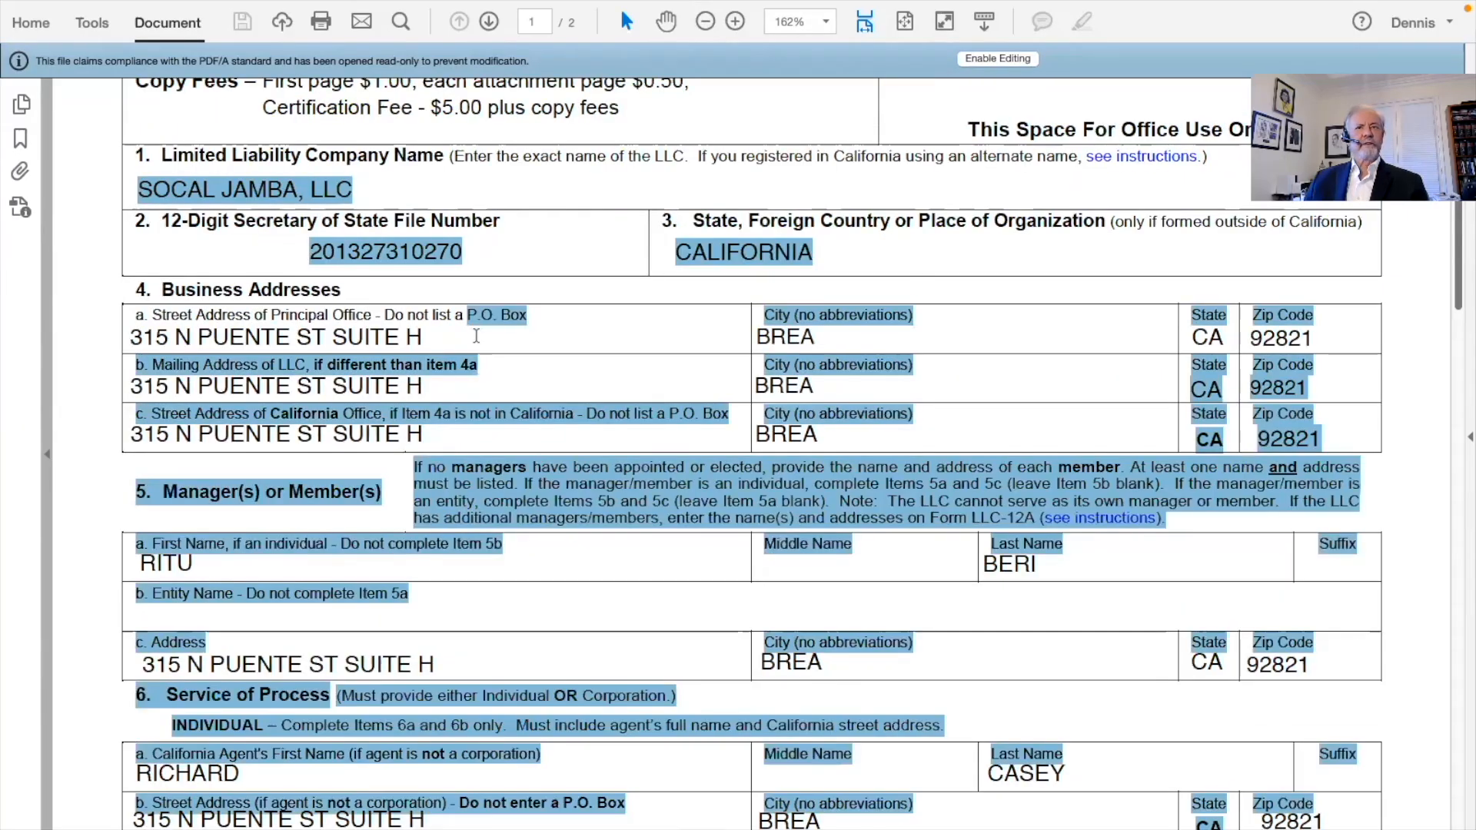
pyautogui.scroll(-4, 561, 415)
pyautogui.click(551, 416)
pyautogui.scroll(-2, 552, 417)
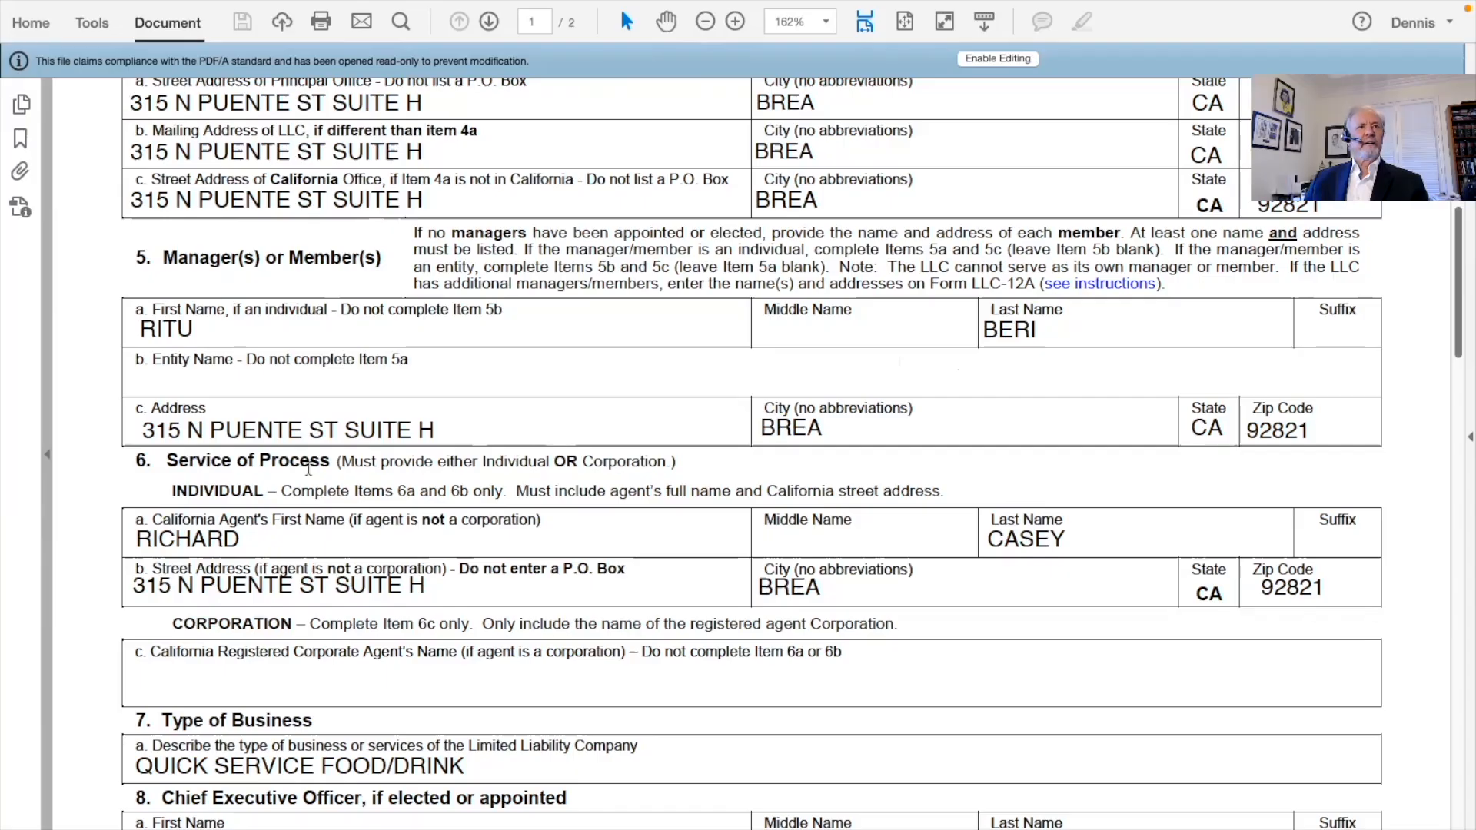
pyautogui.scroll(1, 537, 450)
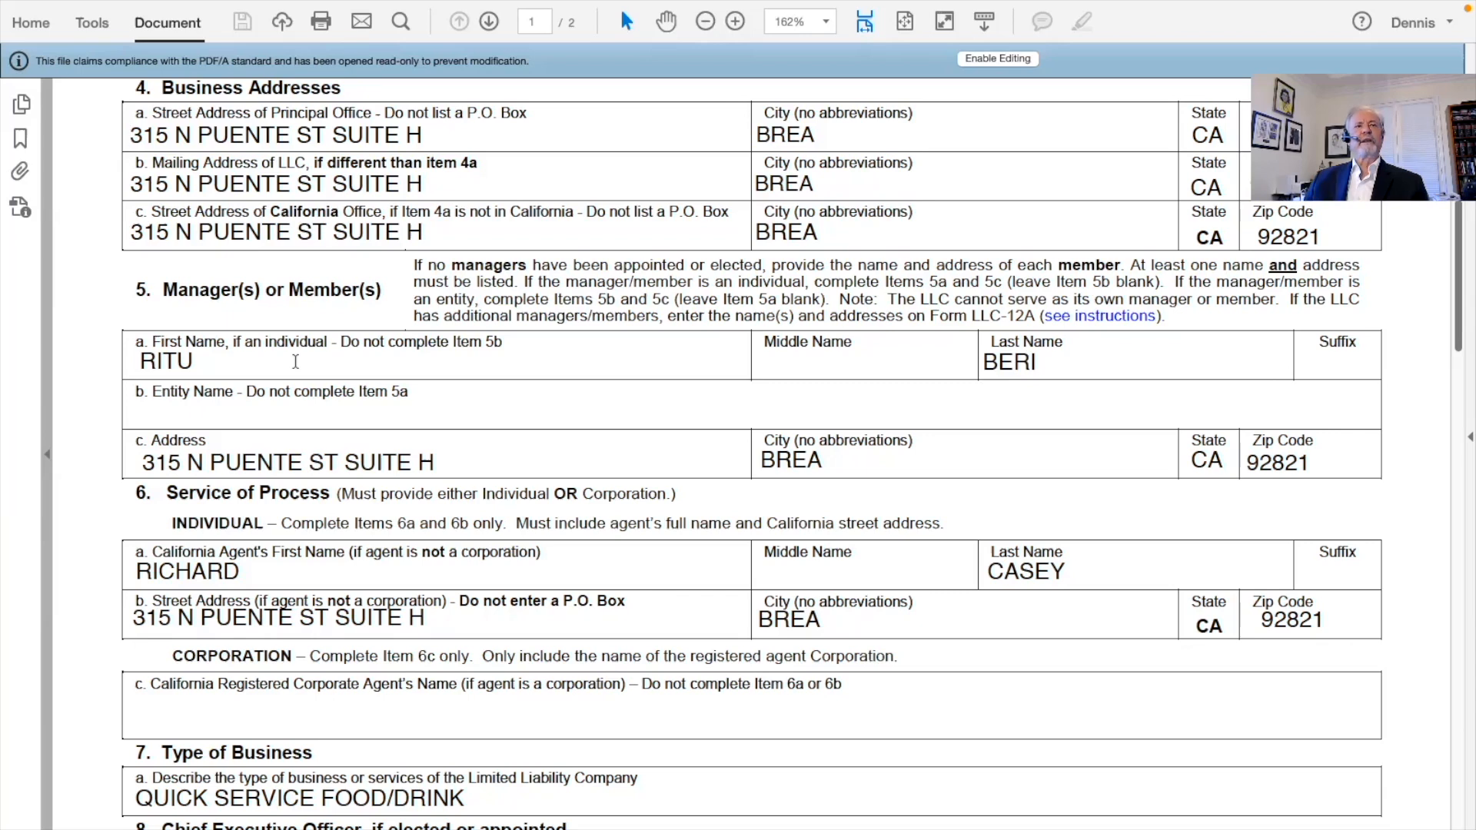
pyautogui.scroll(-5, 295, 361)
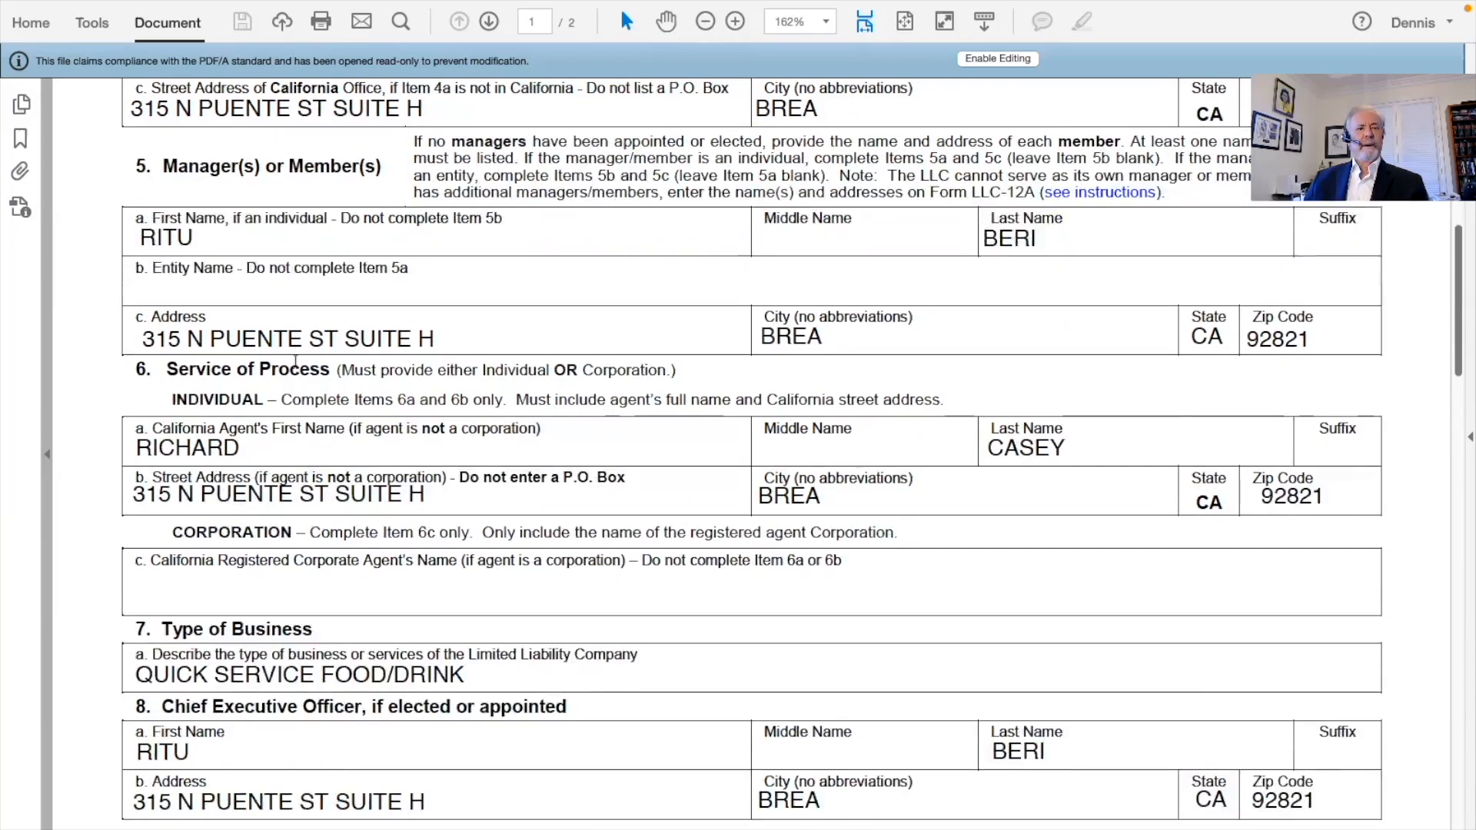
pyautogui.scroll(-4, 295, 361)
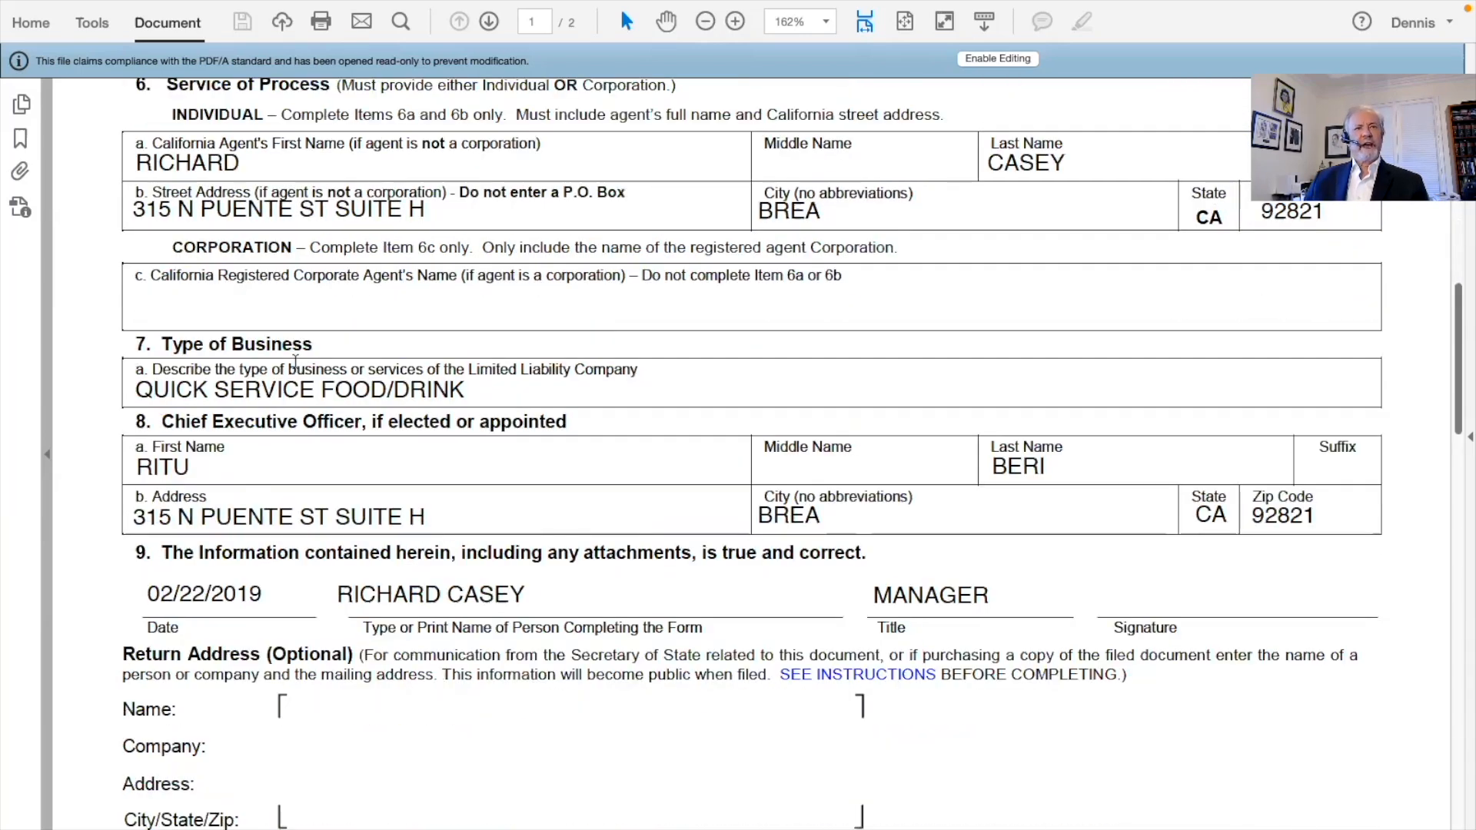
pyautogui.scroll(9, 295, 361)
pyautogui.scroll(9, 296, 361)
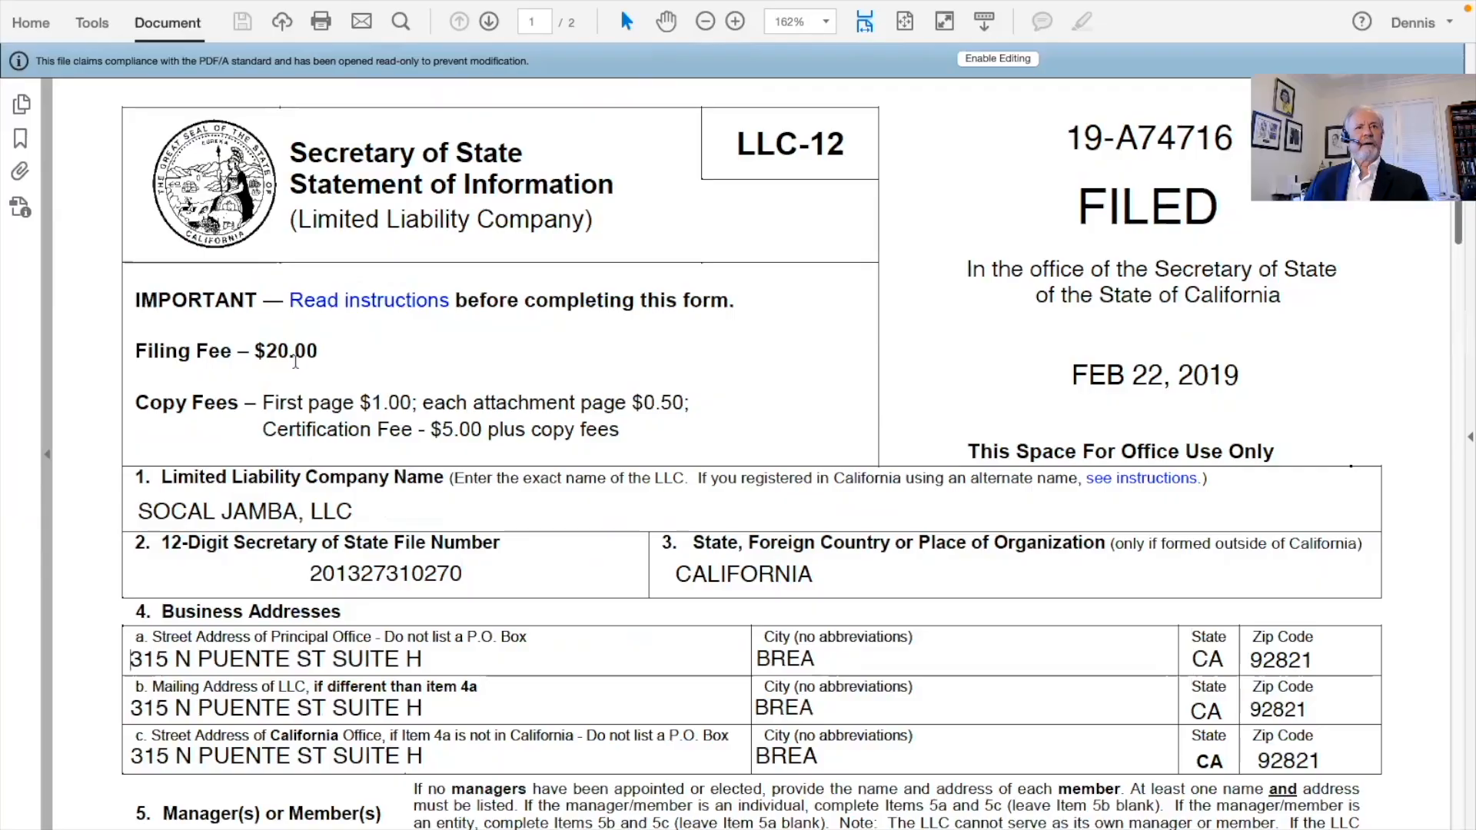
pyautogui.scroll(1, 295, 361)
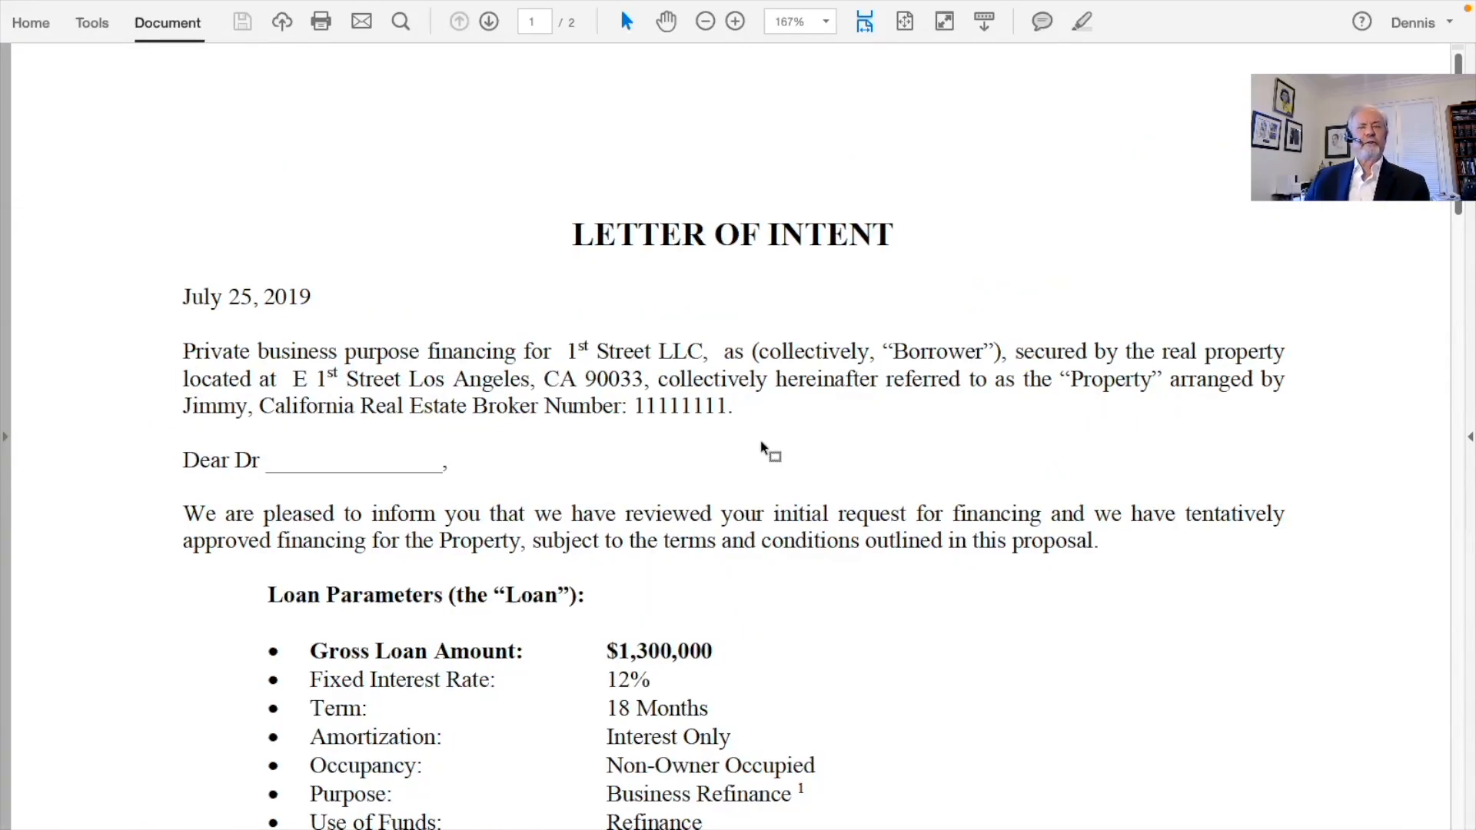
# Scroll down the Letter of Intent and select the 9-month Guaranteed Interest period line
pyautogui.scroll(-2, 764, 448)
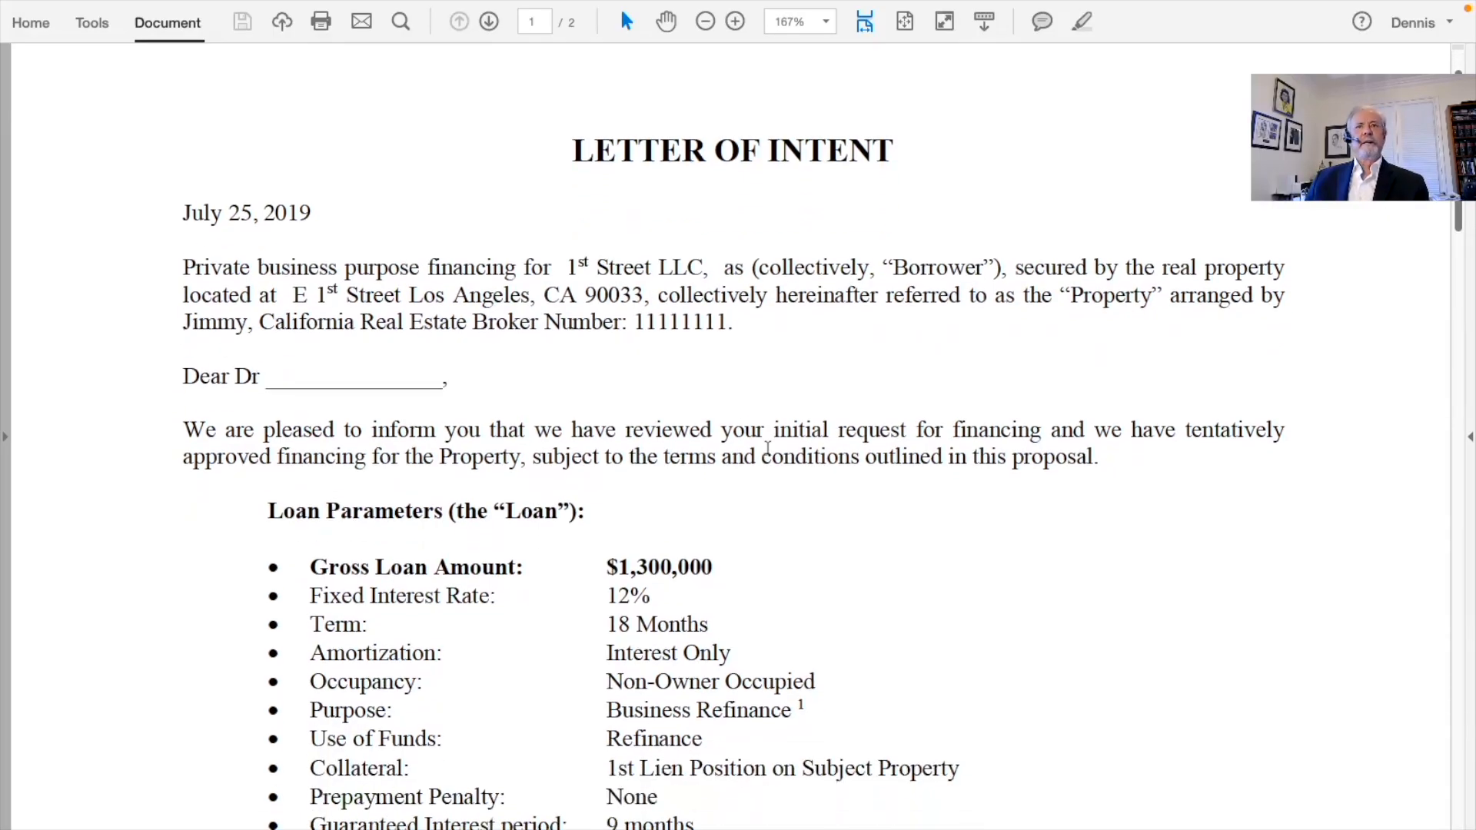
pyautogui.scroll(-2, 765, 450)
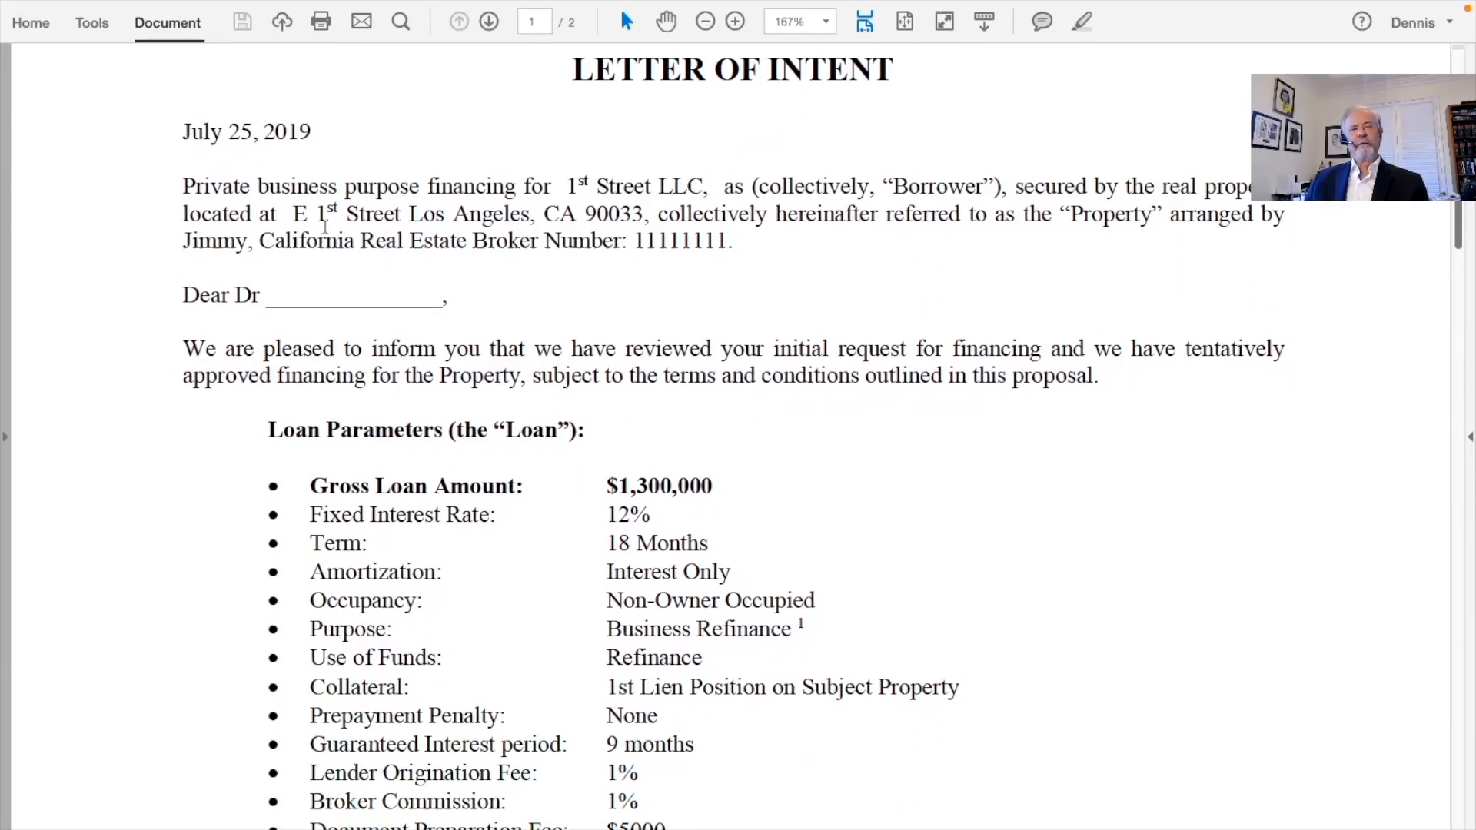
pyautogui.scroll(-2, 923, 419)
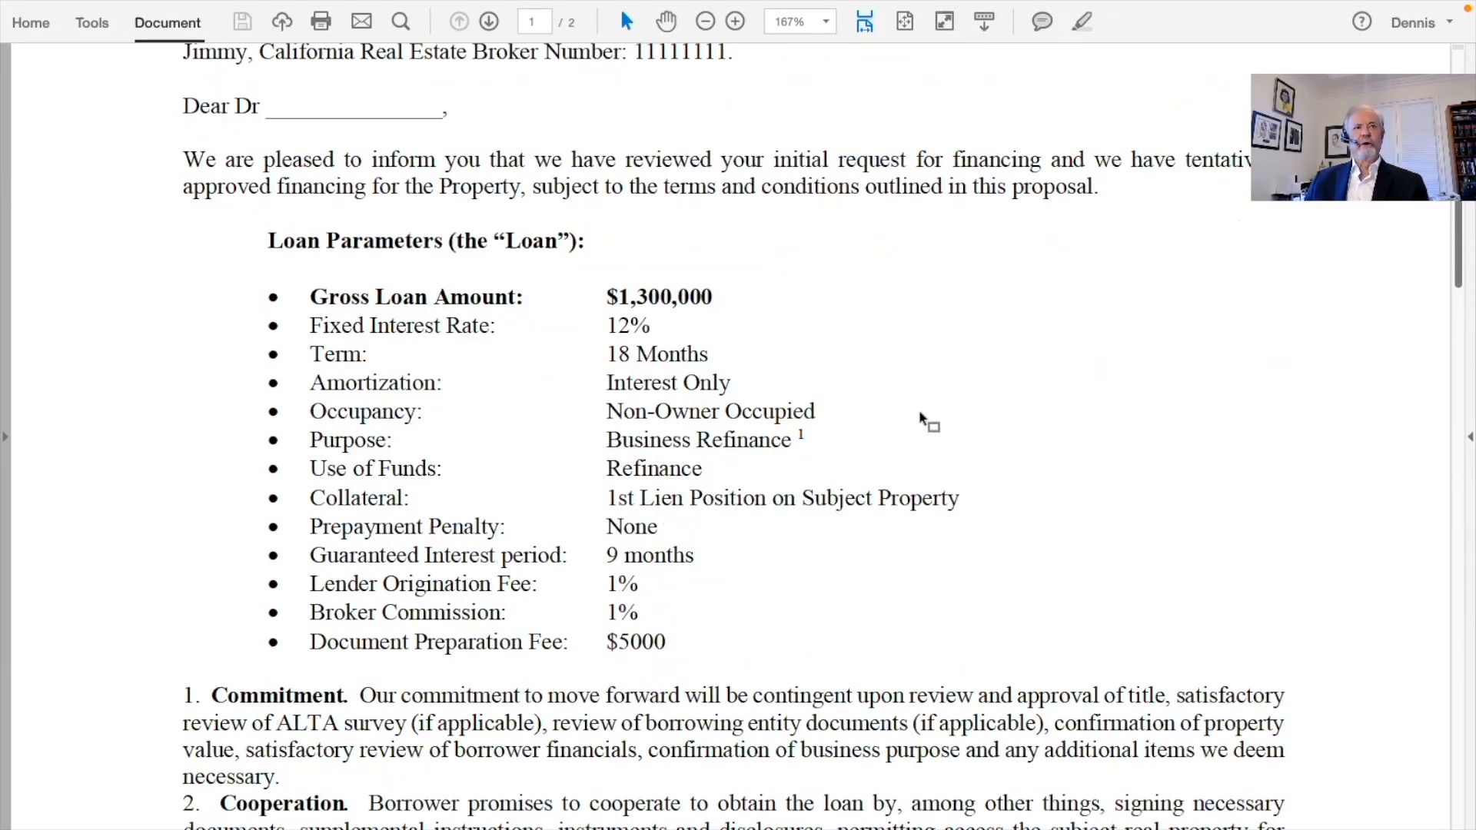
pyautogui.scroll(-2, 874, 423)
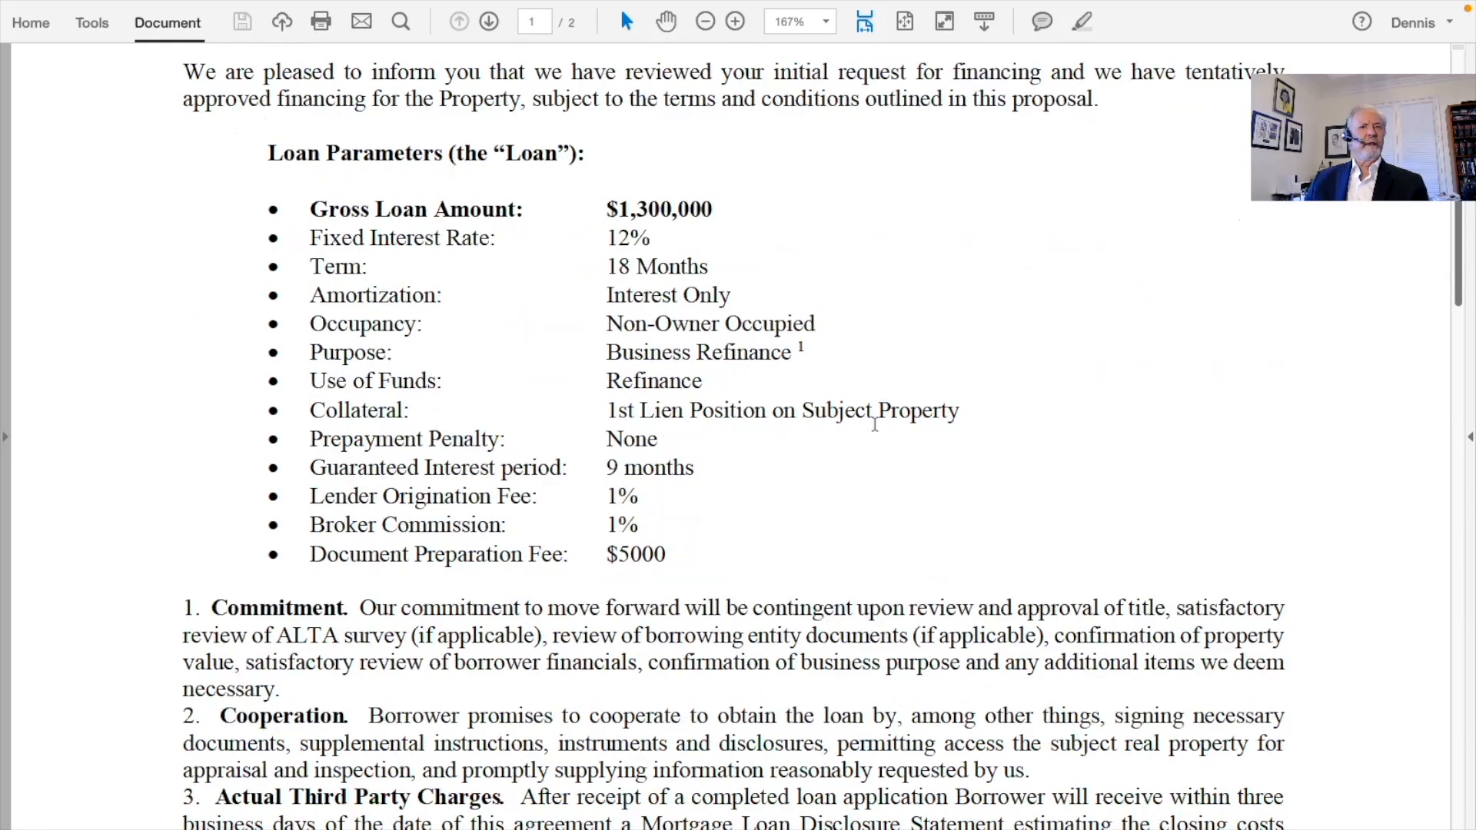
pyautogui.scroll(-2, 875, 424)
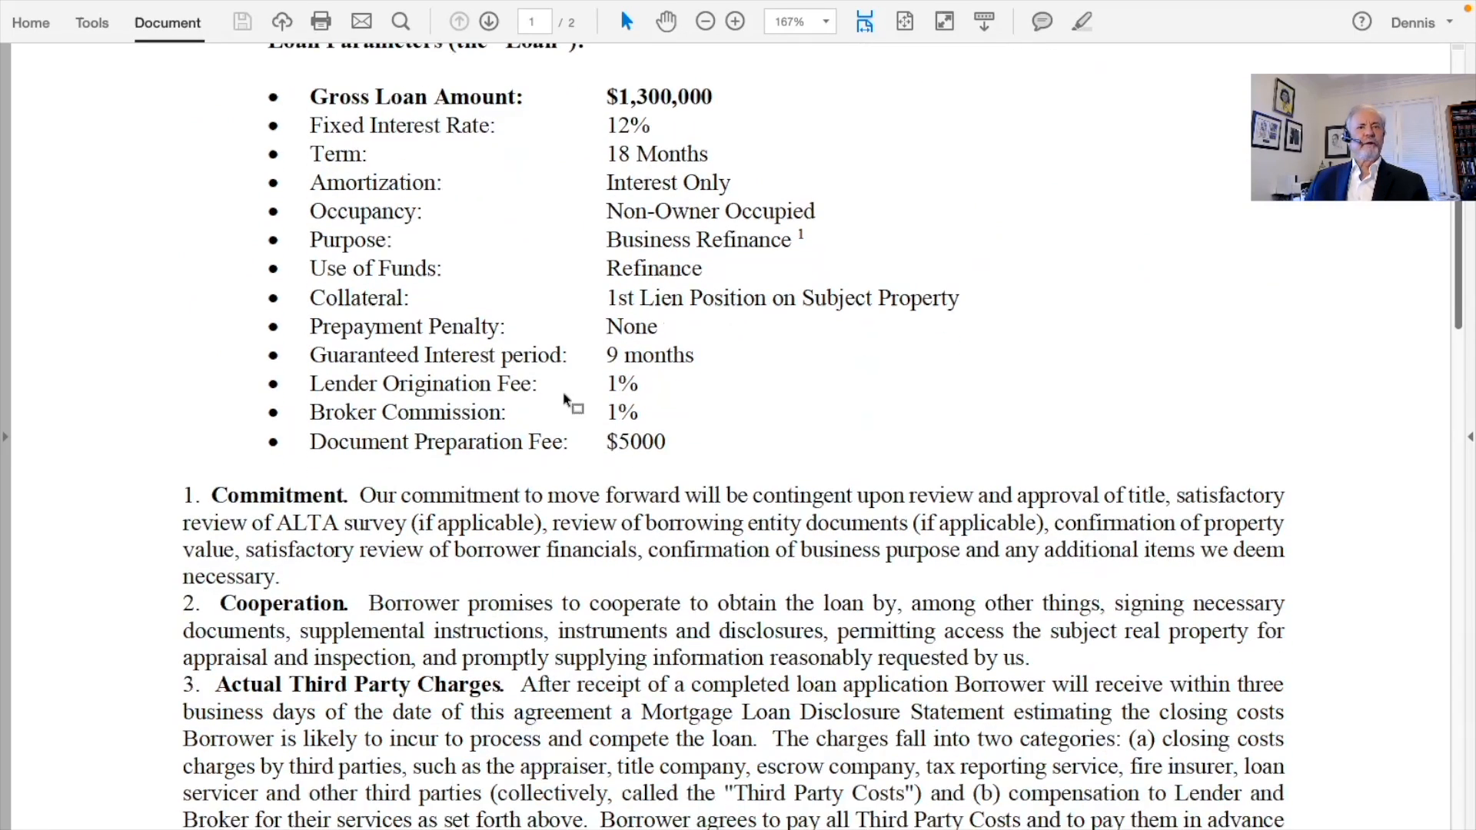
pyautogui.moveTo(359, 367); pyautogui.dragTo(747, 391)
# Scroll back up the letter and exit full-screen view with Esc
pyautogui.scroll(-2, 749, 392)
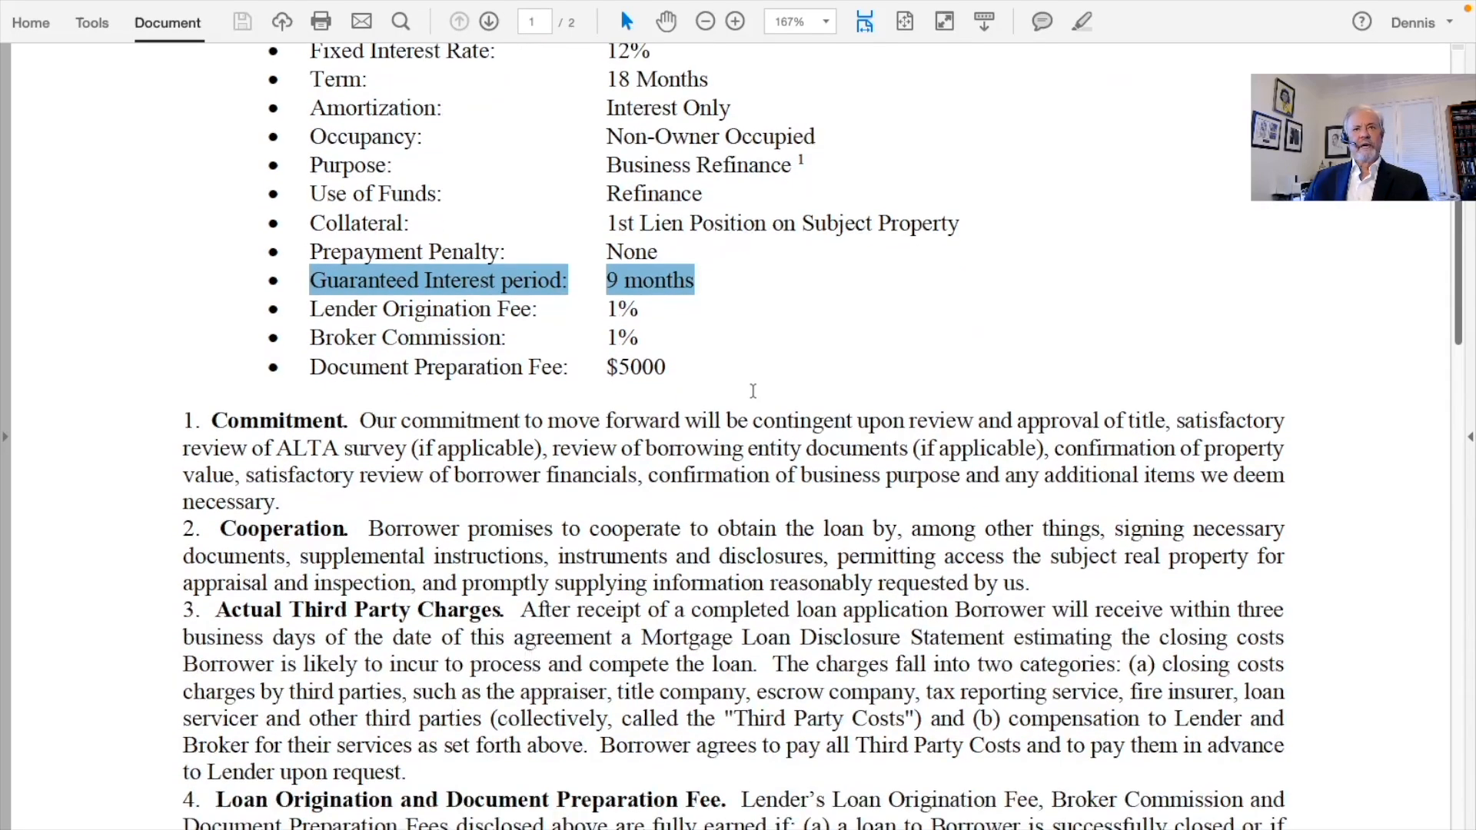
pyautogui.scroll(3, 751, 394)
pyautogui.scroll(4, 752, 391)
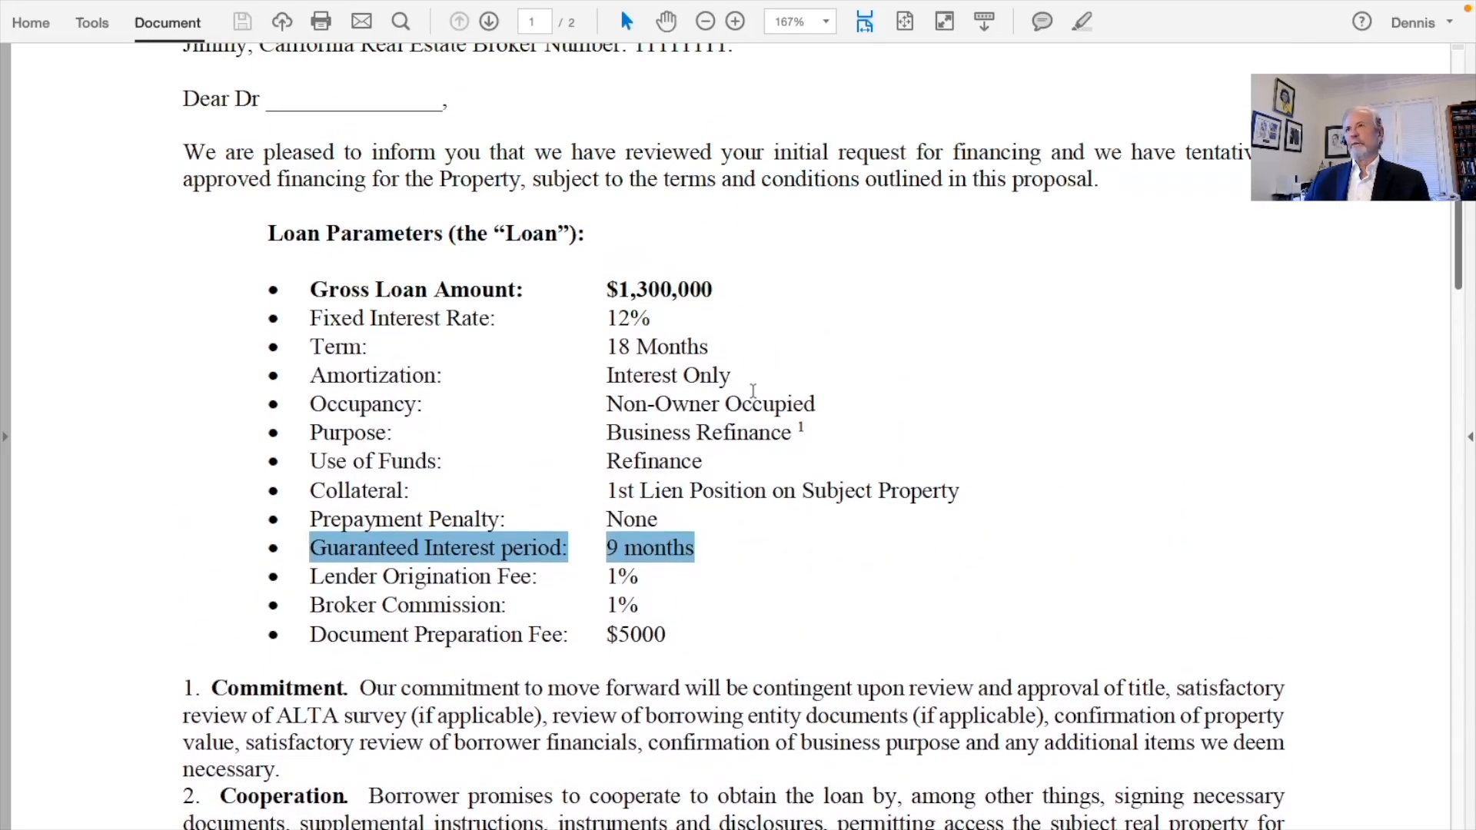
pyautogui.scroll(4, 751, 392)
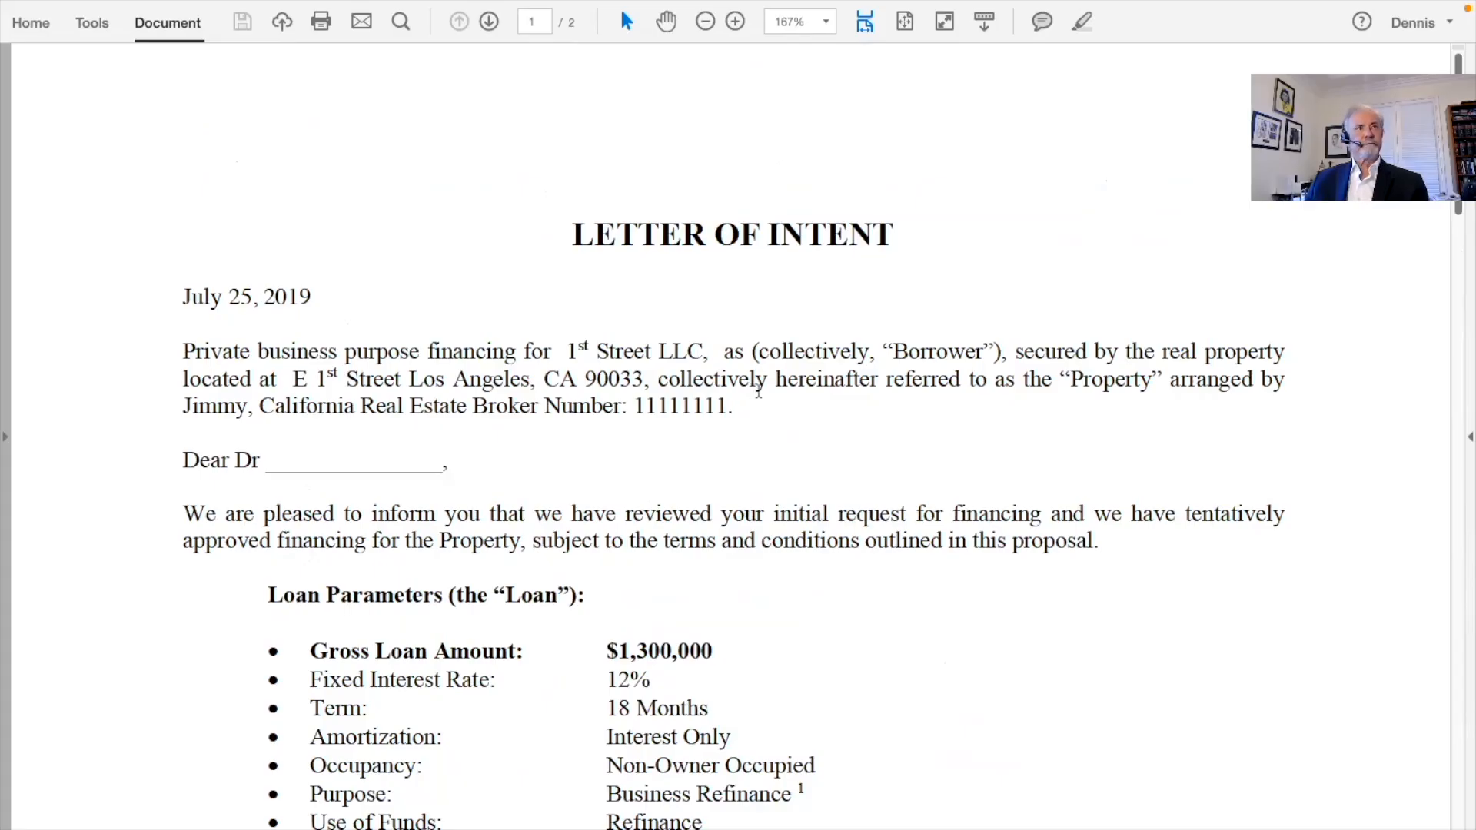
pyautogui.press('Escape')
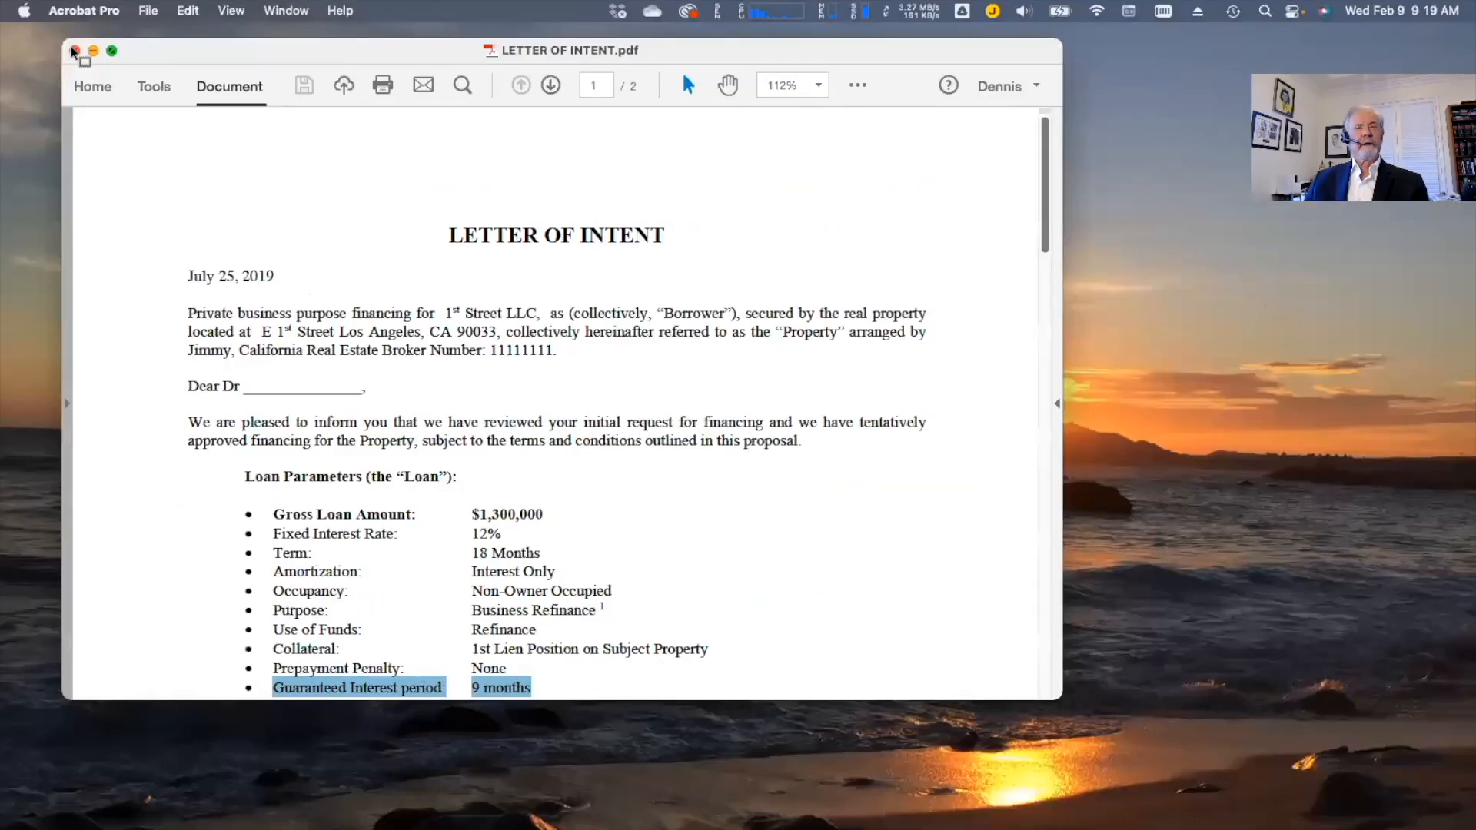
# Close the Letter of Intent and switch to Doss Docs in Safari
pyautogui.click(73, 51)
pyautogui.moveTo(610, 804)
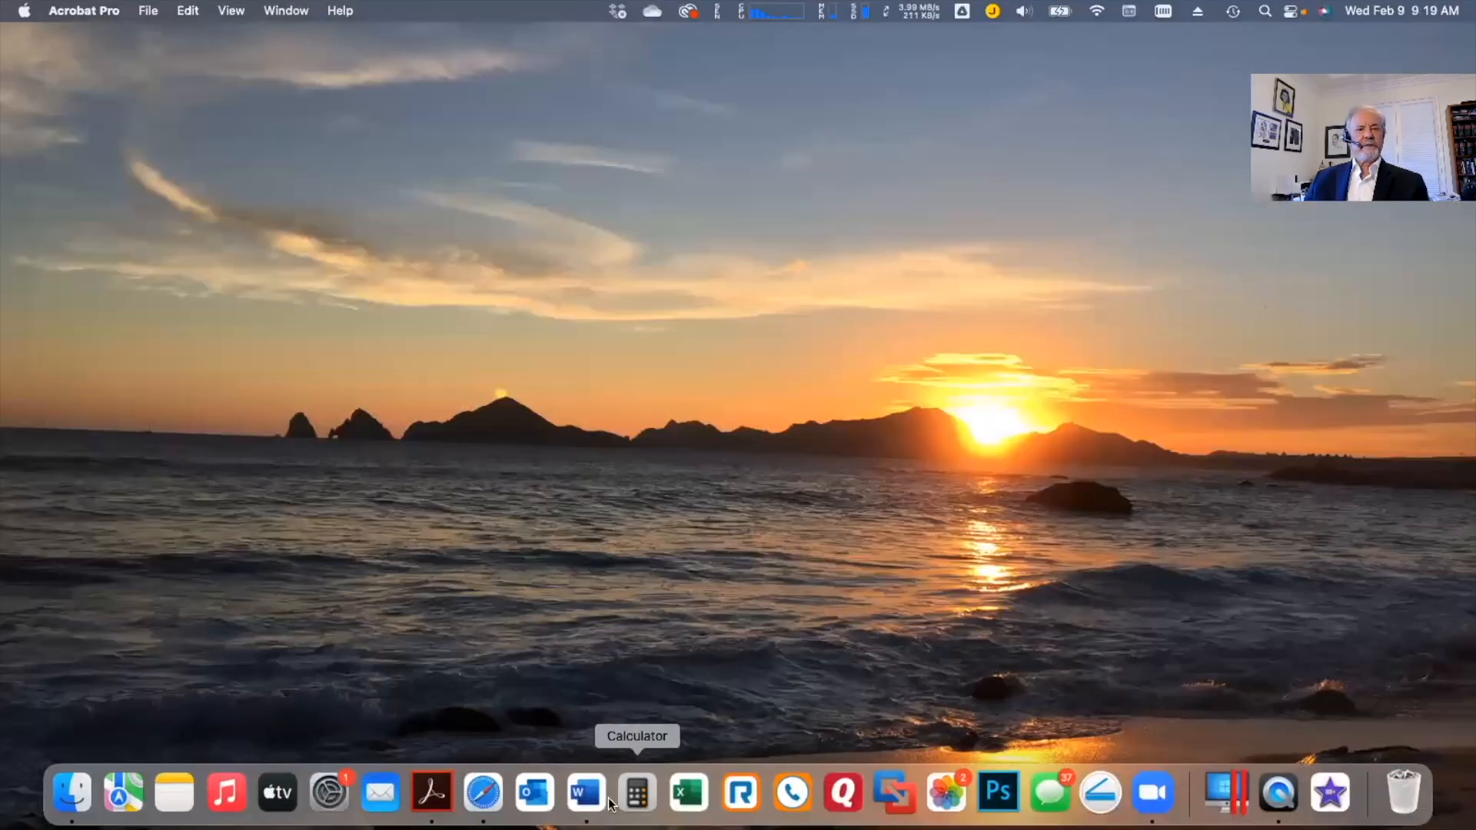
pyautogui.click(481, 804)
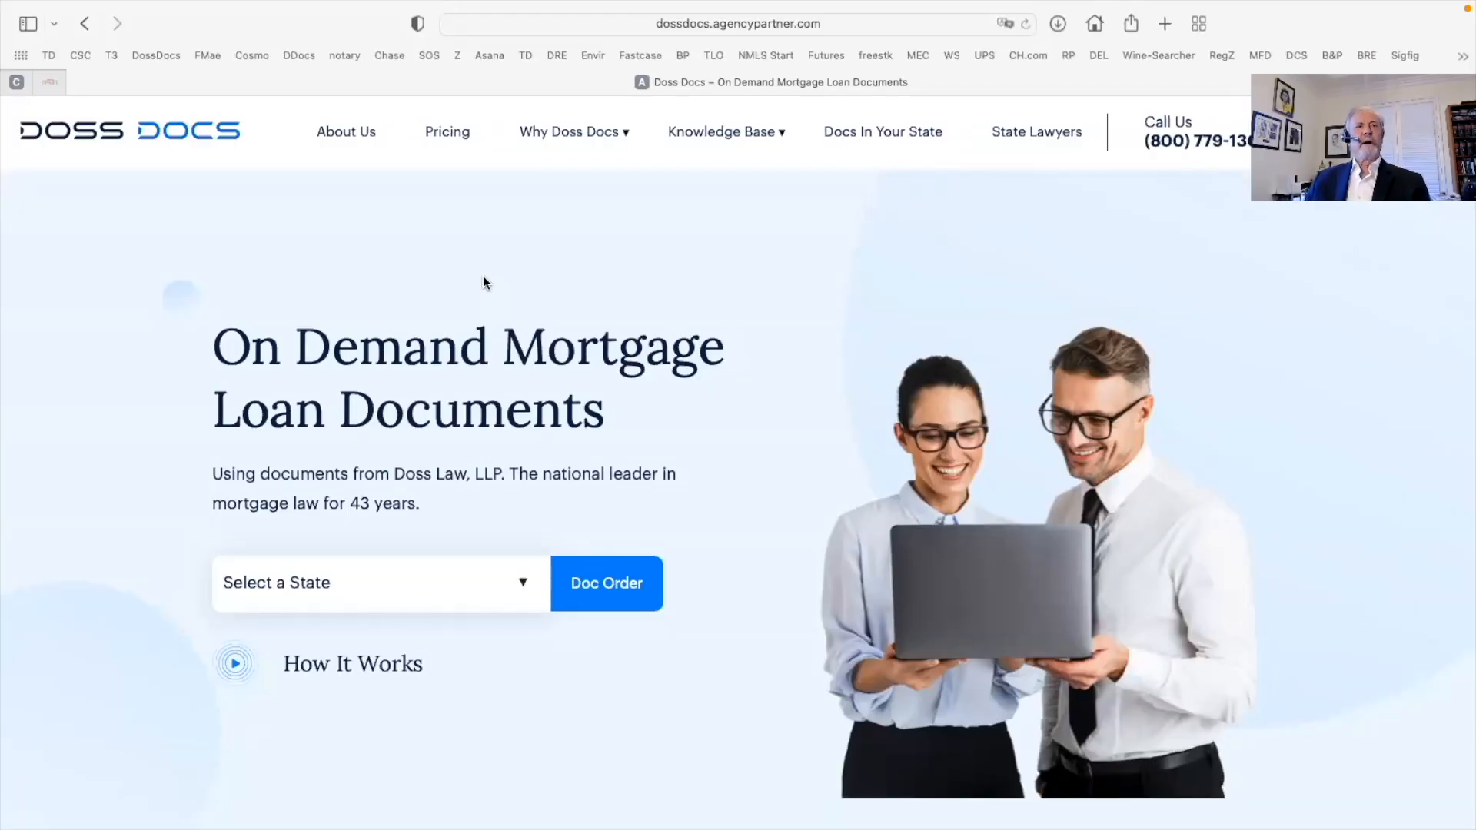
# Choose California as the state and browse its document packages, including Business Purpose Loan Docs
pyautogui.click(527, 588)
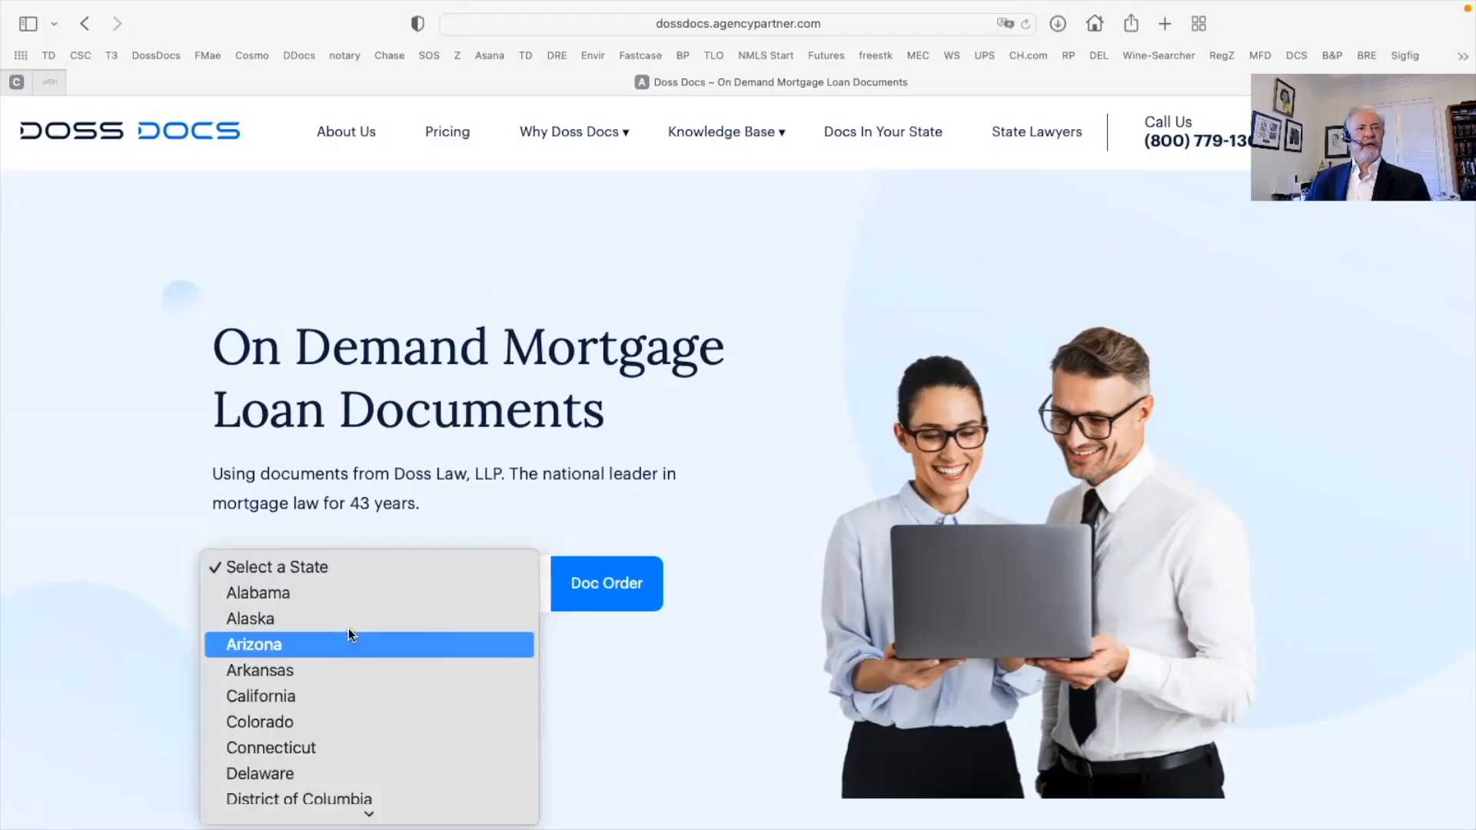
pyautogui.click(380, 697)
pyautogui.click(606, 602)
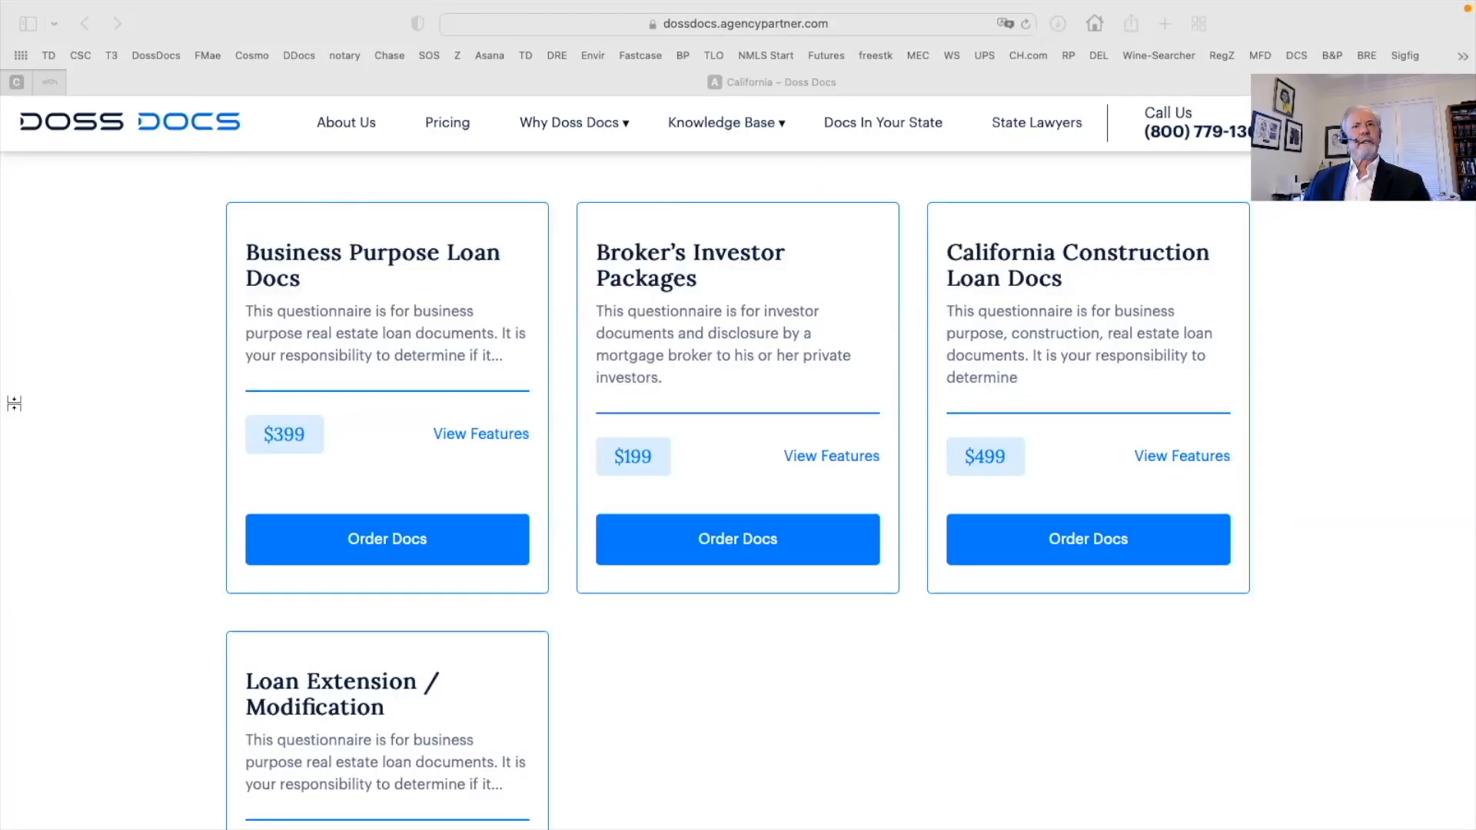
pyautogui.moveTo(14, 405)
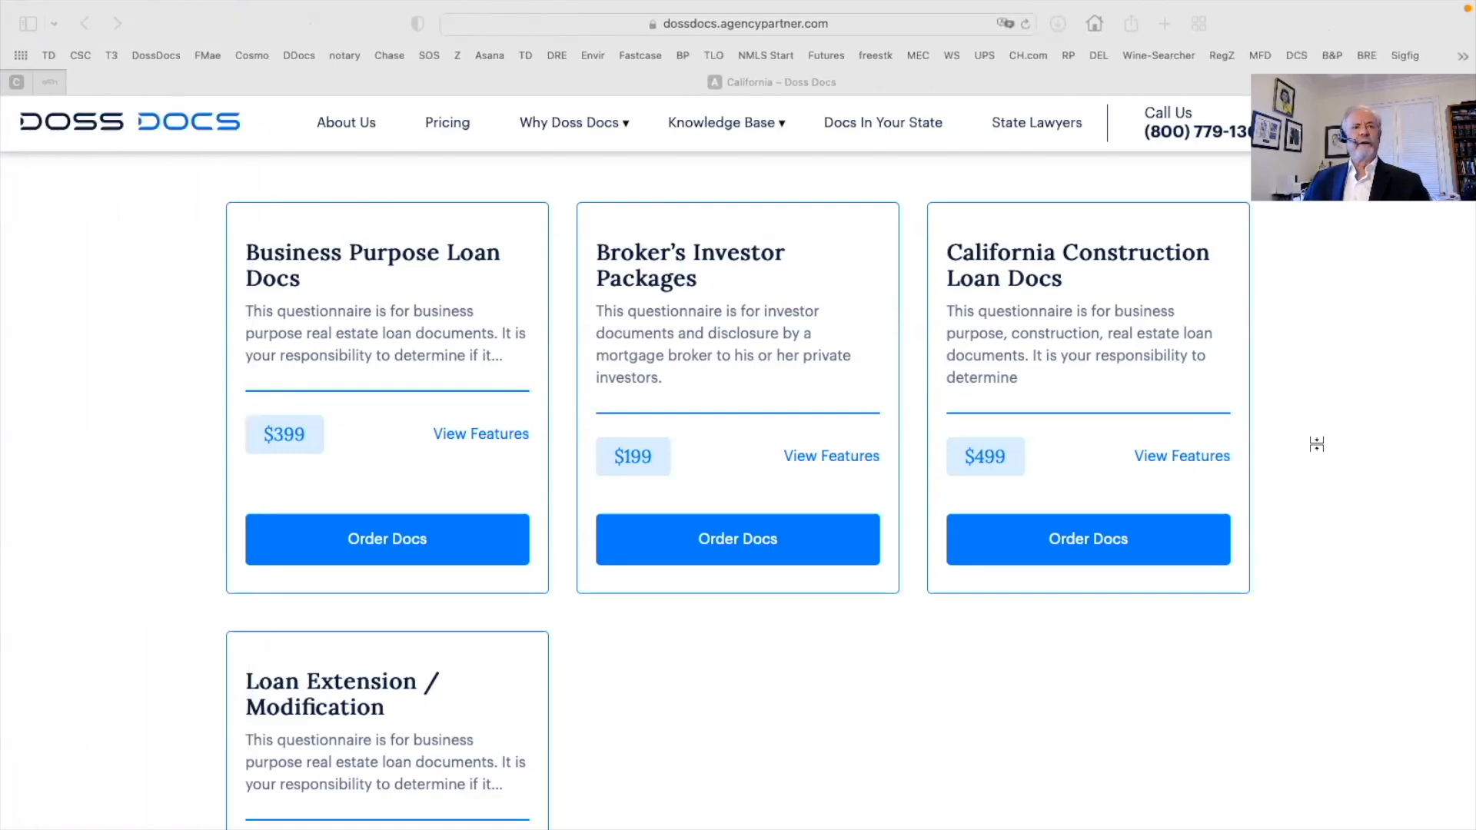
pyautogui.scroll(-1, 1316, 445)
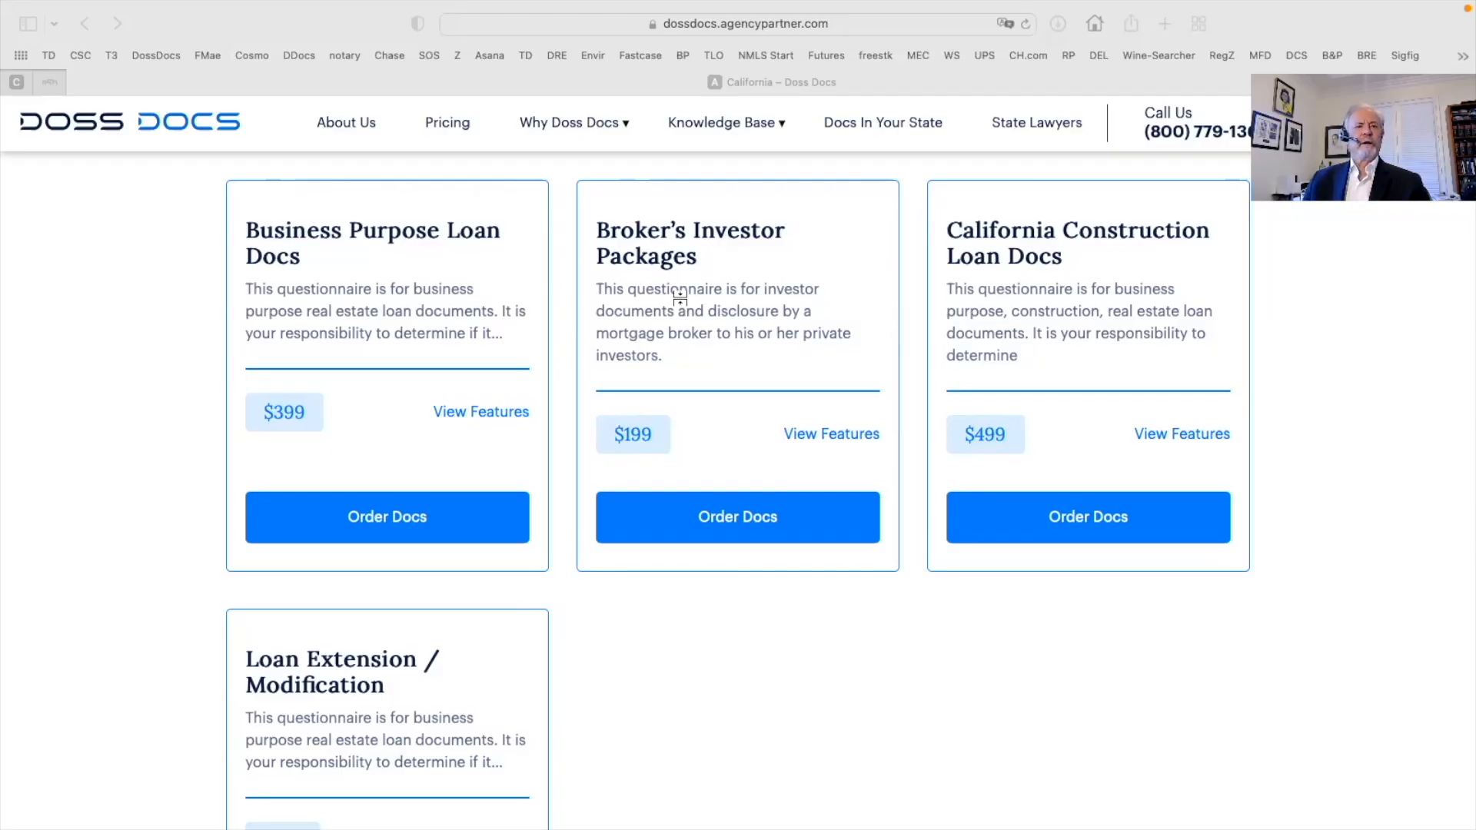
pyautogui.scroll(-3, 621, 650)
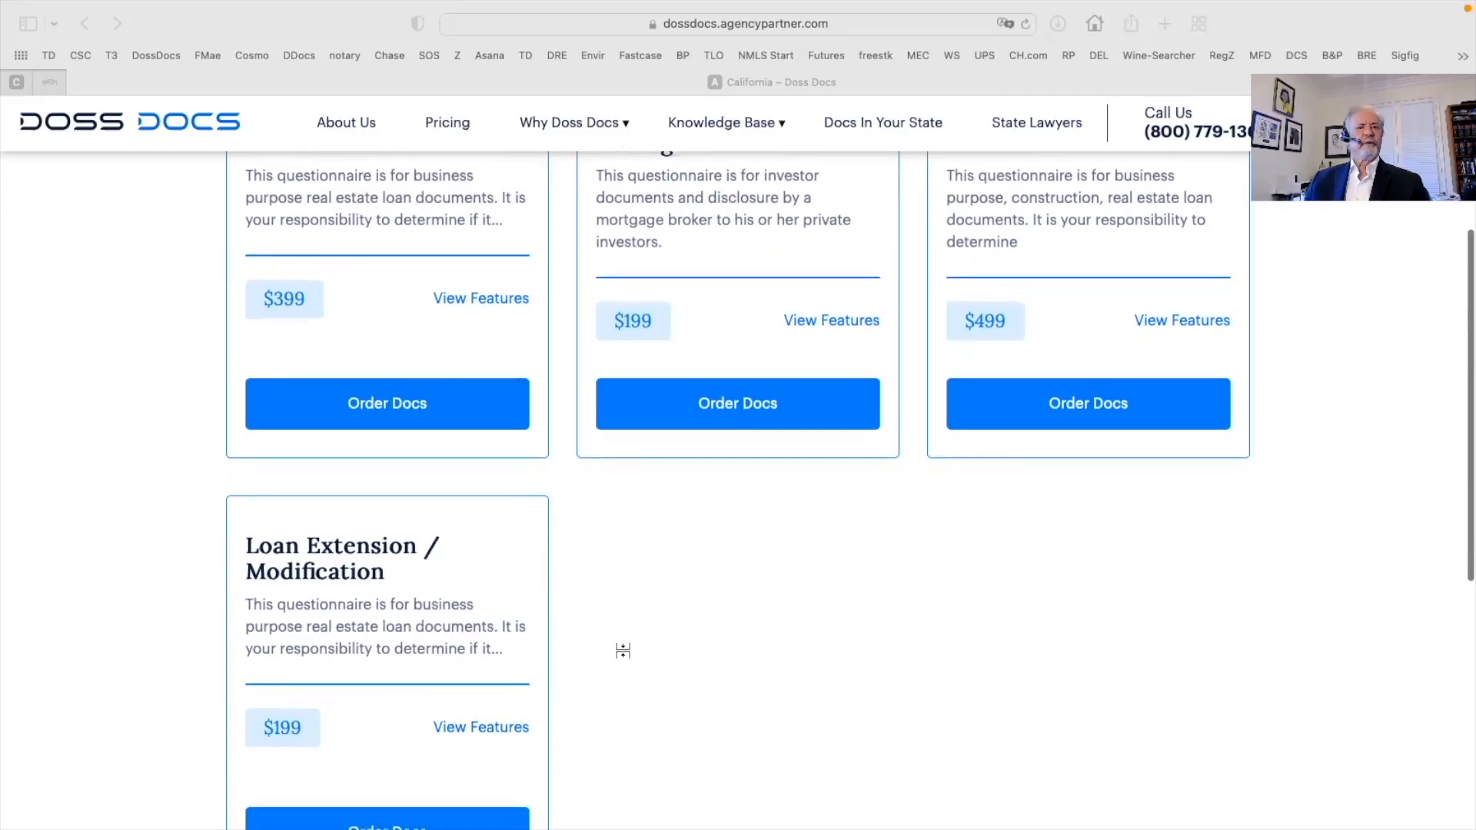
pyautogui.scroll(-3, 622, 650)
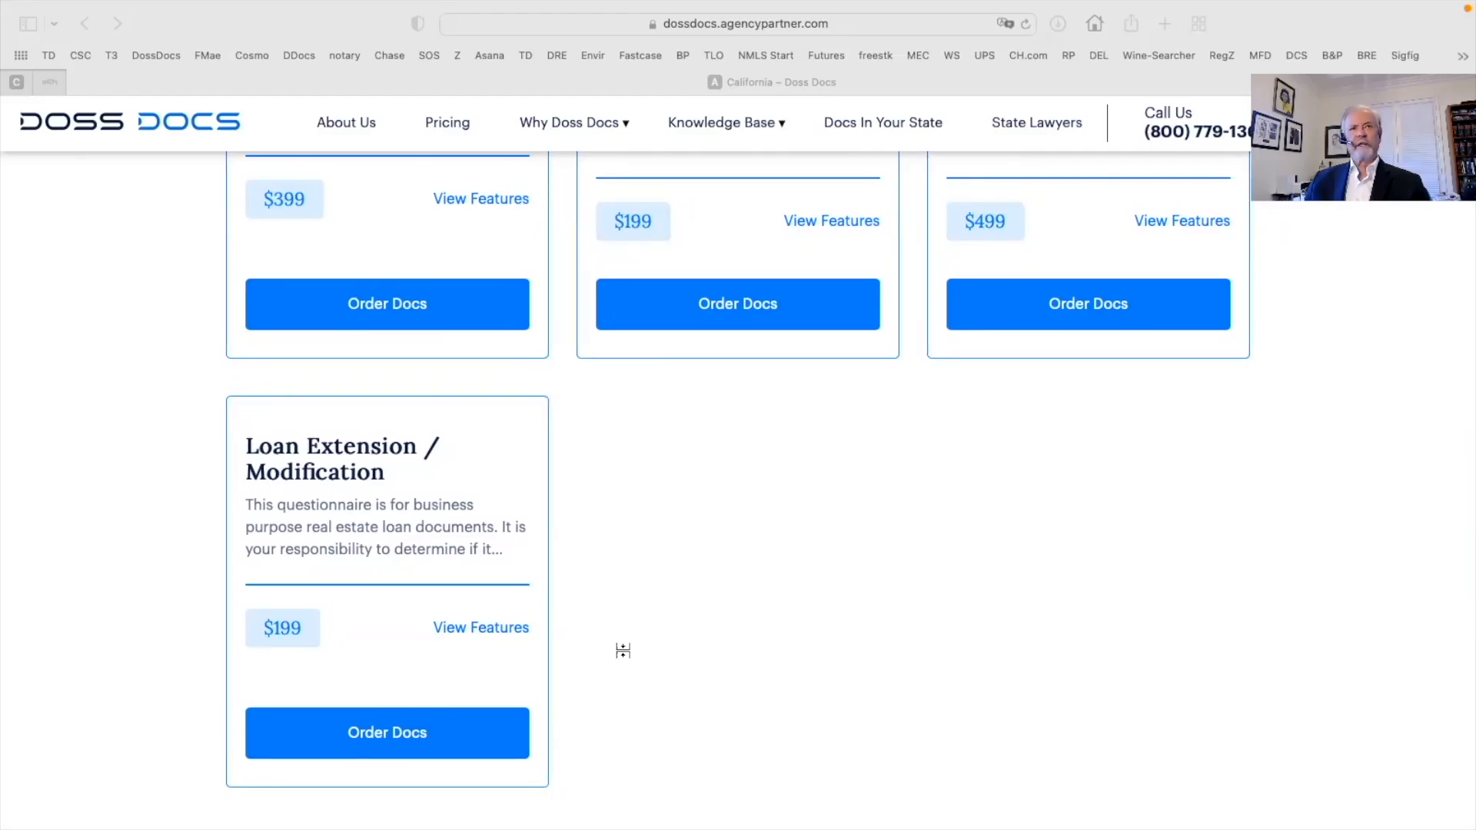
pyautogui.scroll(5, 623, 650)
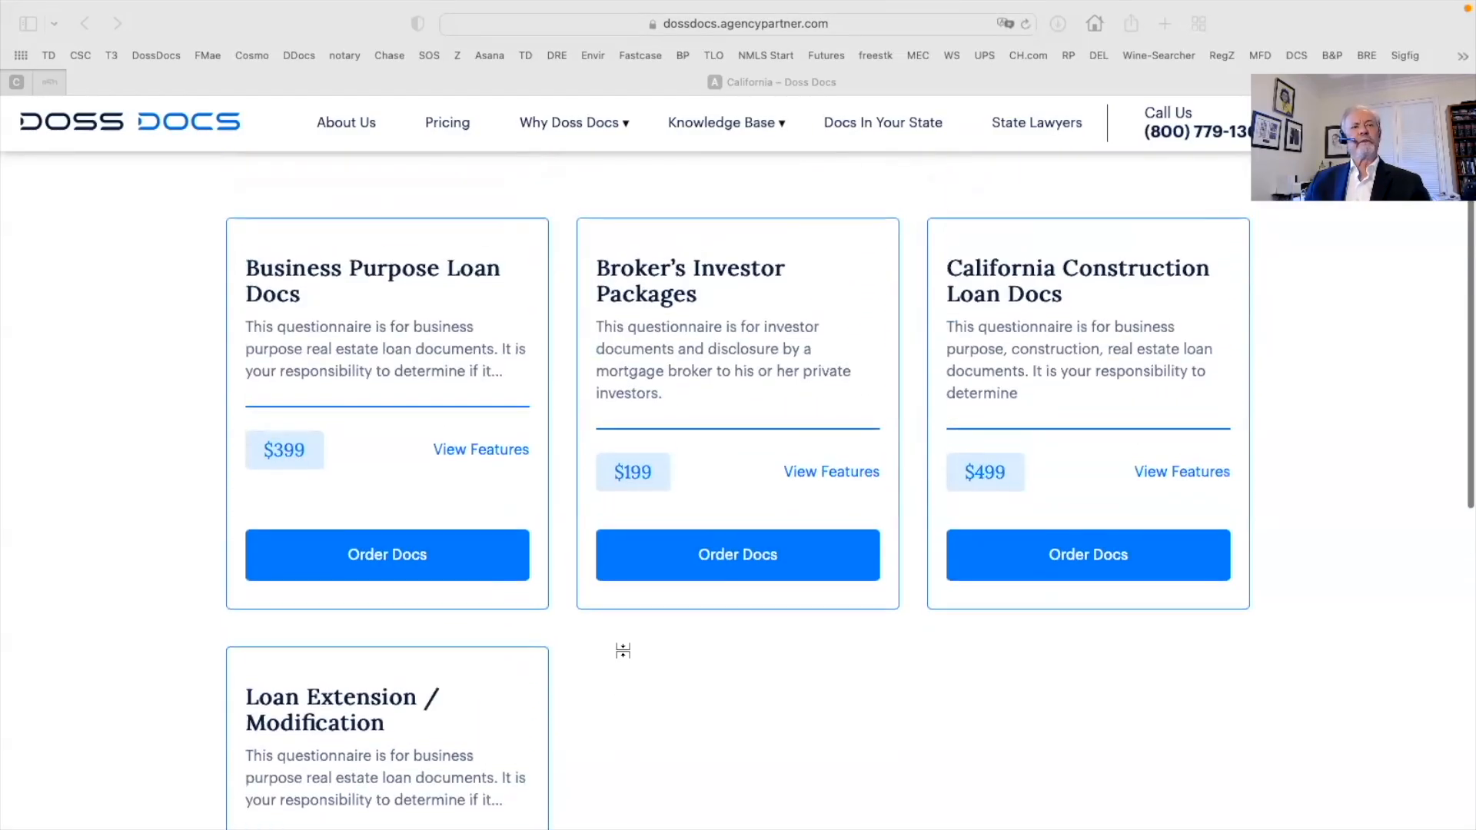
# Order Business Purpose Loan Docs, autofill name, e-mail and company from the saved work contact, and submit
pyautogui.click(376, 563)
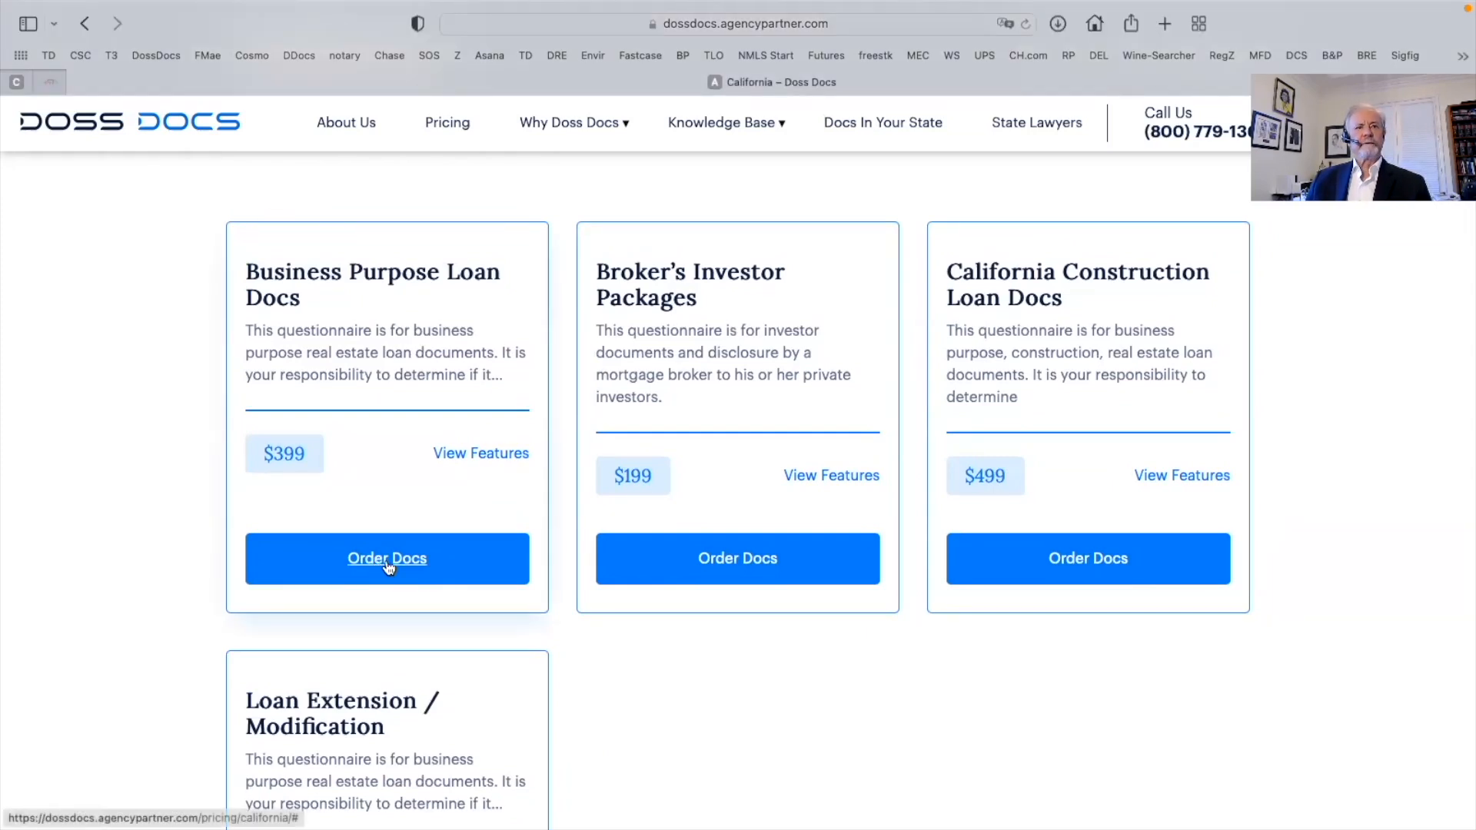
pyautogui.click(389, 566)
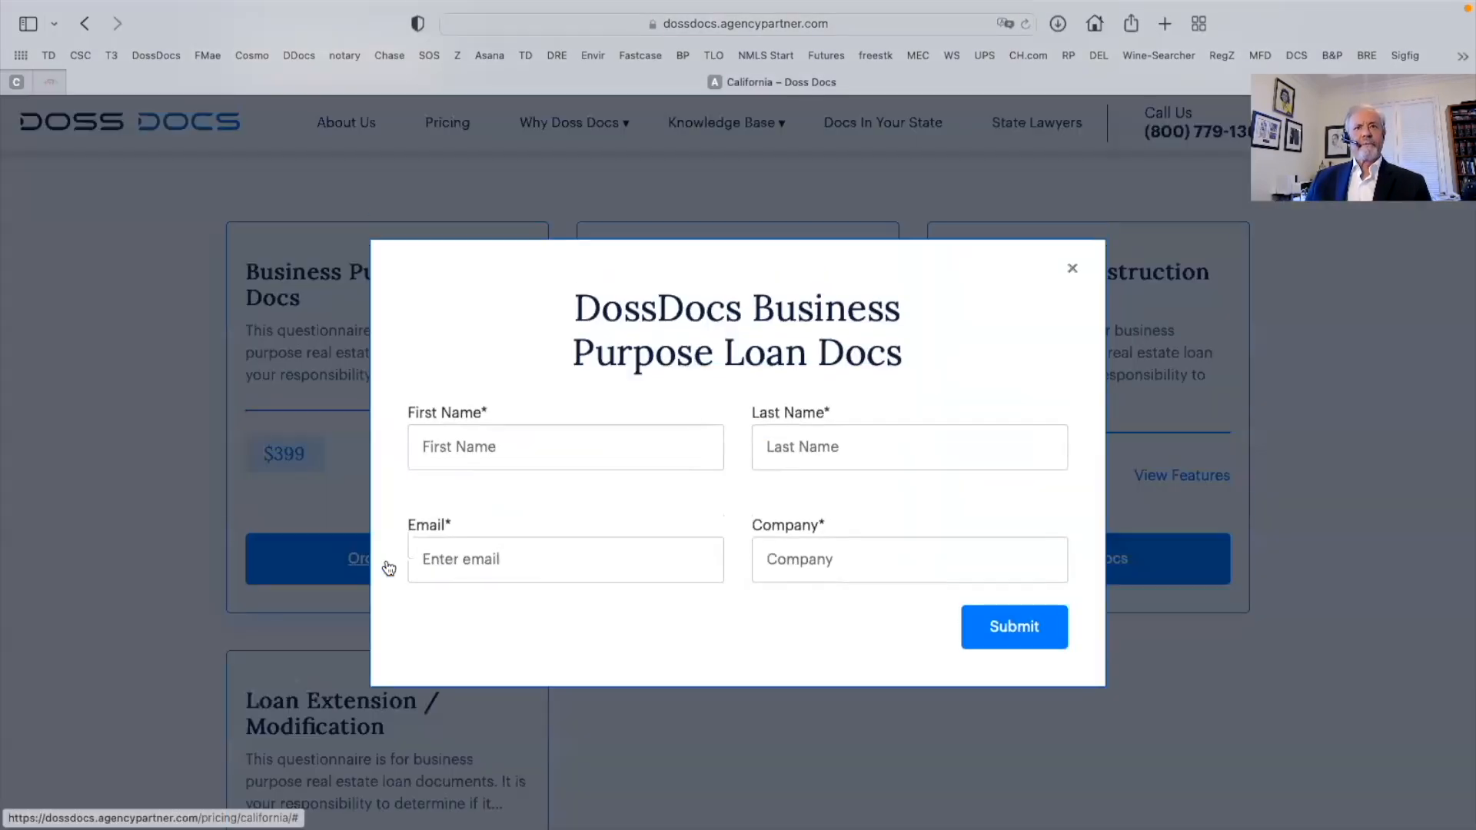
pyautogui.click(507, 449)
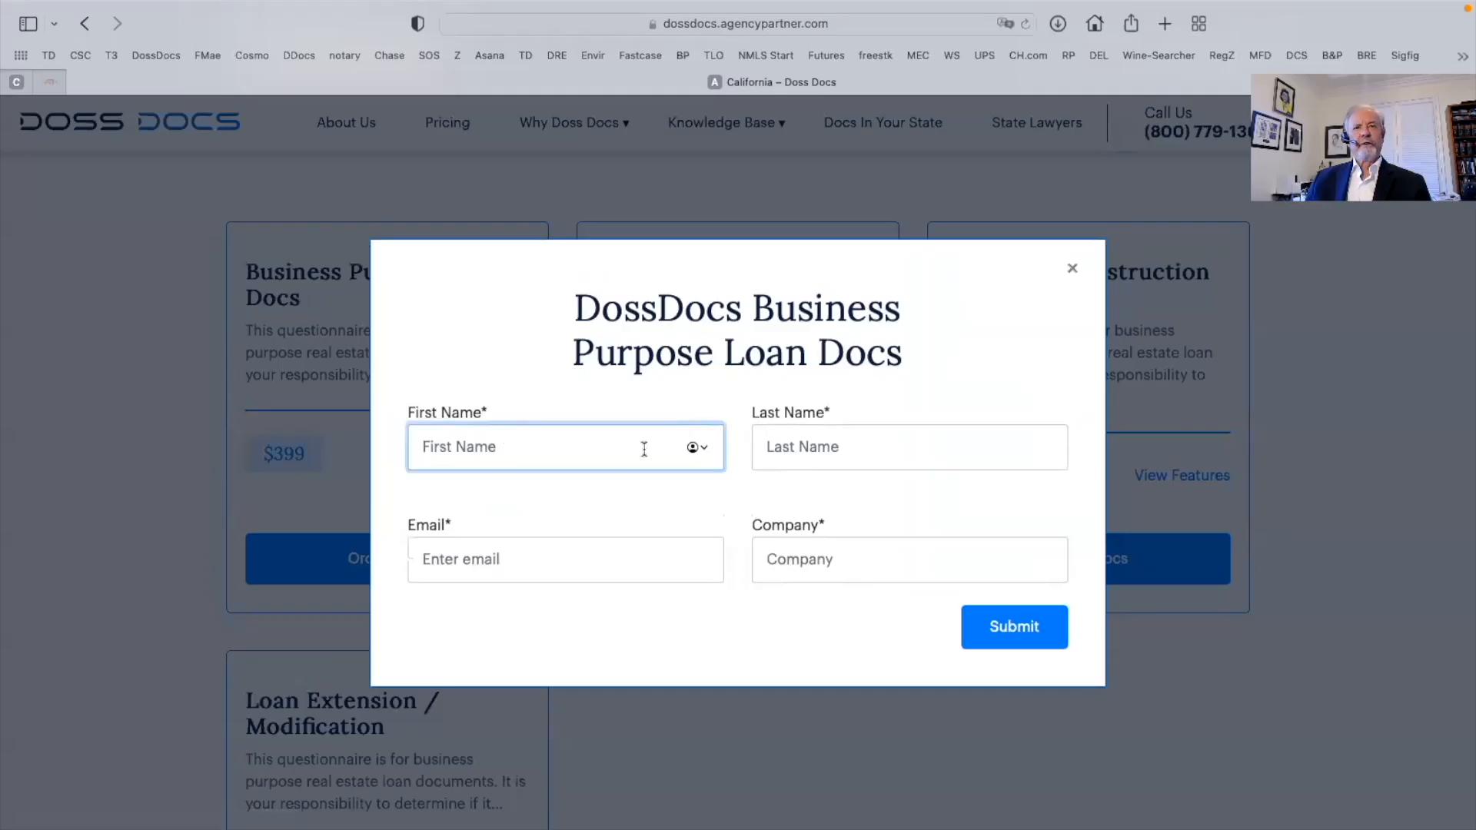
pyautogui.click(699, 446)
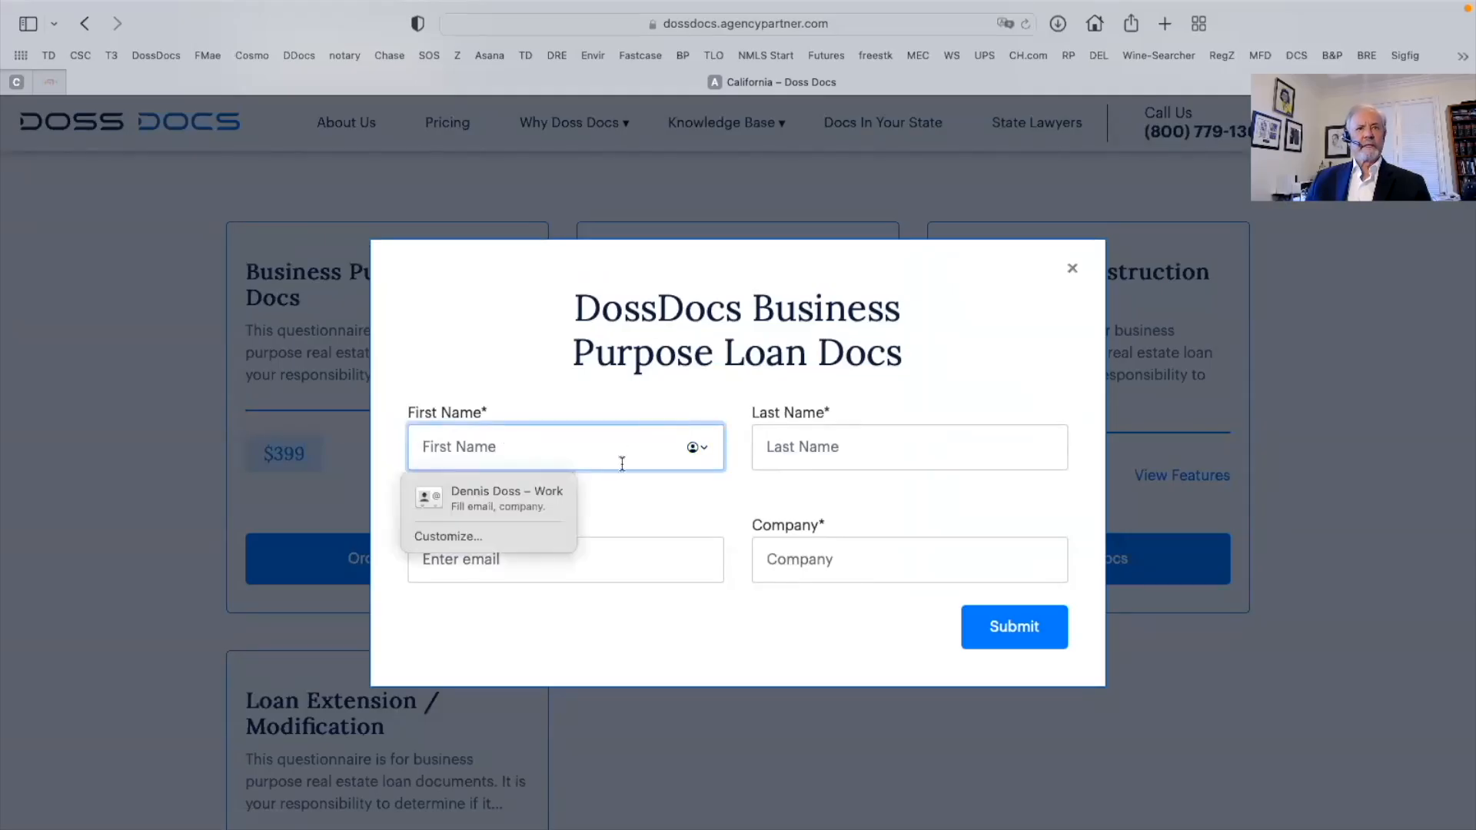
pyautogui.click(491, 496)
pyautogui.click(1019, 620)
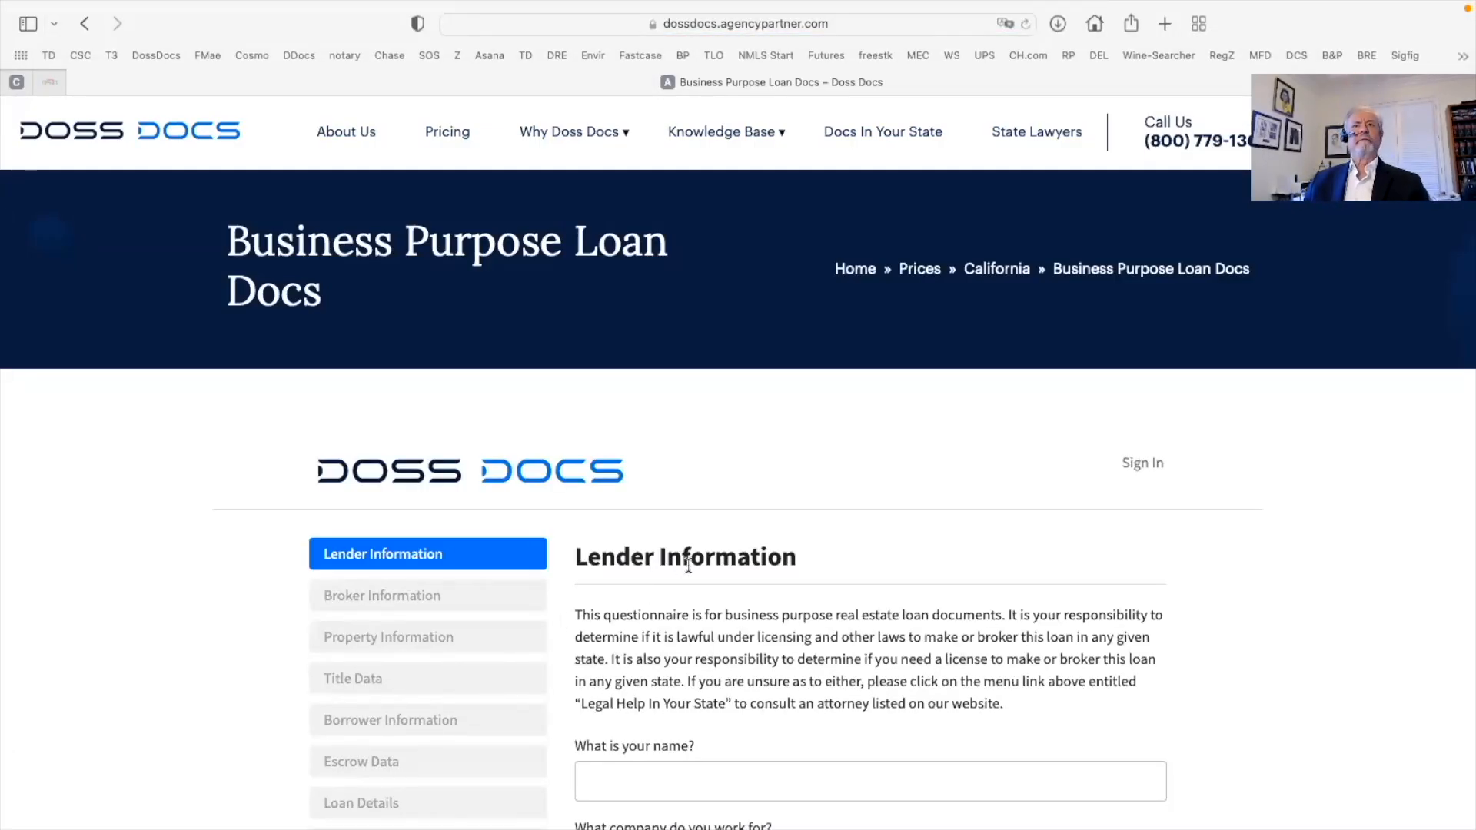
# Sign in to Doss Docs with the browser's saved account e-mail and password
pyautogui.scroll(-1, 688, 563)
pyautogui.scroll(1, 689, 564)
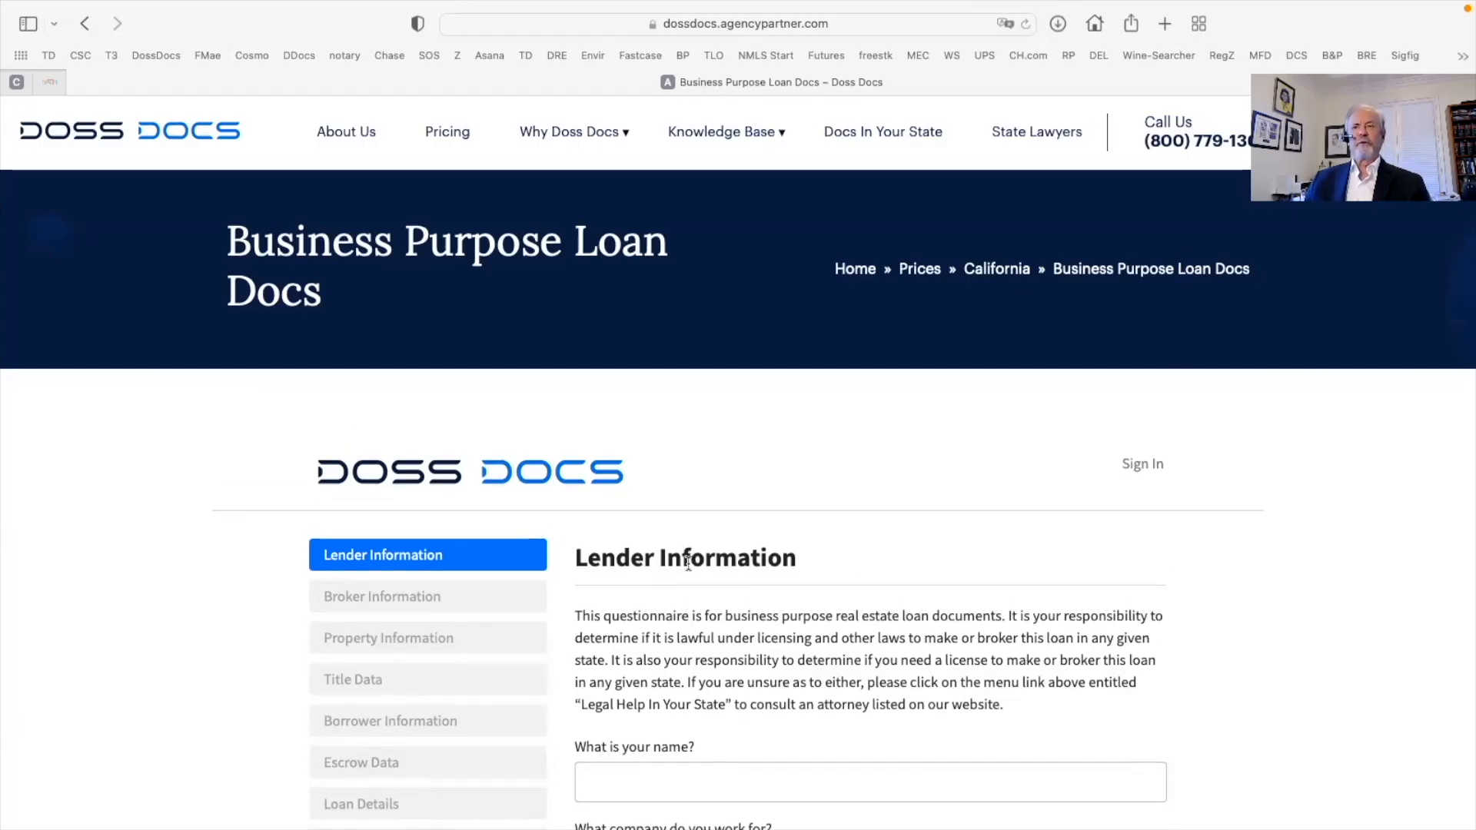
pyautogui.click(1141, 465)
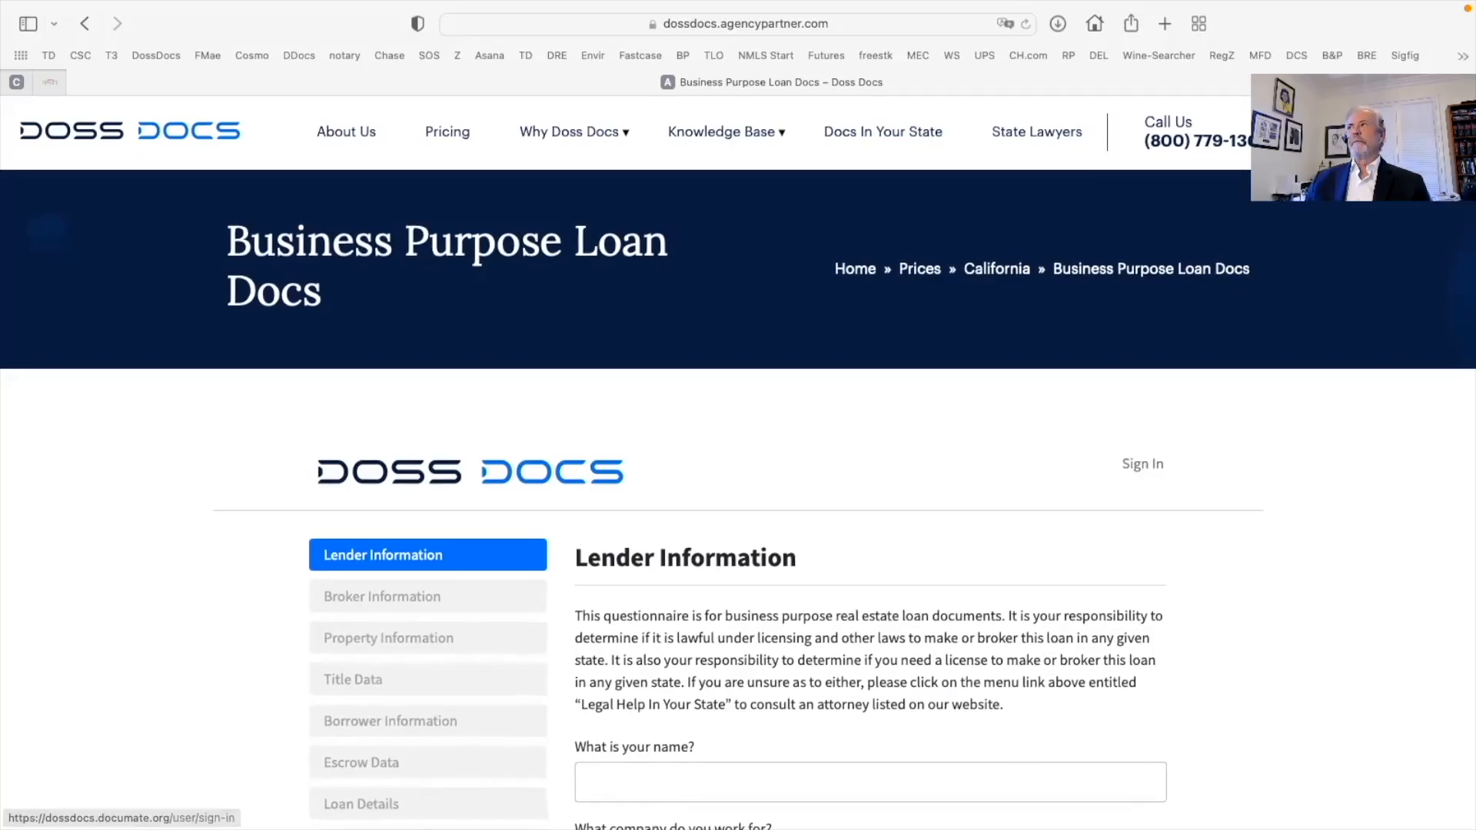
pyautogui.scroll(-4, 1282, 404)
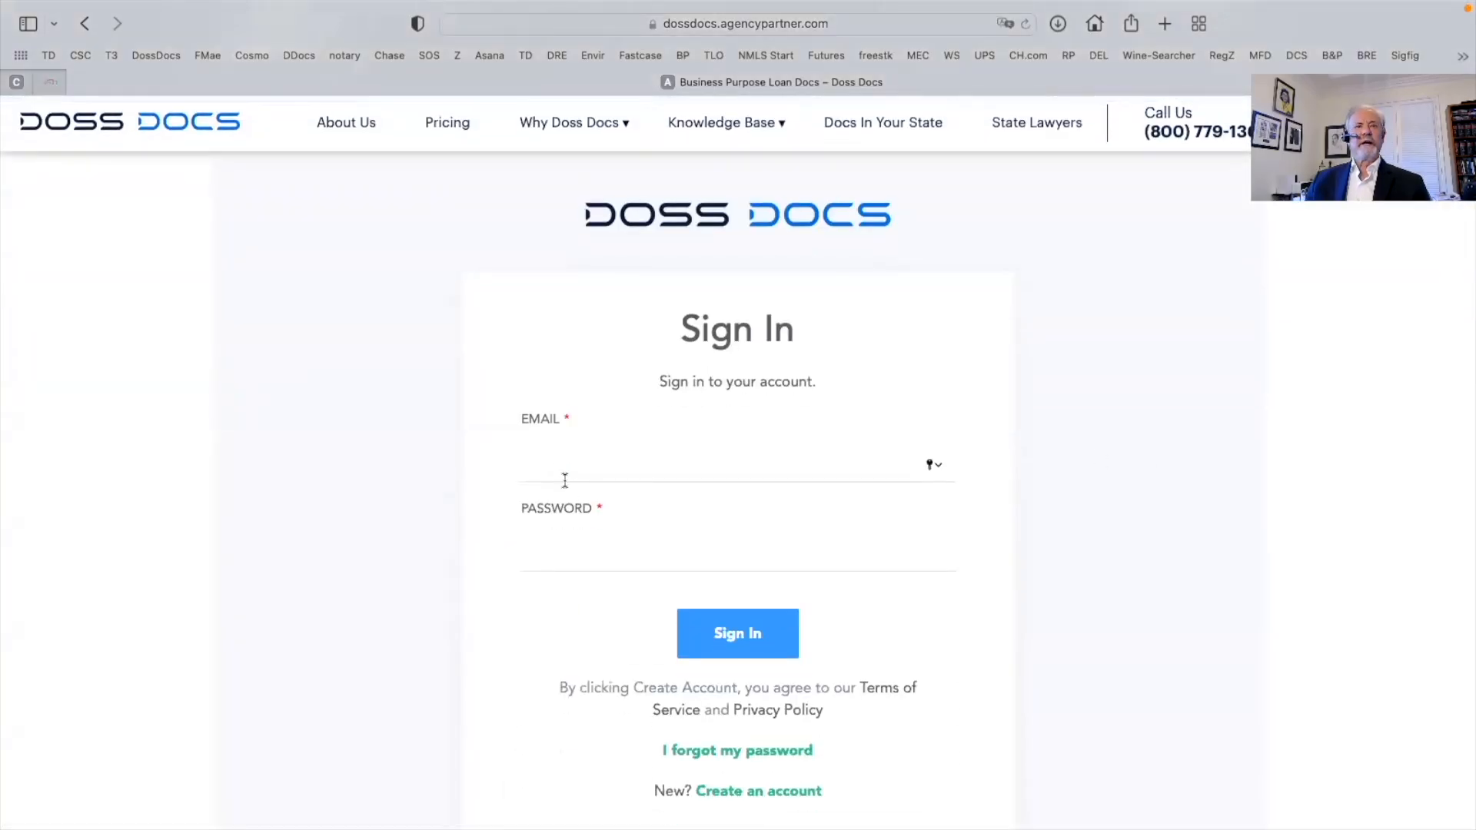
pyautogui.click(708, 478)
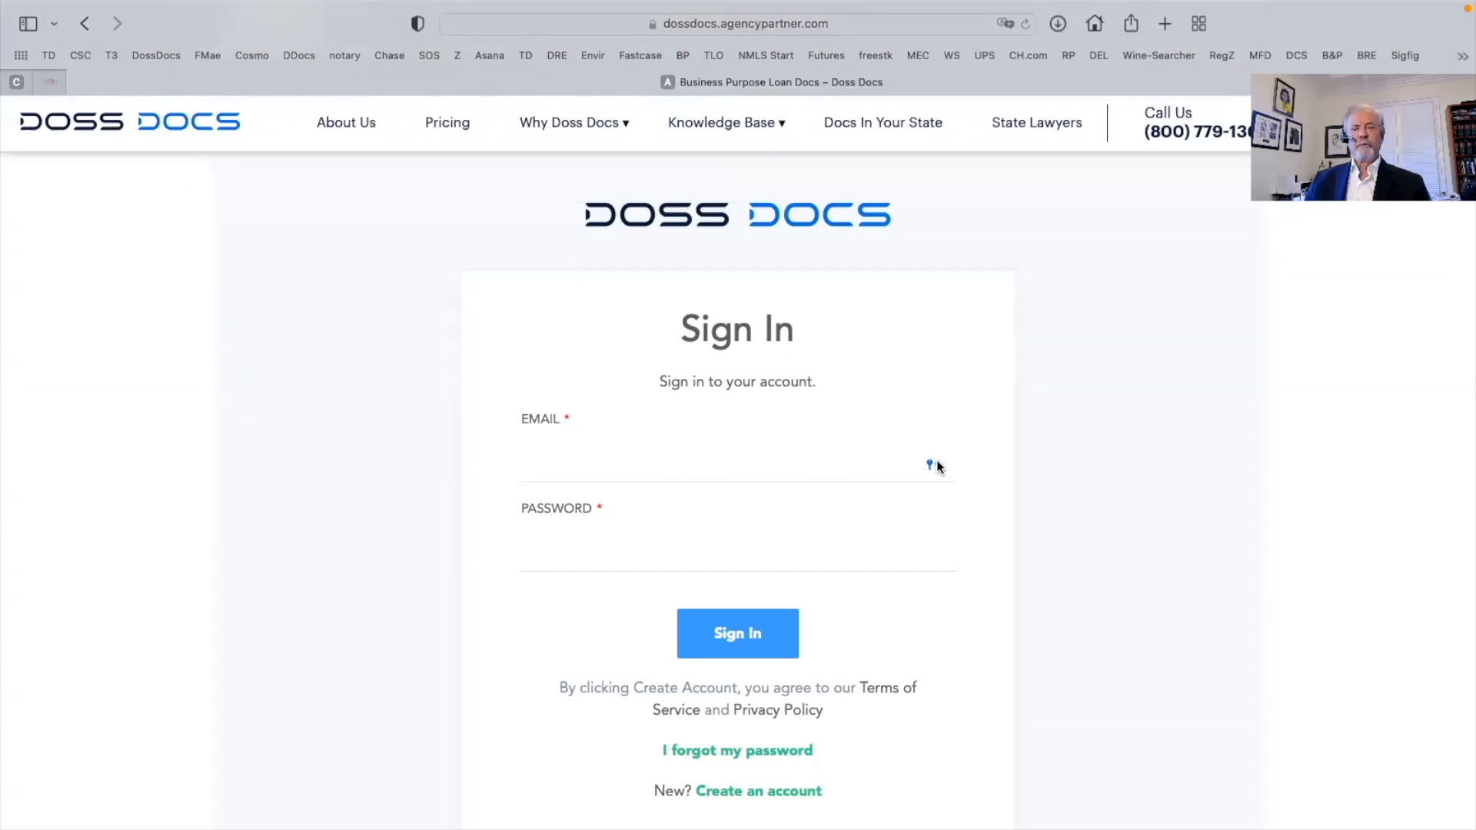
pyautogui.click(935, 464)
pyautogui.click(619, 498)
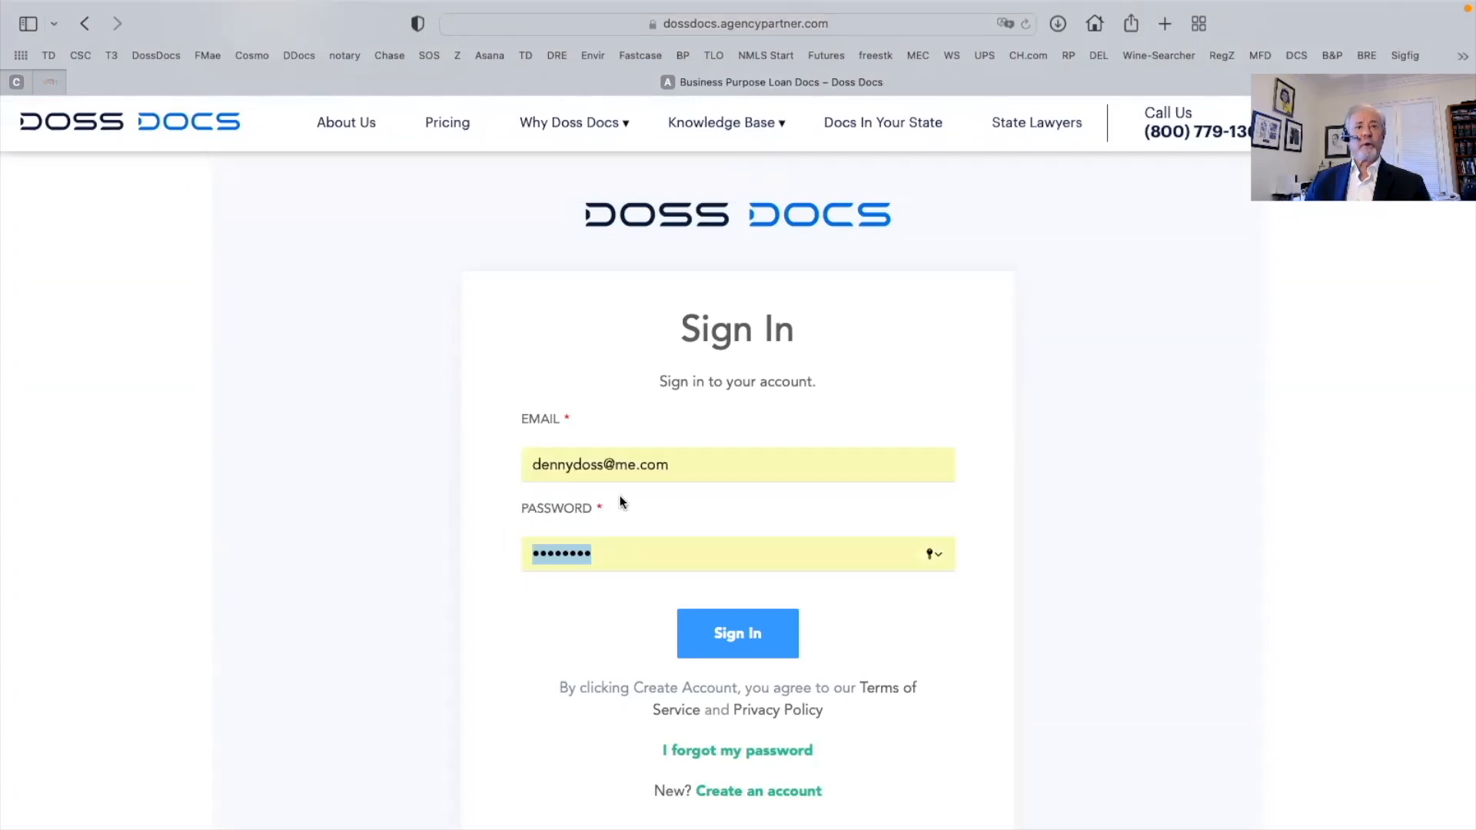
pyautogui.click(753, 641)
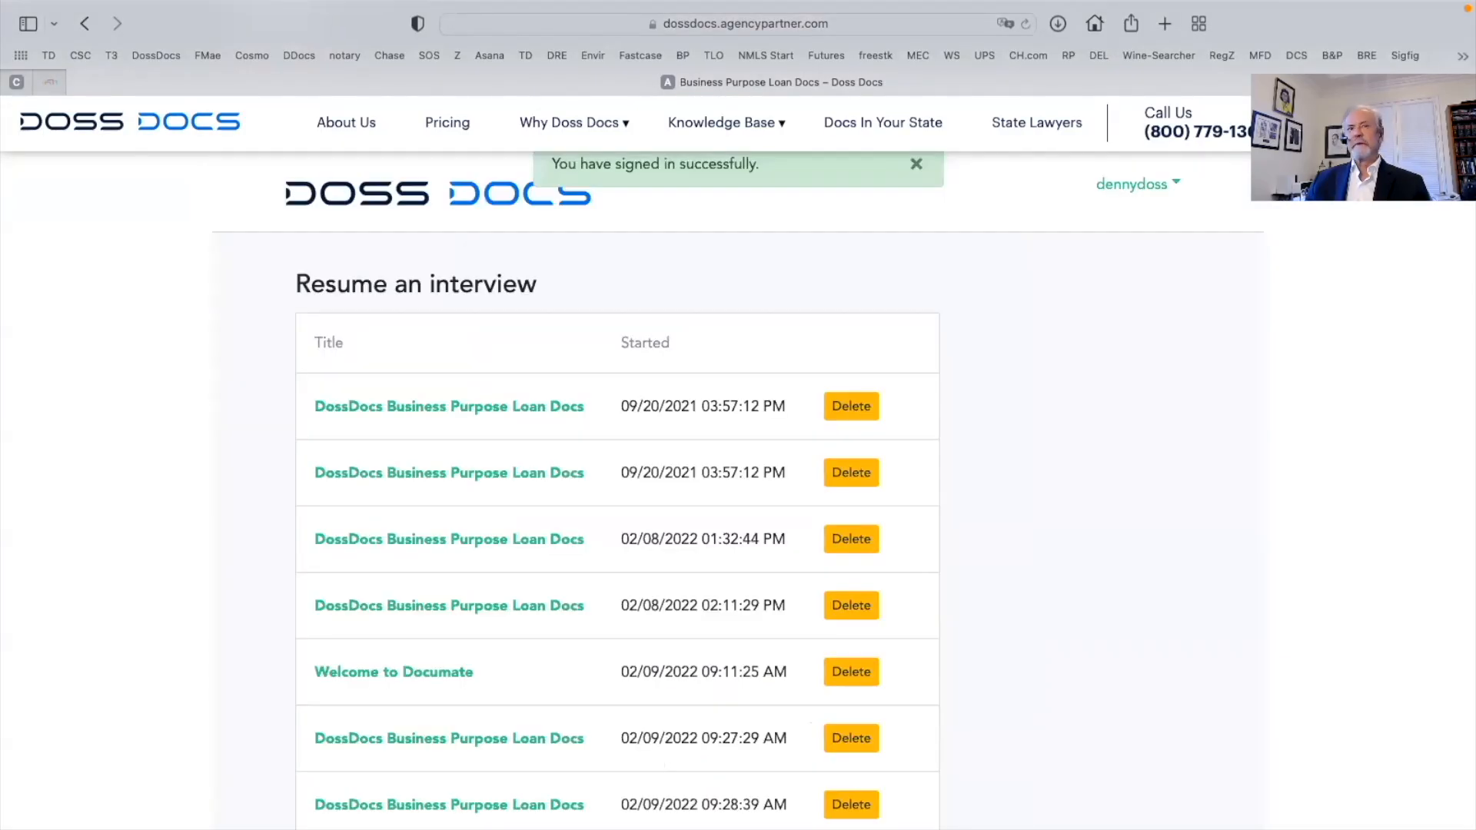
# Resume a DossDocs Business Purpose Loan Docs interview from near the bottom of the Resume an interview table
pyautogui.scroll(-1, 1092, 467)
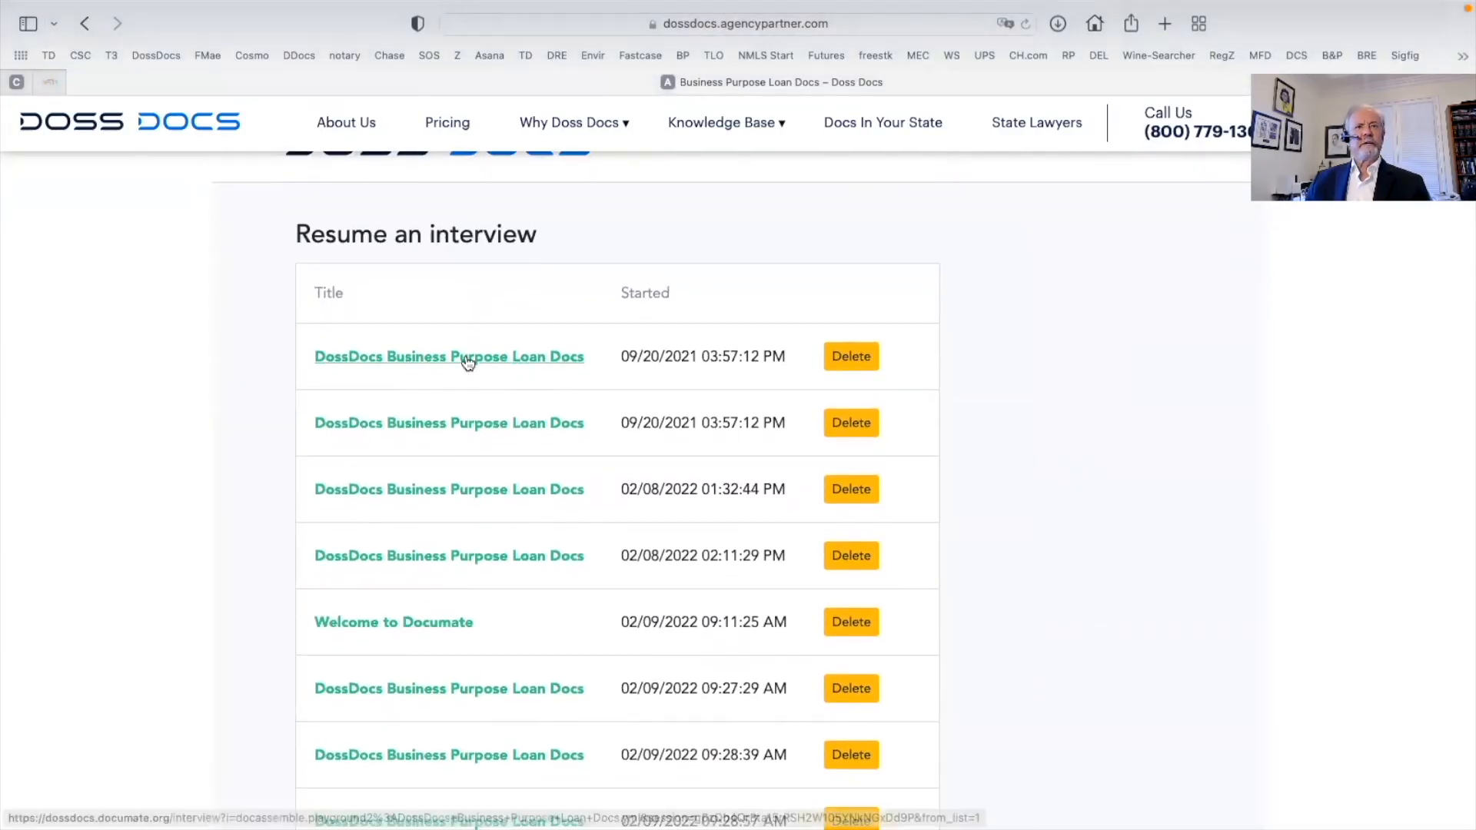
pyautogui.scroll(-3, 1027, 475)
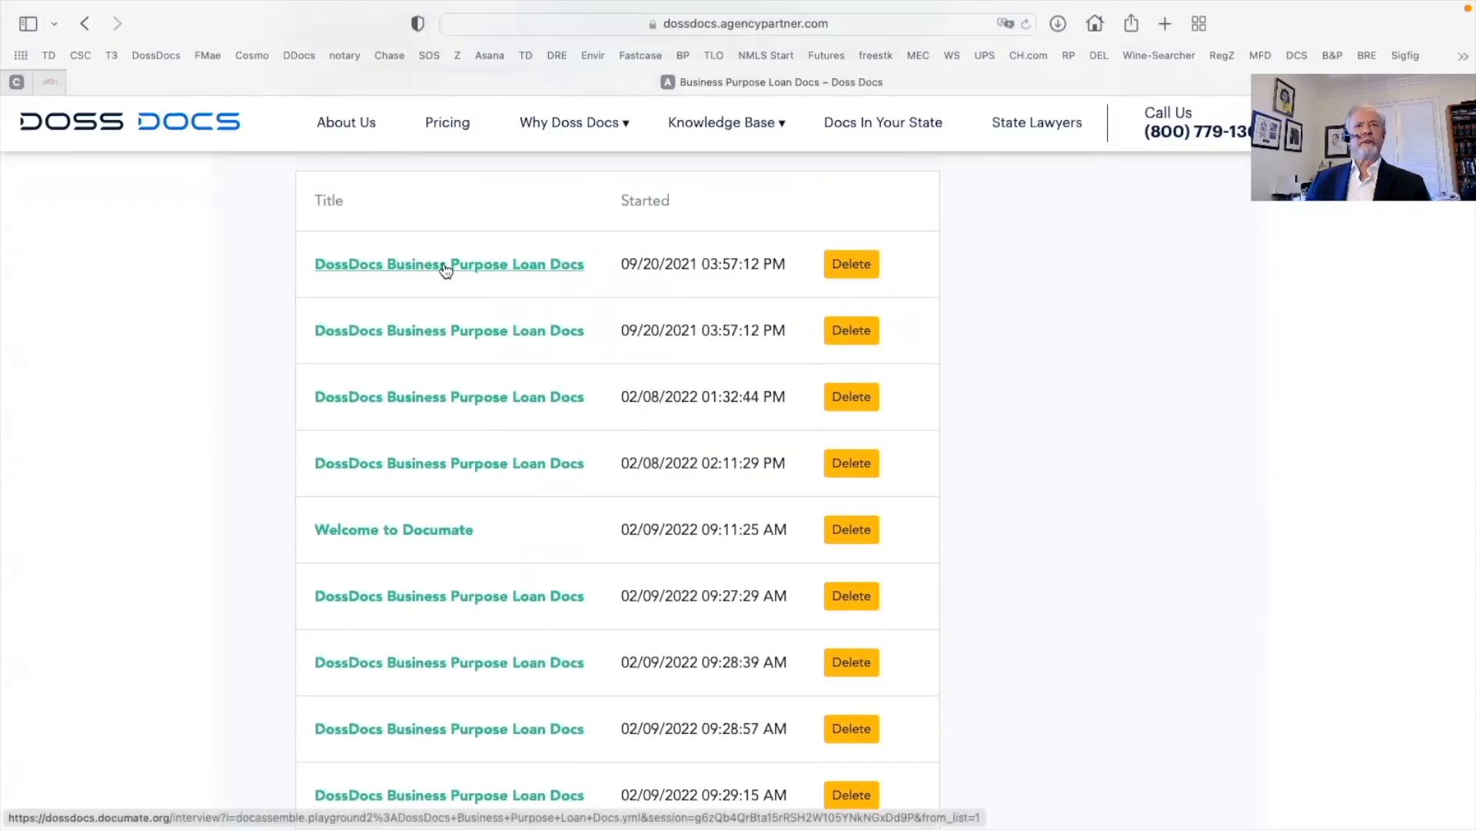
pyautogui.scroll(-8, 496, 427)
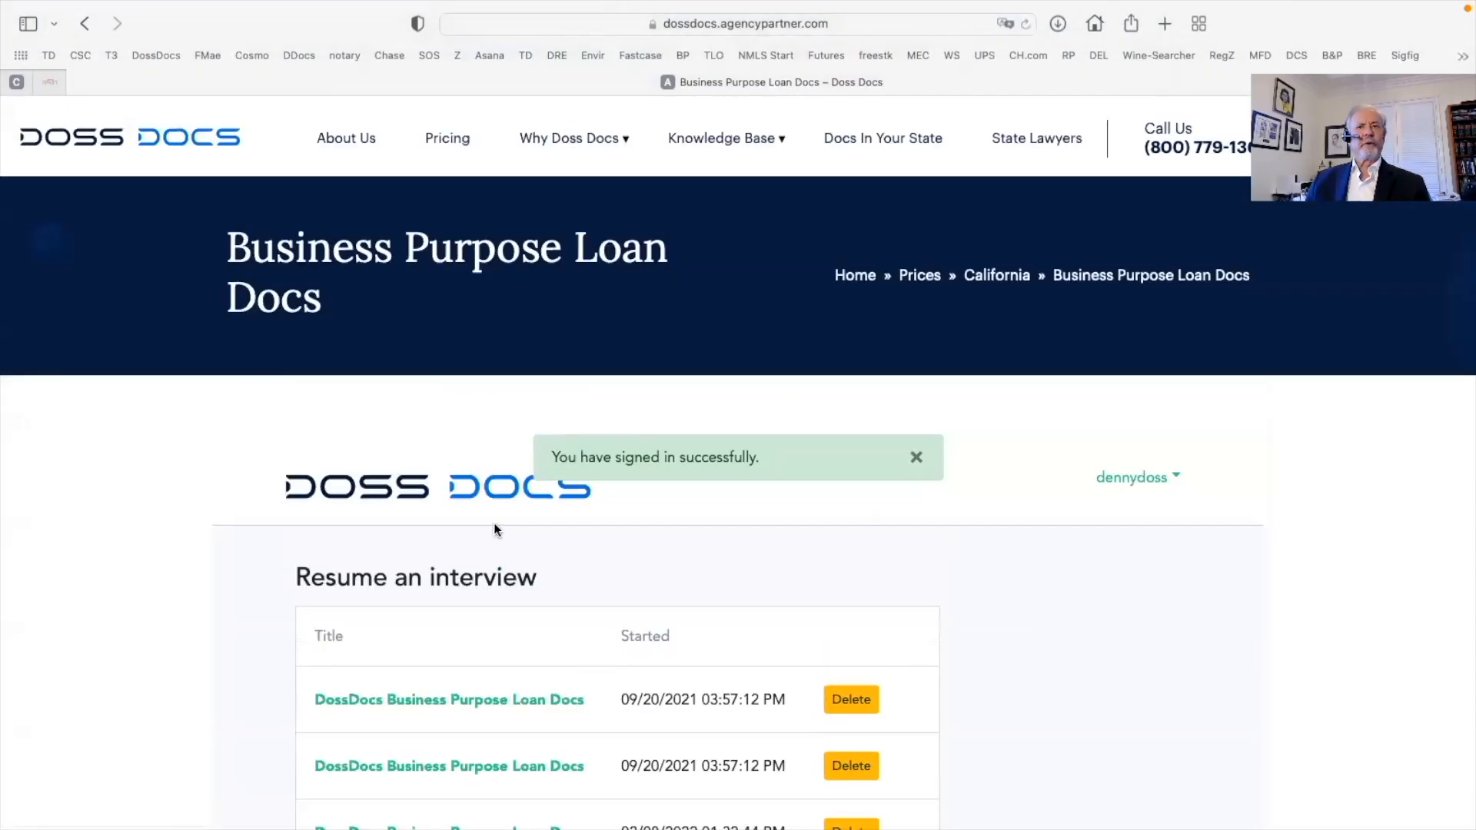
pyautogui.scroll(-20, 501, 507)
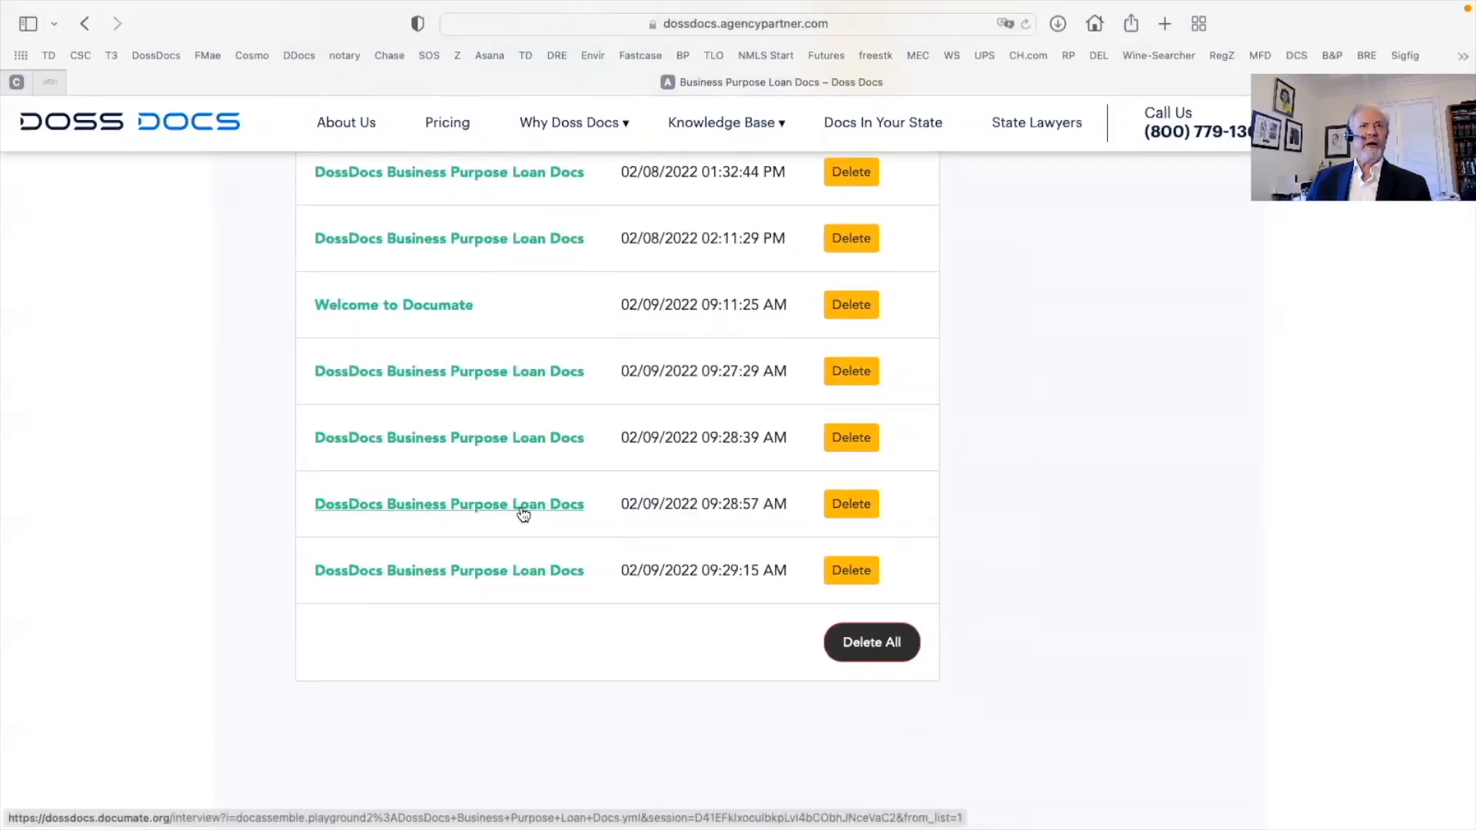
pyautogui.scroll(10, 523, 511)
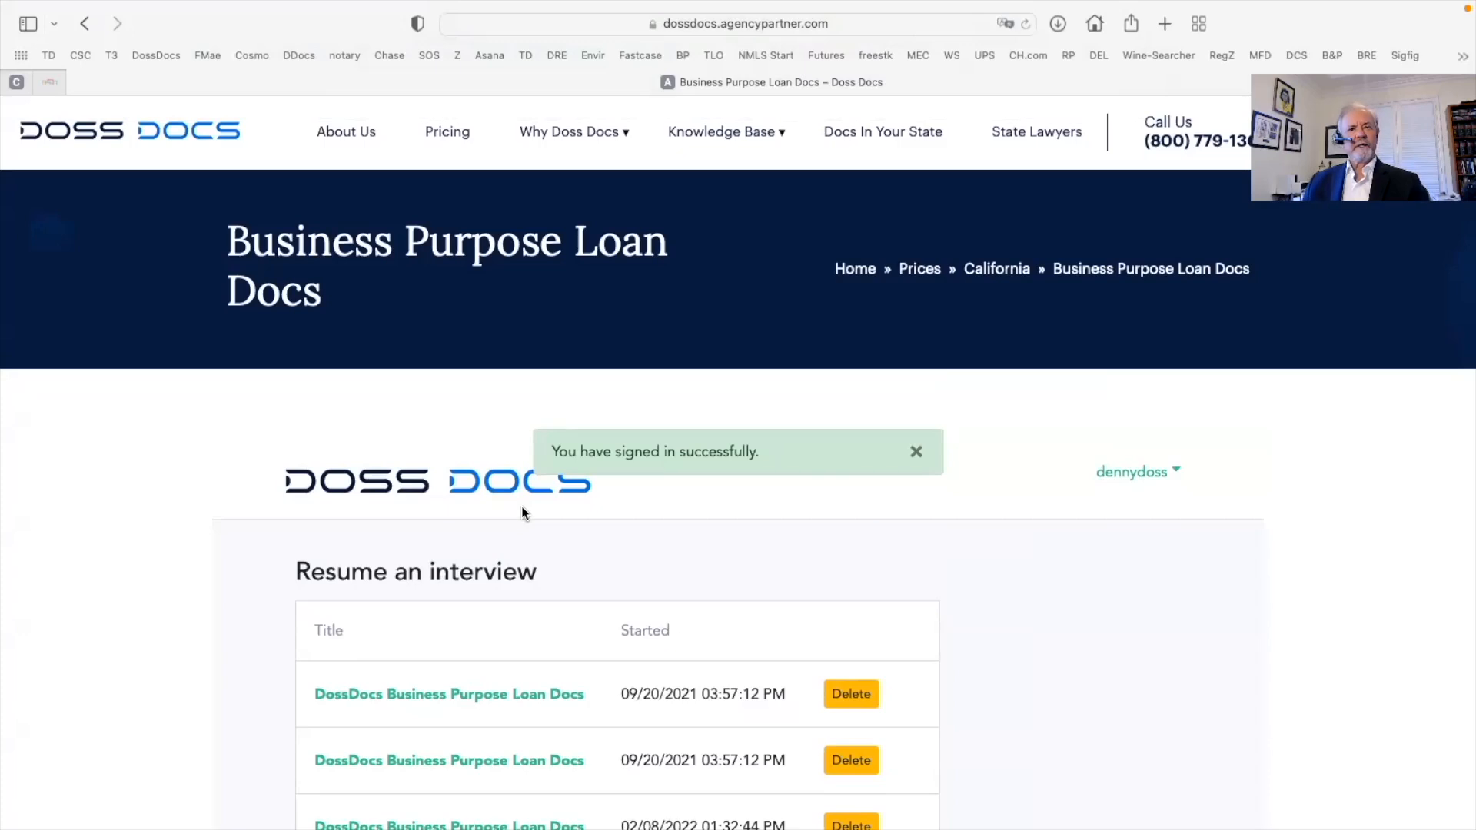
pyautogui.scroll(-3, 521, 510)
pyautogui.scroll(-6, 521, 510)
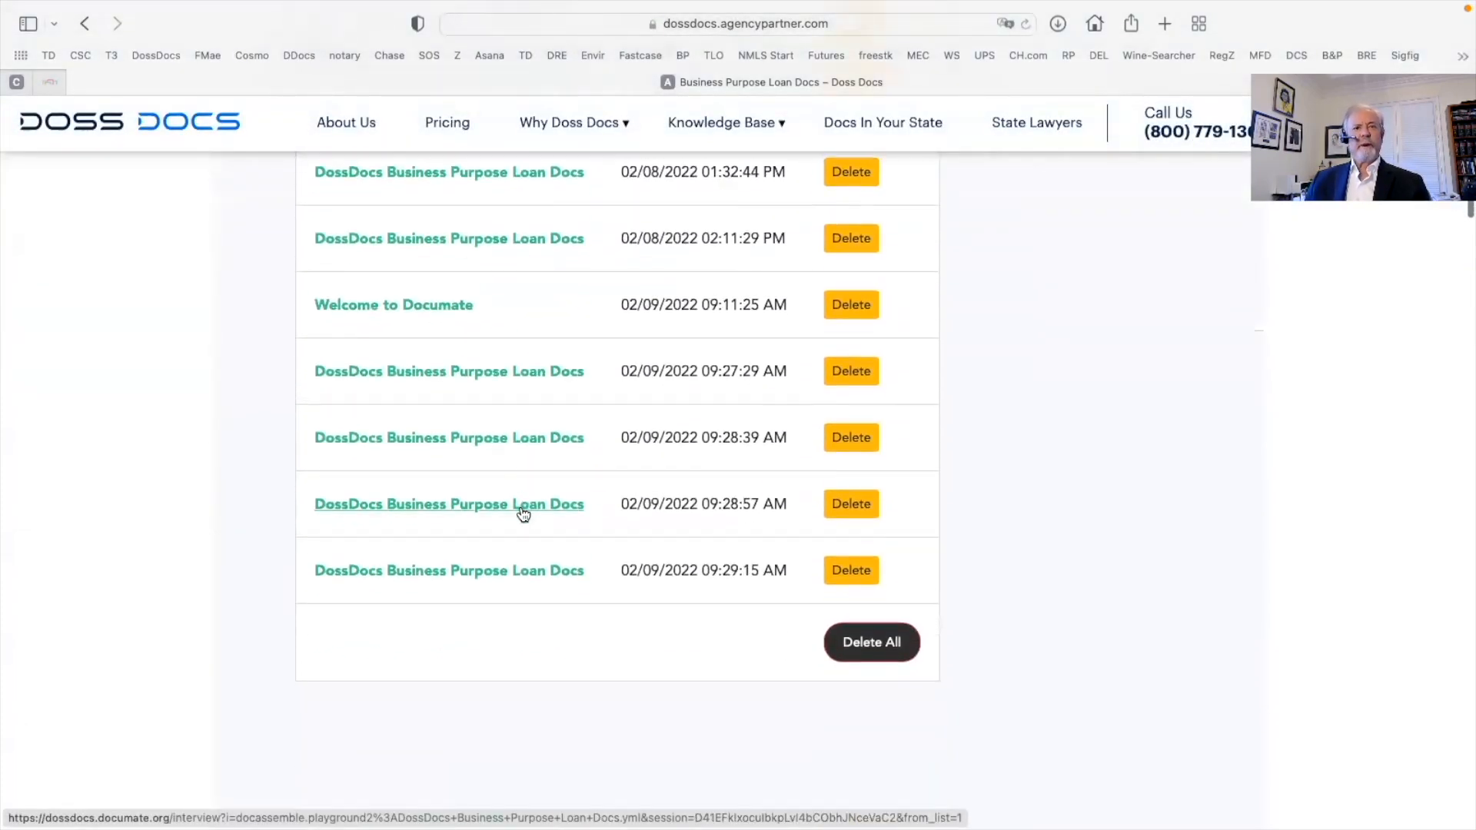
pyautogui.click(479, 573)
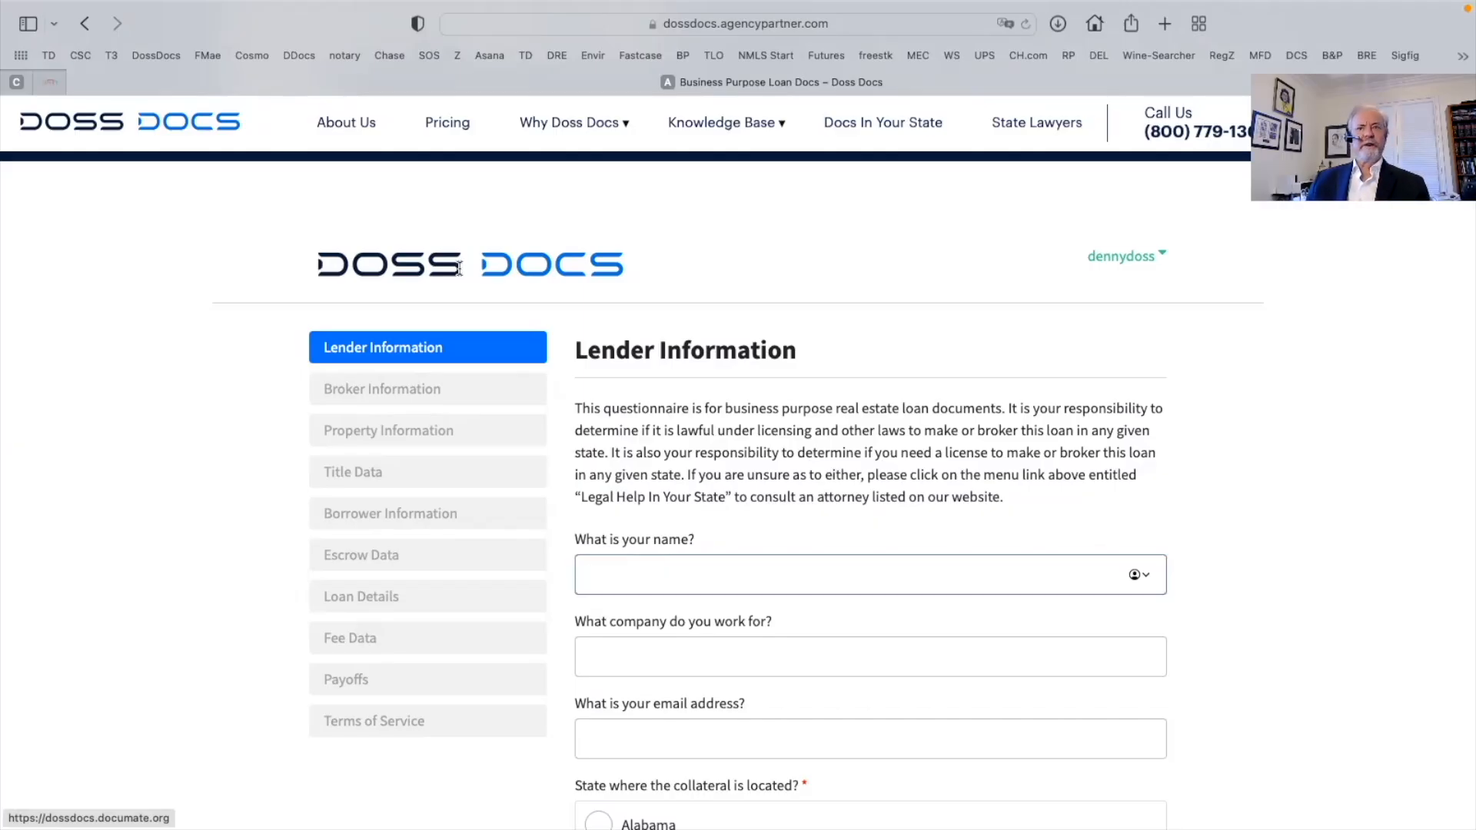
# Fill the lender's name from the saved Home contact suggestion
pyautogui.scroll(-1, 458, 268)
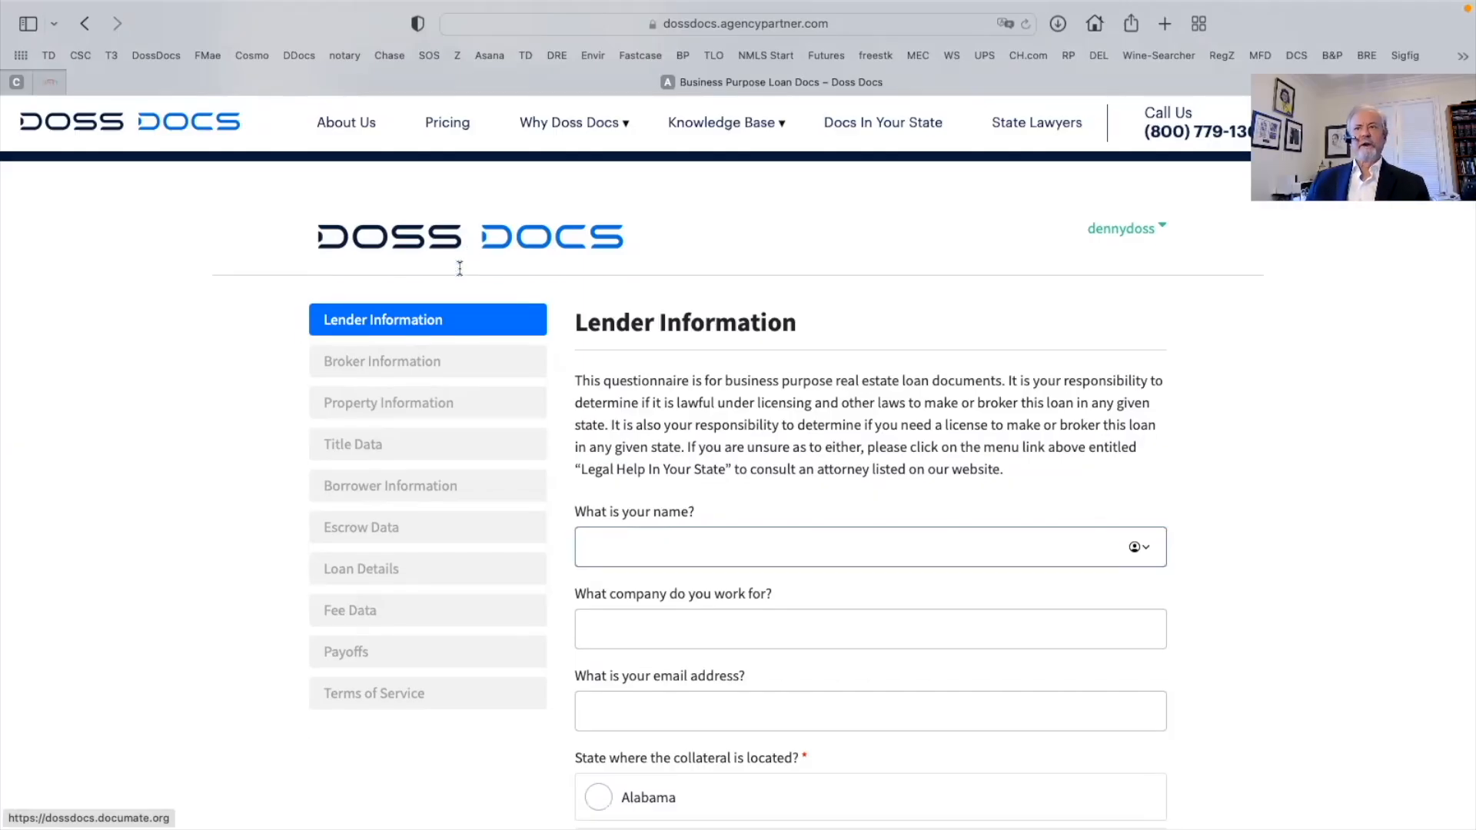
pyautogui.click(1146, 548)
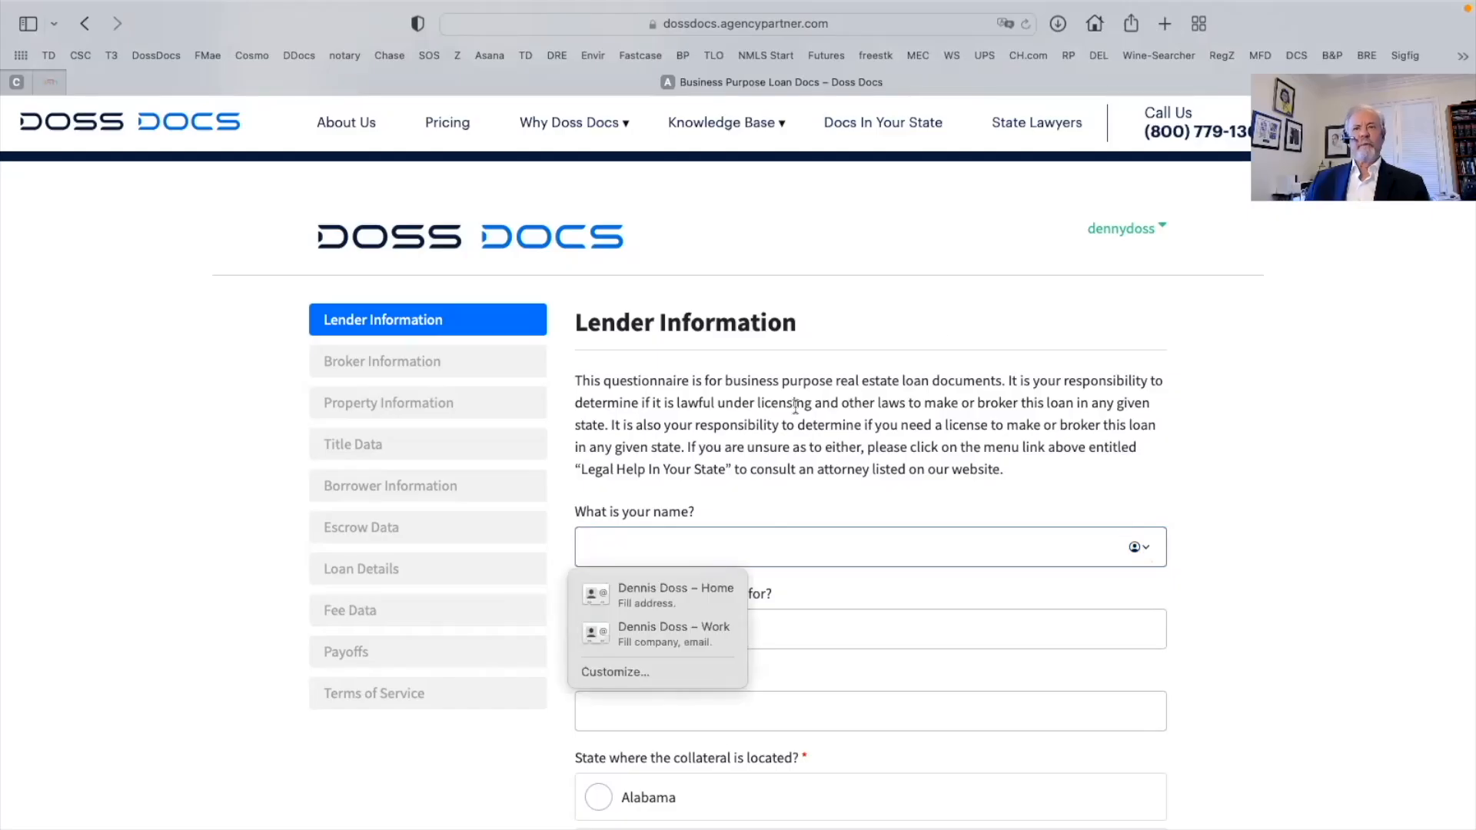
pyautogui.scroll(-4, 795, 407)
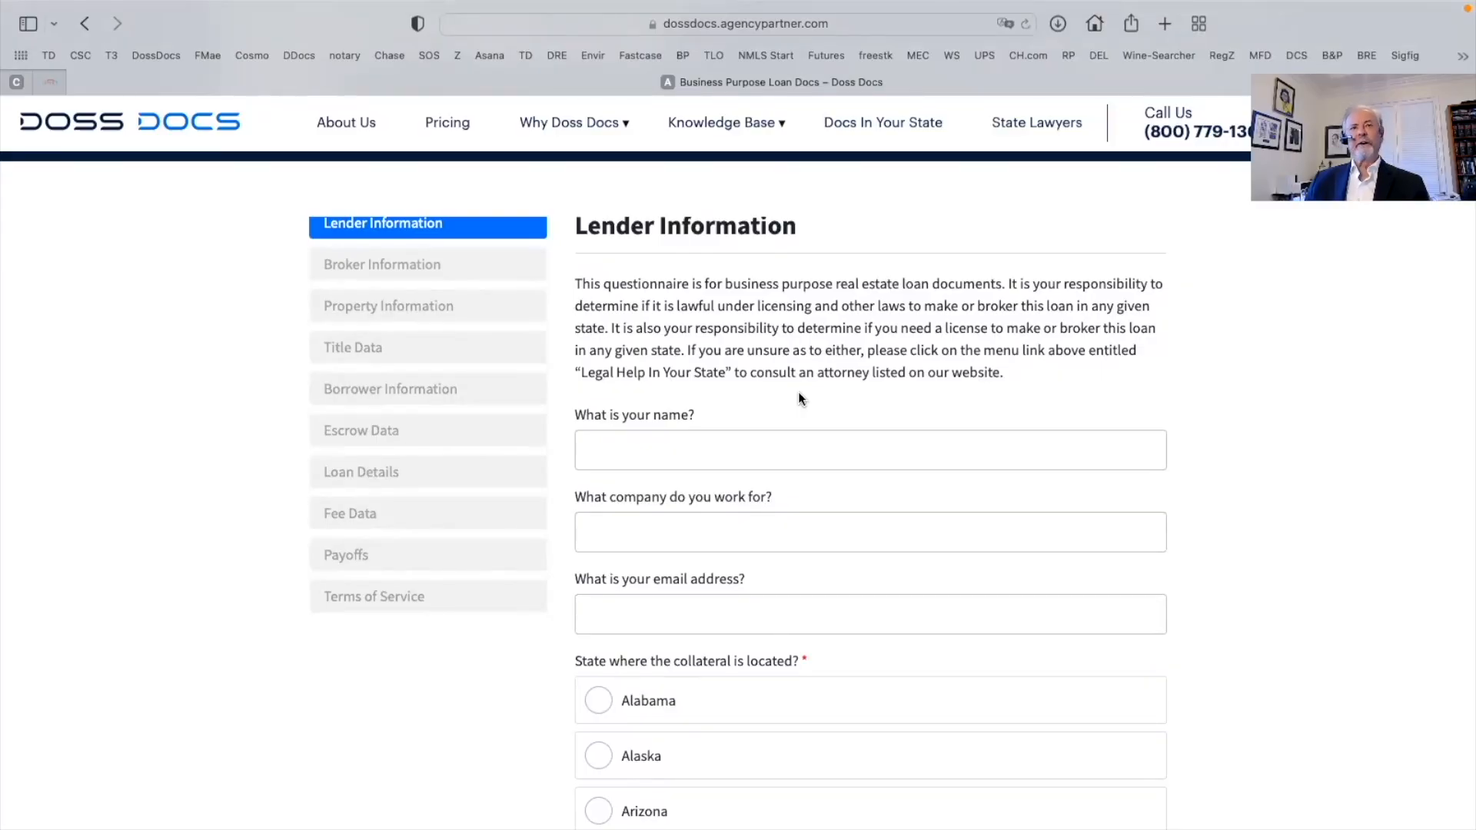
pyautogui.scroll(-3, 798, 396)
pyautogui.scroll(1, 799, 392)
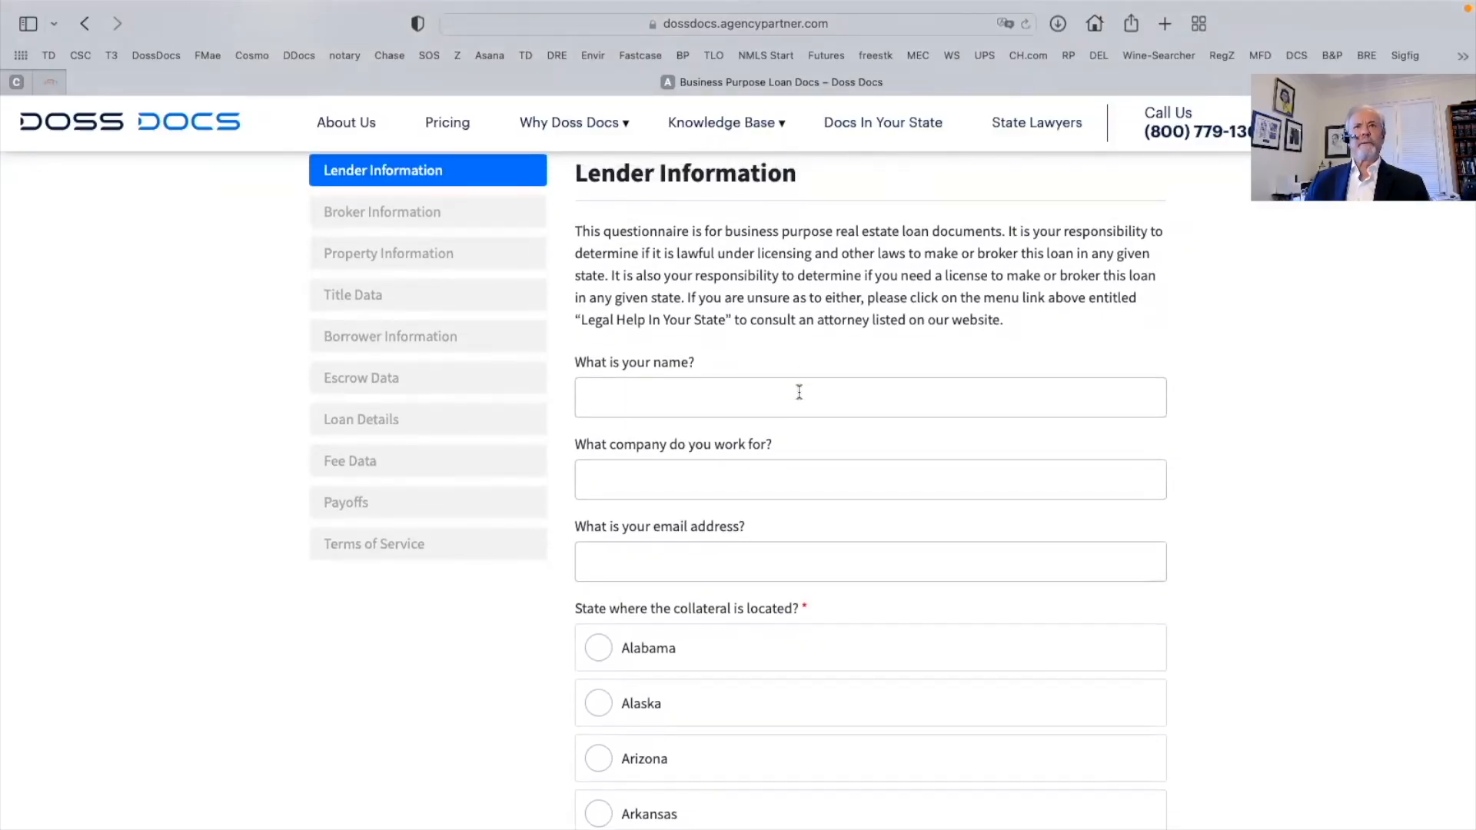
pyautogui.scroll(1, 799, 392)
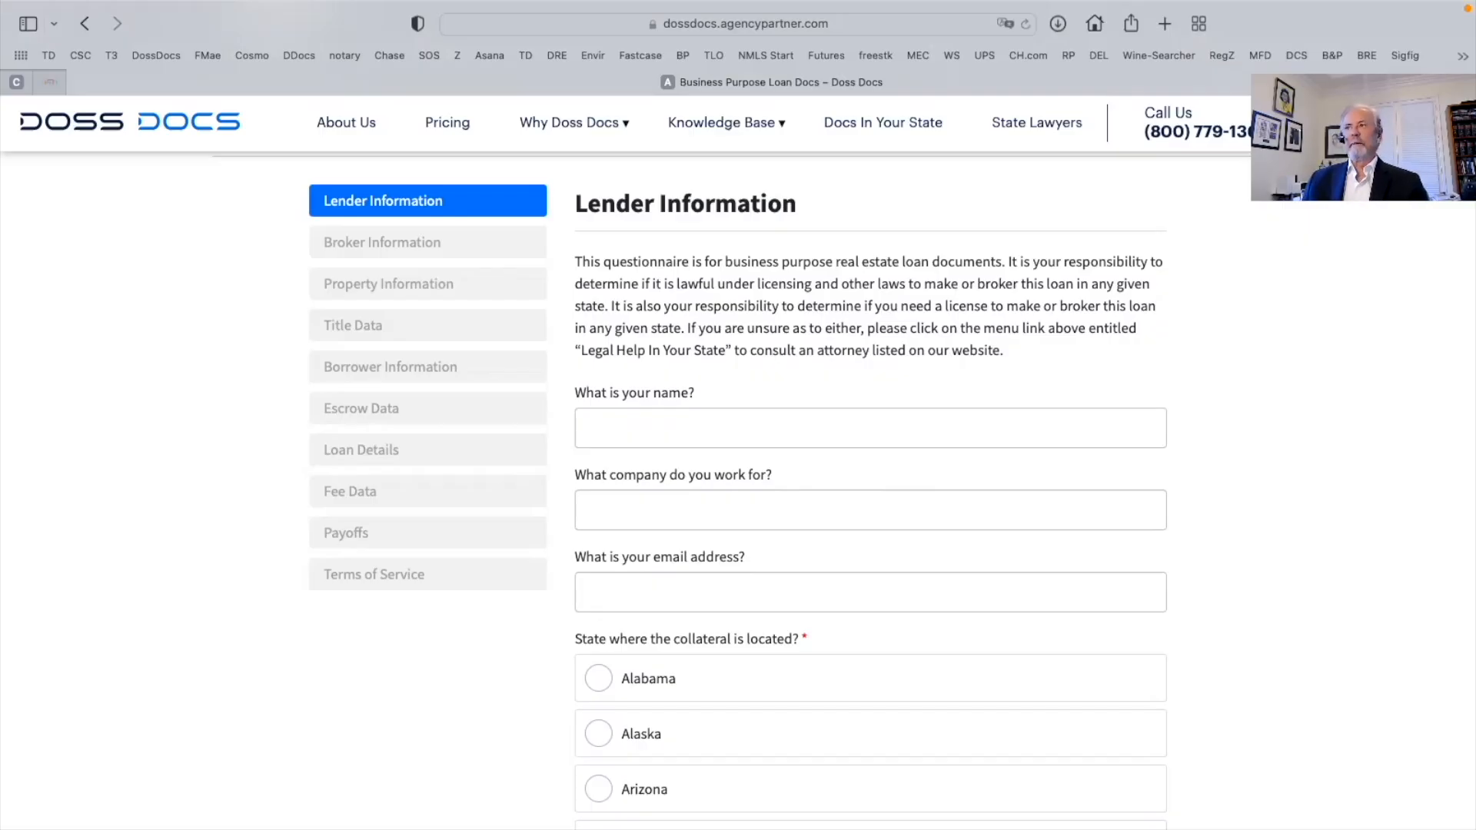
pyautogui.click(611, 429)
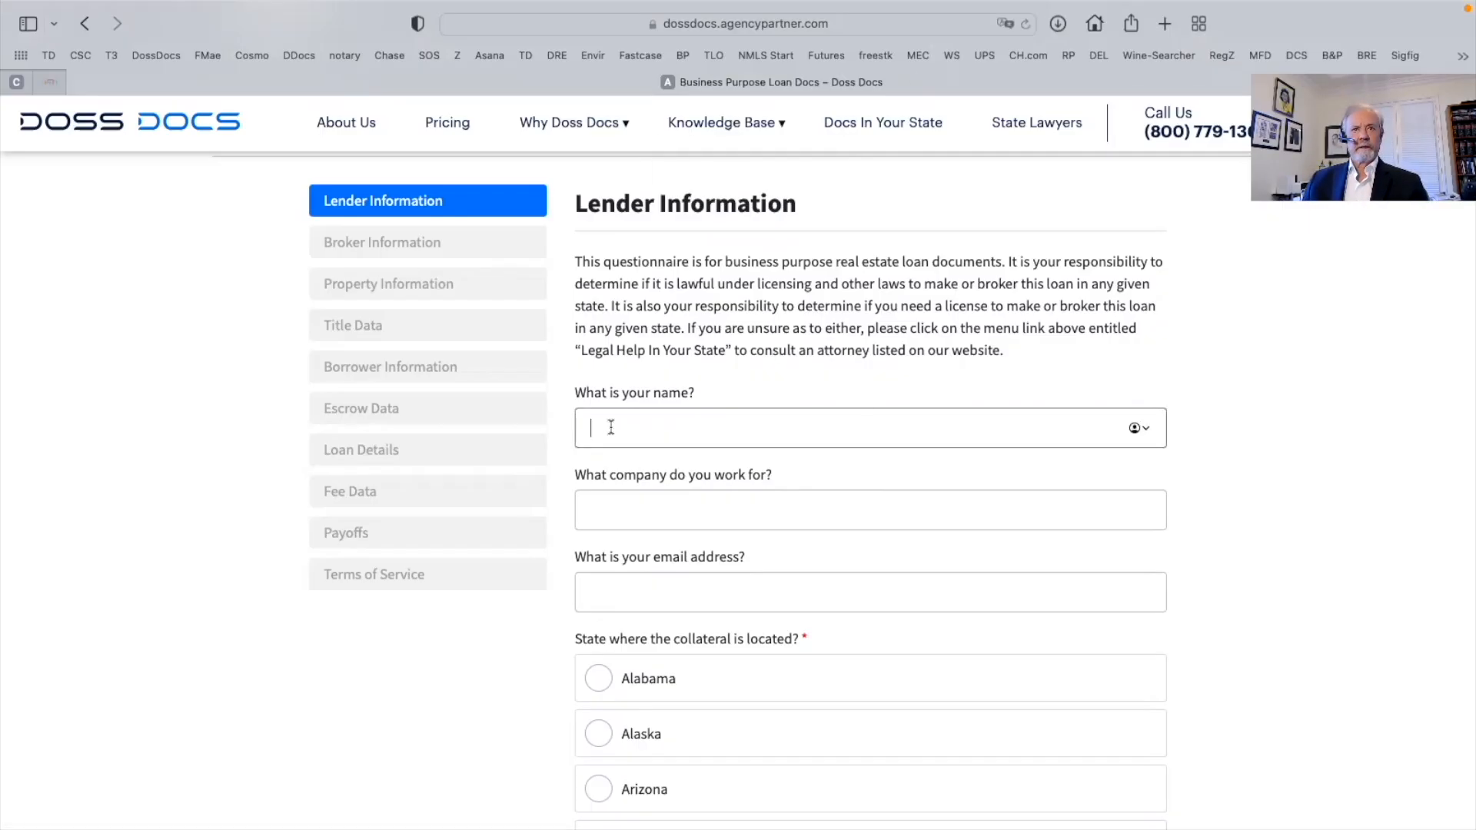
pyautogui.click(1143, 427)
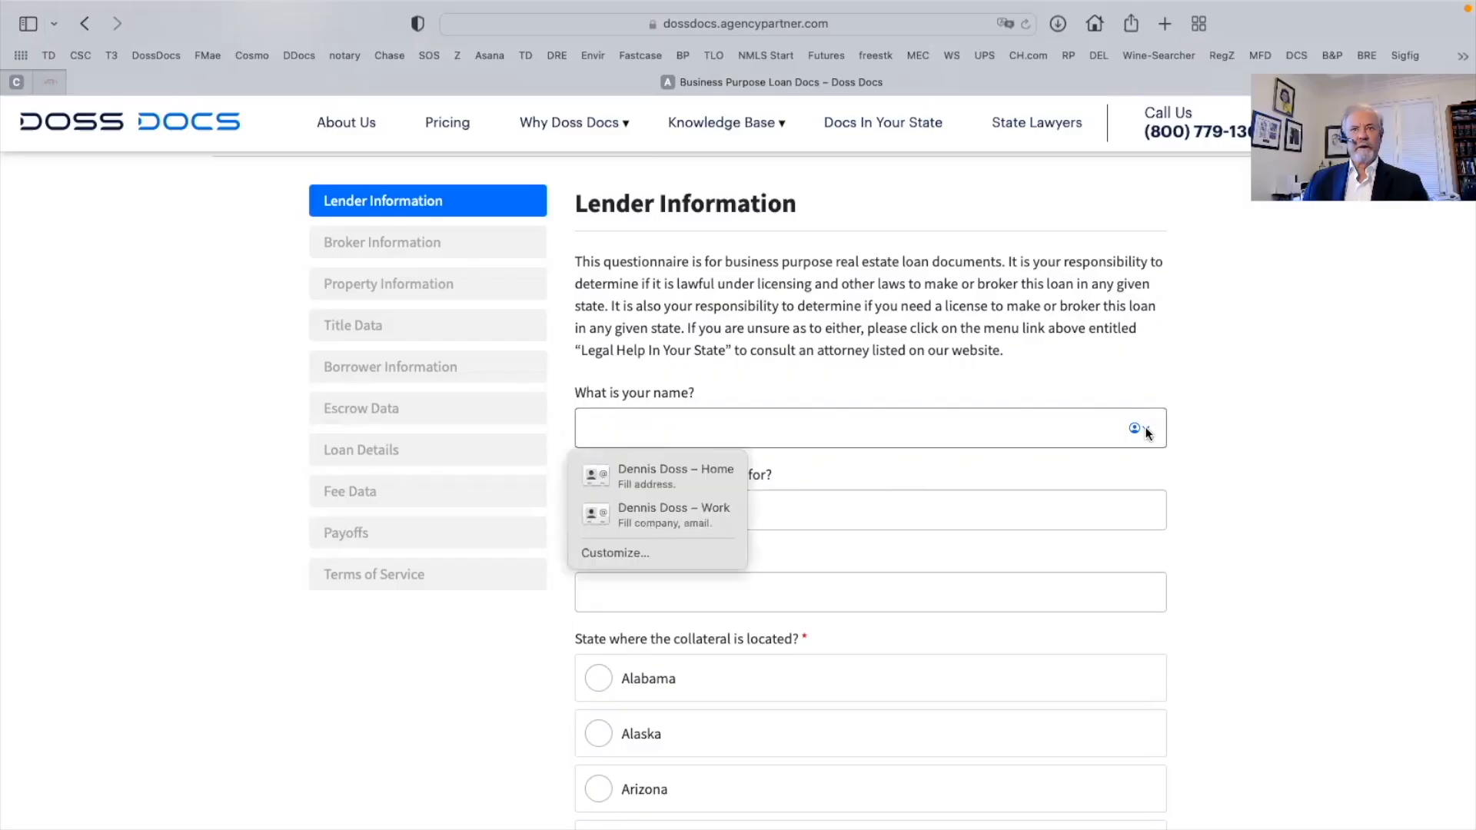
pyautogui.click(621, 472)
# Enter company 'Doss Law, LLP' and fill the lender e-mail from the saved work address
pyautogui.click(620, 515)
pyautogui.write('Doss Law, LLP')
pyautogui.press('Tab')
pyautogui.click(586, 553)
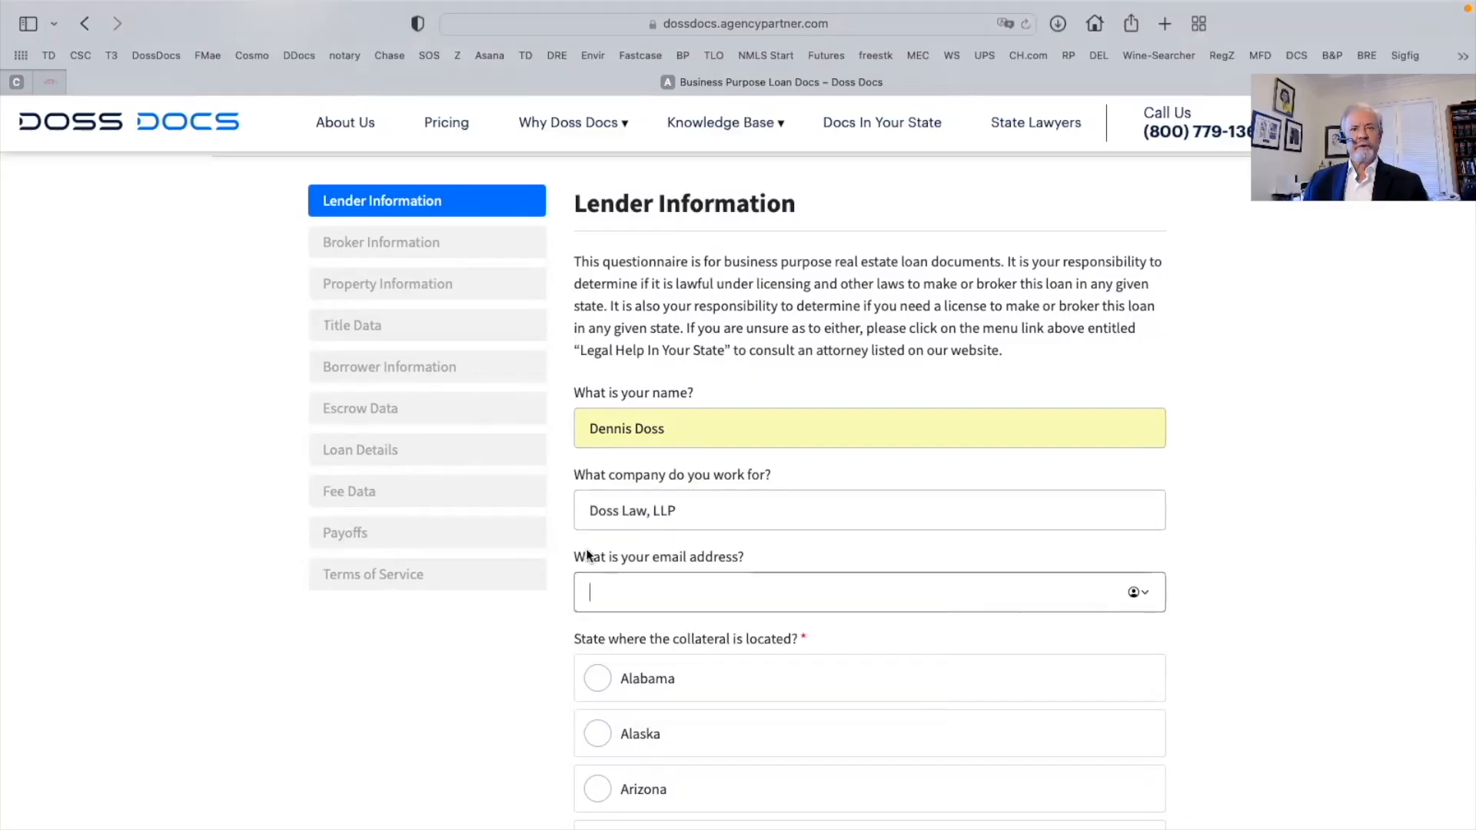
pyautogui.click(1143, 595)
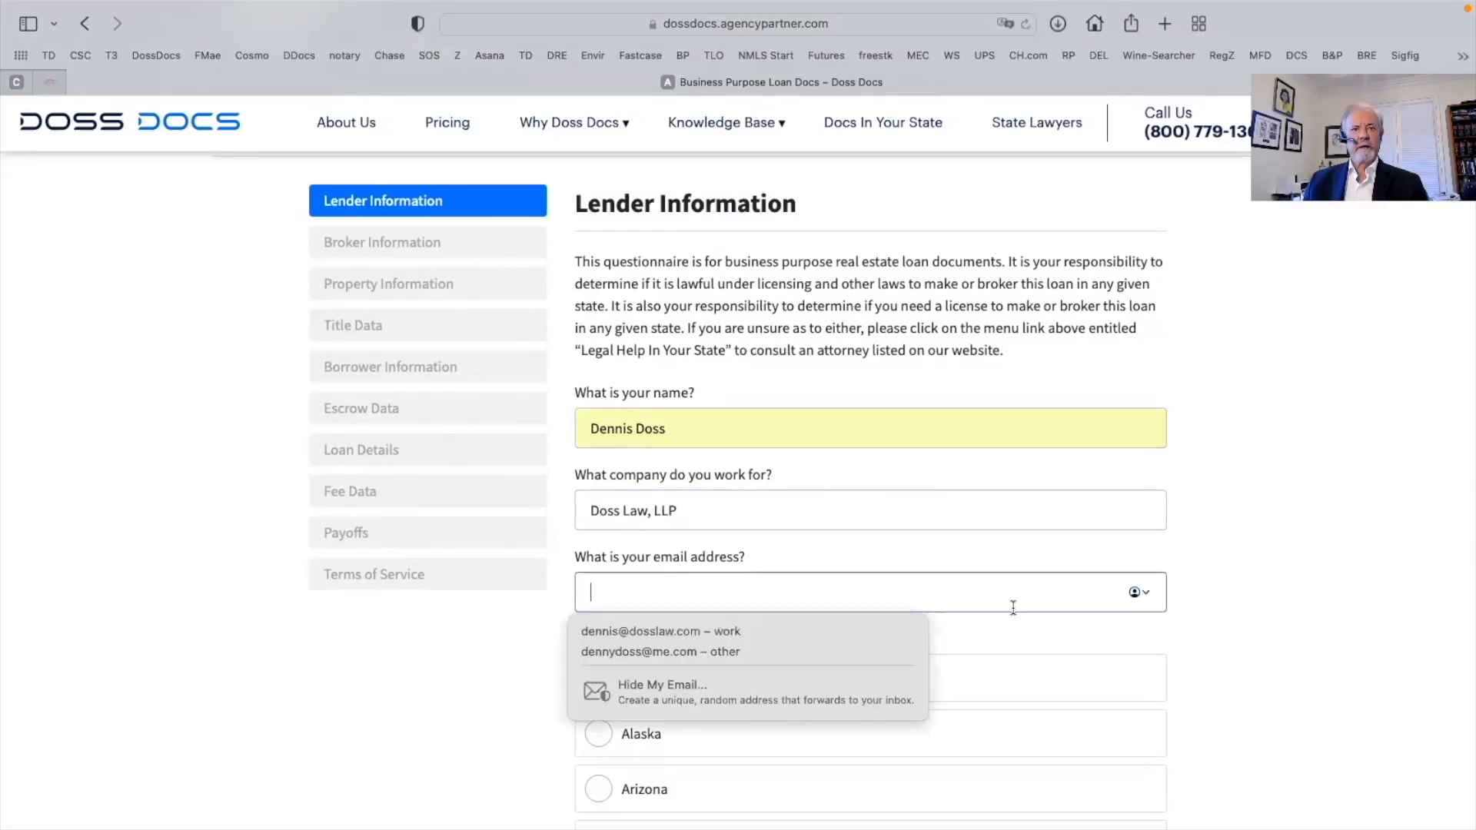
pyautogui.click(640, 635)
# Choose California as collateral state, Multi-Lender, and Residential collateral
pyautogui.scroll(-1, 641, 632)
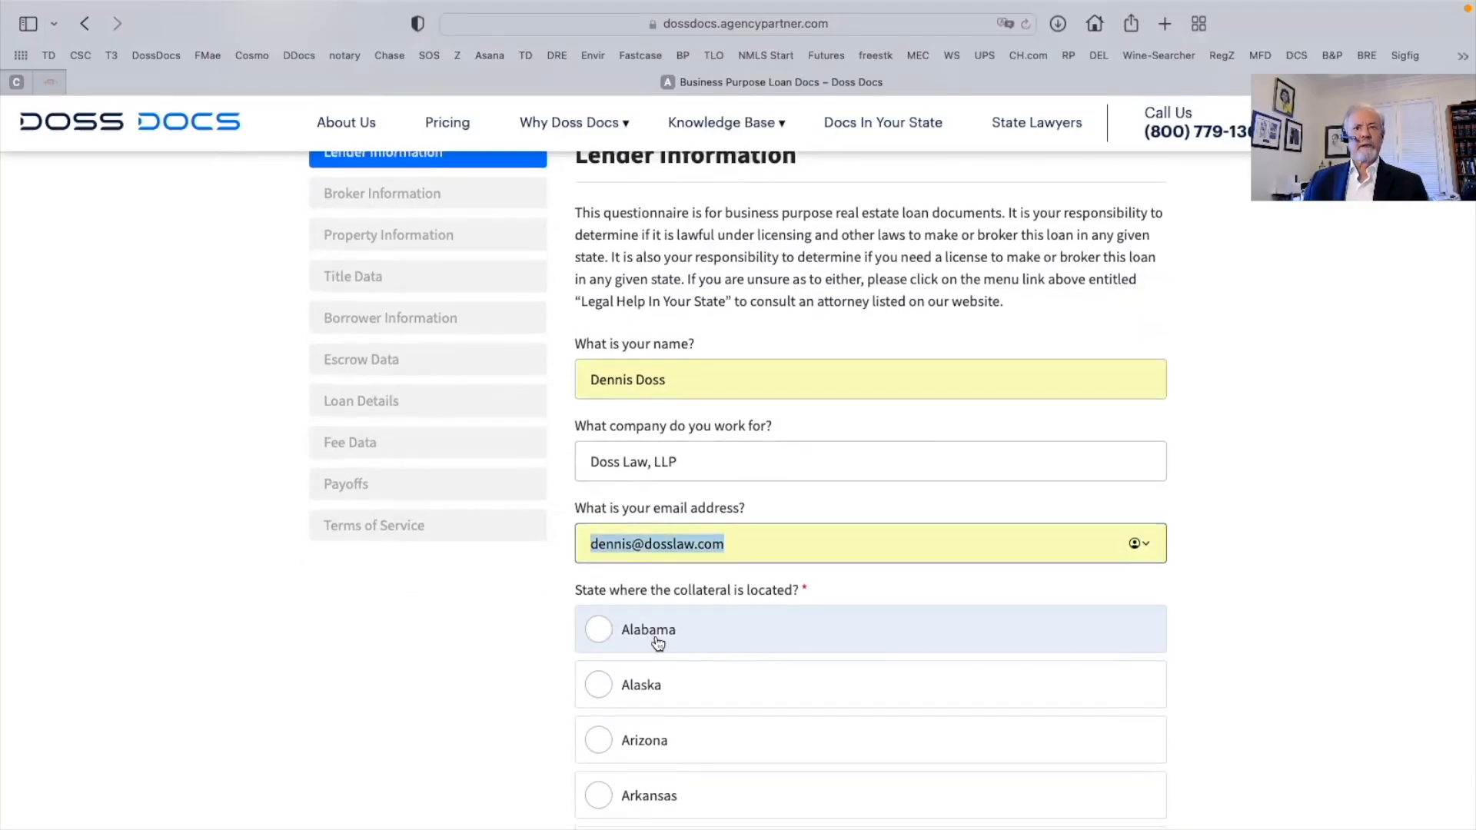
pyautogui.scroll(-3, 899, 601)
pyautogui.scroll(-3, 912, 598)
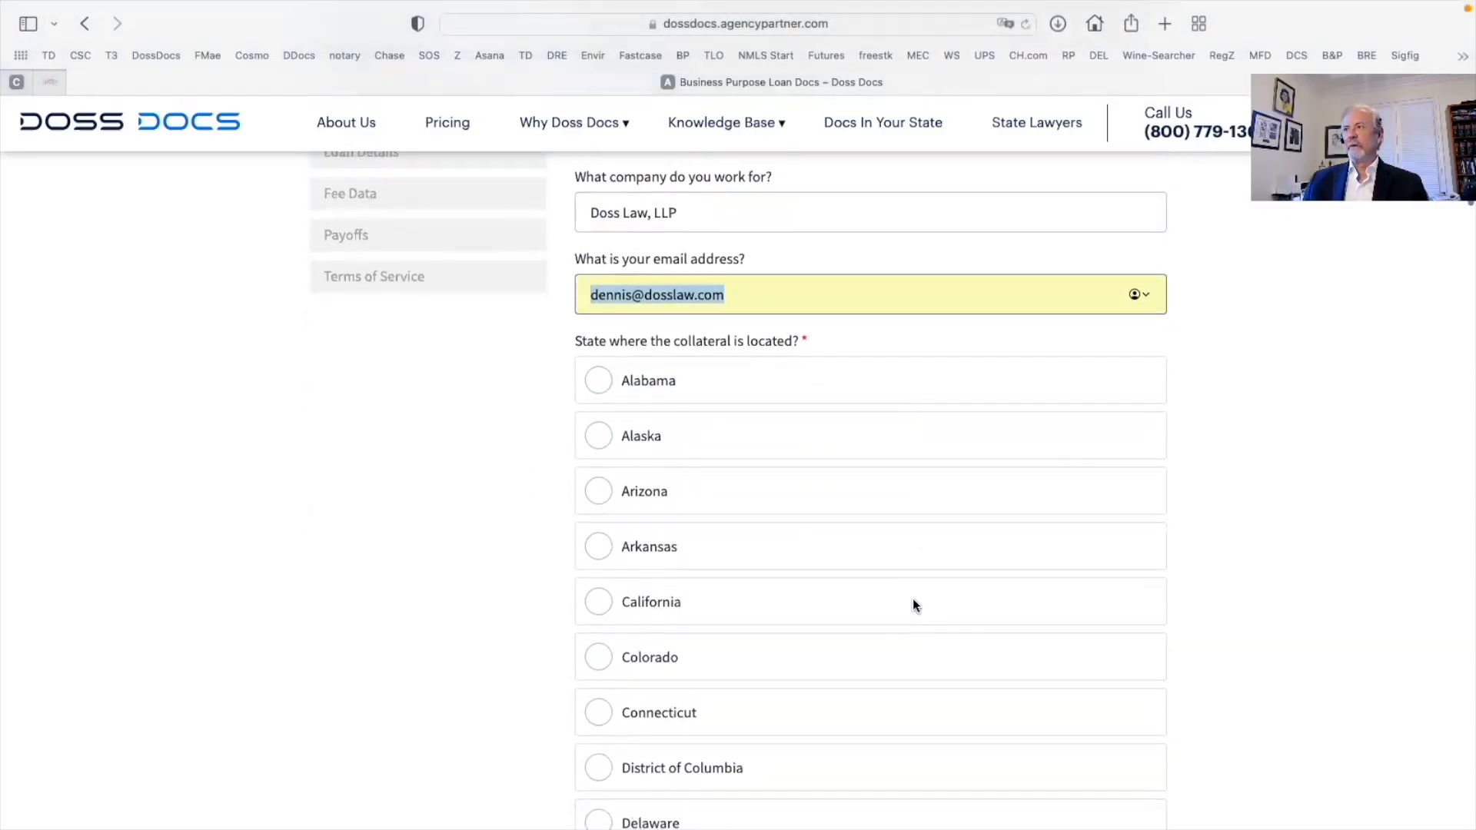
pyautogui.click(604, 606)
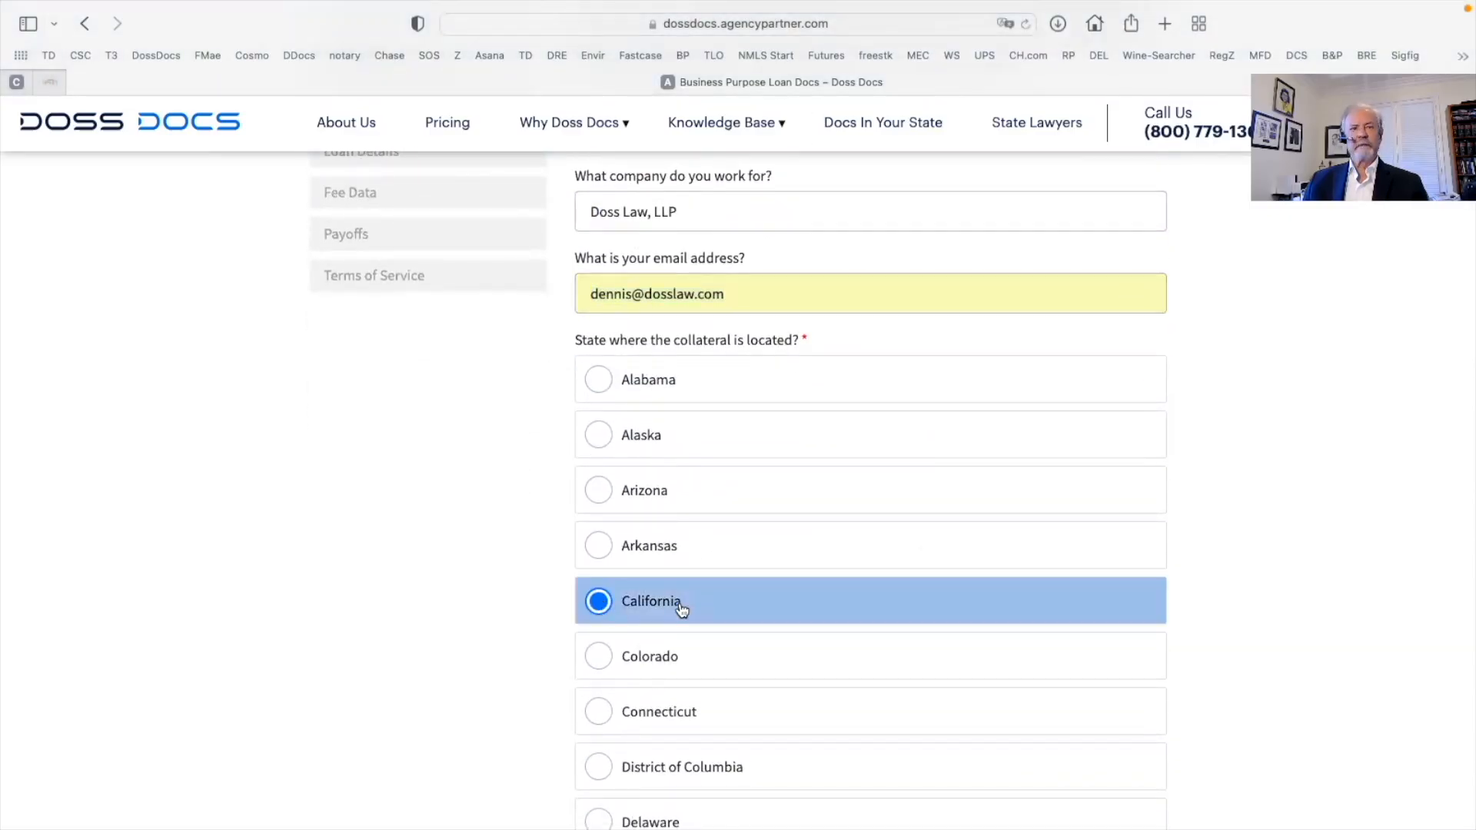
pyautogui.scroll(-20, 682, 609)
pyautogui.scroll(-20, 682, 610)
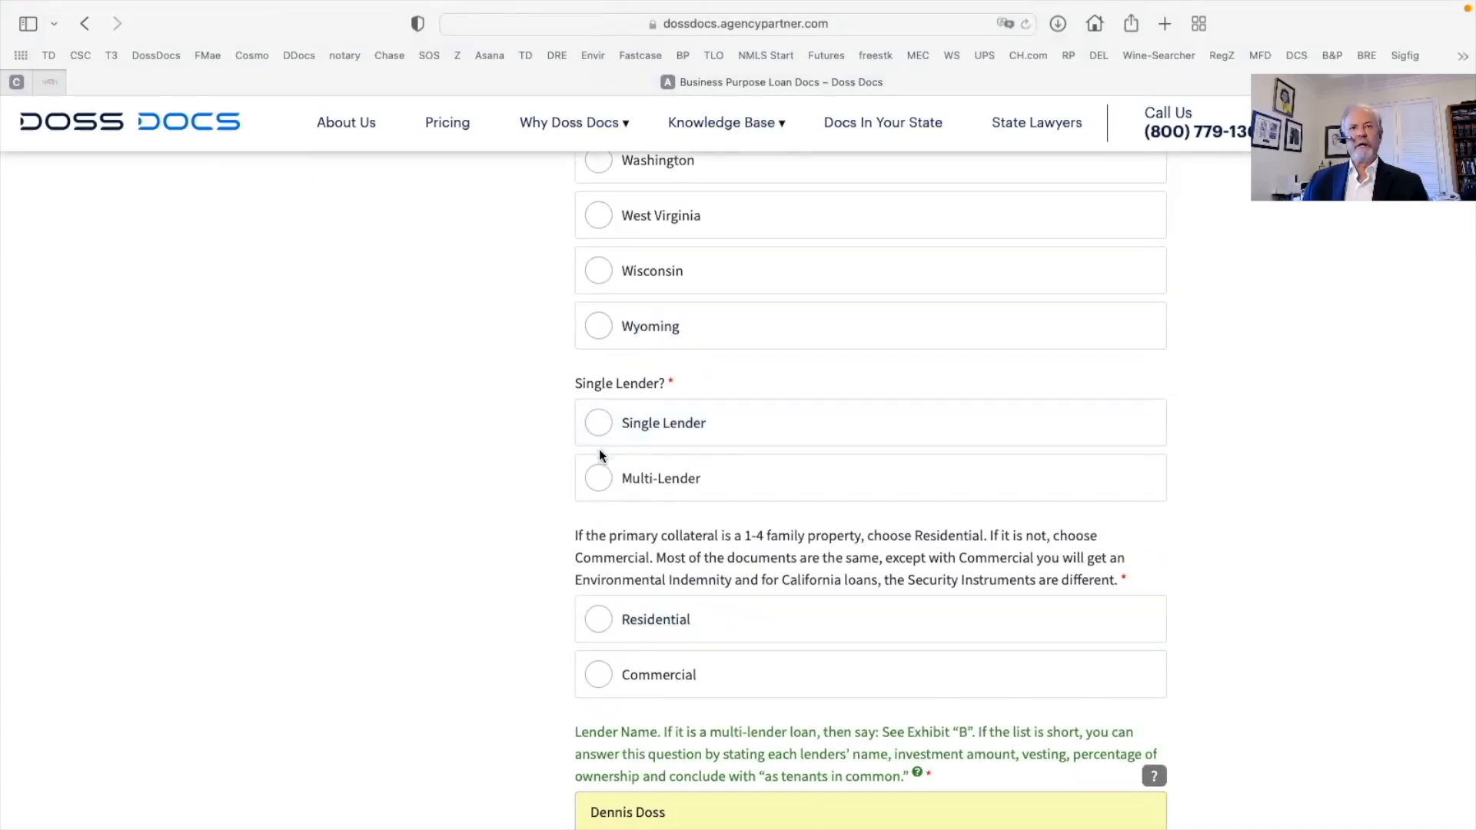
pyautogui.click(598, 478)
pyautogui.scroll(-3, 796, 509)
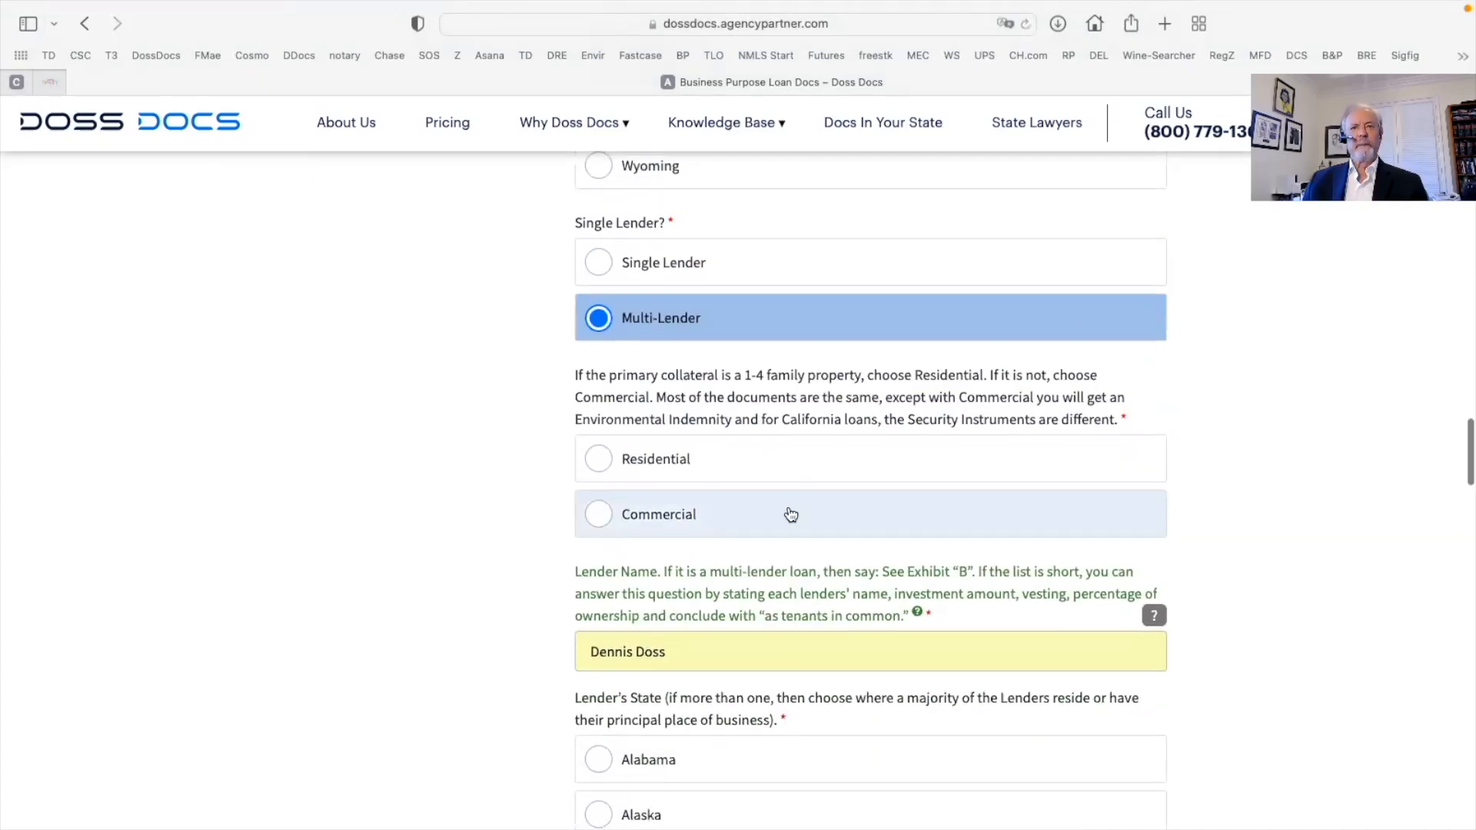
pyautogui.click(609, 467)
pyautogui.scroll(-5, 702, 499)
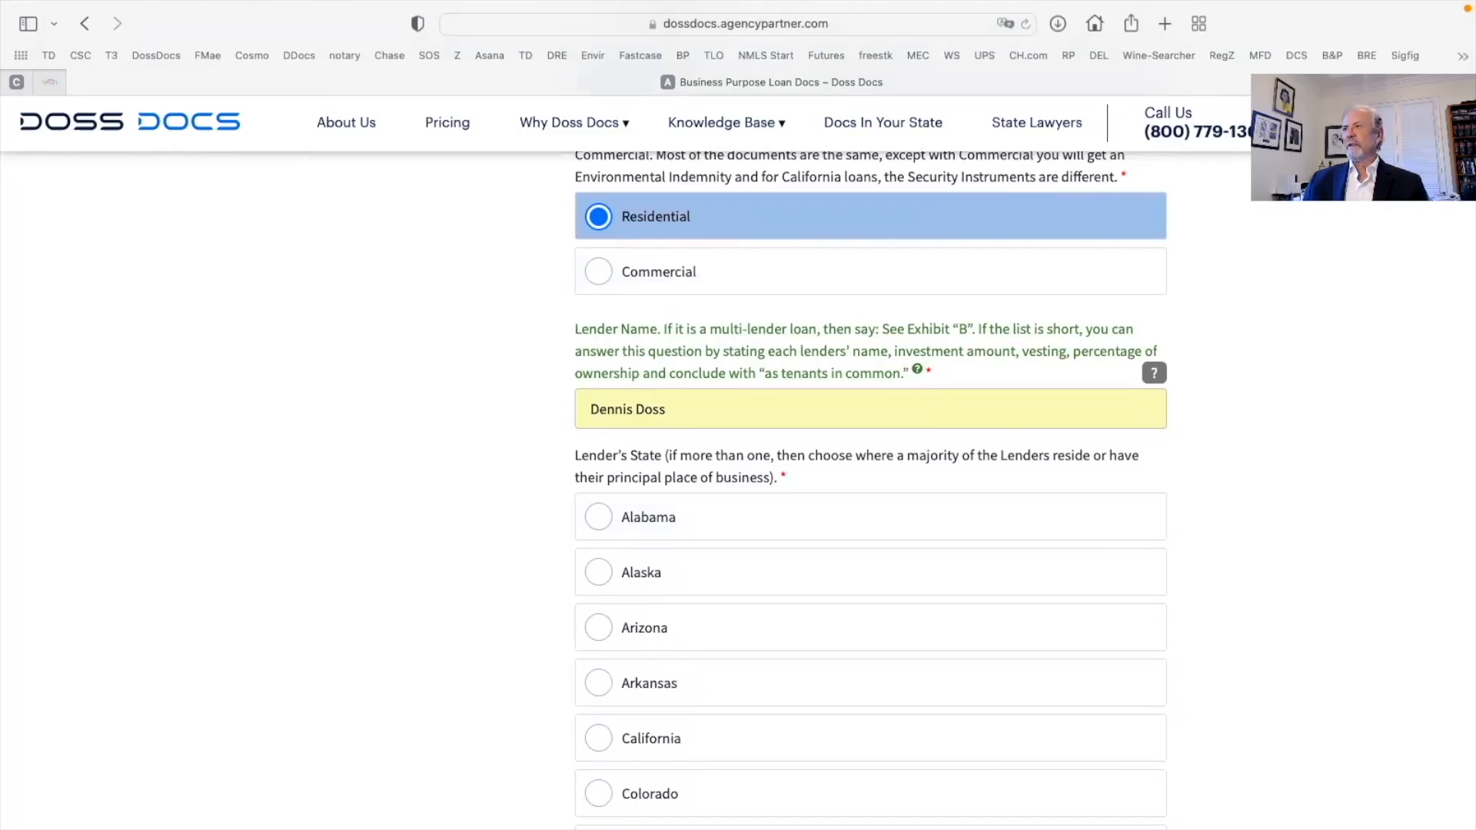
# Replace the Lender Name with 'See Exhibit "B"' and set the lender's state to California
pyautogui.moveTo(688, 408); pyautogui.dragTo(481, 404)
pyautogui.press('BackSpace')
pyautogui.write('Seee')
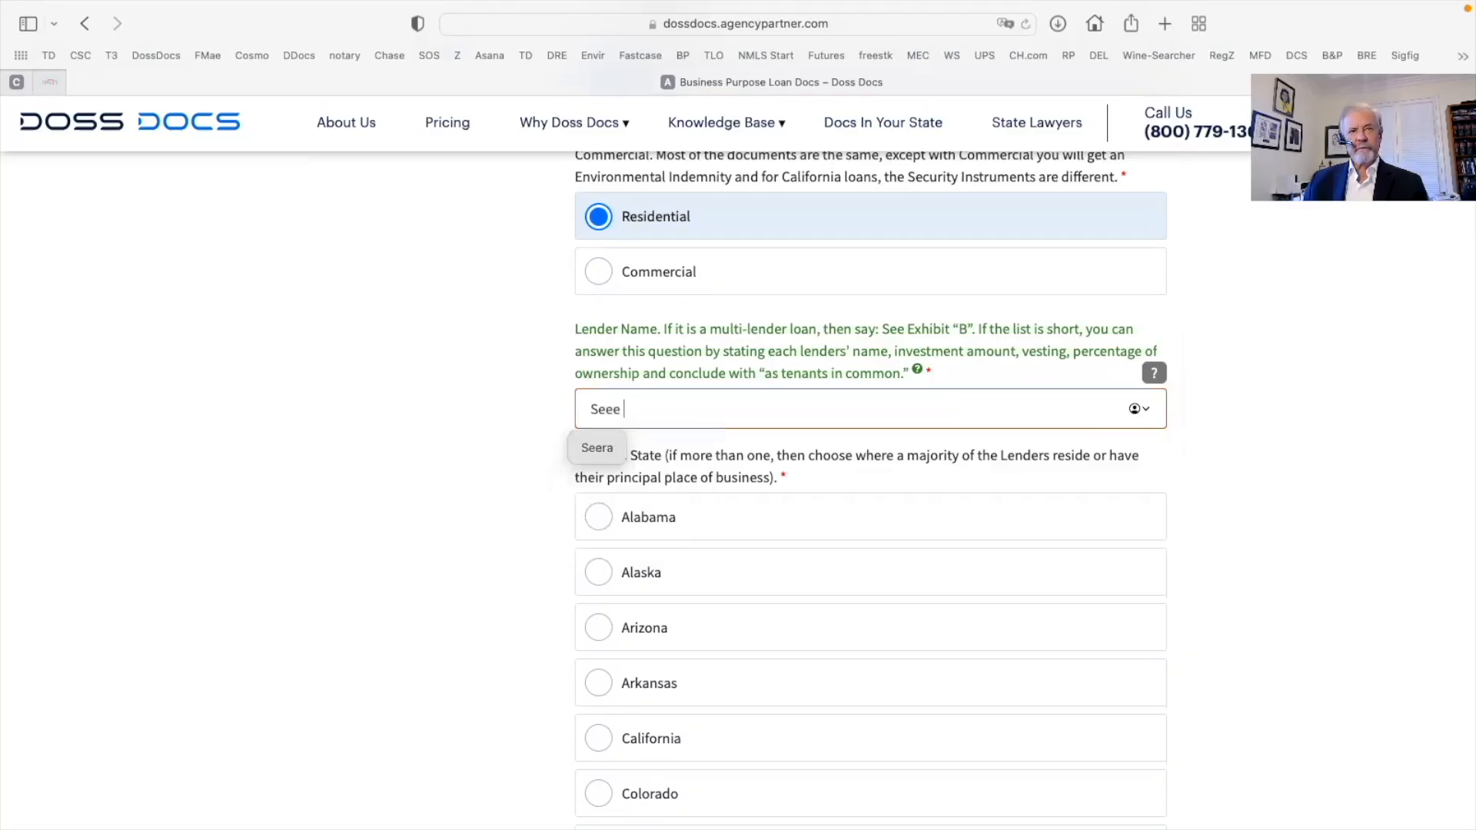
pyautogui.press('BackSpace')
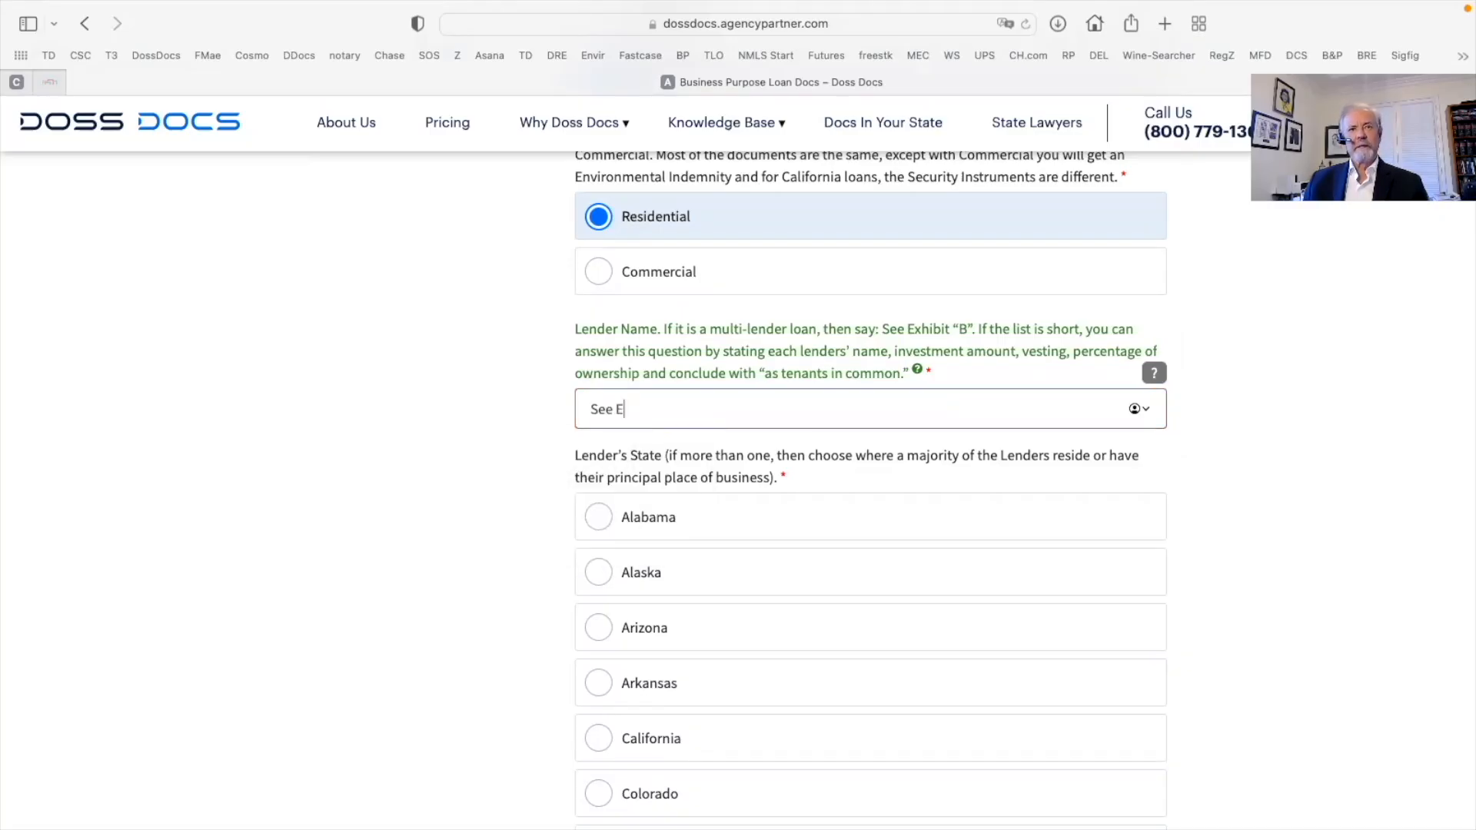
pyautogui.write('Exhibit "B"')
pyautogui.scroll(-5, 544, 418)
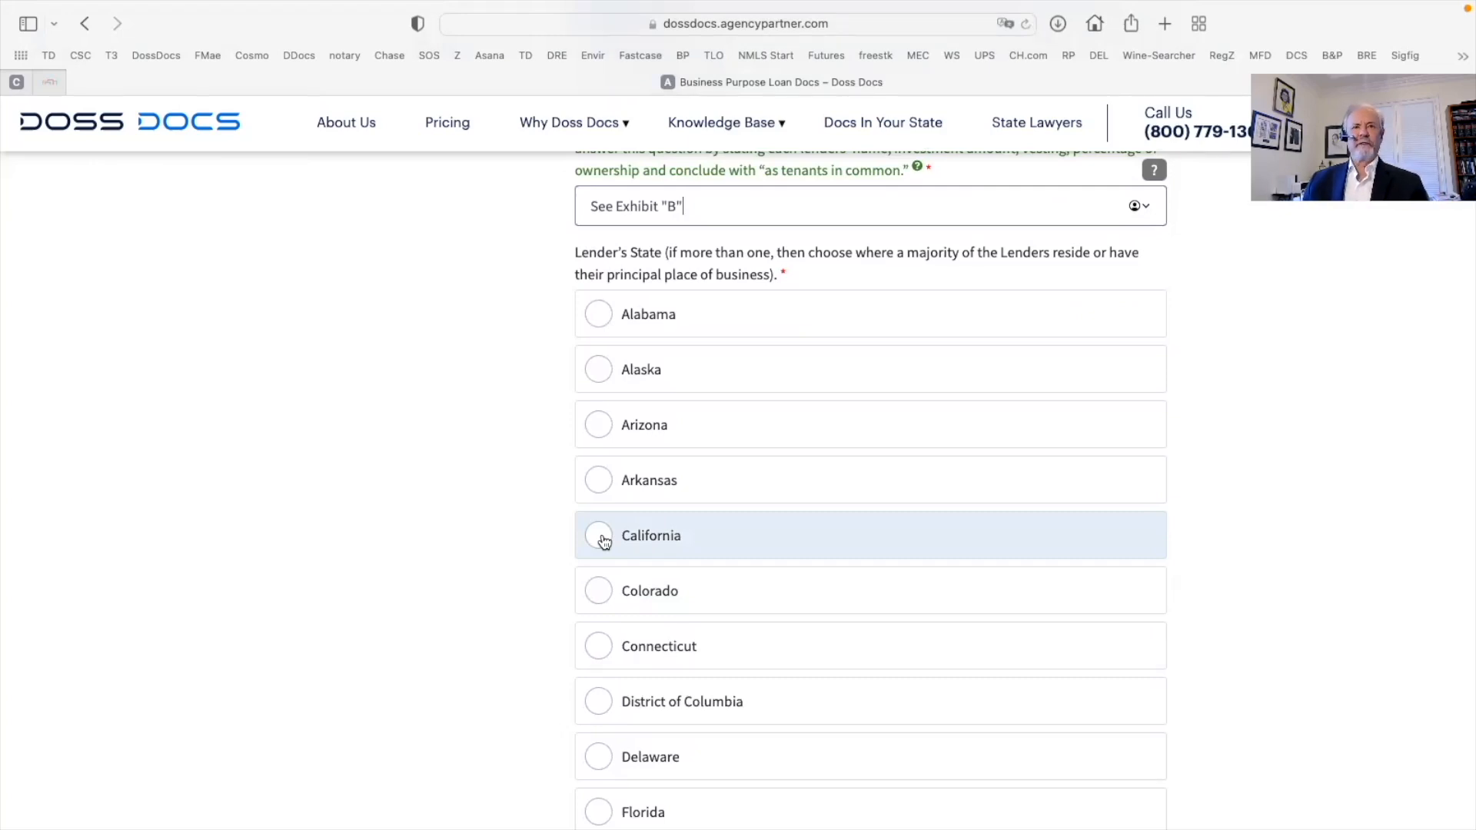
pyautogui.scroll(-1, 604, 542)
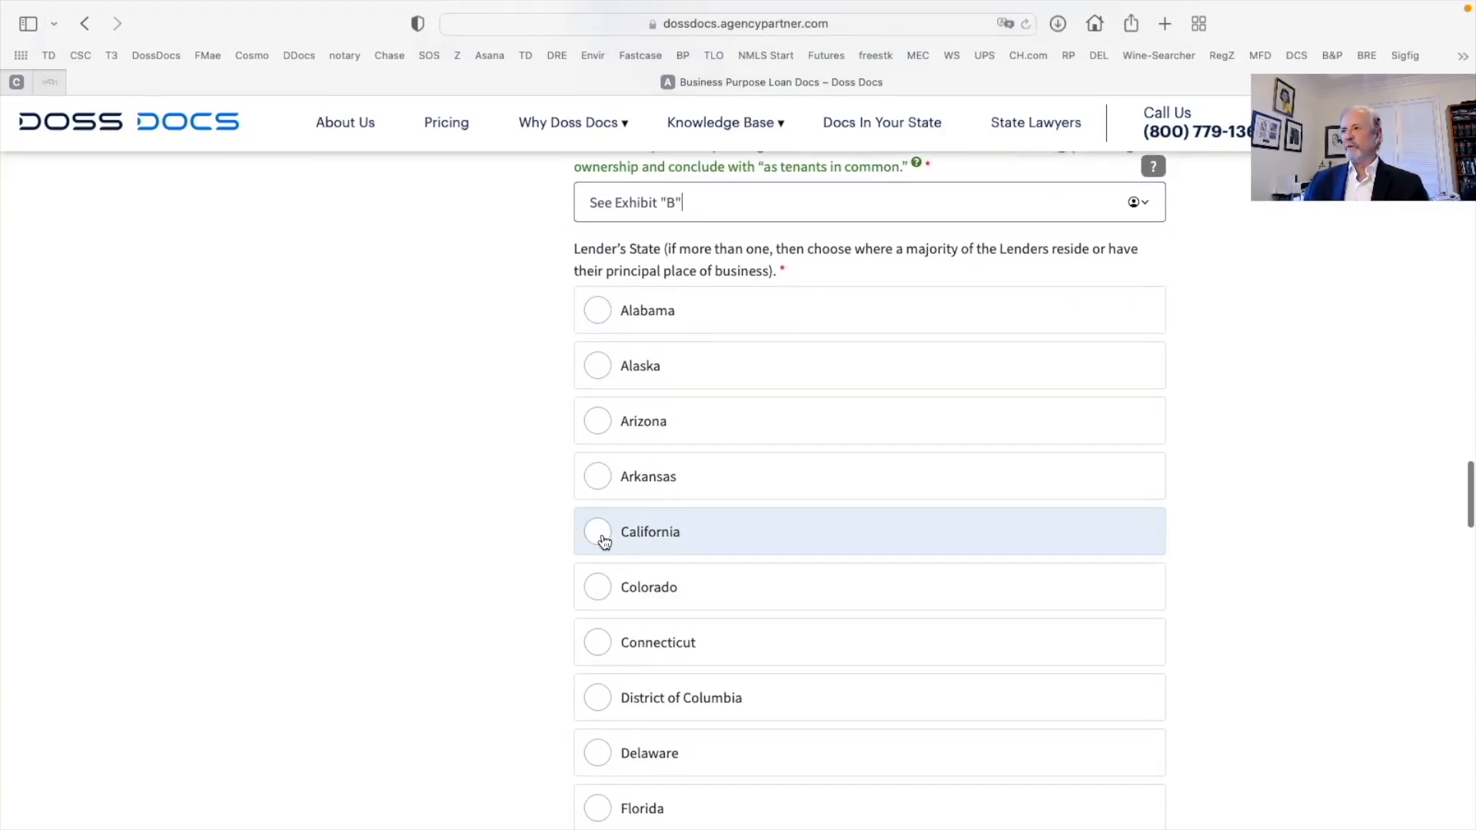
pyautogui.click(604, 543)
pyautogui.scroll(-8, 955, 639)
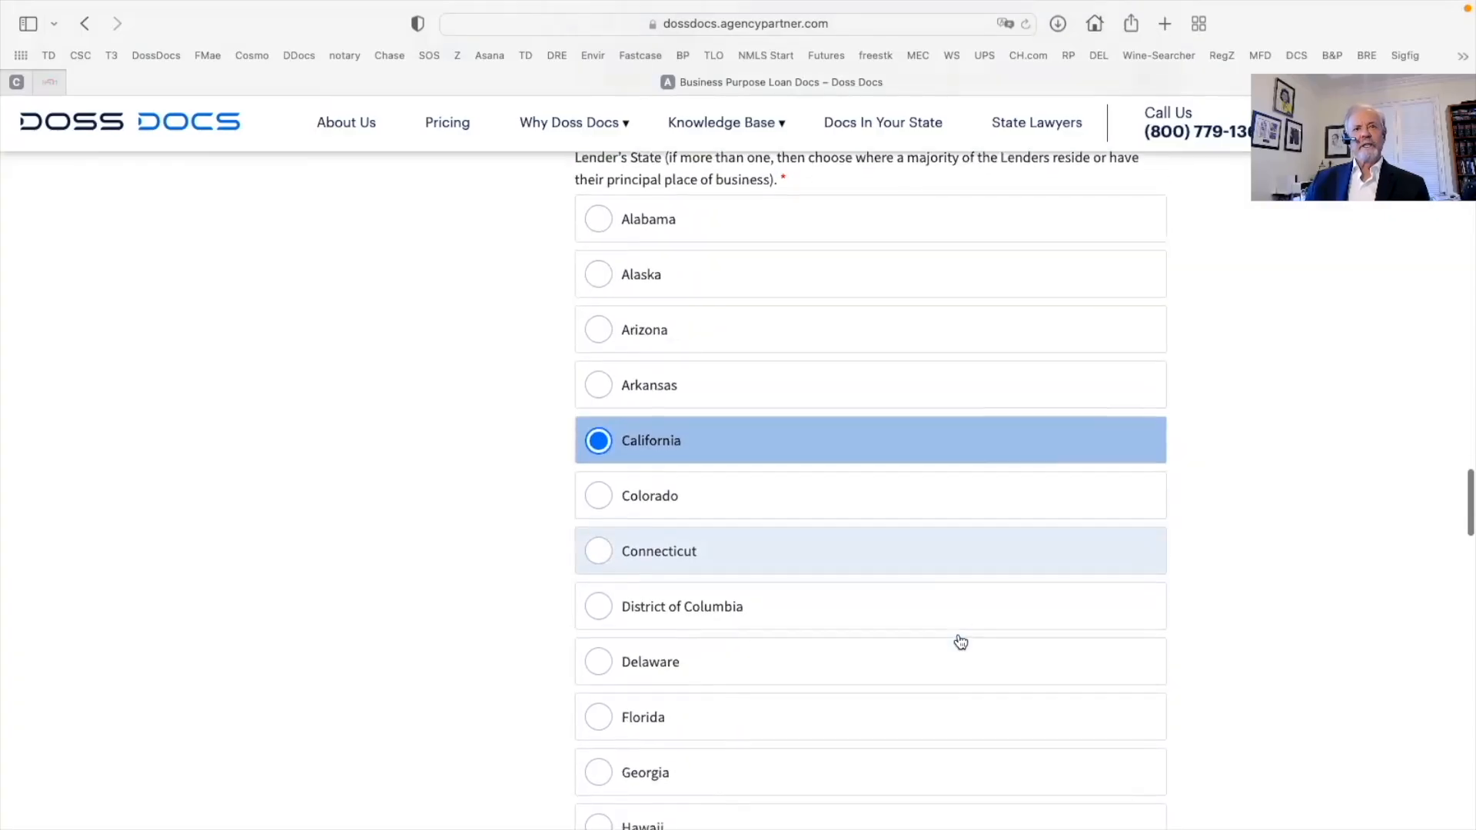
pyautogui.scroll(-20, 960, 641)
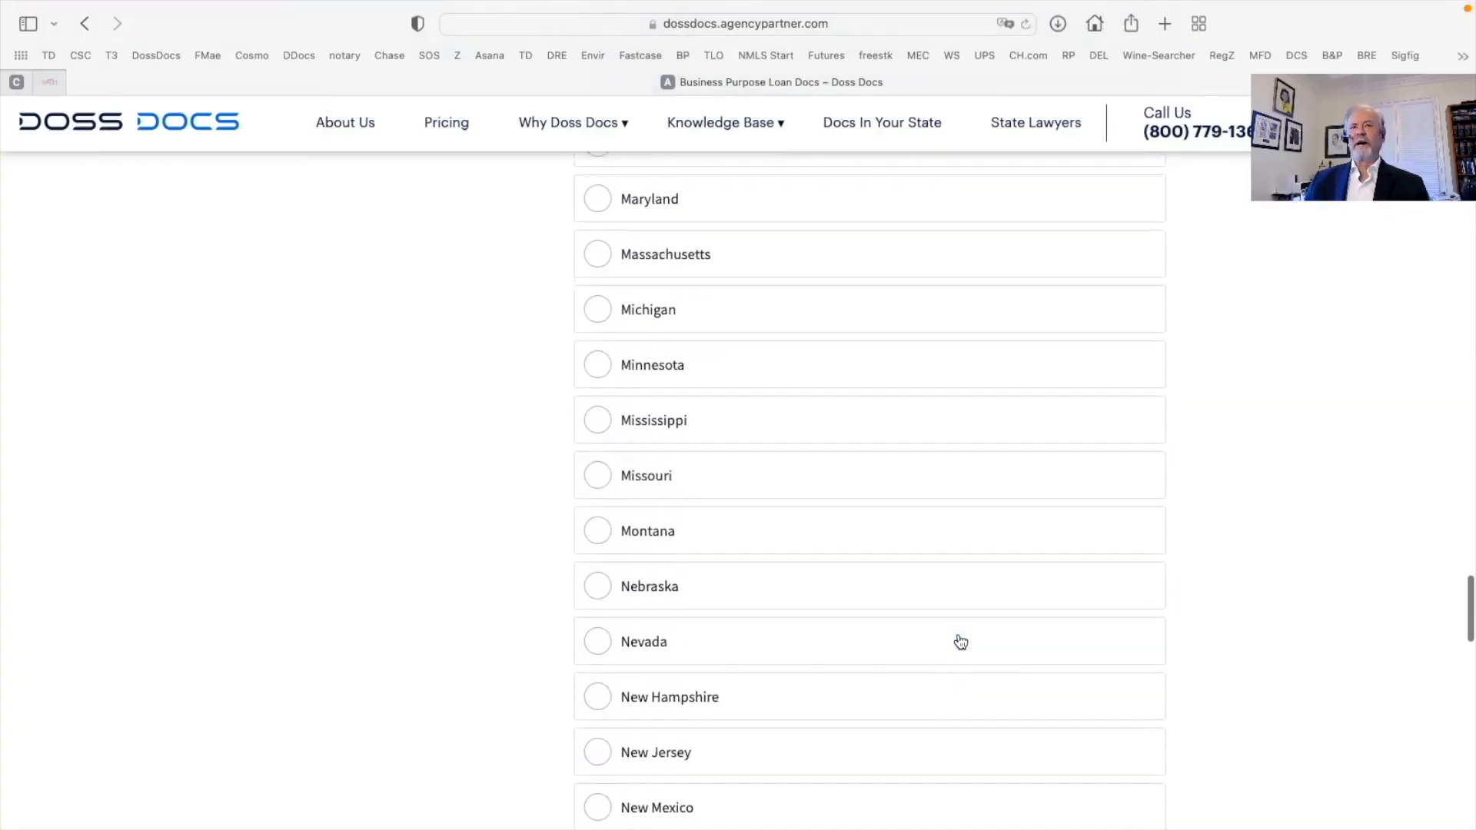
pyautogui.scroll(-9, 960, 641)
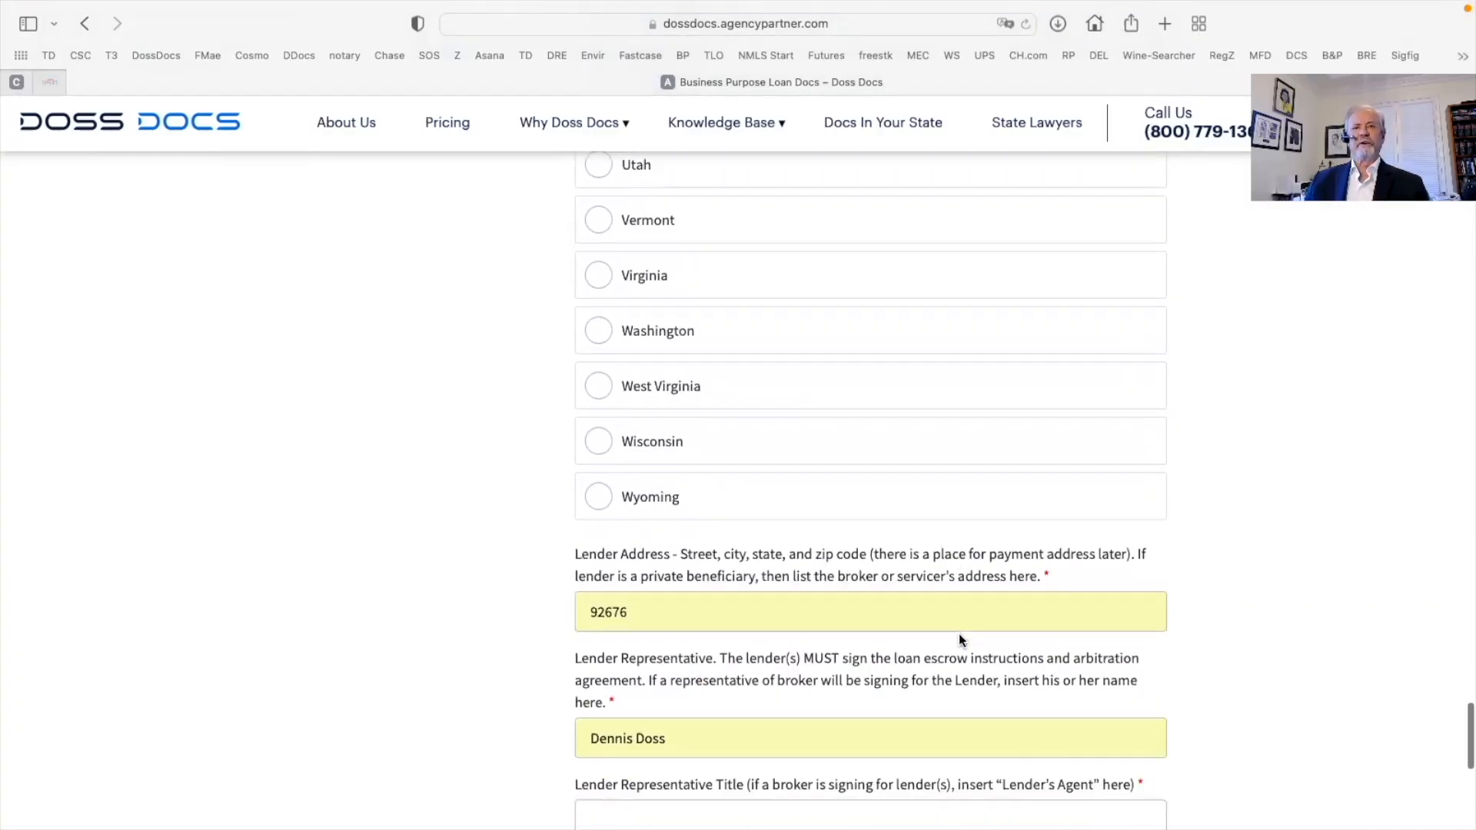
# Replace the partial lender address with the full address copied from another window
pyautogui.click(668, 545)
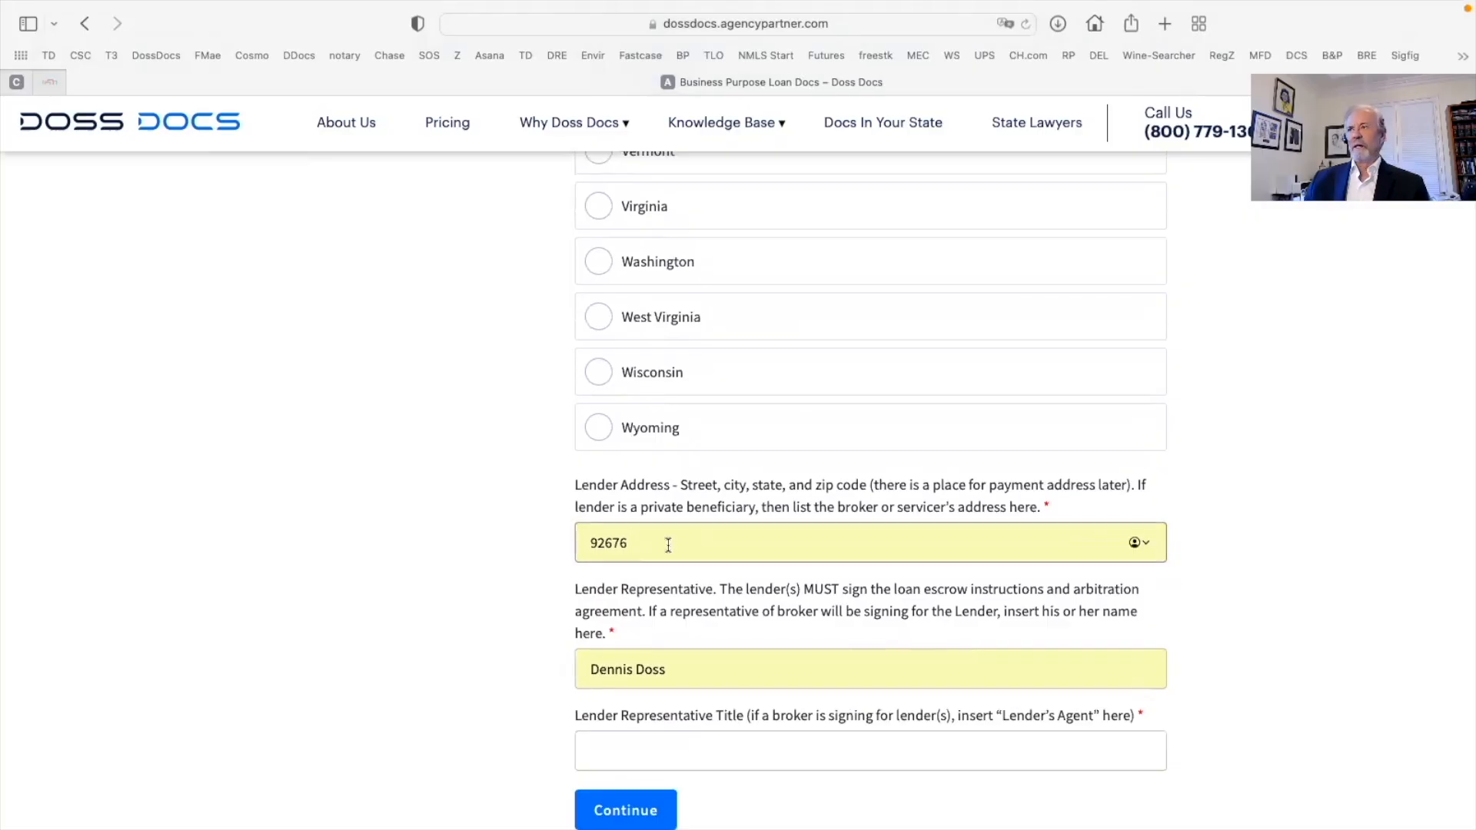
pyautogui.press('BackSpace')
pyautogui.press('BackSpace')
pyautogui.press('BackSpace')
pyautogui.press('BackSpace')
pyautogui.press('BackSpace')
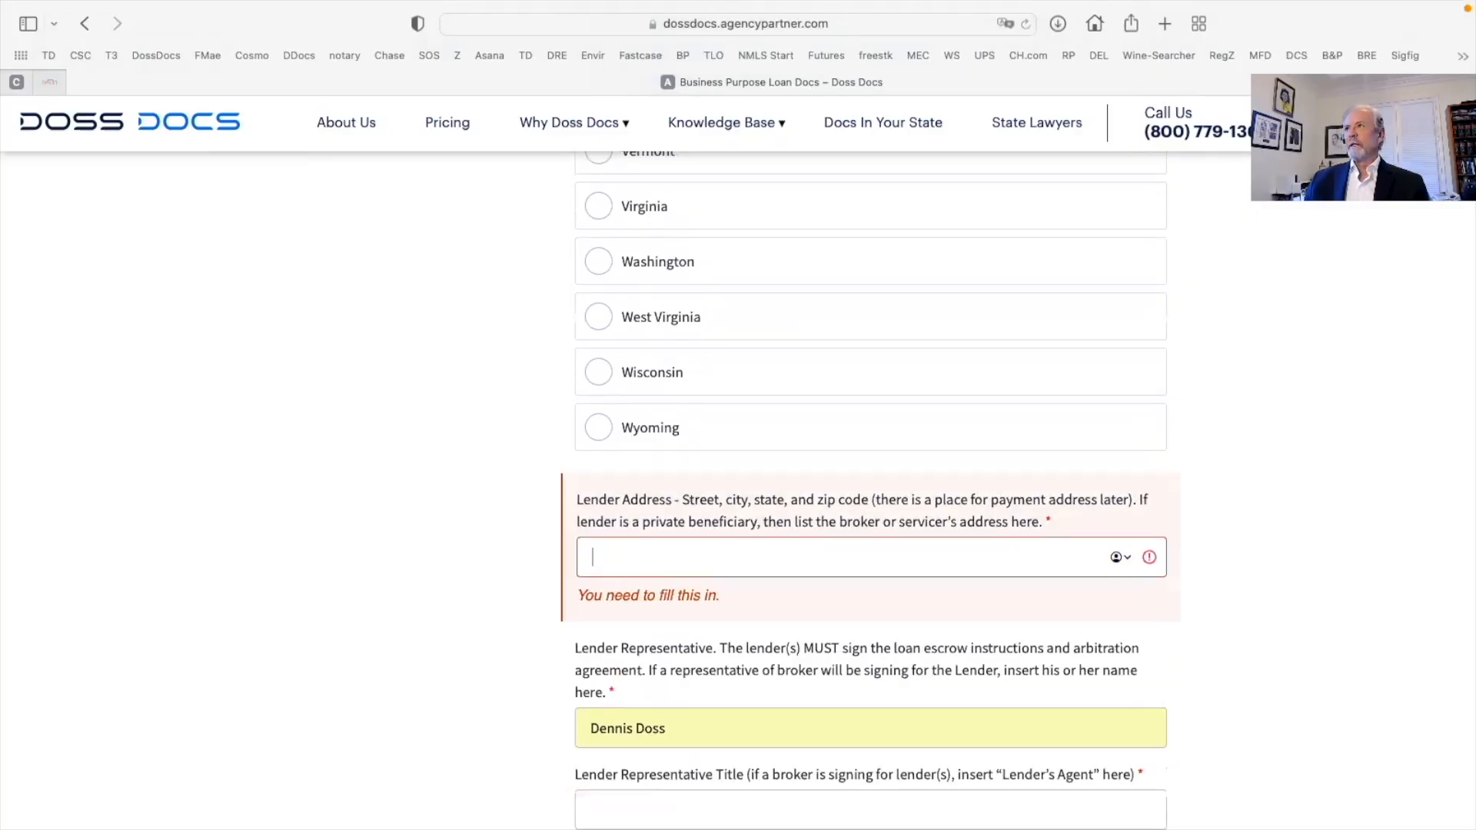
pyautogui.press('super+Tab')
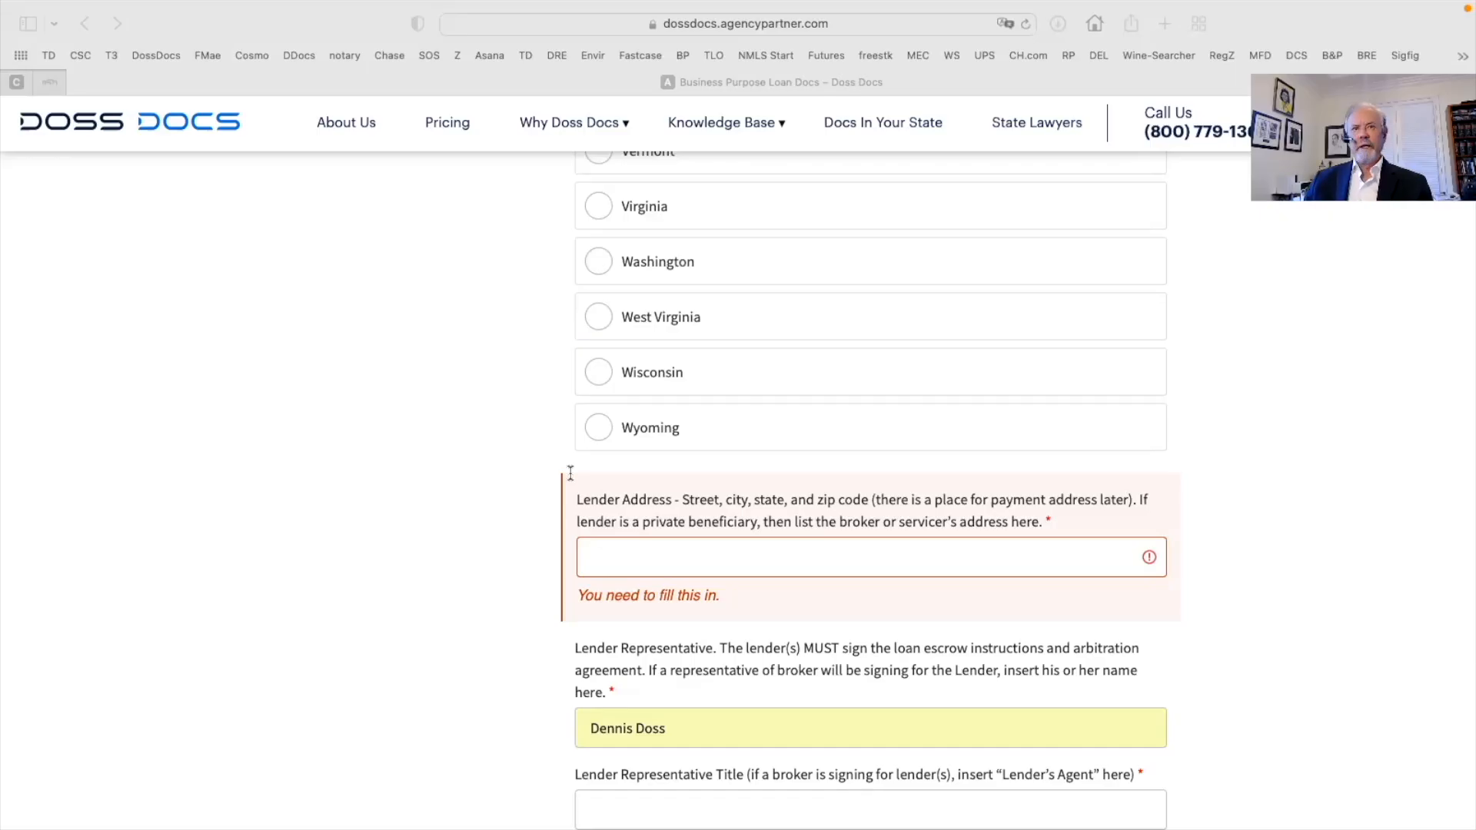
pyautogui.click(607, 558)
pyautogui.rightClick(607, 558)
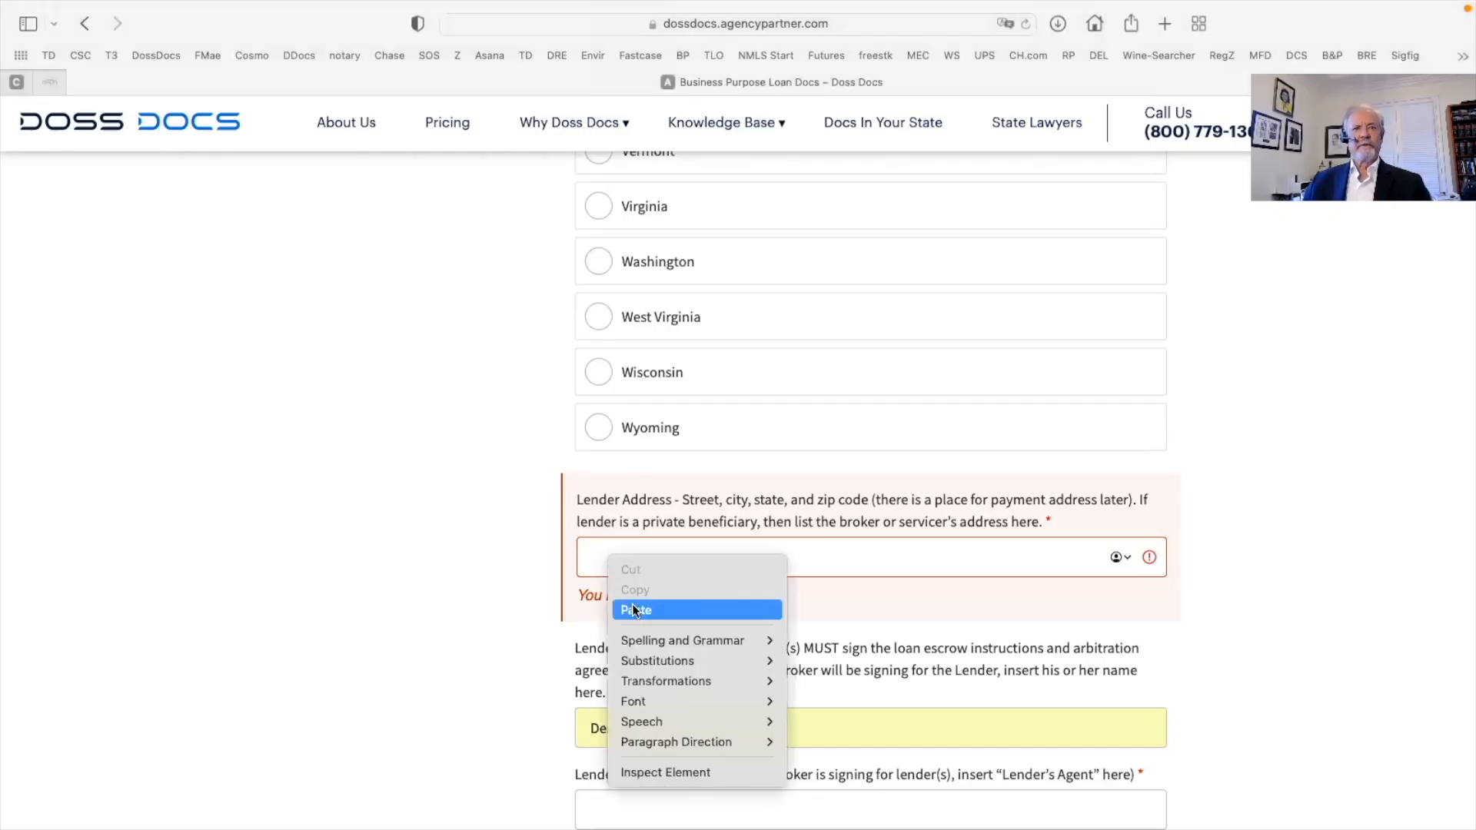
pyautogui.click(634, 607)
pyautogui.scroll(-2, 689, 602)
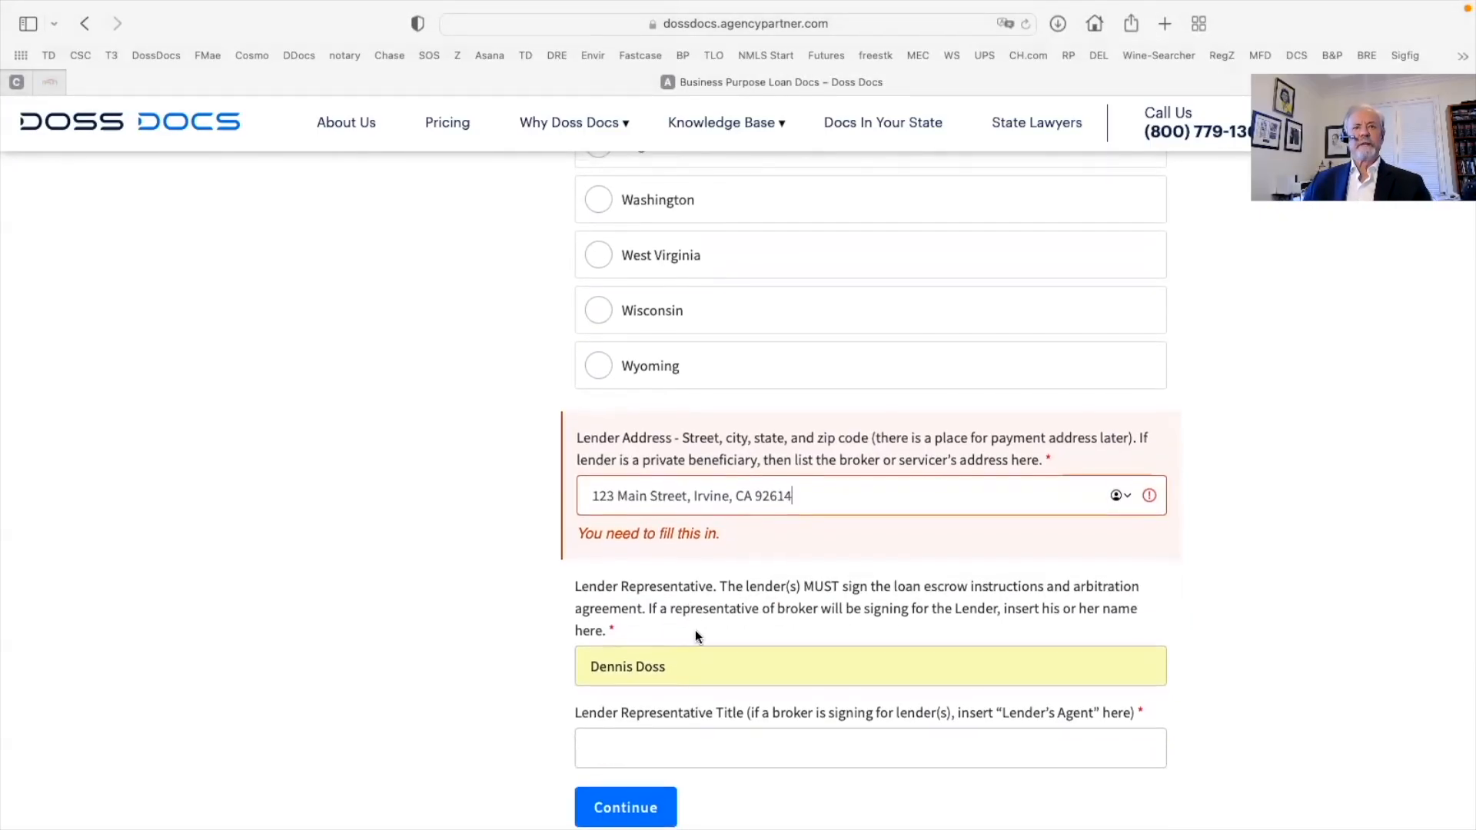
pyautogui.scroll(1, 695, 630)
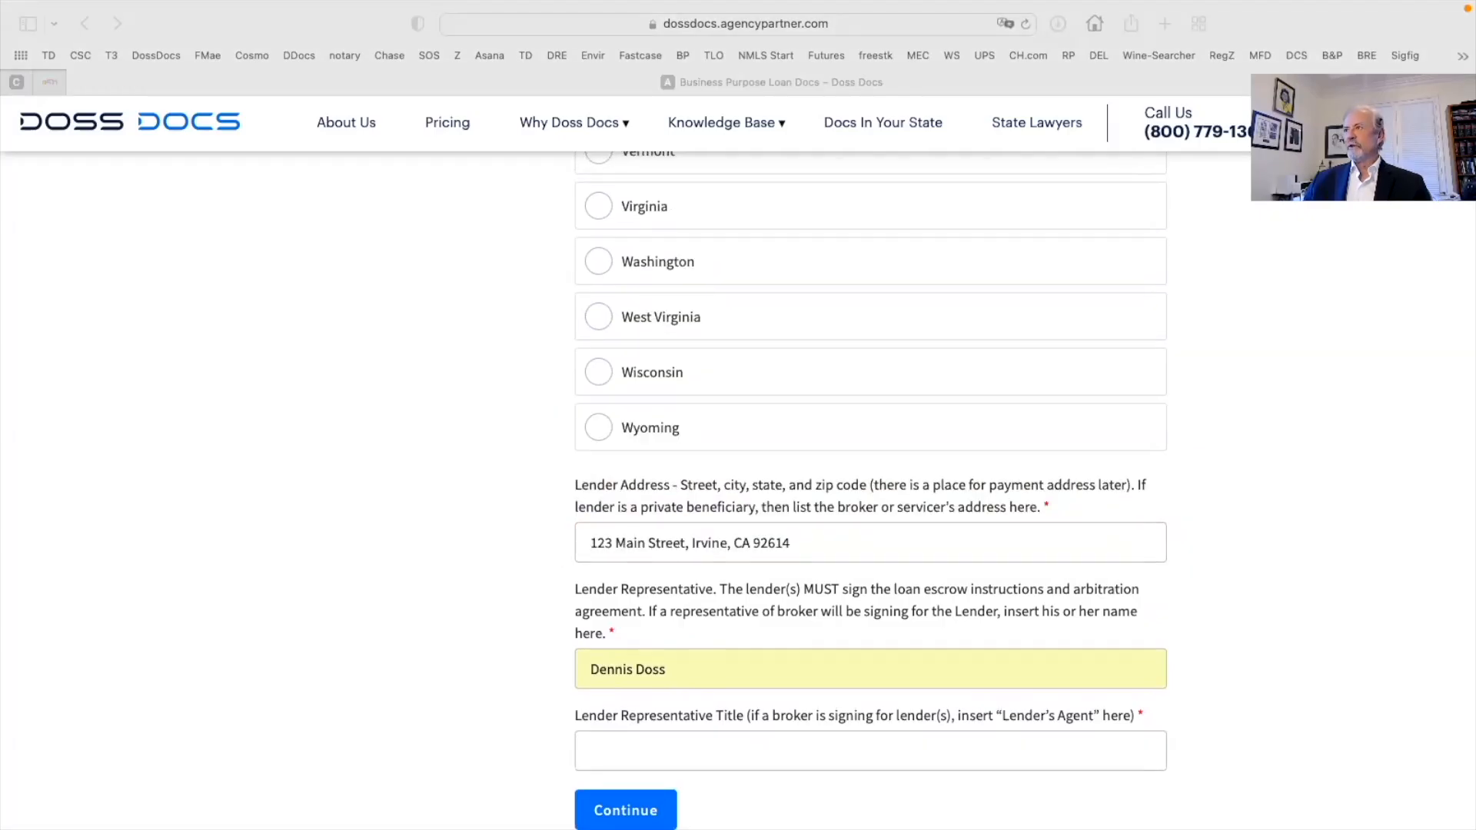
pyautogui.click(694, 682)
# Paste the lender representative's name and enter the title 'Lender's Agent'
pyautogui.click(689, 672)
pyautogui.press('BackSpace')
pyautogui.press('BackSpace')
pyautogui.press('BackSpace')
pyautogui.press('BackSpace')
pyautogui.press('BackSpace')
pyautogui.press('BackSpace')
pyautogui.press('BackSpace')
pyautogui.press('BackSpace')
pyautogui.press('BackSpace')
pyautogui.press('BackSpace')
pyautogui.press('BackSpace')
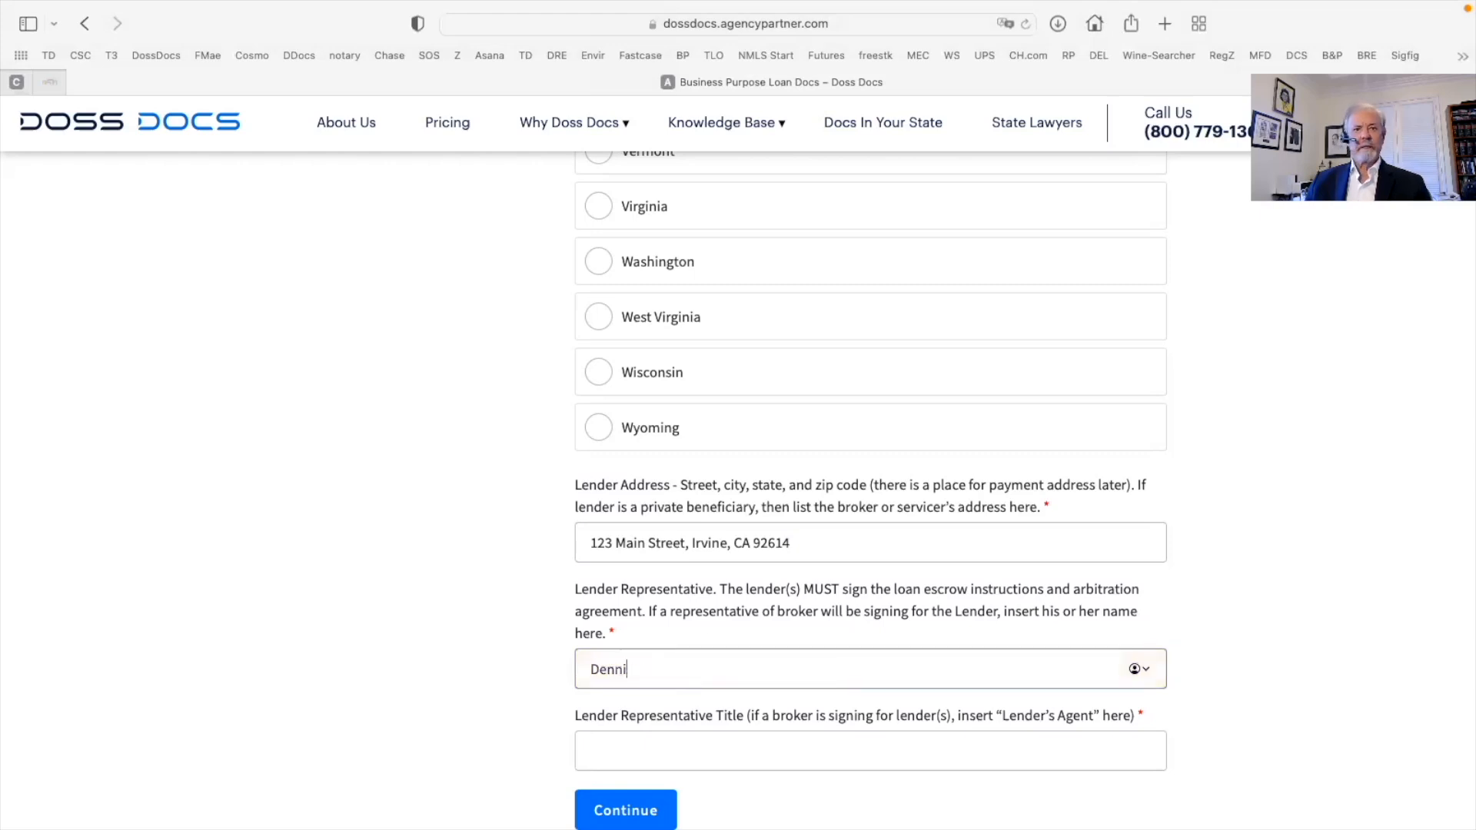
pyautogui.rightClick(651, 674)
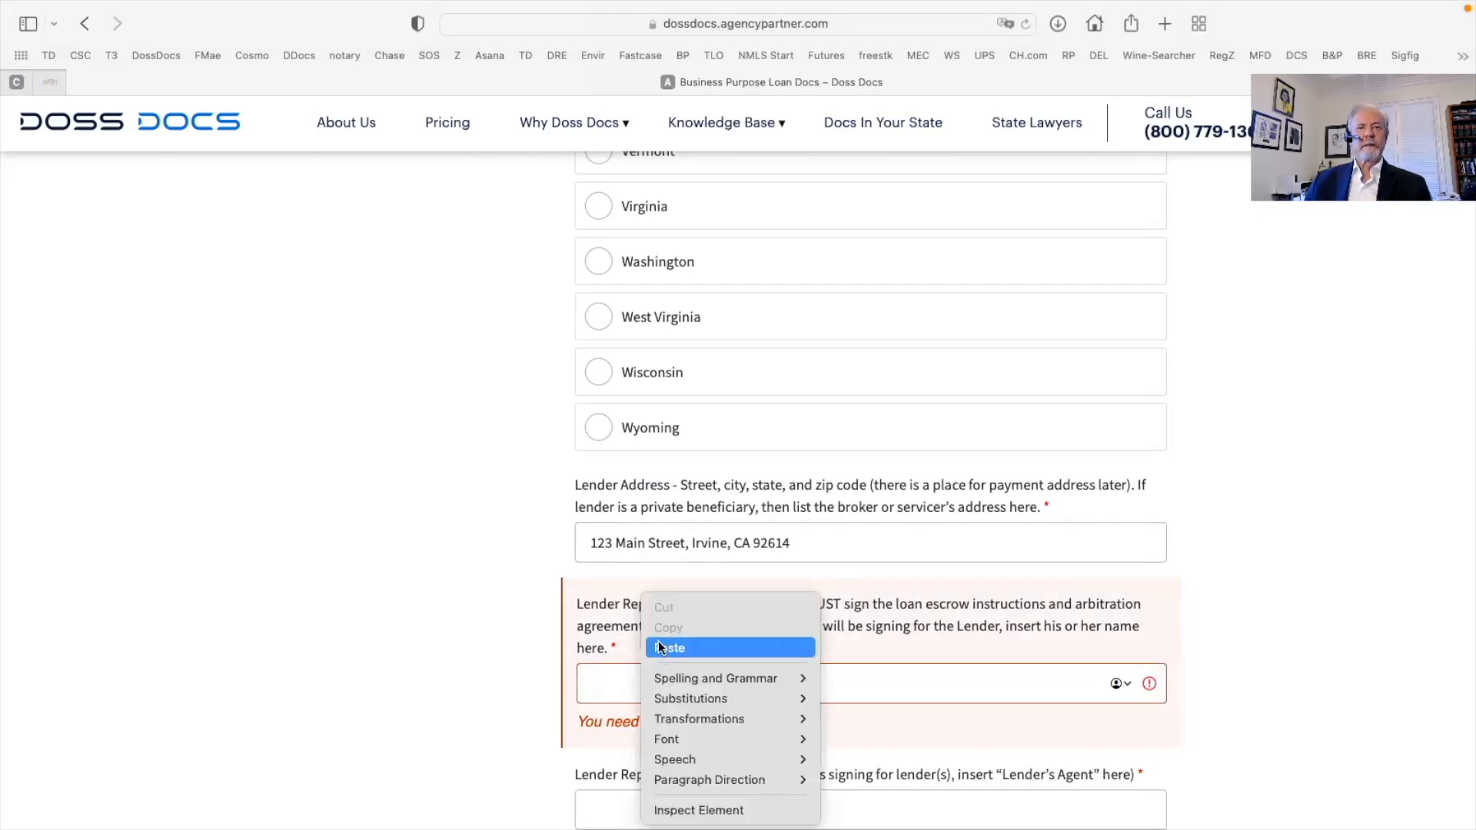
pyautogui.click(659, 647)
pyautogui.scroll(-2, 772, 638)
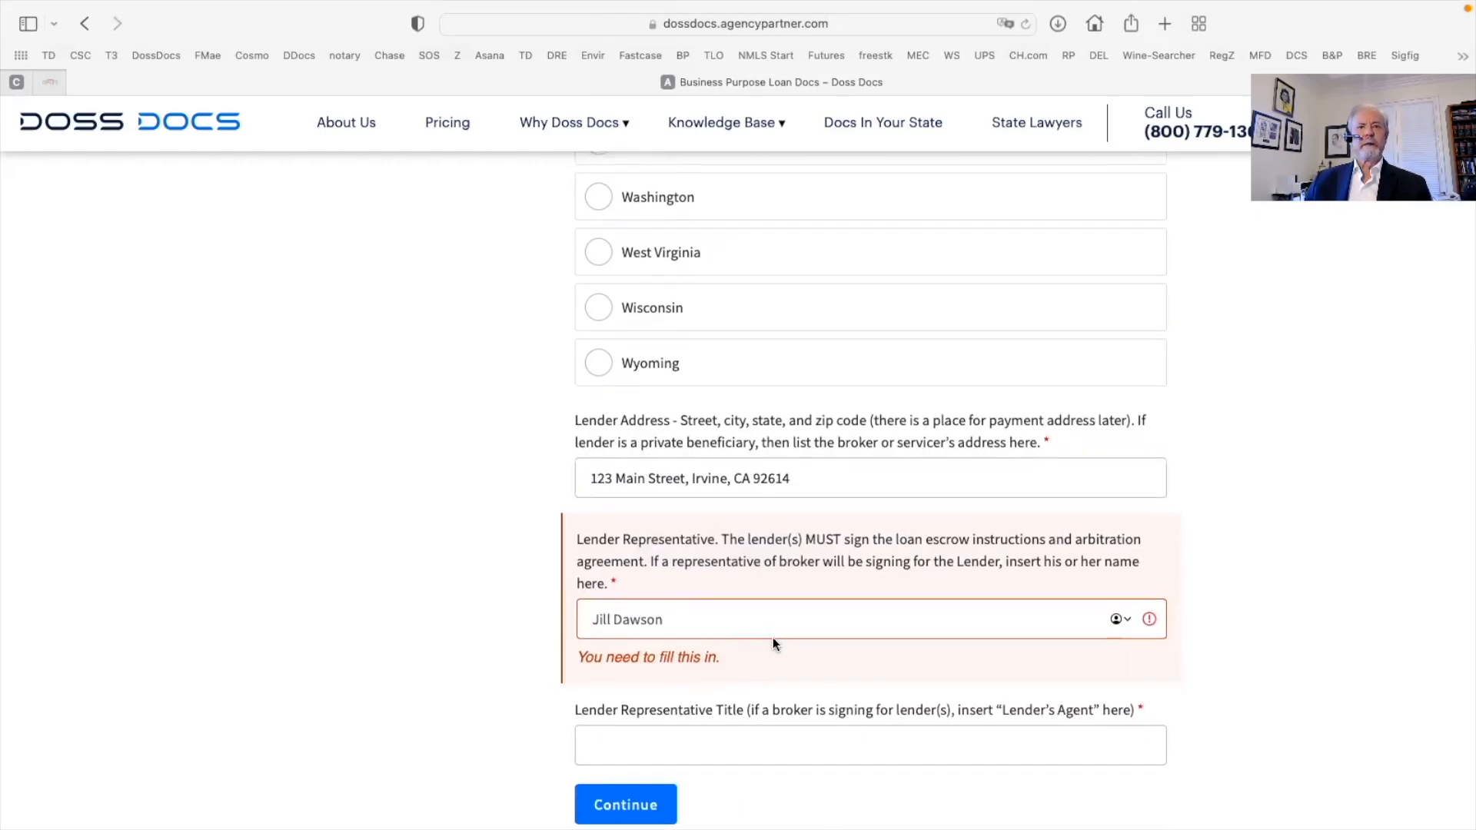
pyautogui.click(601, 755)
pyautogui.write('Le')
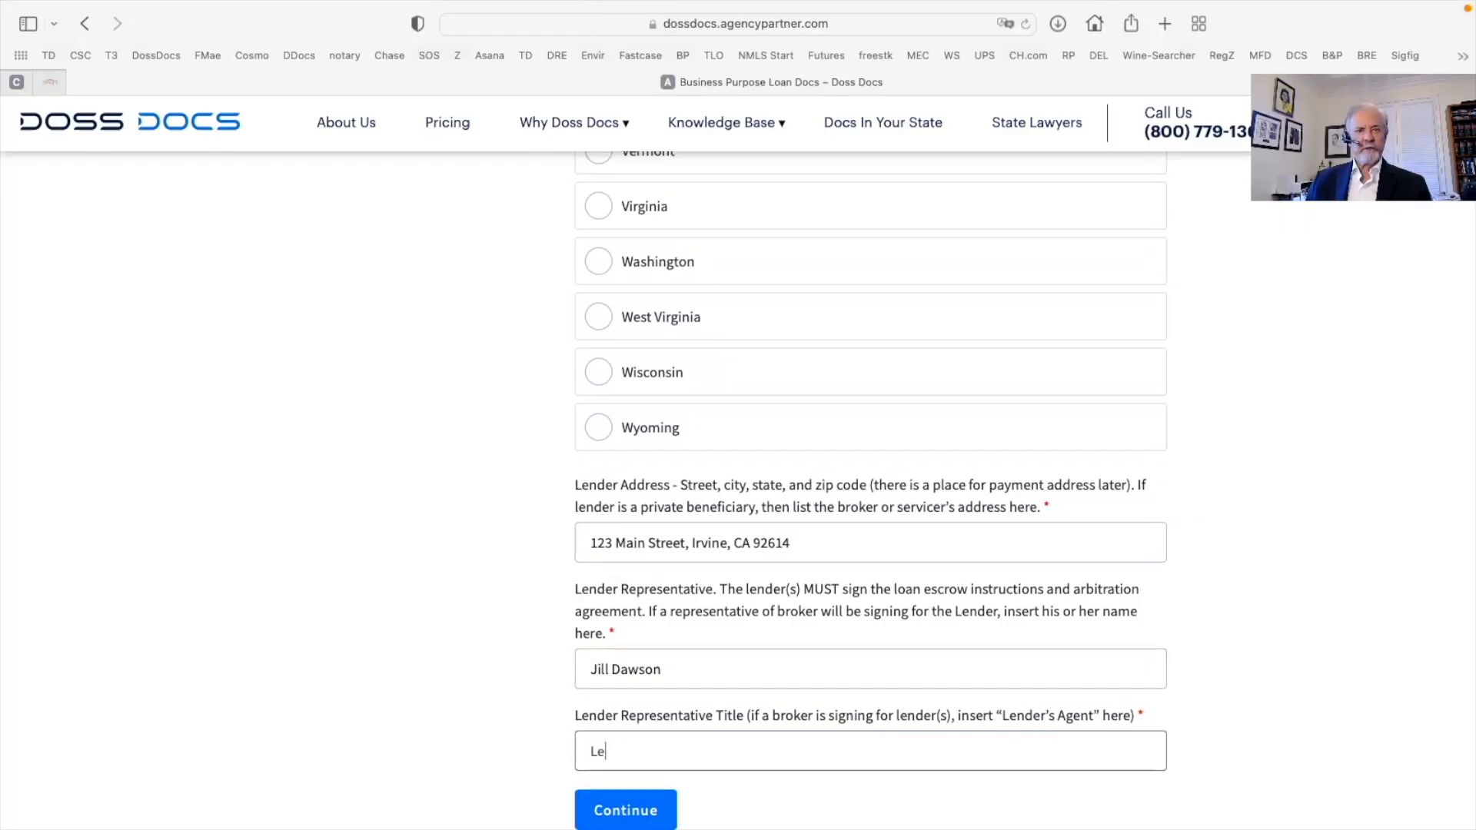
pyautogui.write("nder's Agent")
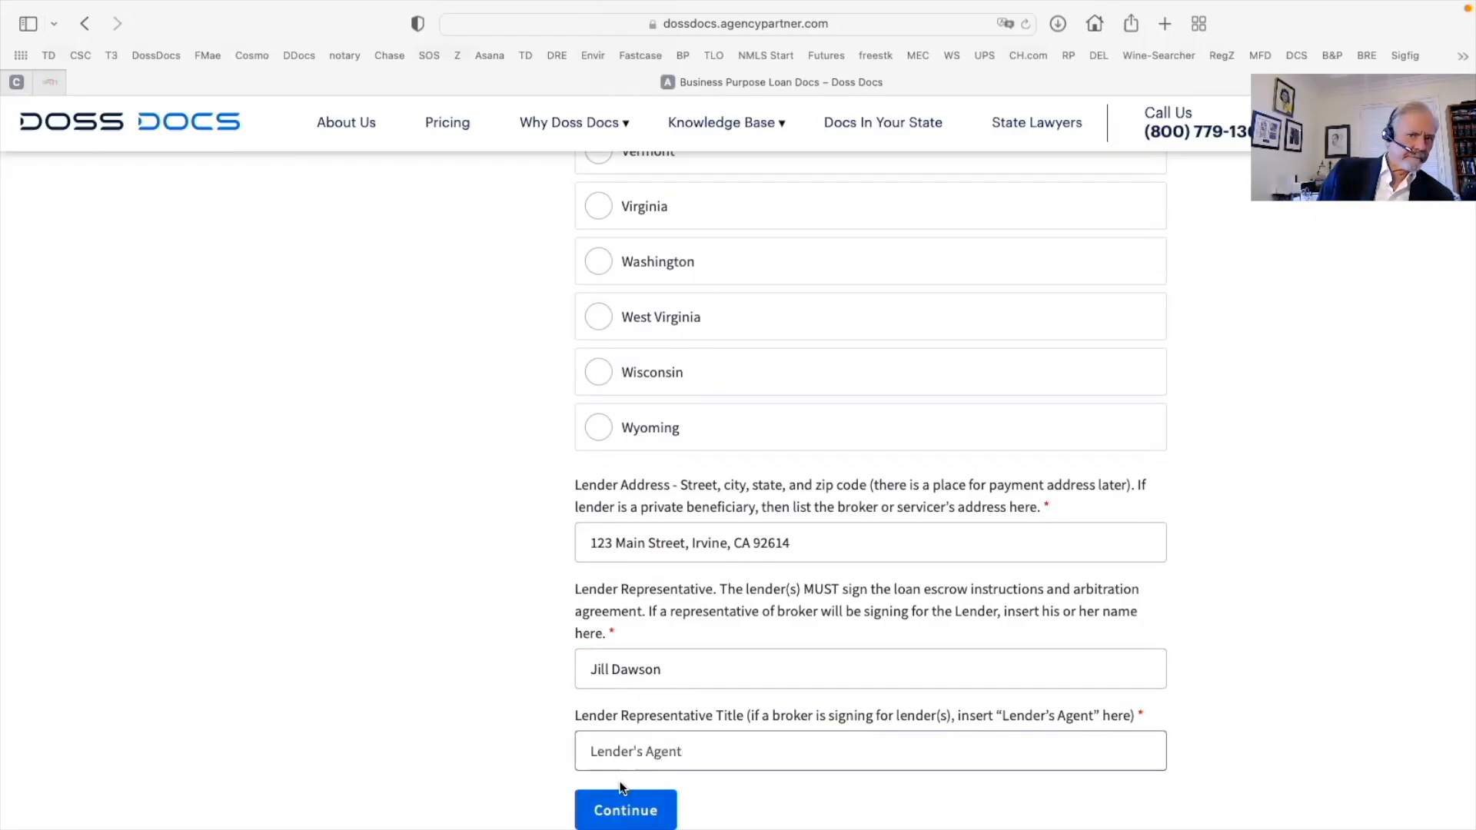
# Submit the Lender Information page and send a resume-later link to the user's work e-mail
pyautogui.click(630, 804)
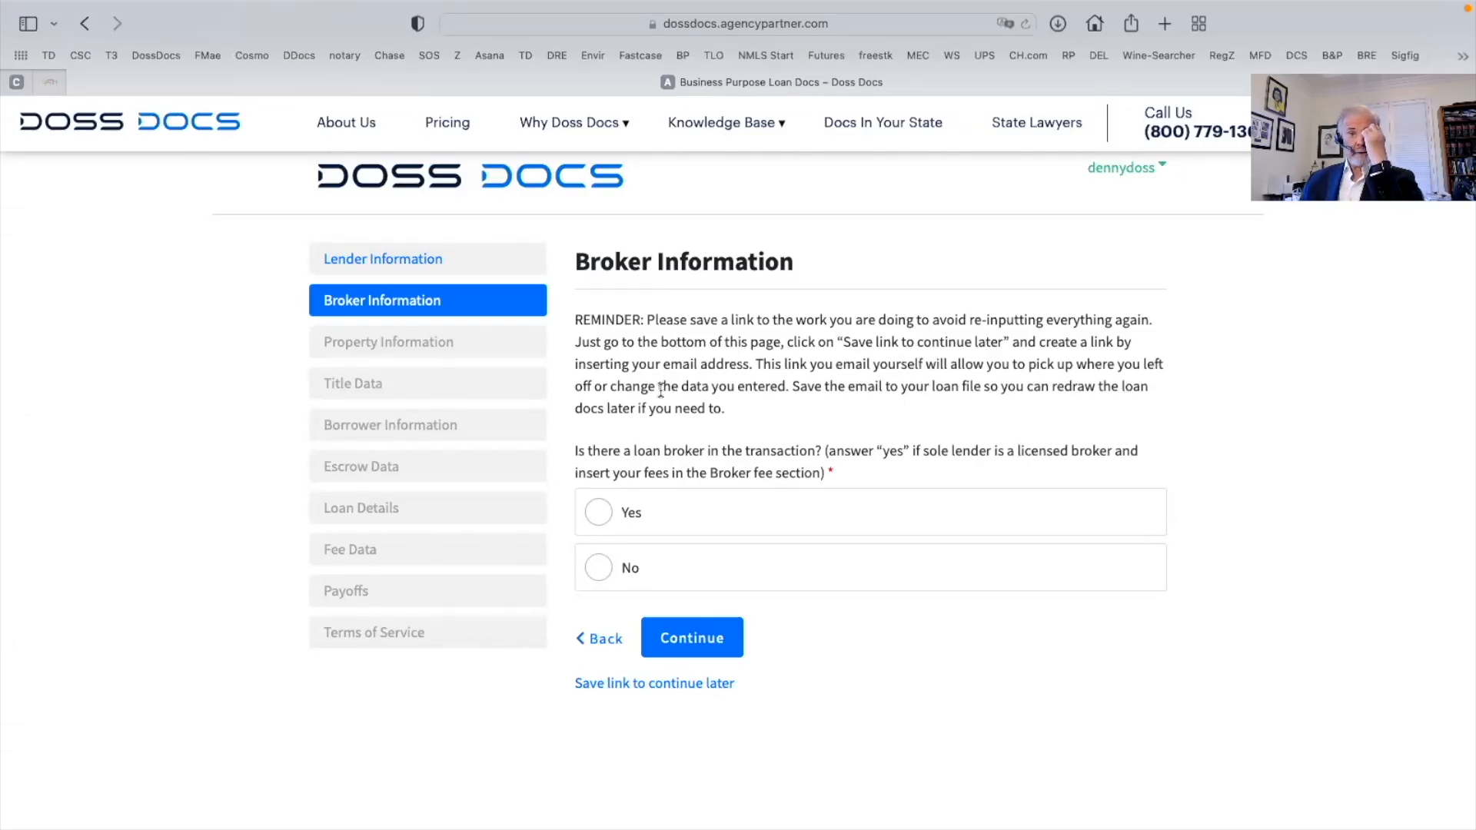
pyautogui.scroll(-2, 796, 406)
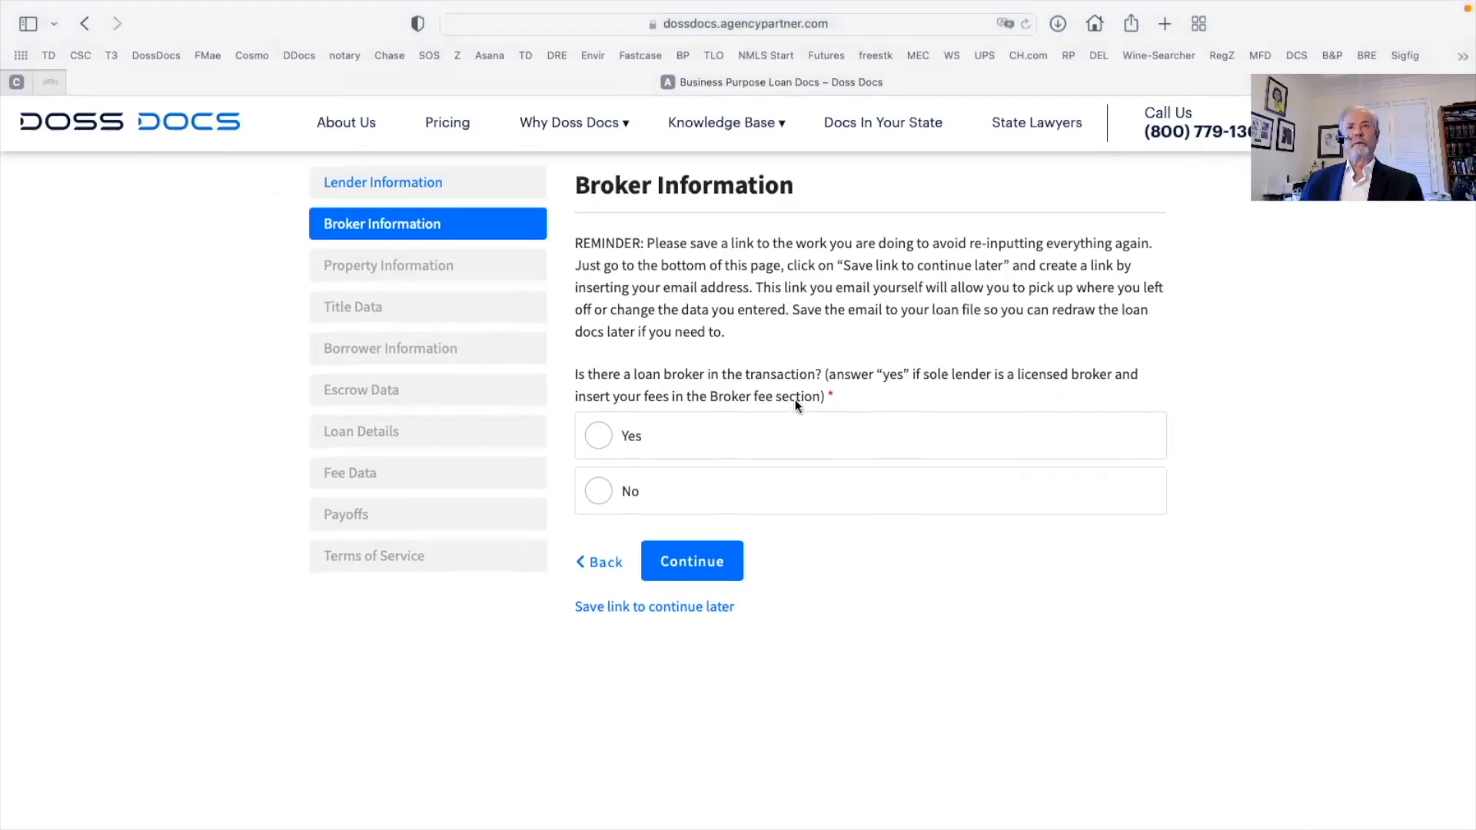
pyautogui.scroll(-1, 795, 399)
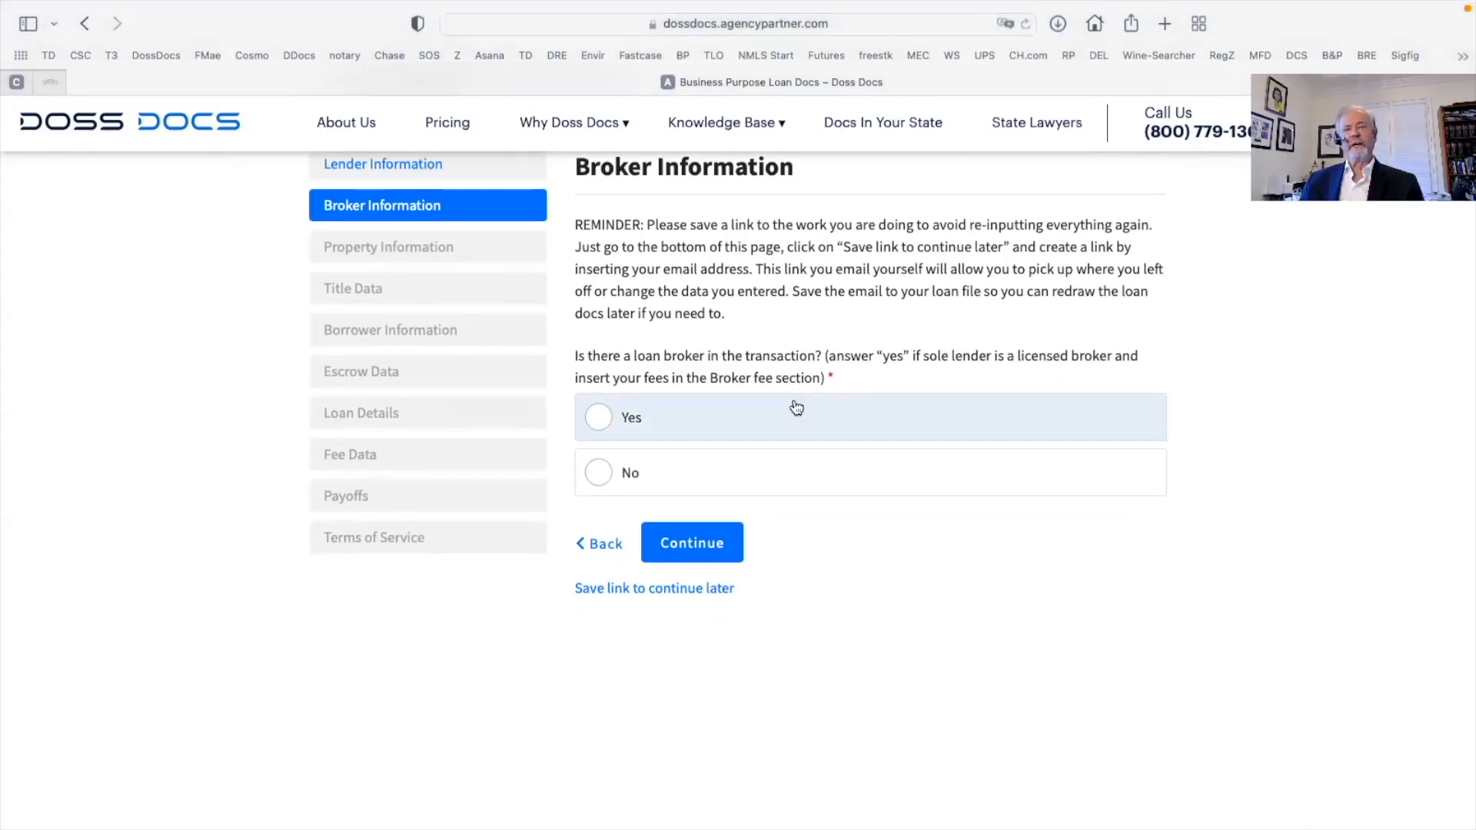
pyautogui.scroll(3, 796, 406)
pyautogui.click(1143, 185)
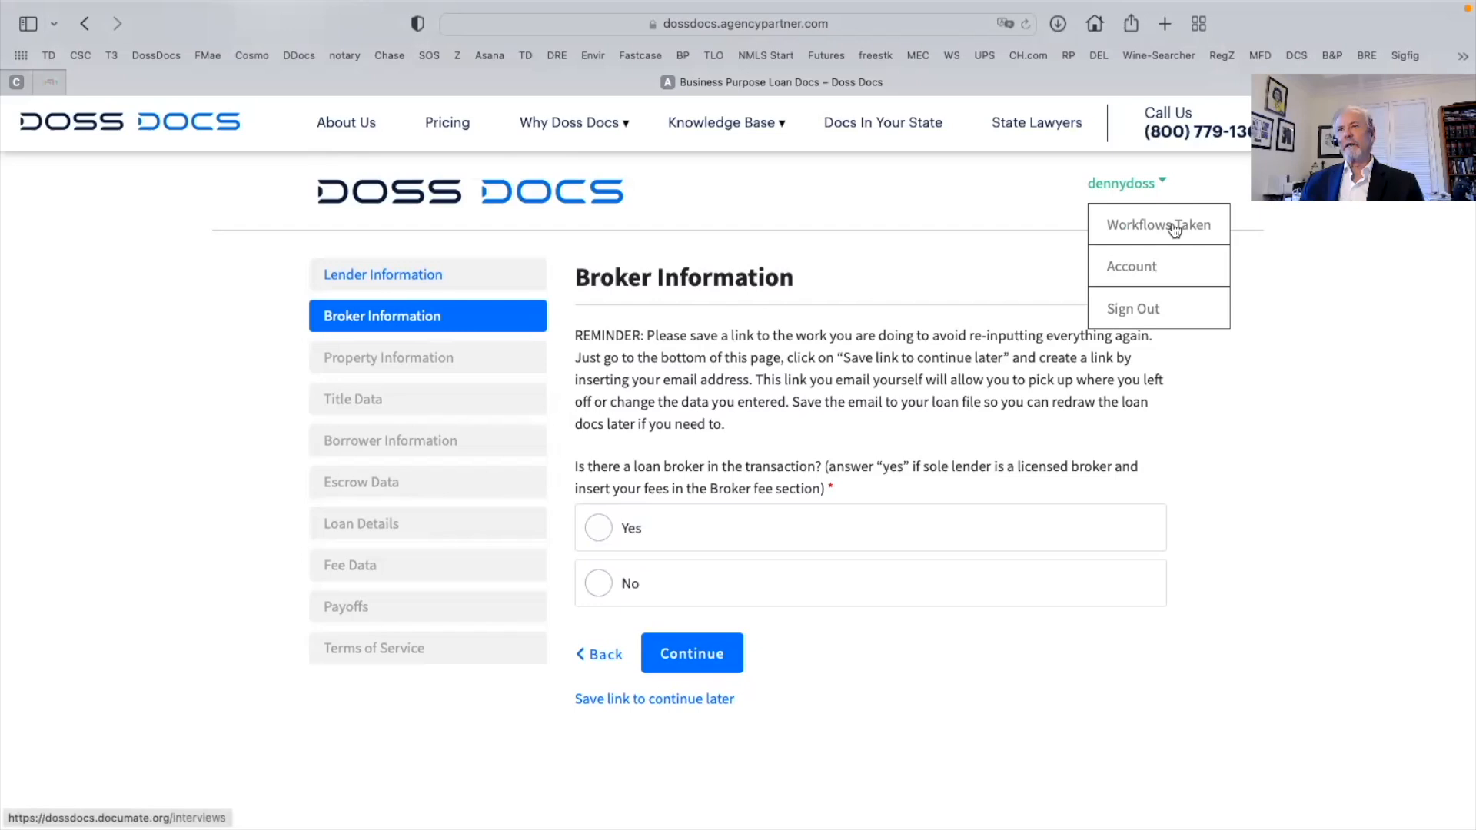
pyautogui.scroll(-3, 907, 464)
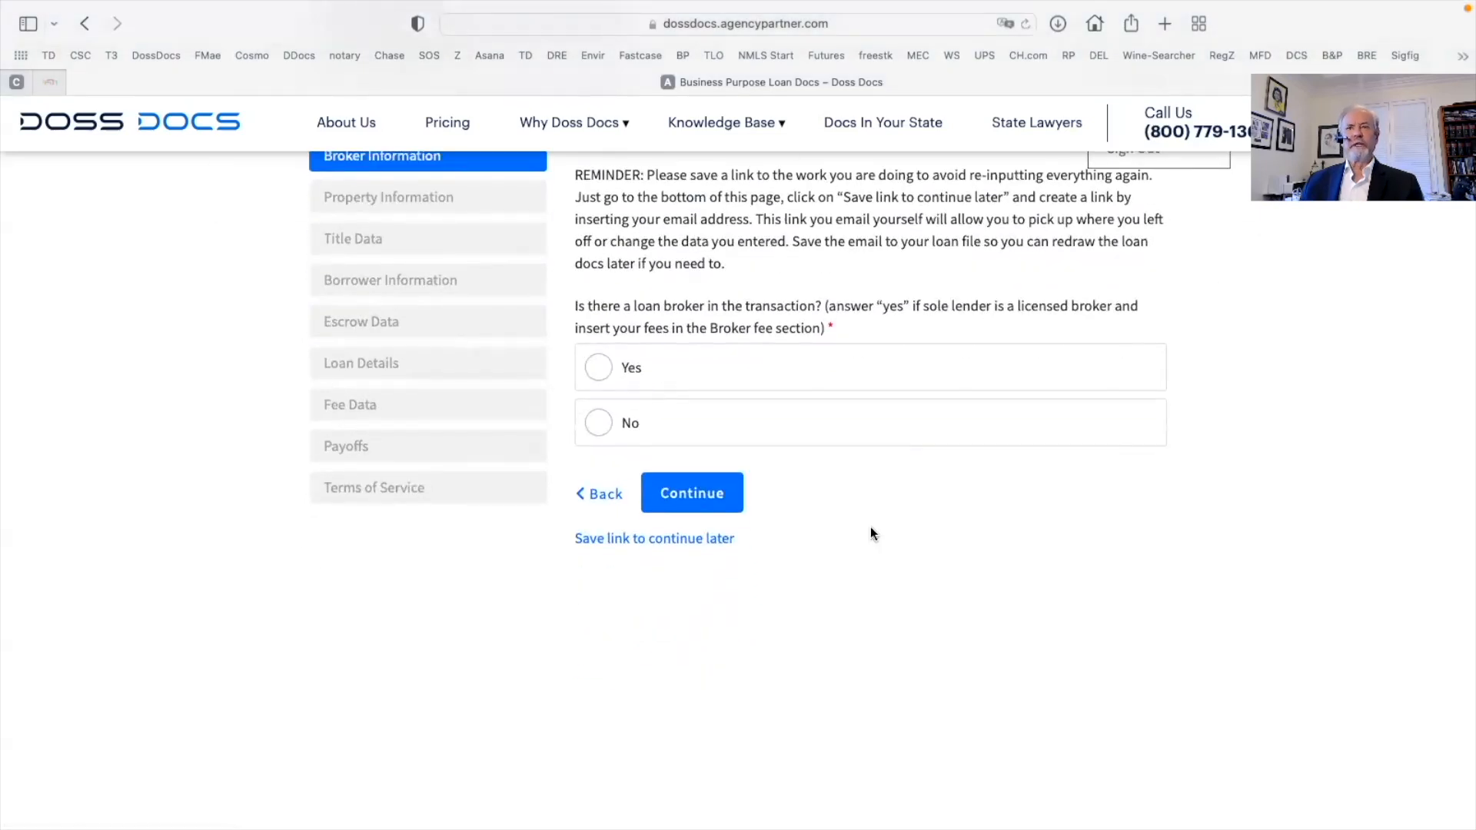
pyautogui.click(639, 540)
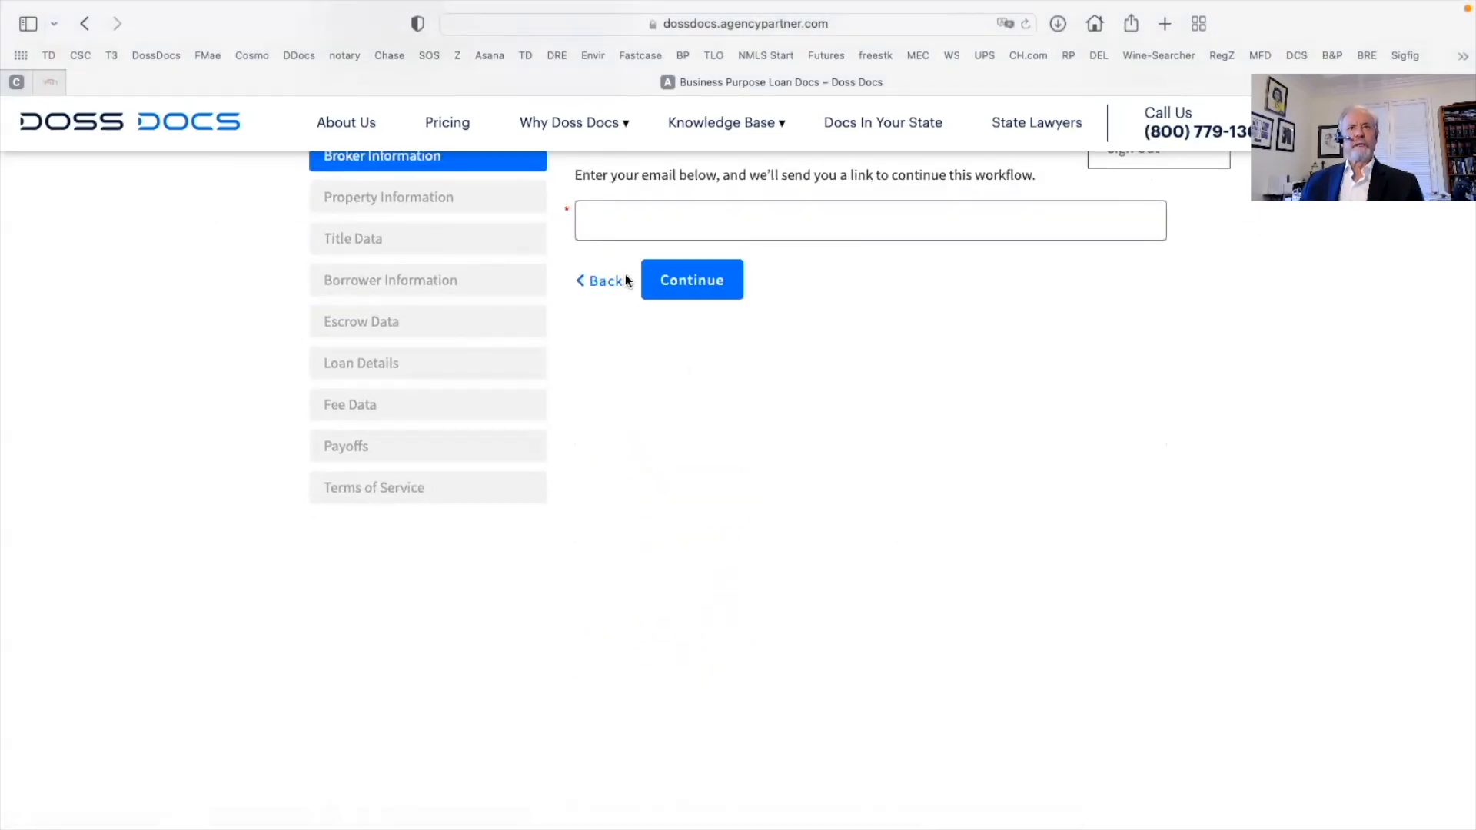
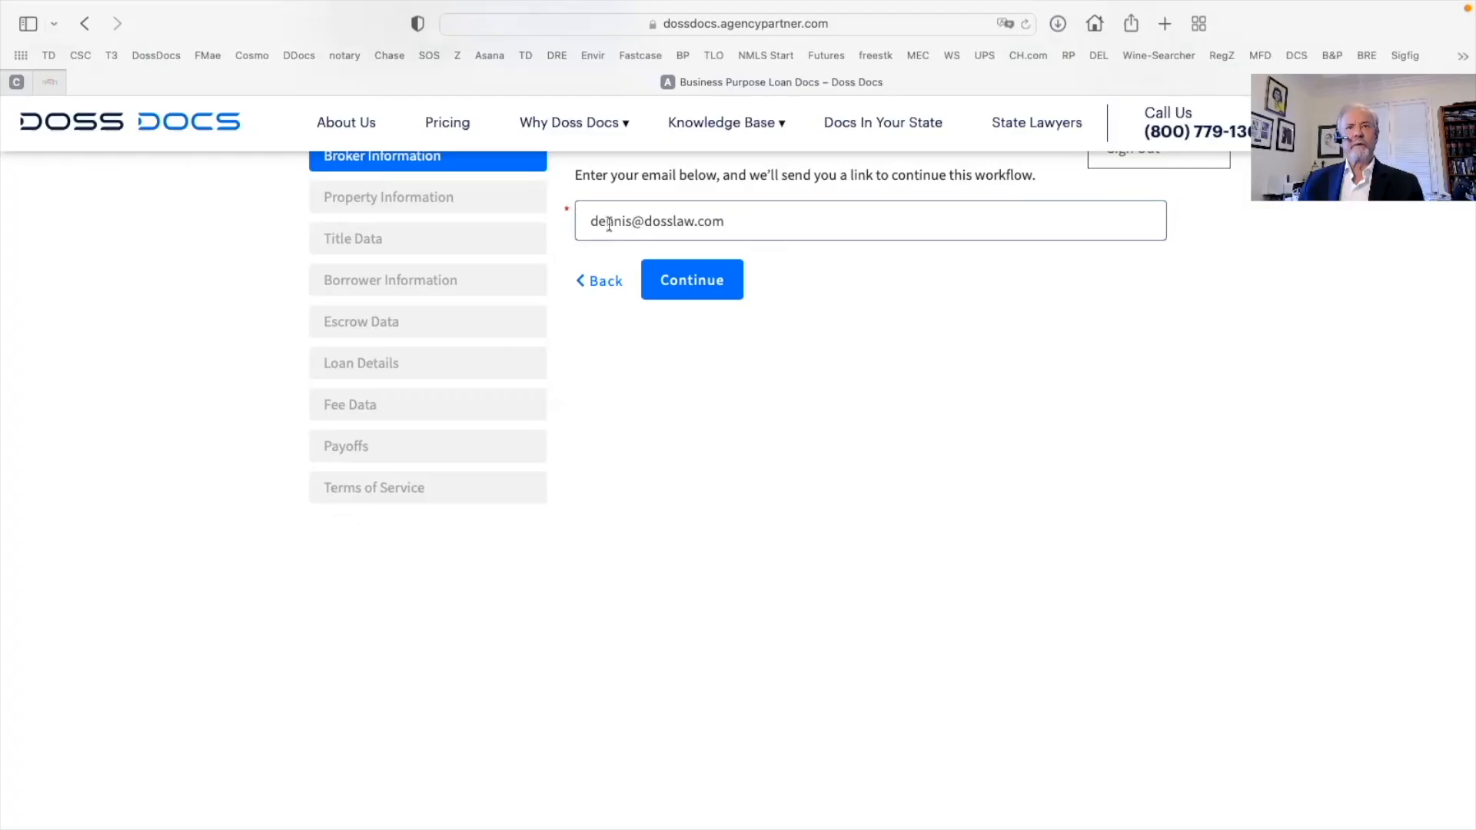
pyautogui.click(676, 277)
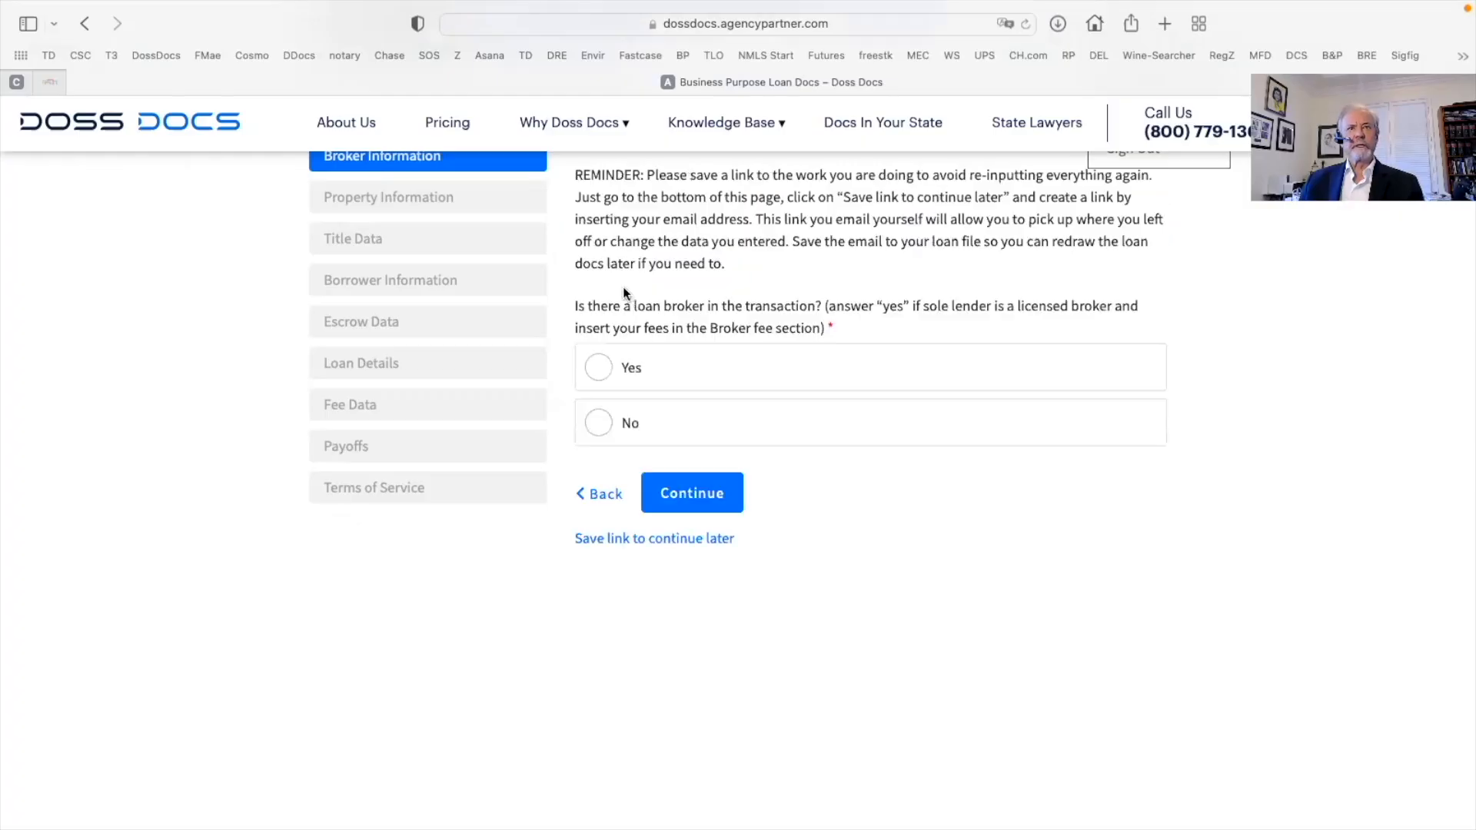
# Answer Yes to having a loan broker and paste the broker name Dawson Finance, Inc
pyautogui.click(600, 369)
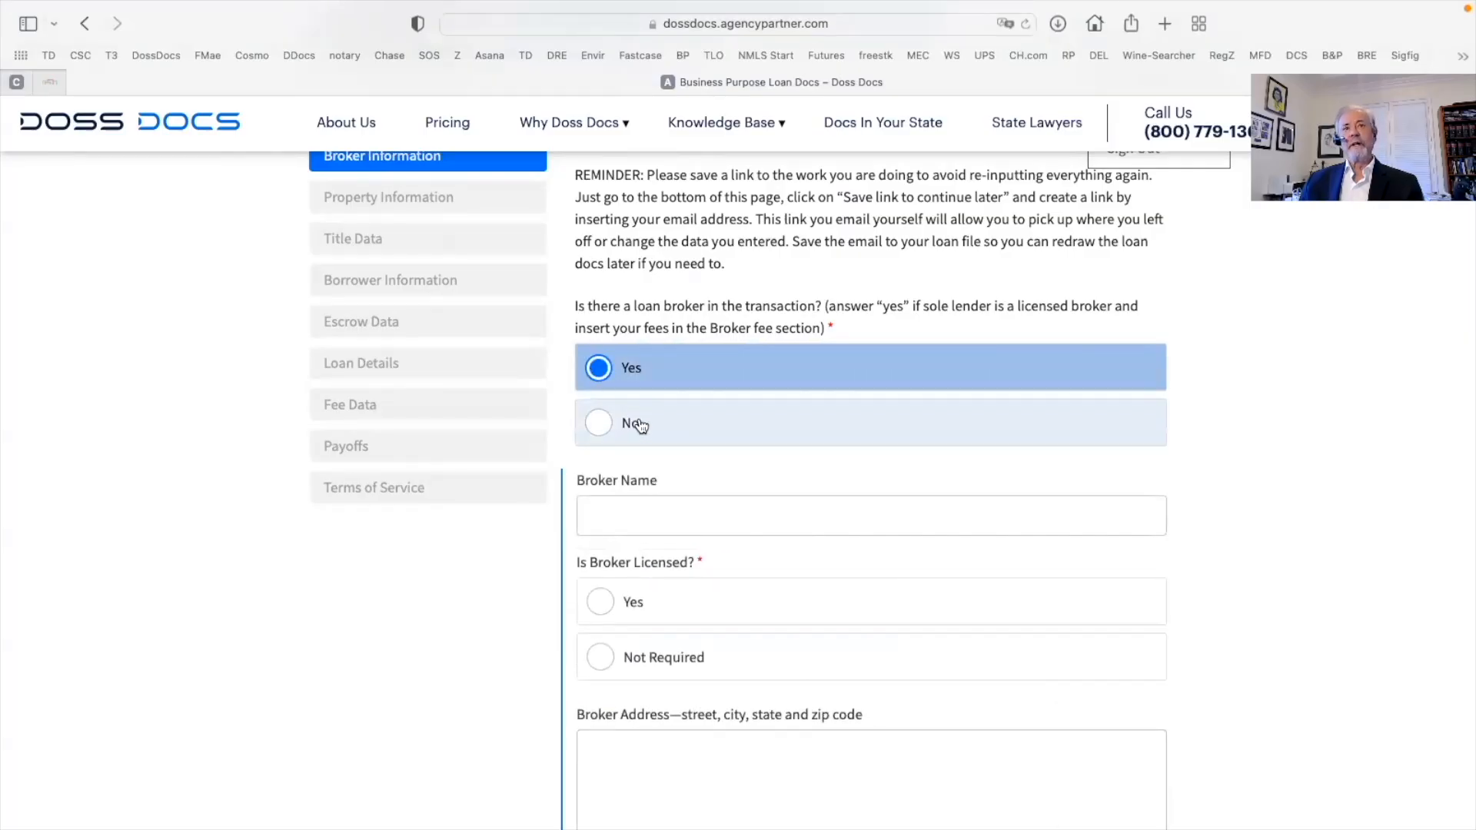
pyautogui.click(596, 424)
pyautogui.click(602, 372)
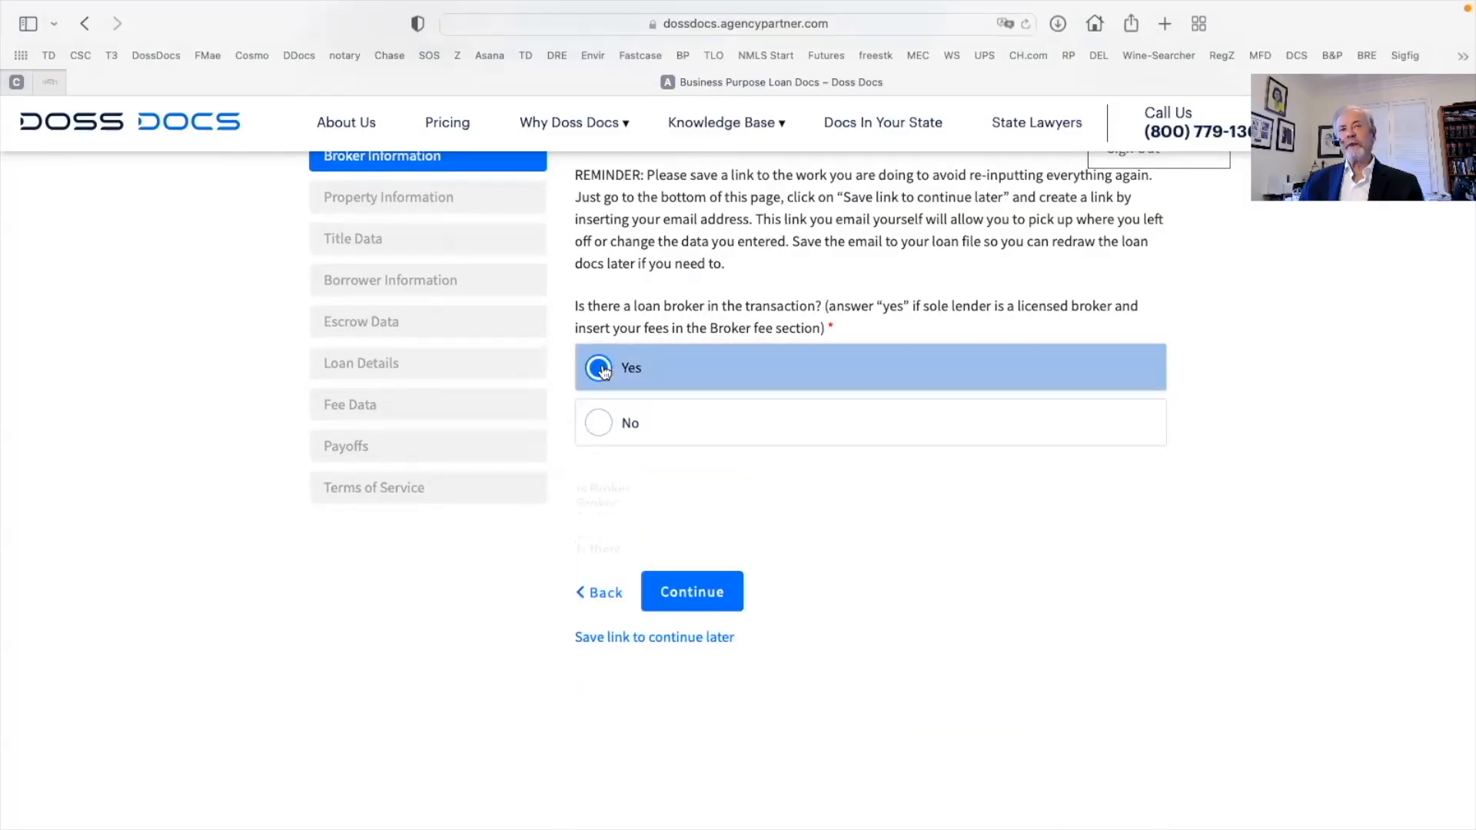
pyautogui.scroll(-3, 907, 492)
pyautogui.click(618, 408)
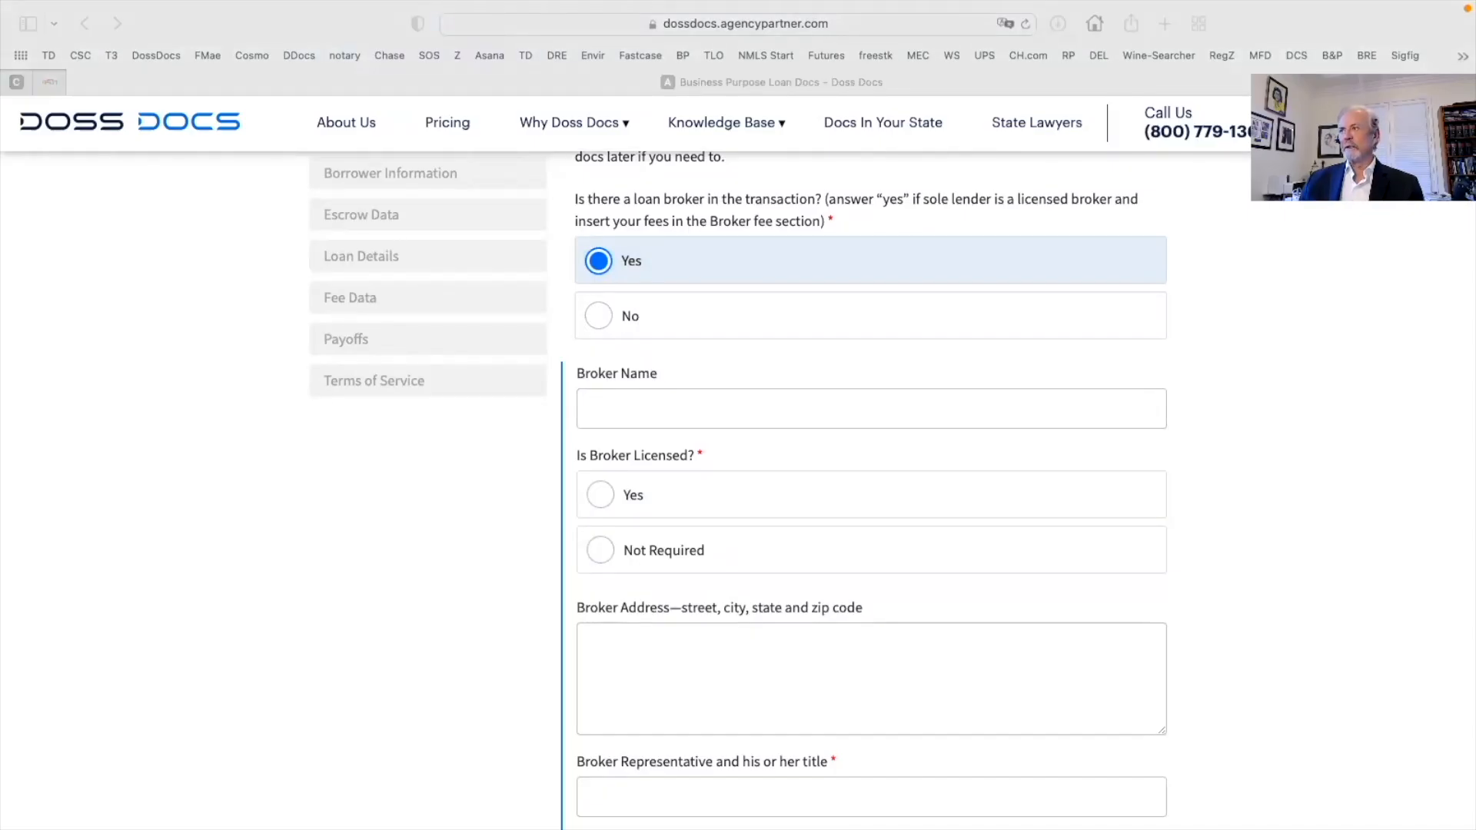
pyautogui.click(584, 402)
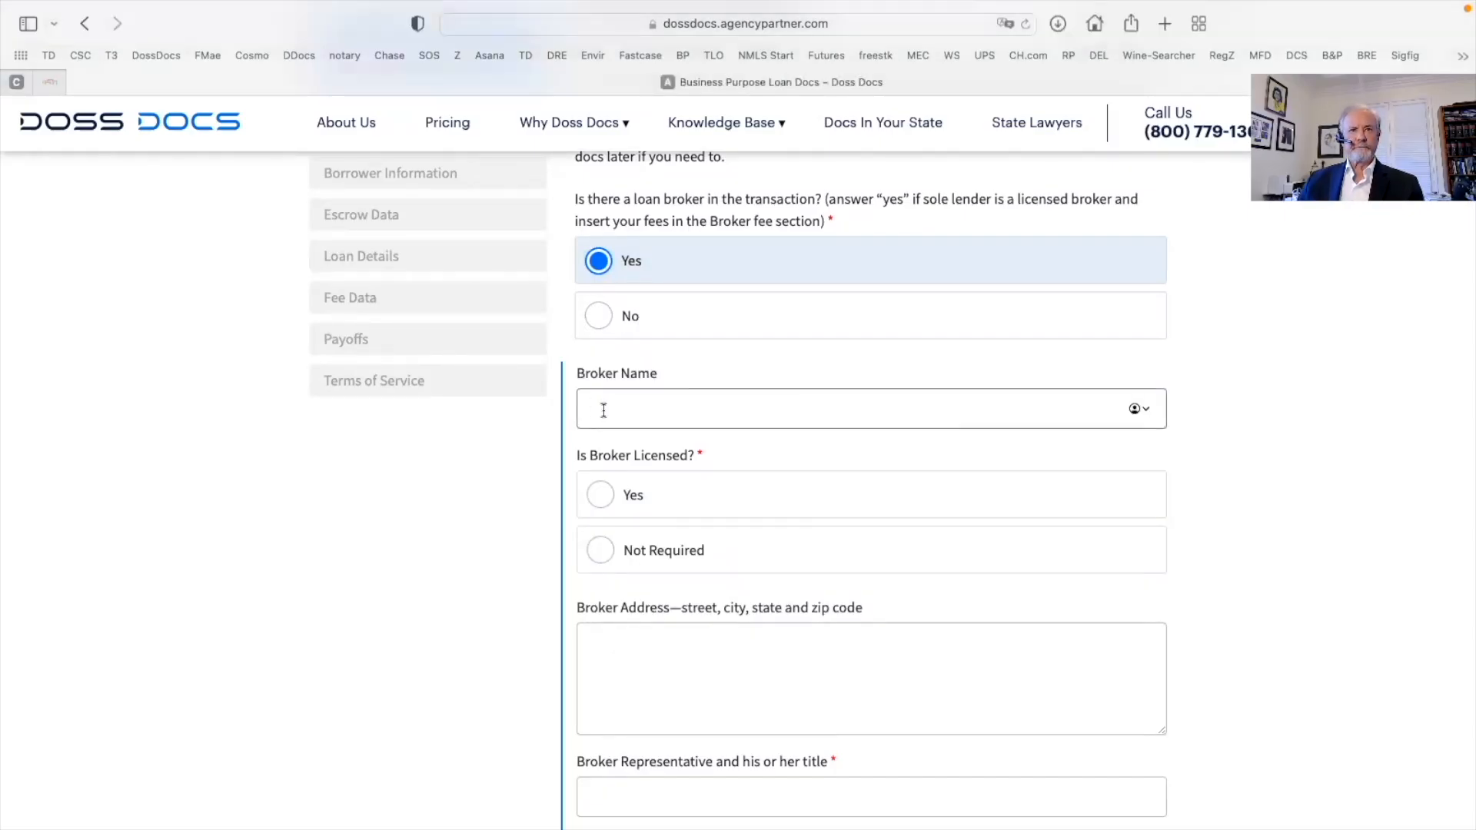
pyautogui.rightClick(603, 407)
pyautogui.click(632, 462)
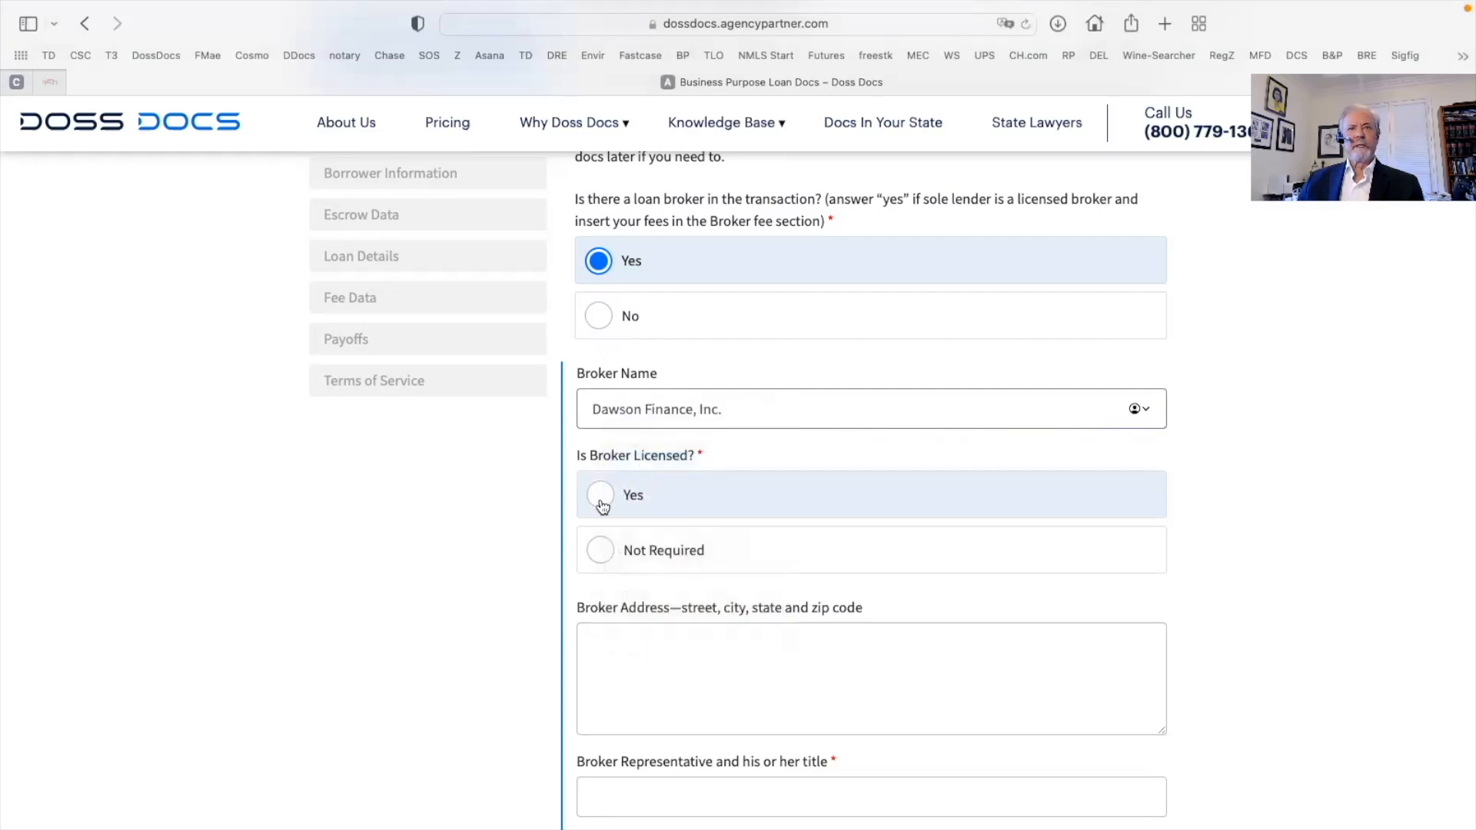
# Mark the broker as licensed with licence type California DRE Broker
pyautogui.click(615, 498)
pyautogui.scroll(-5, 720, 510)
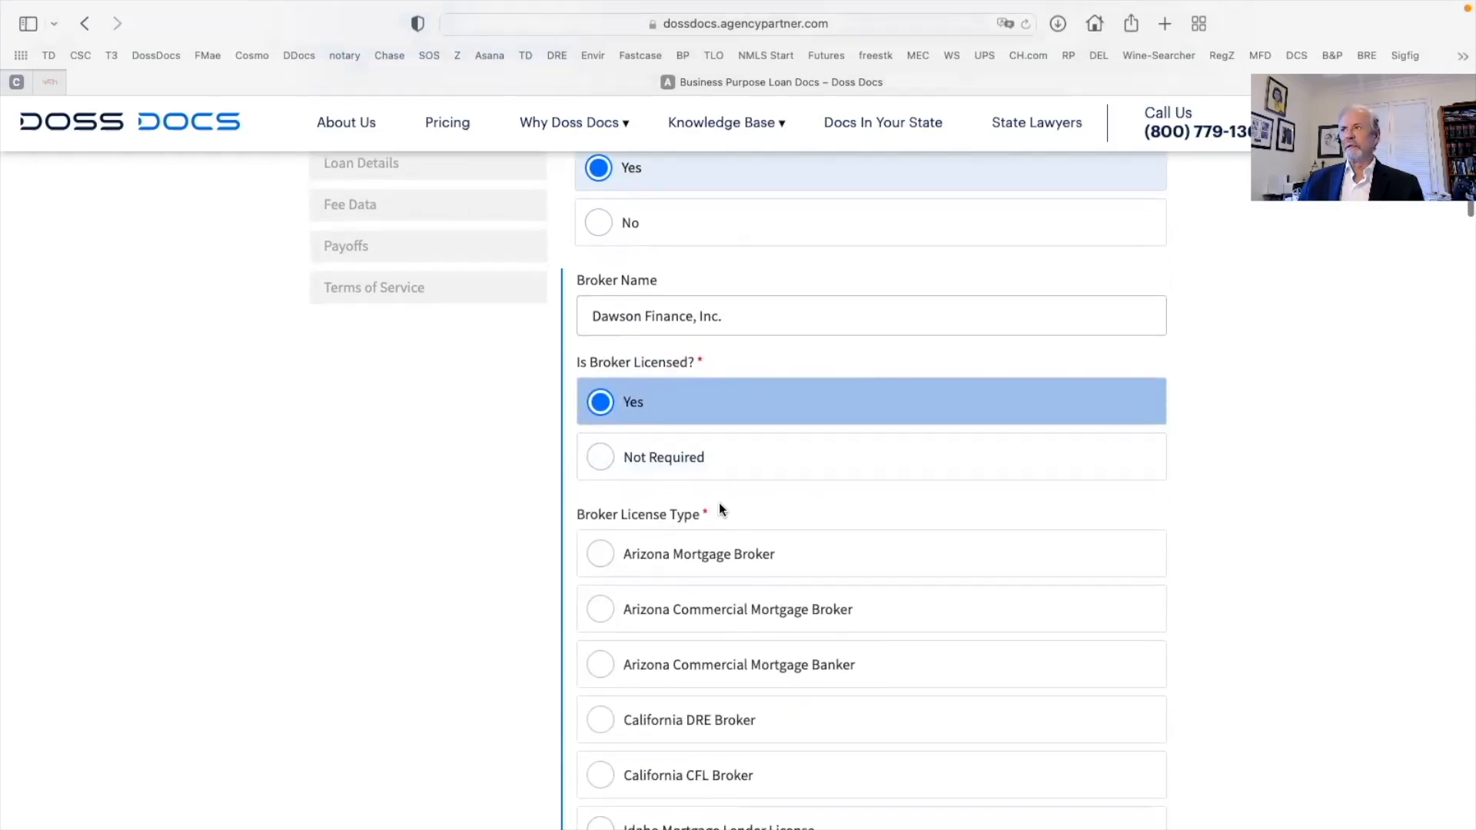
pyautogui.scroll(-5, 720, 510)
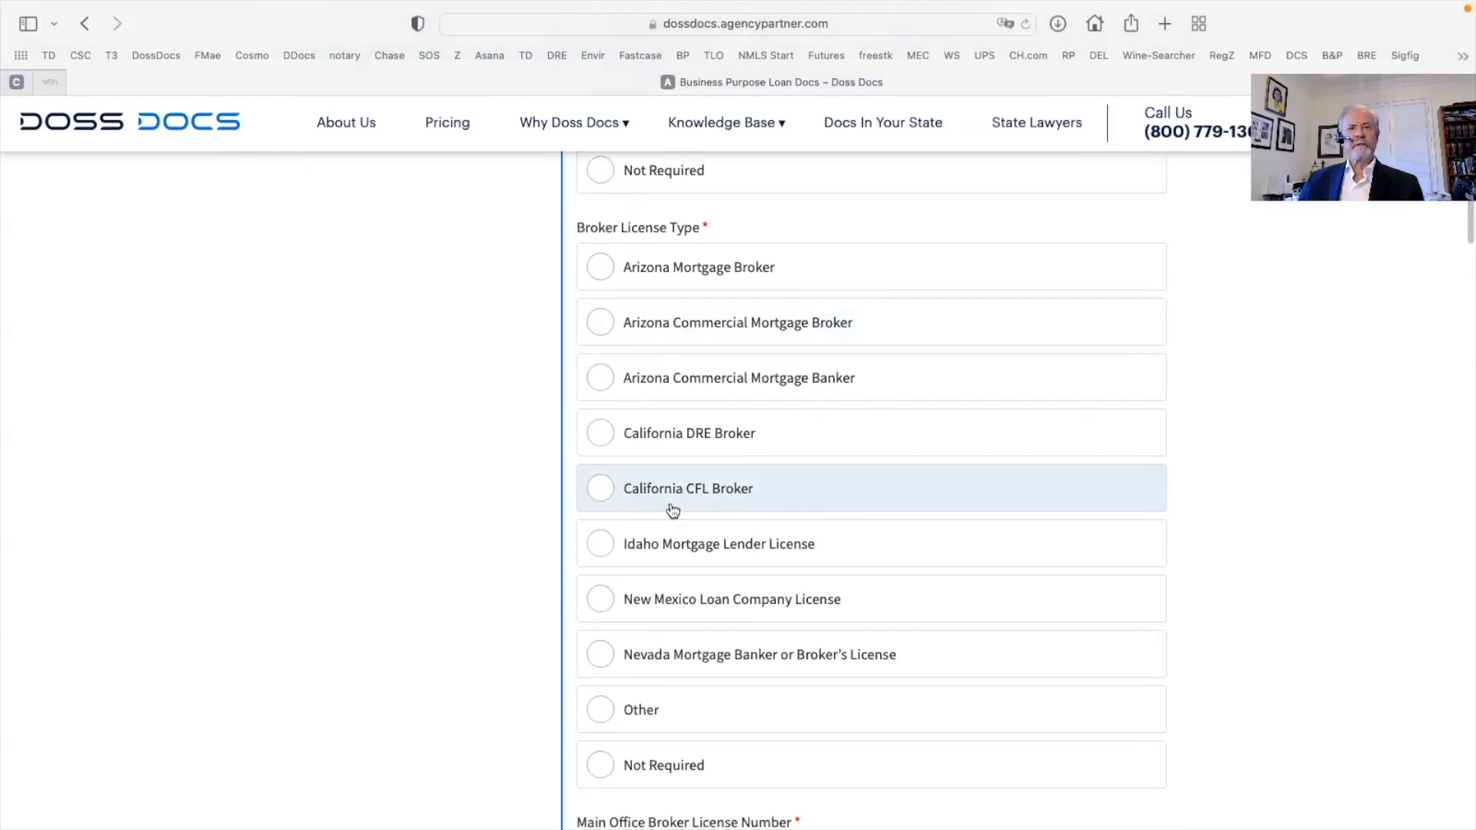
pyautogui.click(602, 445)
pyautogui.scroll(-7, 743, 552)
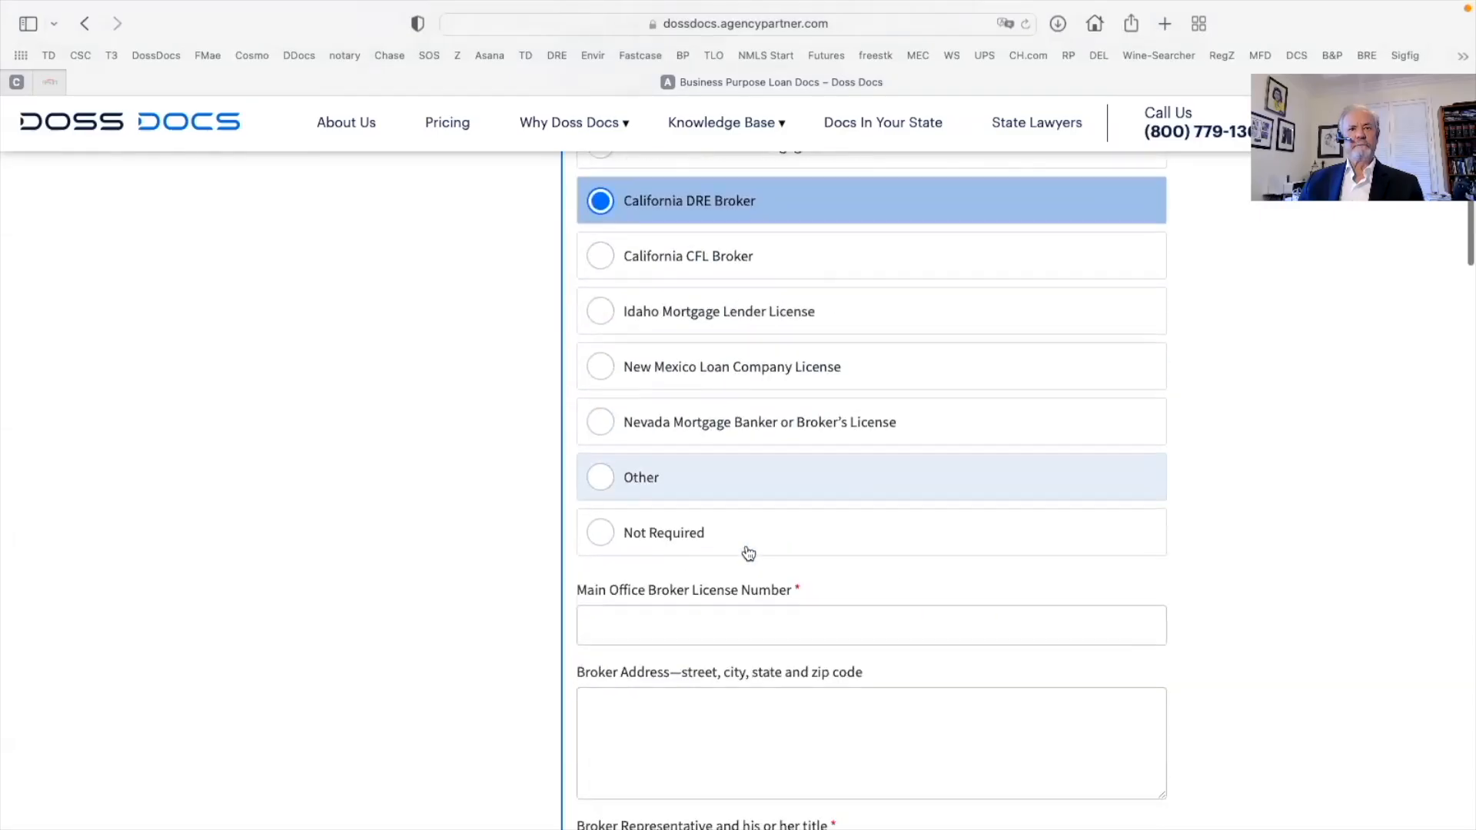
pyautogui.scroll(-3, 655, 563)
pyautogui.click(603, 482)
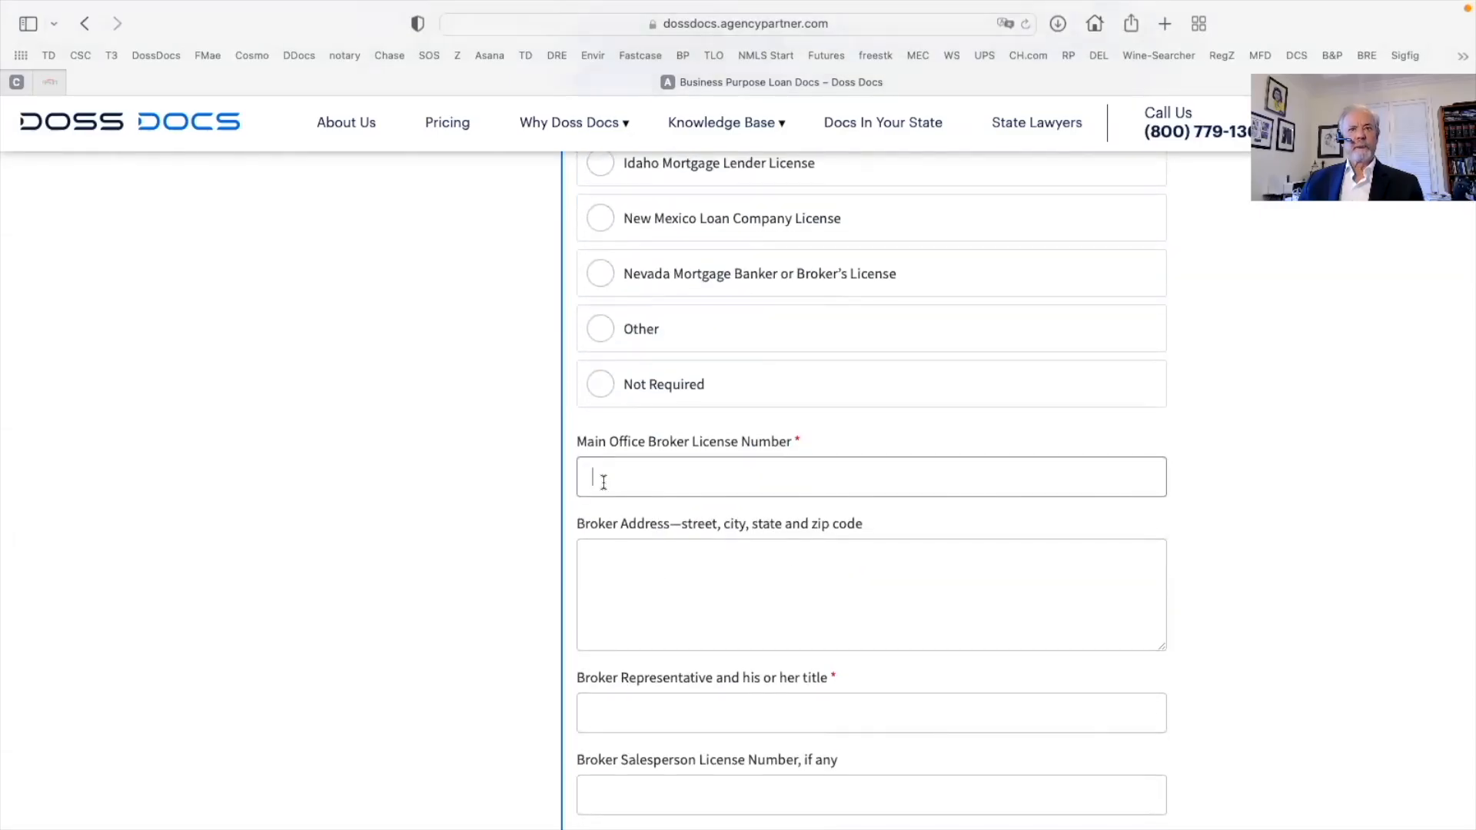
pyautogui.press('super+Tab')
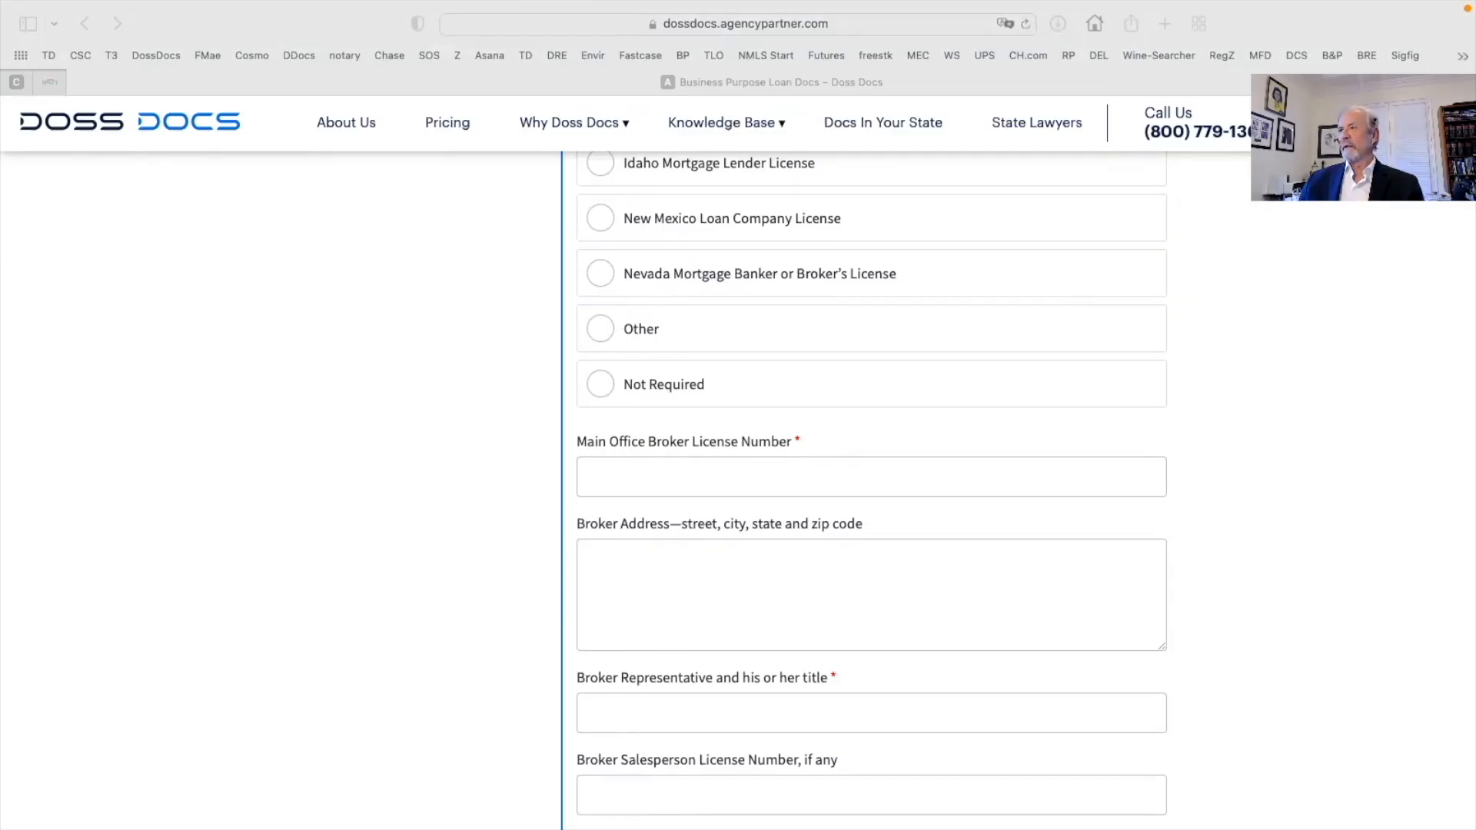
# Enter the broker's main office licence number and paste the broker's address
pyautogui.click(602, 478)
pyautogui.write('1234567')
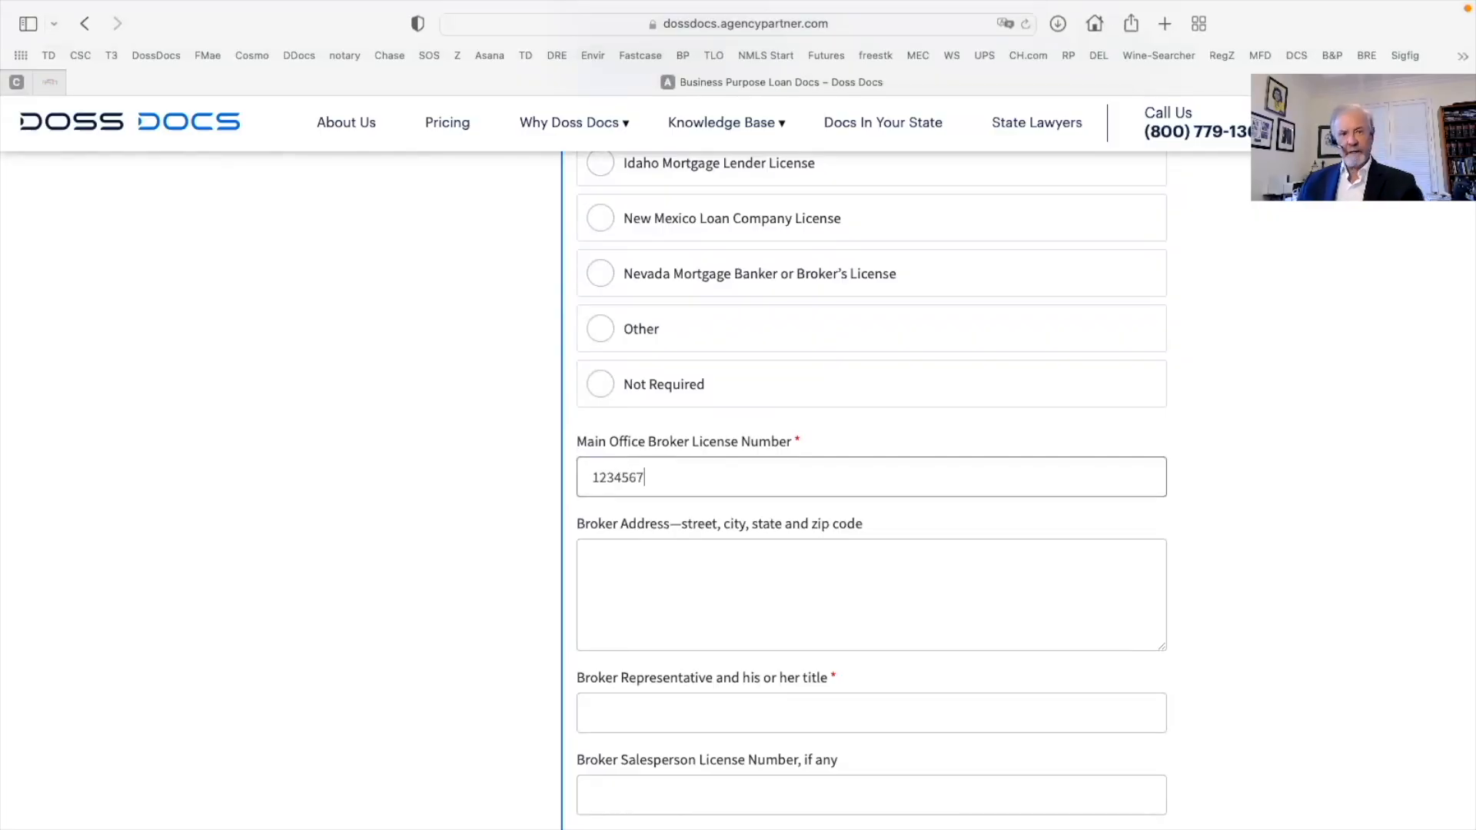
pyautogui.click(614, 569)
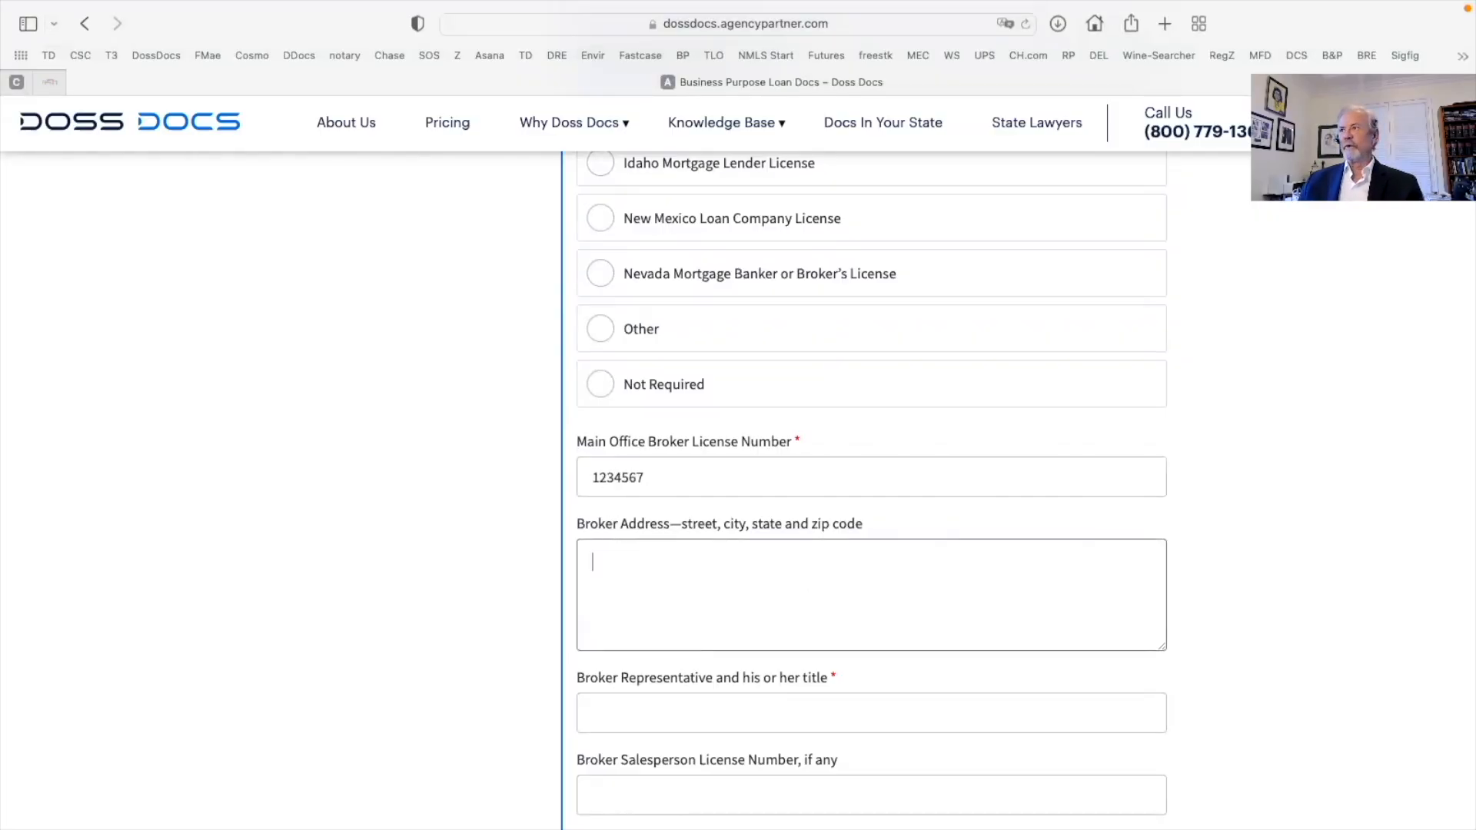
pyautogui.press('super+Tab')
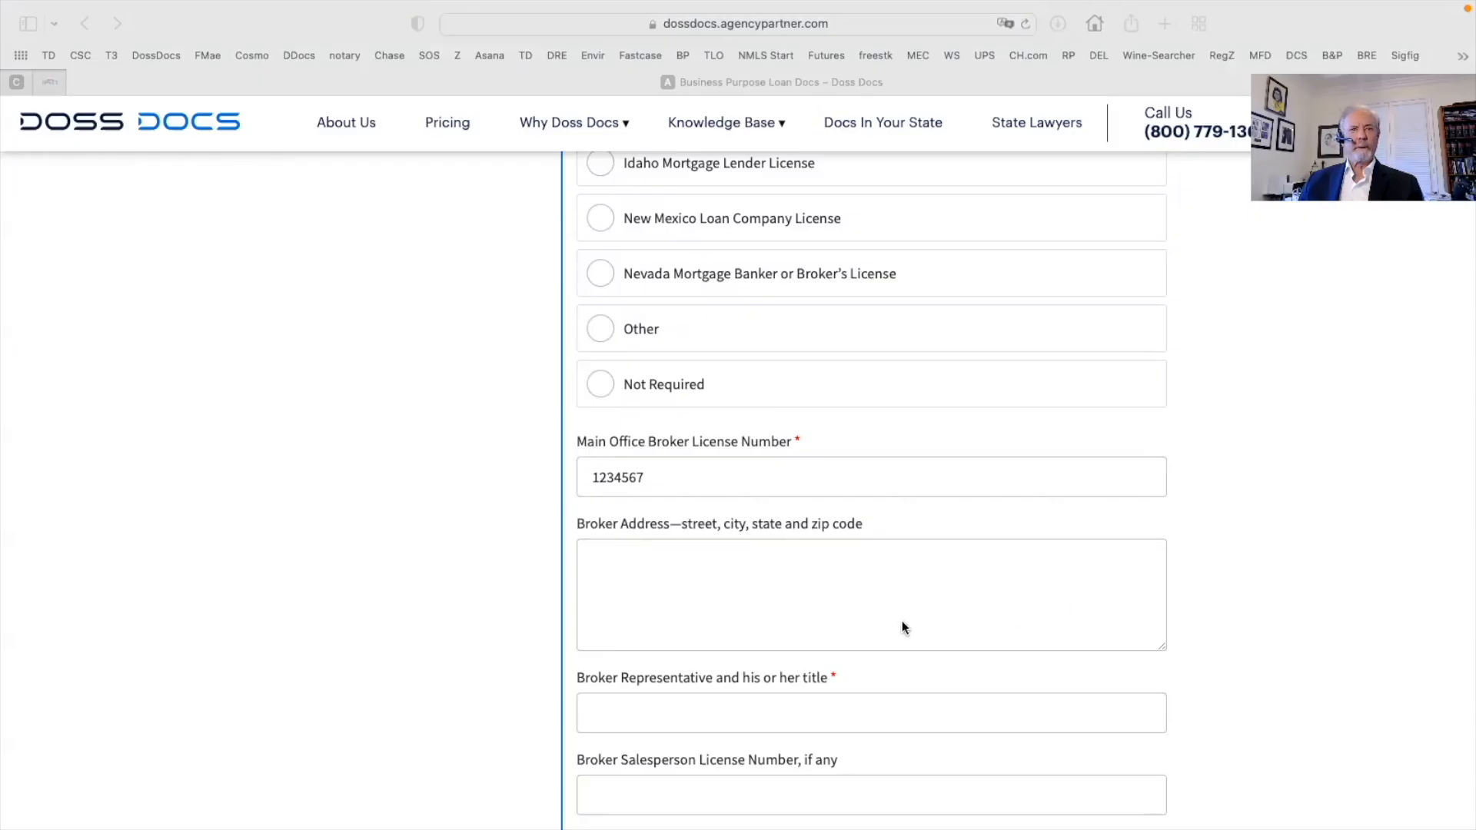
pyautogui.click(597, 551)
pyautogui.rightClick(596, 548)
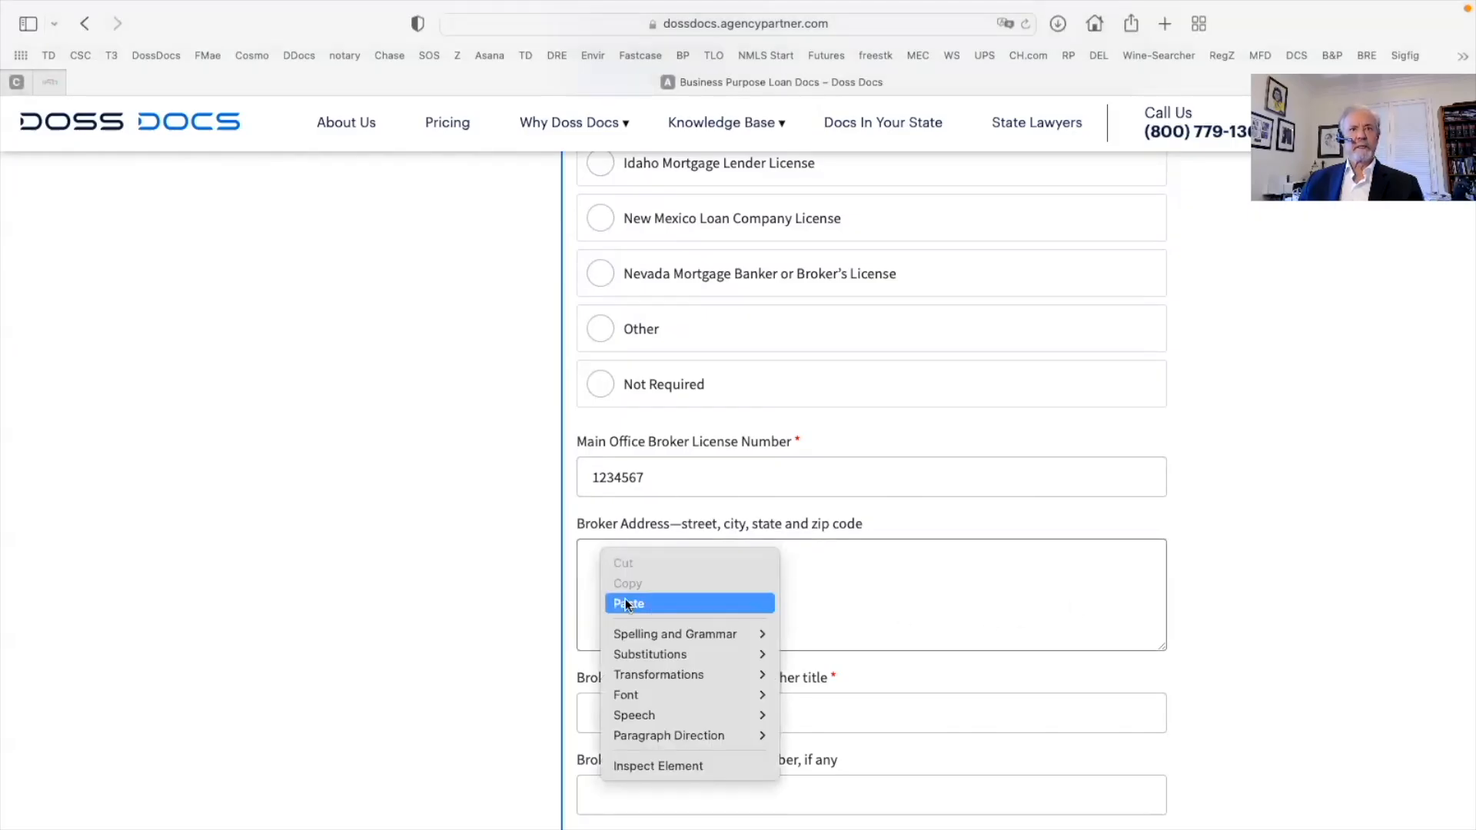
pyautogui.click(620, 599)
pyautogui.scroll(-1, 709, 606)
pyautogui.click(654, 445)
pyautogui.scroll(-4, 657, 527)
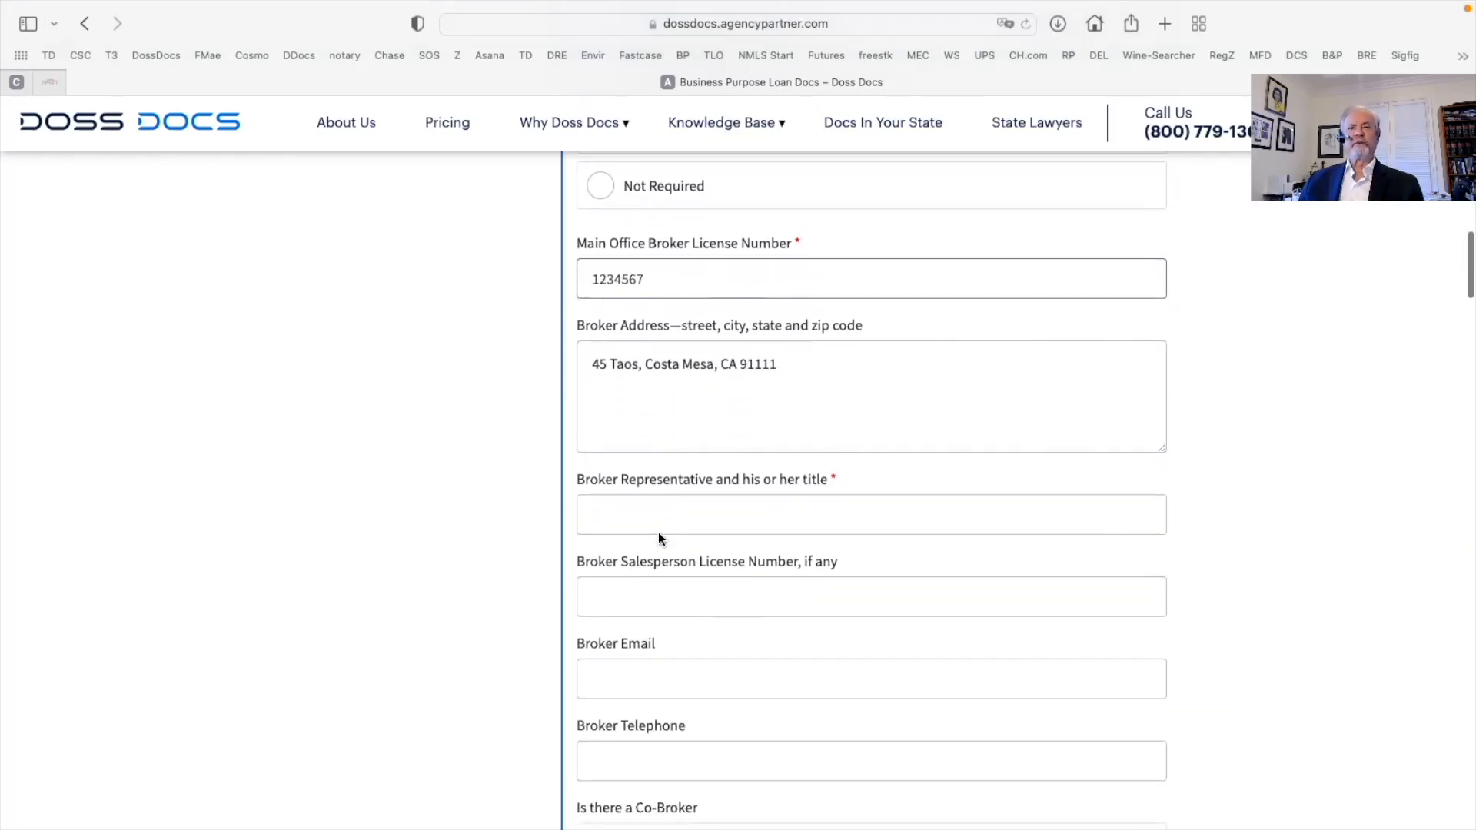
# Enter the broker representative with title Lender's Agent and salesperson licence, choose no co-broker, and submit
pyautogui.click(607, 505)
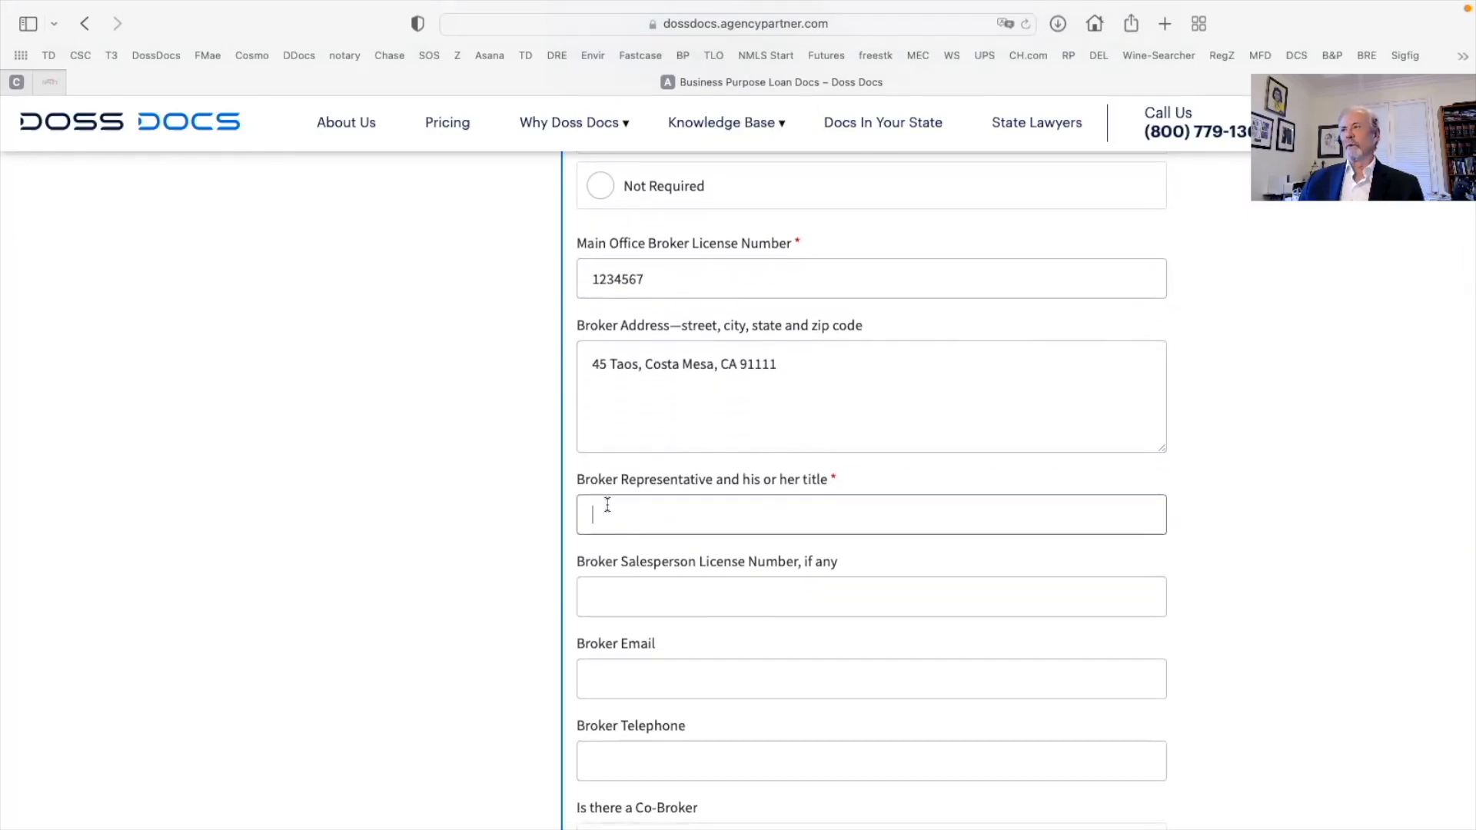
pyautogui.press('Tab')
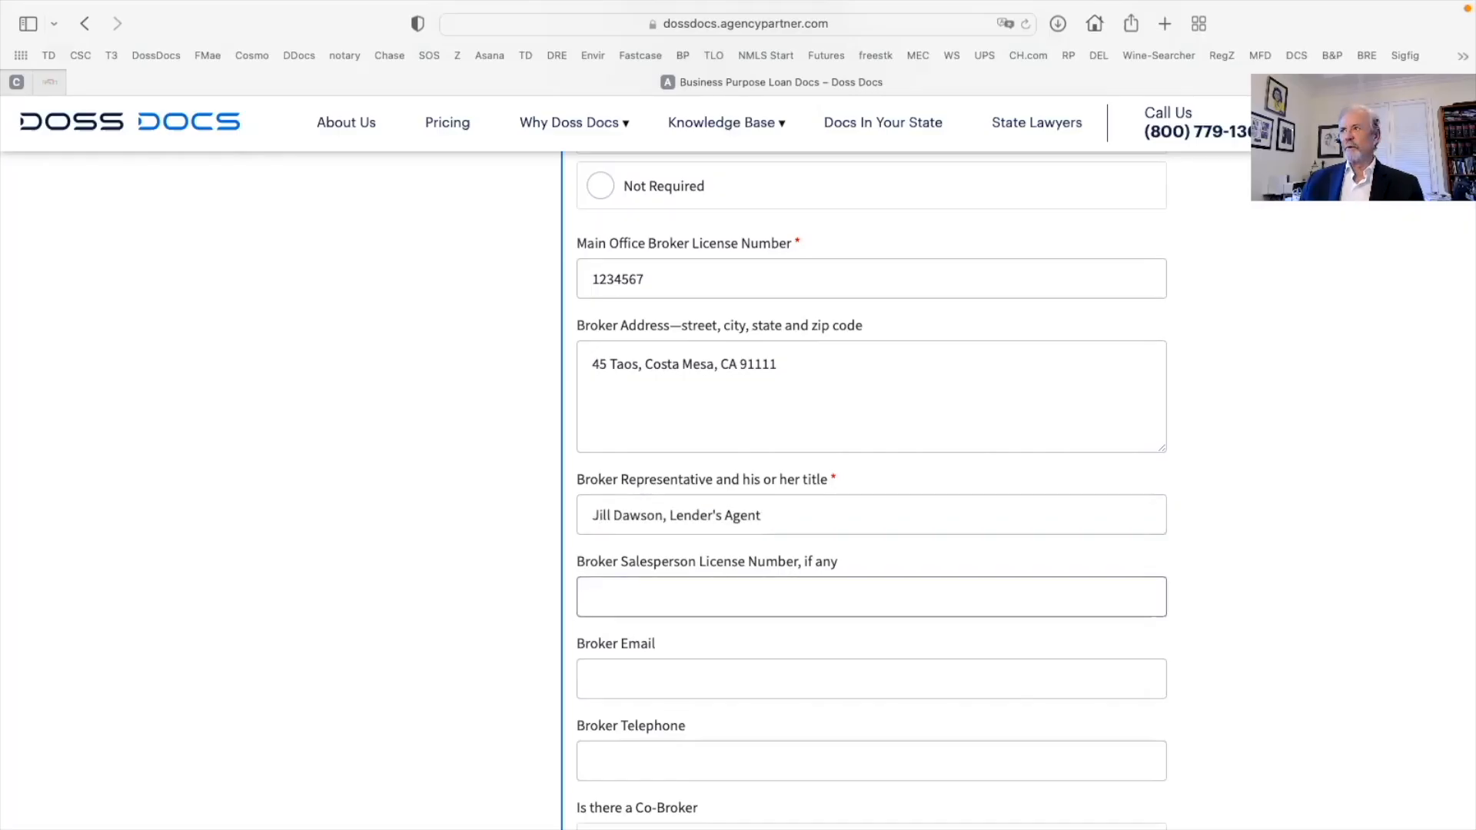
pyautogui.write('11111111')
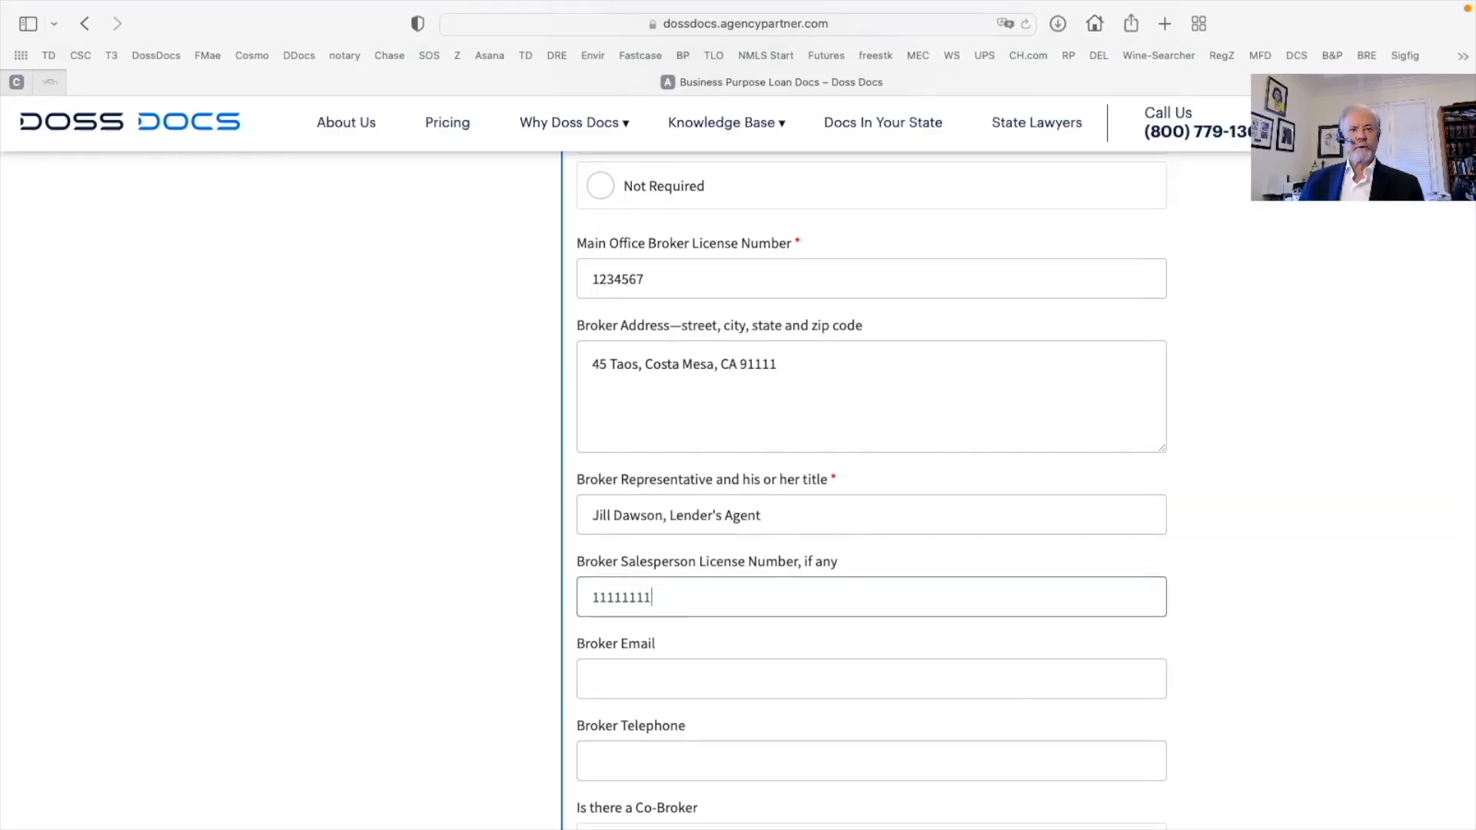
pyautogui.scroll(-5, 804, 474)
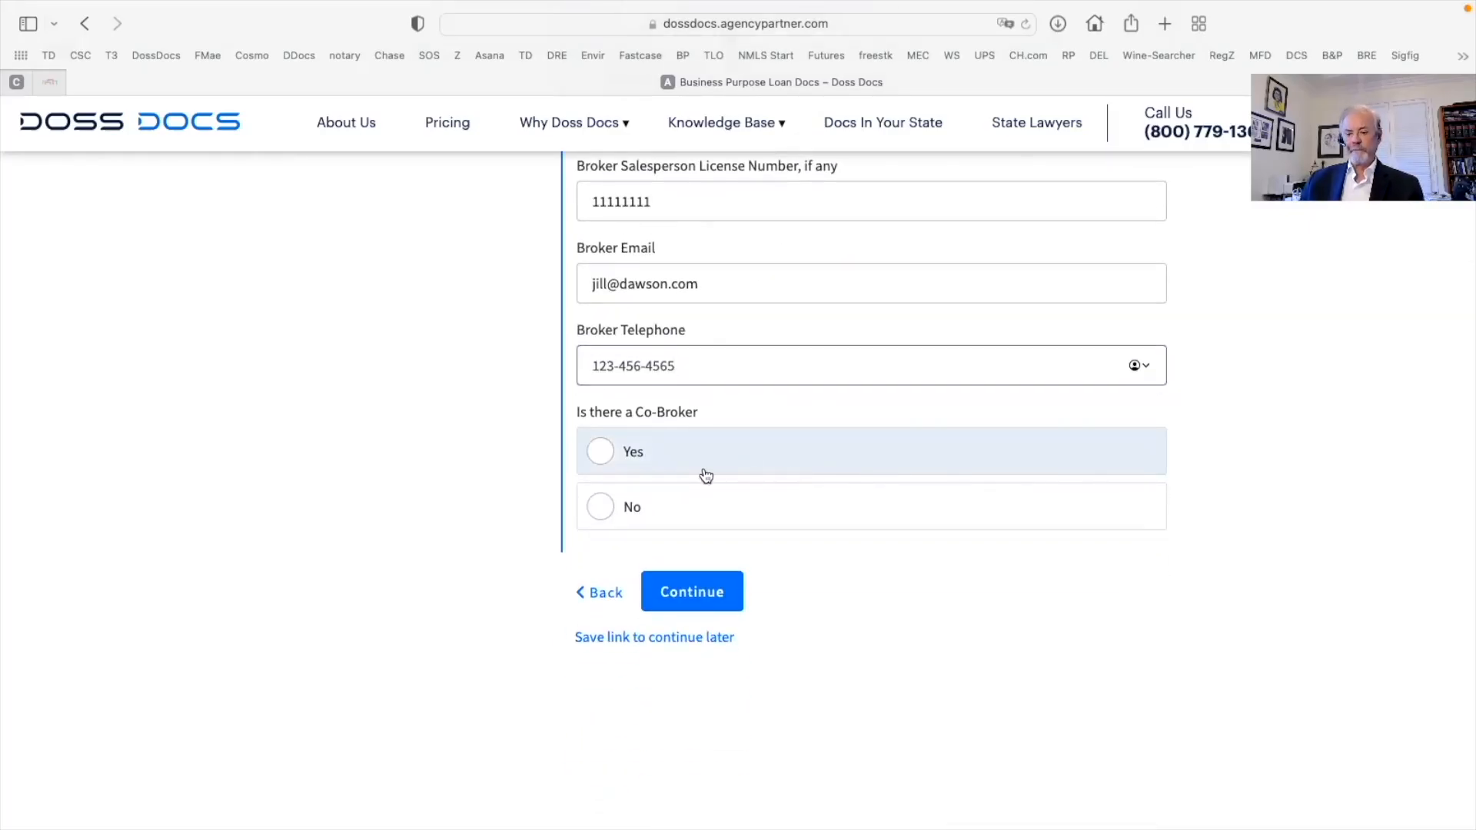
pyautogui.click(840, 514)
pyautogui.click(696, 596)
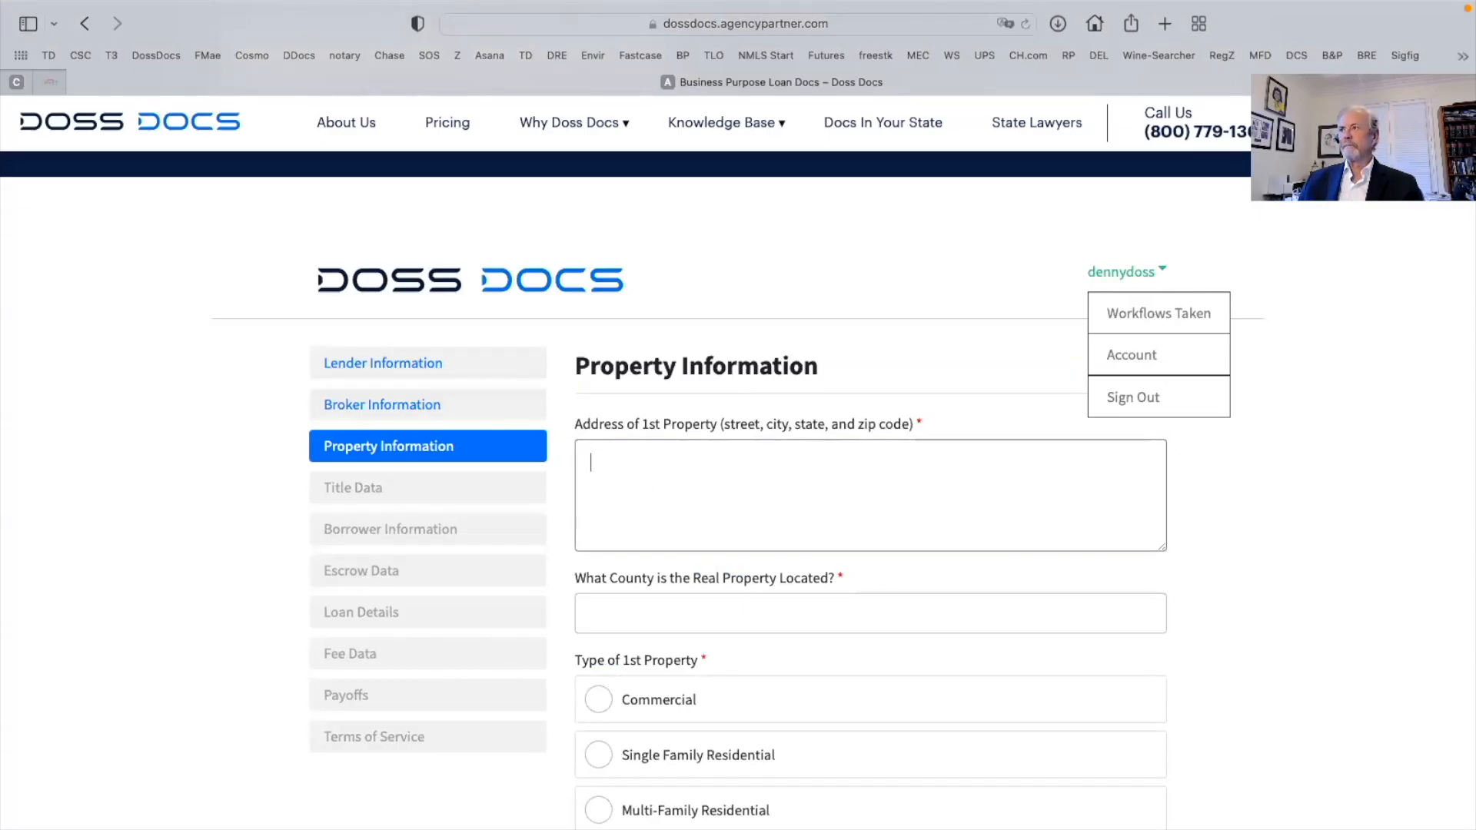
# Paste the property address, enter county Orange, and choose Single Family Residential
pyautogui.press('super+Tab')
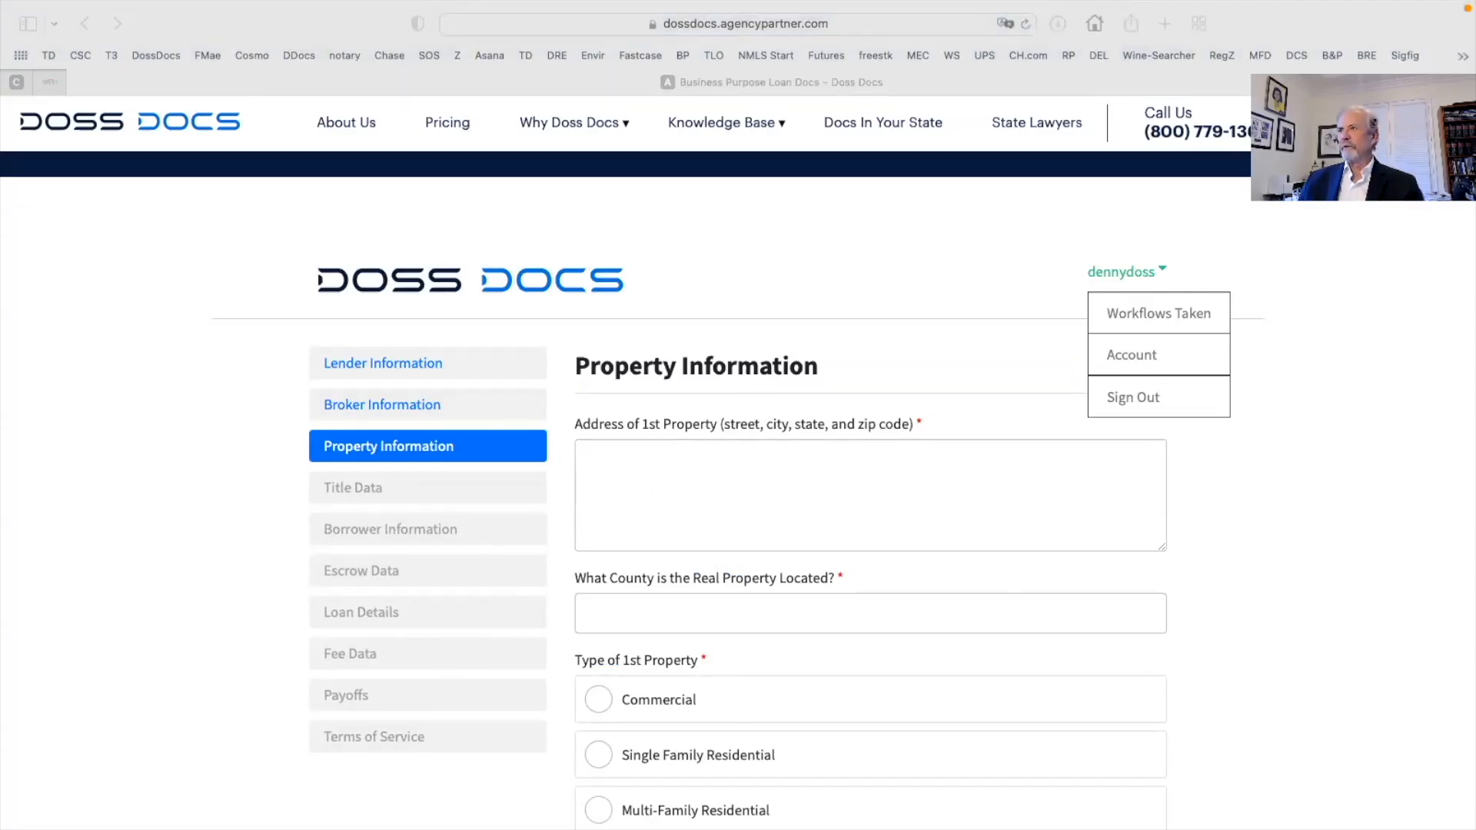
pyautogui.click(594, 454)
pyautogui.rightClick(596, 454)
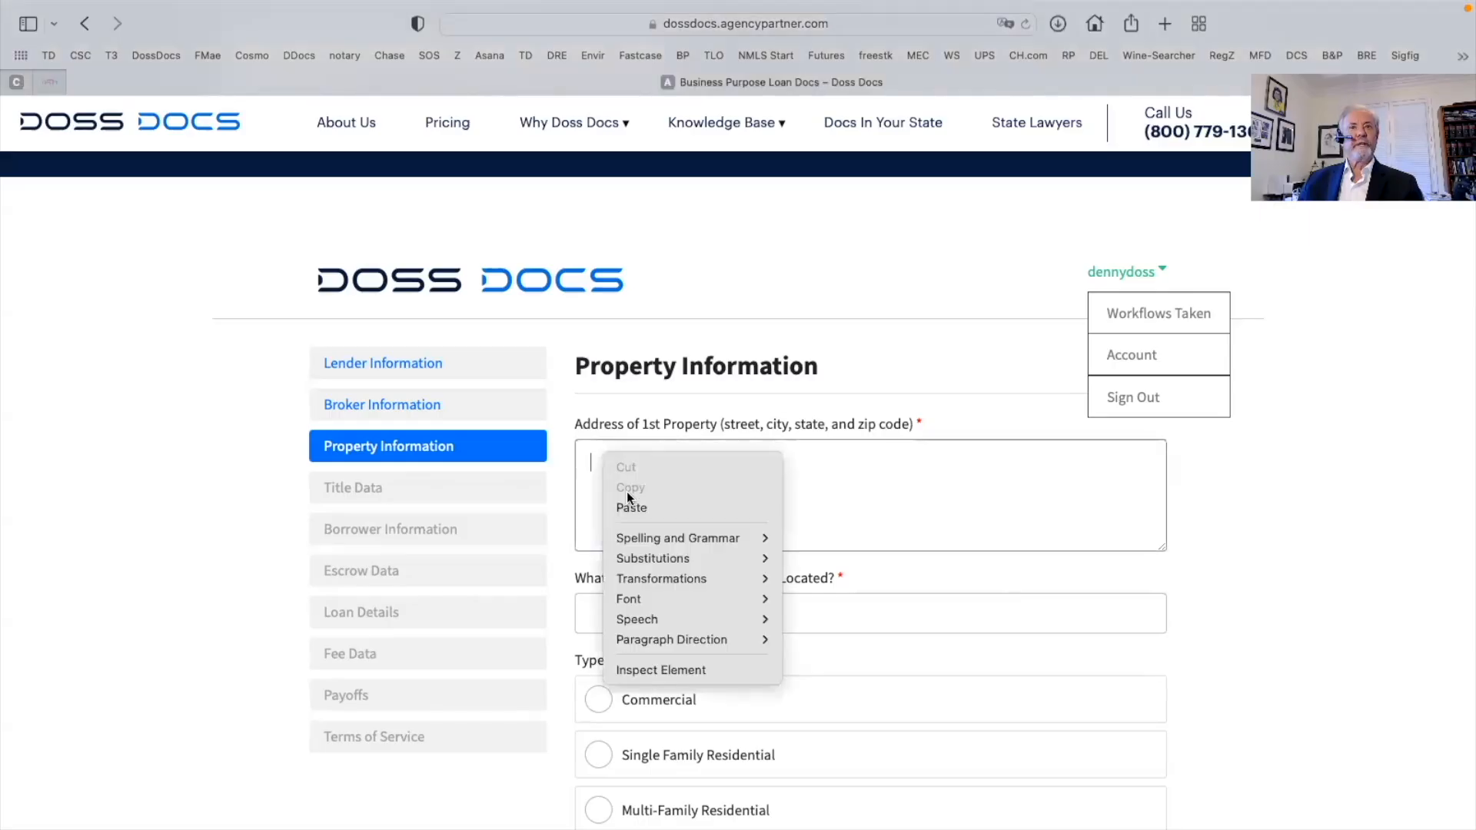
pyautogui.click(633, 508)
pyautogui.scroll(-2, 602, 463)
pyautogui.click(602, 463)
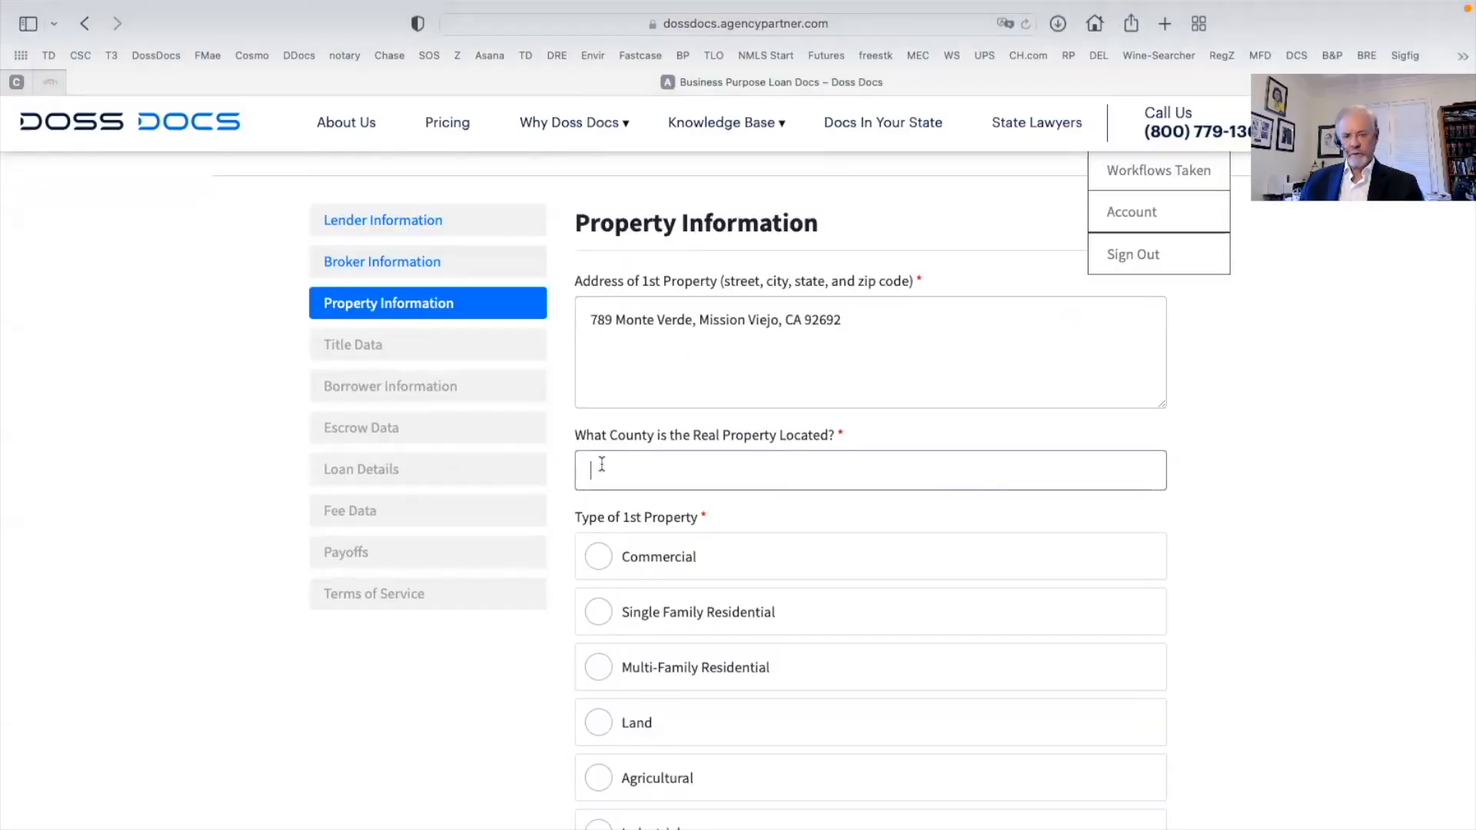
pyautogui.write('Orange')
pyautogui.scroll(-3, 1015, 563)
pyautogui.click(603, 519)
# Paste the legal description, answer No to owner-occupied, and answer the second-property question
pyautogui.press('Tab')
pyautogui.rightClick(593, 501)
pyautogui.click(628, 561)
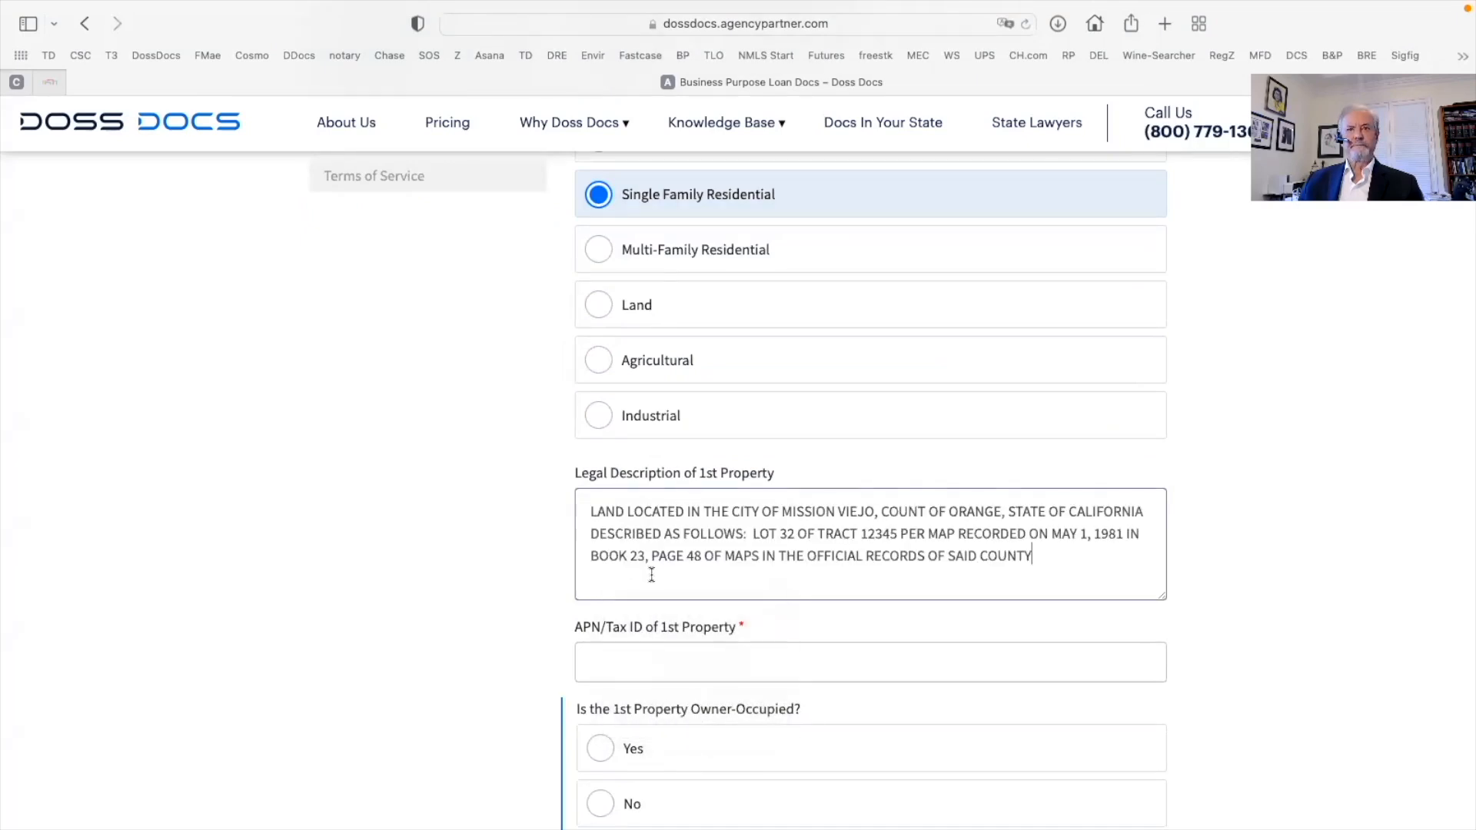
pyautogui.scroll(-2, 651, 575)
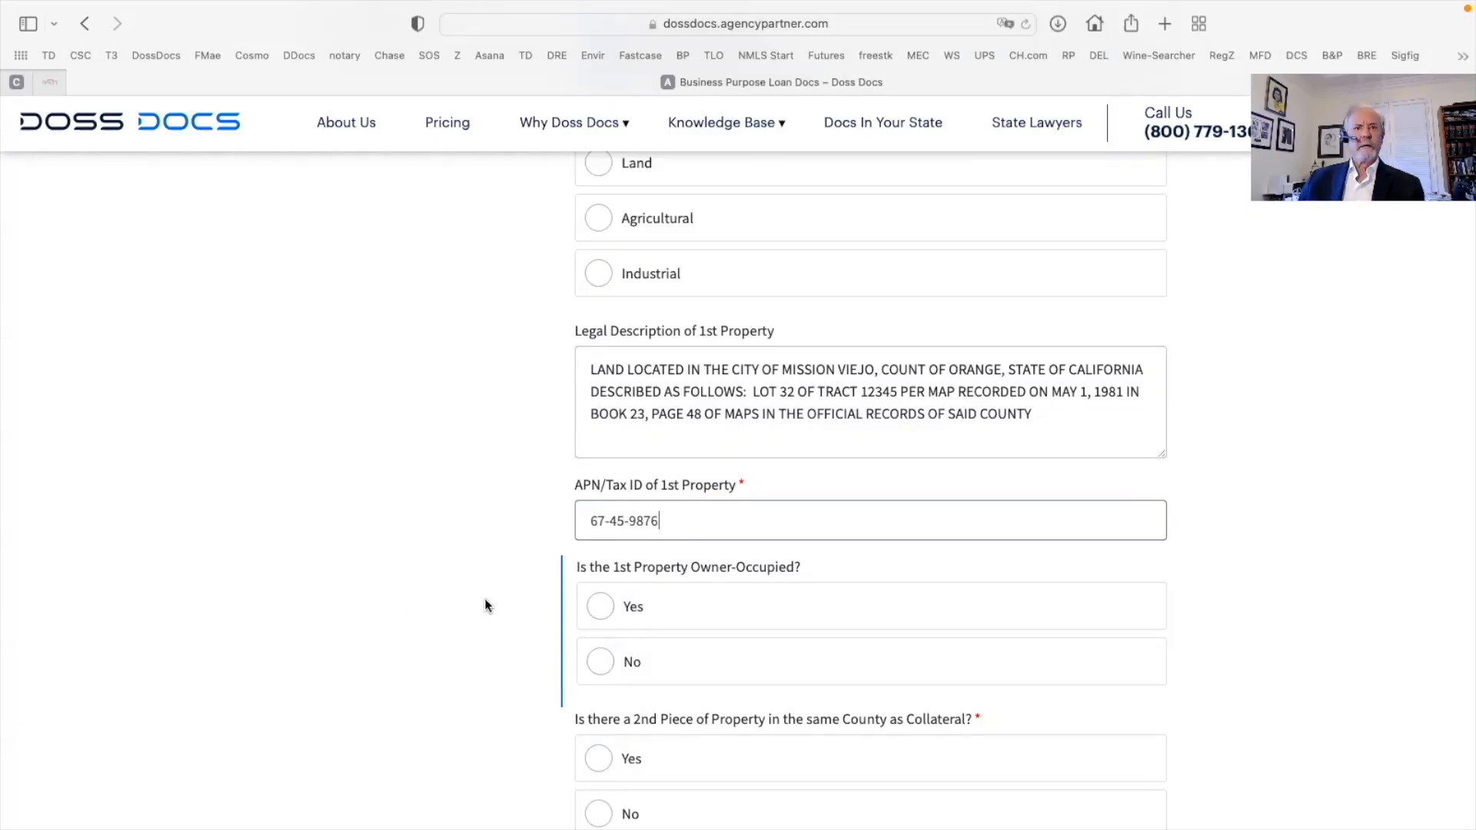
pyautogui.scroll(-1, 670, 604)
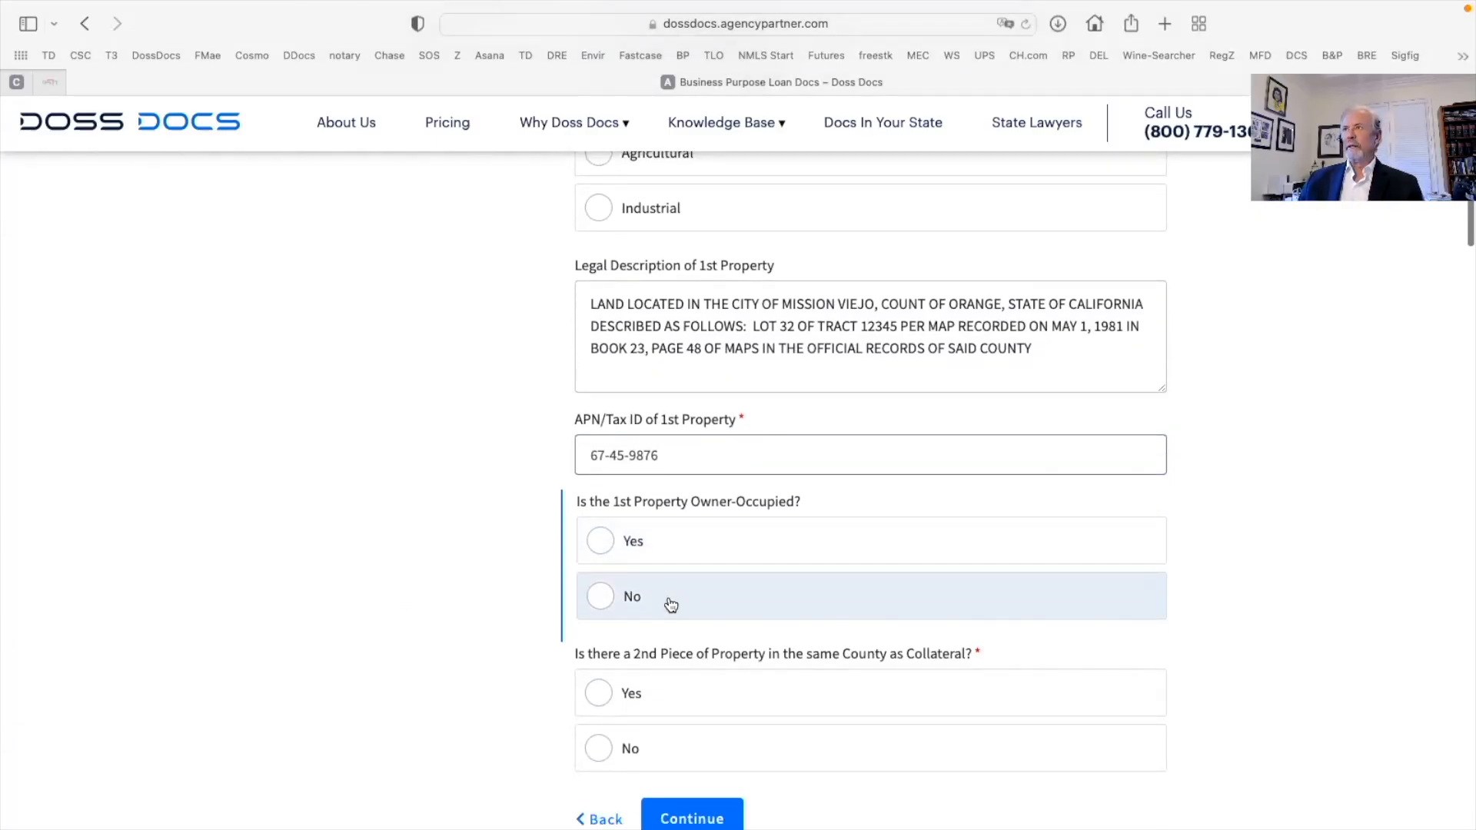
pyautogui.click(601, 596)
pyautogui.scroll(-2, 899, 586)
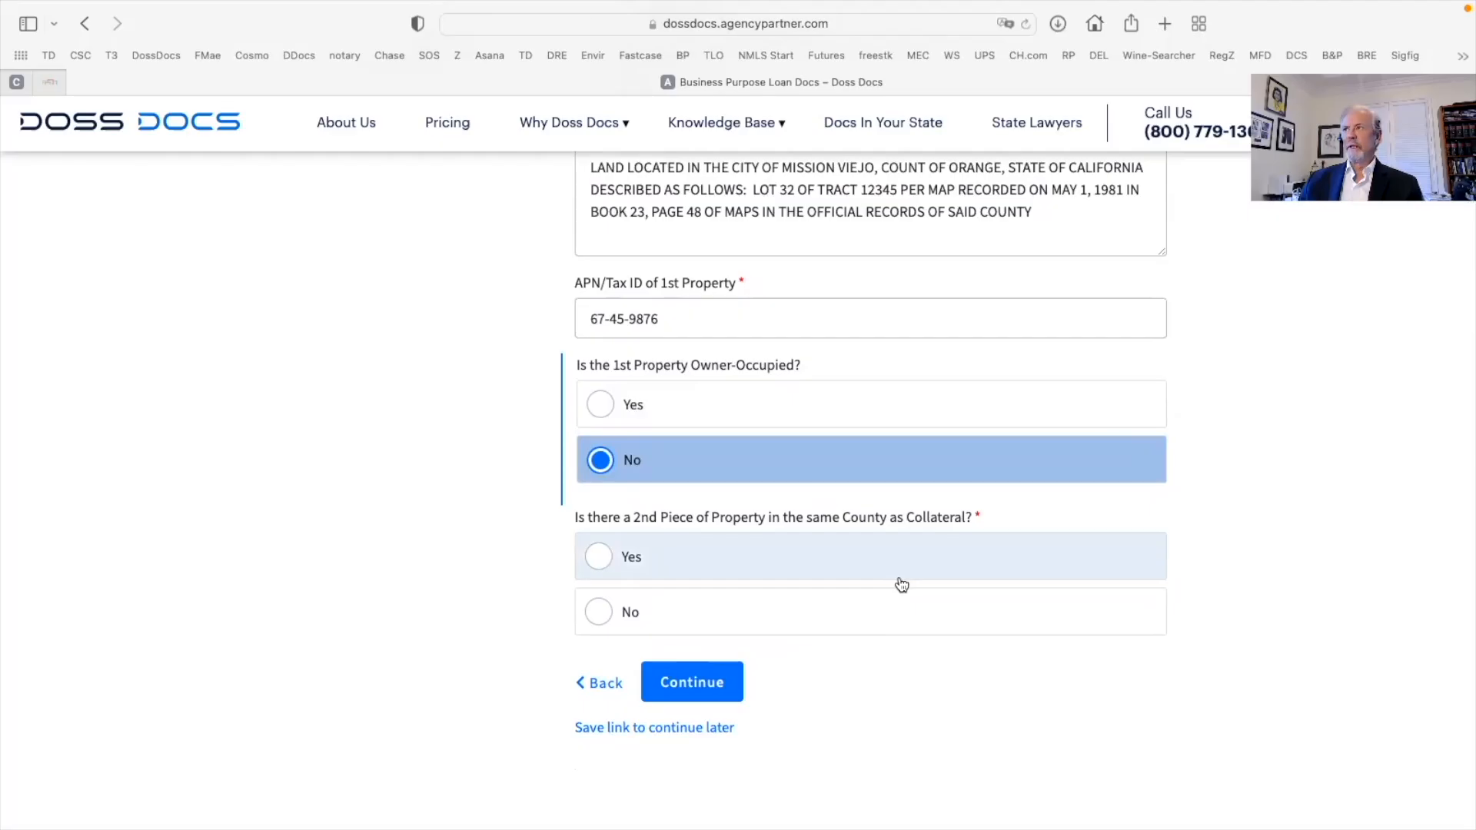
pyautogui.click(601, 612)
pyautogui.scroll(-2, 897, 614)
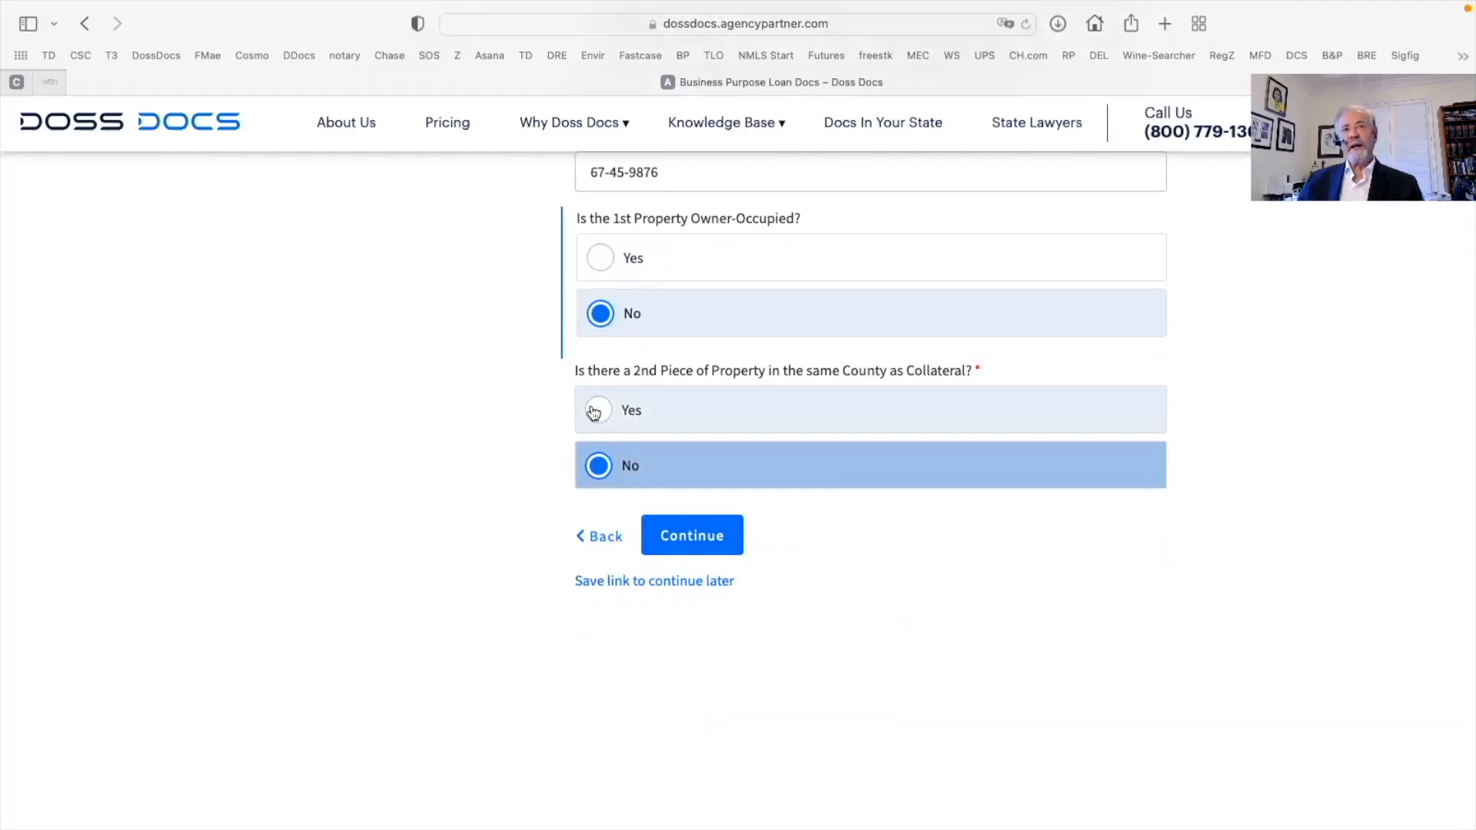
pyautogui.click(598, 411)
pyautogui.scroll(-10, 1110, 626)
pyautogui.scroll(10, 1110, 625)
# Set second property to No, then enter title company Big Title and the title officer's name
pyautogui.click(978, 626)
pyautogui.click(732, 326)
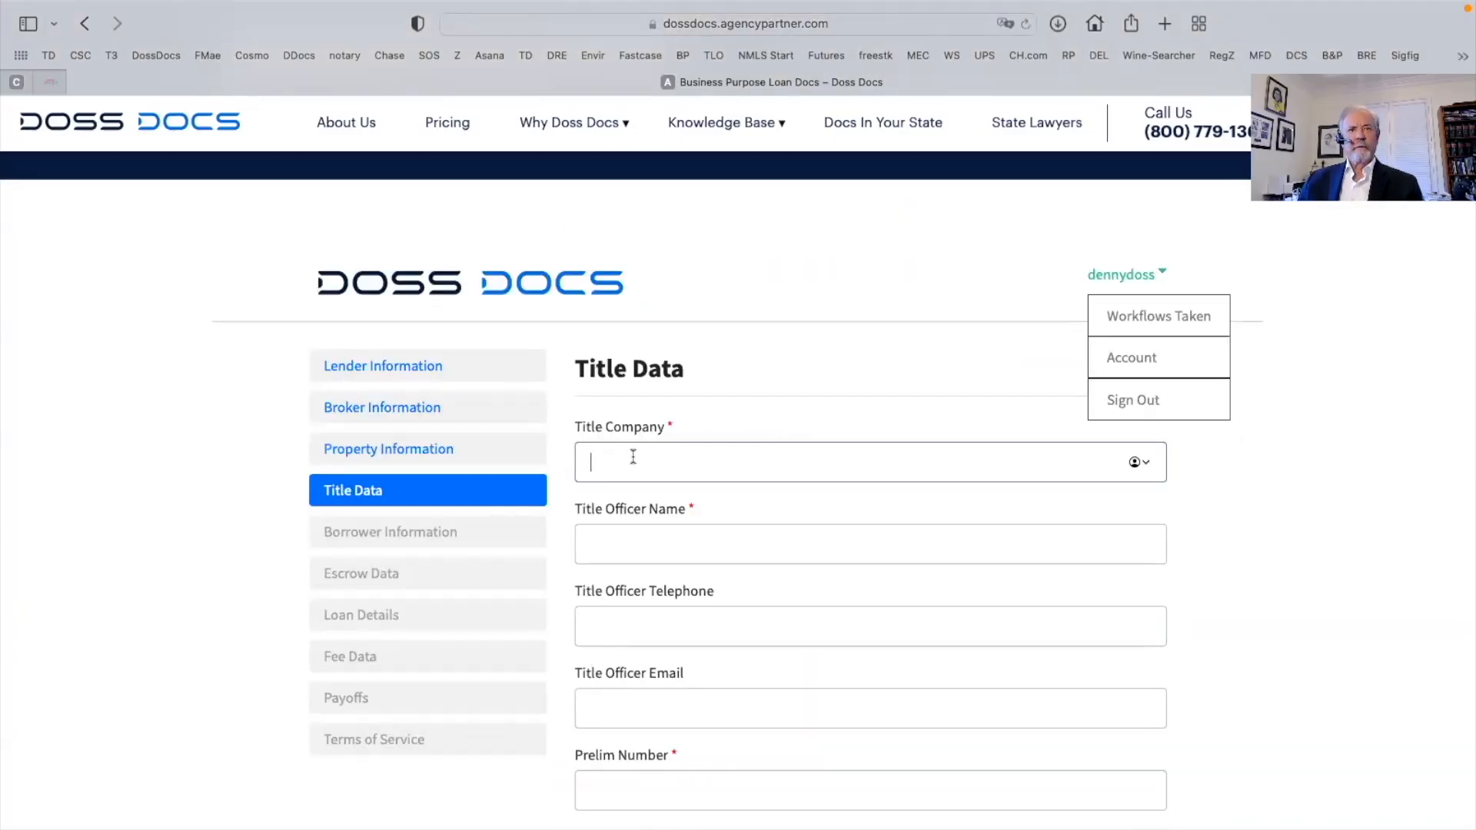
pyautogui.write('Big Title')
pyautogui.press('Tab')
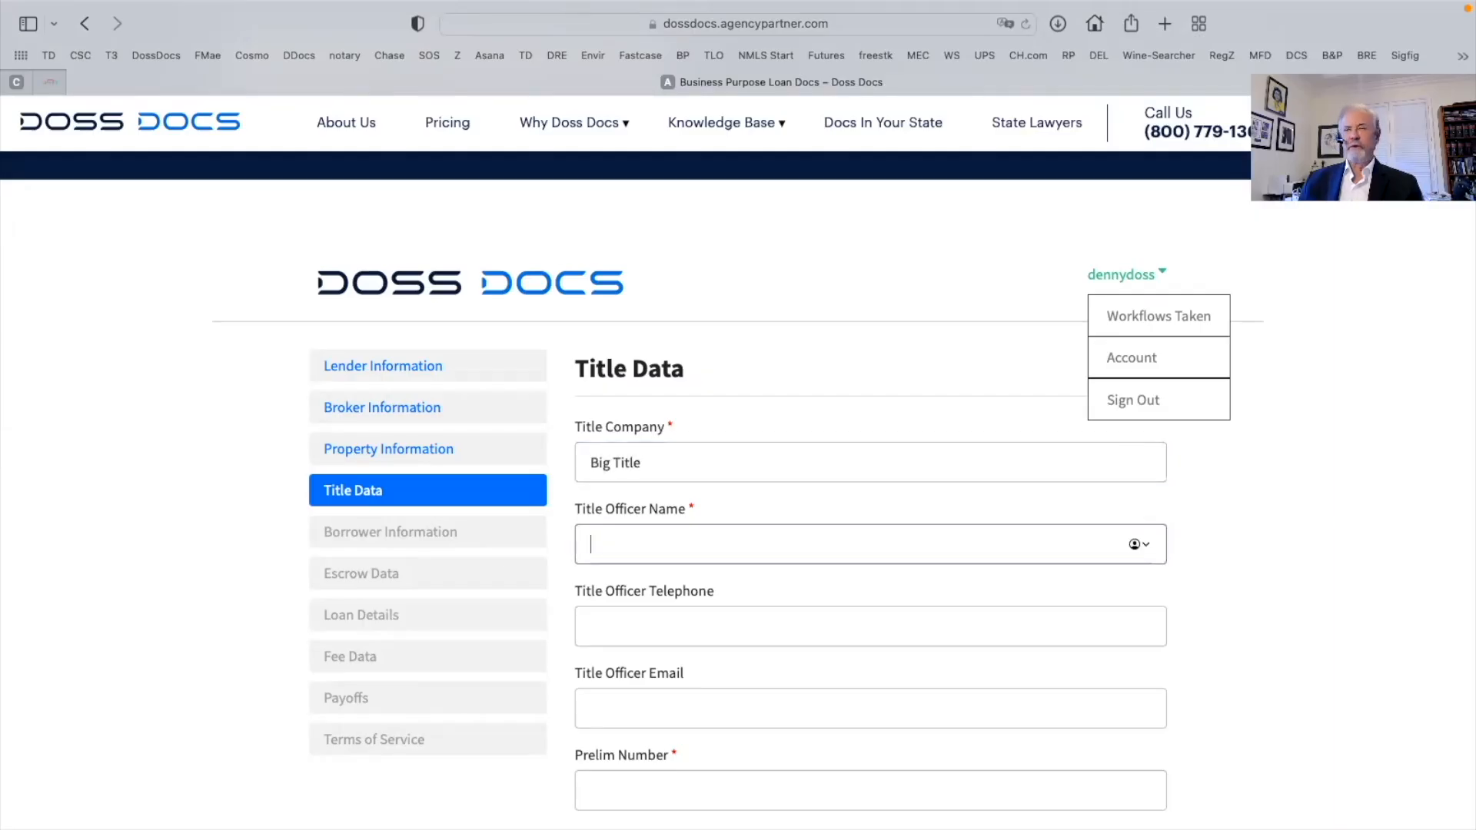
pyautogui.write('Bob Off')
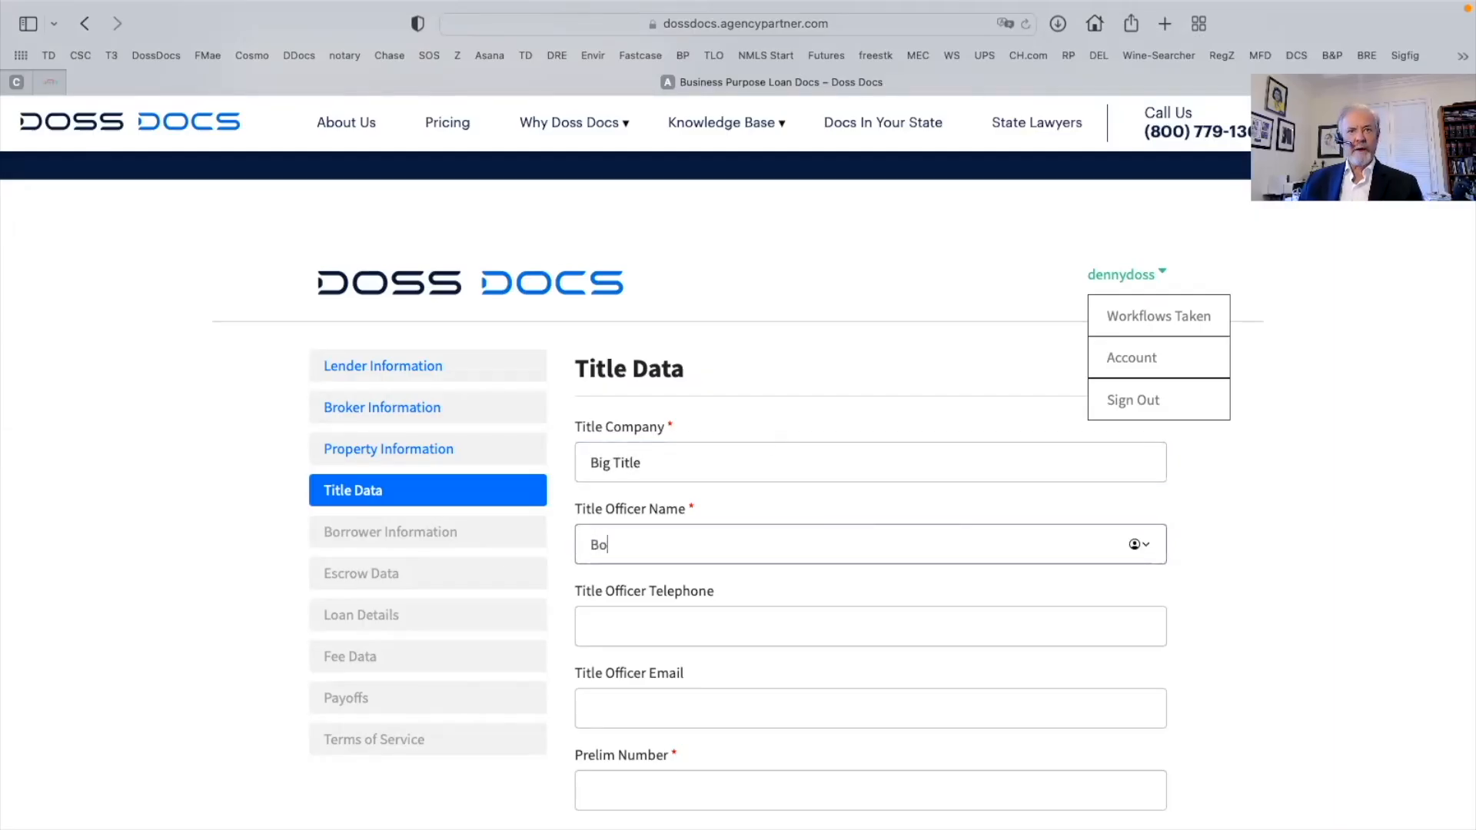
pyautogui.write('icer')
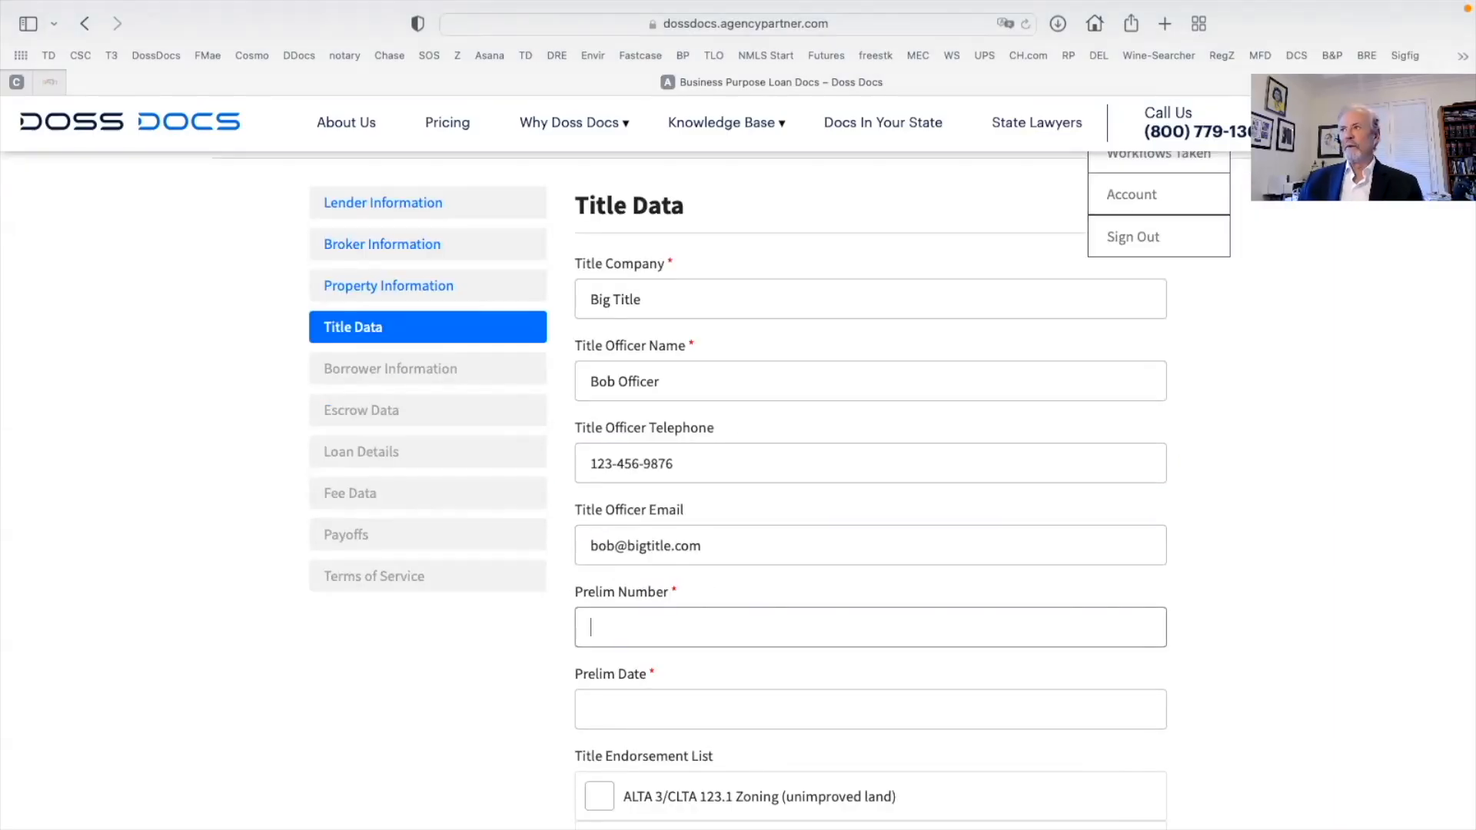
# Paste the prelim number and enter prelim date 'January 2, 3022'
pyautogui.press('super+Tab')
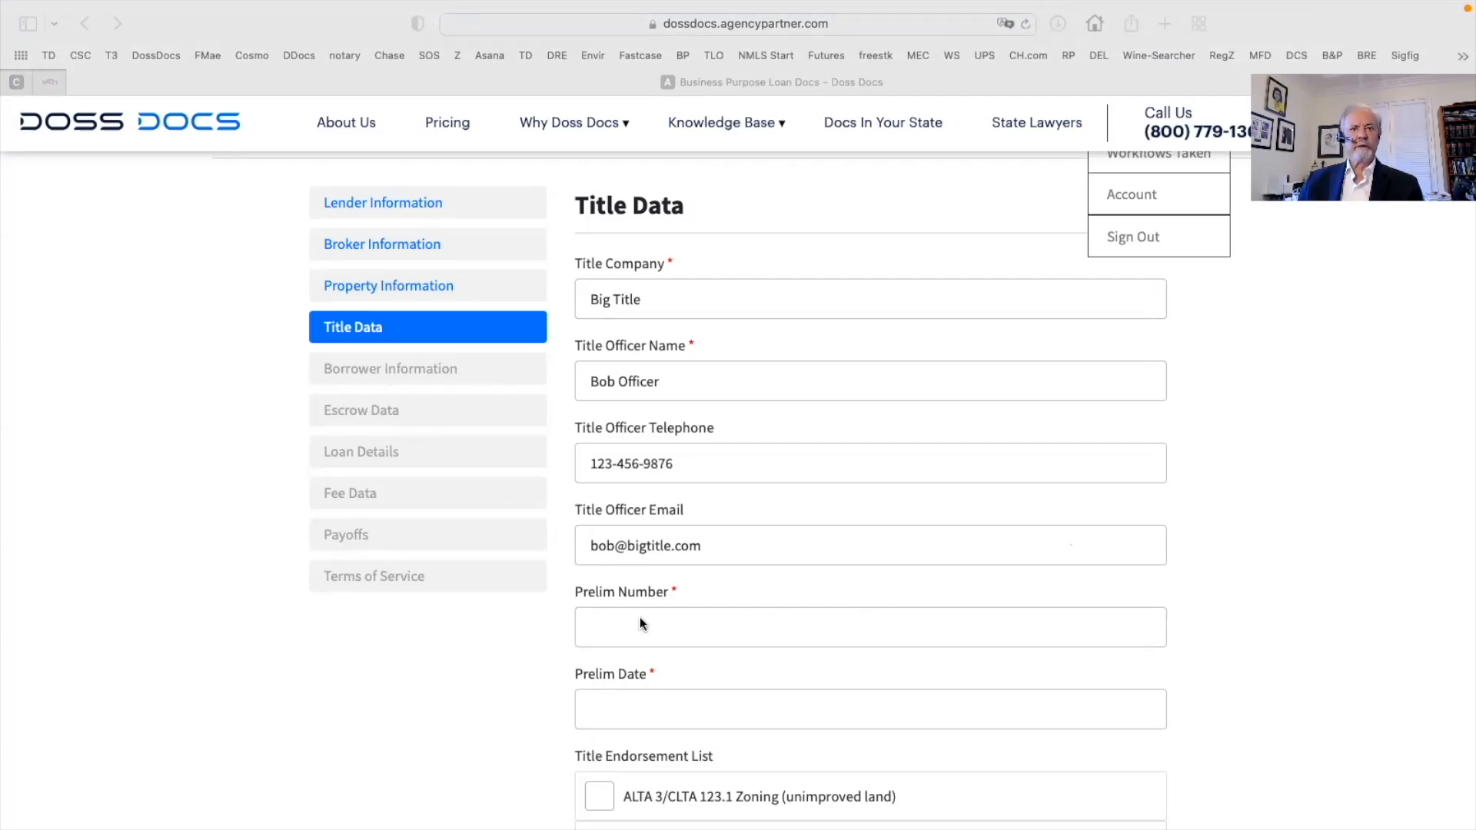
pyautogui.click(618, 619)
pyautogui.rightClick(618, 619)
pyautogui.click(648, 648)
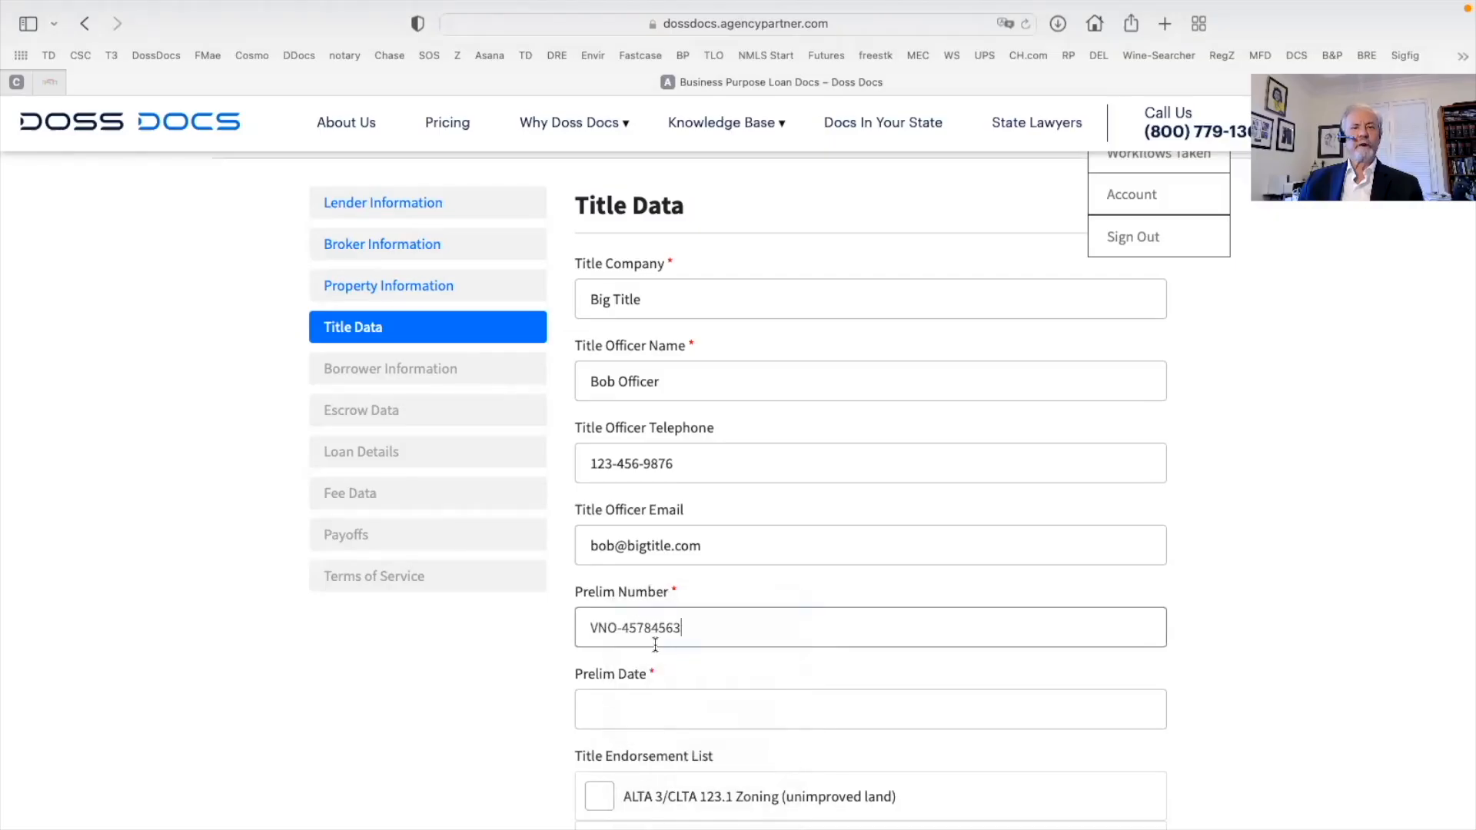
pyautogui.scroll(-3, 645, 626)
pyautogui.click(608, 584)
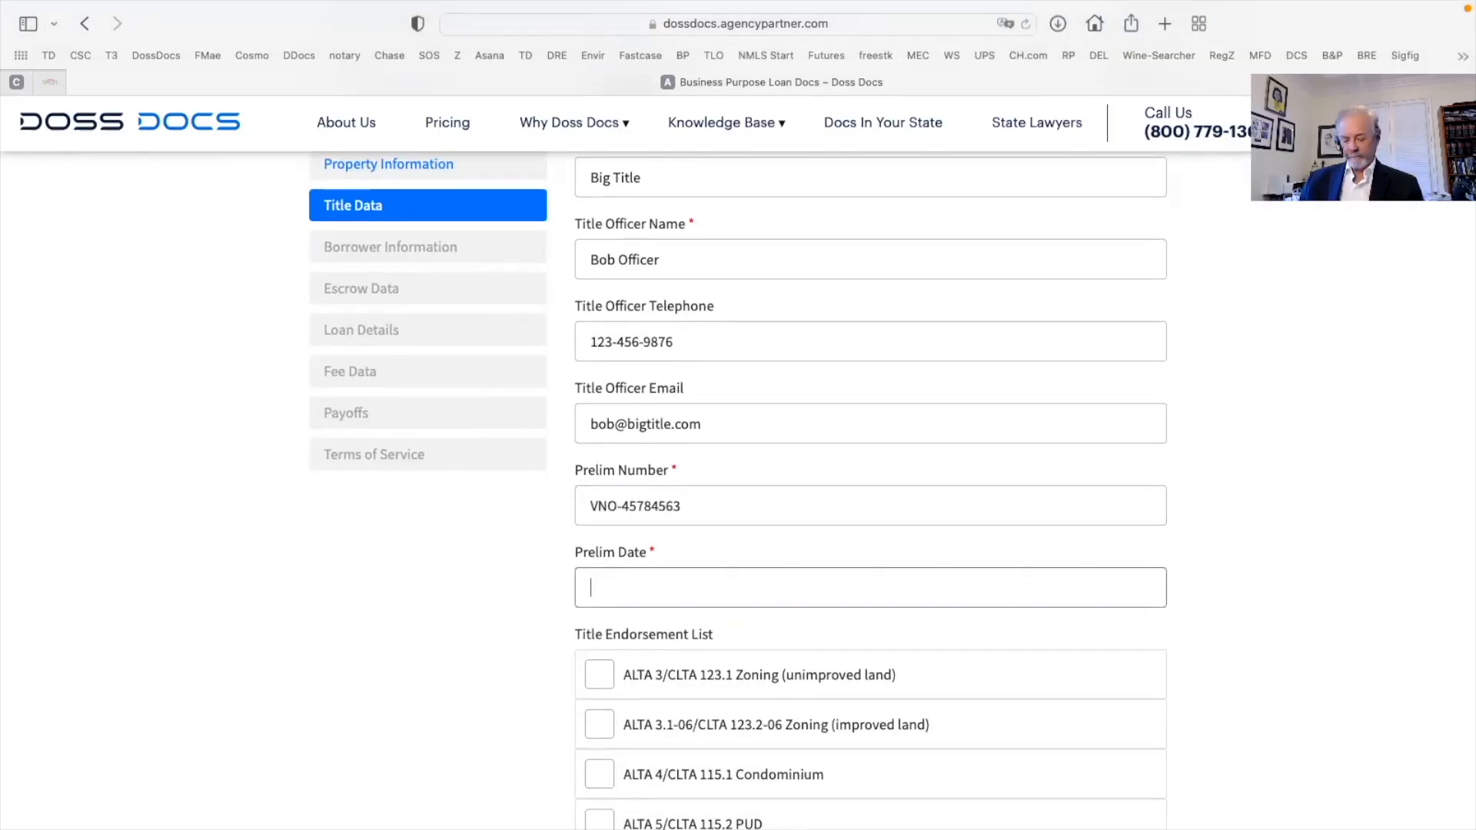
pyautogui.write('January ')
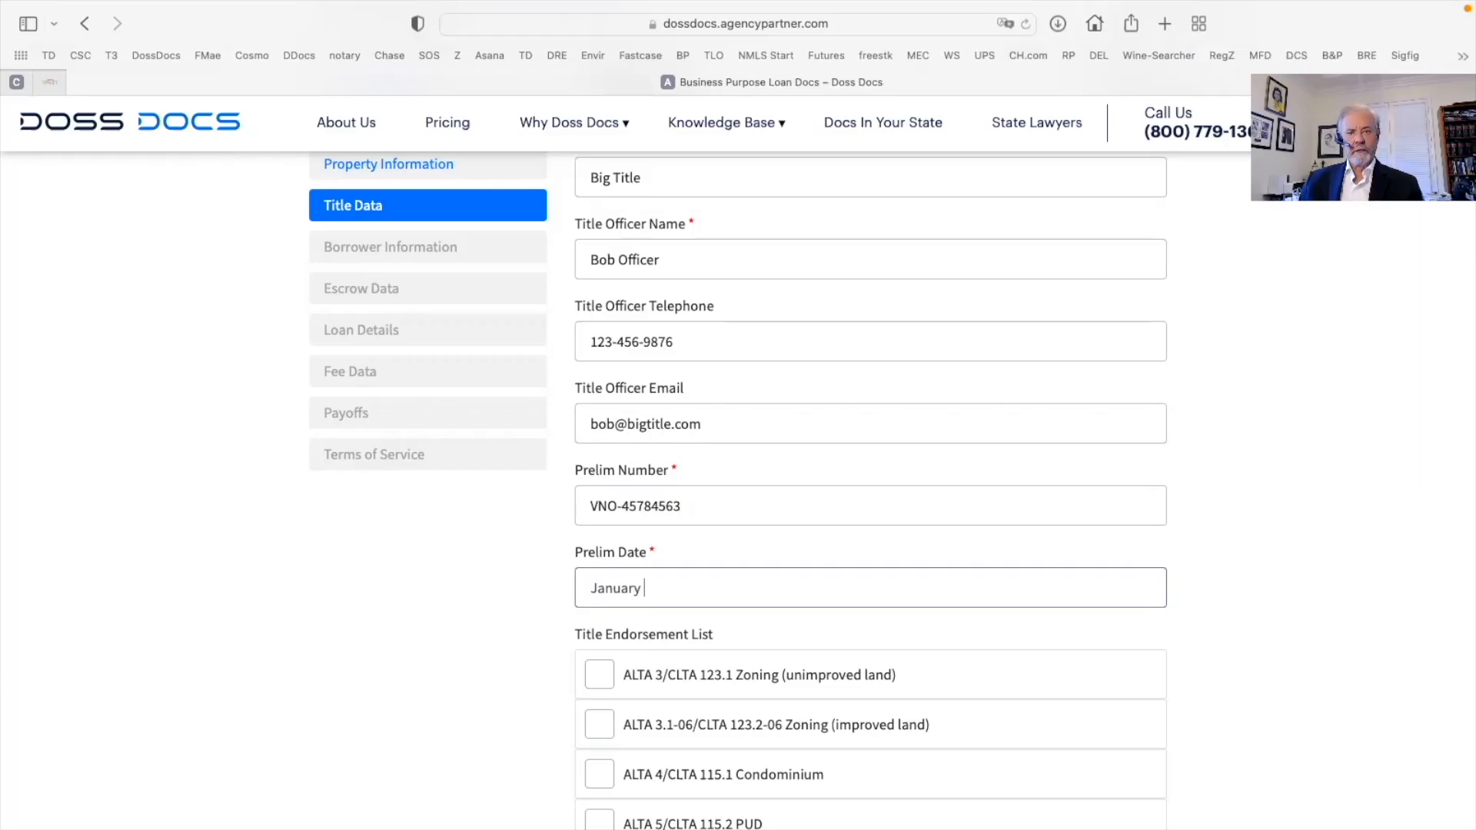
pyautogui.write('2, 3')
pyautogui.write('022')
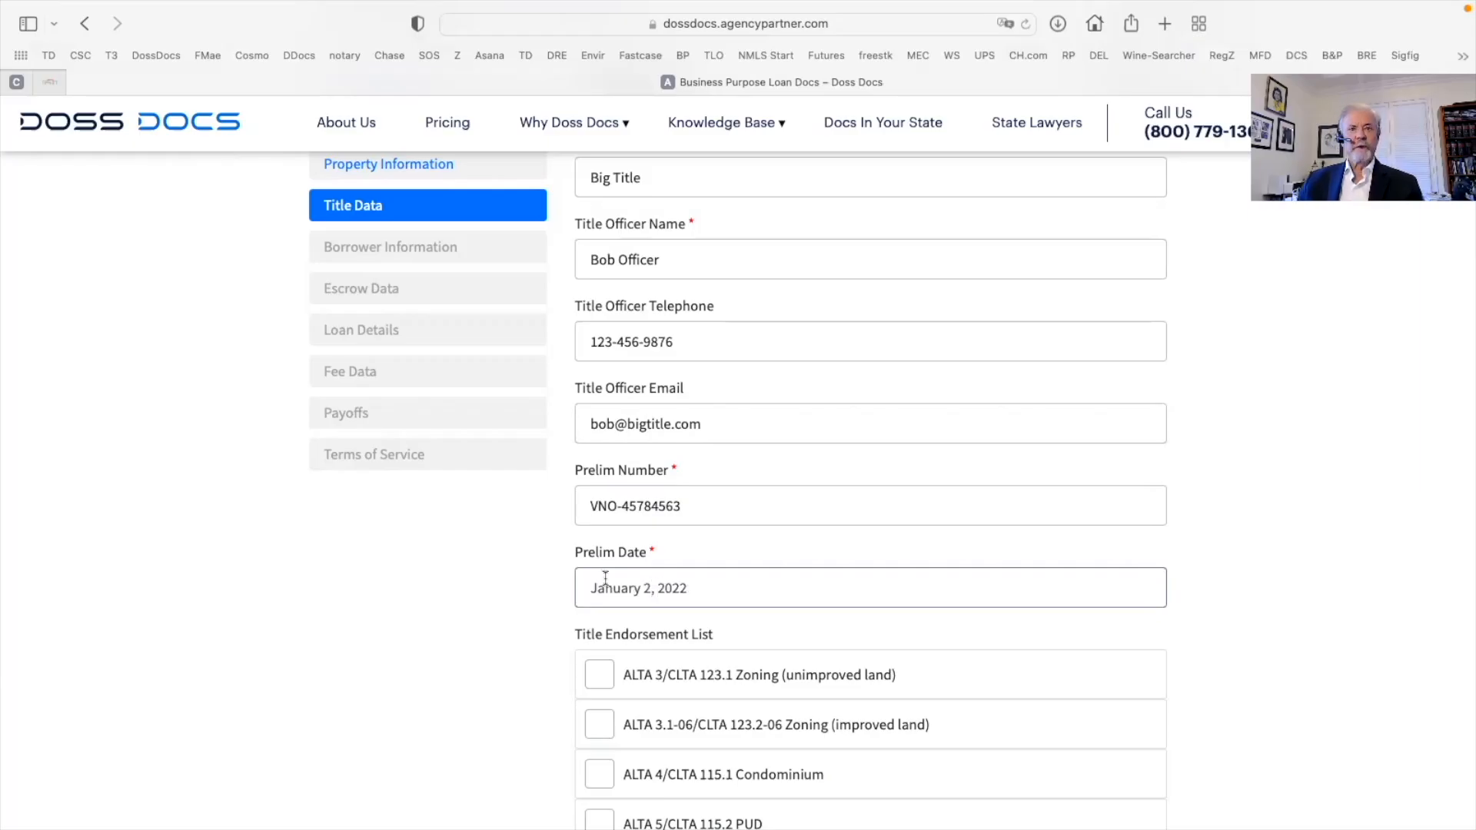
pyautogui.scroll(-5, 607, 586)
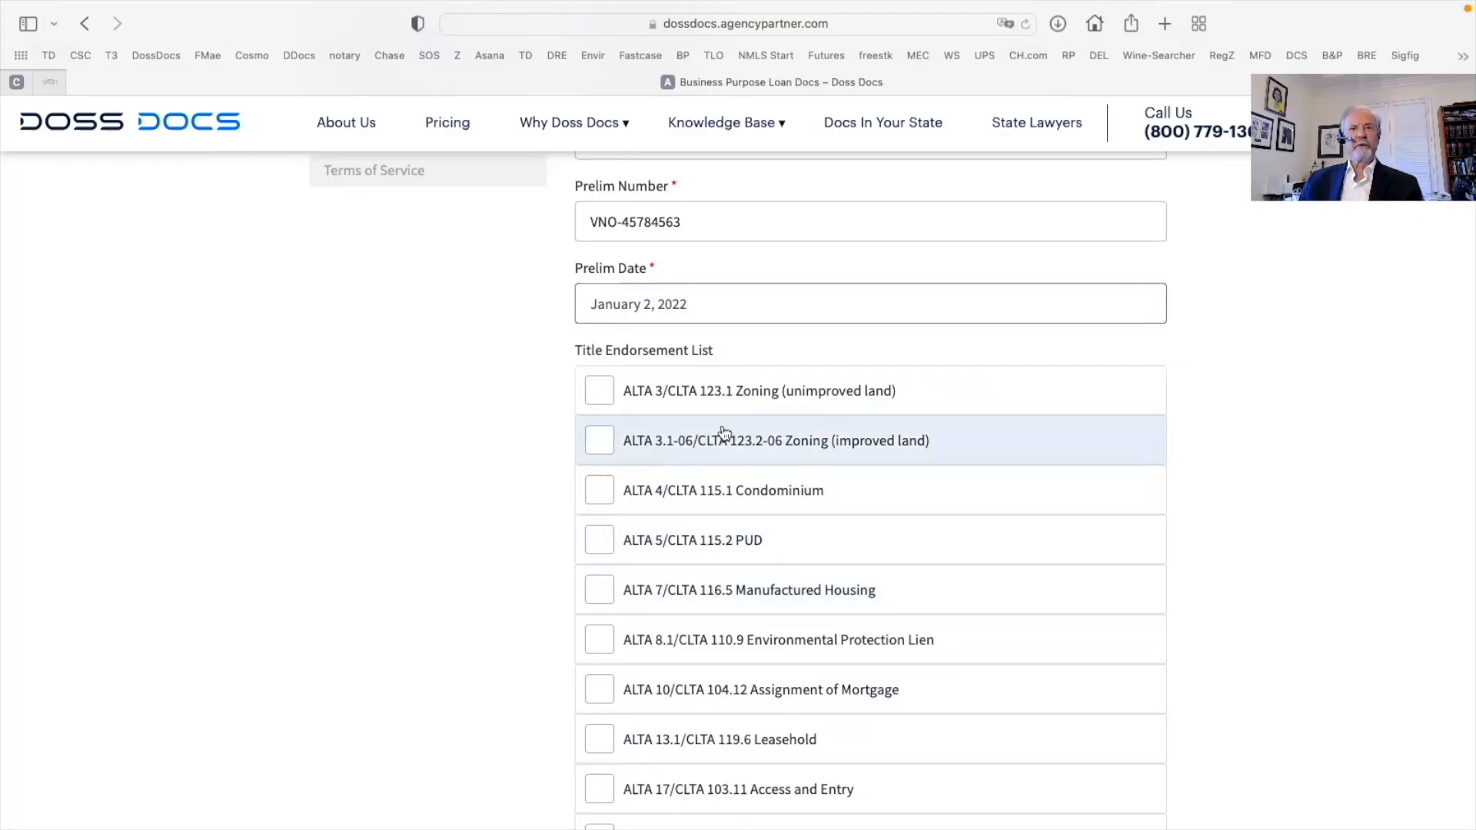
# Request the ALTA 17 access and entry and ALTA 22 location endorsements
pyautogui.scroll(-3, 675, 567)
pyautogui.click(845, 561)
pyautogui.click(932, 612)
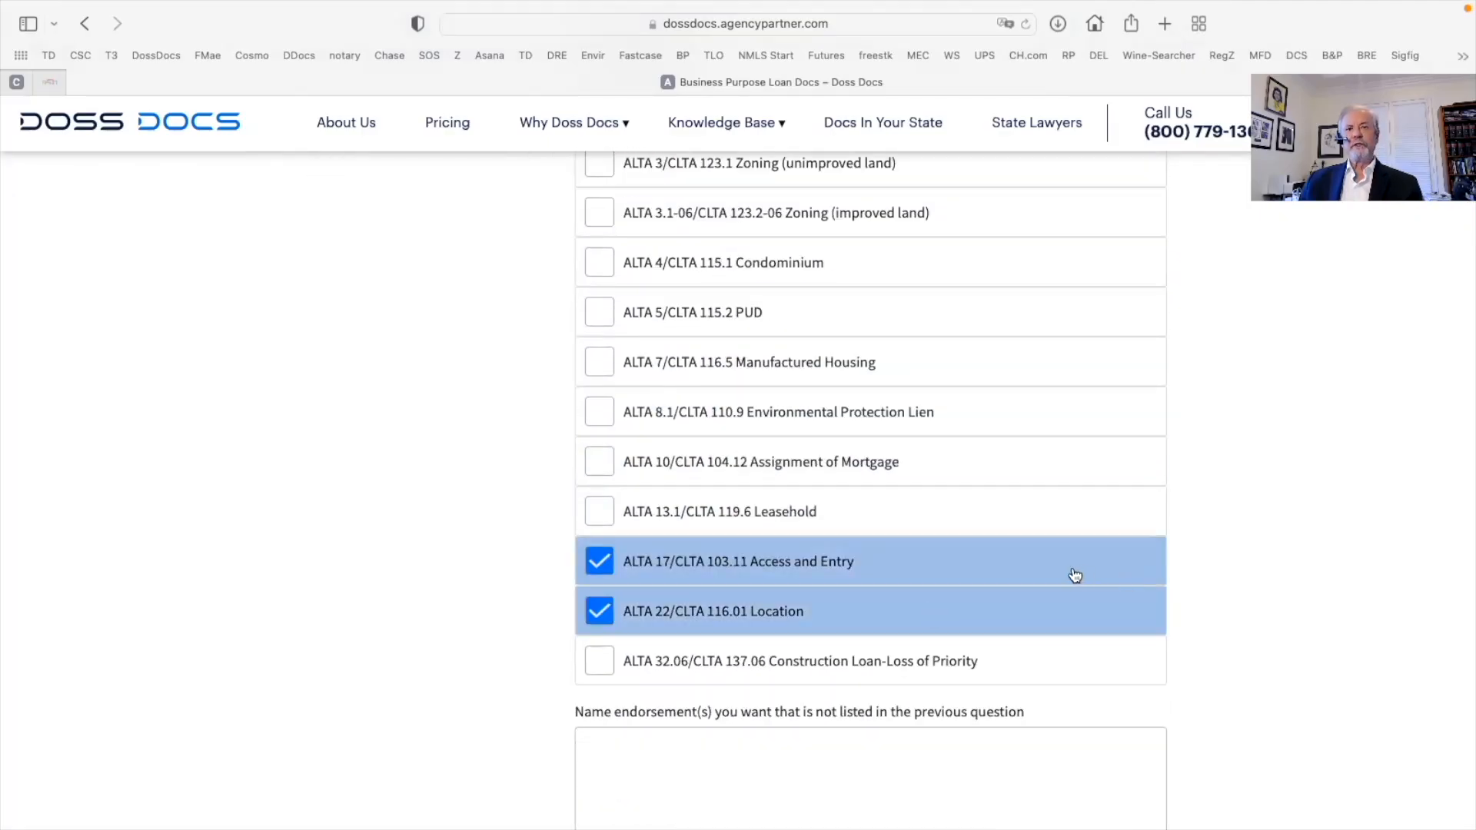
# Paste the unacceptable Schedule B items '1-4 (taxes to be current), 5 (payoff)'
pyautogui.scroll(-2, 881, 517)
pyautogui.scroll(-2, 882, 517)
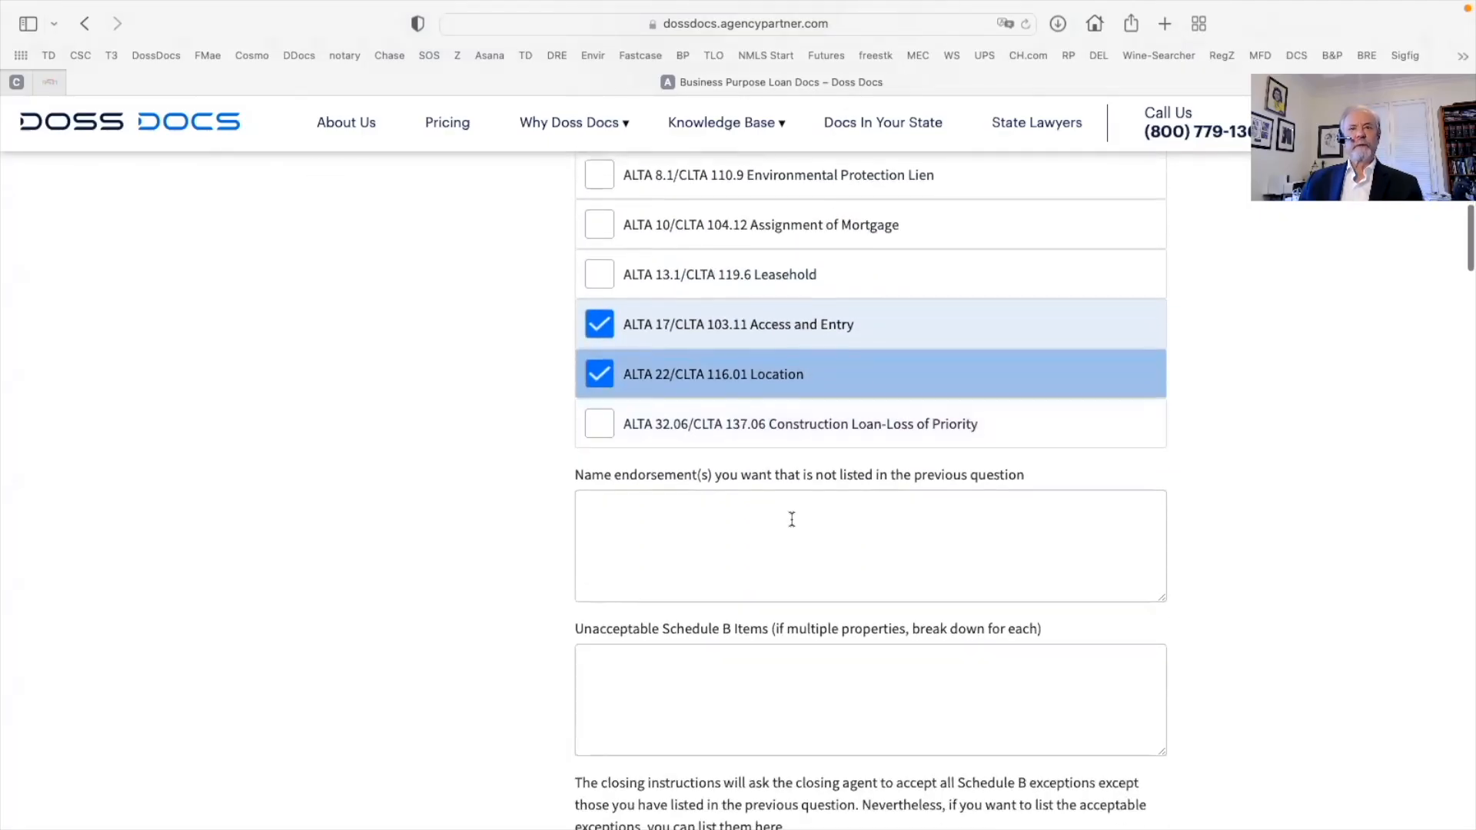
pyautogui.scroll(-1, 638, 515)
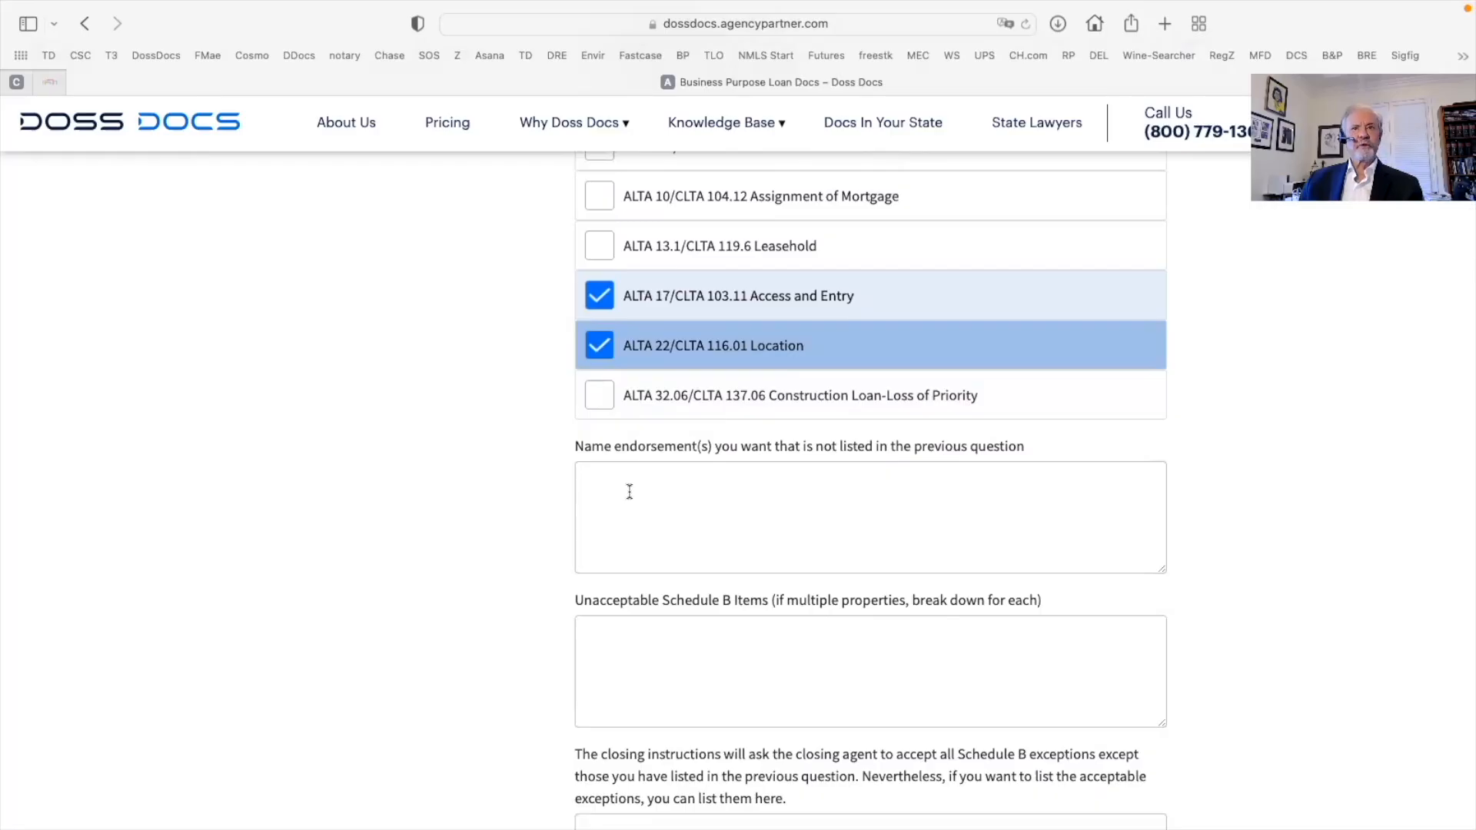
pyautogui.scroll(5, 630, 496)
pyautogui.scroll(-4, 666, 580)
pyautogui.scroll(-1, 645, 575)
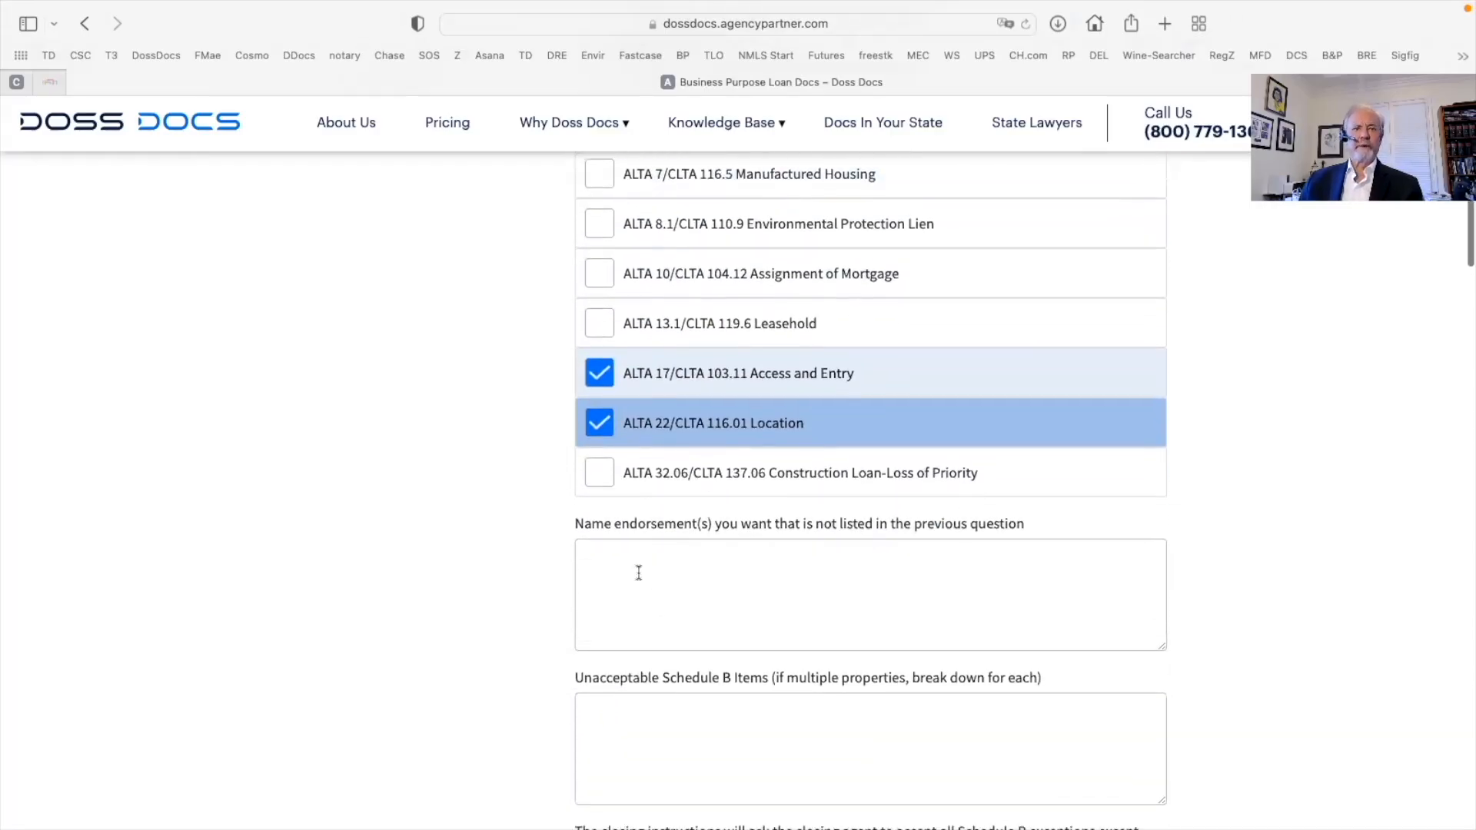
pyautogui.scroll(-3, 638, 577)
pyautogui.click(615, 566)
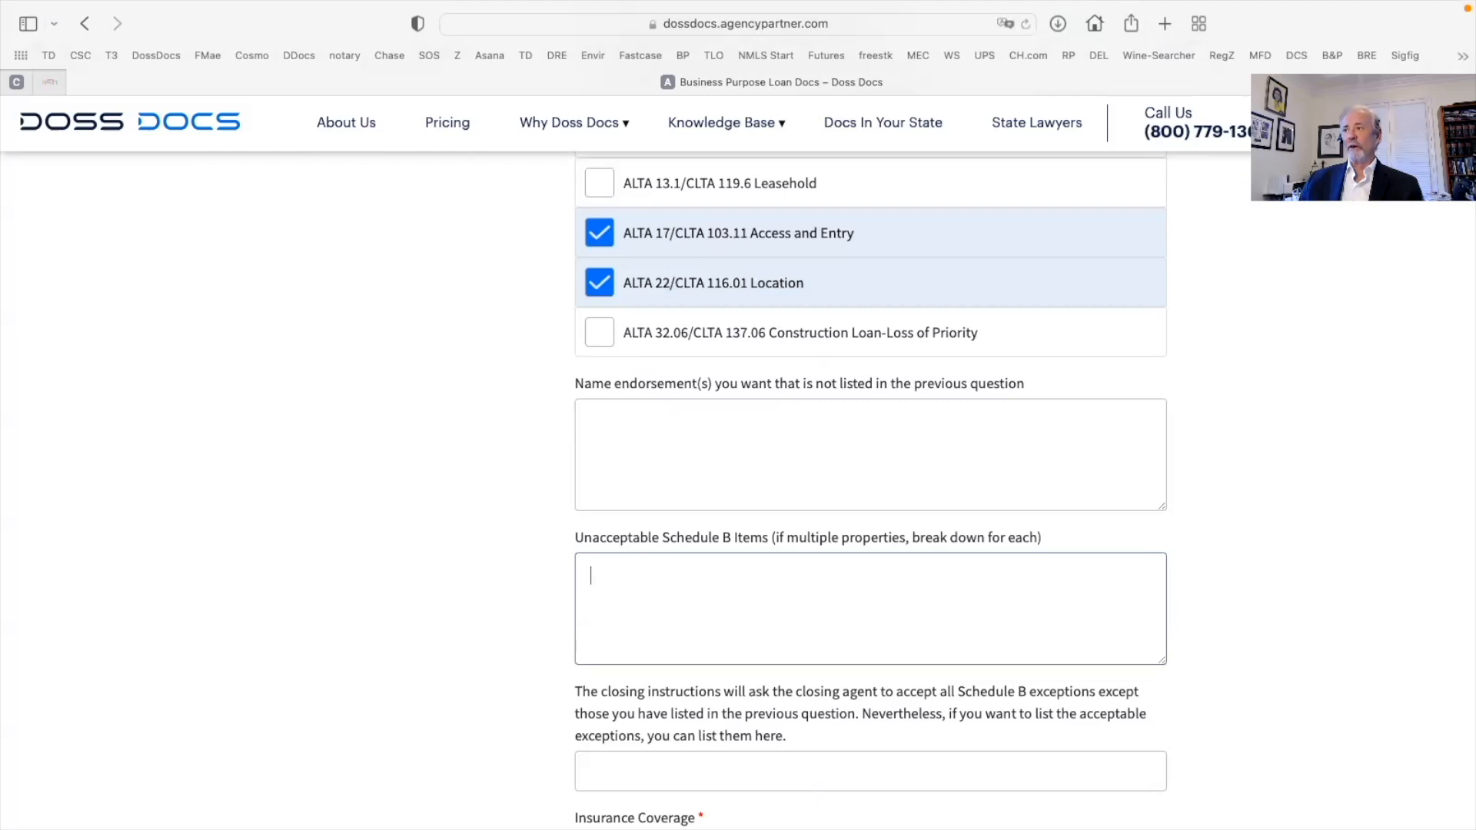
pyautogui.press('super+Tab')
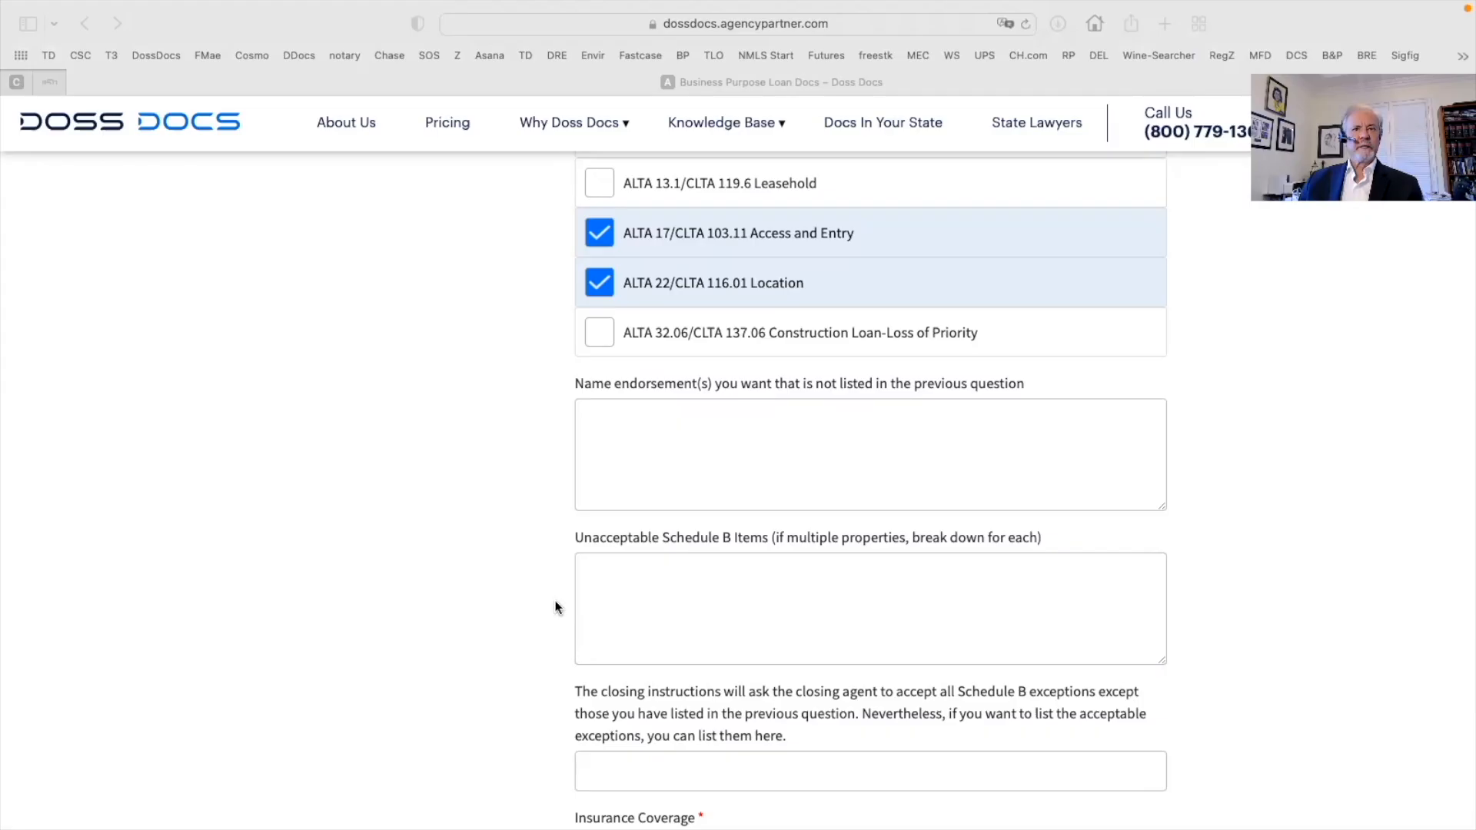
pyautogui.click(626, 573)
pyautogui.rightClick(603, 572)
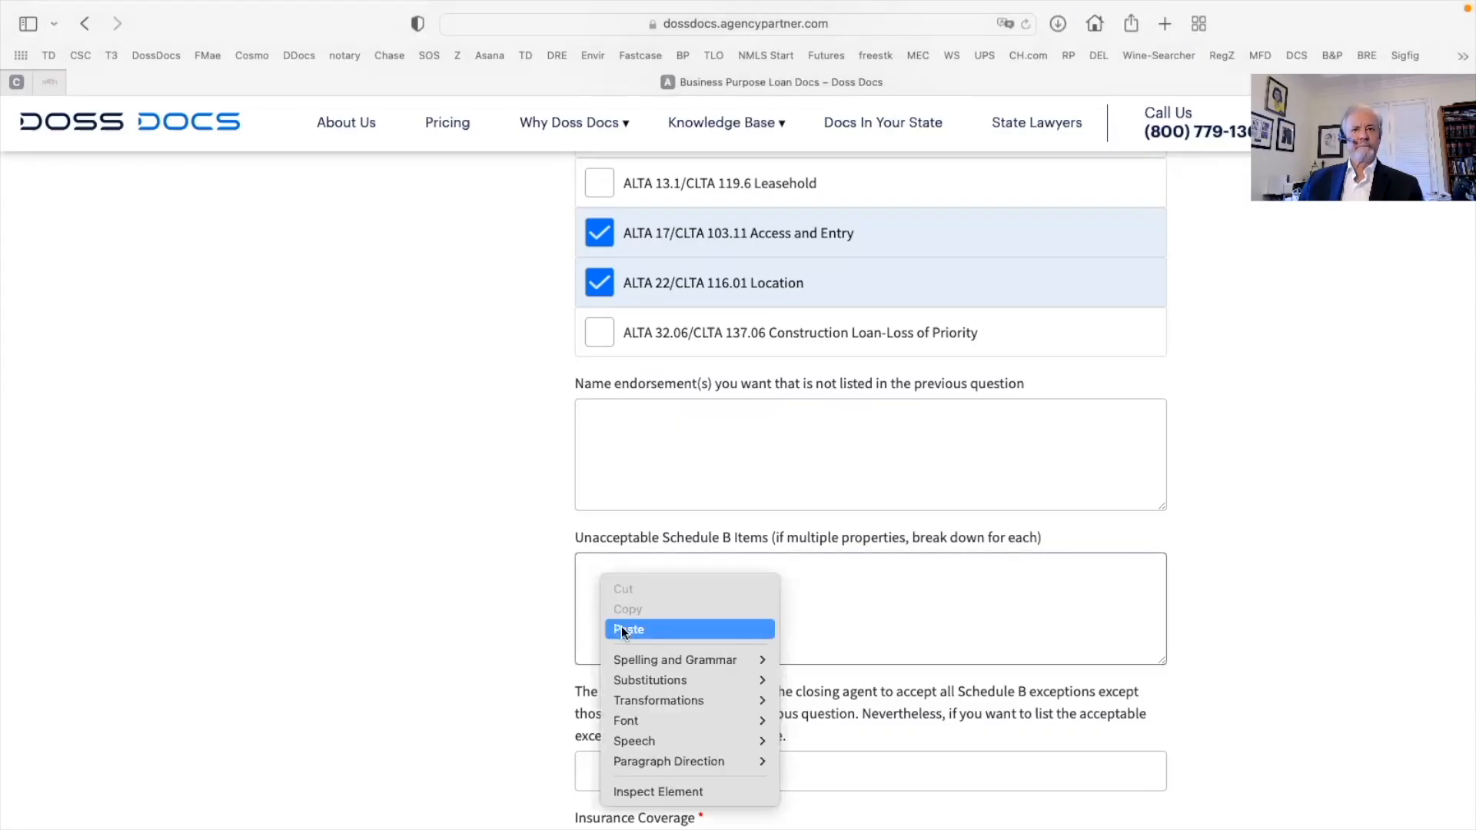
pyautogui.click(628, 629)
# Leave acceptable exceptions as is and choose 115% insurance coverage
pyautogui.scroll(-3, 699, 607)
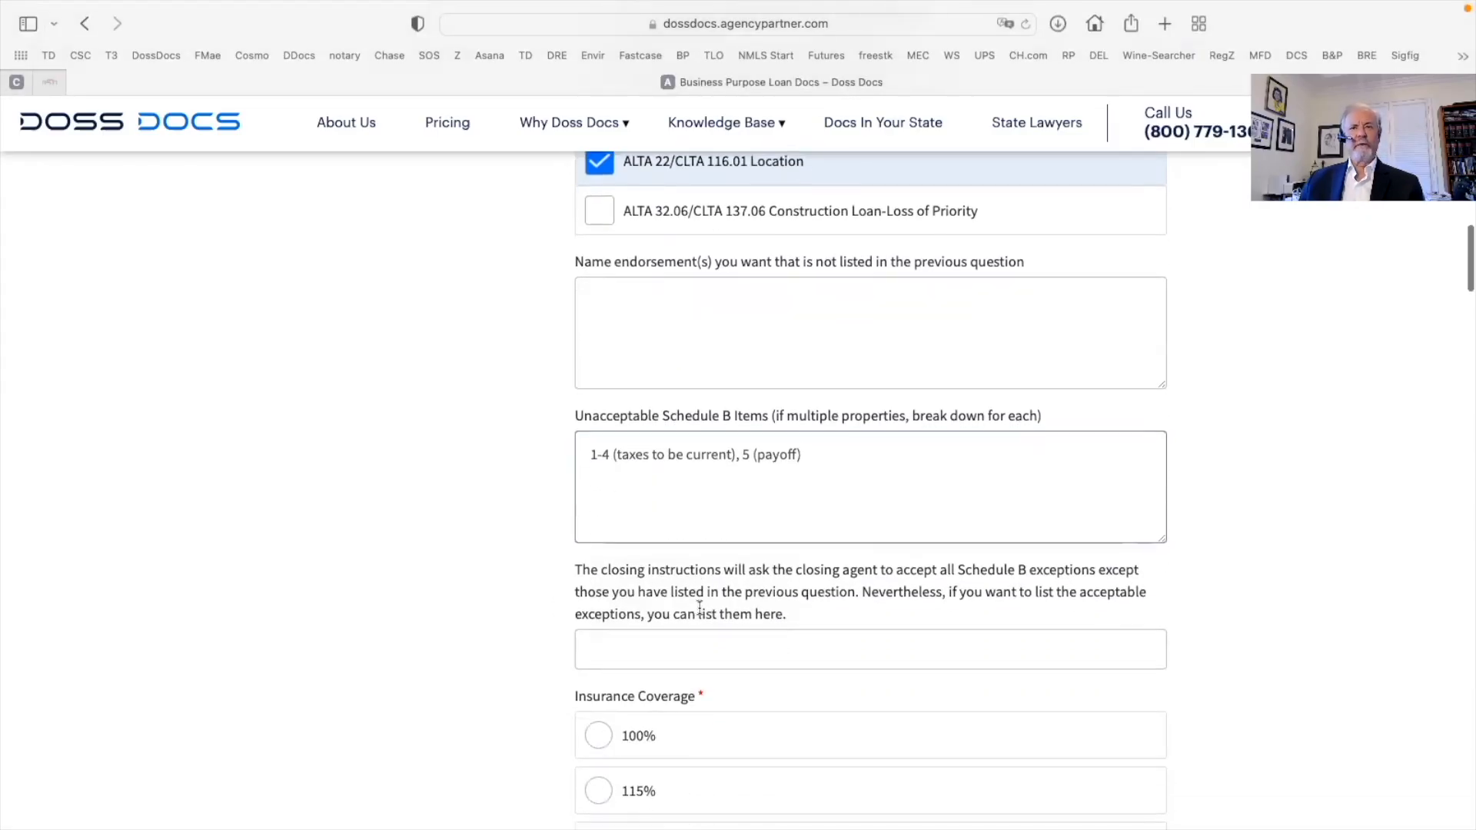
pyautogui.scroll(-3, 699, 608)
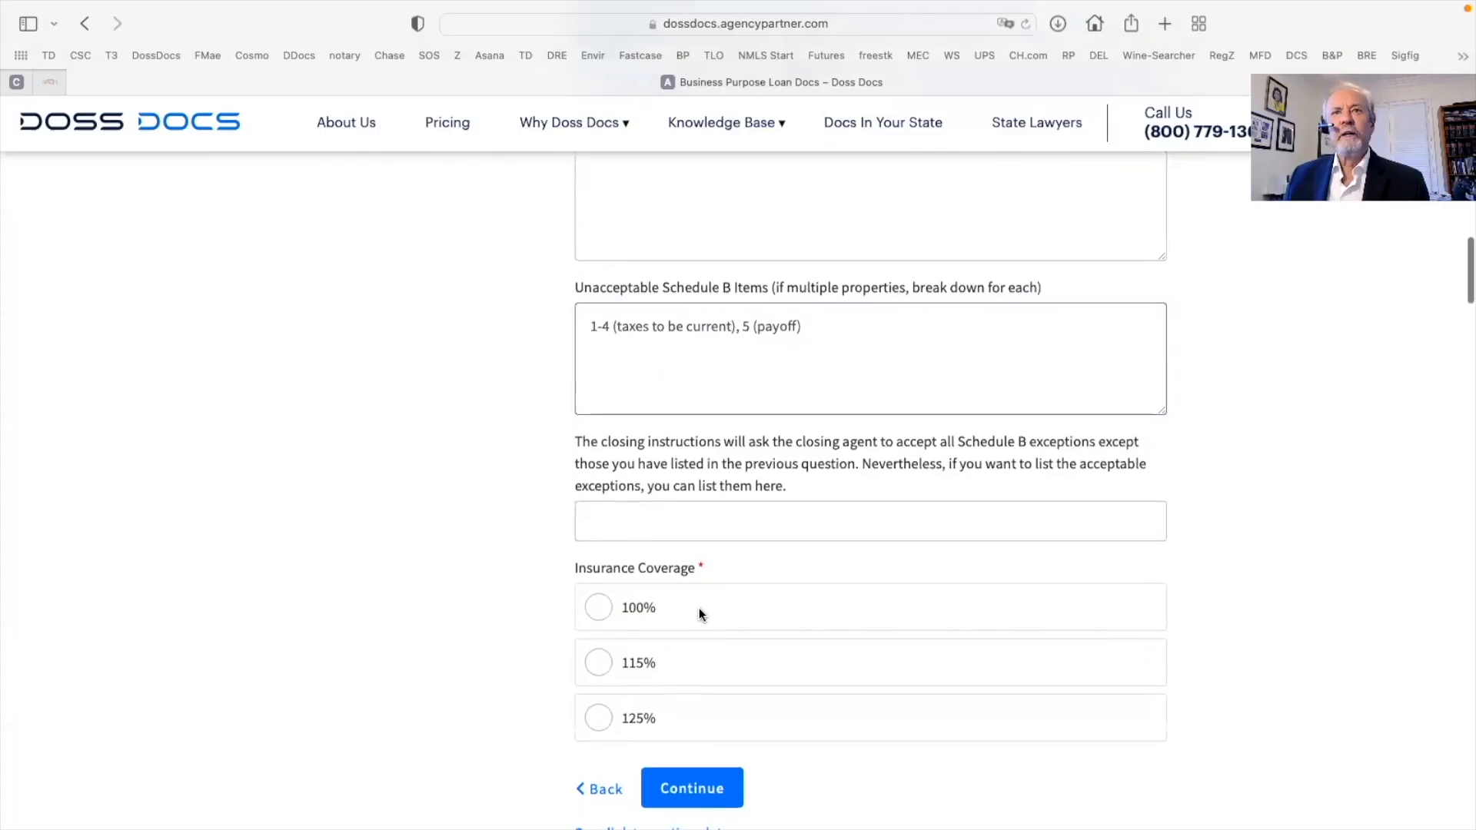
pyautogui.click(602, 522)
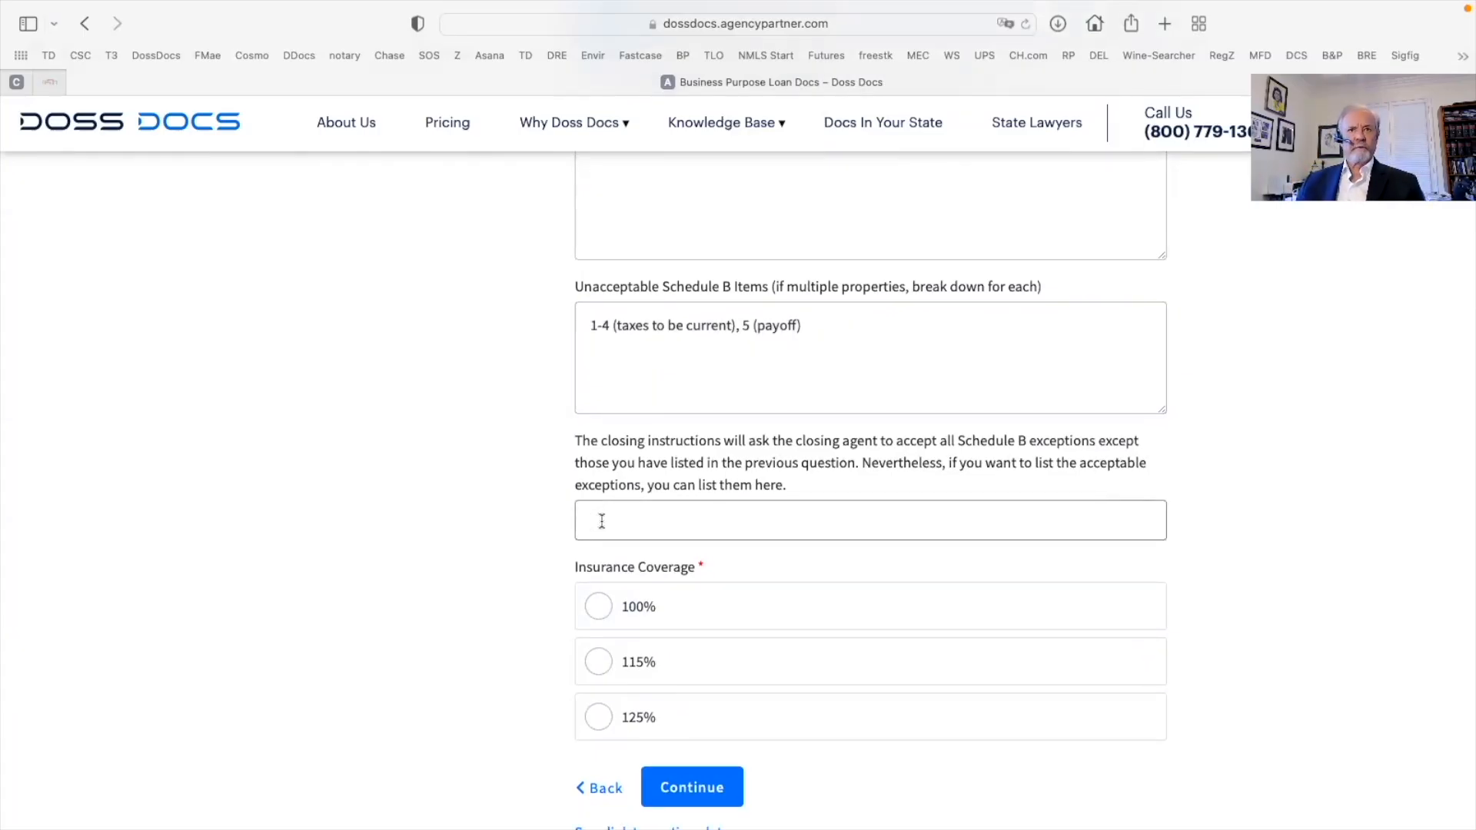
pyautogui.scroll(-5, 602, 522)
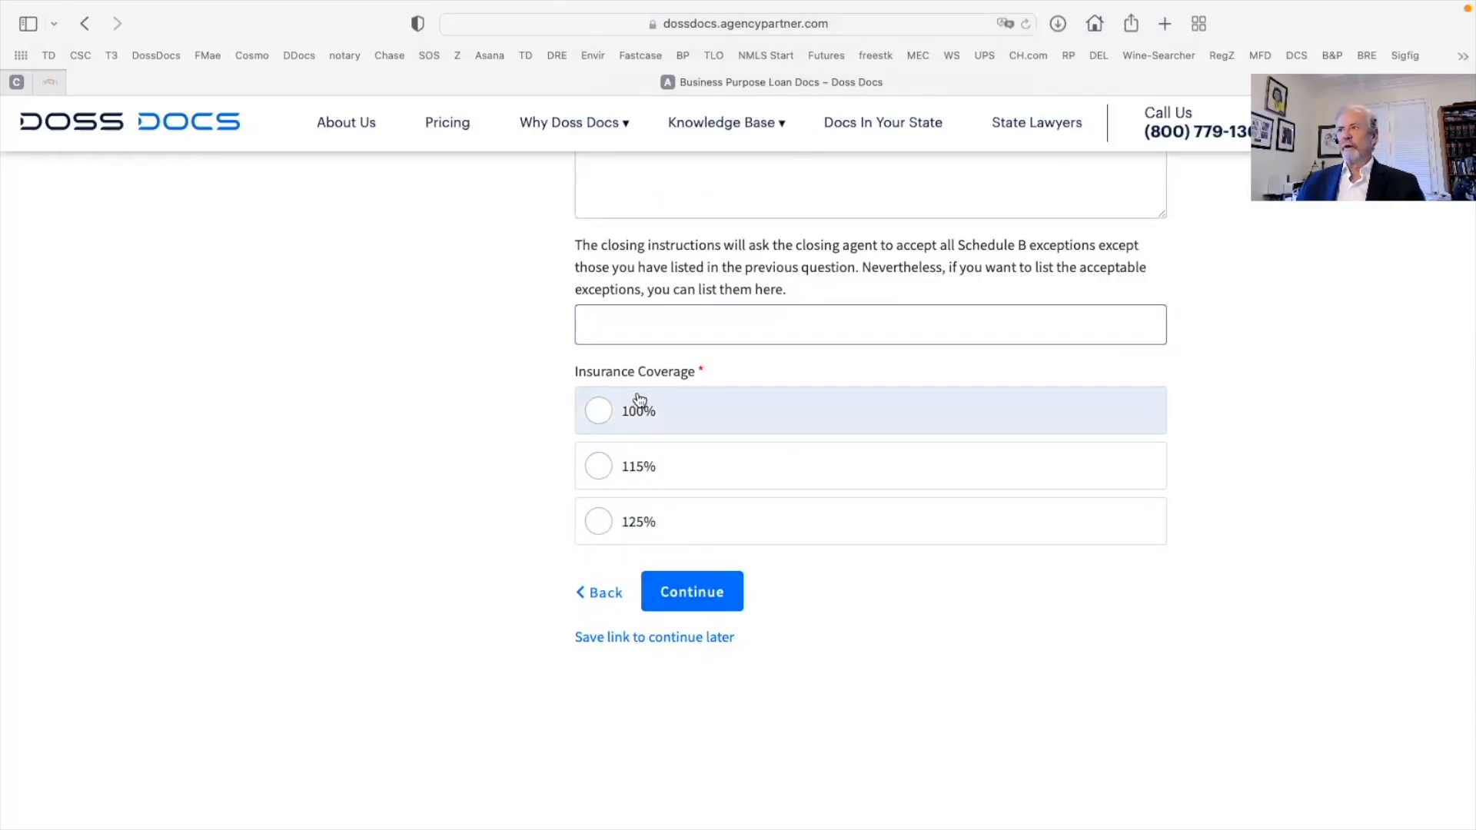
pyautogui.click(599, 465)
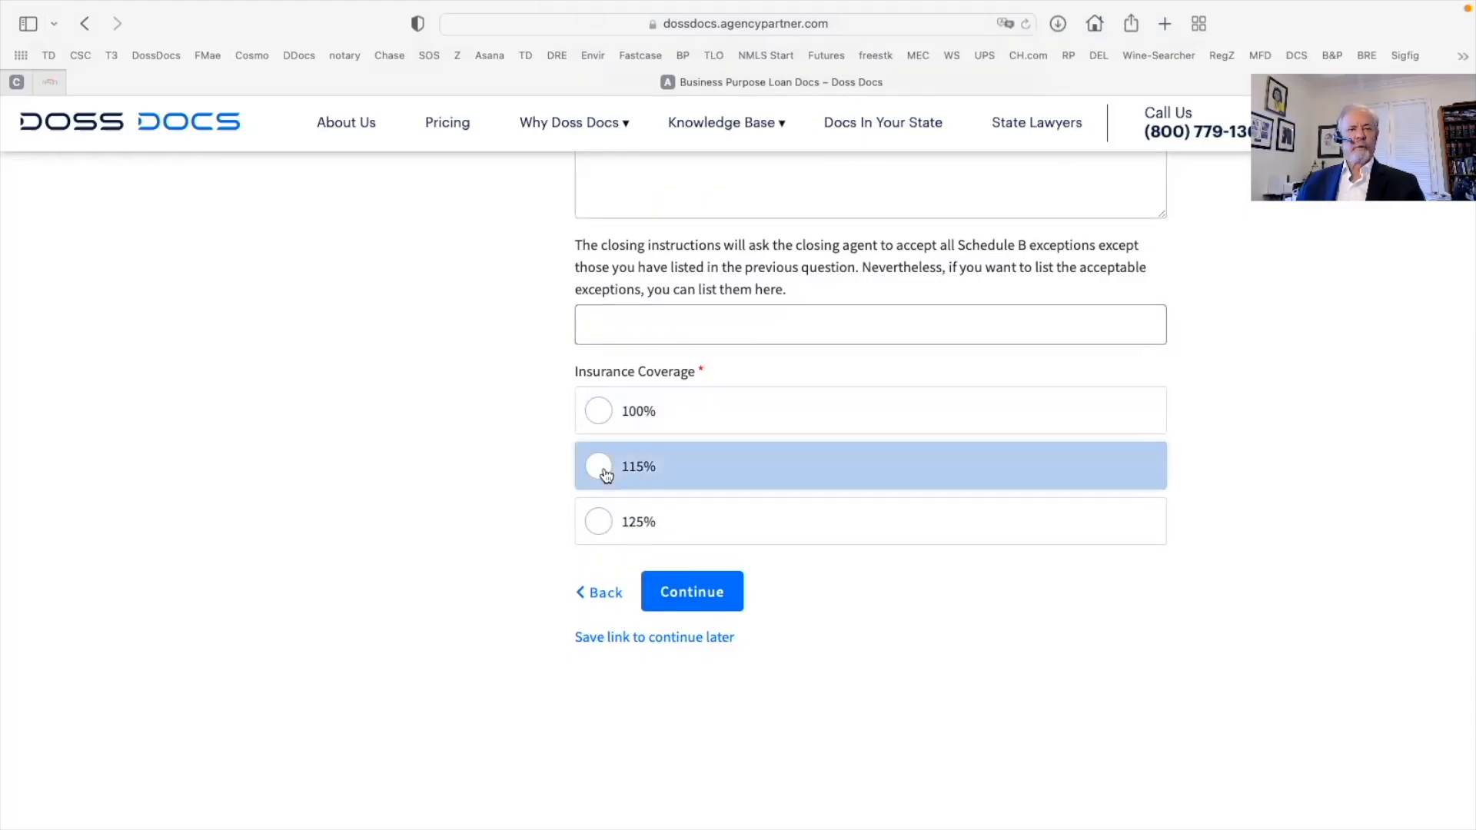
# Continue to Borrower Information and record the borrower as an entity of type corporation
pyautogui.click(691, 592)
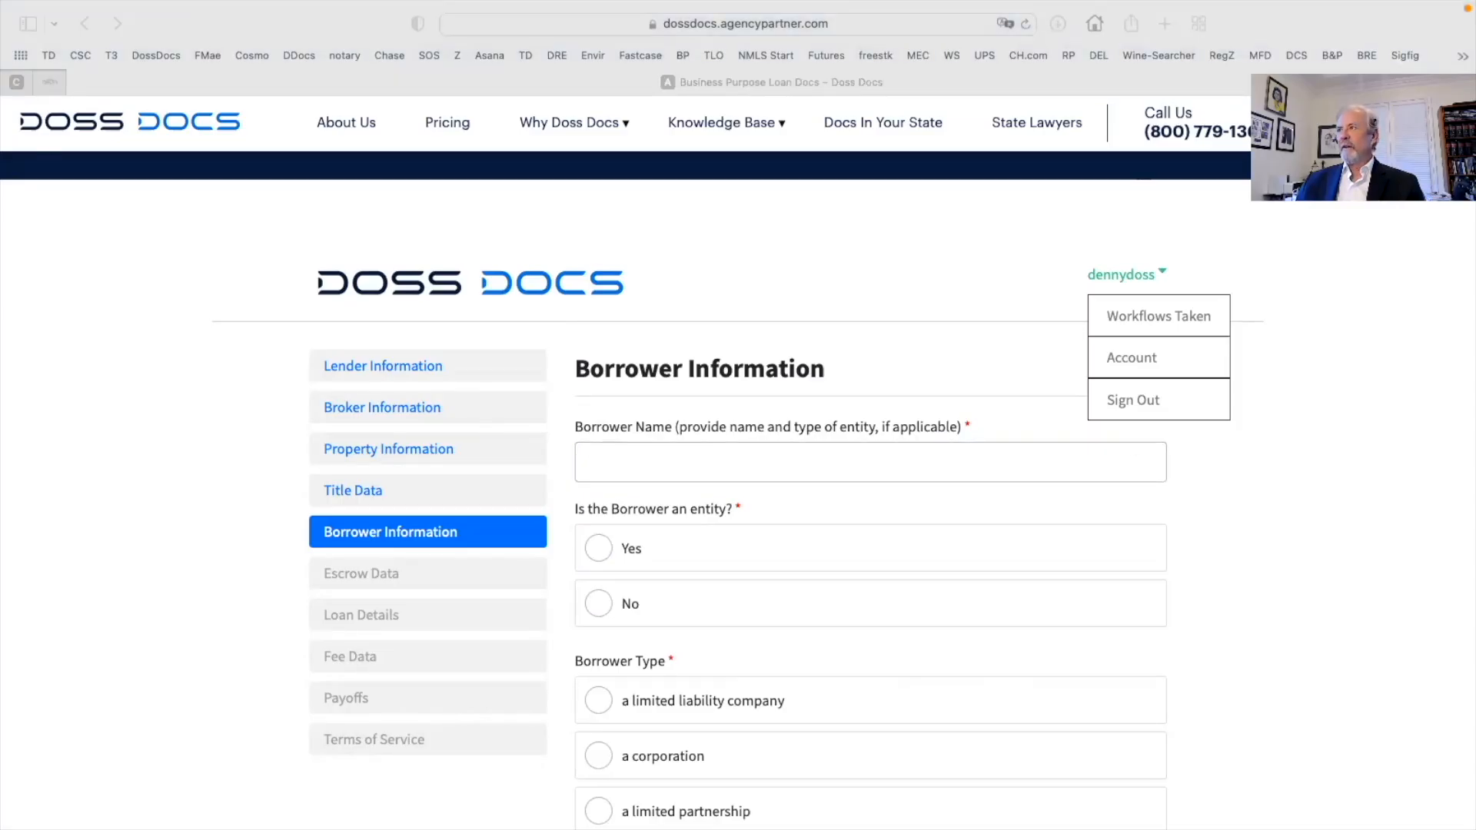
pyautogui.scroll(-2, 810, 562)
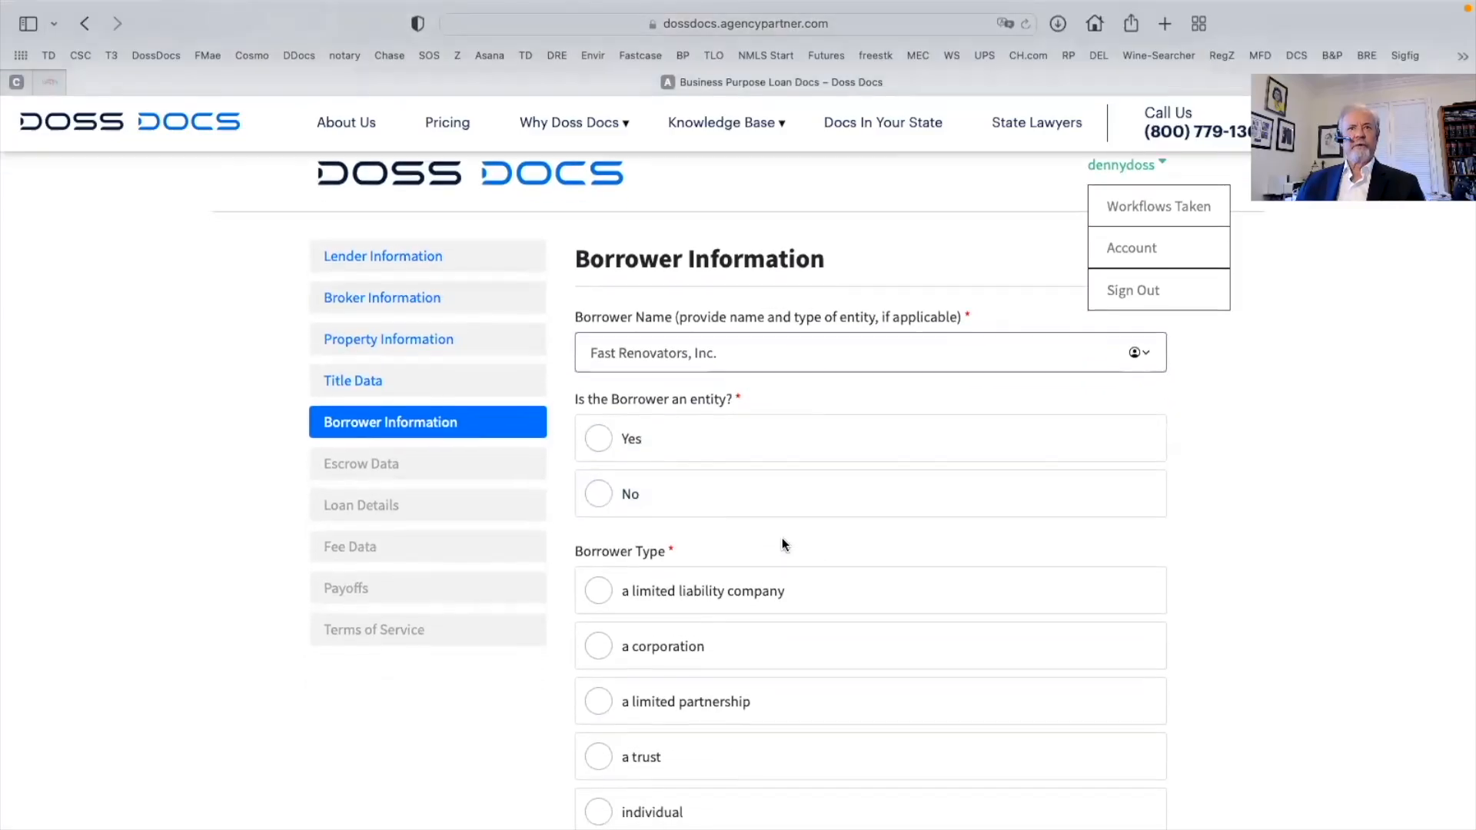
pyautogui.click(599, 454)
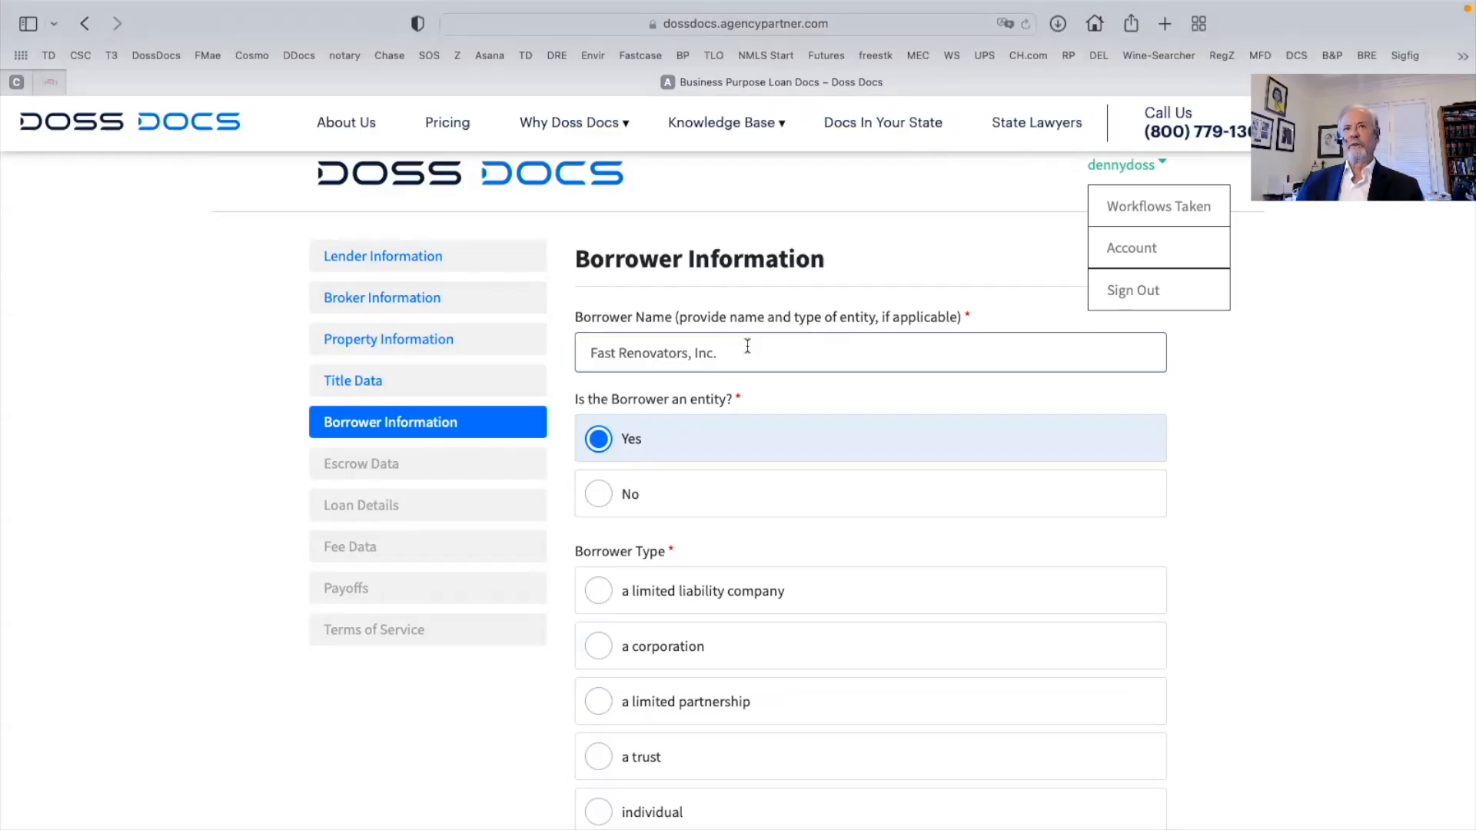
pyautogui.scroll(-3, 761, 399)
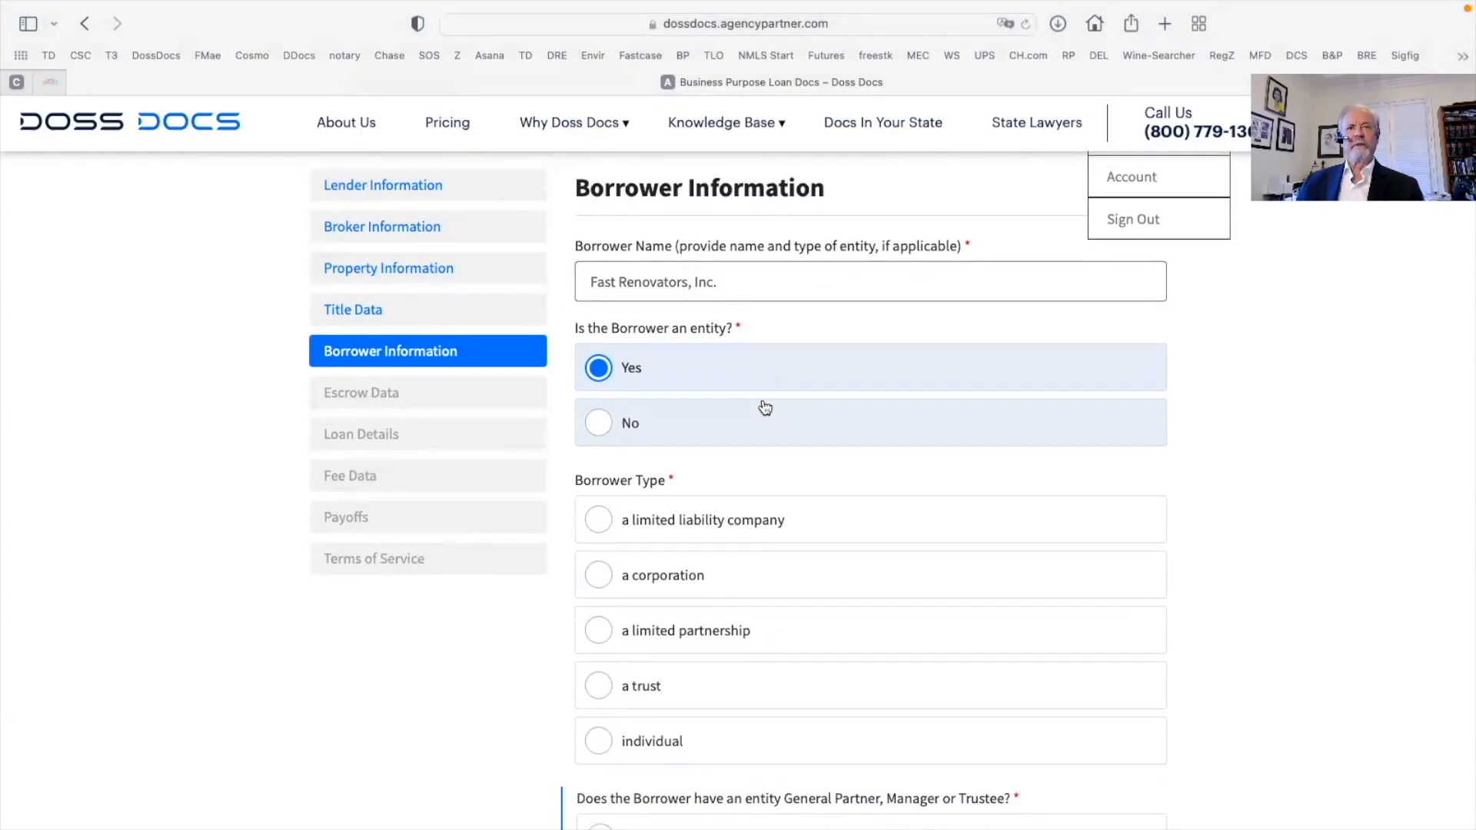
pyautogui.click(603, 483)
pyautogui.scroll(-1, 784, 500)
pyautogui.scroll(1, 692, 430)
pyautogui.click(598, 332)
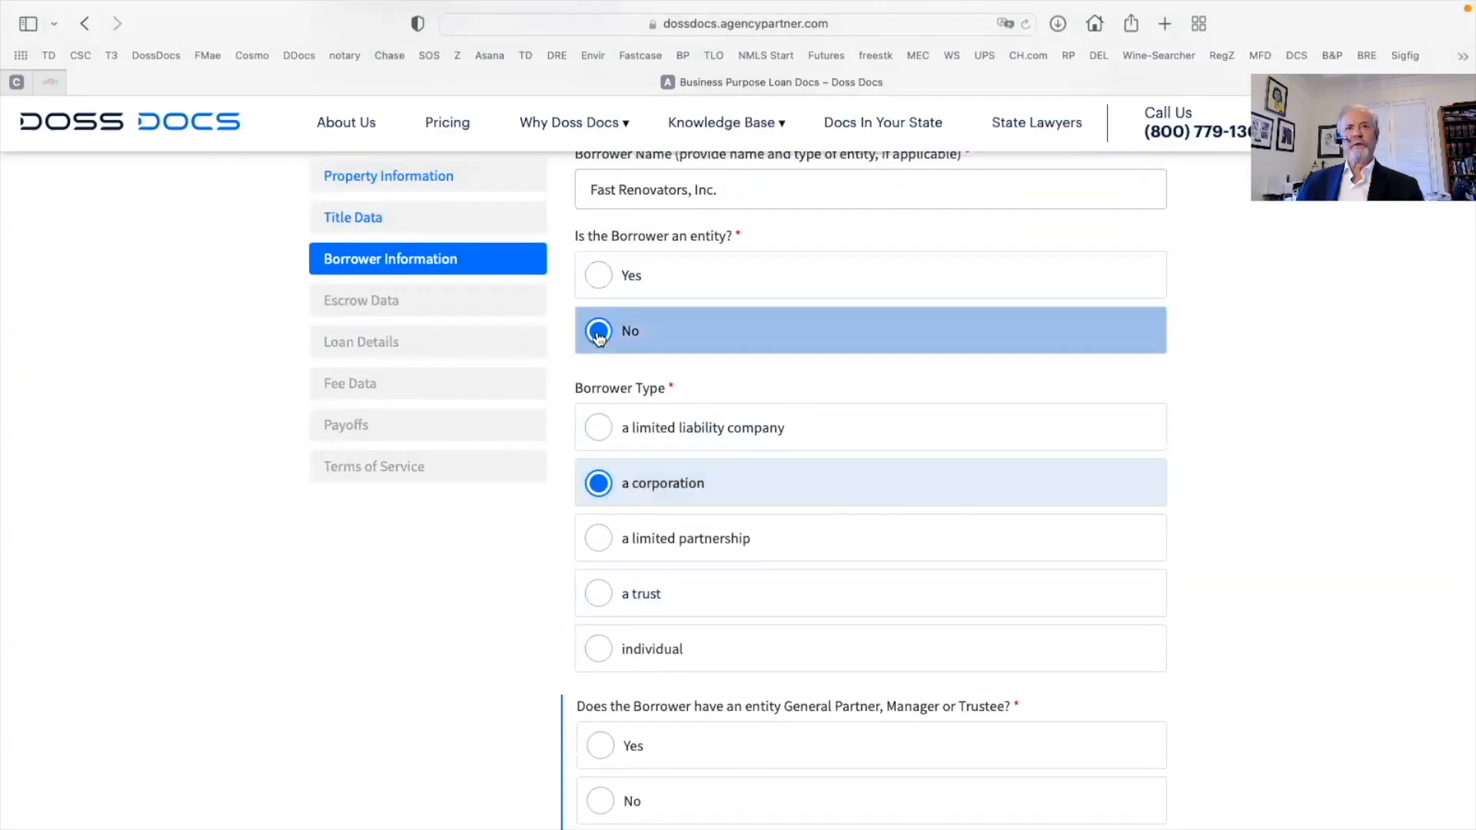
pyautogui.click(599, 275)
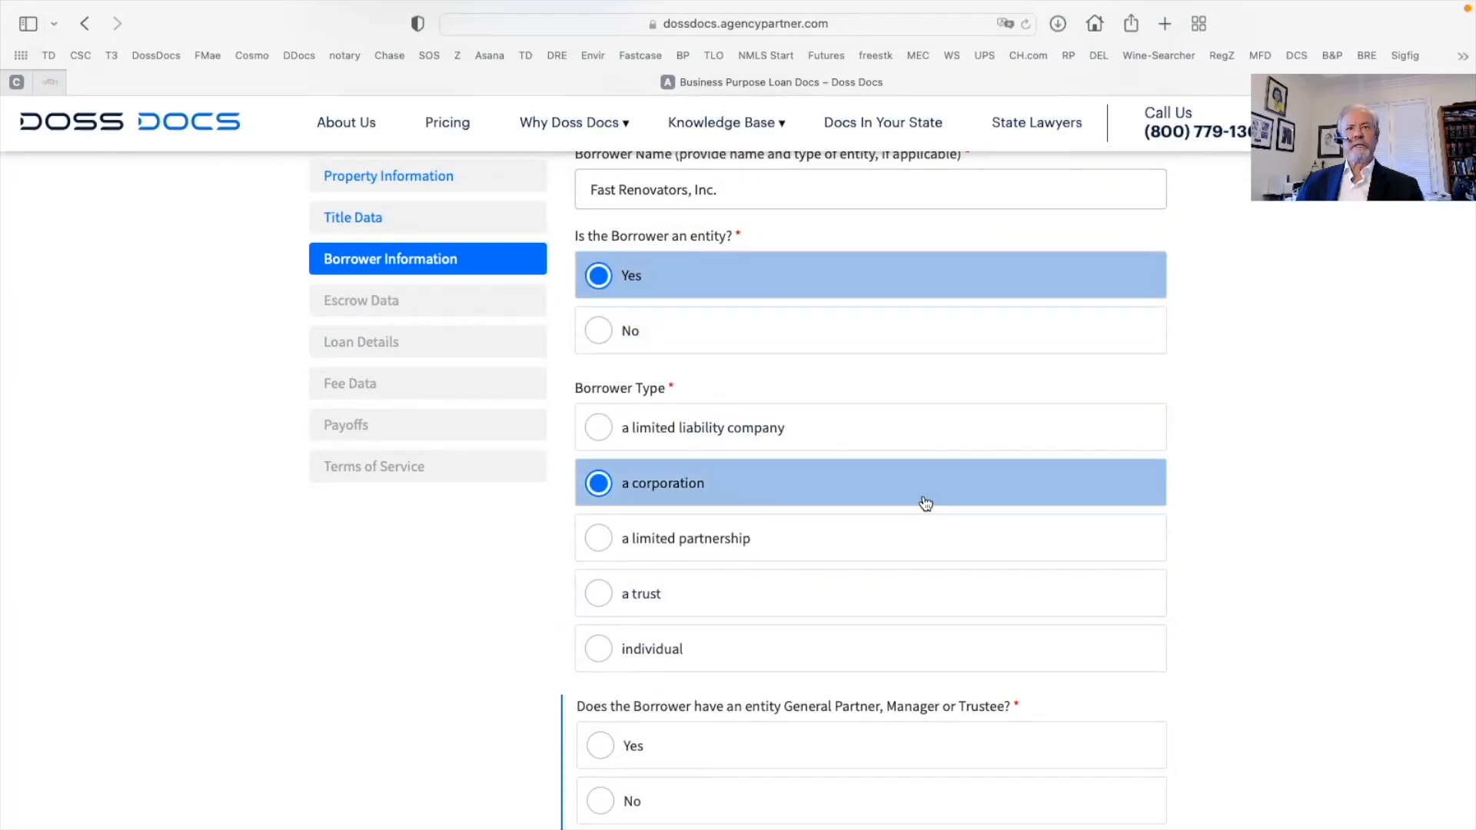
# Enter the first signer's name and give them the title President
pyautogui.scroll(-1, 922, 500)
pyautogui.scroll(-4, 925, 504)
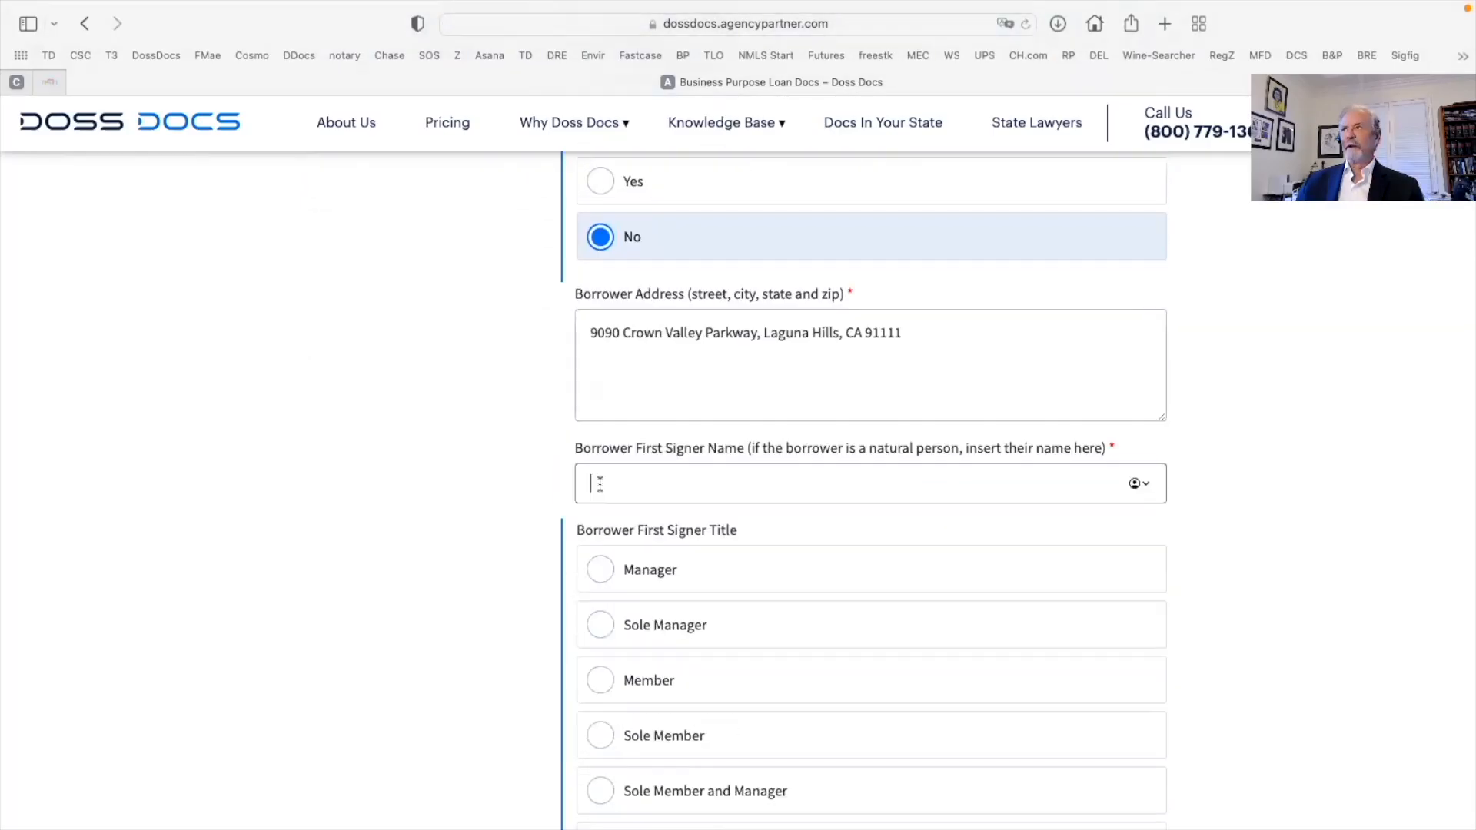
pyautogui.write('Jim Smith')
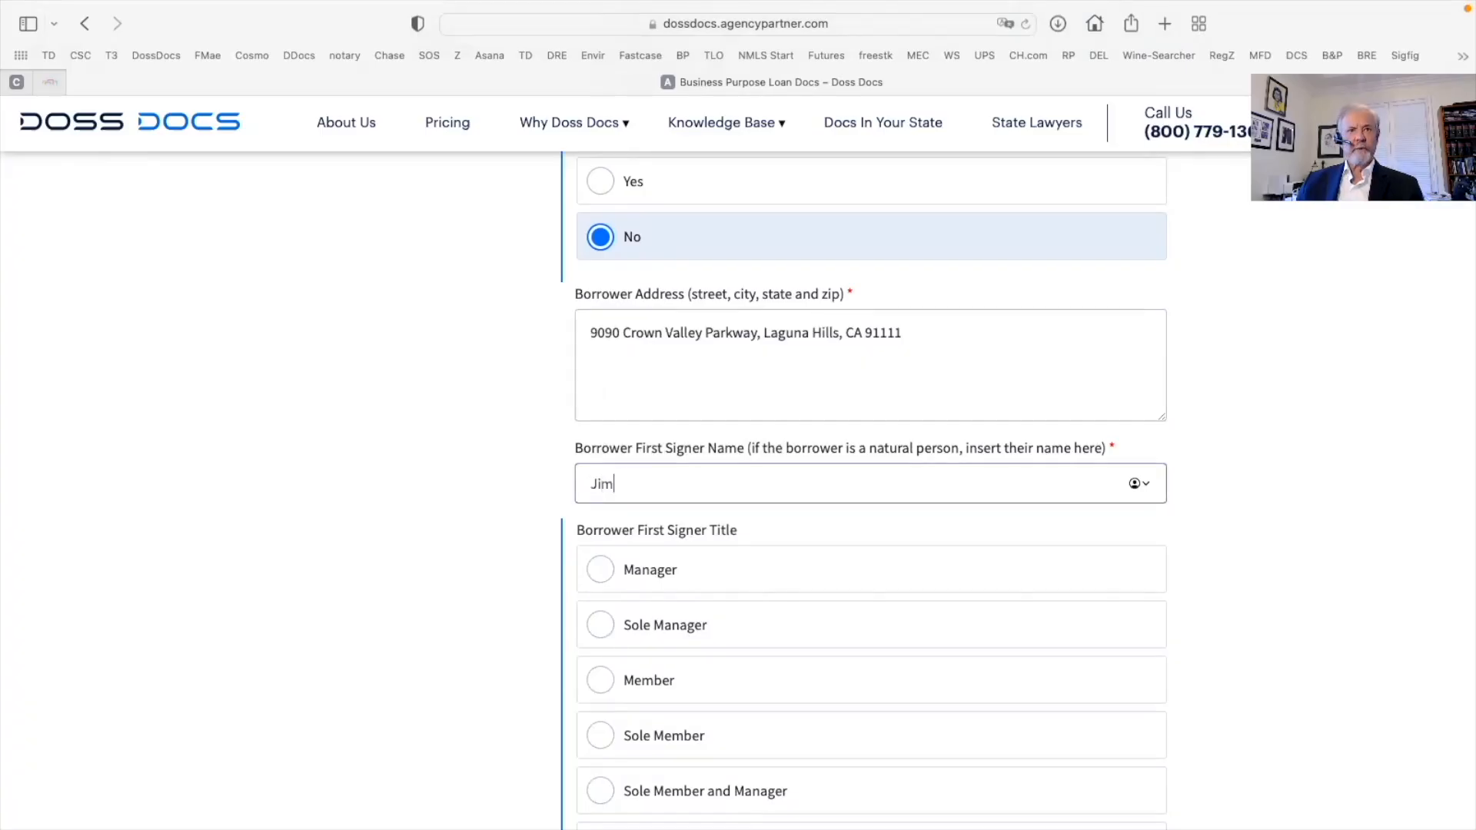
pyautogui.scroll(-5, 791, 534)
pyautogui.scroll(-1, 793, 536)
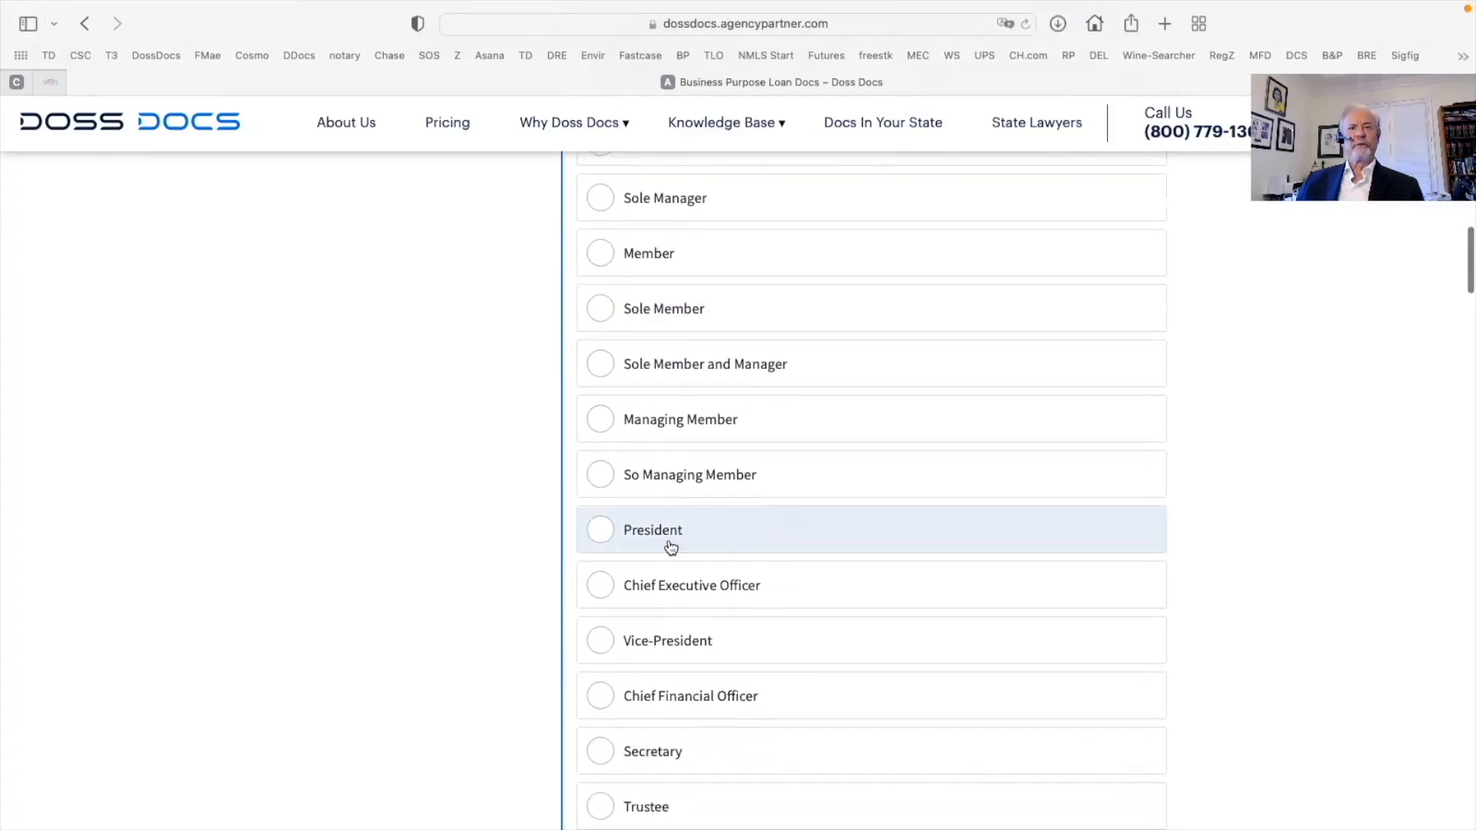
pyautogui.click(598, 530)
# Enter the second signer's name with the title Secretary
pyautogui.scroll(-5, 763, 444)
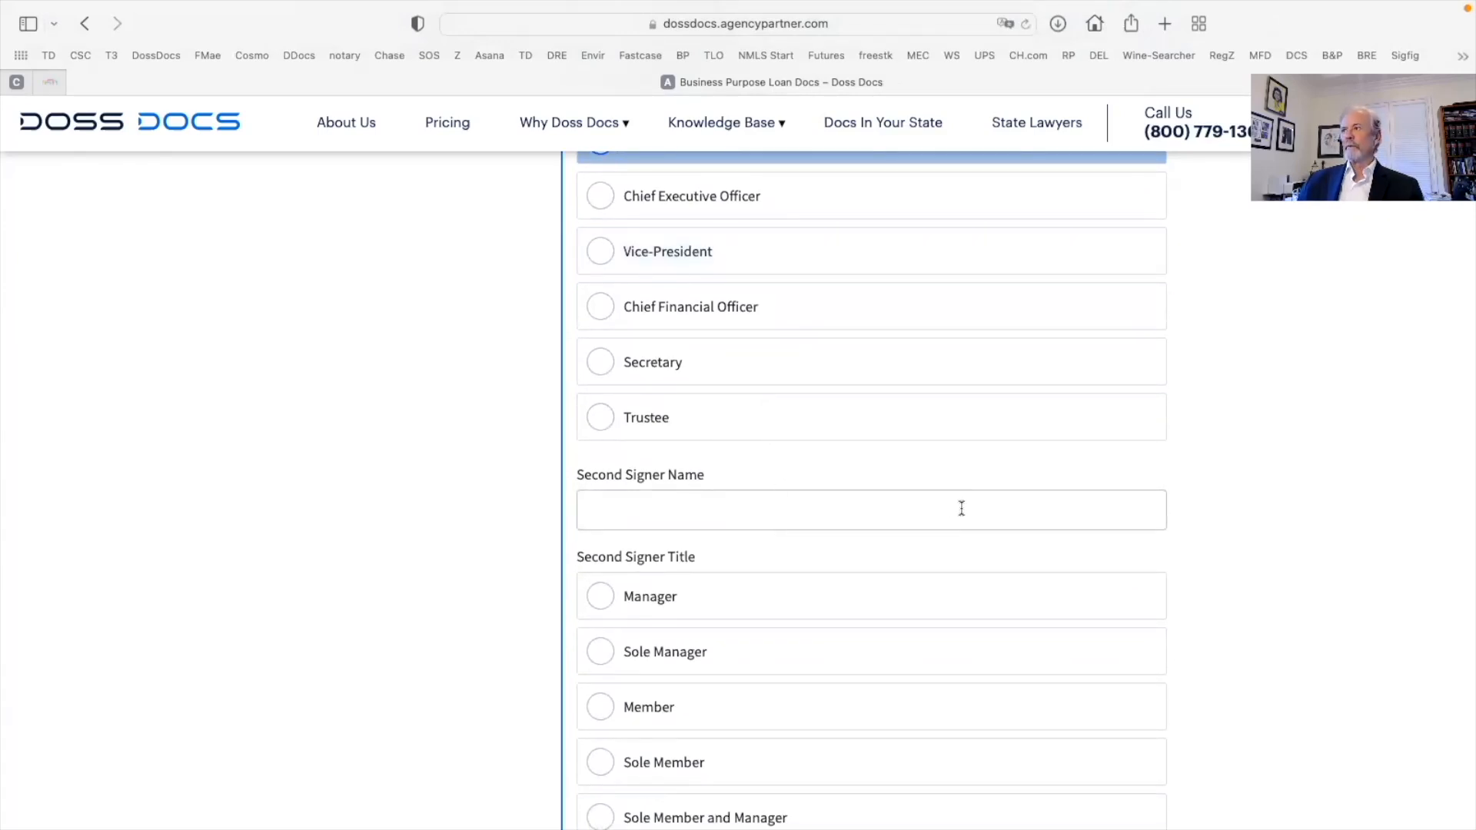
pyautogui.scroll(-1, 961, 508)
pyautogui.click(607, 444)
pyautogui.write('Sally Smith')
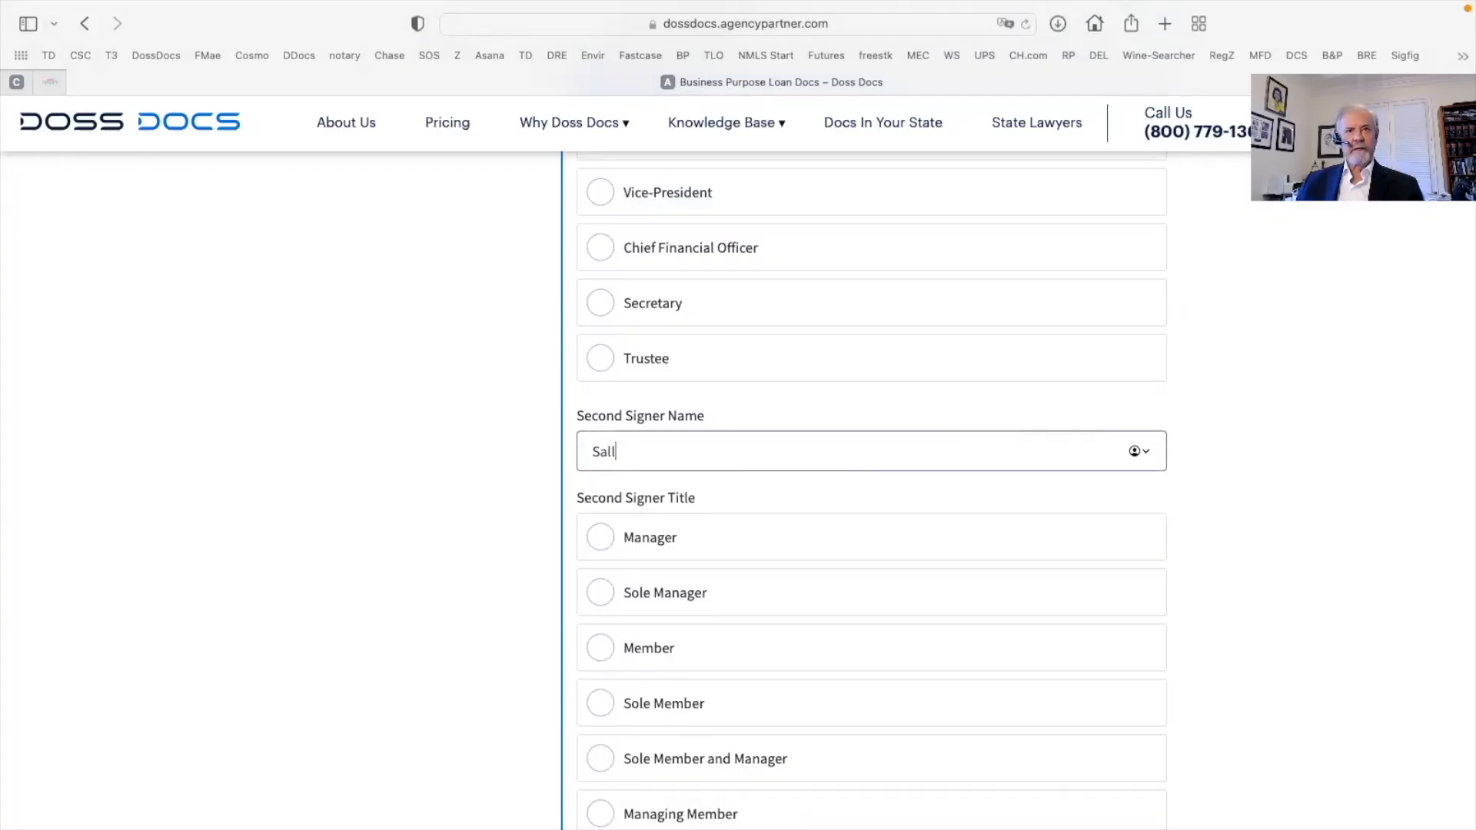
pyautogui.scroll(-2, 675, 528)
pyautogui.scroll(-6, 675, 530)
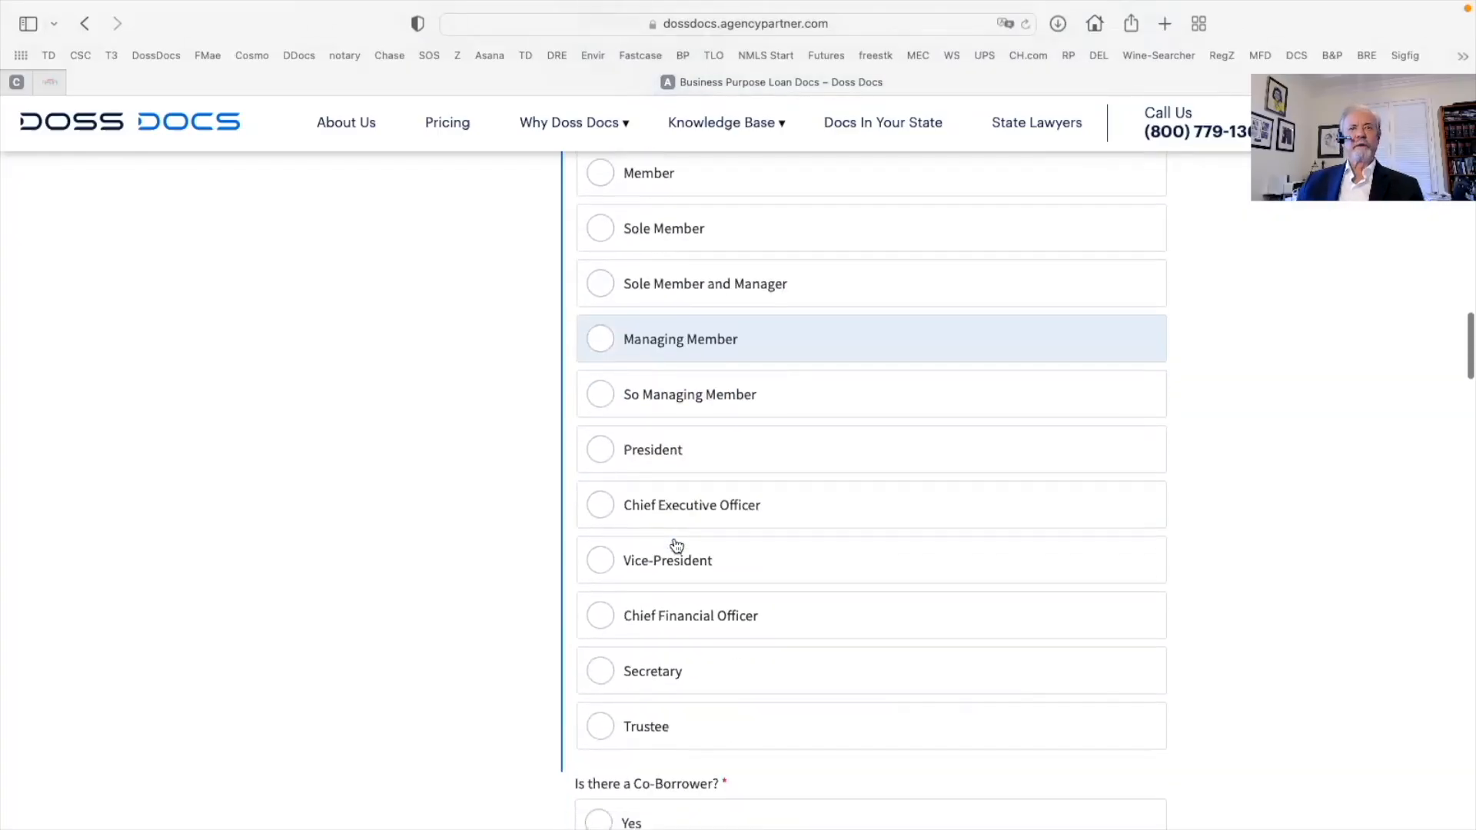
pyautogui.click(672, 539)
# Answer No to the co-borrower question and place the caret in the vesting field
pyautogui.scroll(-3, 654, 530)
pyautogui.click(629, 513)
pyautogui.scroll(-2, 630, 517)
pyautogui.click(600, 562)
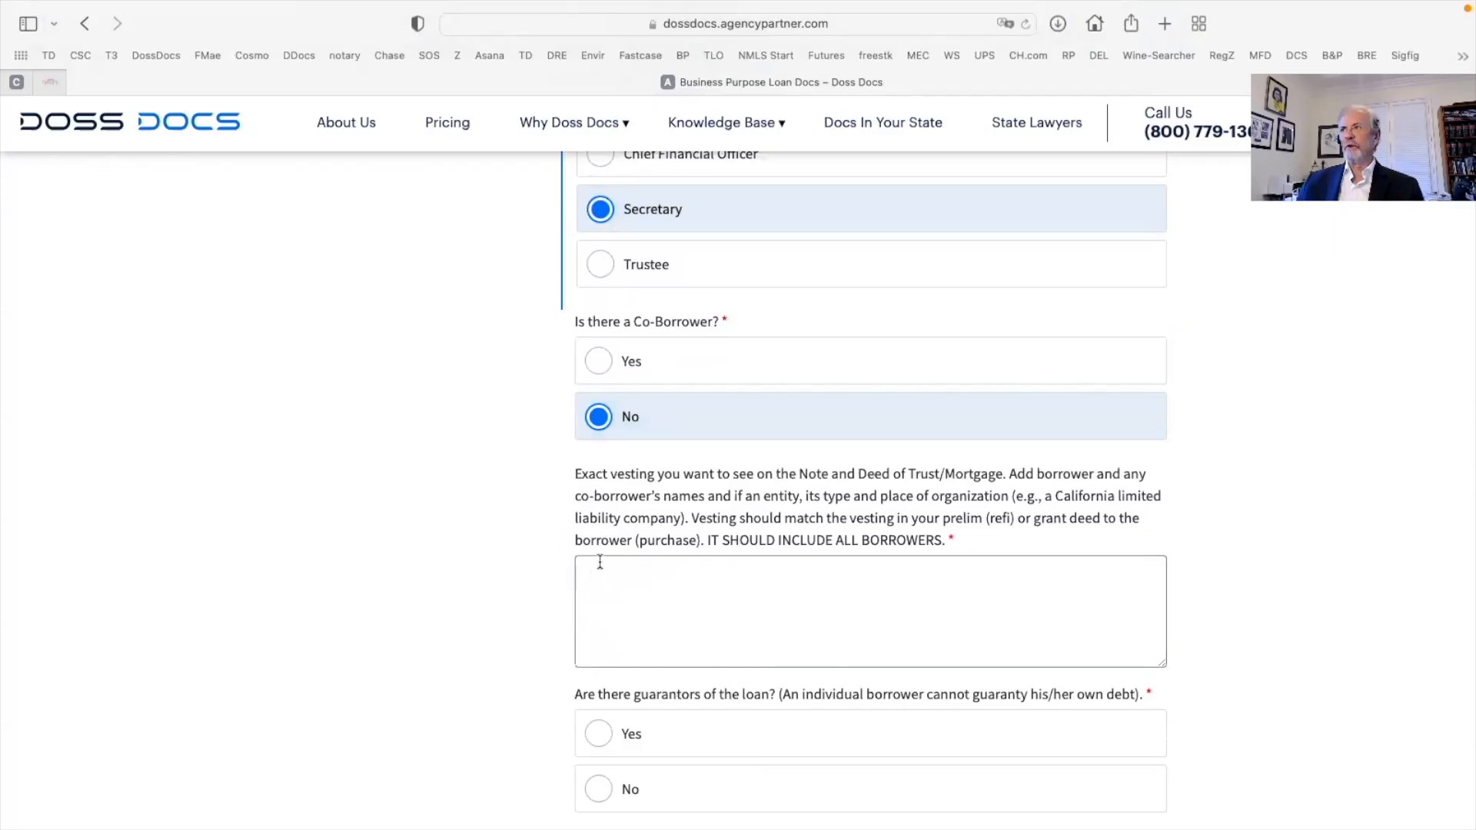
pyautogui.press('super+Tab')
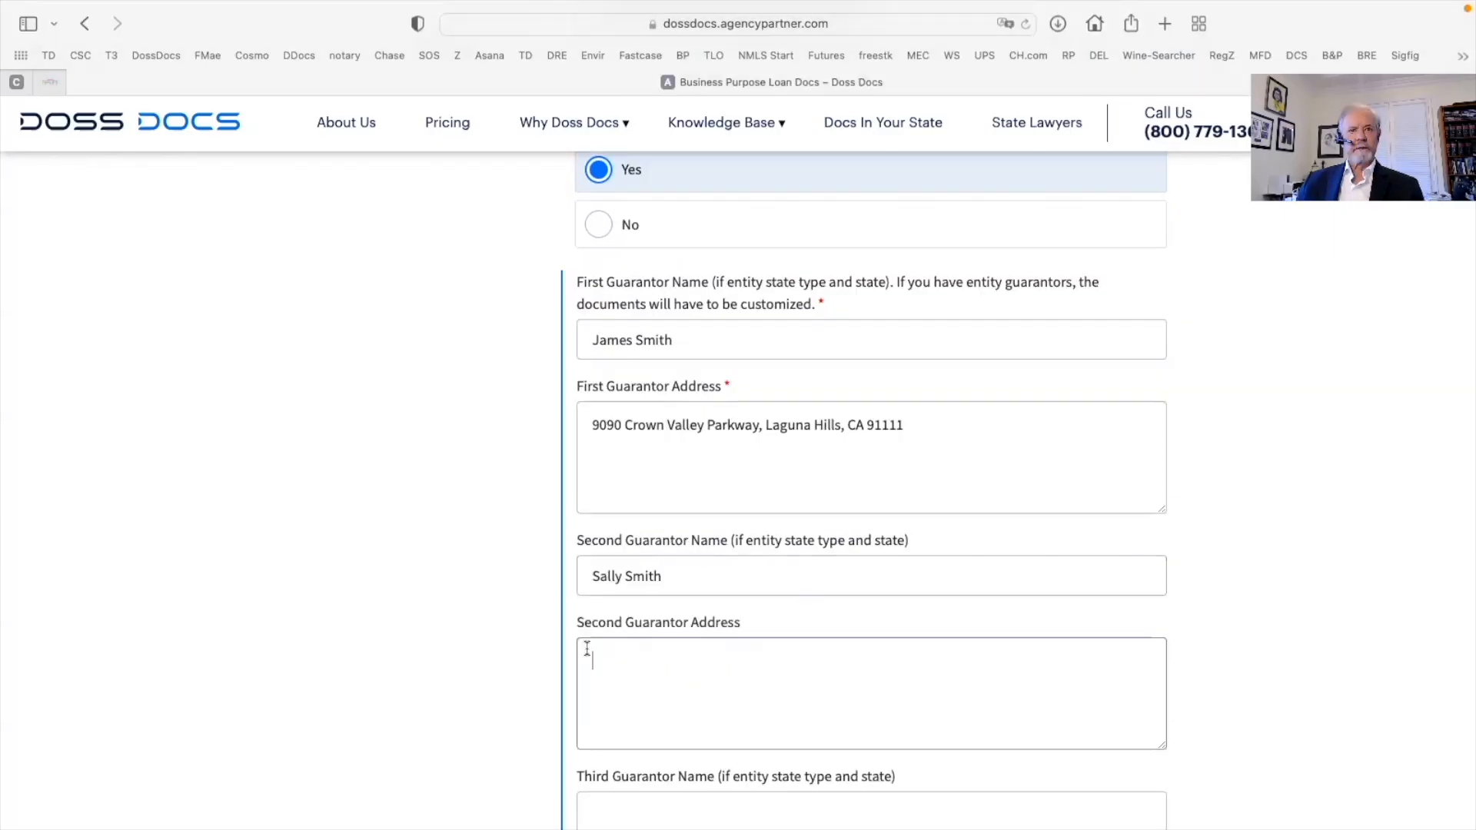
# Paste the copied address into Second Guarantor Address and continue to Escrow Data
pyautogui.rightClick(607, 655)
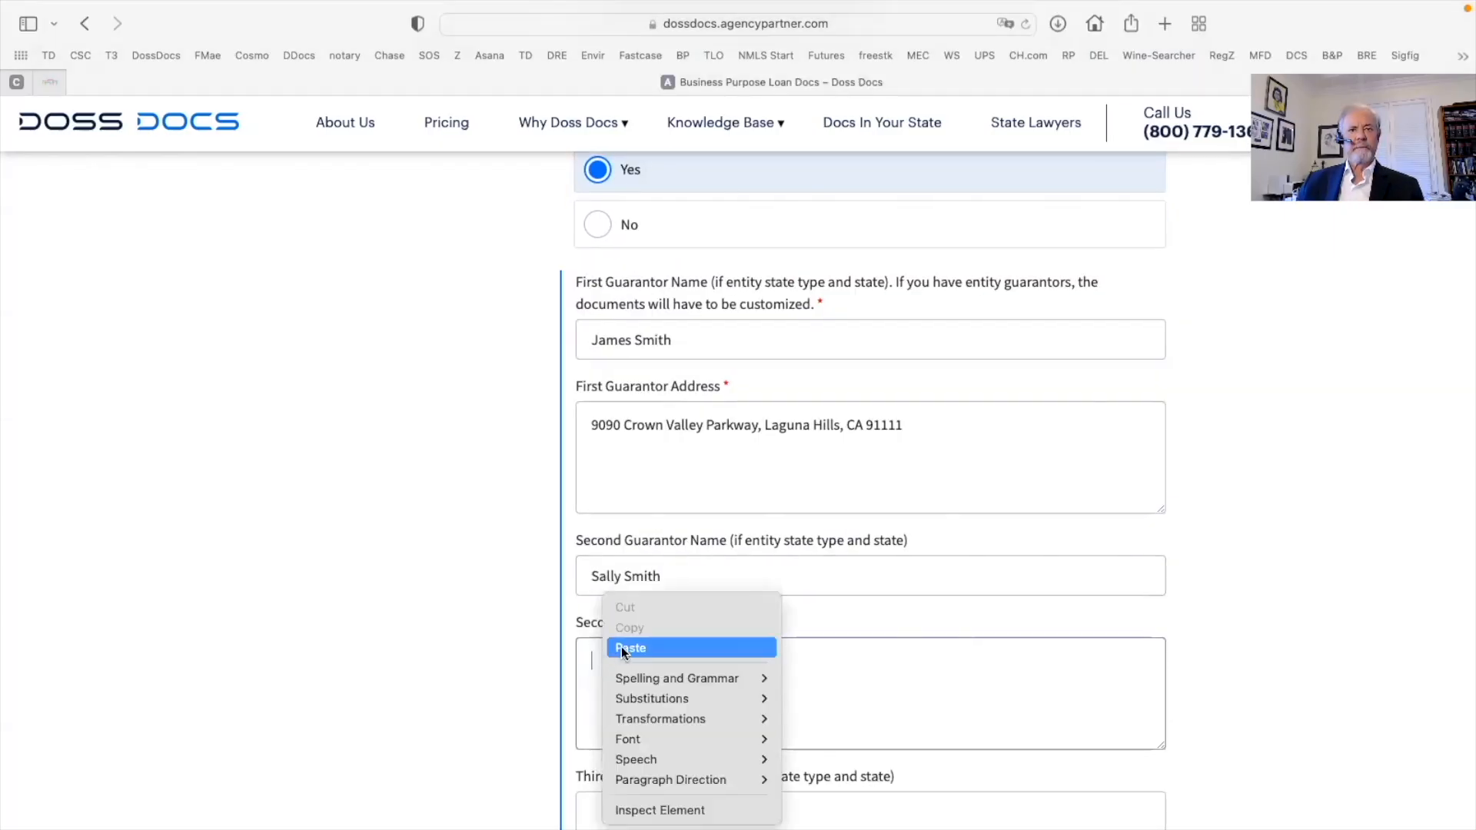
pyautogui.click(621, 649)
pyautogui.scroll(-10, 643, 644)
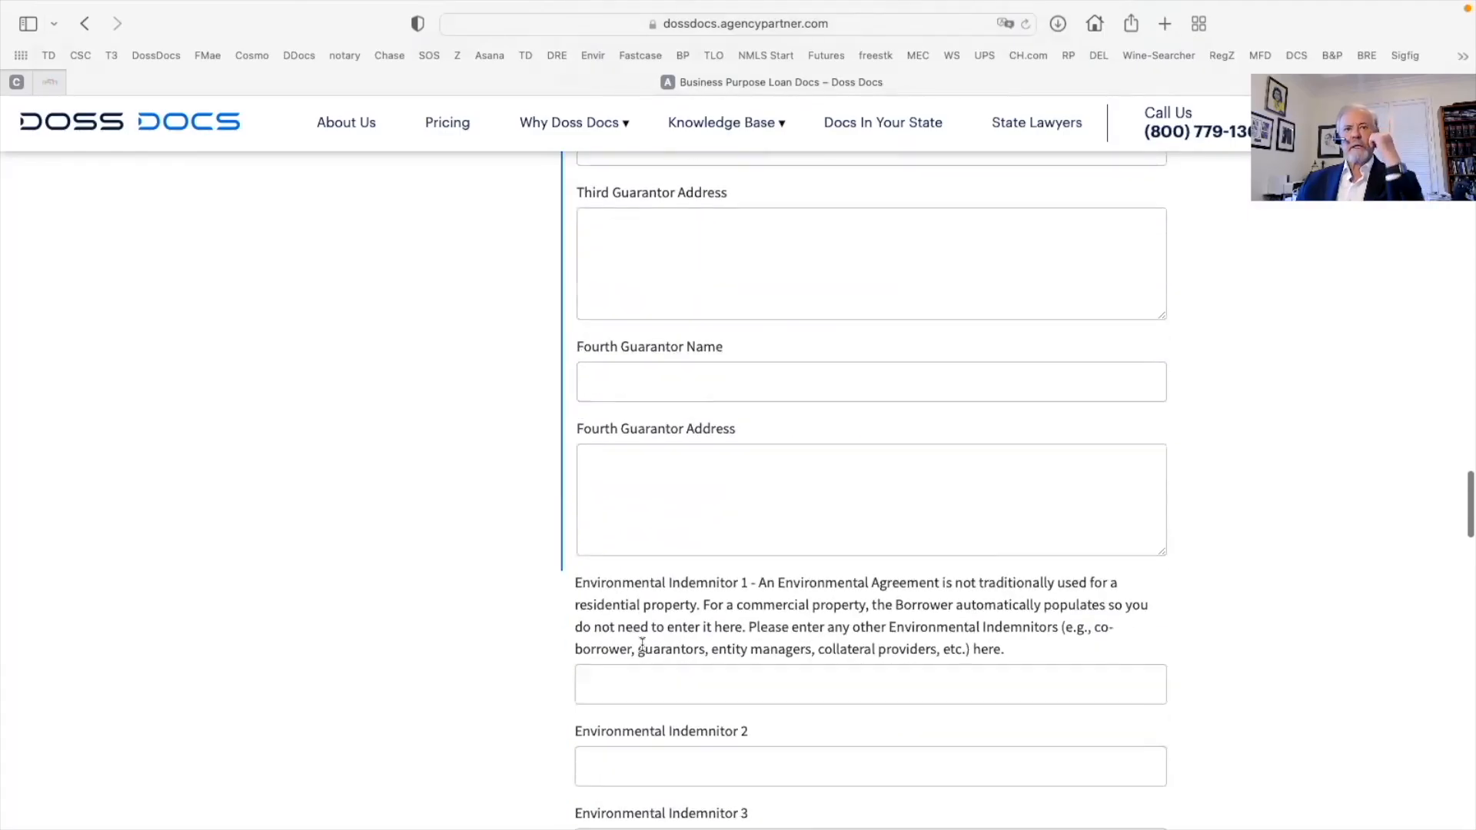
pyautogui.scroll(-2, 643, 644)
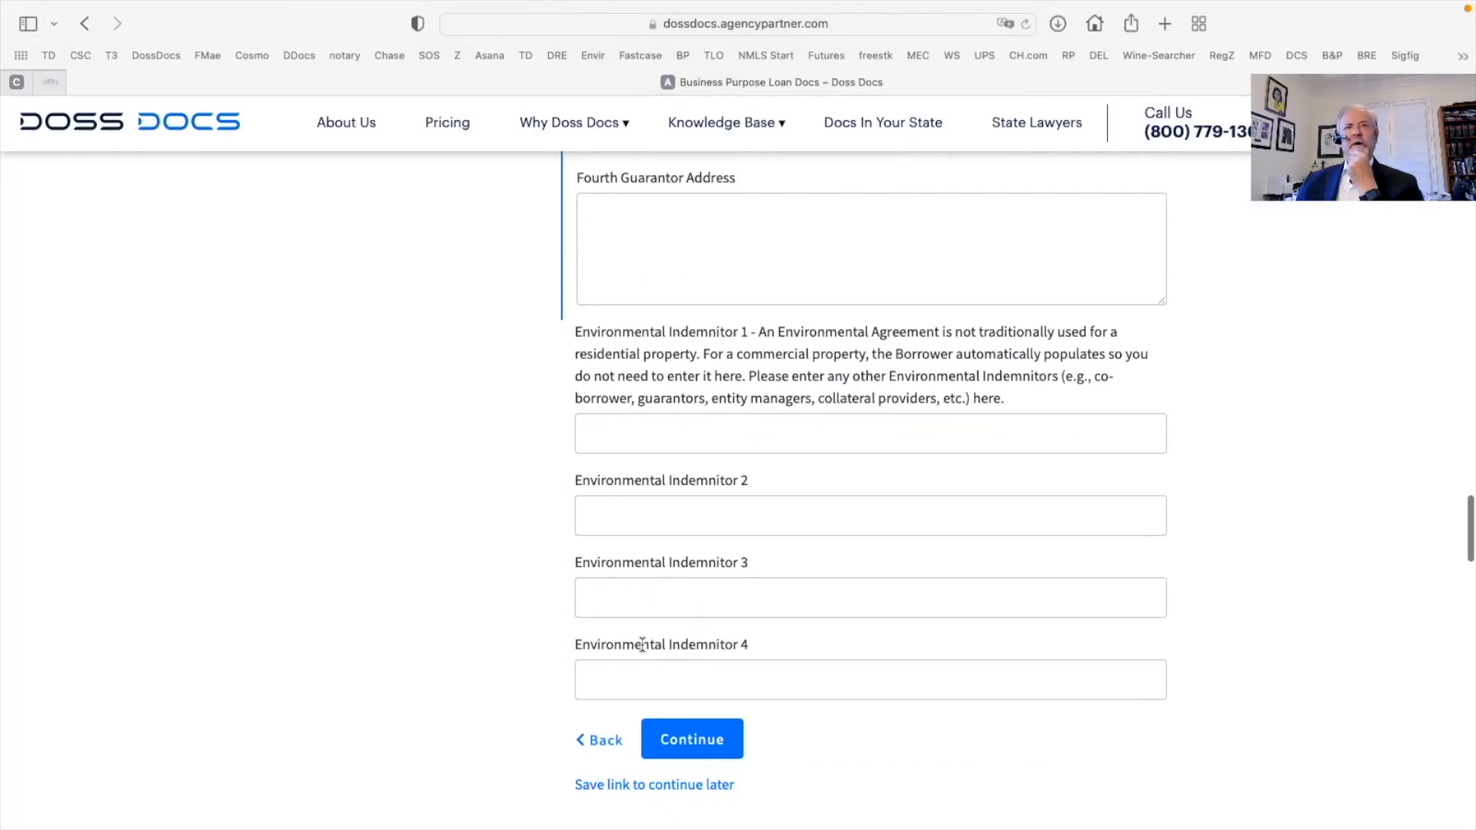
pyautogui.scroll(-5, 642, 644)
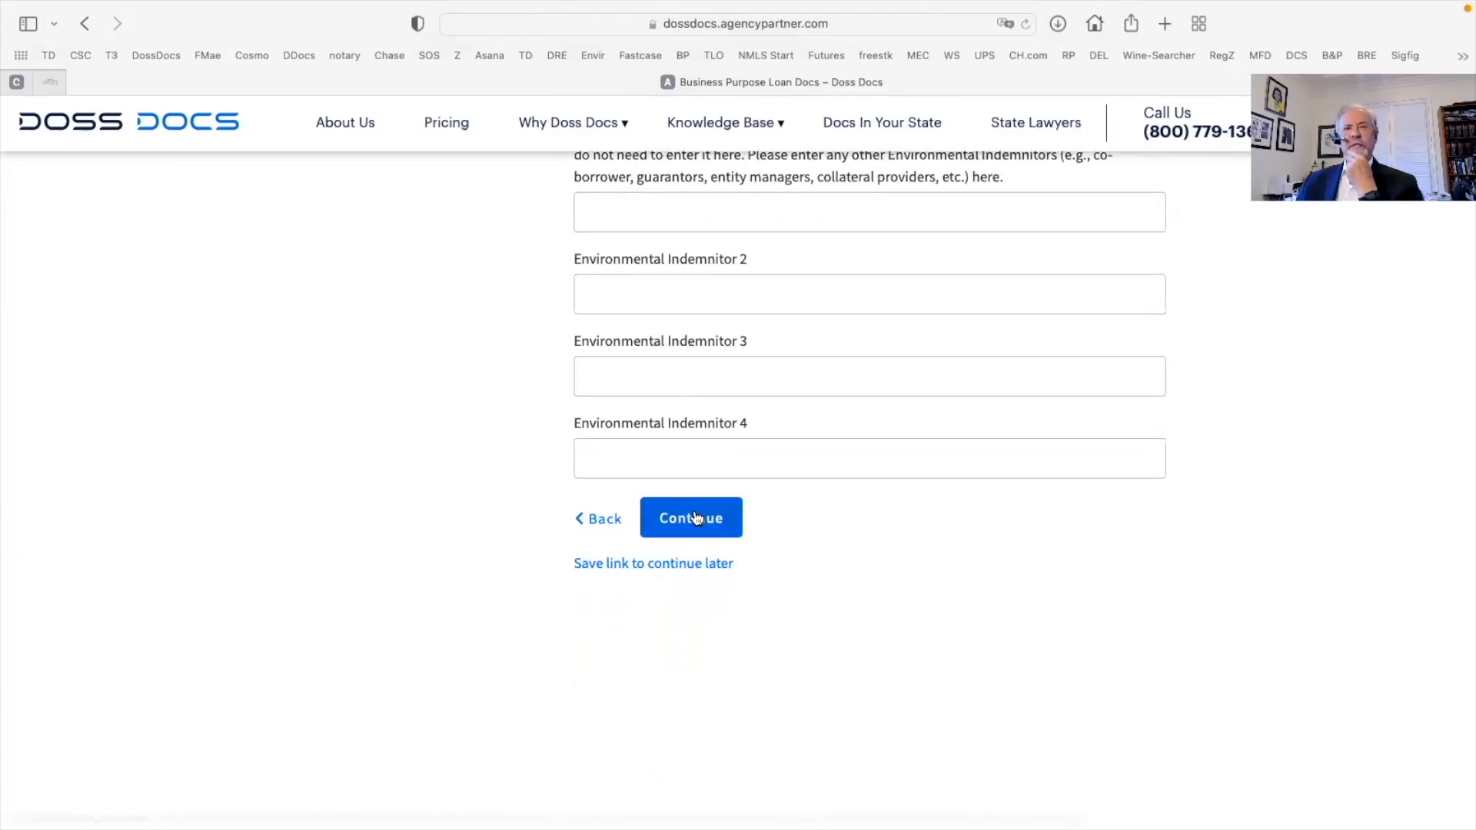
pyautogui.click(692, 517)
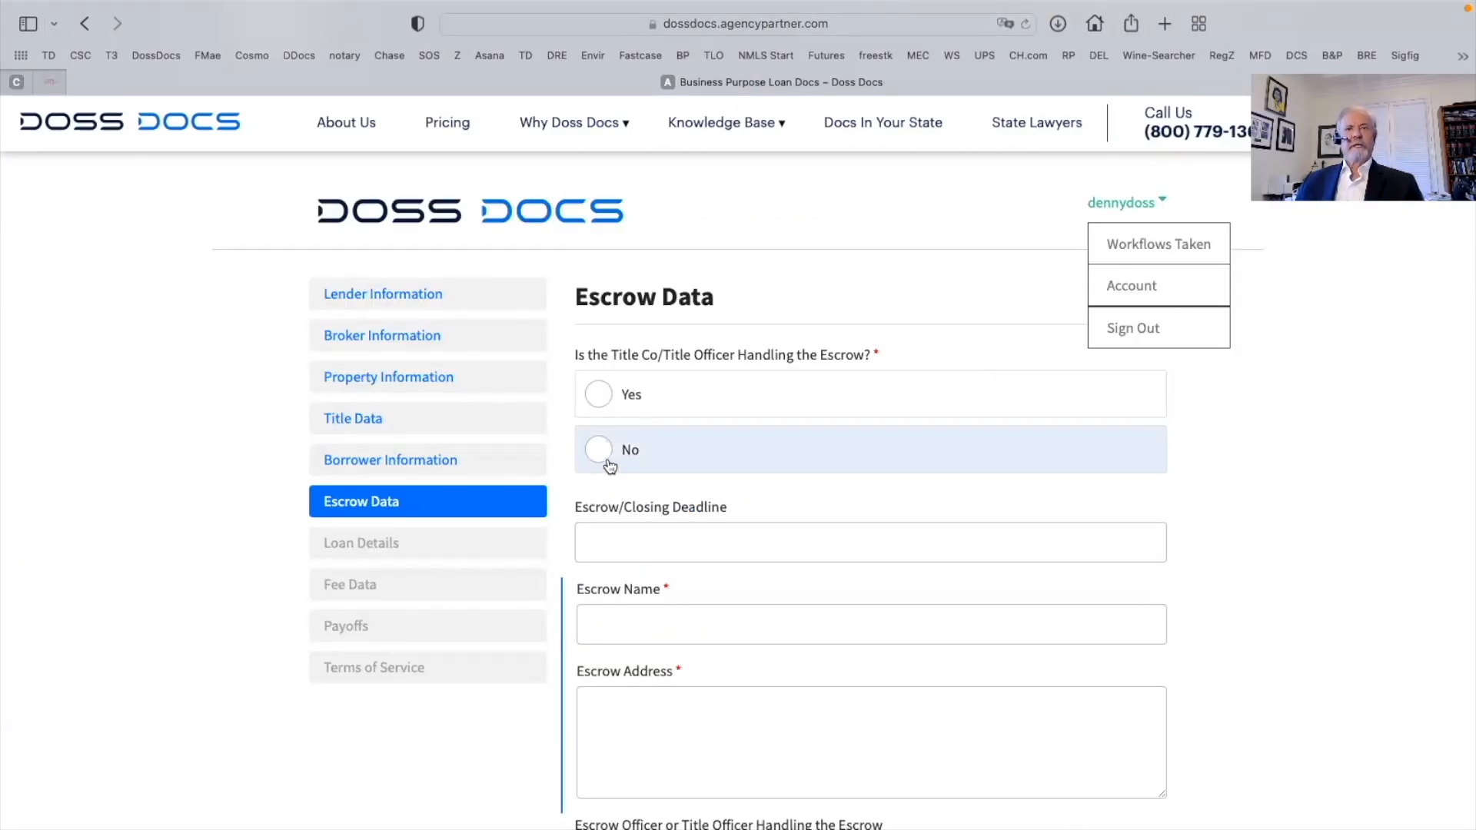
# Confirm the title officer handles escrow and set the closing deadline to February 28, 2022
pyautogui.click(599, 394)
pyautogui.scroll(-2, 695, 459)
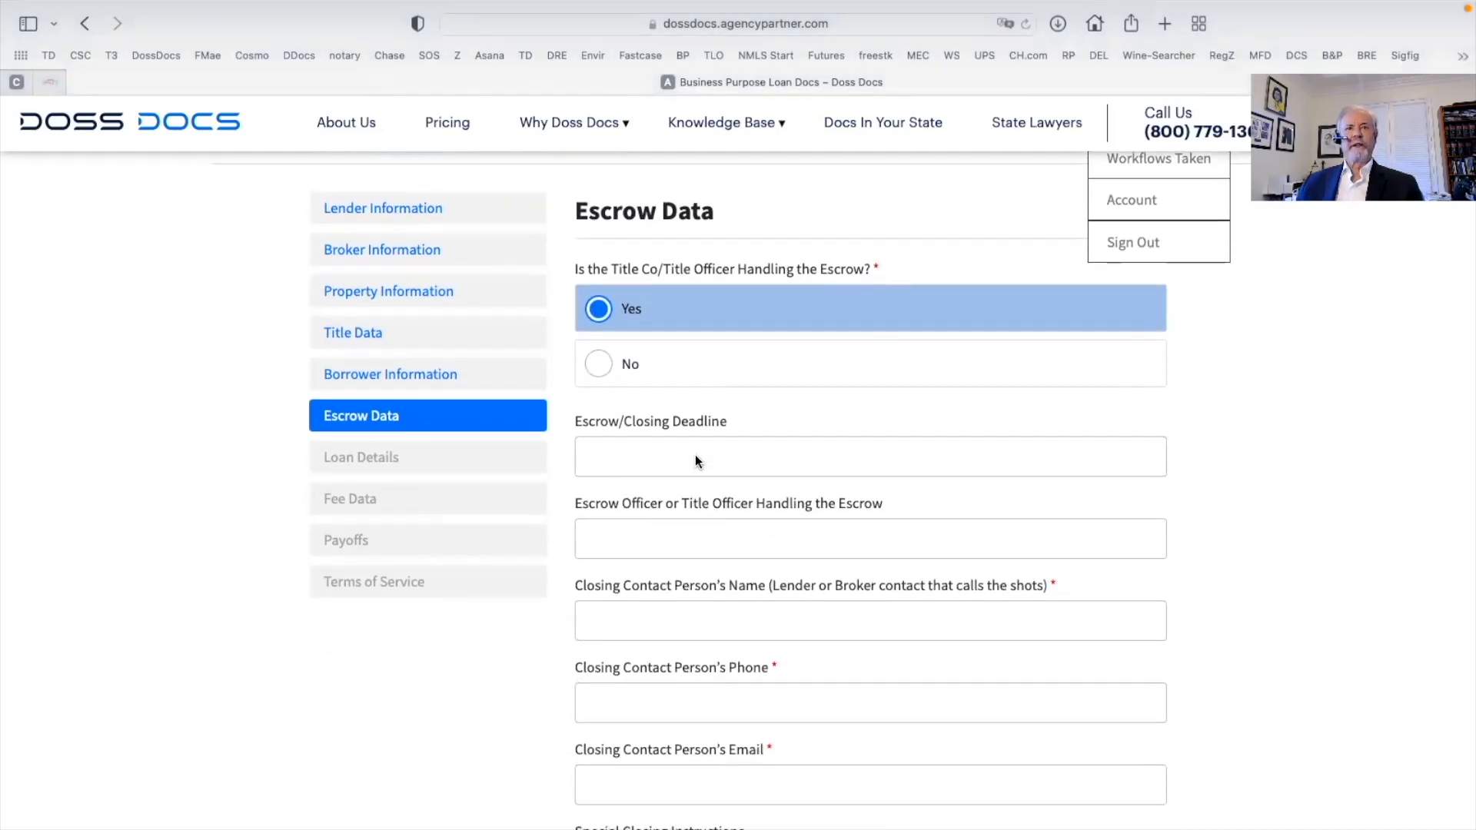
pyautogui.scroll(-1, 694, 457)
pyautogui.click(602, 305)
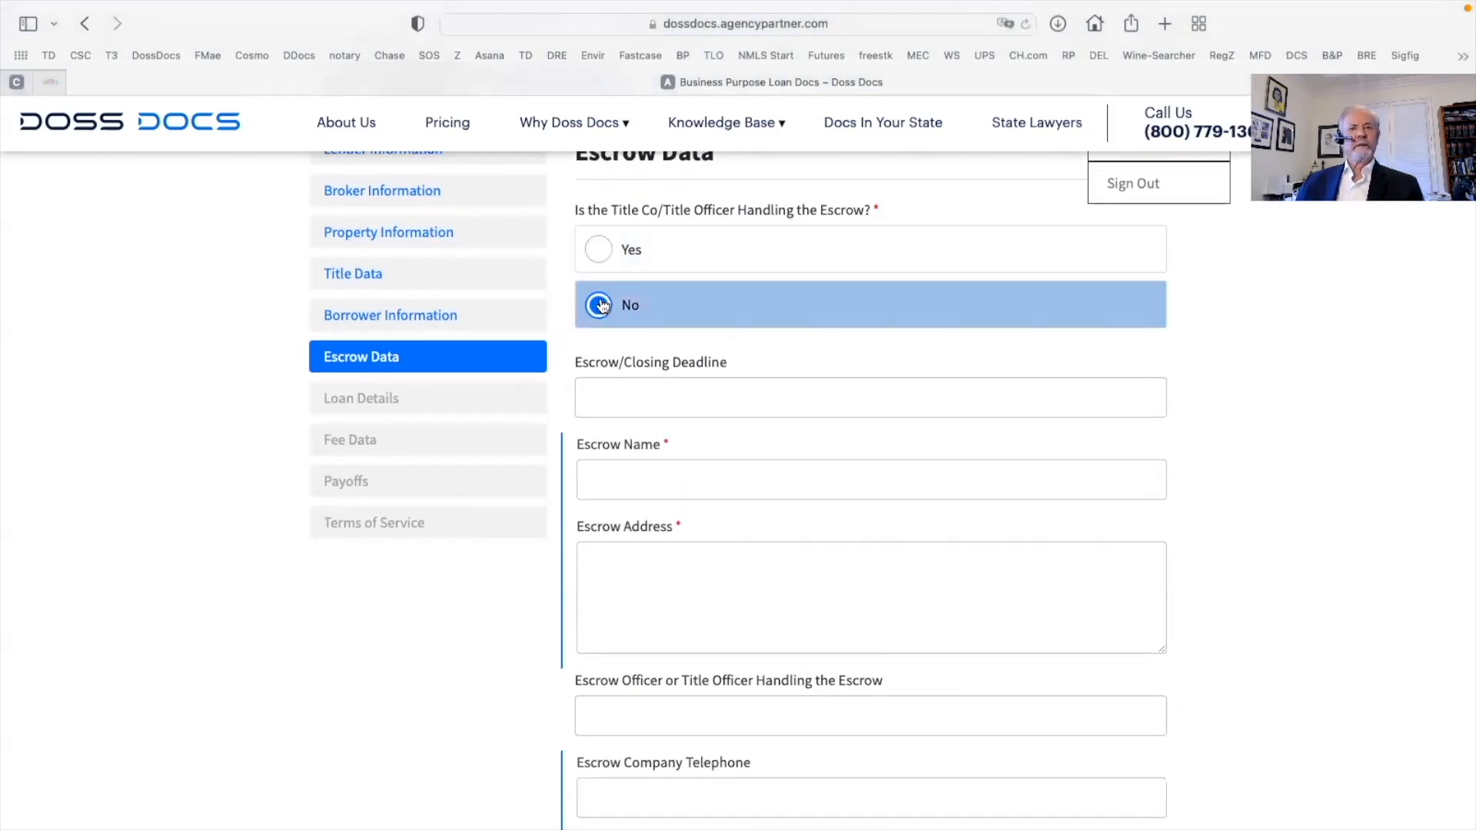
pyautogui.click(598, 249)
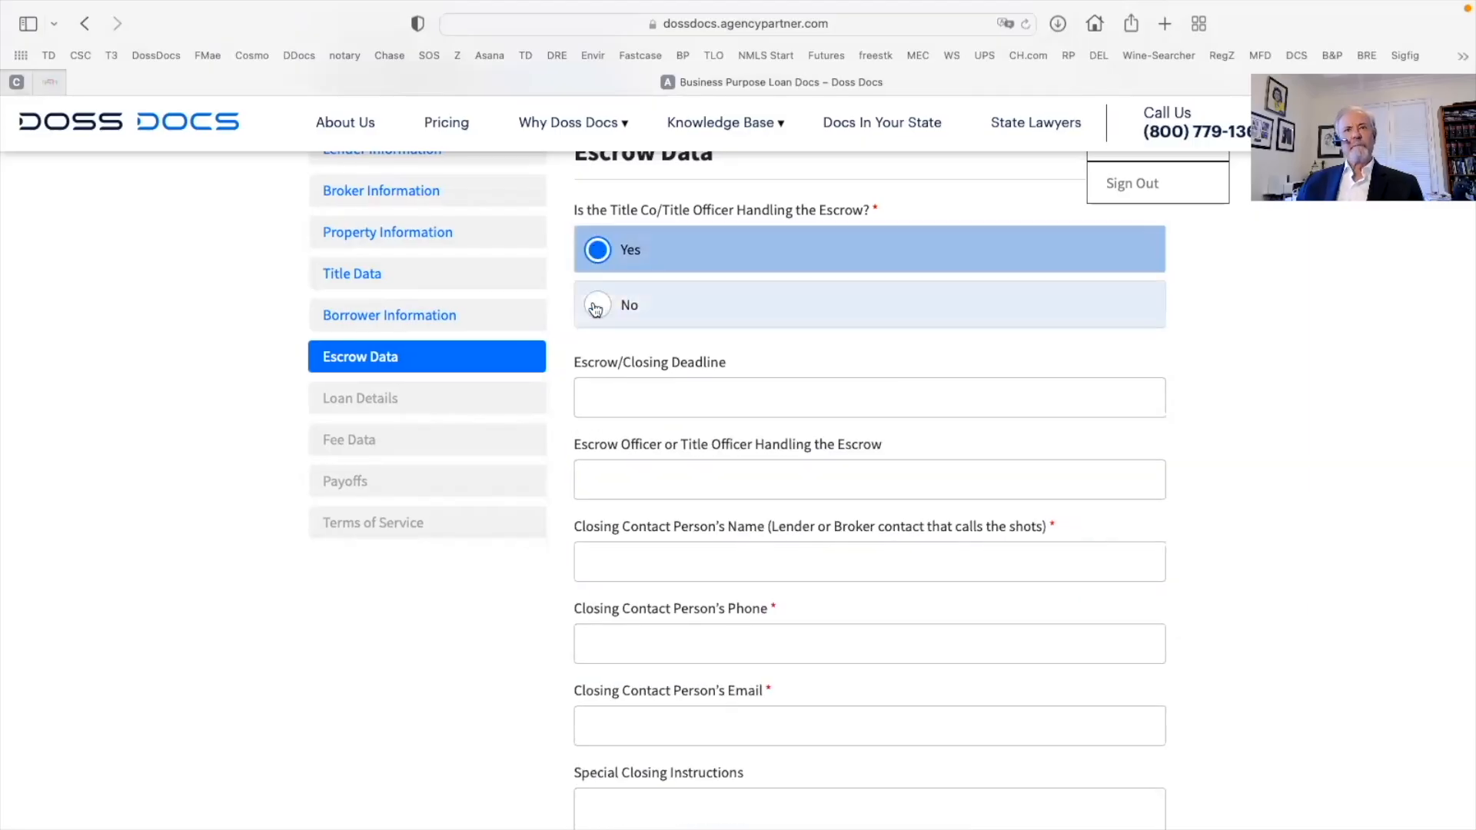
pyautogui.click(611, 405)
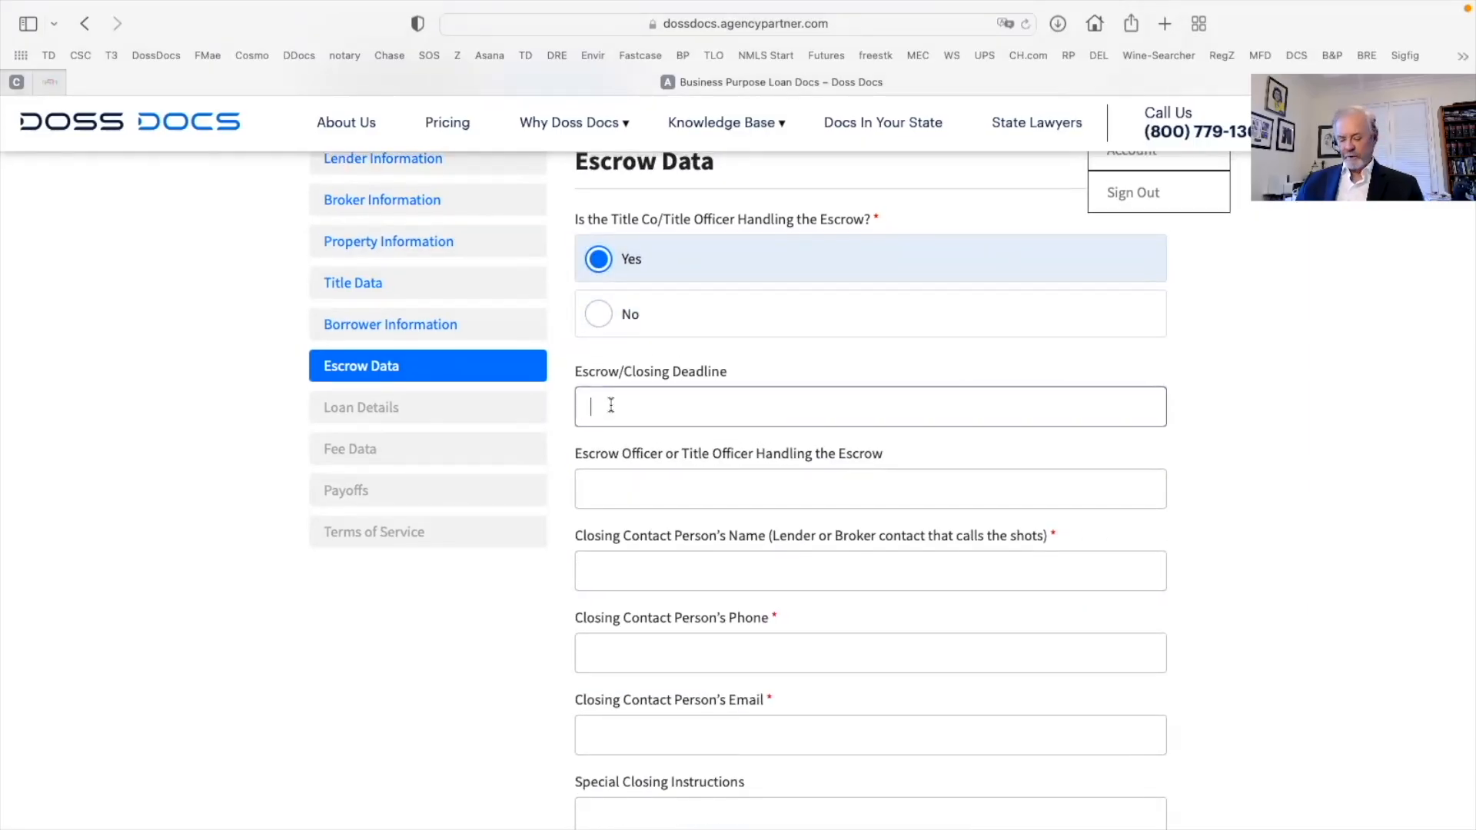
pyautogui.write('Feb')
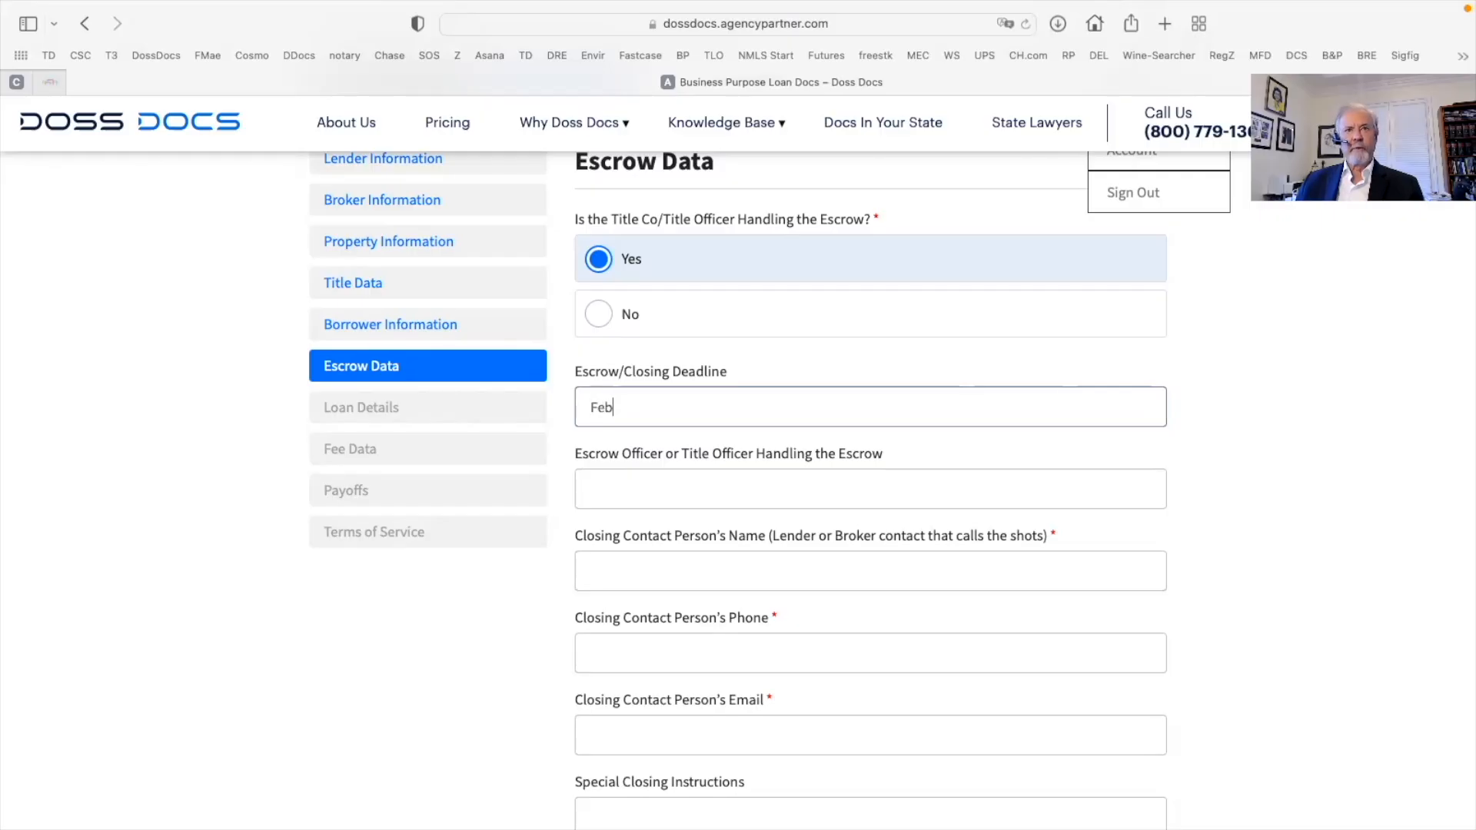
pyautogui.write('ruary 28, 2022')
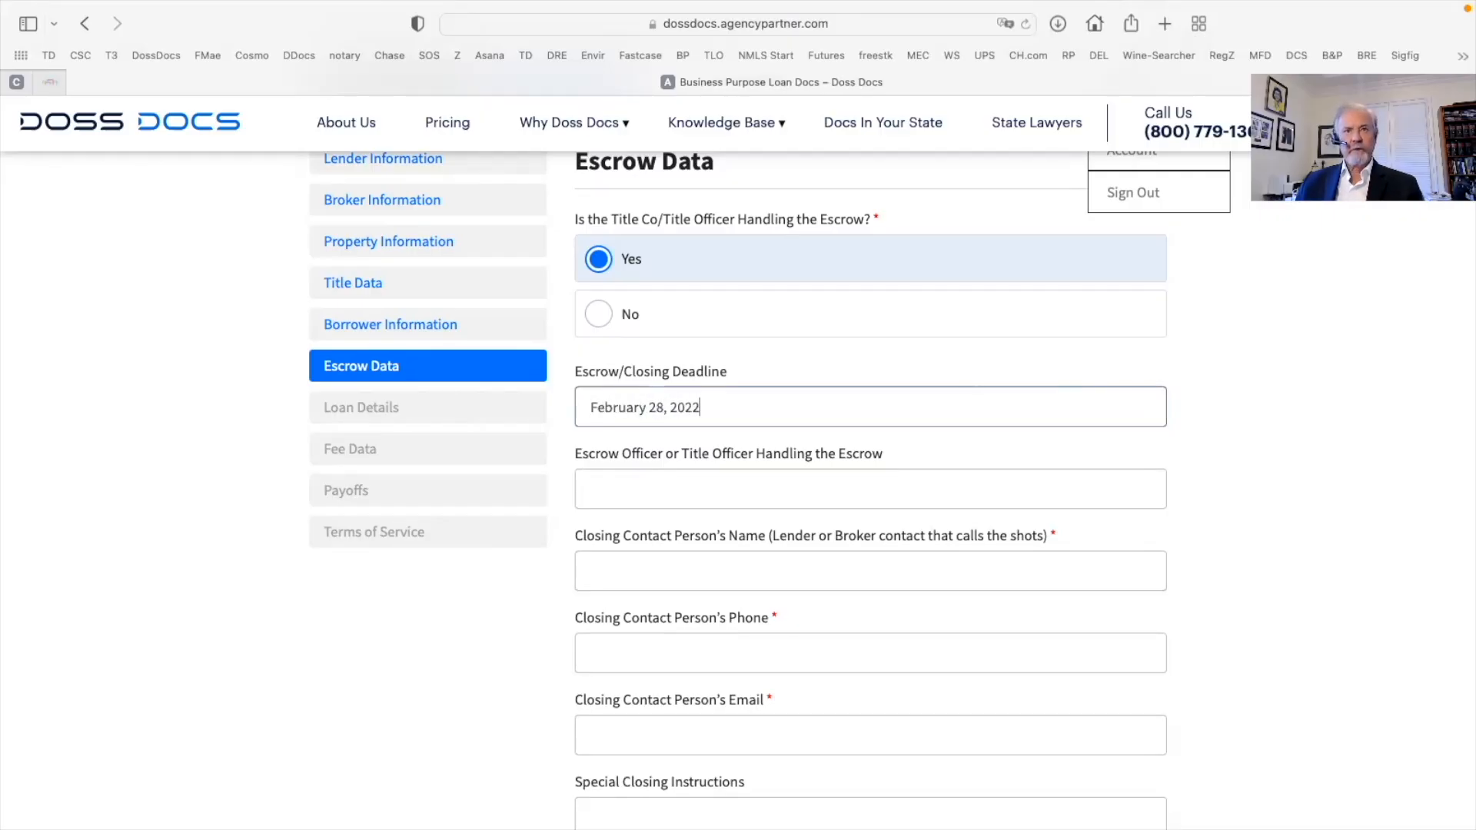
# Enter the escrow officer and closing contact names, leaving special instructions blank, and submit
pyautogui.click(609, 479)
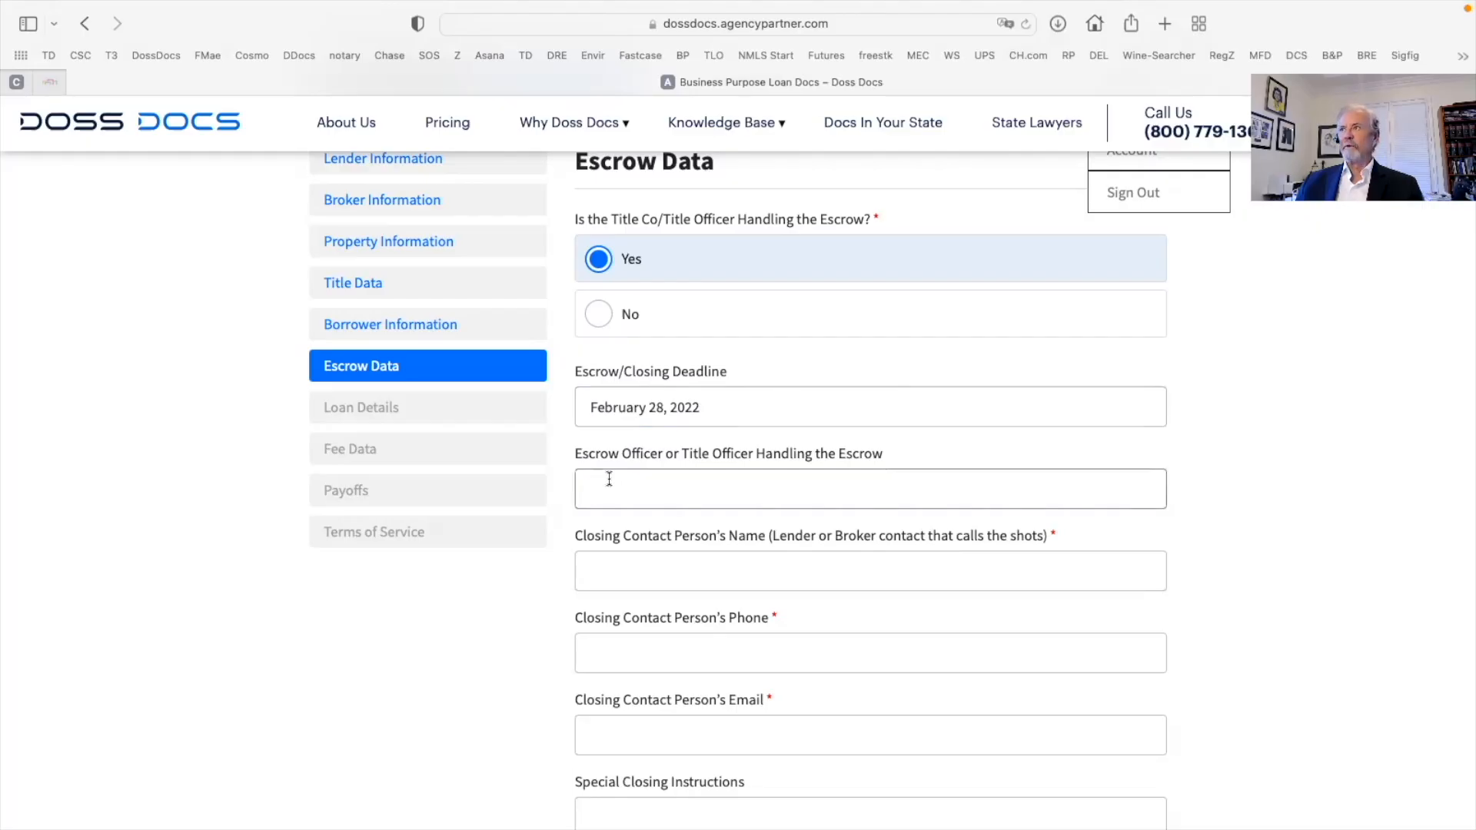
pyautogui.write('Bob Officer')
pyautogui.press('Tab')
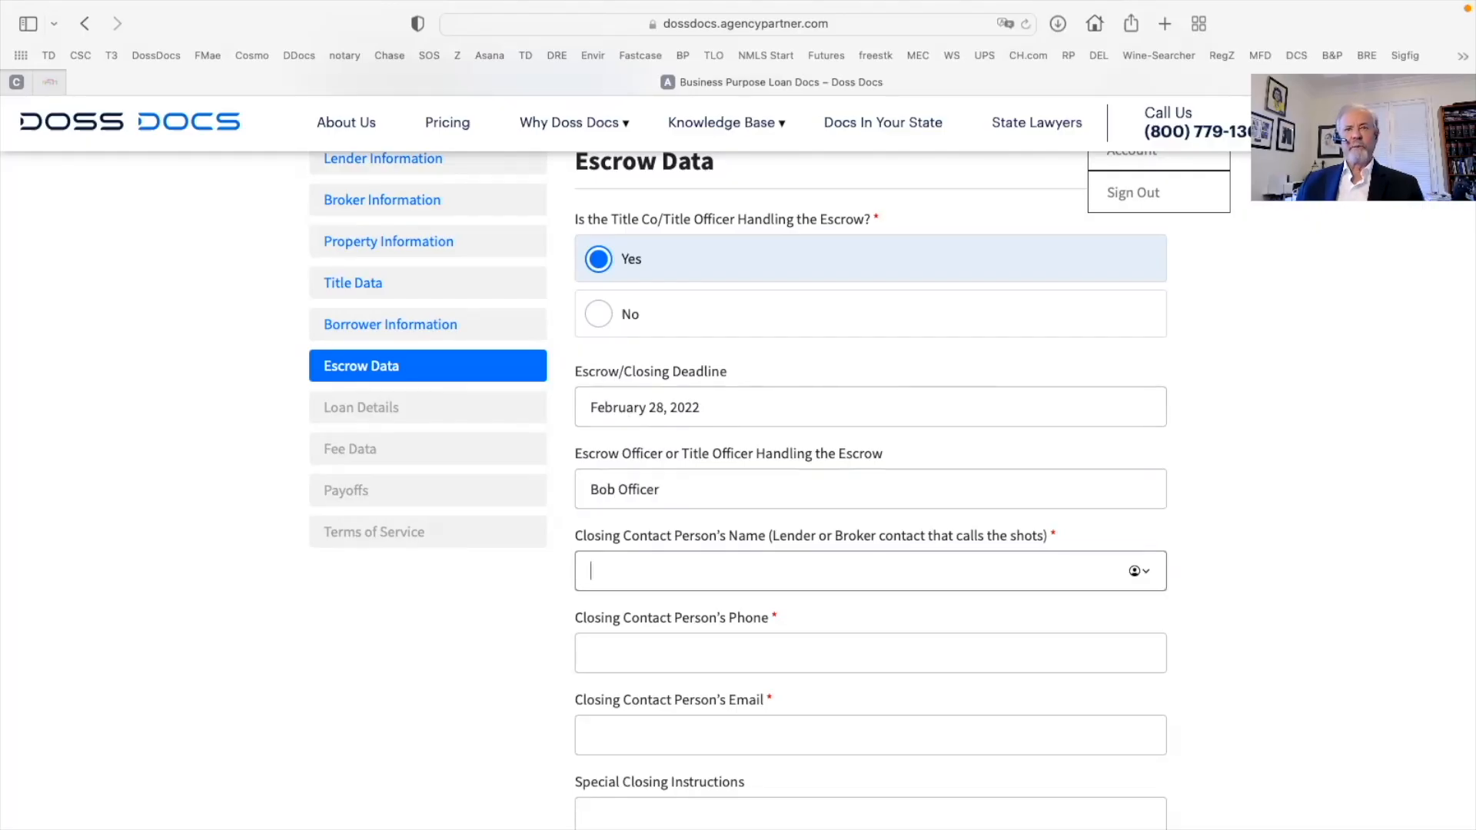
pyautogui.scroll(-2, 629, 425)
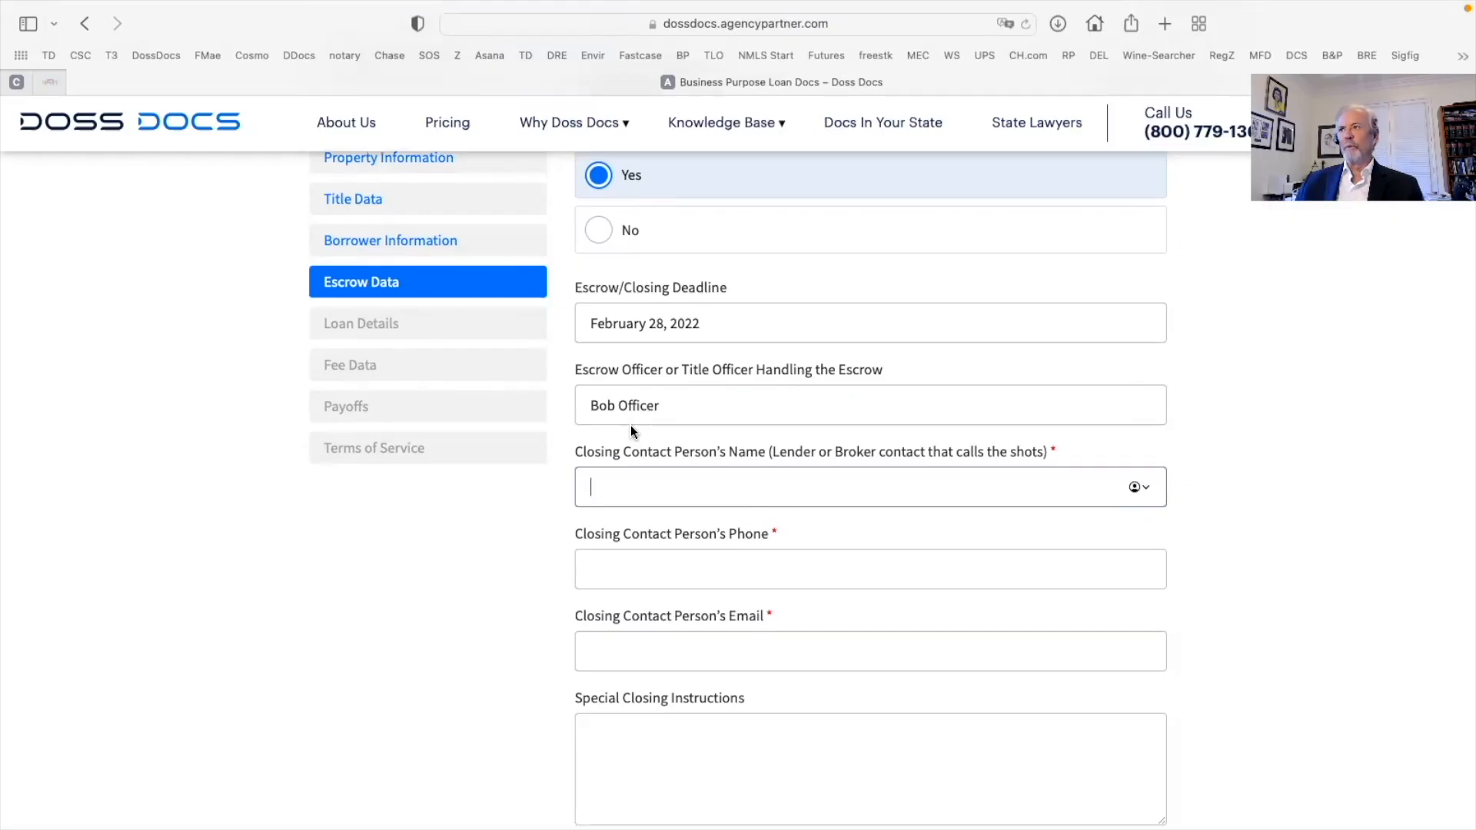
pyautogui.scroll(-1, 630, 426)
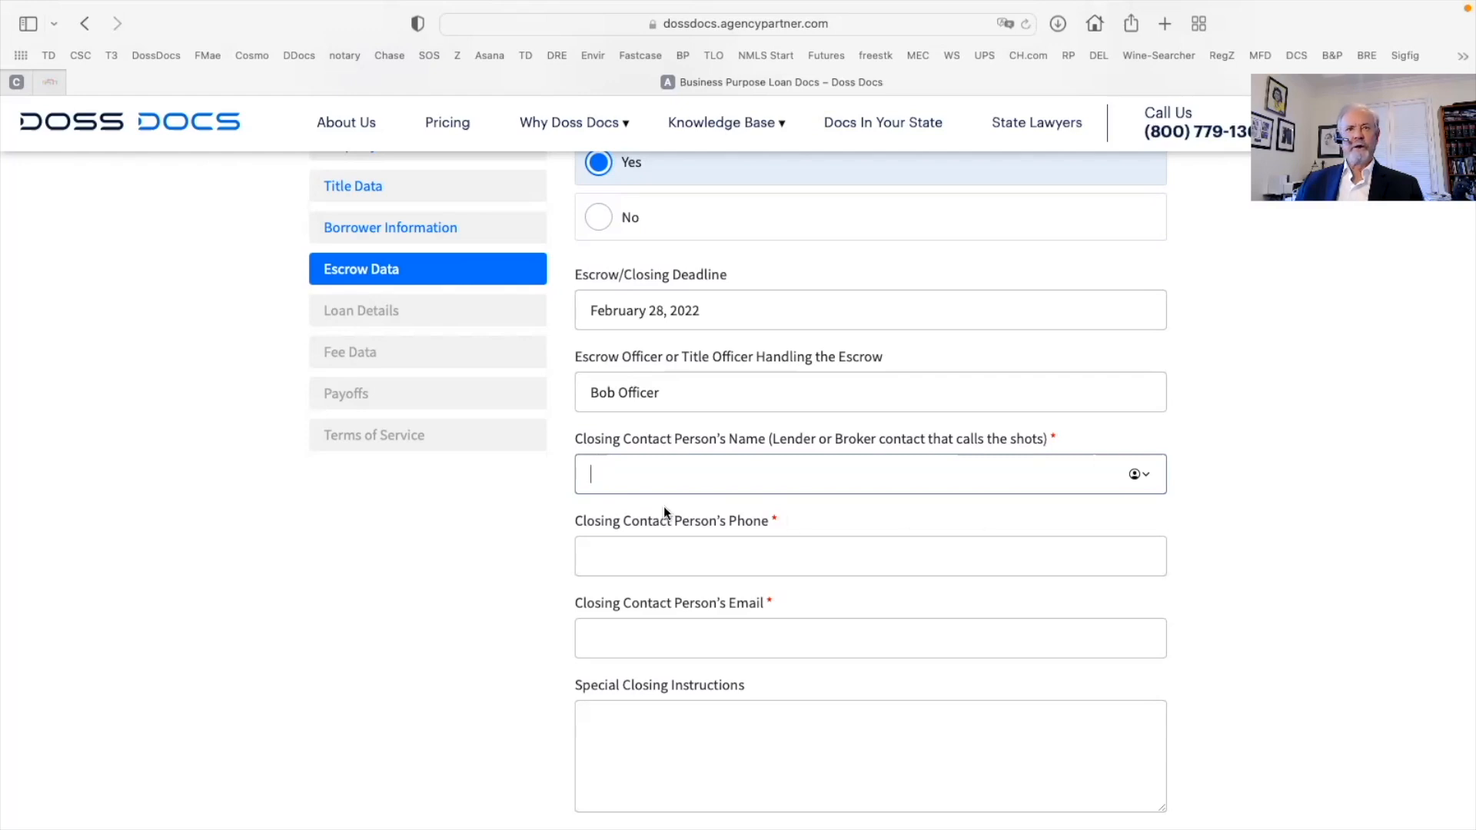
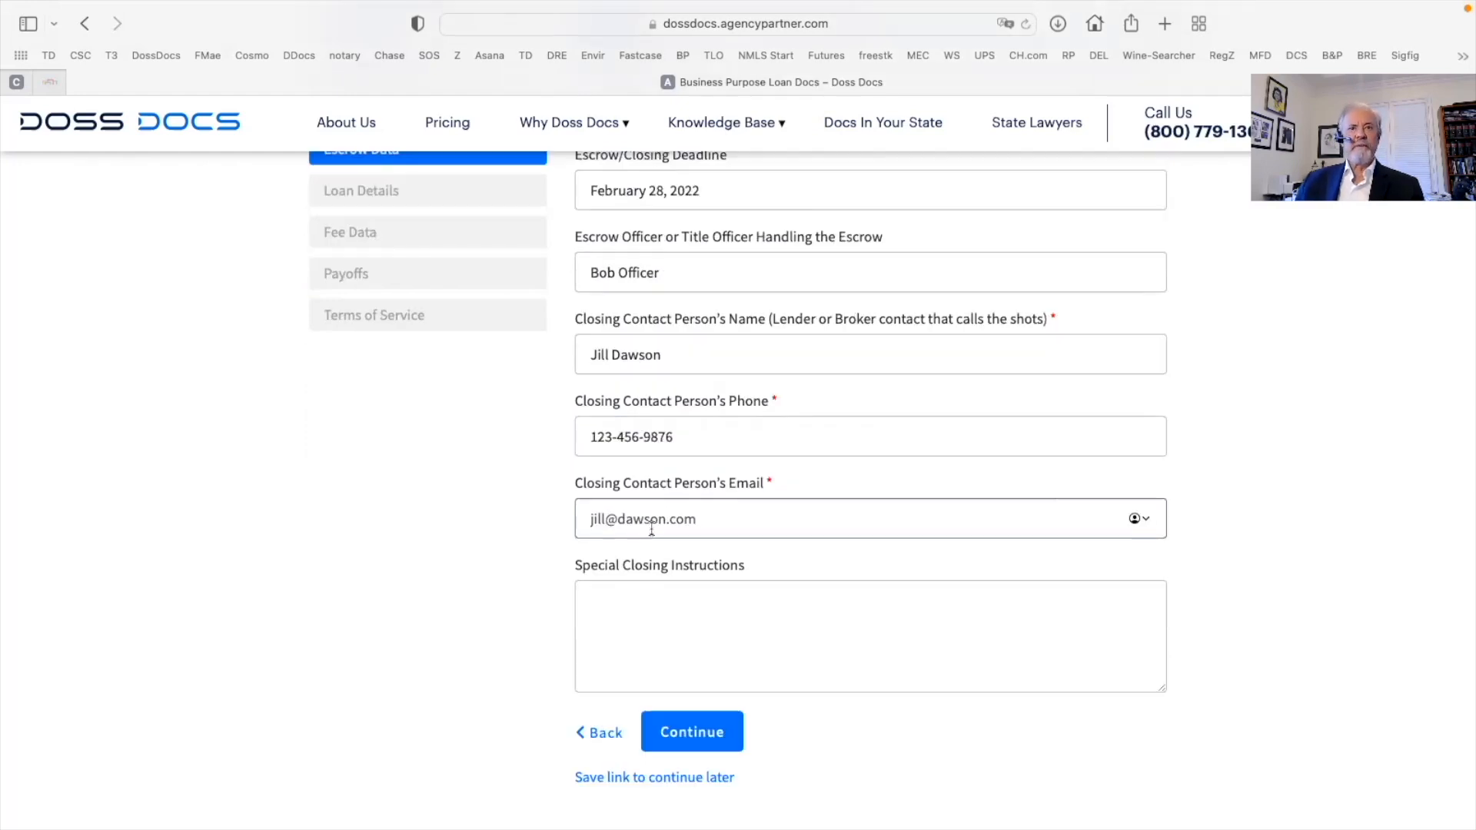
pyautogui.scroll(-2, 654, 583)
pyautogui.click(599, 497)
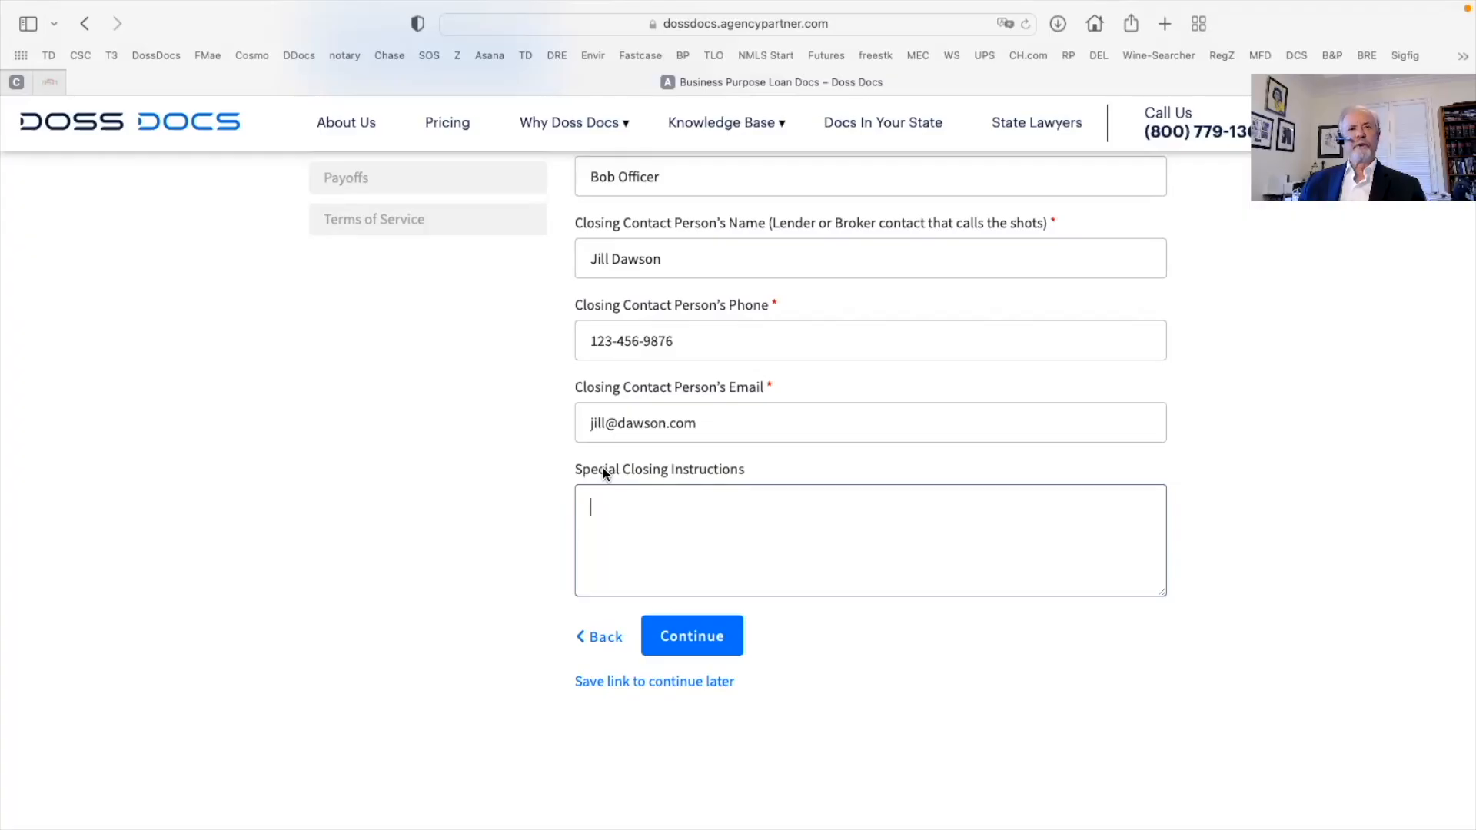
pyautogui.click(692, 635)
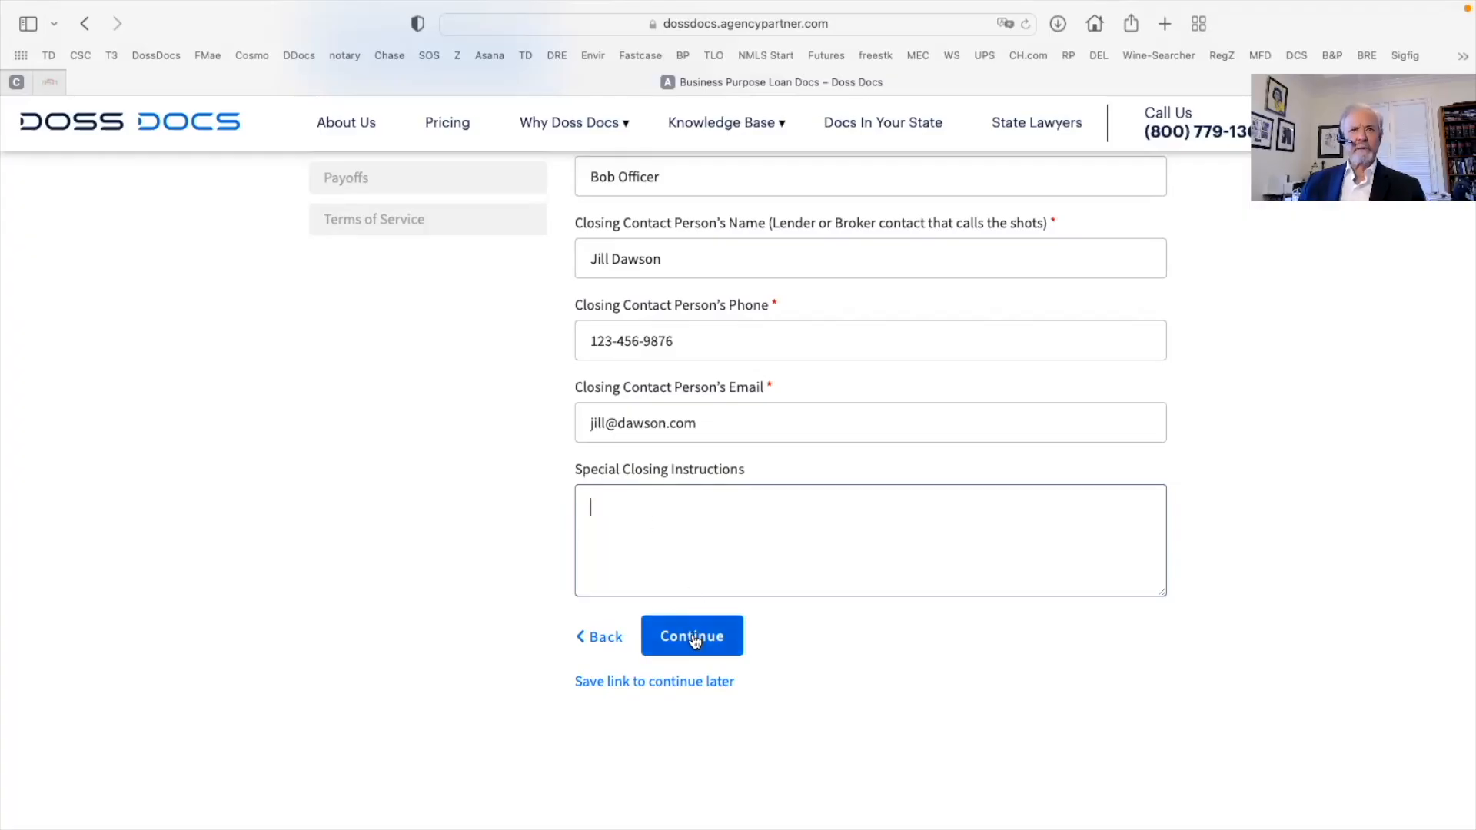
# Enter the loan number, document date February 9, 2022, and No for line of credit
pyautogui.write('DL')
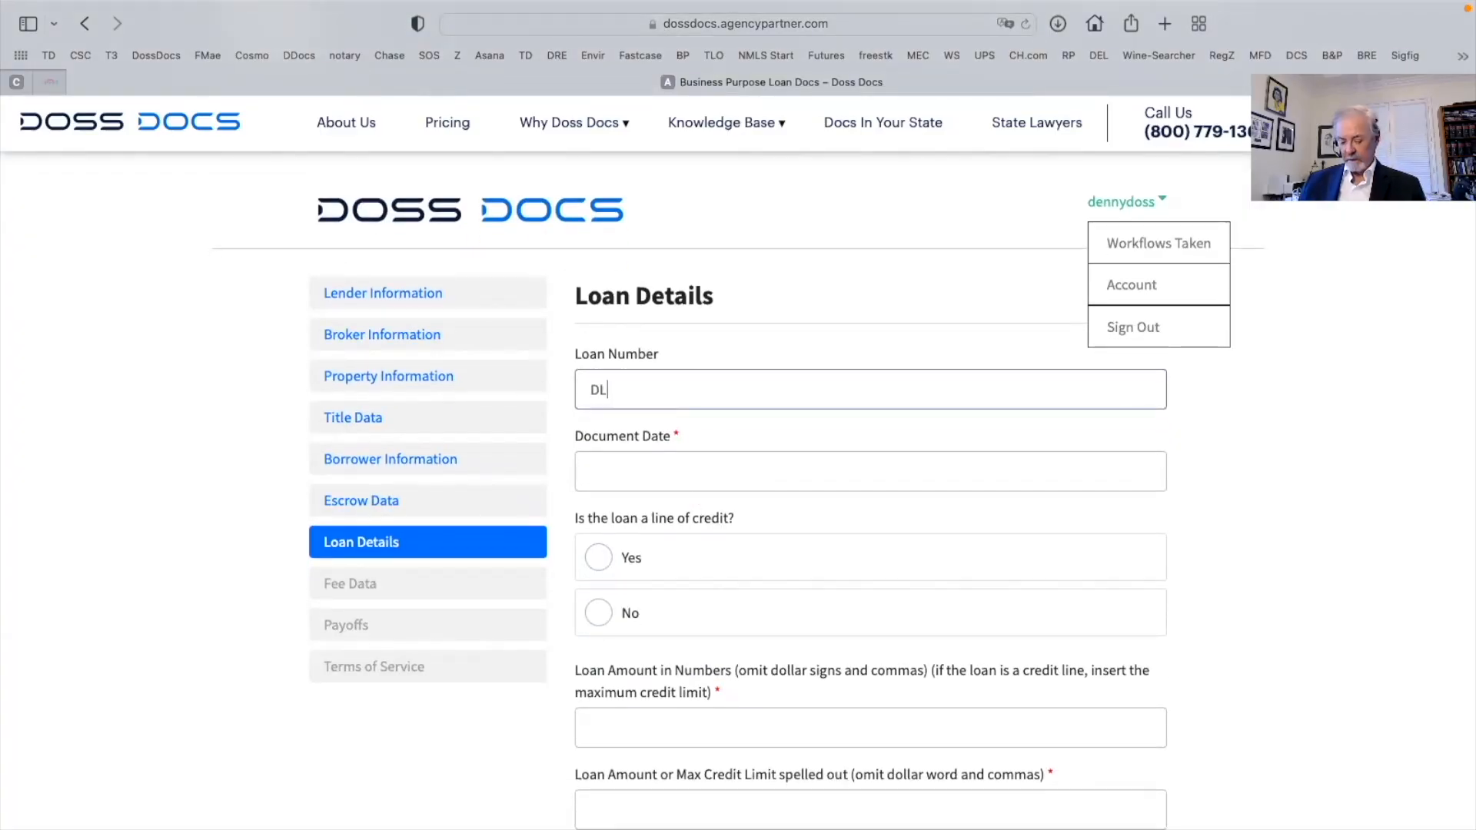
pyautogui.write('00001')
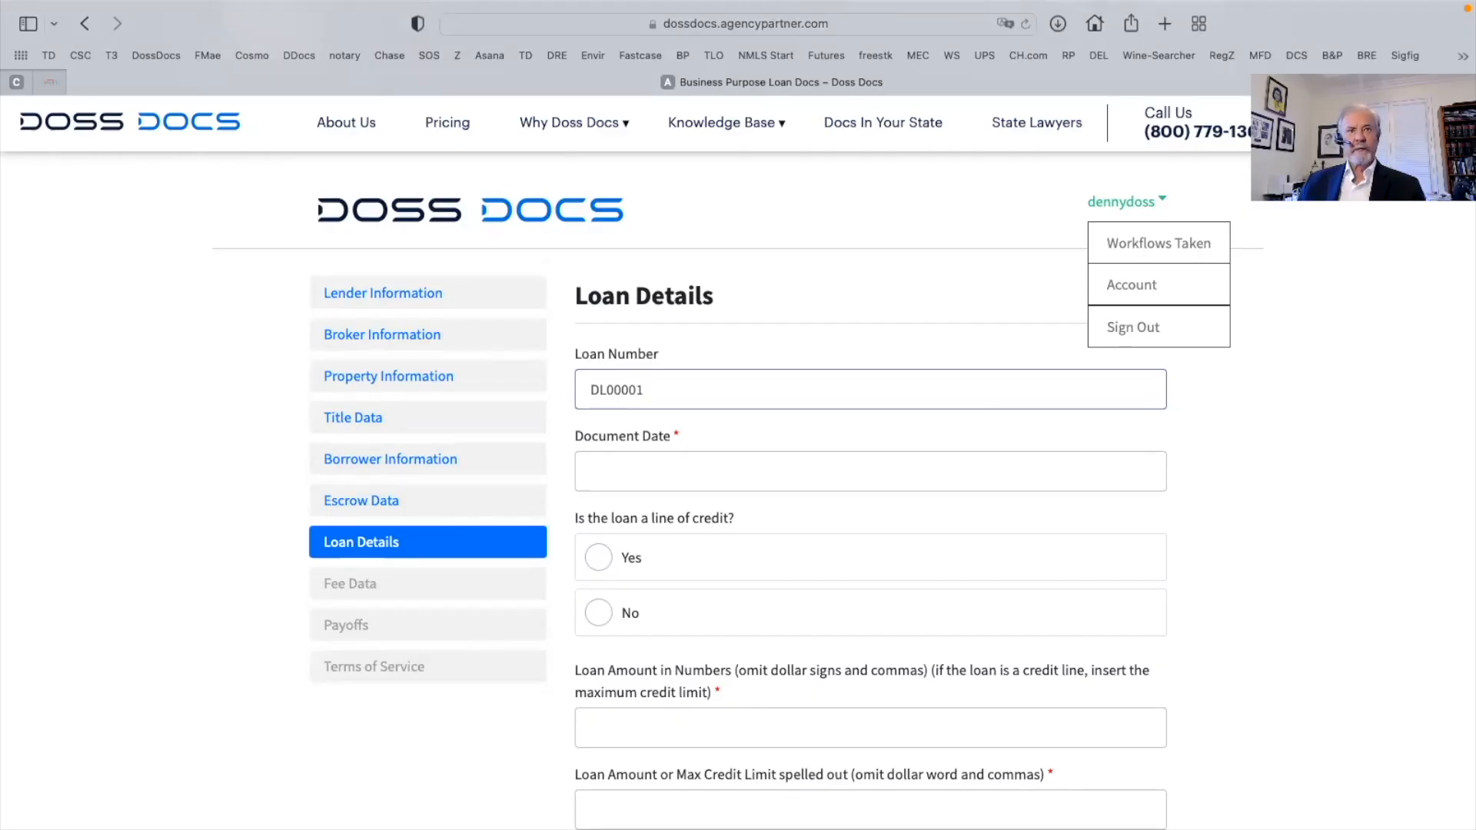
pyautogui.click(605, 470)
pyautogui.write('Feb')
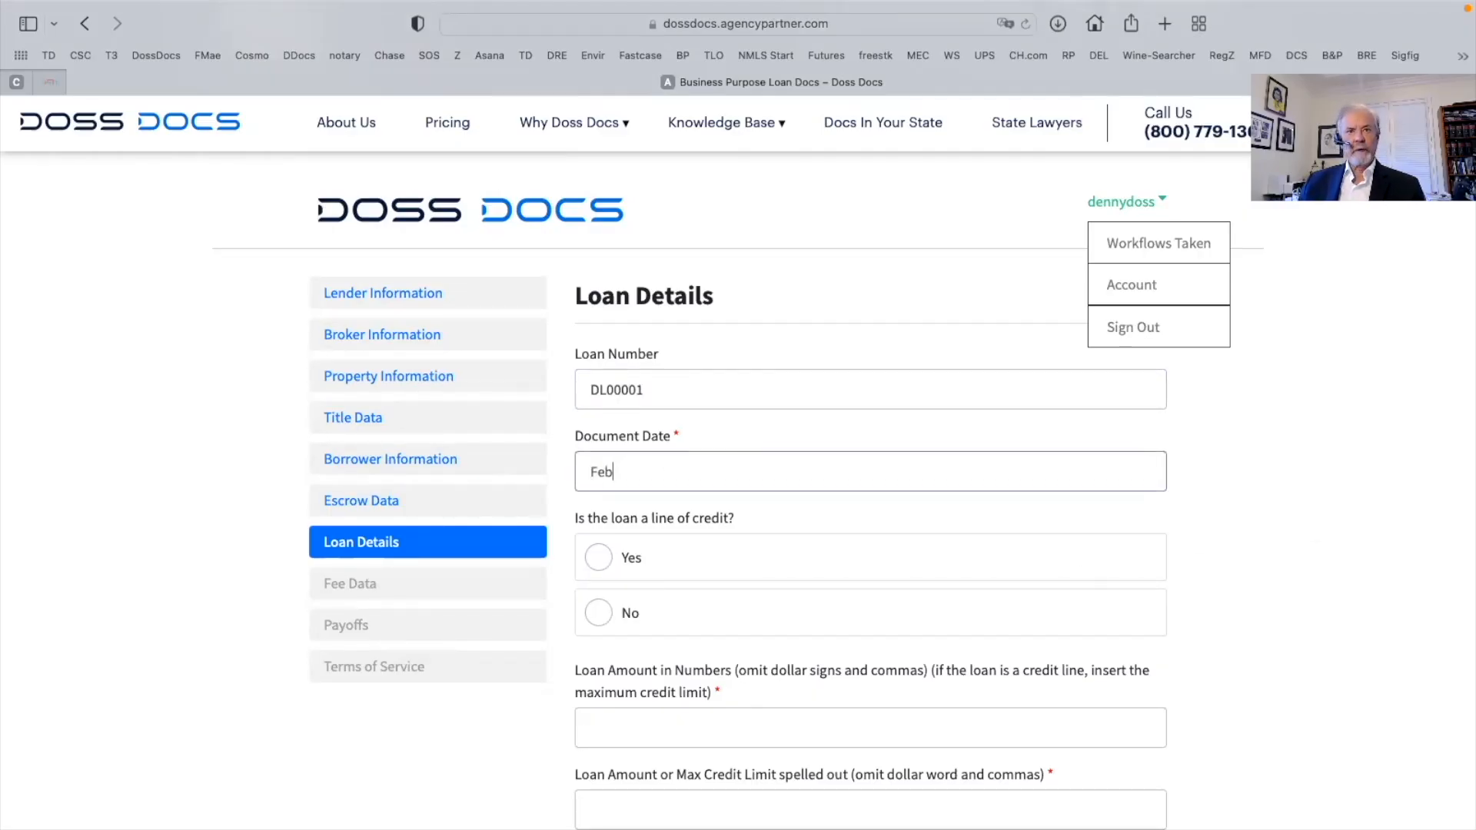
pyautogui.write('ruary 9m 2922')
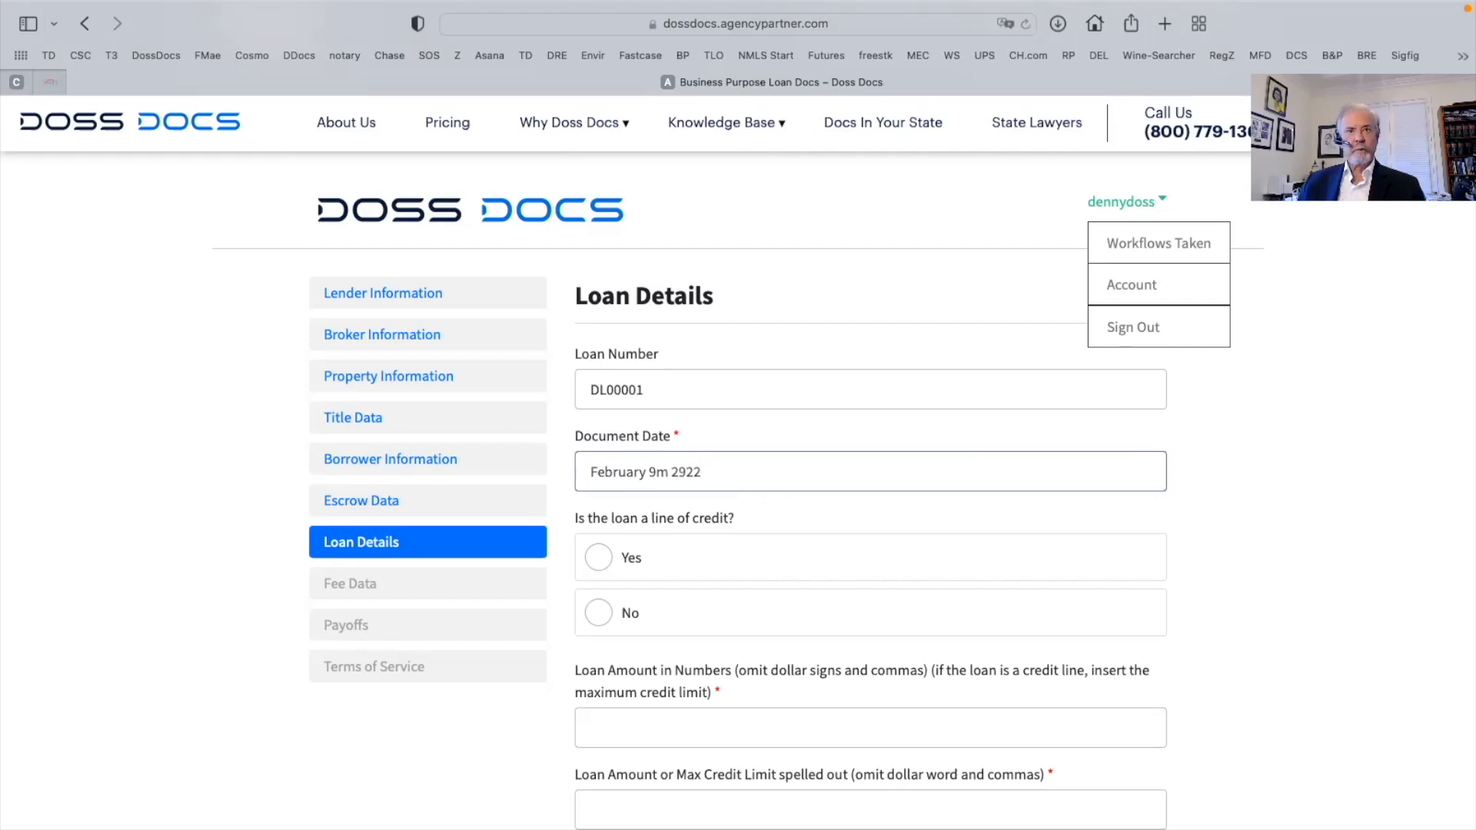
pyautogui.scroll(-3, 626, 504)
pyautogui.click(712, 520)
pyautogui.scroll(-3, 718, 526)
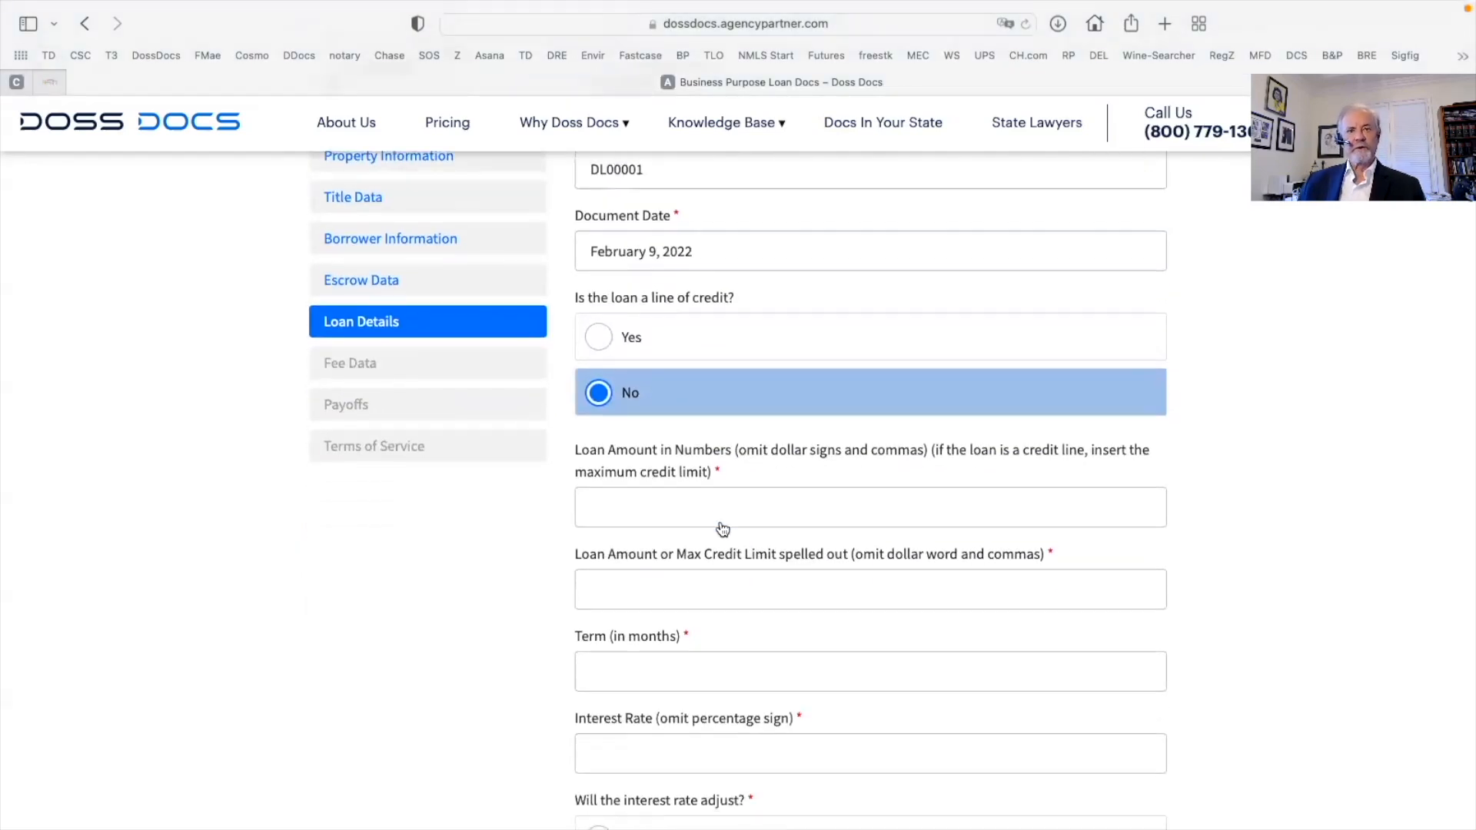
# Enter the loan amount 500000 and spell it 'Five Hundred Thousand and no/100'
pyautogui.click(622, 488)
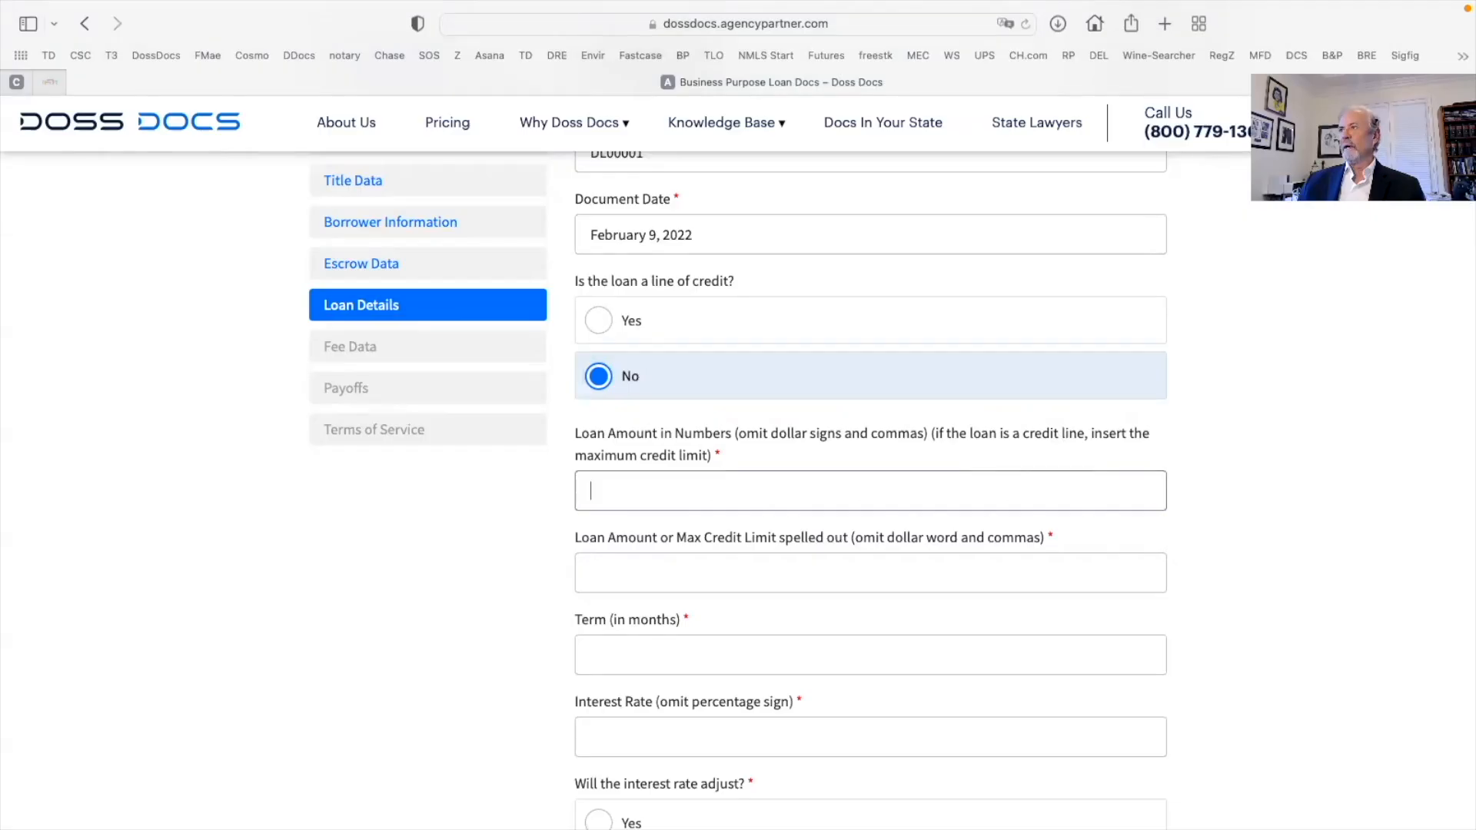
pyautogui.write('500000')
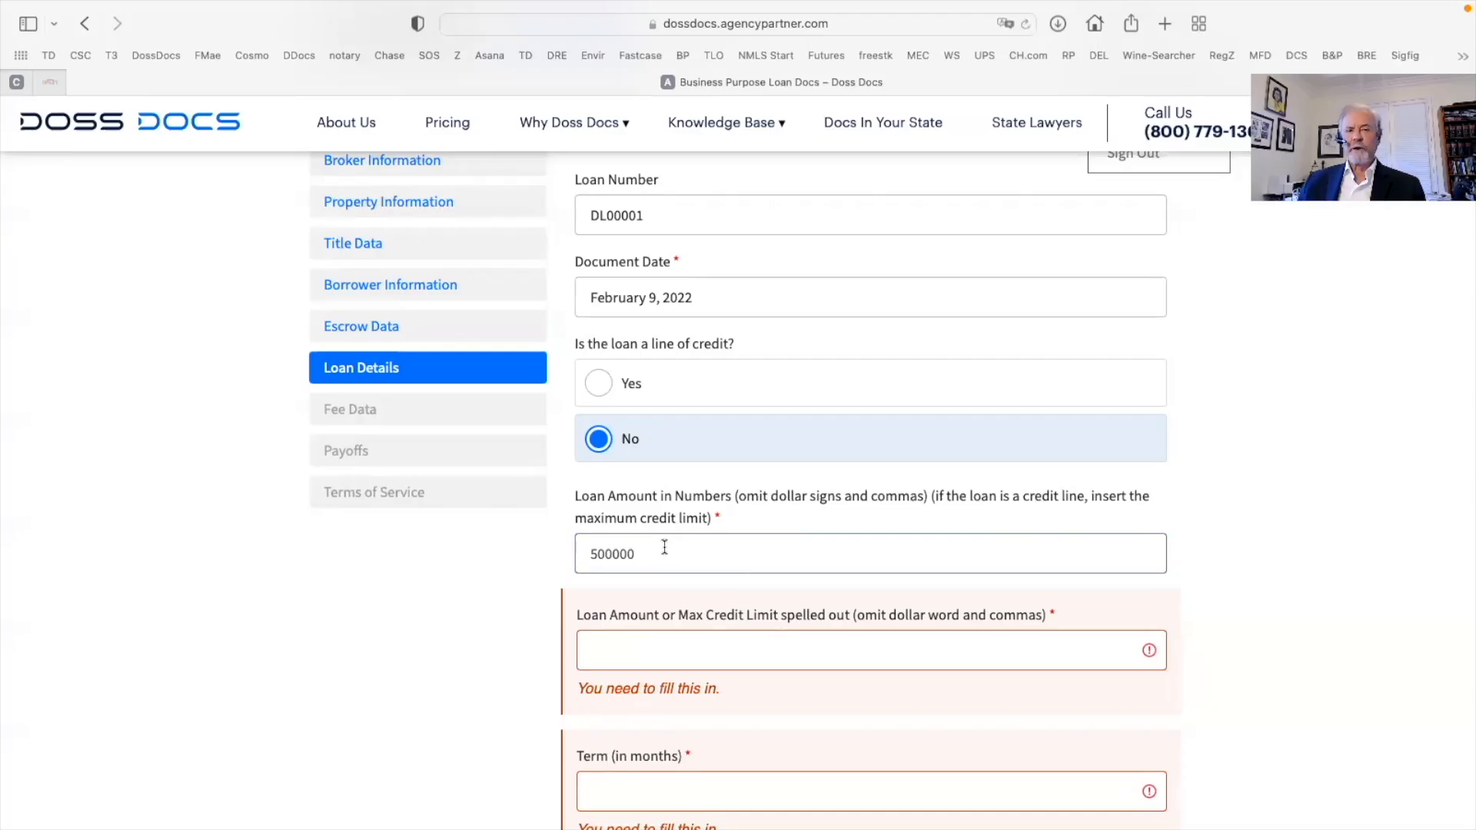
pyautogui.scroll(-3, 701, 552)
pyautogui.click(598, 531)
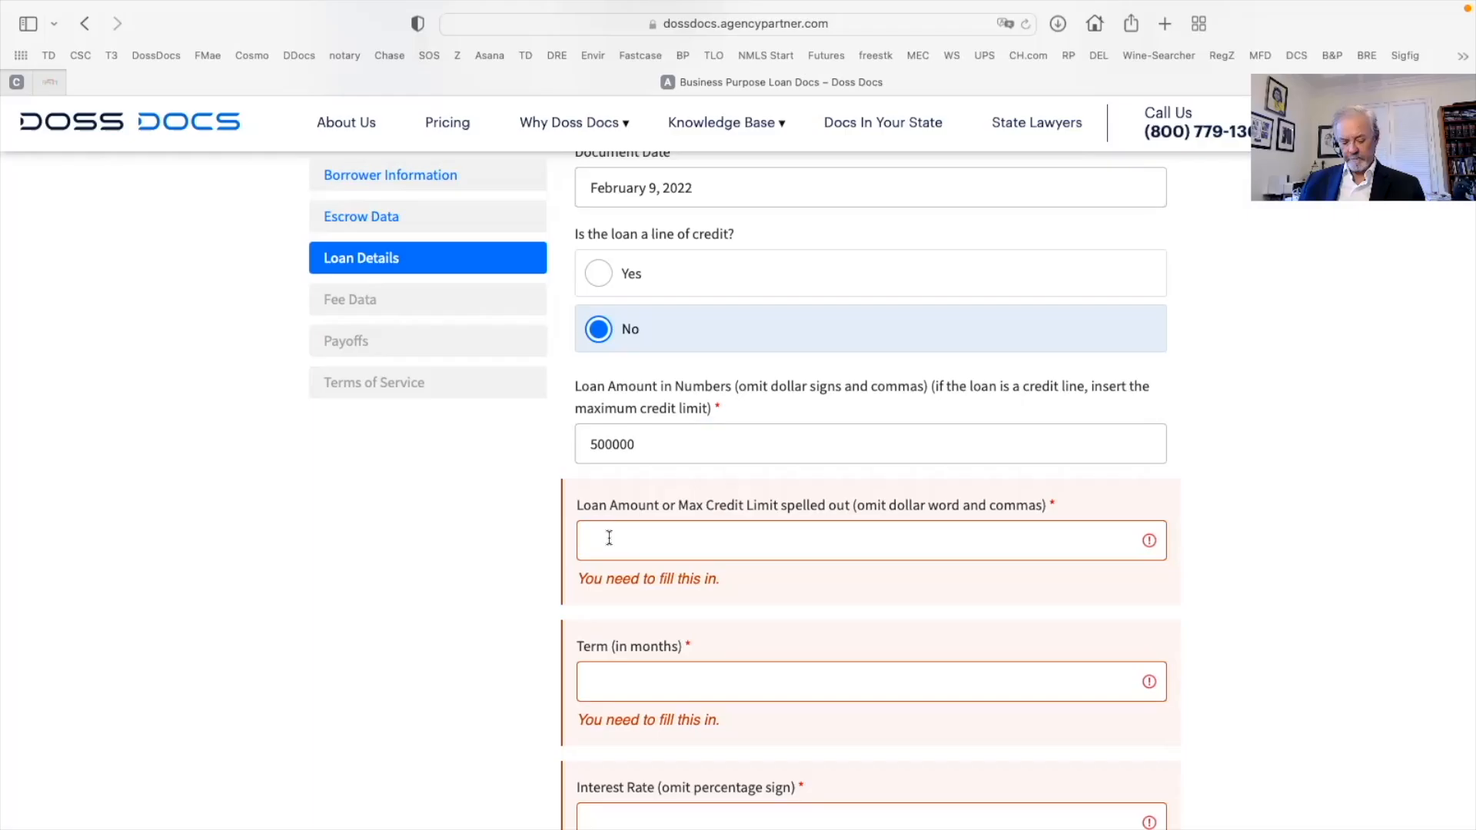
pyautogui.write('Five')
pyautogui.press('BackSpace')
pyautogui.press('BackSpace')
pyautogui.press('BackSpace')
pyautogui.write('ive ')
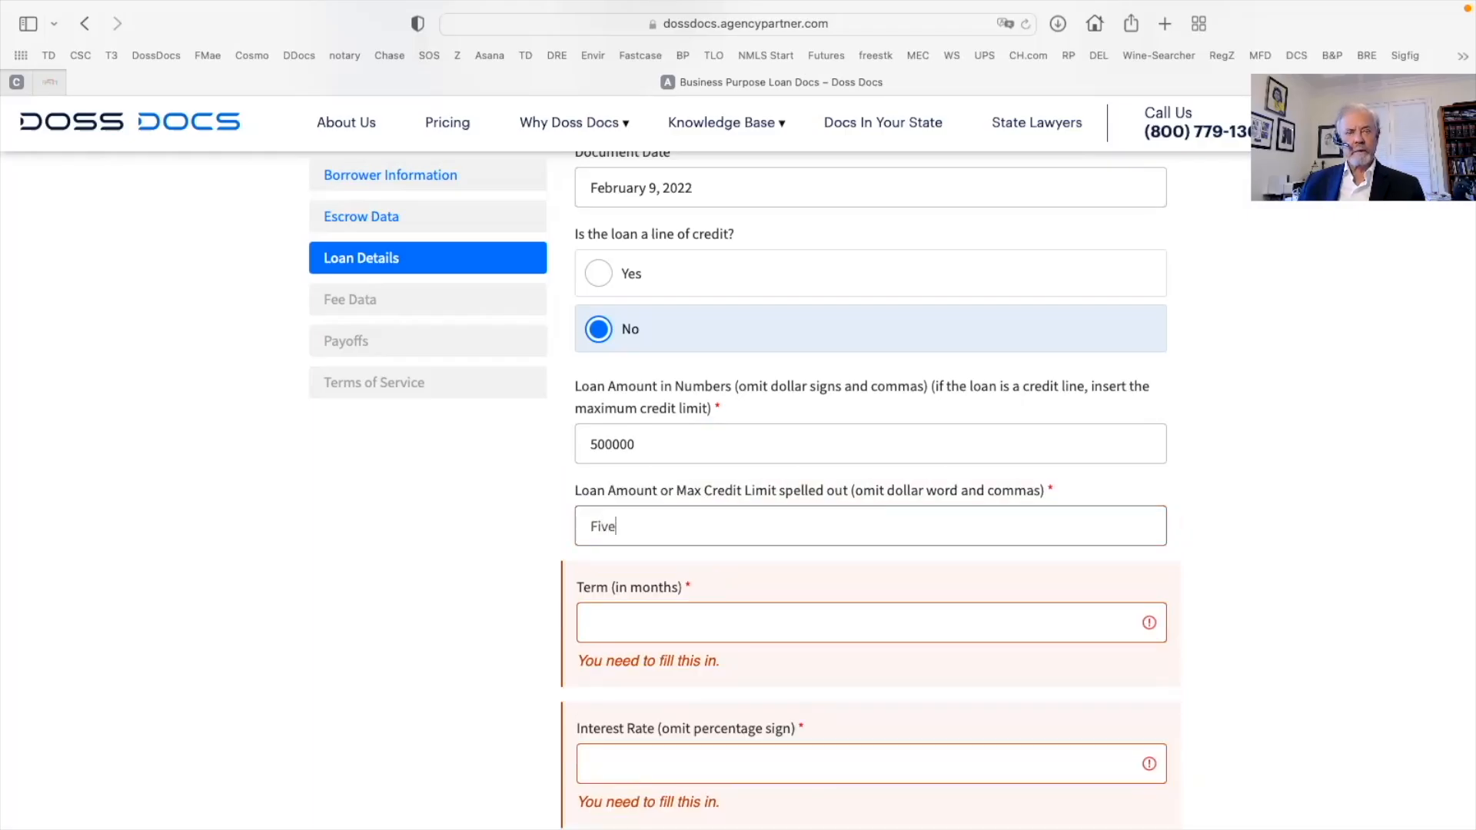
pyautogui.write('Hundr')
pyautogui.write('ed Thou')
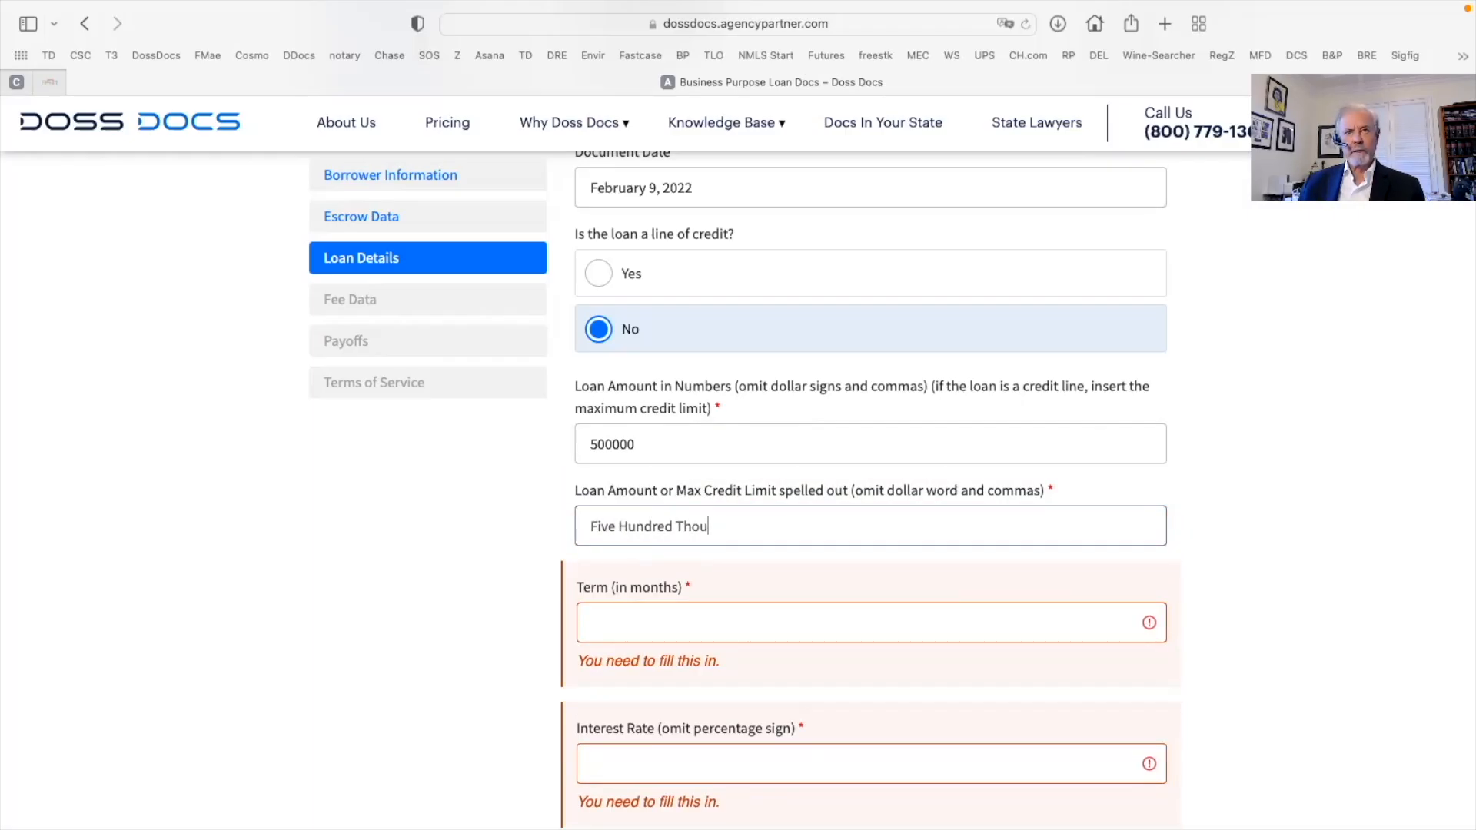
pyautogui.write('sand and ')
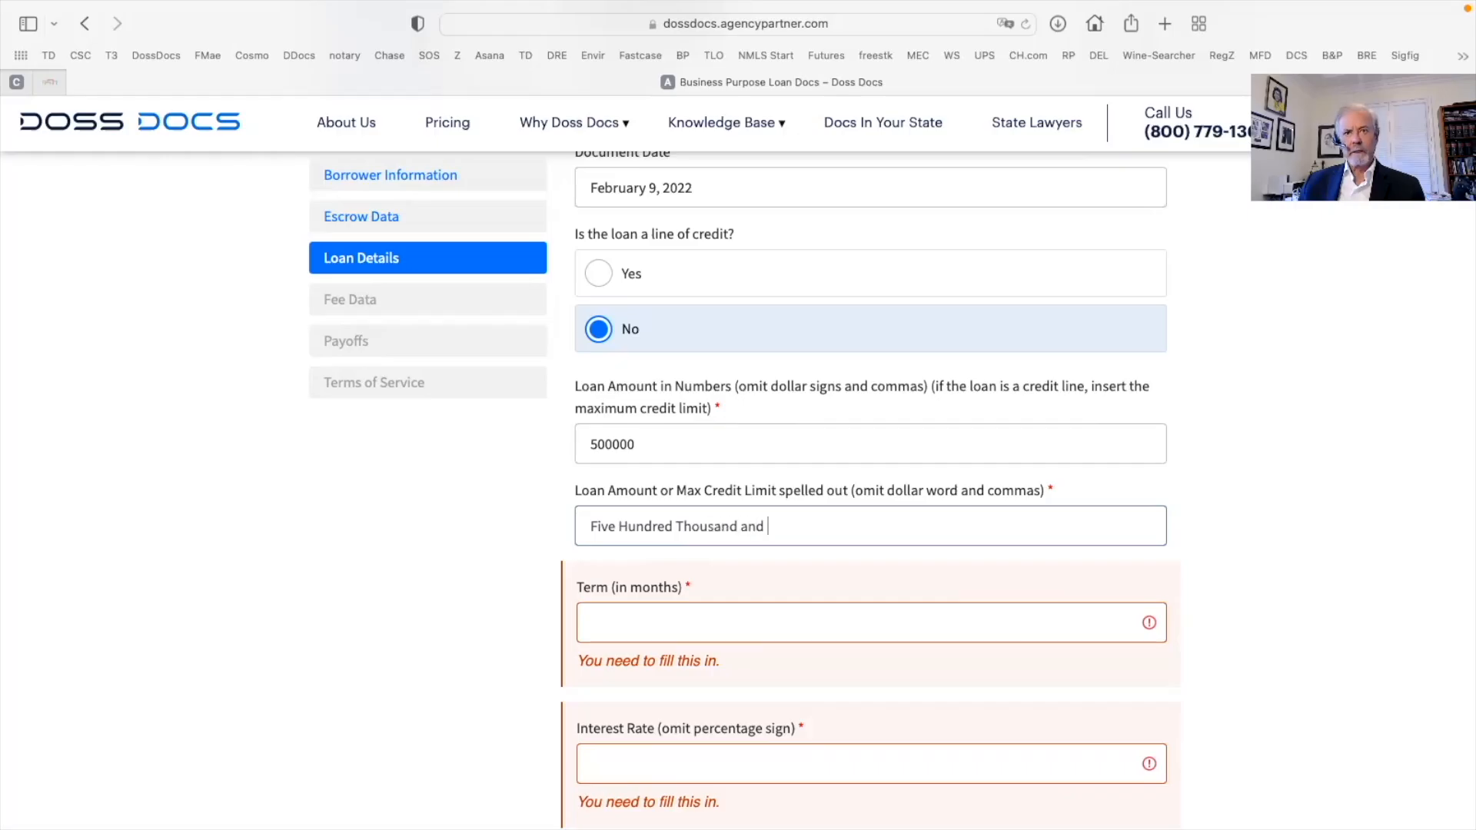
pyautogui.write('no/100')
pyautogui.scroll(-2, 635, 575)
# Set the loan term to 12 months at a 10% interest rate
pyautogui.click(617, 536)
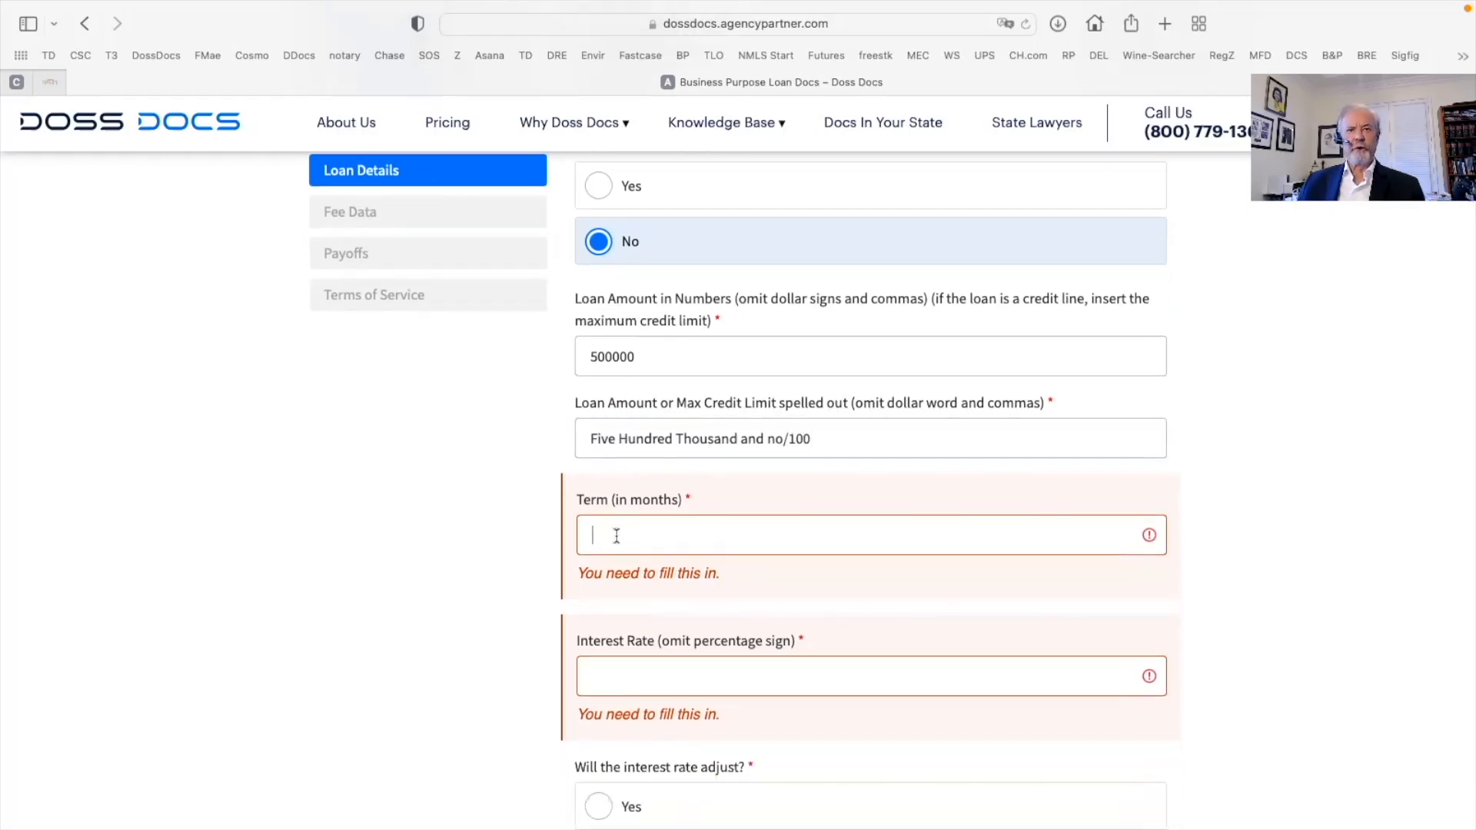
pyautogui.write('12')
pyautogui.scroll(-3, 623, 545)
pyautogui.click(606, 497)
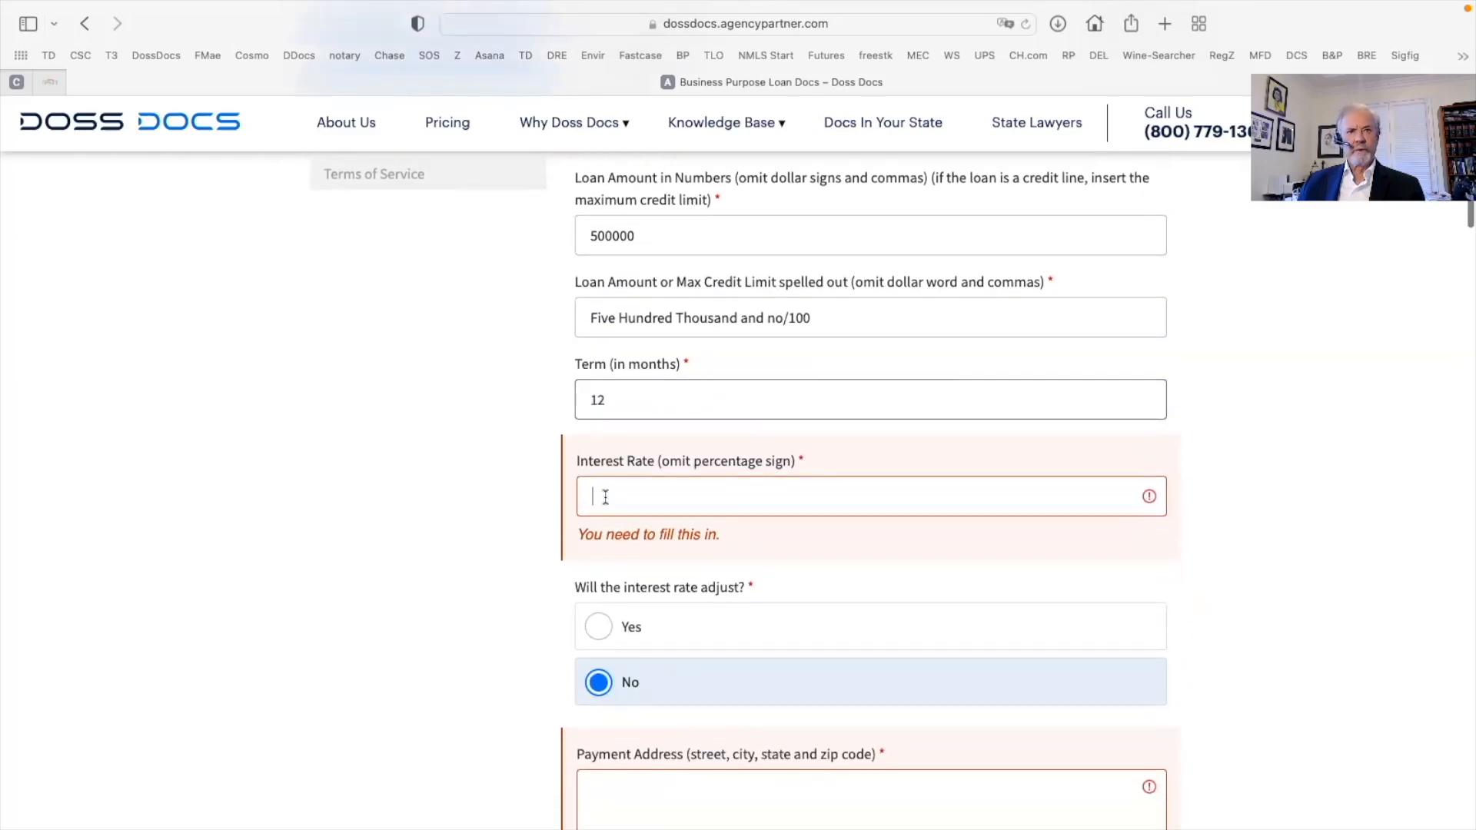
pyautogui.write('10')
# Paste the broker's address, headed 'Dawson Finance,', as the payment address
pyautogui.scroll(-2, 606, 499)
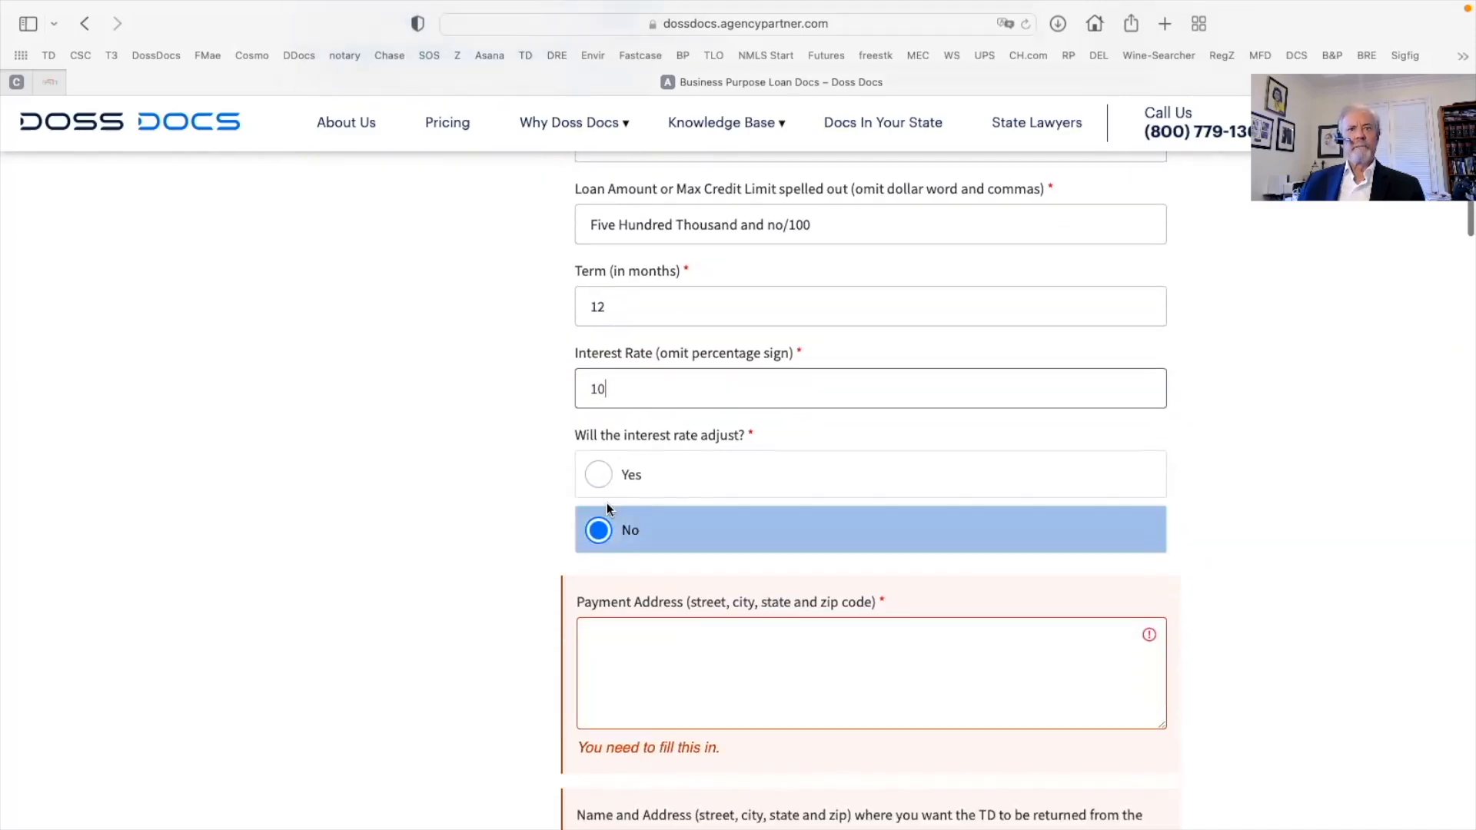
pyautogui.scroll(-3, 600, 538)
pyautogui.click(744, 547)
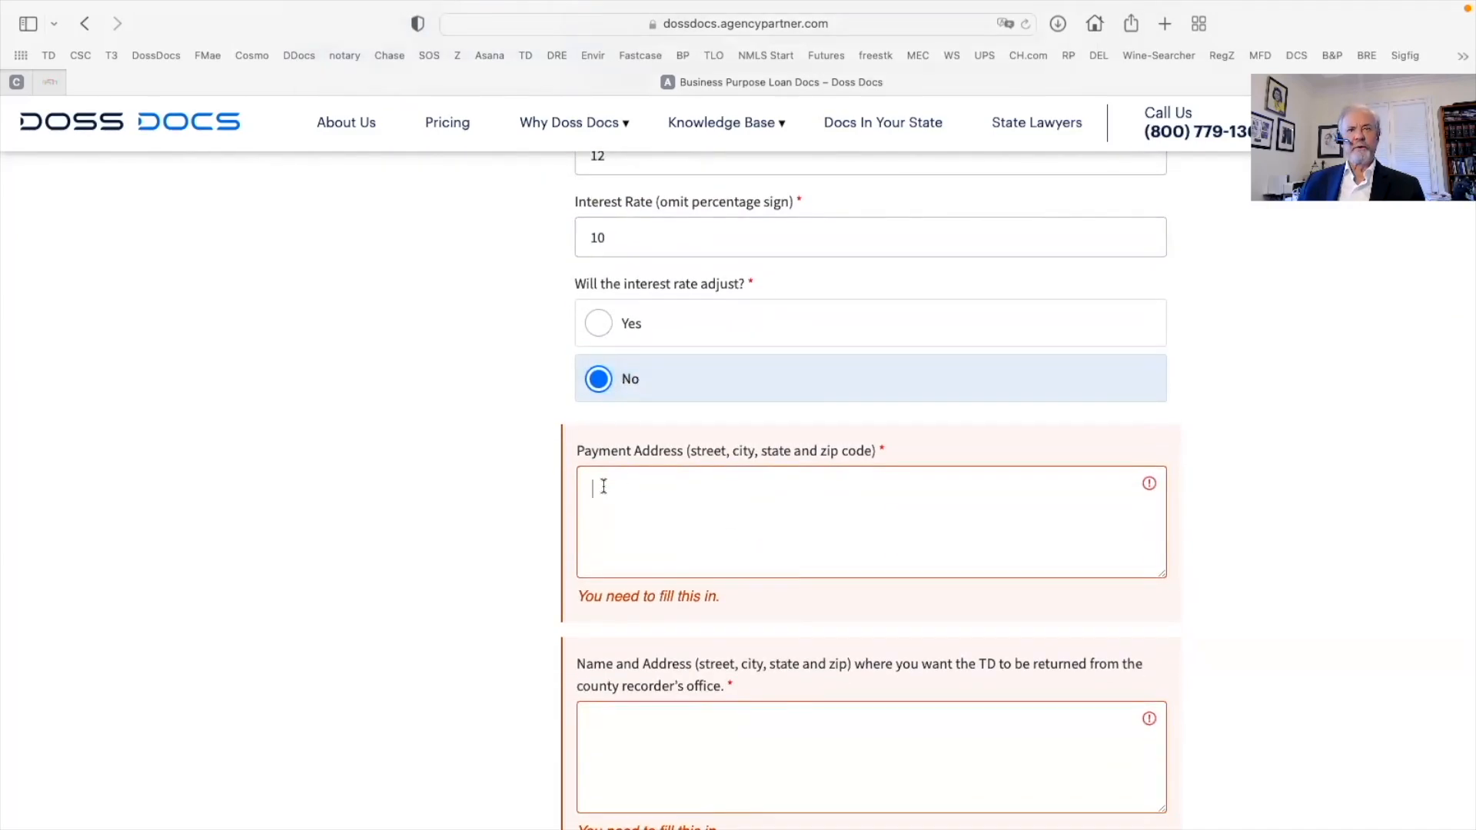
pyautogui.rightClick(604, 484)
pyautogui.click(647, 539)
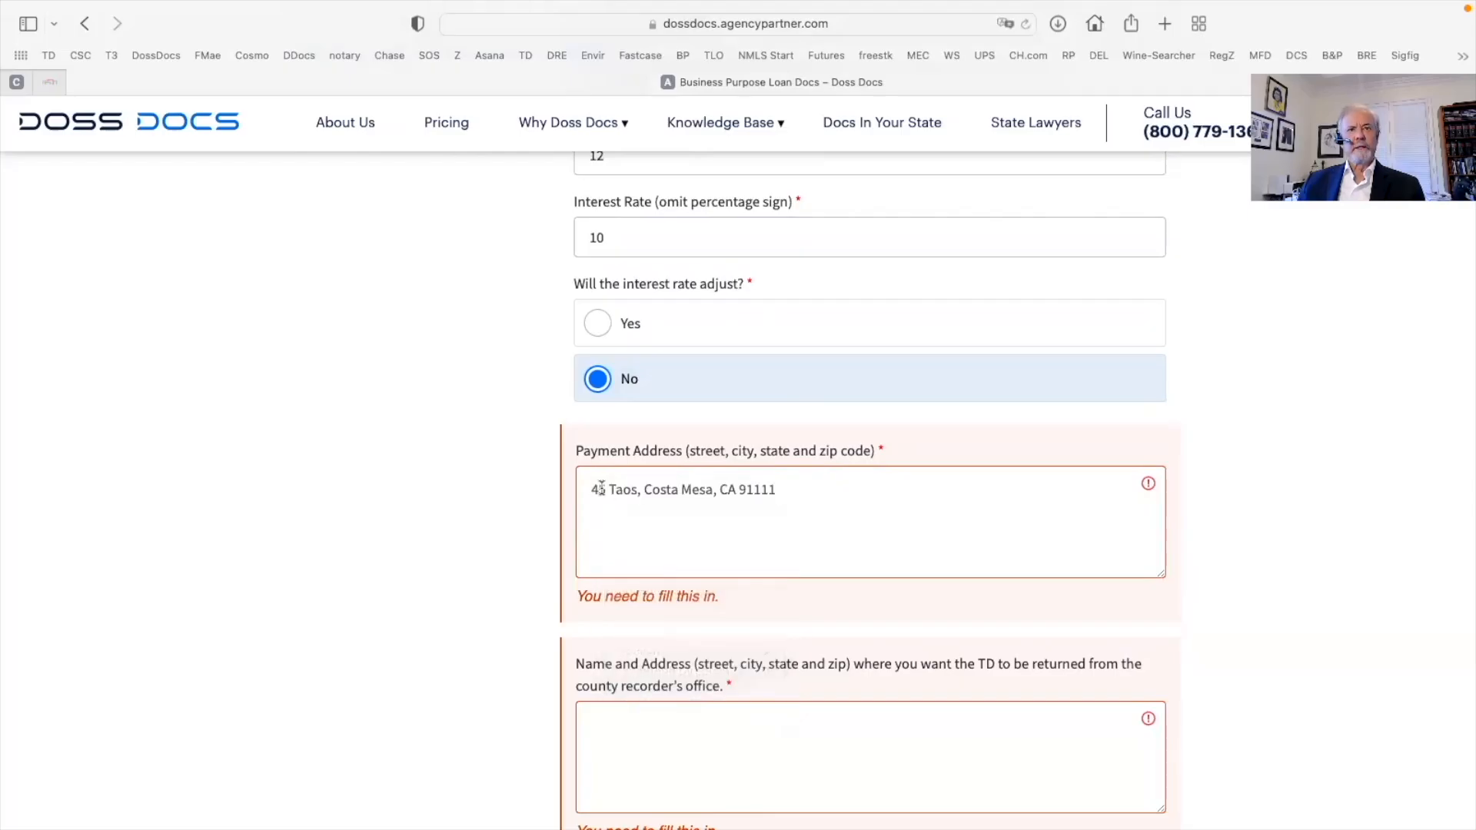
pyautogui.write('Dawson F')
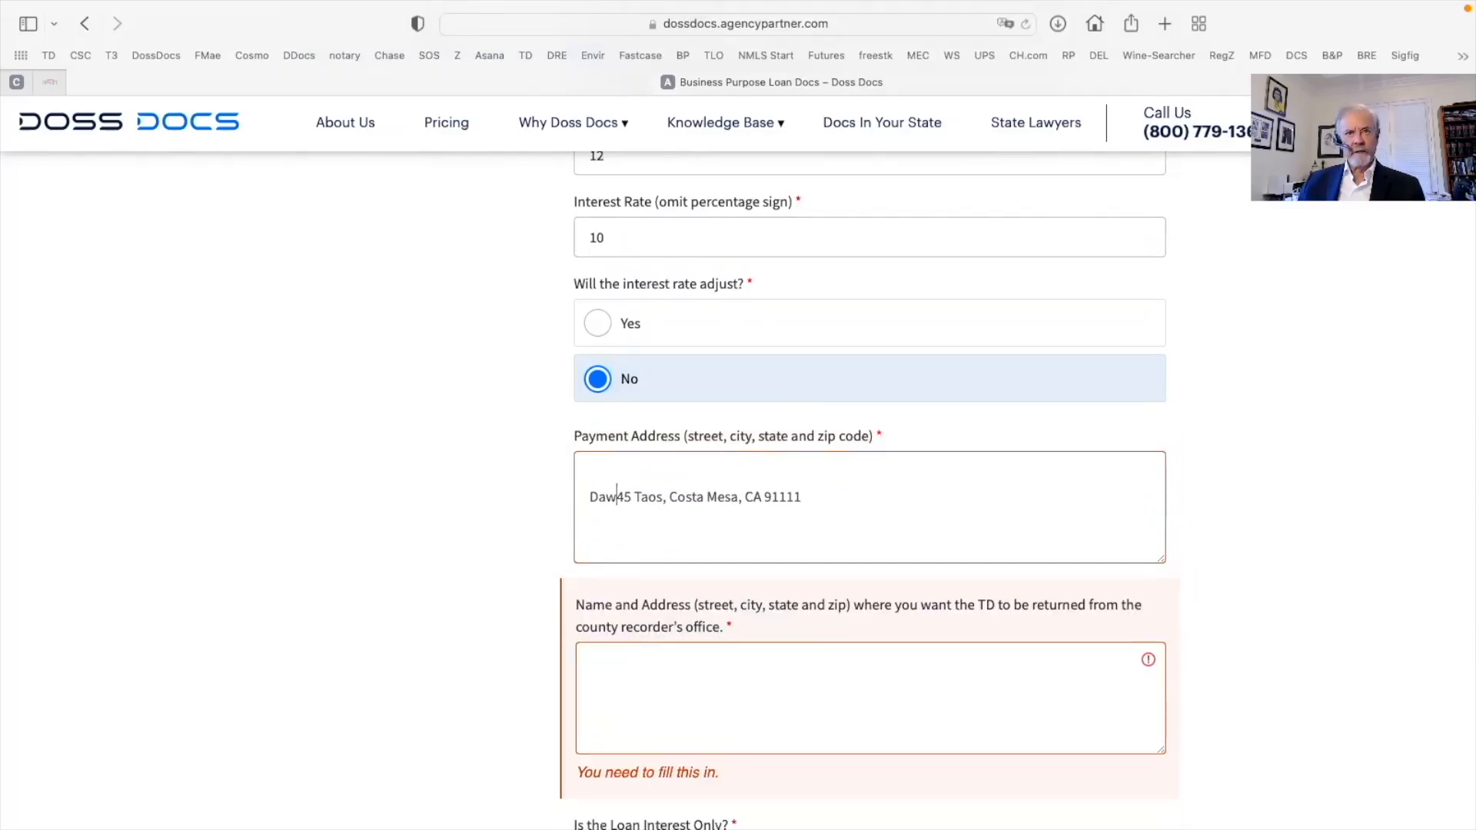
pyautogui.write('inance,')
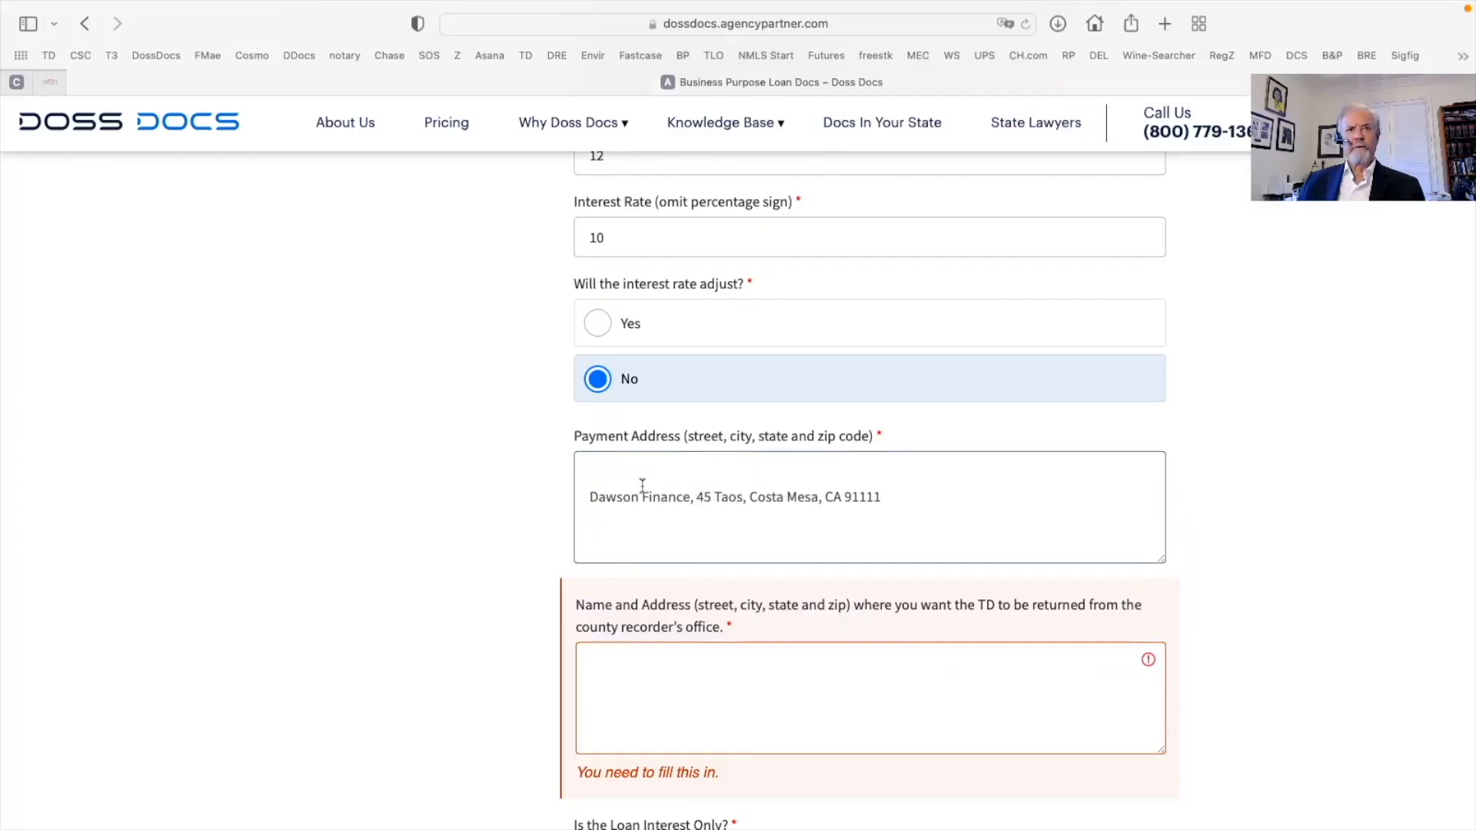
pyautogui.scroll(-2, 643, 487)
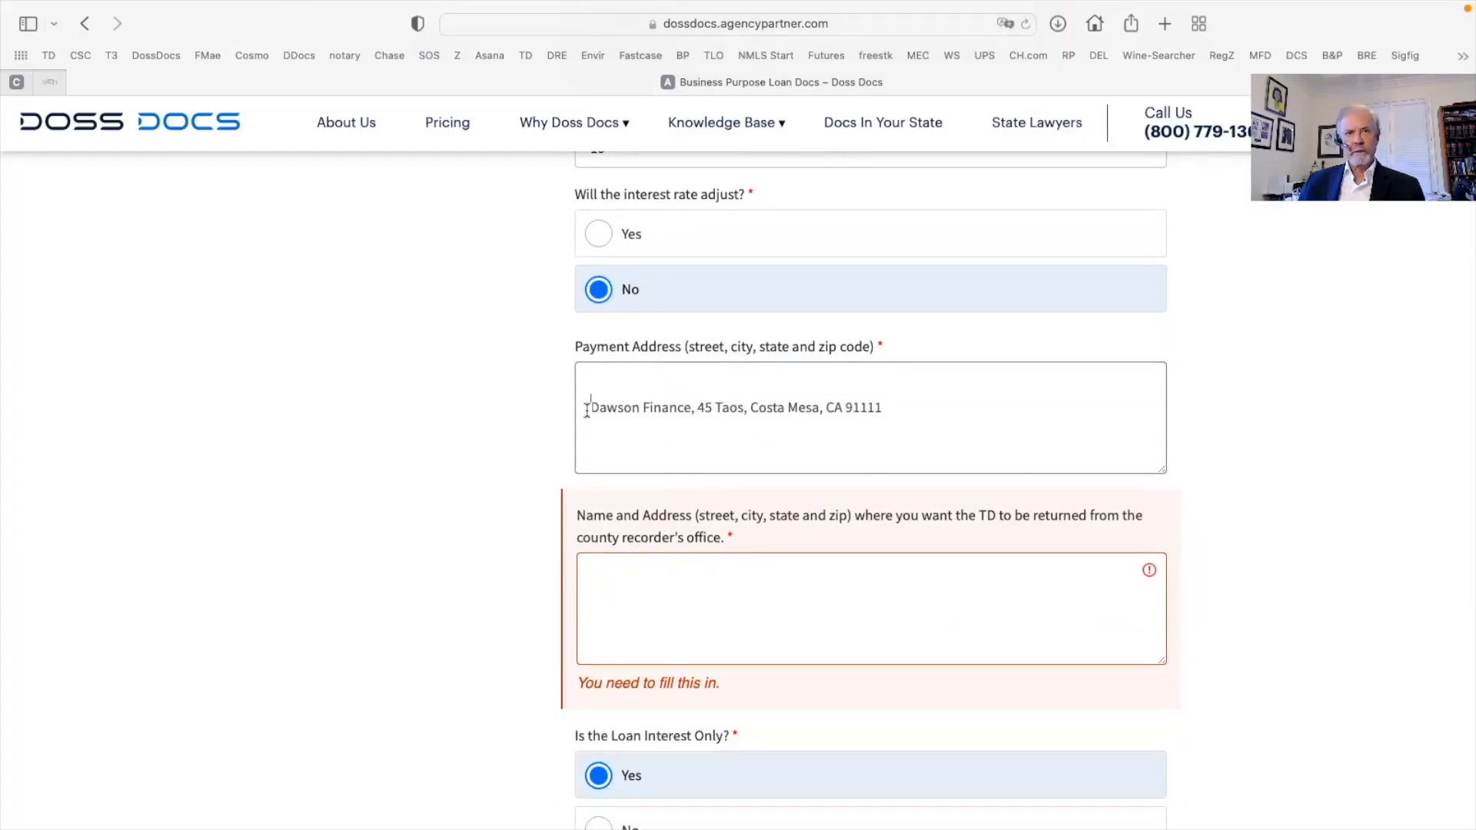
pyautogui.press('BackSpace')
# Copy the payment address into the TD return name and address field
pyautogui.click(595, 567)
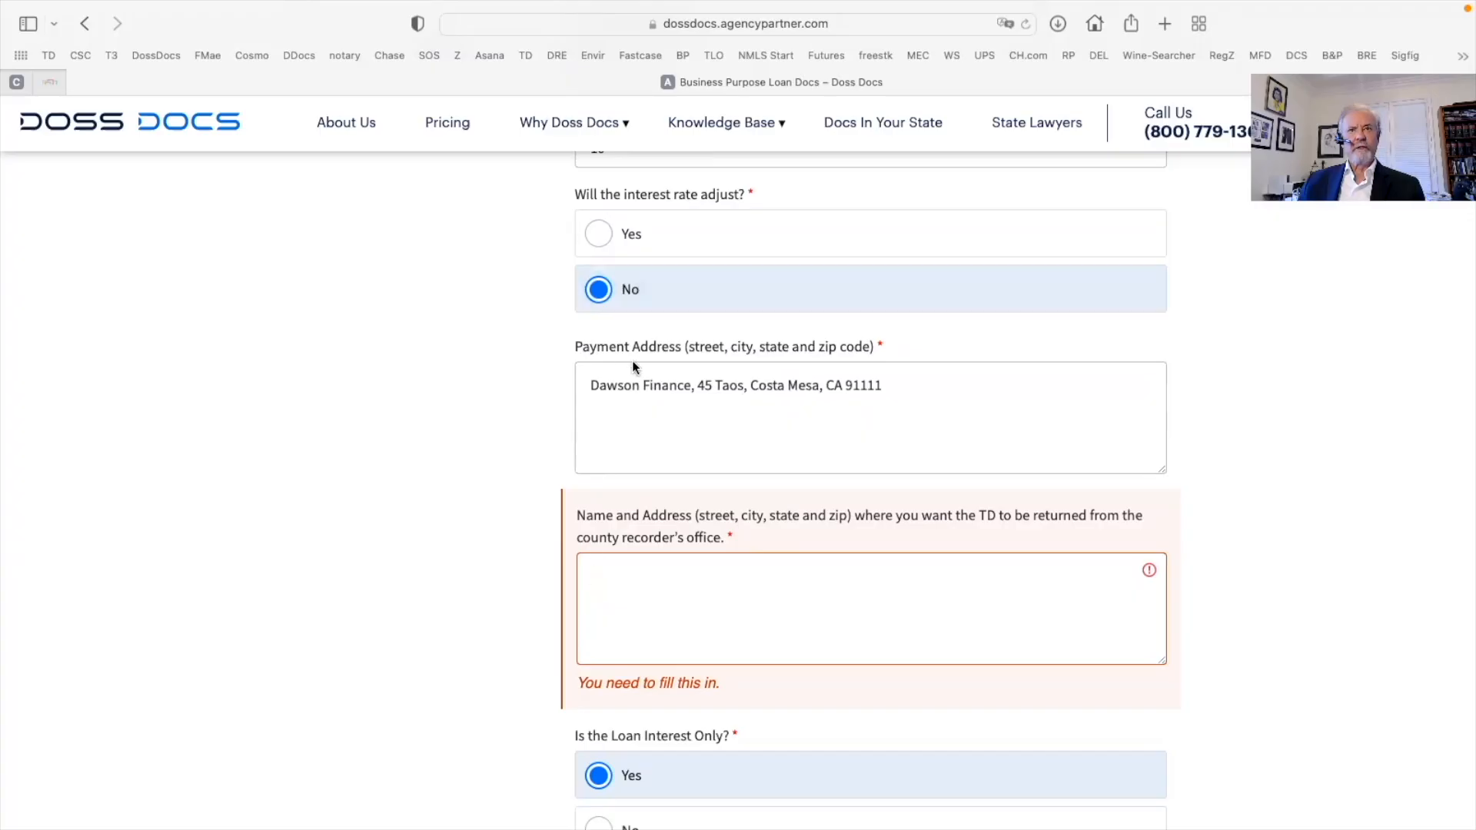
pyautogui.moveTo(590, 385); pyautogui.dragTo(881, 386)
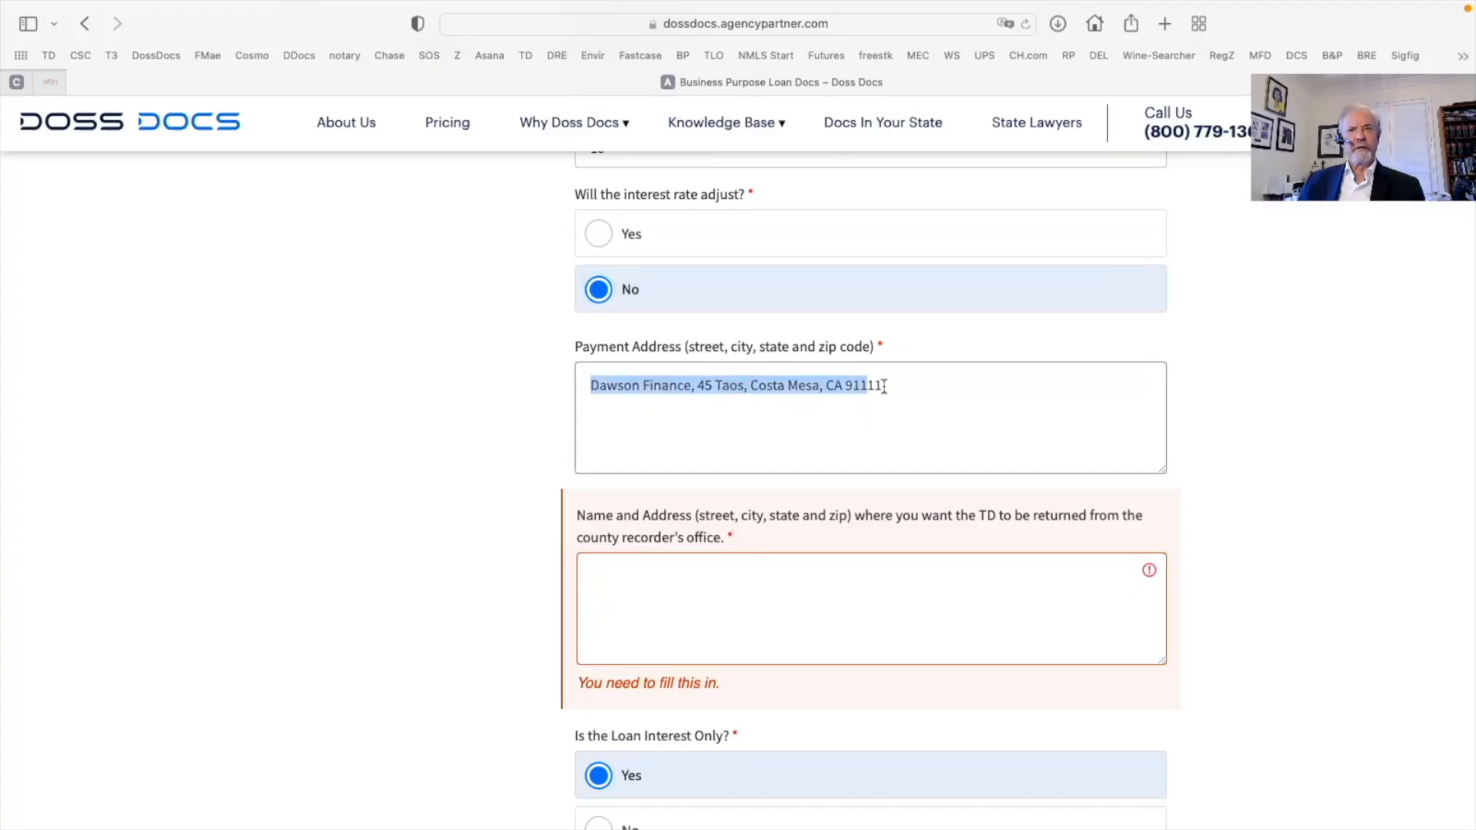
pyautogui.rightClick(747, 385)
pyautogui.click(773, 483)
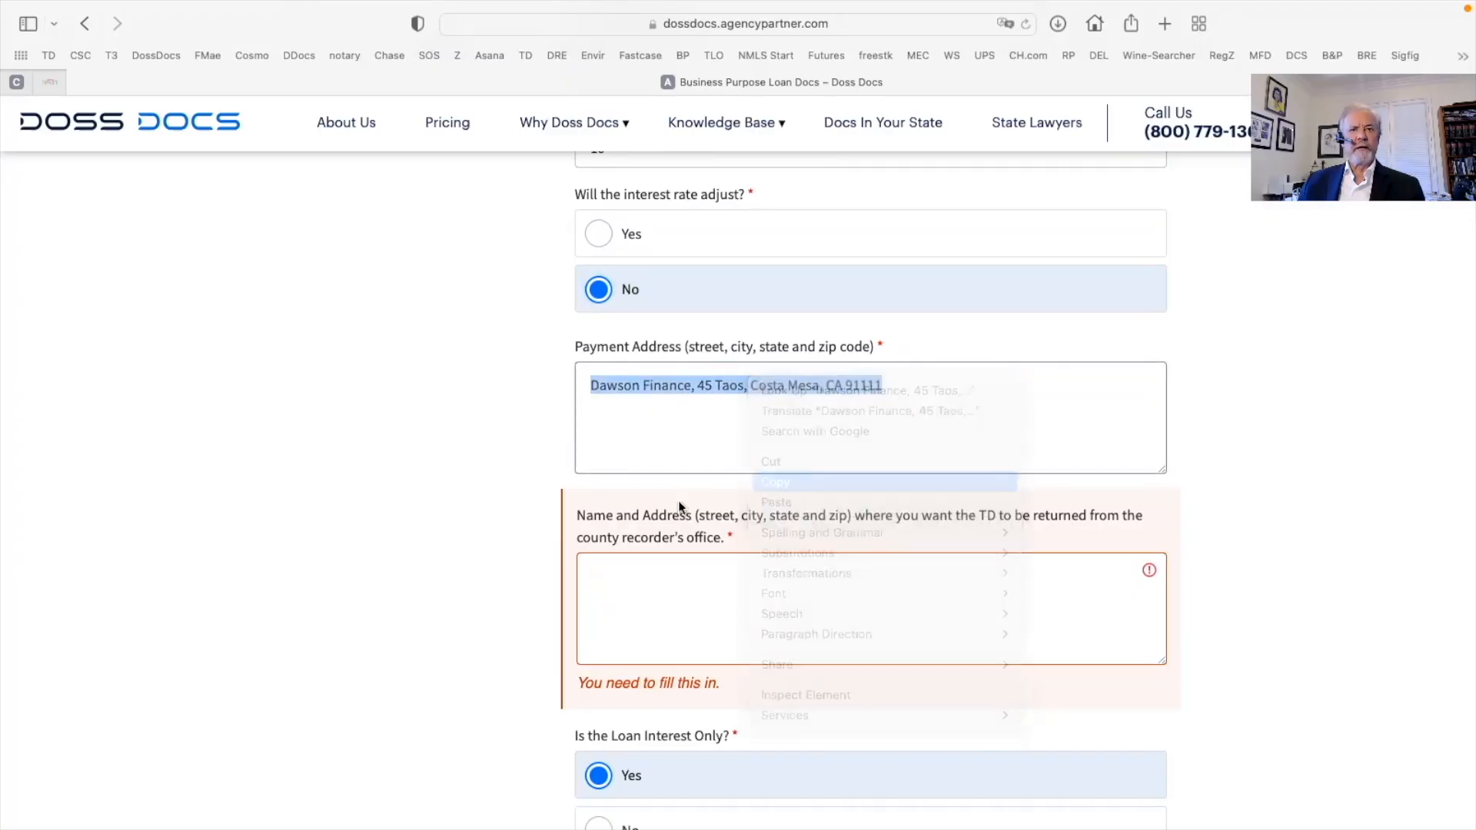
pyautogui.click(598, 580)
pyautogui.rightClick(607, 587)
pyautogui.click(631, 636)
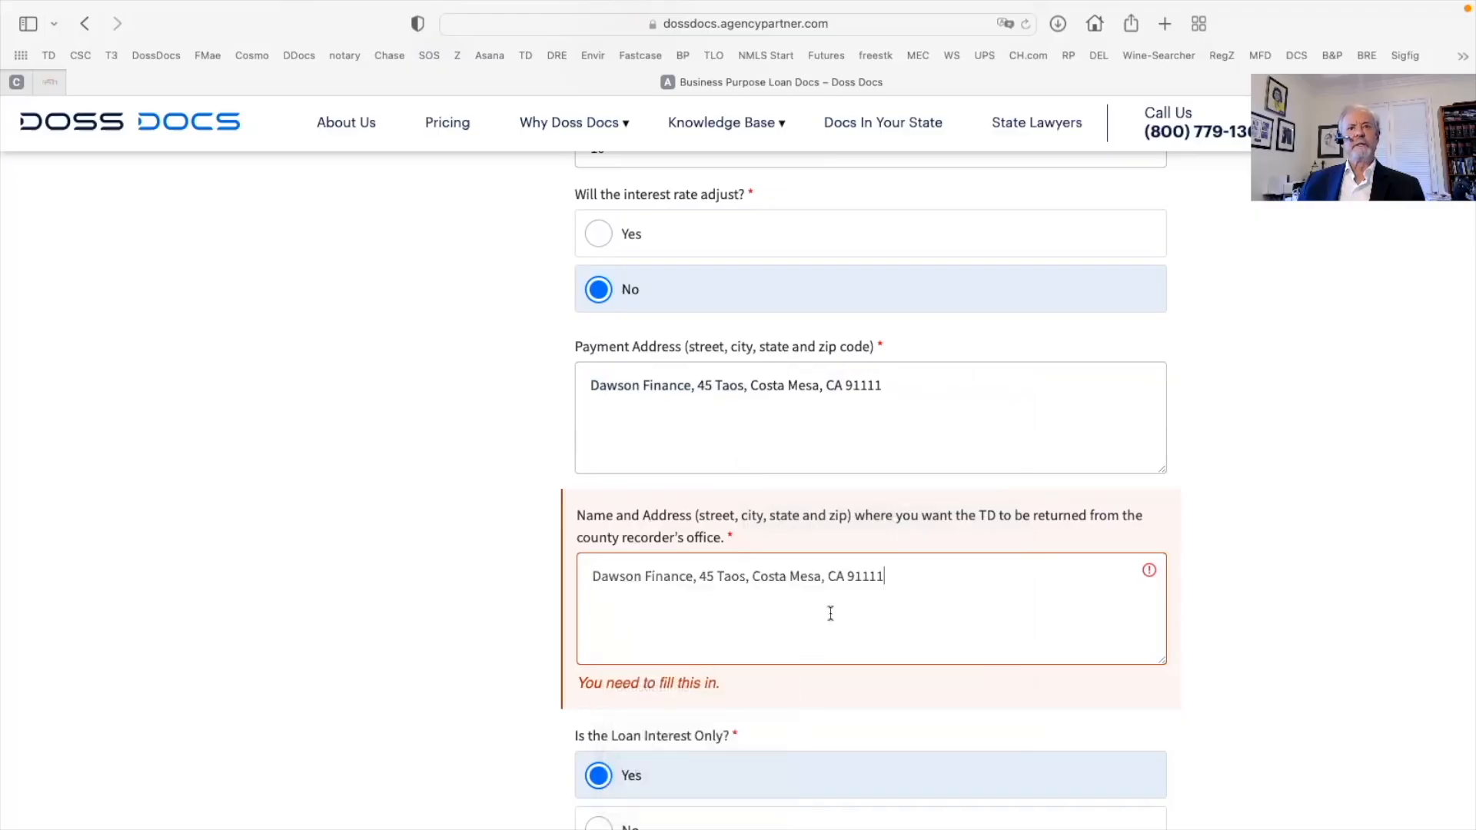
# Split the TD return address into three lines: company, street, and city/state/zip
pyautogui.scroll(-3, 827, 612)
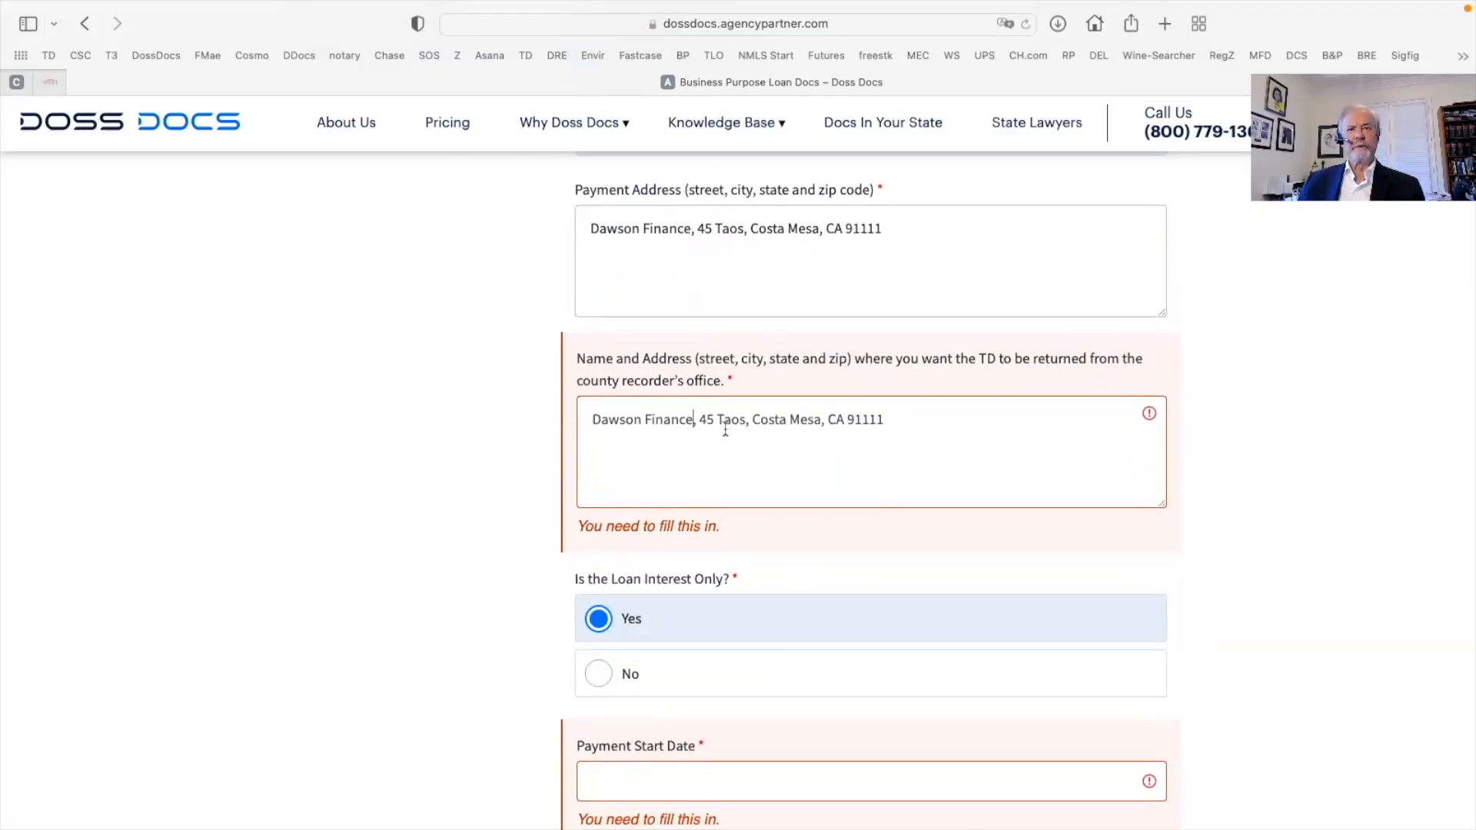
pyautogui.press('Return')
pyautogui.press('BackSpace')
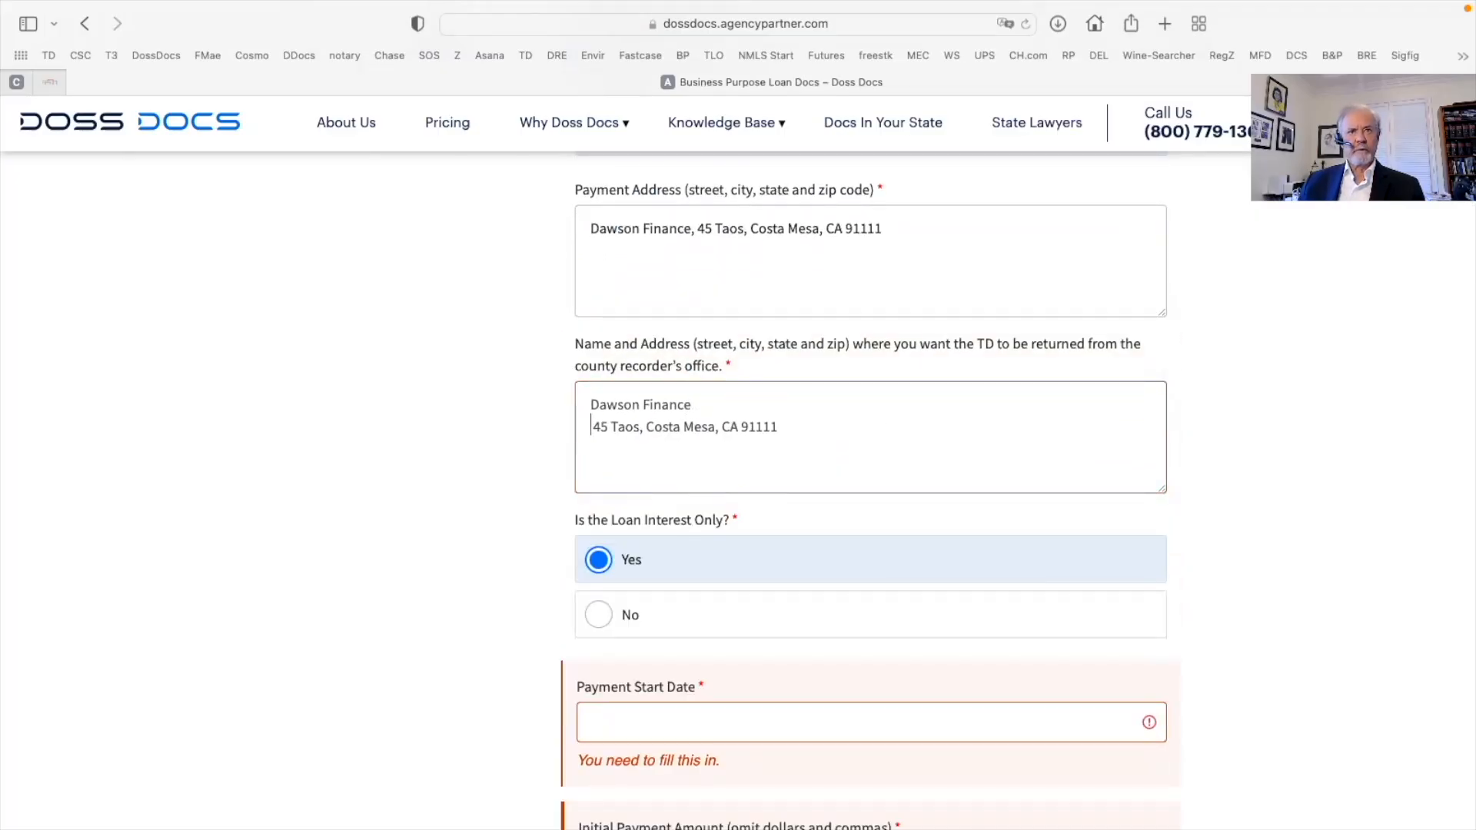
pyautogui.press('BackSpace')
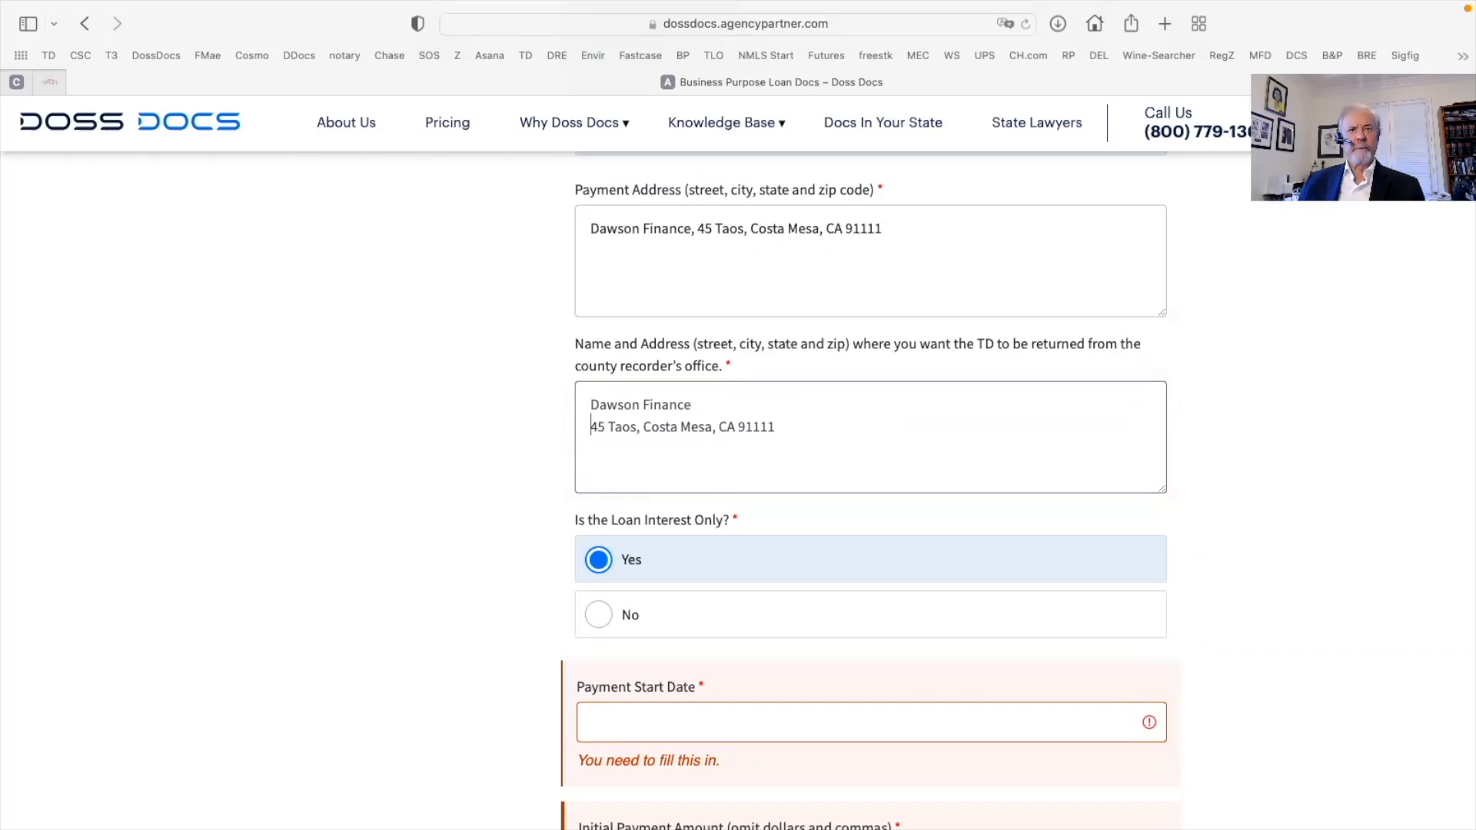
pyautogui.scroll(1, 633, 428)
pyautogui.click(633, 428)
pyautogui.press('Return')
pyautogui.press('Delete')
pyautogui.press('Delete')
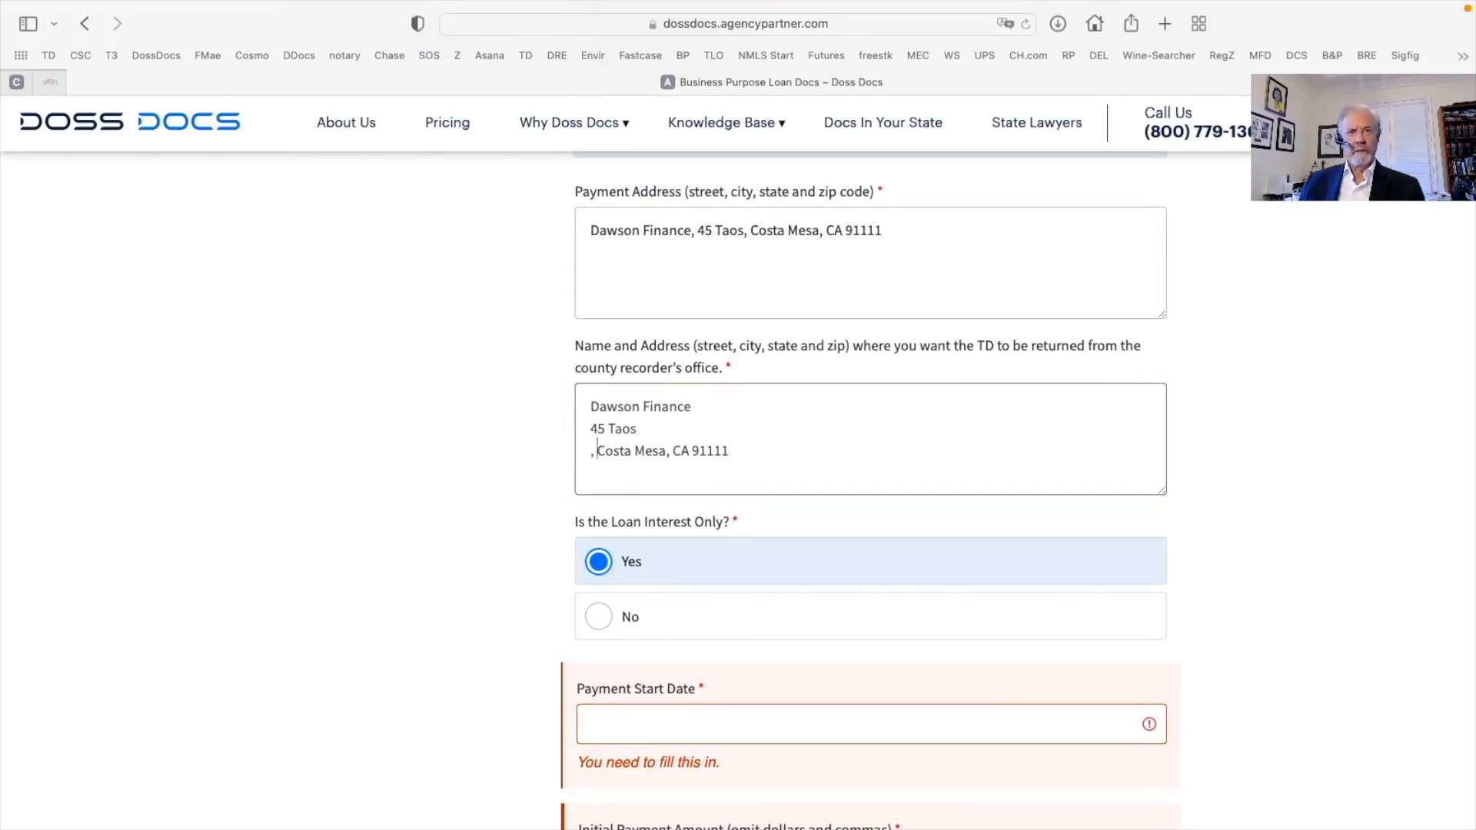
pyautogui.scroll(-3, 646, 437)
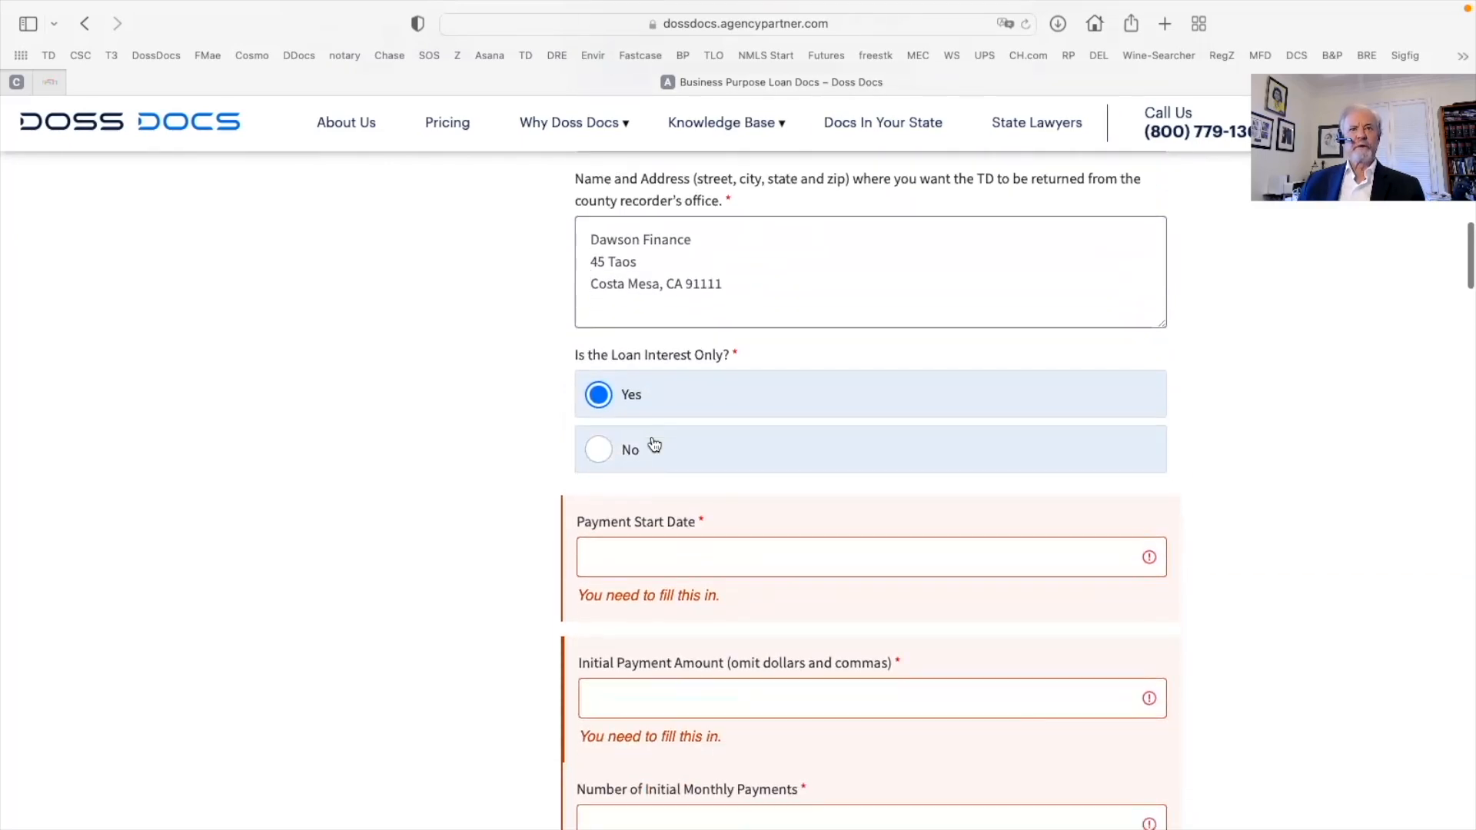
# Set payments to start April 1, 2022, with 11 initial payments of 4166.67
pyautogui.click(603, 488)
pyautogui.write('A')
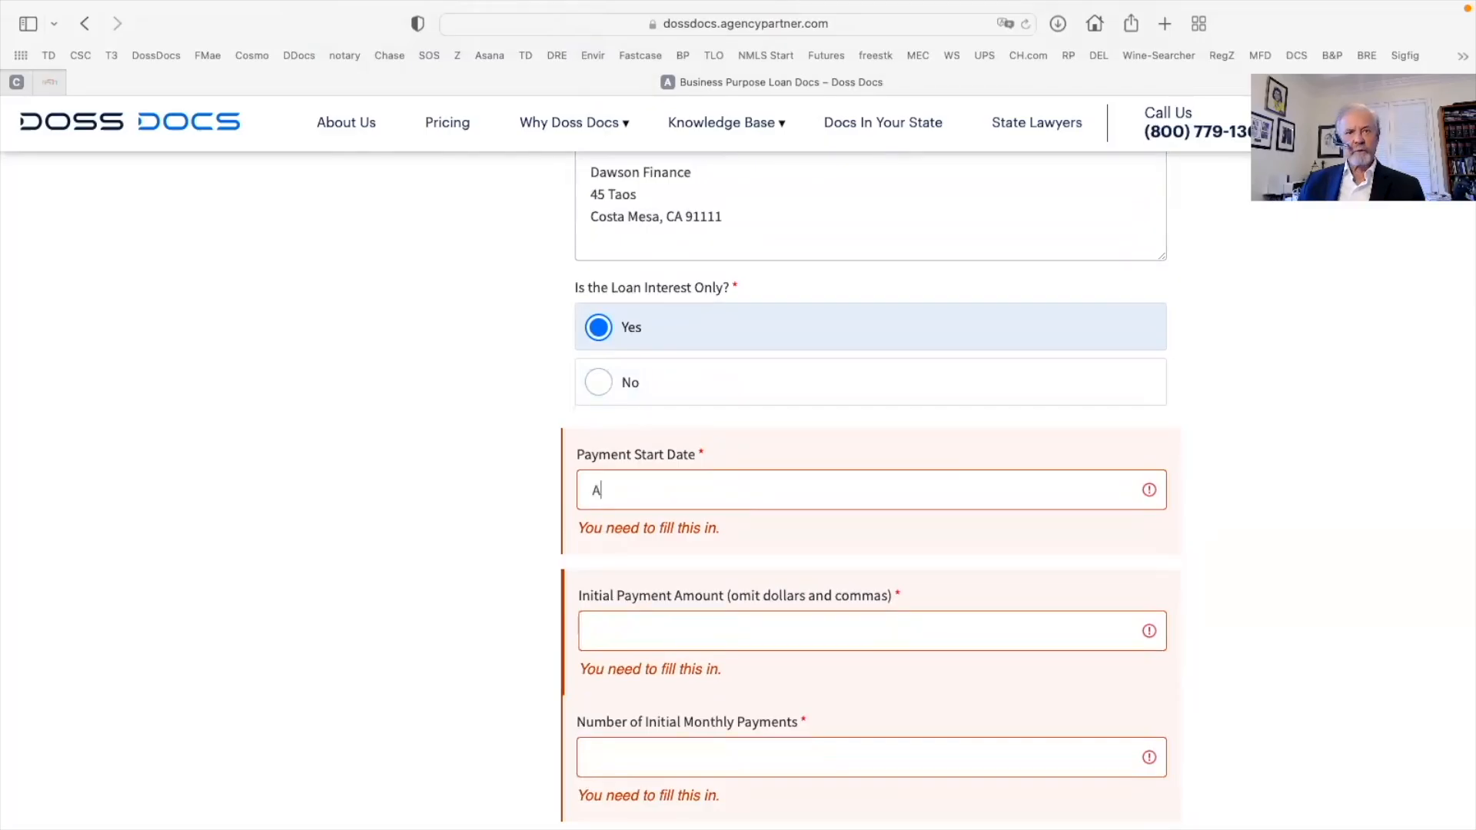
pyautogui.write('pril 1, 2022')
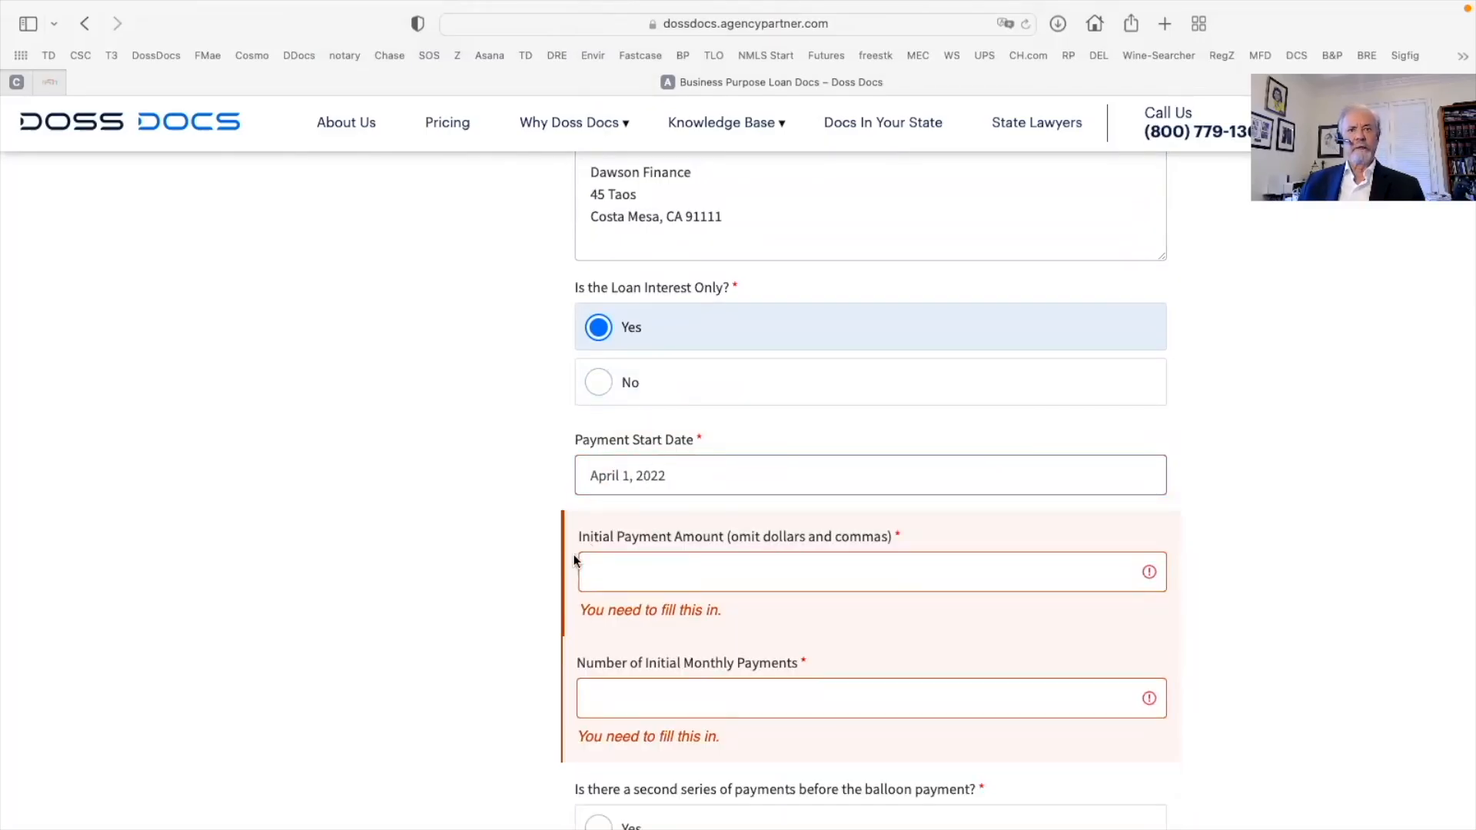
pyautogui.click(602, 565)
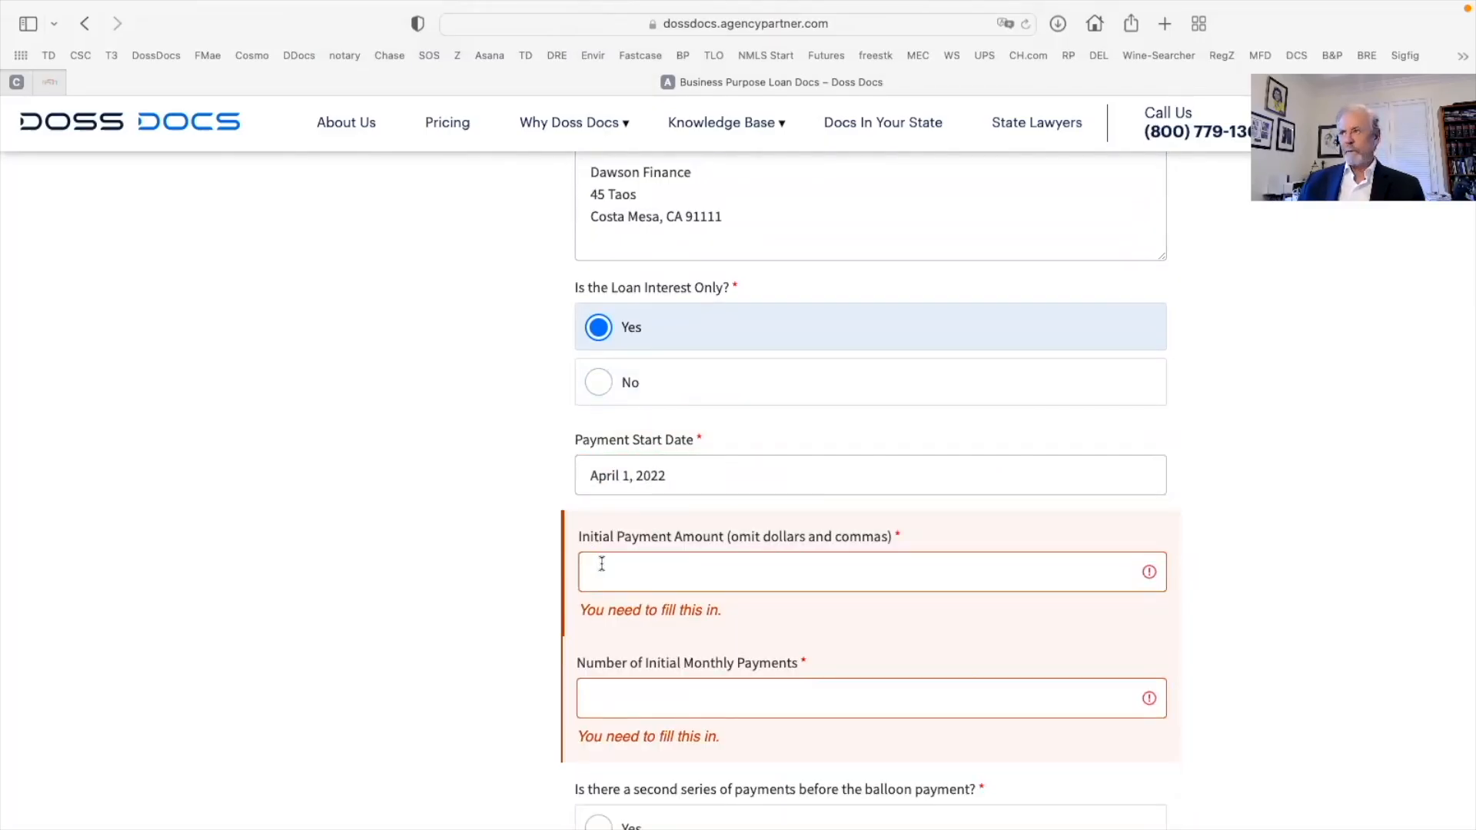
pyautogui.write('4166.67')
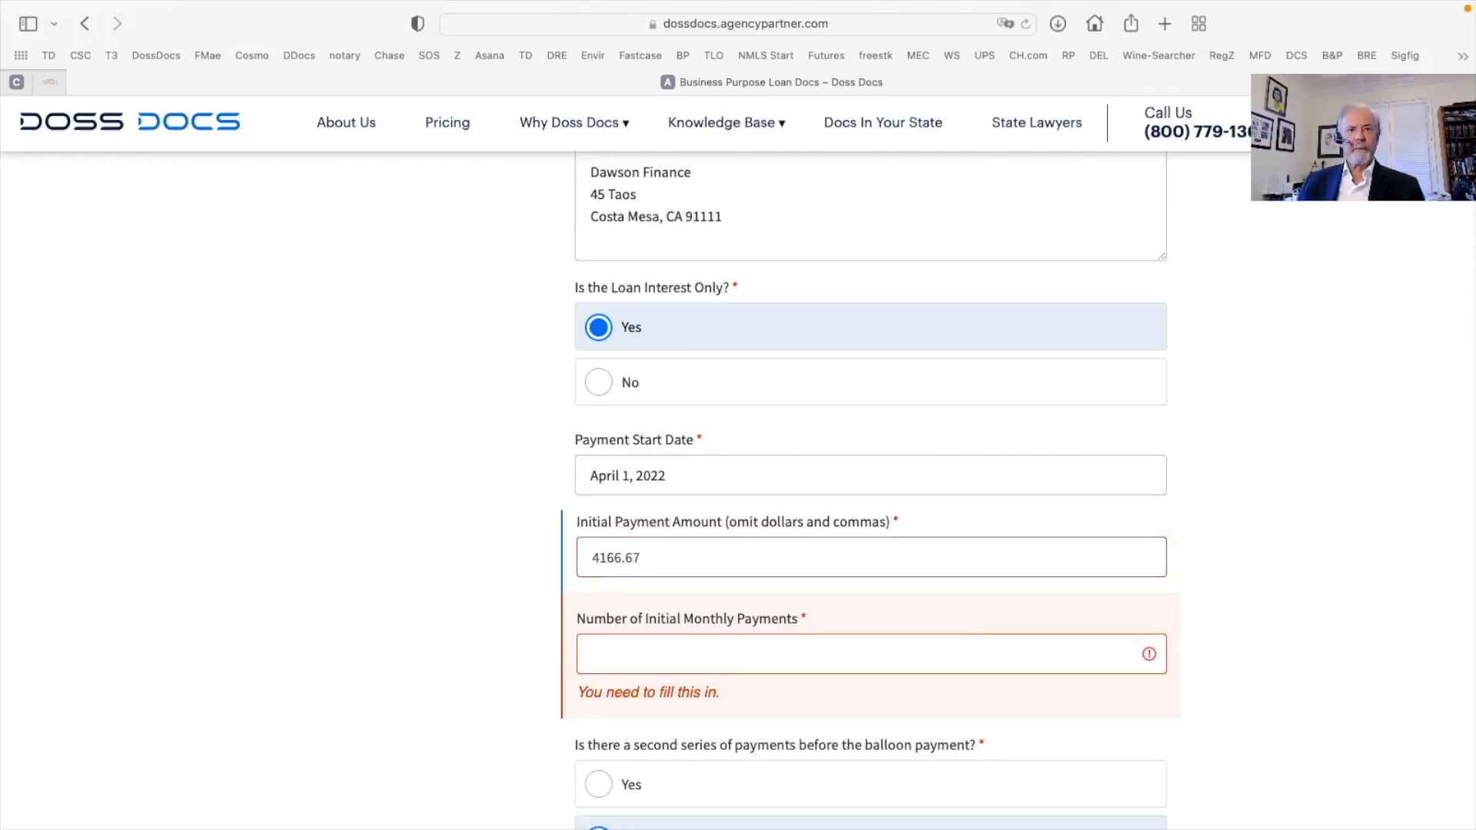
pyautogui.scroll(-2, 603, 563)
pyautogui.click(603, 563)
pyautogui.write('11')
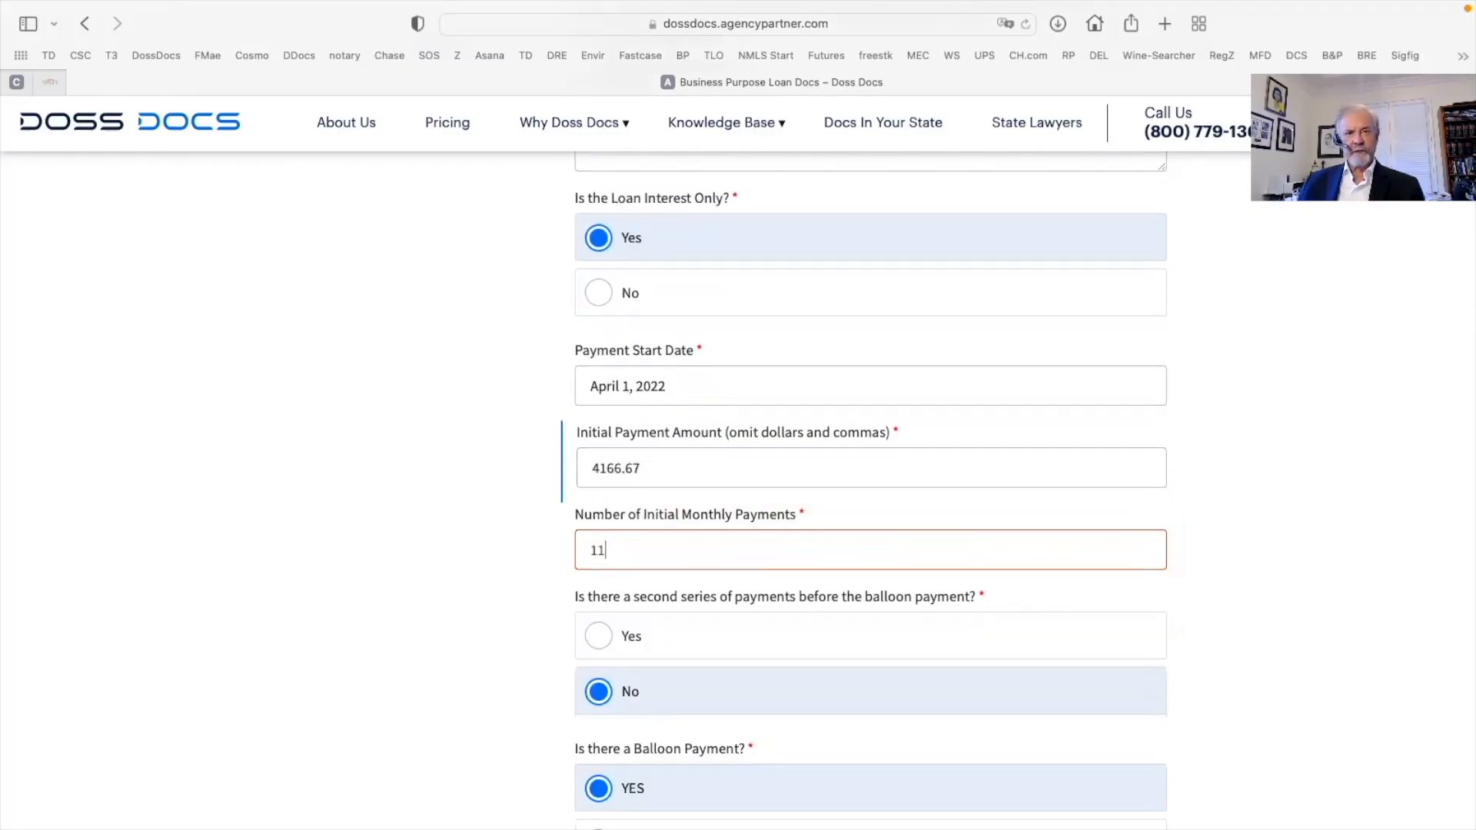
# Correct the balloon payment amount to 504166.67
pyautogui.scroll(-3, 616, 563)
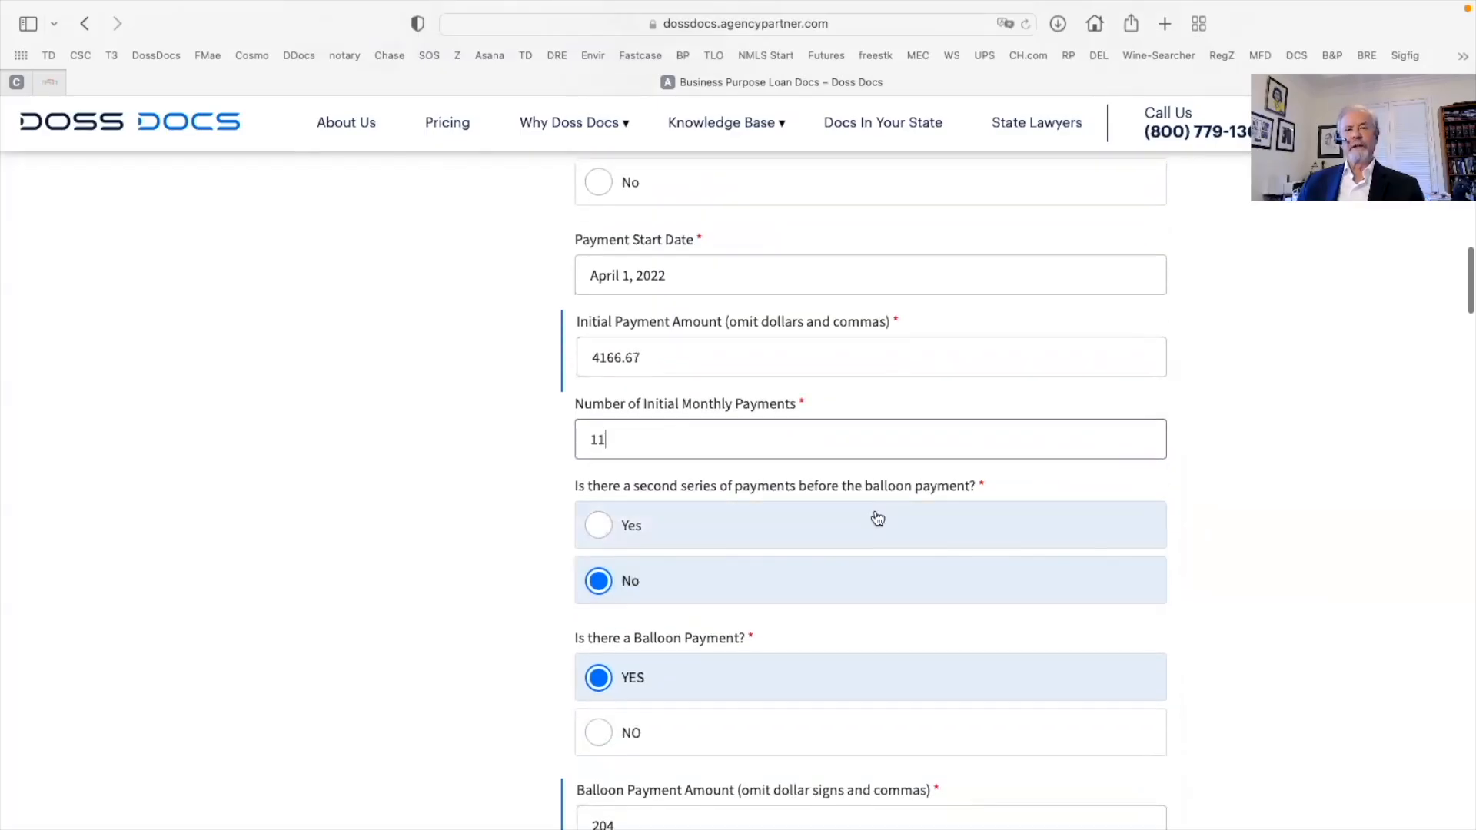
pyautogui.scroll(-3, 860, 524)
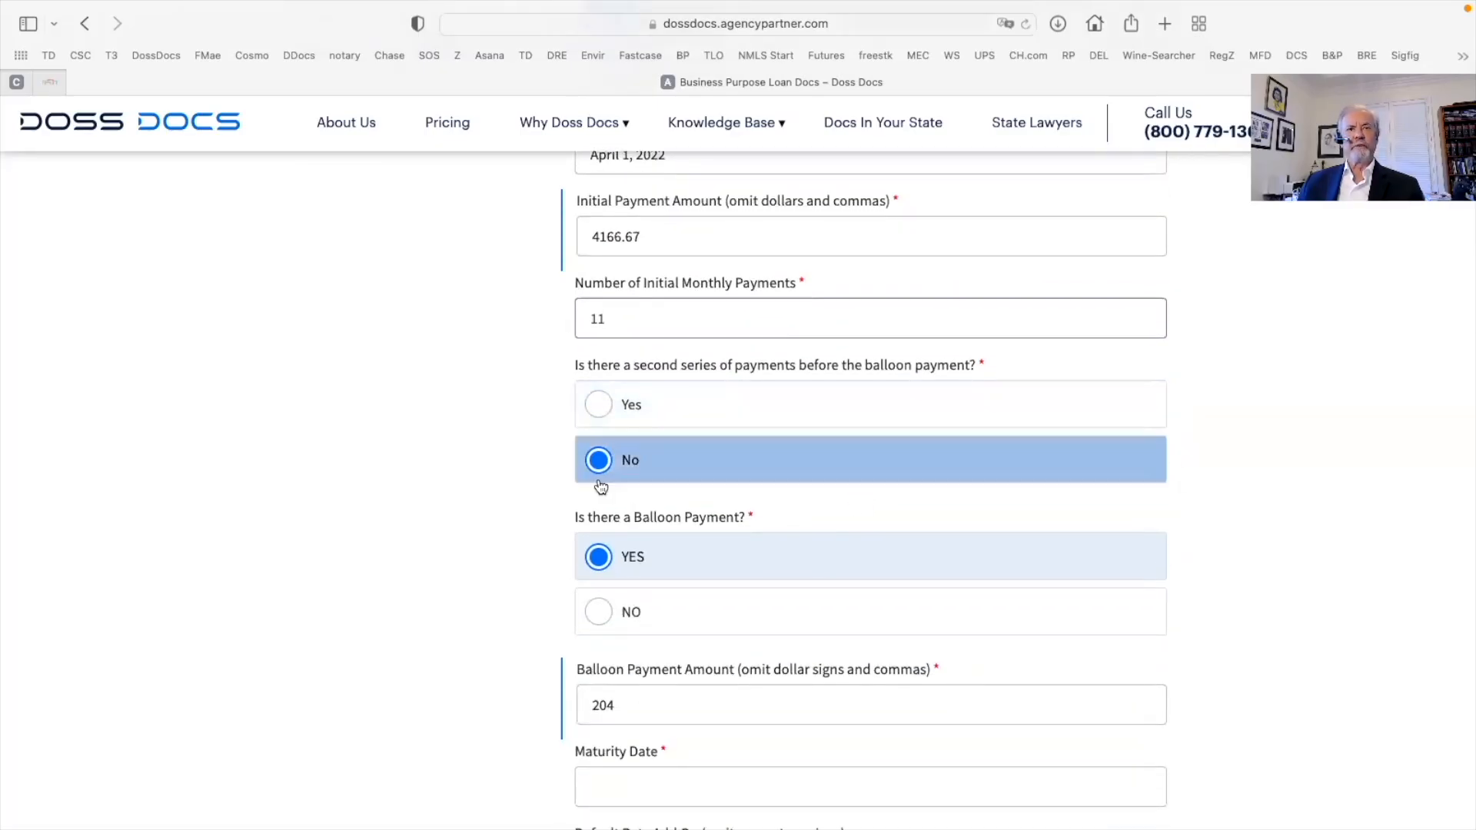
pyautogui.scroll(-5, 740, 549)
pyautogui.click(736, 521)
pyautogui.press('BackSpace')
pyautogui.press('BackSpace')
pyautogui.press('BackSpace')
pyautogui.write('50416')
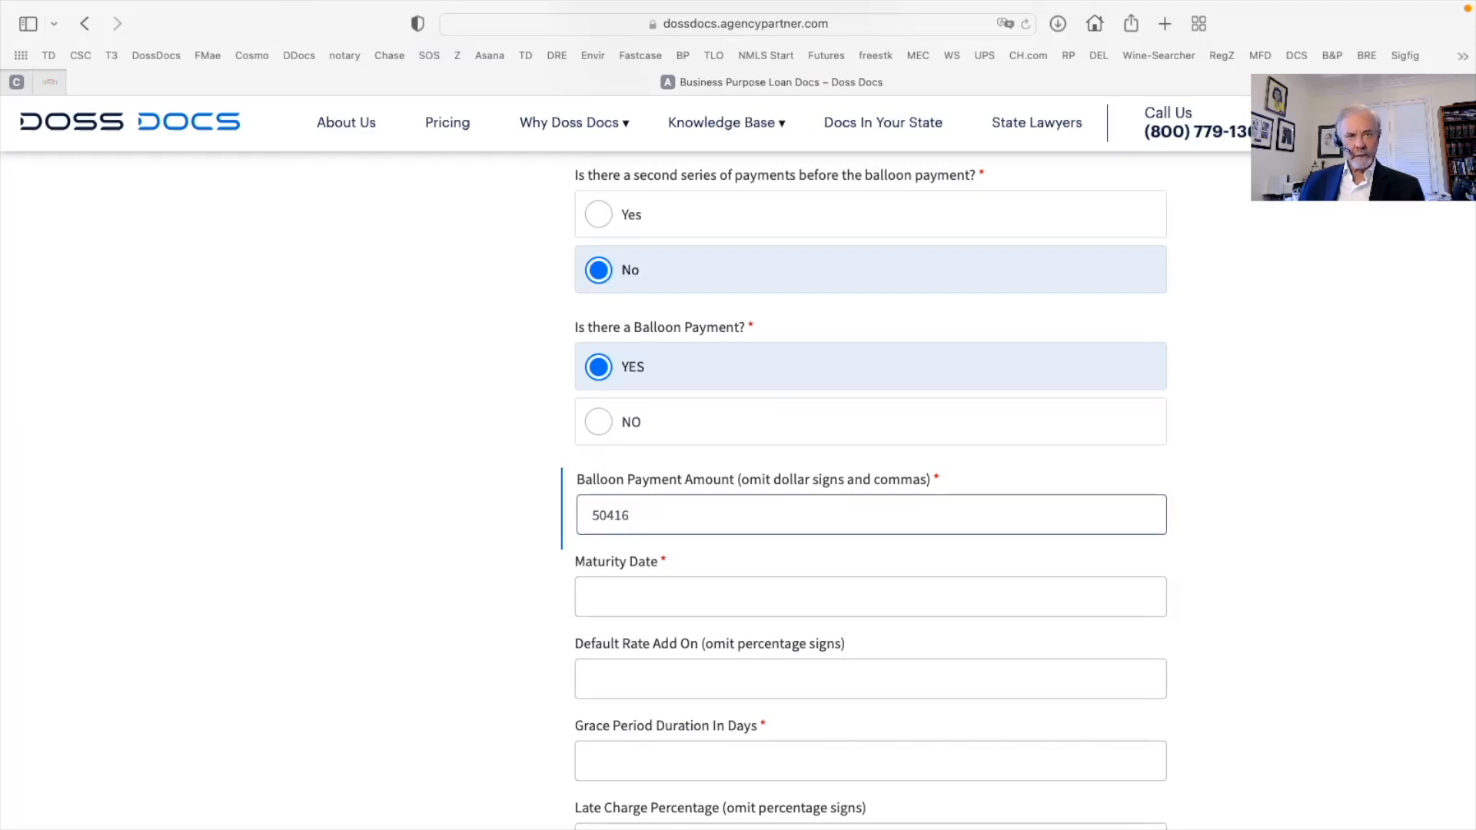
pyautogui.write('6.67')
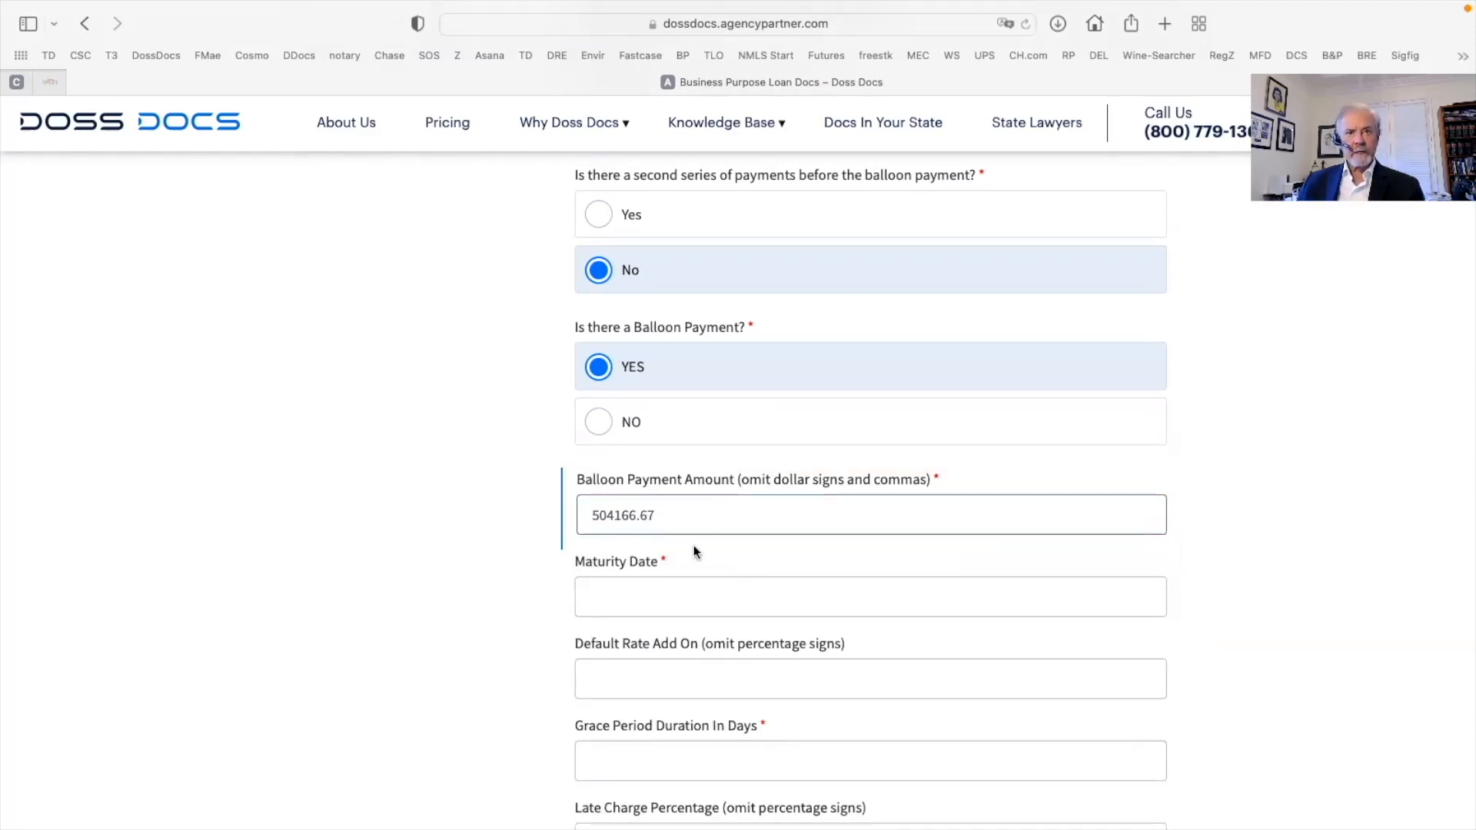
pyautogui.click(629, 598)
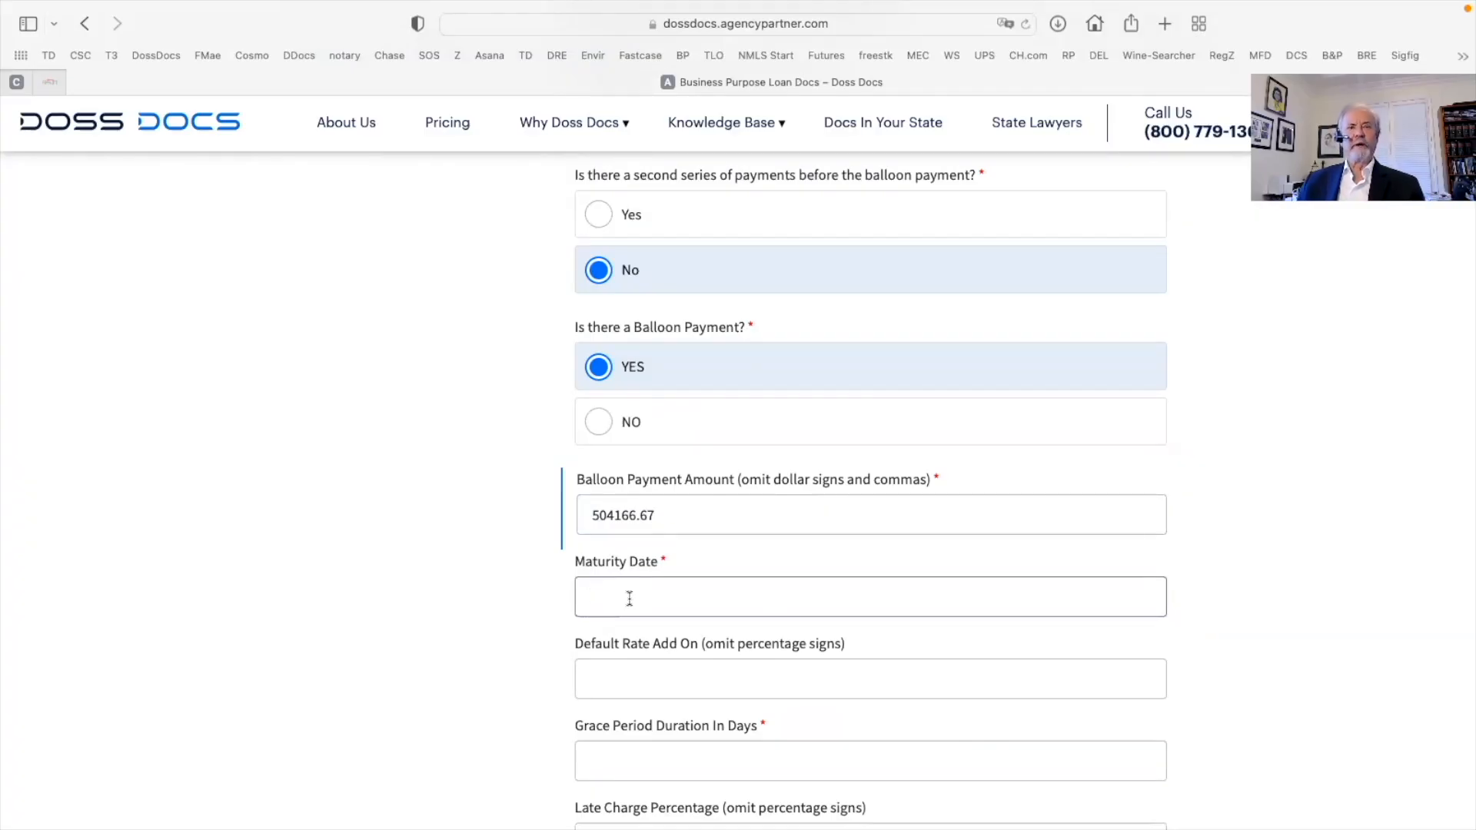
# Enter maturity date March 1, 2023, default rate add-on 6, grace period 10 days and late charge 1
pyautogui.write('Marc')
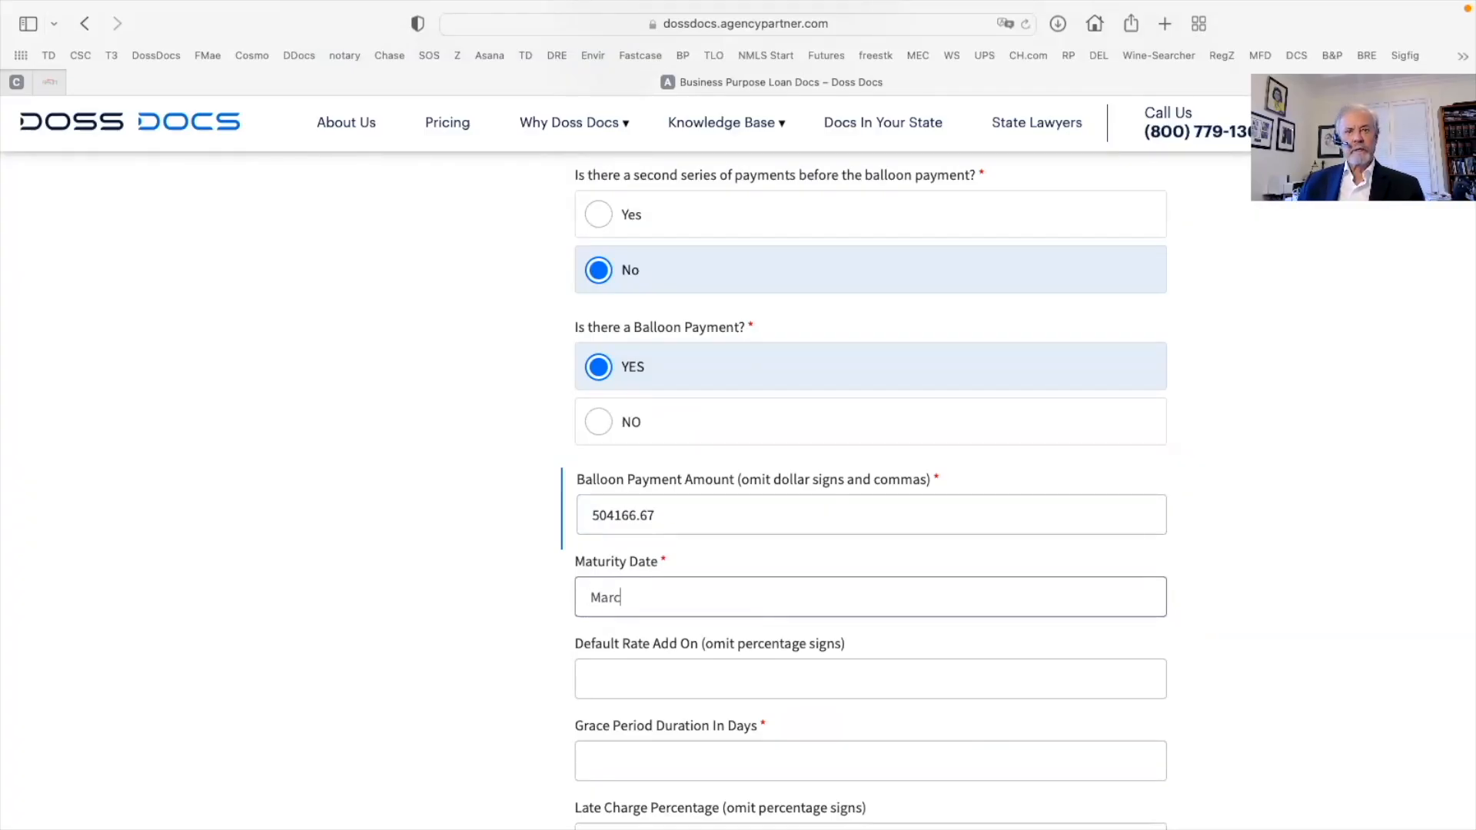
pyautogui.write('h 1, 2023')
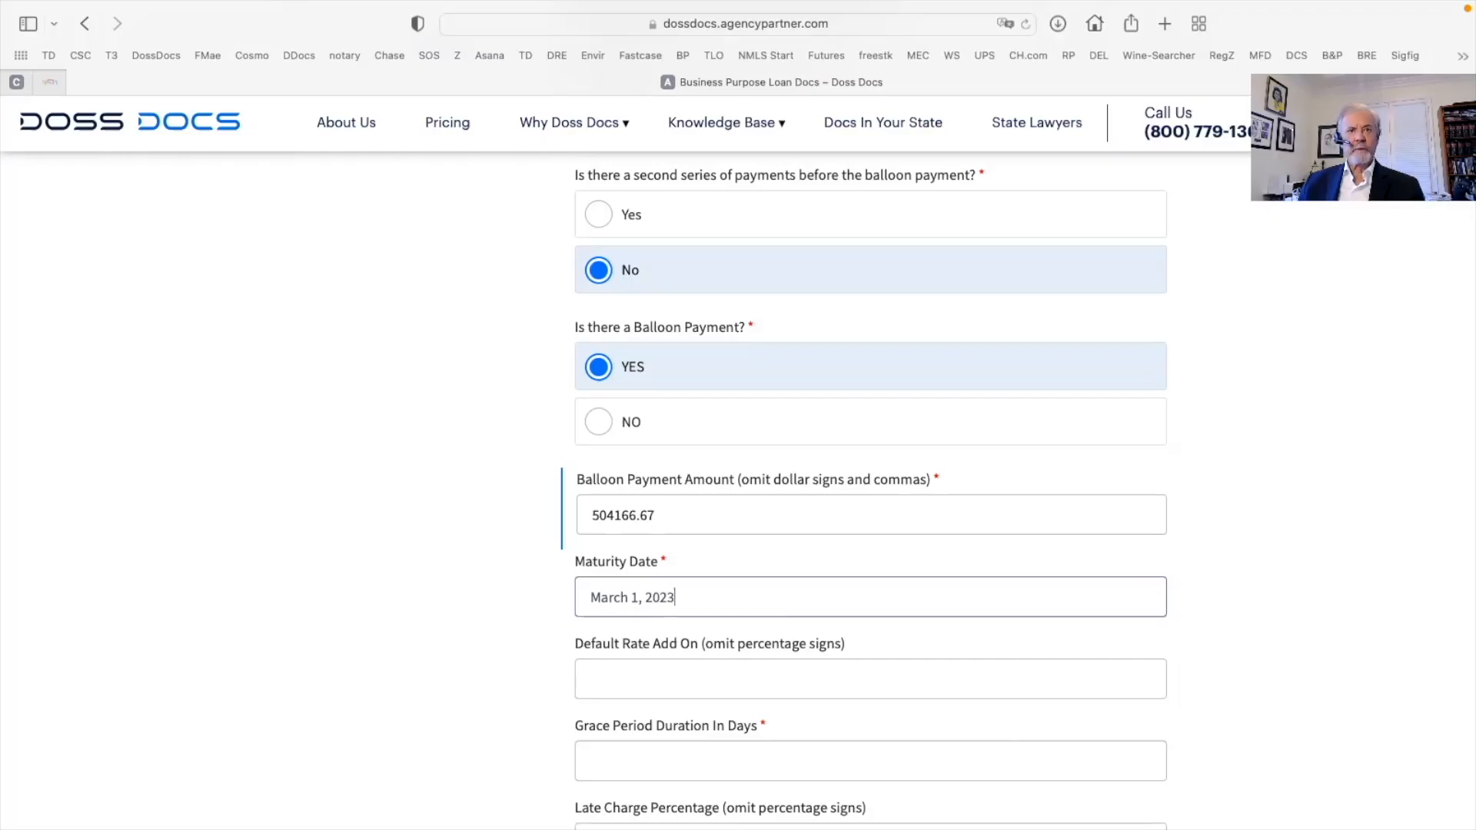
pyautogui.scroll(-3, 635, 587)
pyautogui.click(620, 527)
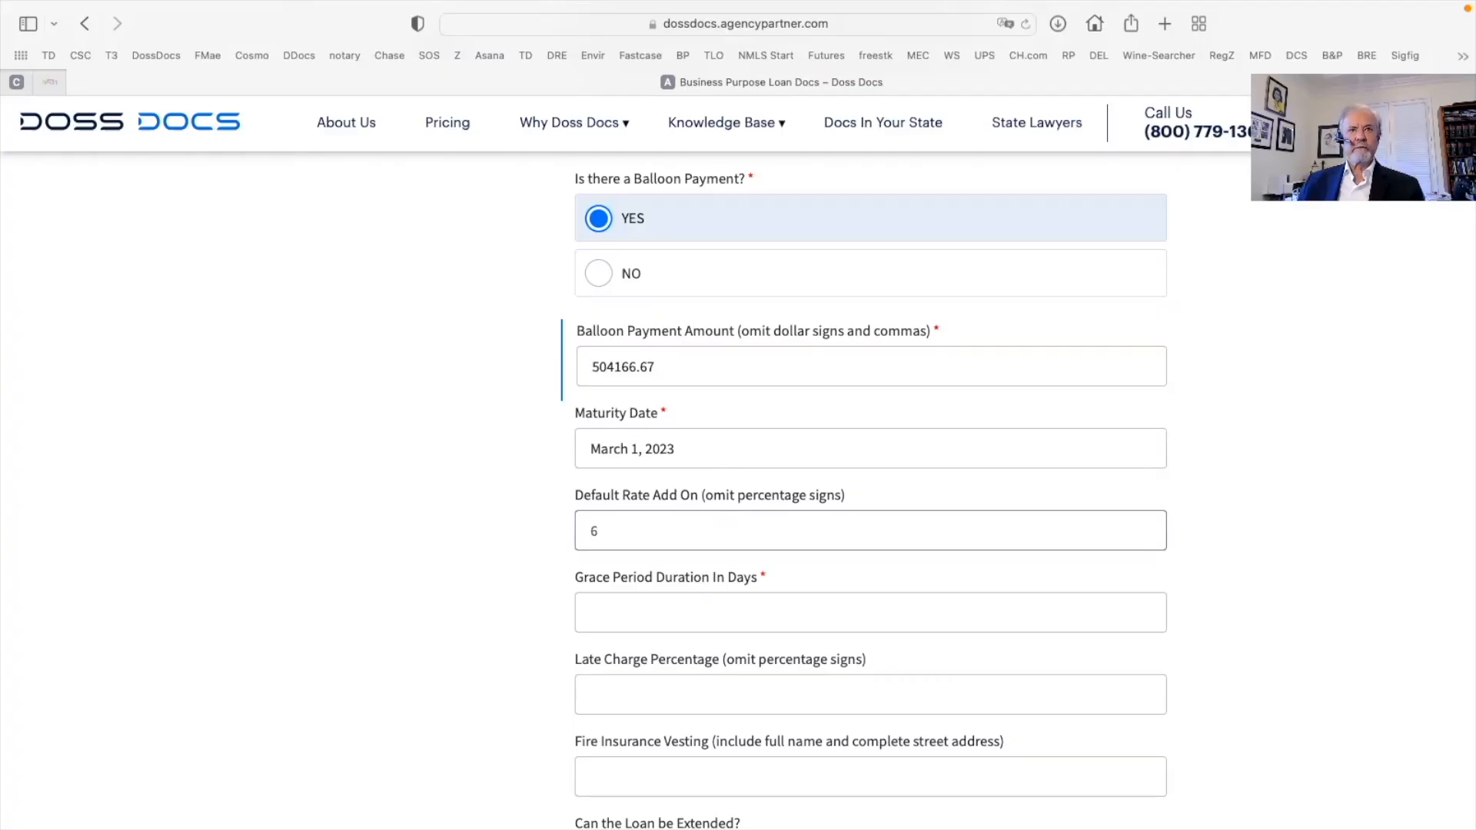
pyautogui.click(609, 610)
pyautogui.write('10')
pyautogui.scroll(-4, 611, 603)
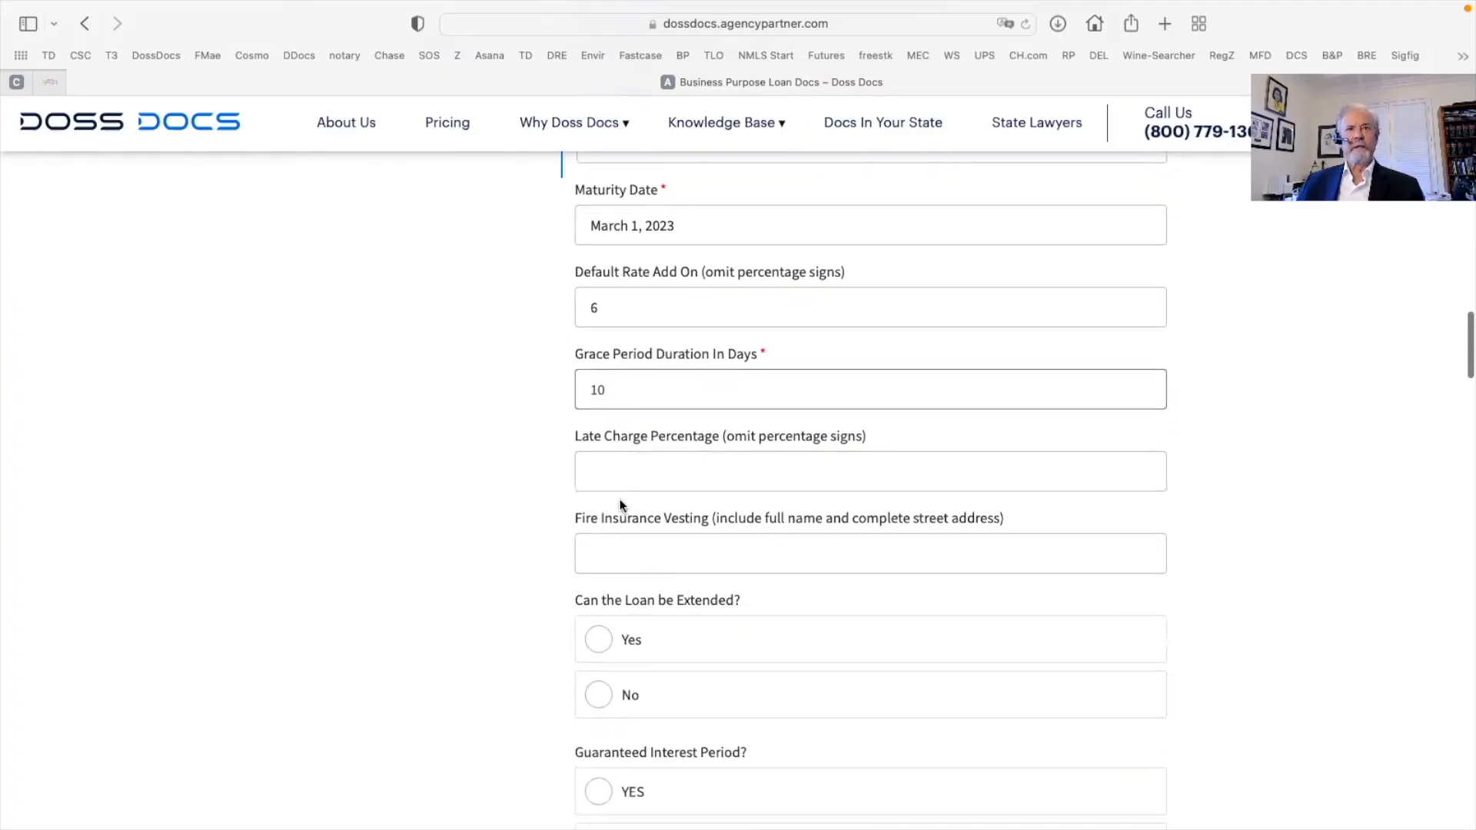
pyautogui.click(614, 482)
pyautogui.write('1-')
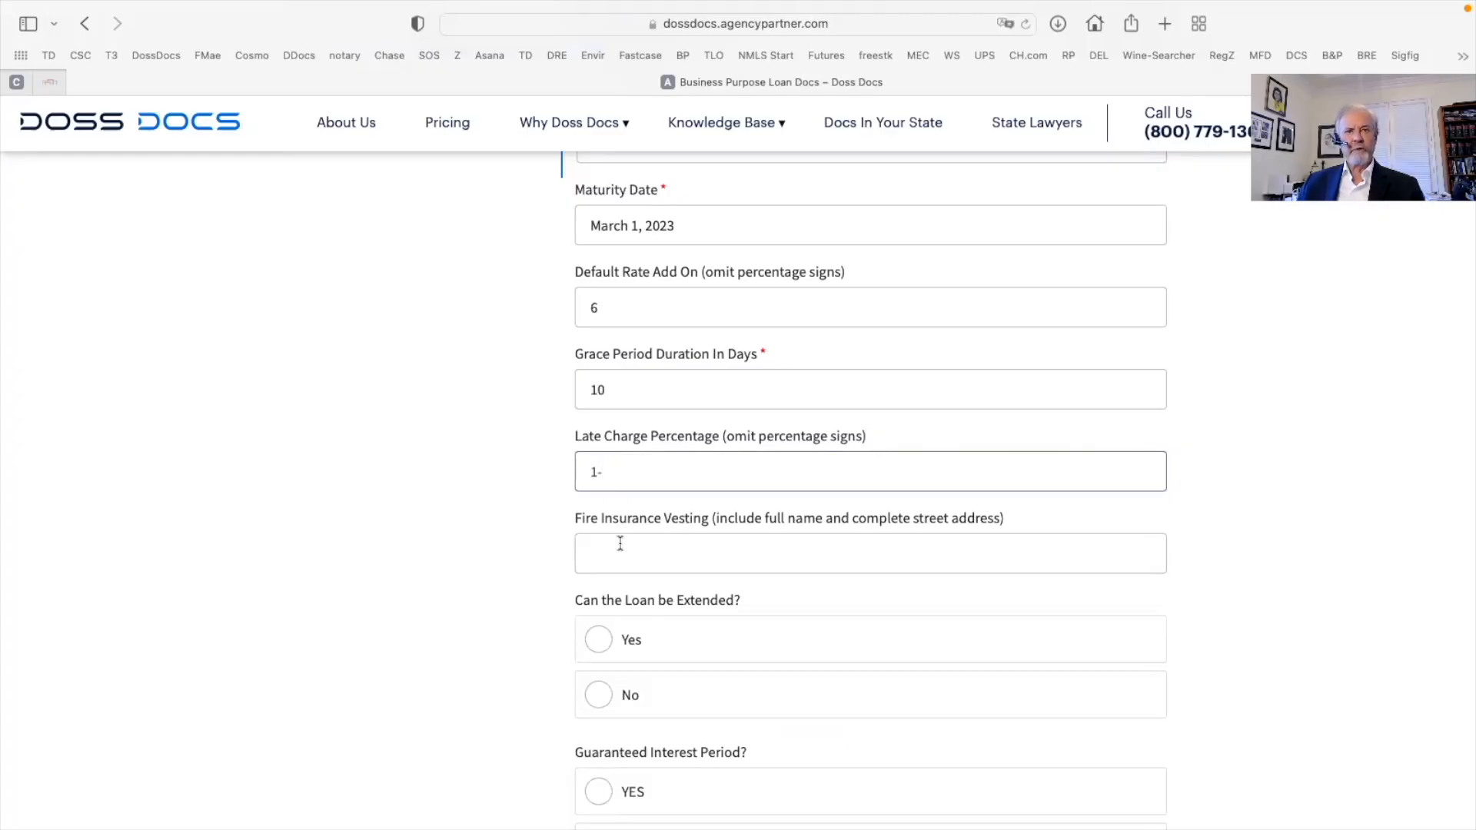
# Set Fire Insurance Vesting to 'c/o' followed by the pasted Dawson Finance lender name and address
pyautogui.click(615, 545)
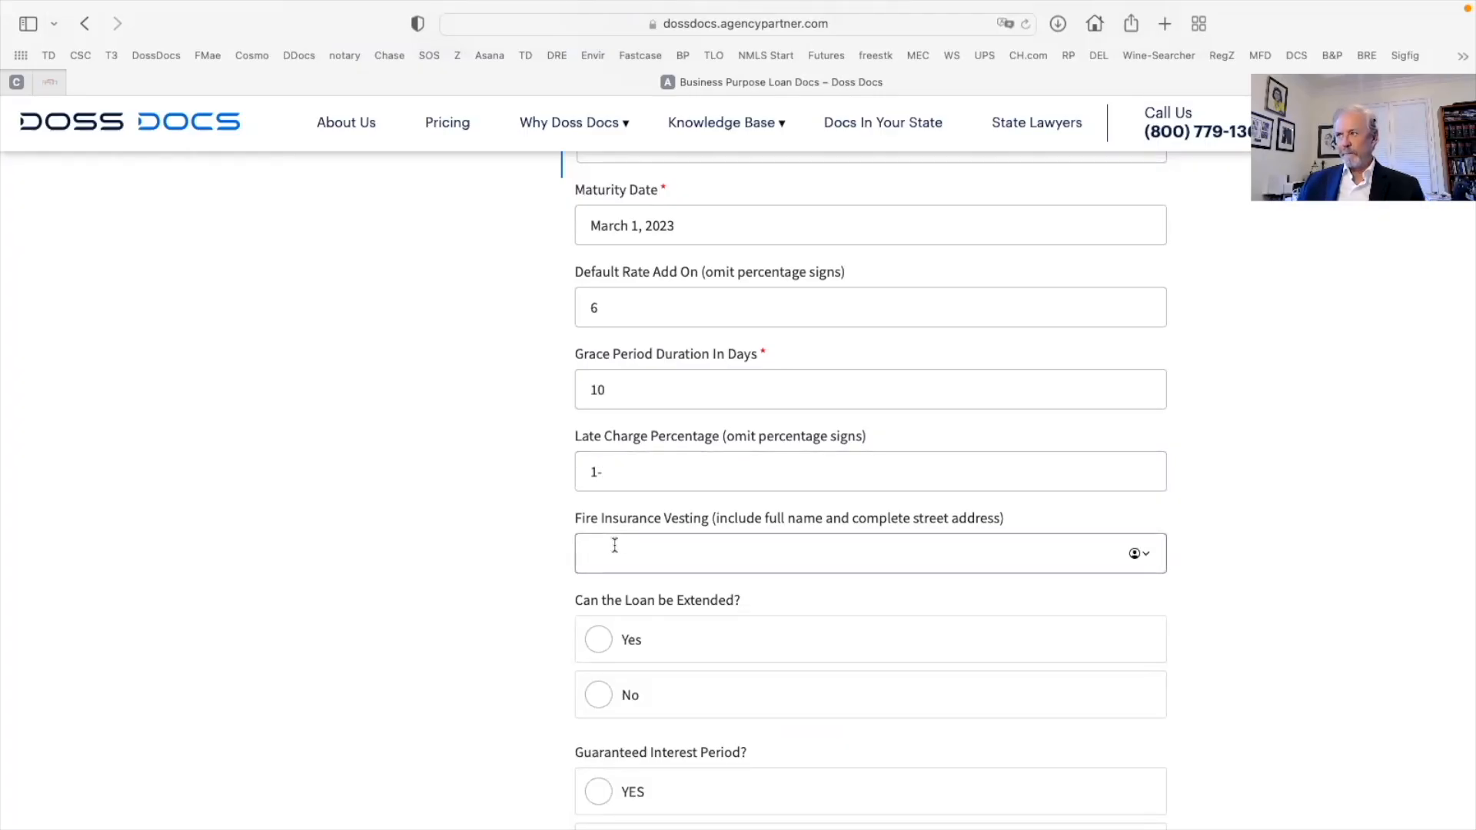
pyautogui.write('c/o')
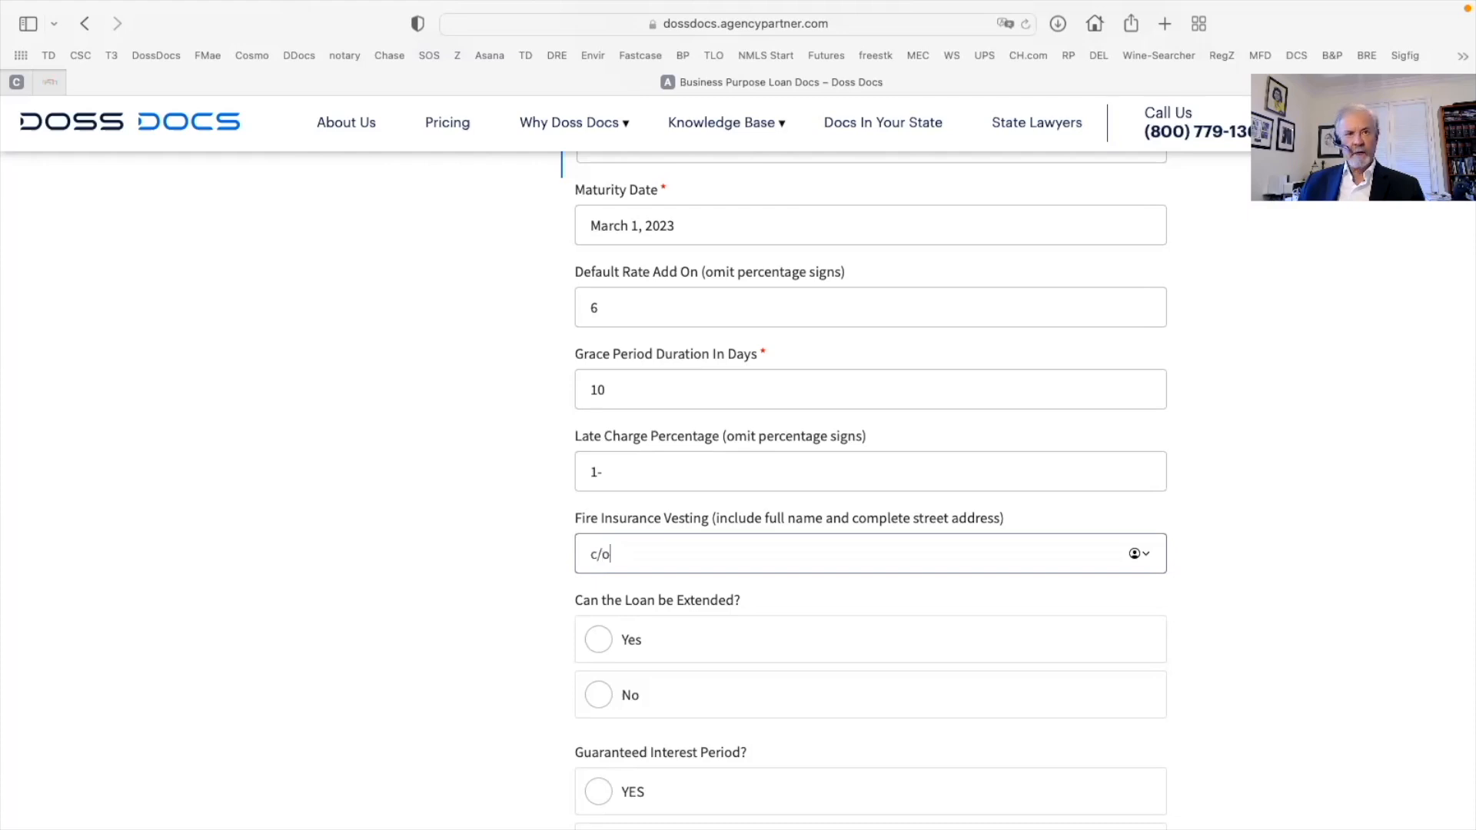
pyautogui.rightClick(627, 548)
pyautogui.click(657, 603)
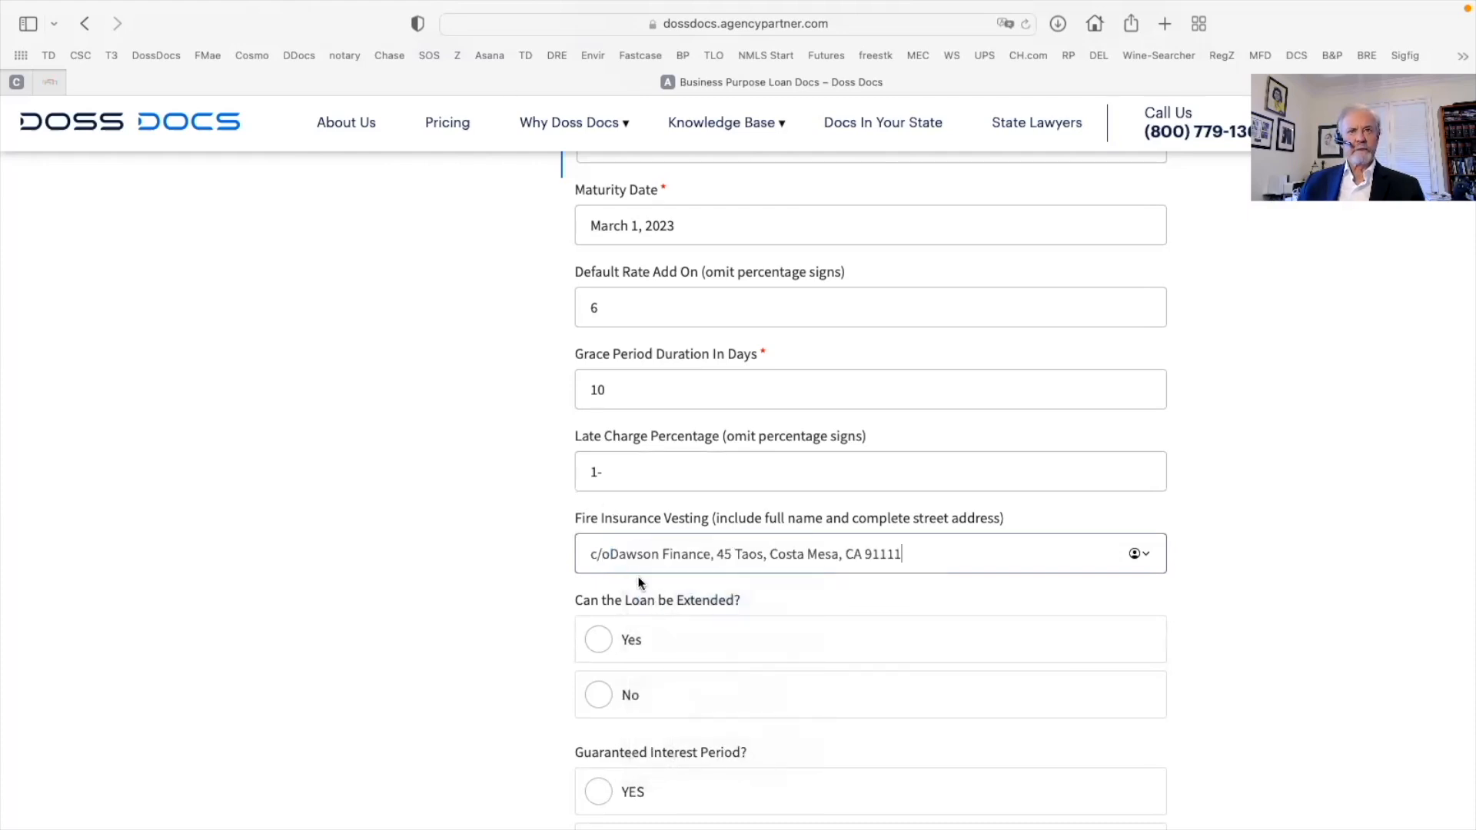
pyautogui.click(612, 553)
pyautogui.scroll(-3, 715, 642)
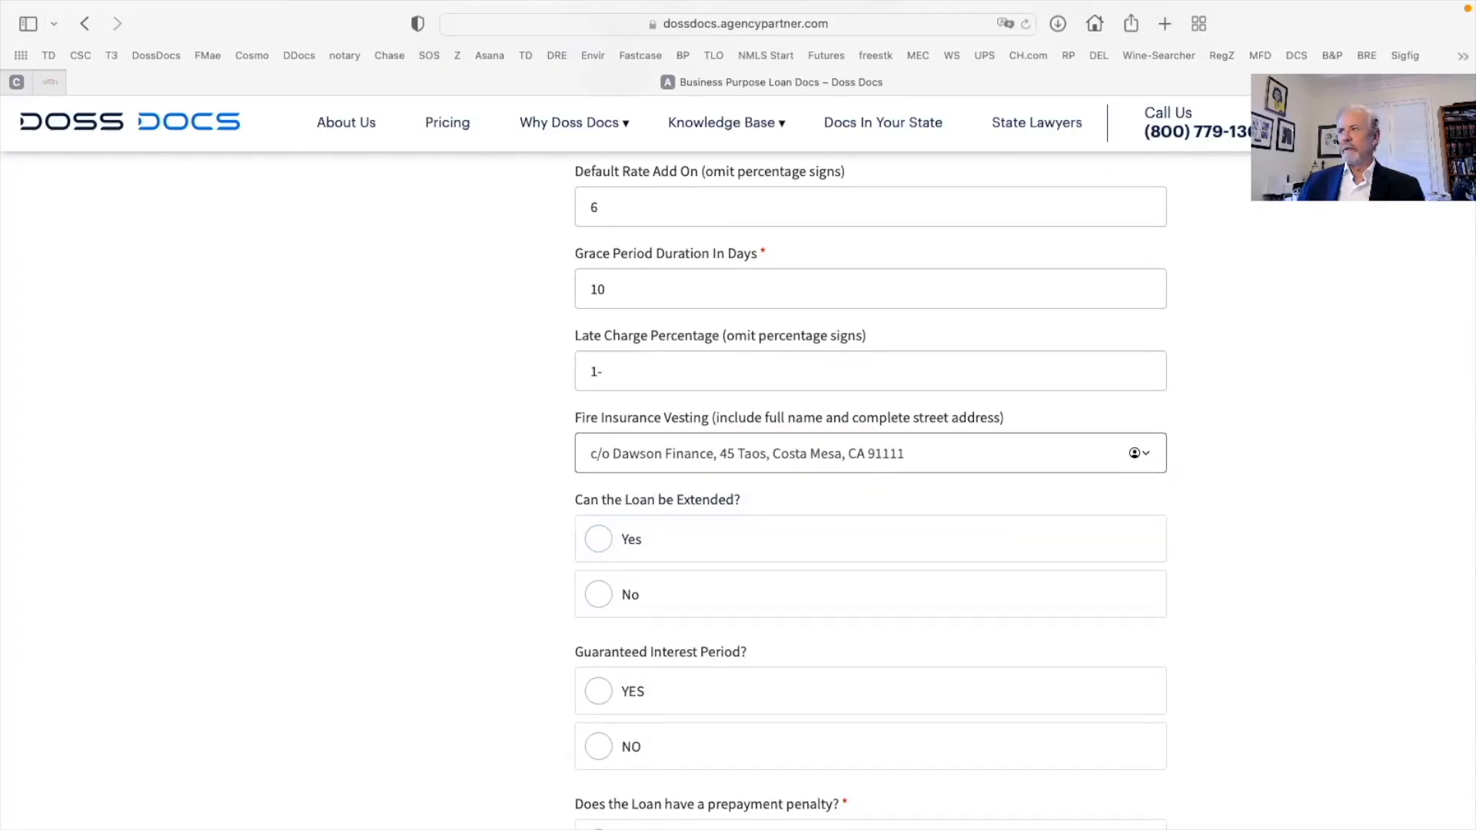
# Answer Yes to loan extension, with 1 extension of 3 months and a 5000 fee per extension
pyautogui.click(603, 552)
pyautogui.scroll(-5, 651, 565)
pyautogui.click(616, 425)
pyautogui.write('1')
pyautogui.scroll(-3, 615, 425)
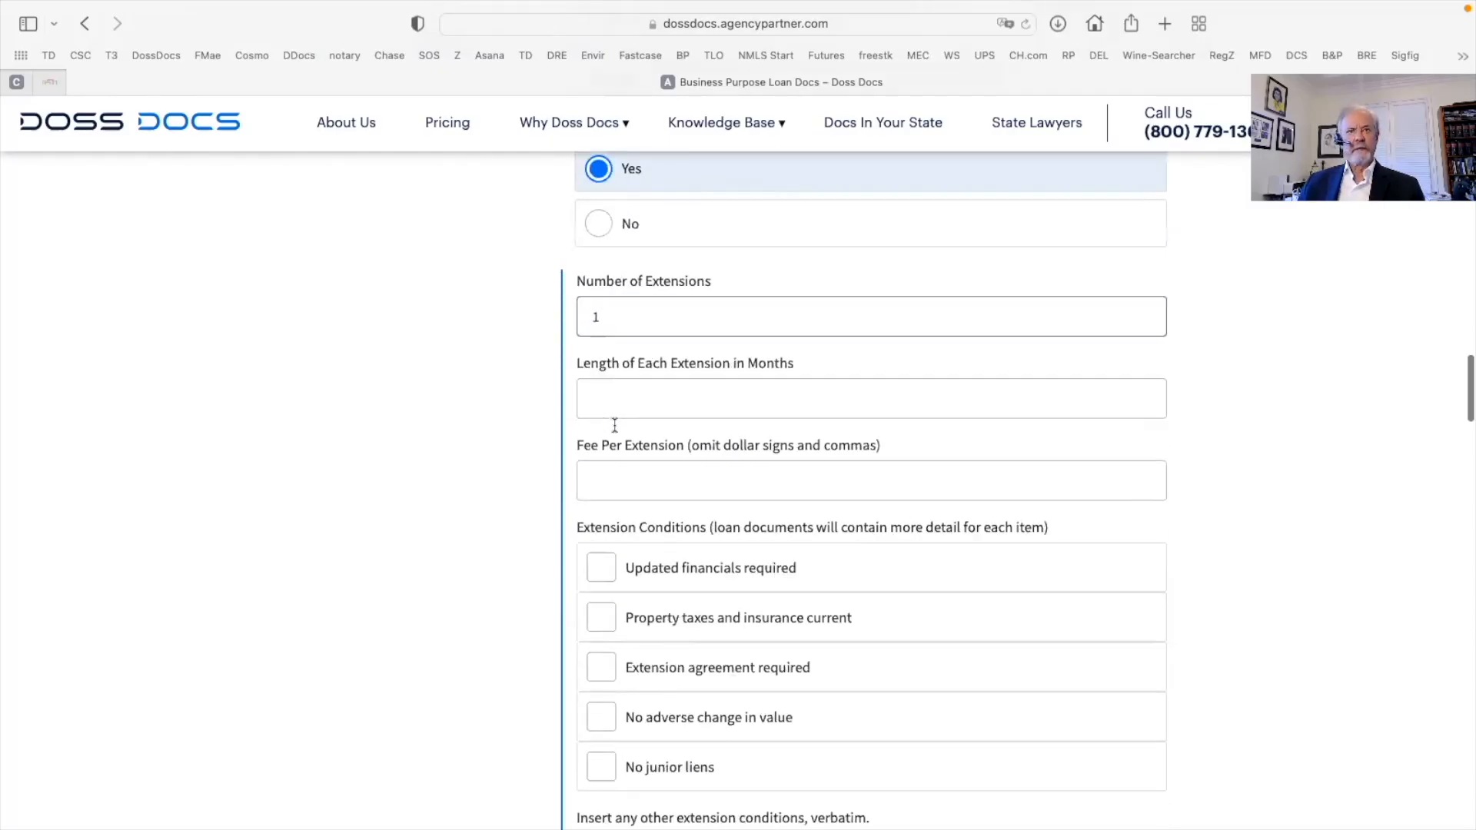
pyautogui.click(605, 394)
pyautogui.write('3')
pyautogui.click(617, 482)
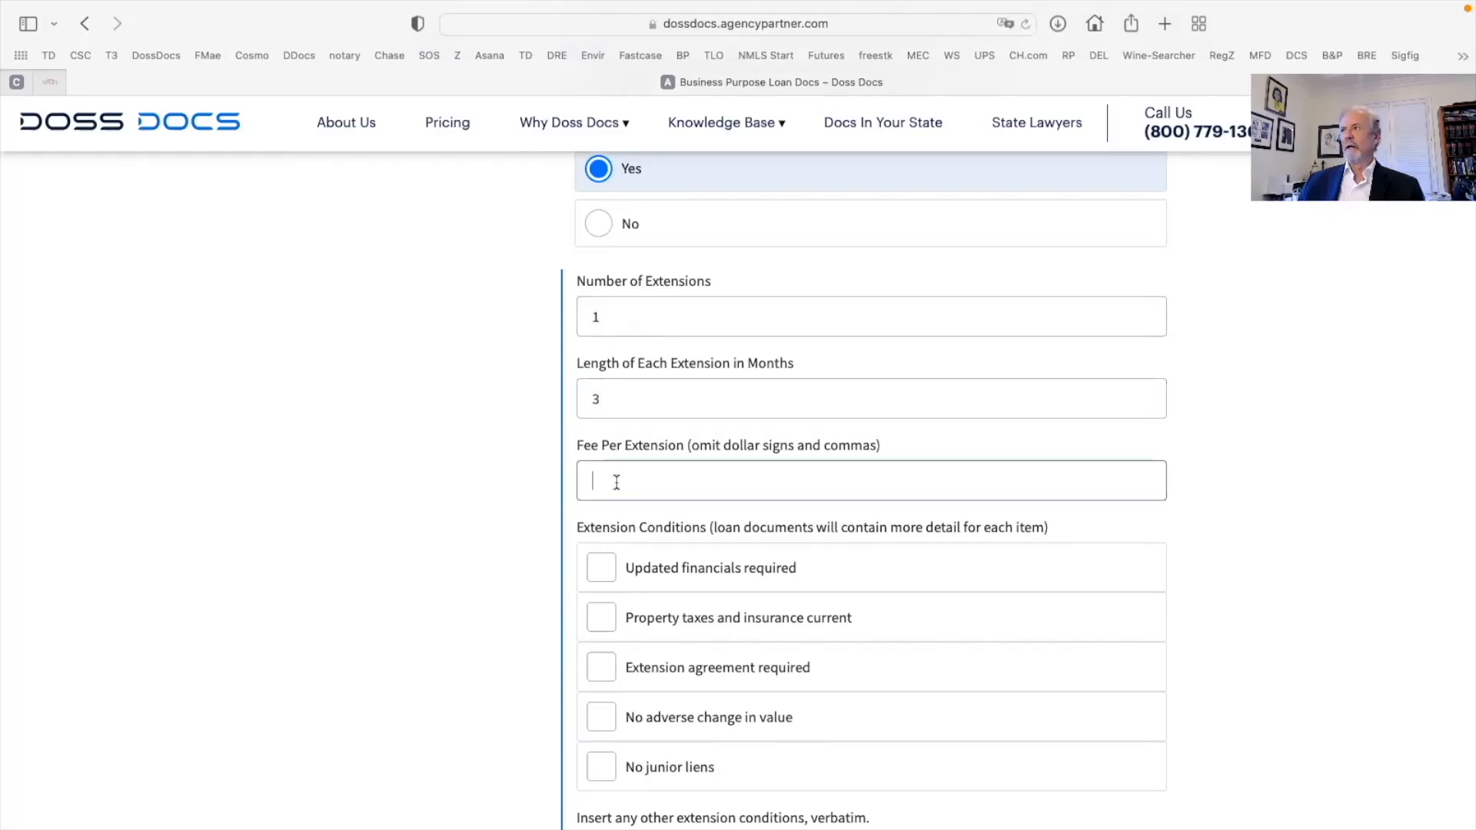
pyautogui.write('5')
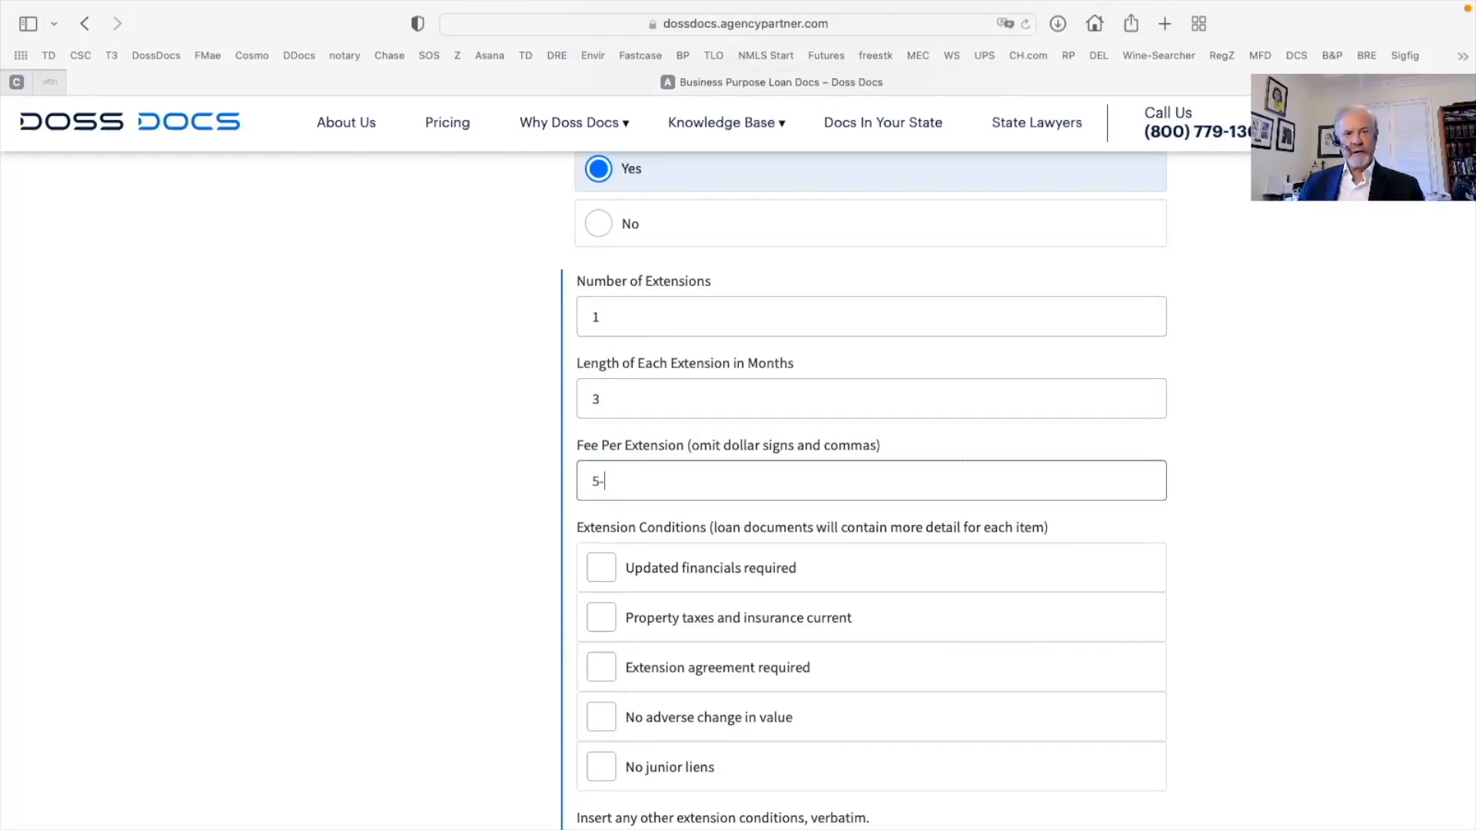
pyautogui.write('000')
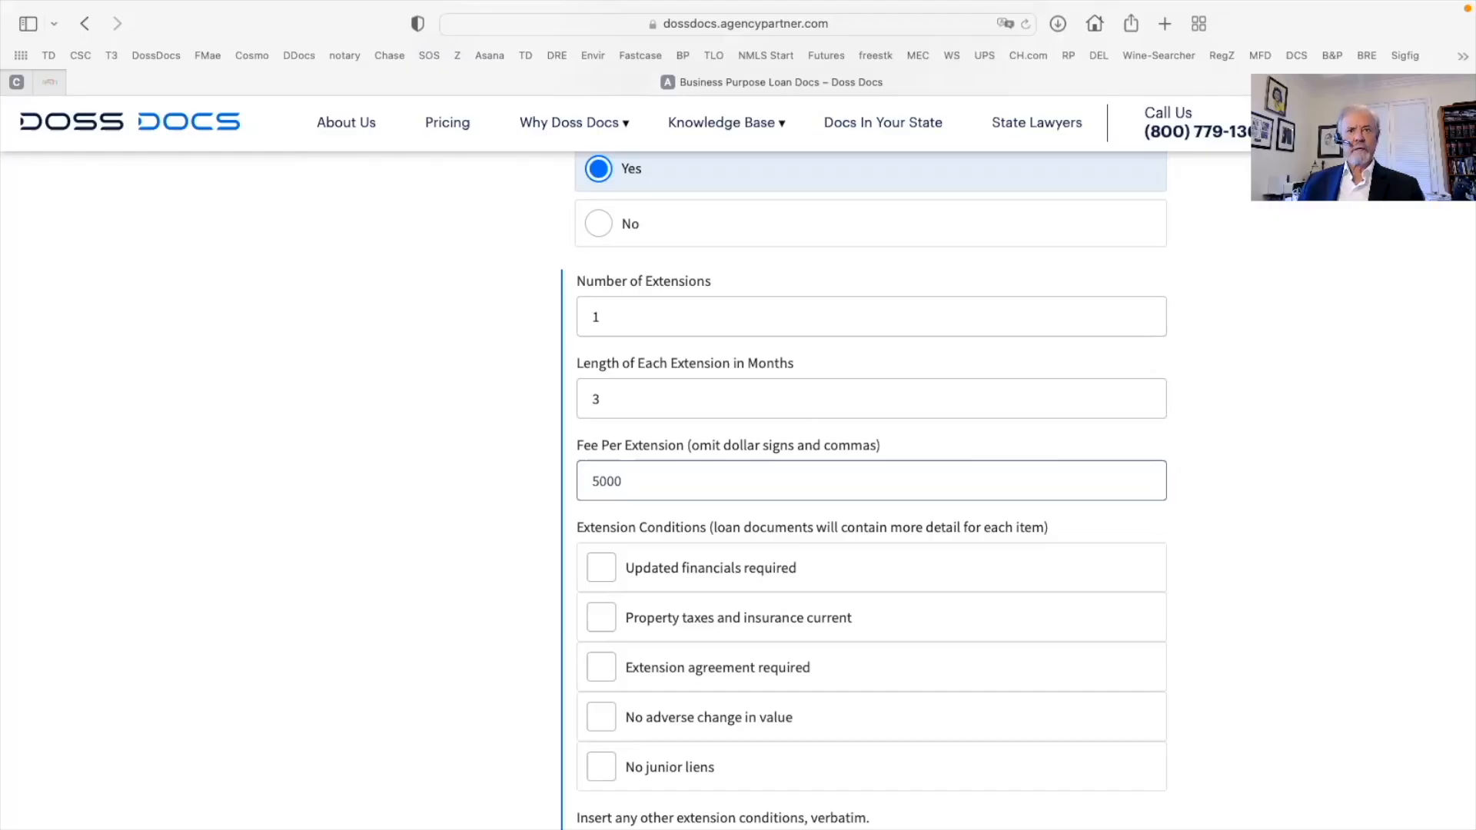
pyautogui.scroll(-3, 613, 484)
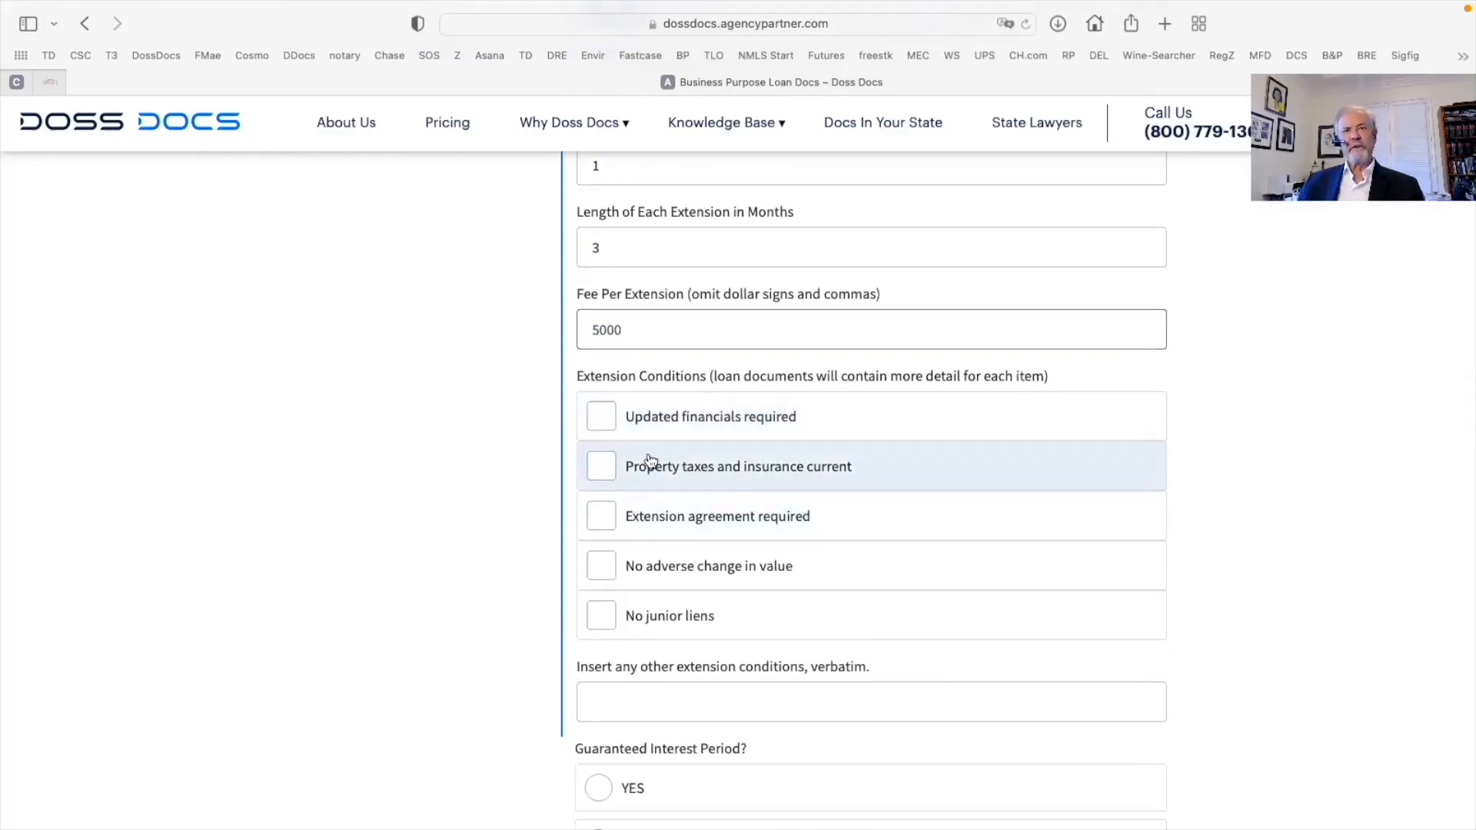
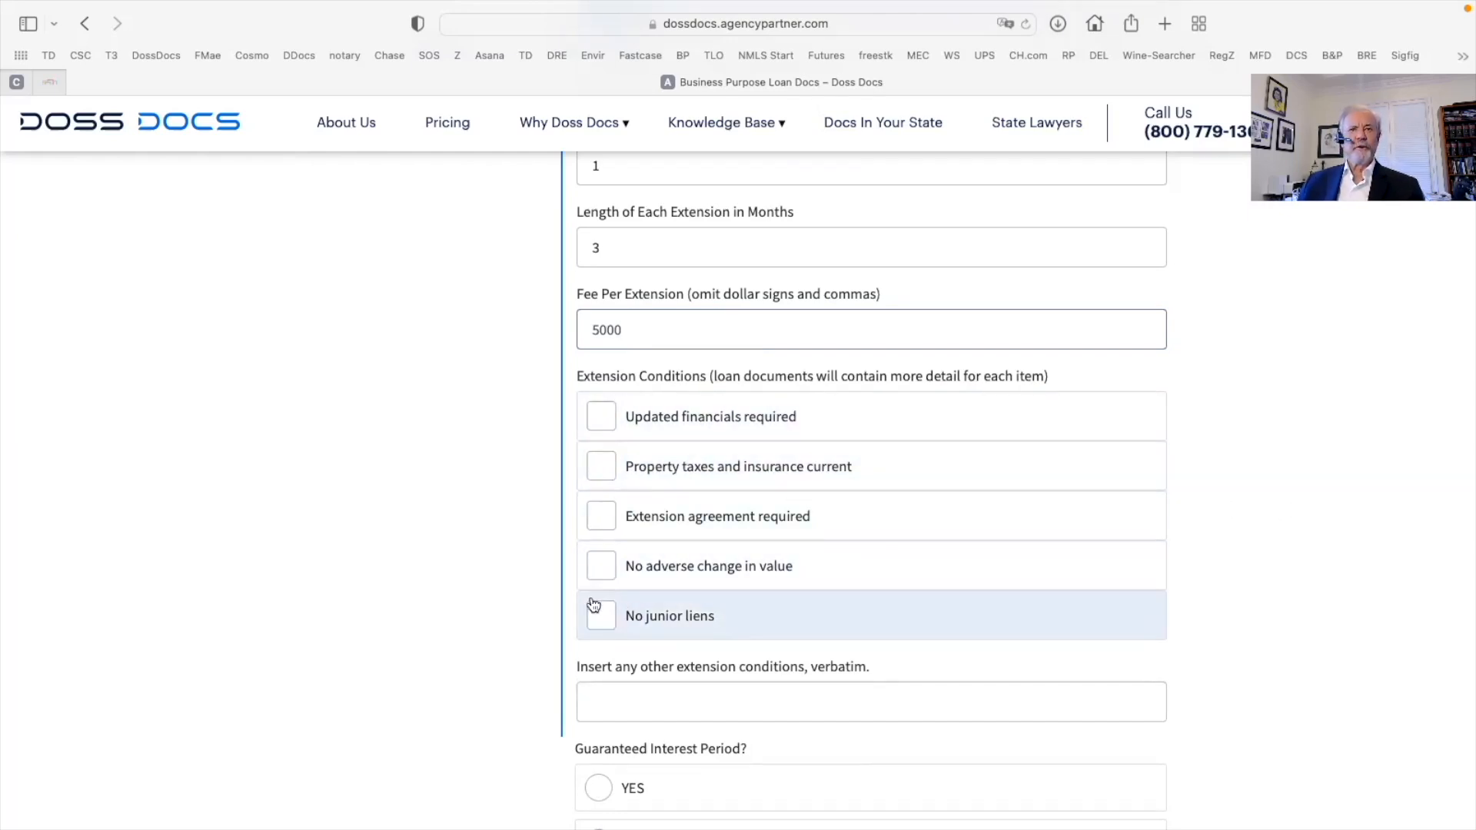
# Tick 'No adverse change in value', 'No junior liens' and 'Property taxes and insurance current'; leave 'Extension agreement required' unticked
pyautogui.click(600, 566)
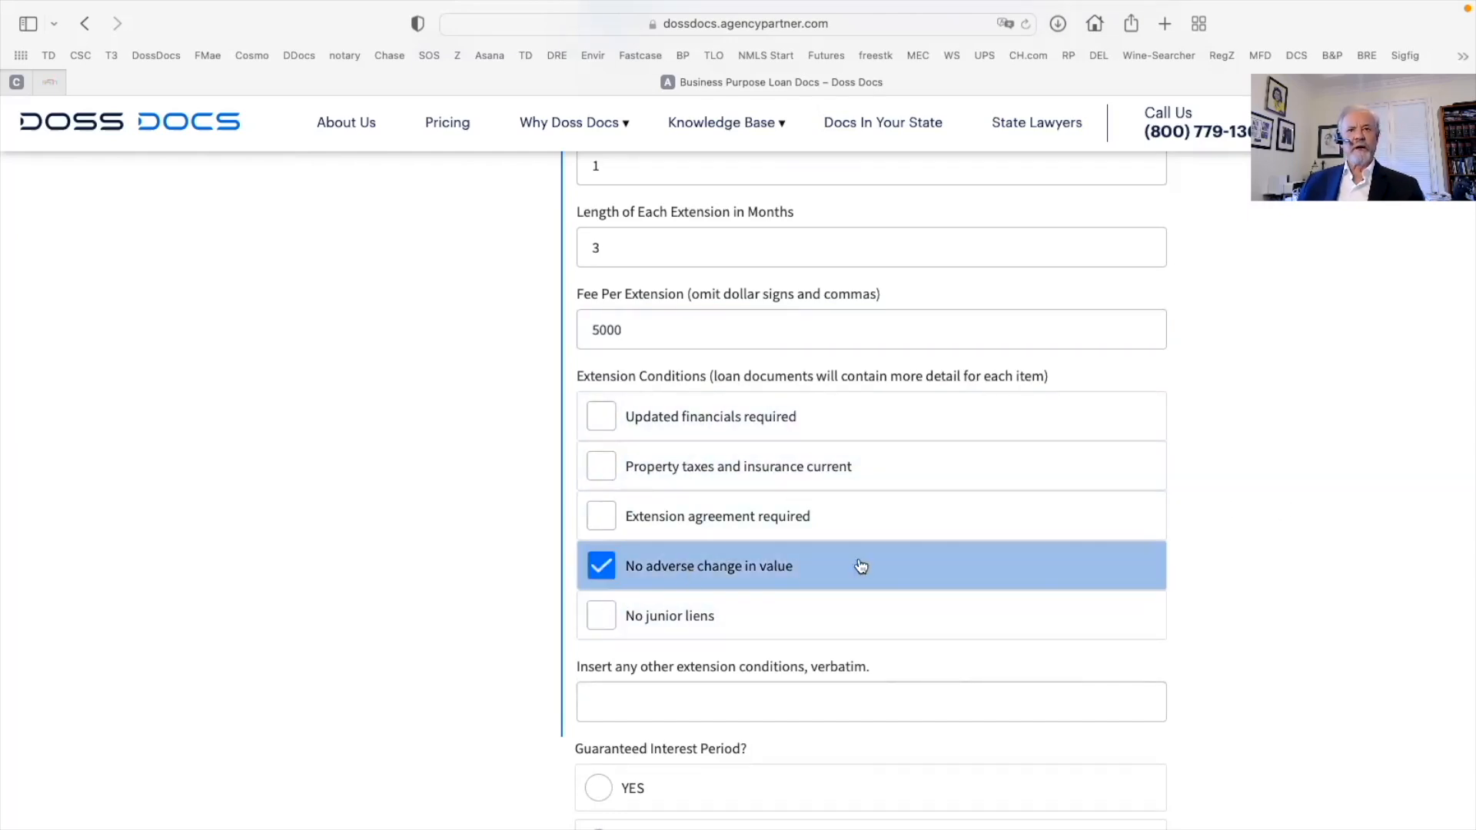
pyautogui.click(598, 516)
pyautogui.click(597, 522)
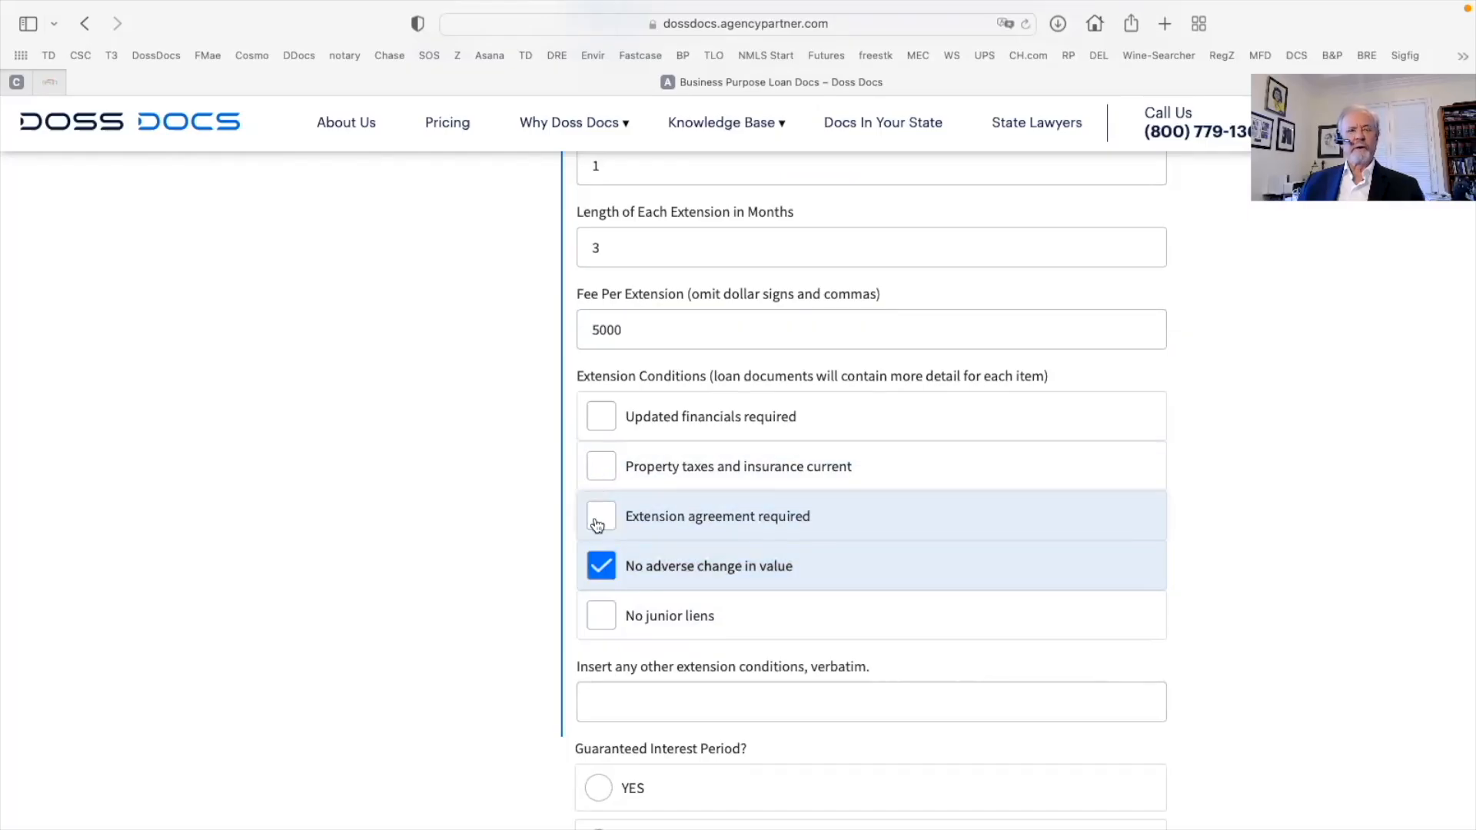
pyautogui.click(599, 617)
pyautogui.scroll(1, 598, 617)
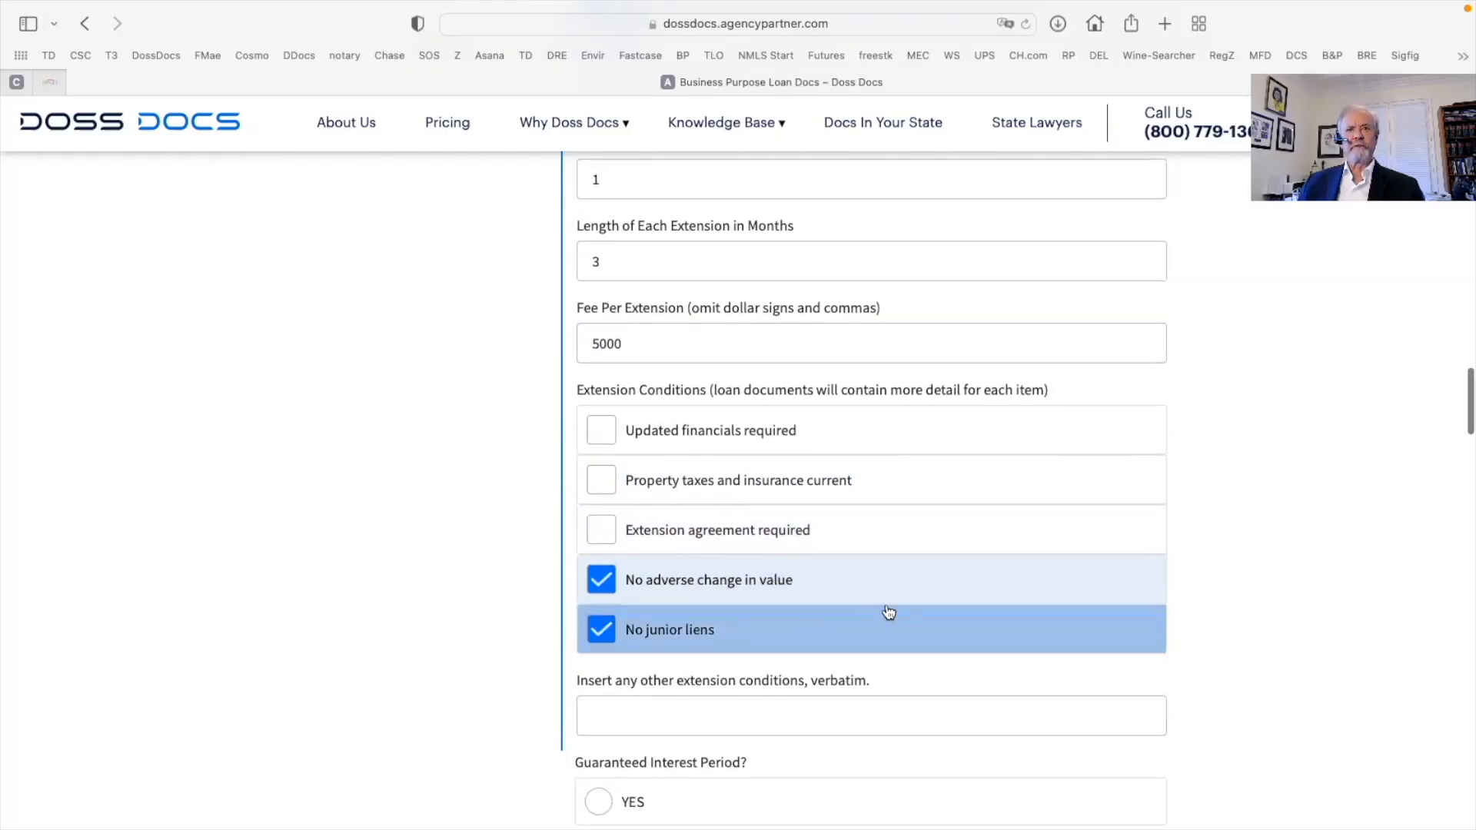
pyautogui.click(600, 481)
pyautogui.scroll(1, 603, 484)
pyautogui.scroll(-5, 979, 544)
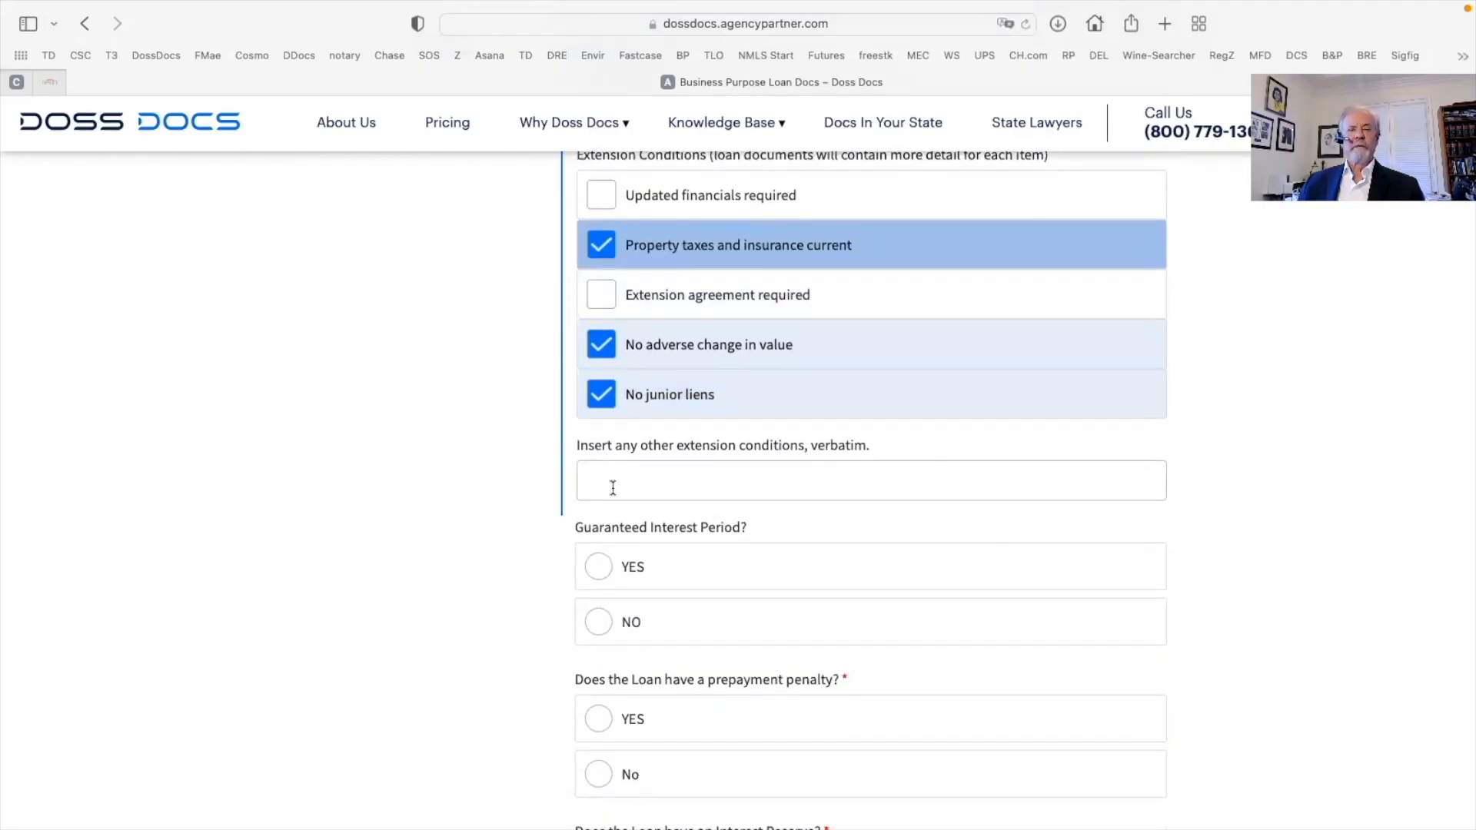
pyautogui.click(612, 487)
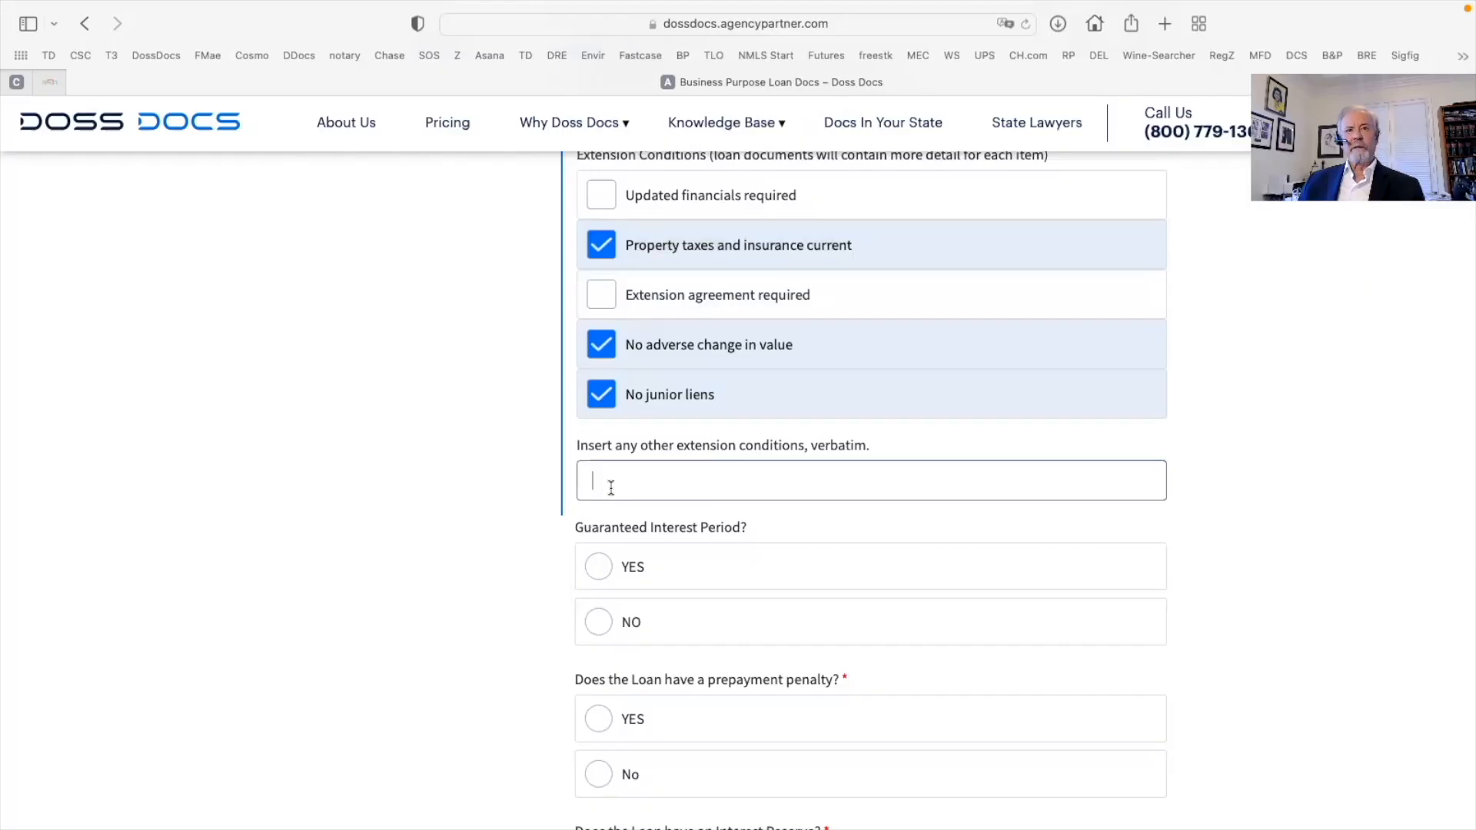
pyautogui.scroll(-1, 611, 486)
# Answer Yes to a guaranteed interest period of 6 months totalling 25000
pyautogui.click(599, 511)
pyautogui.scroll(-3, 703, 552)
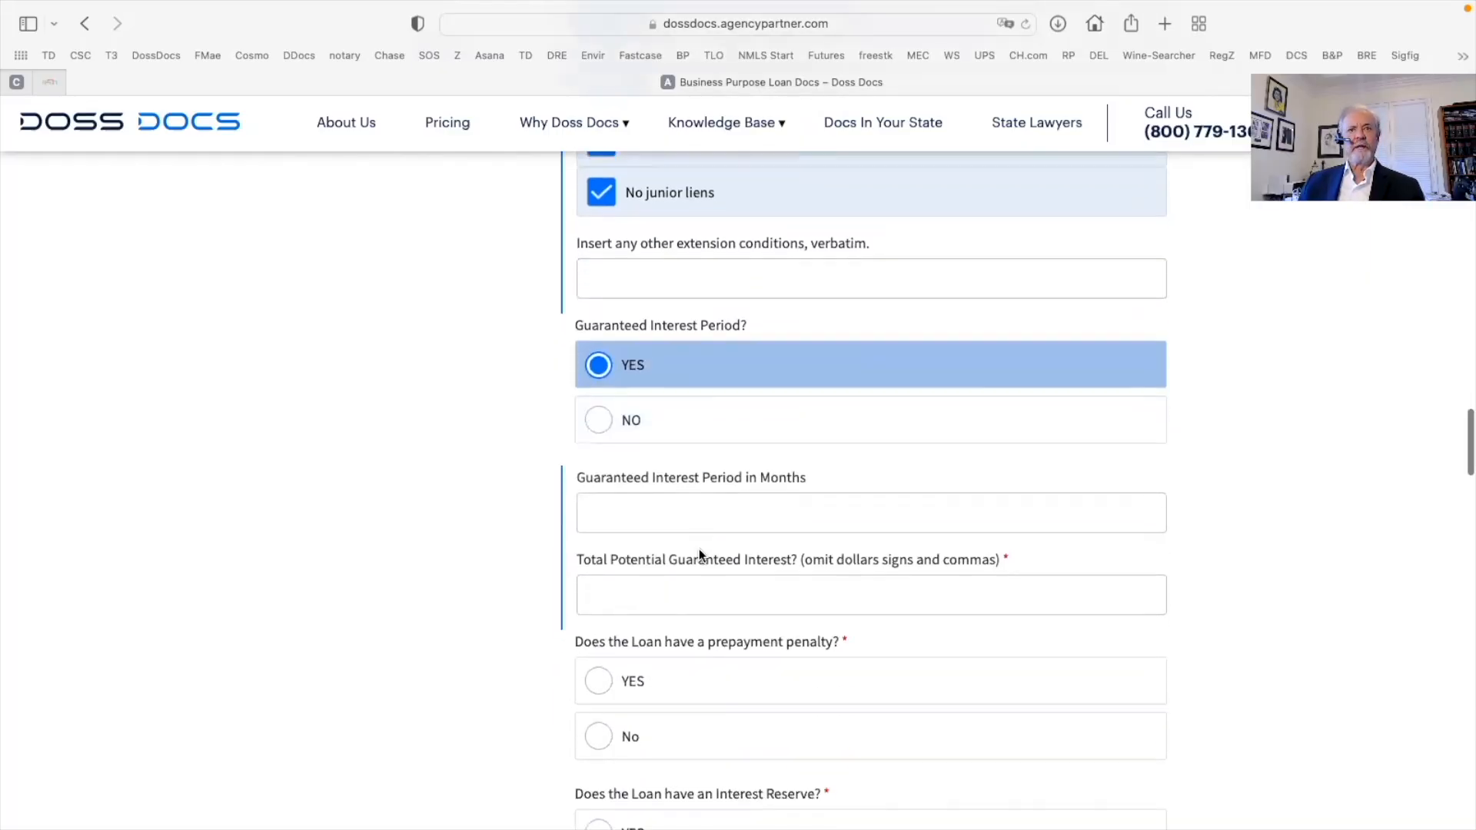
pyautogui.click(609, 489)
pyautogui.write('6')
pyautogui.scroll(-2, 612, 495)
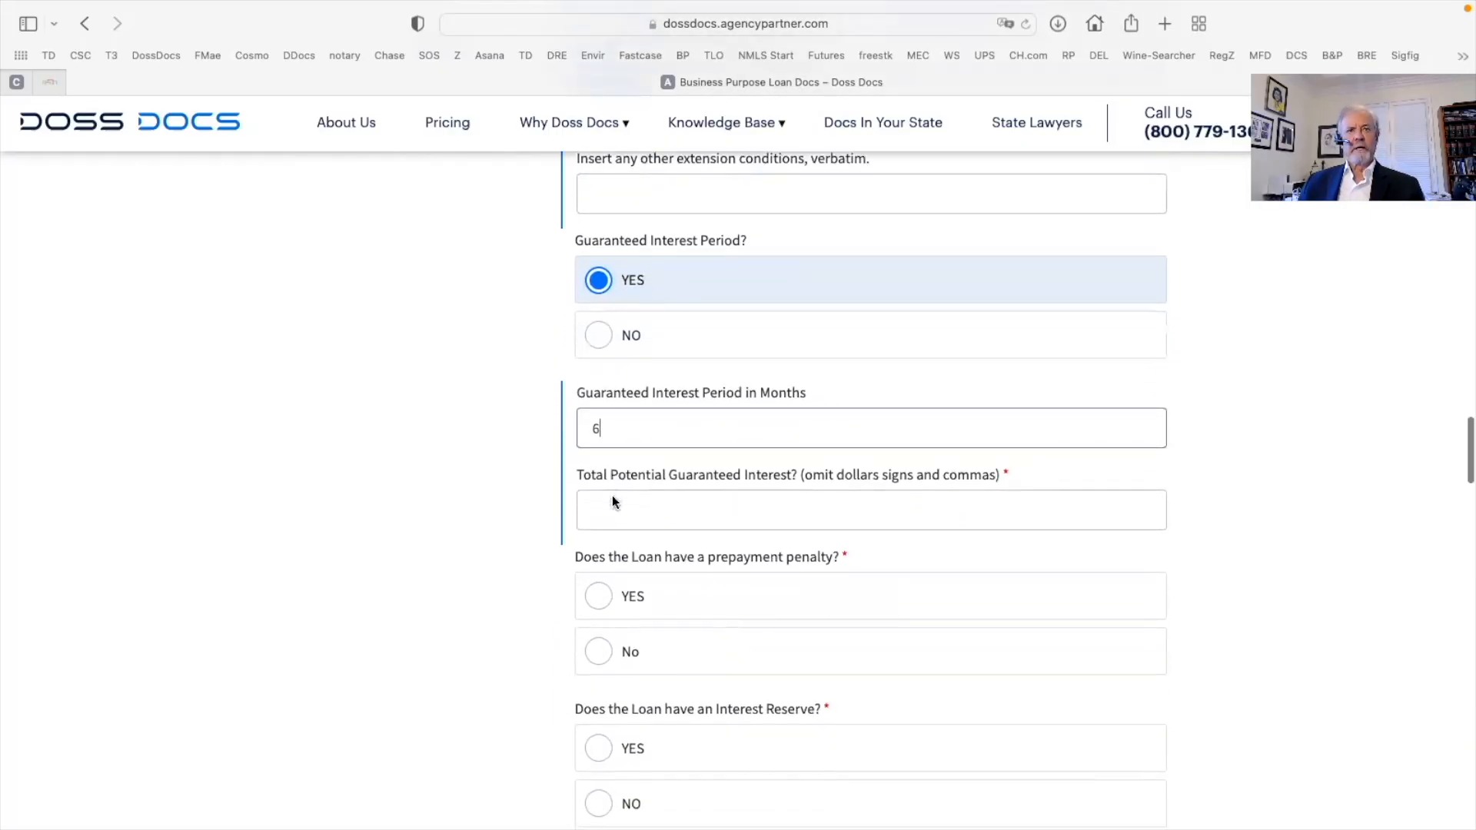
pyautogui.click(602, 466)
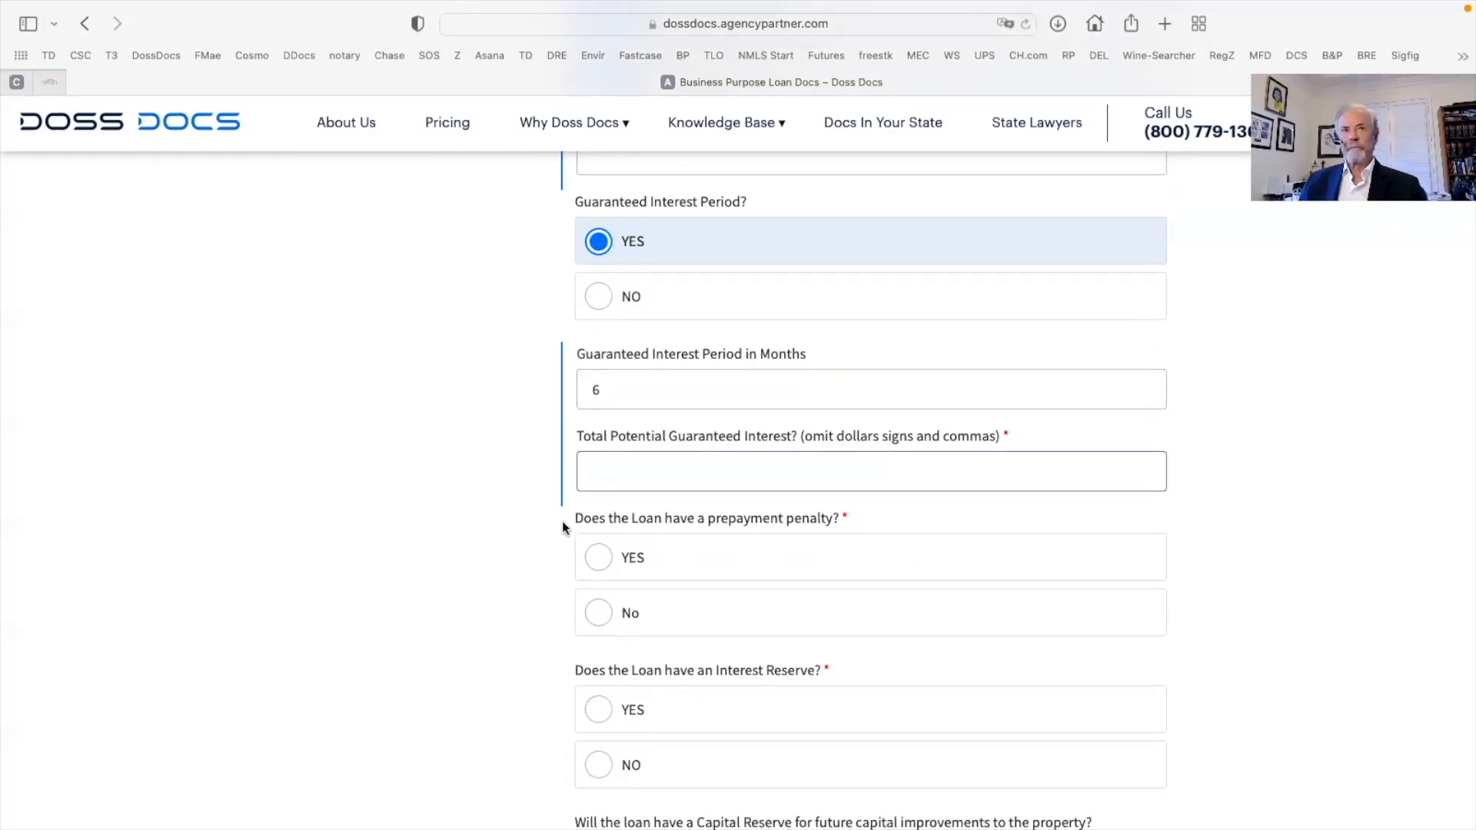
pyautogui.write('25000')
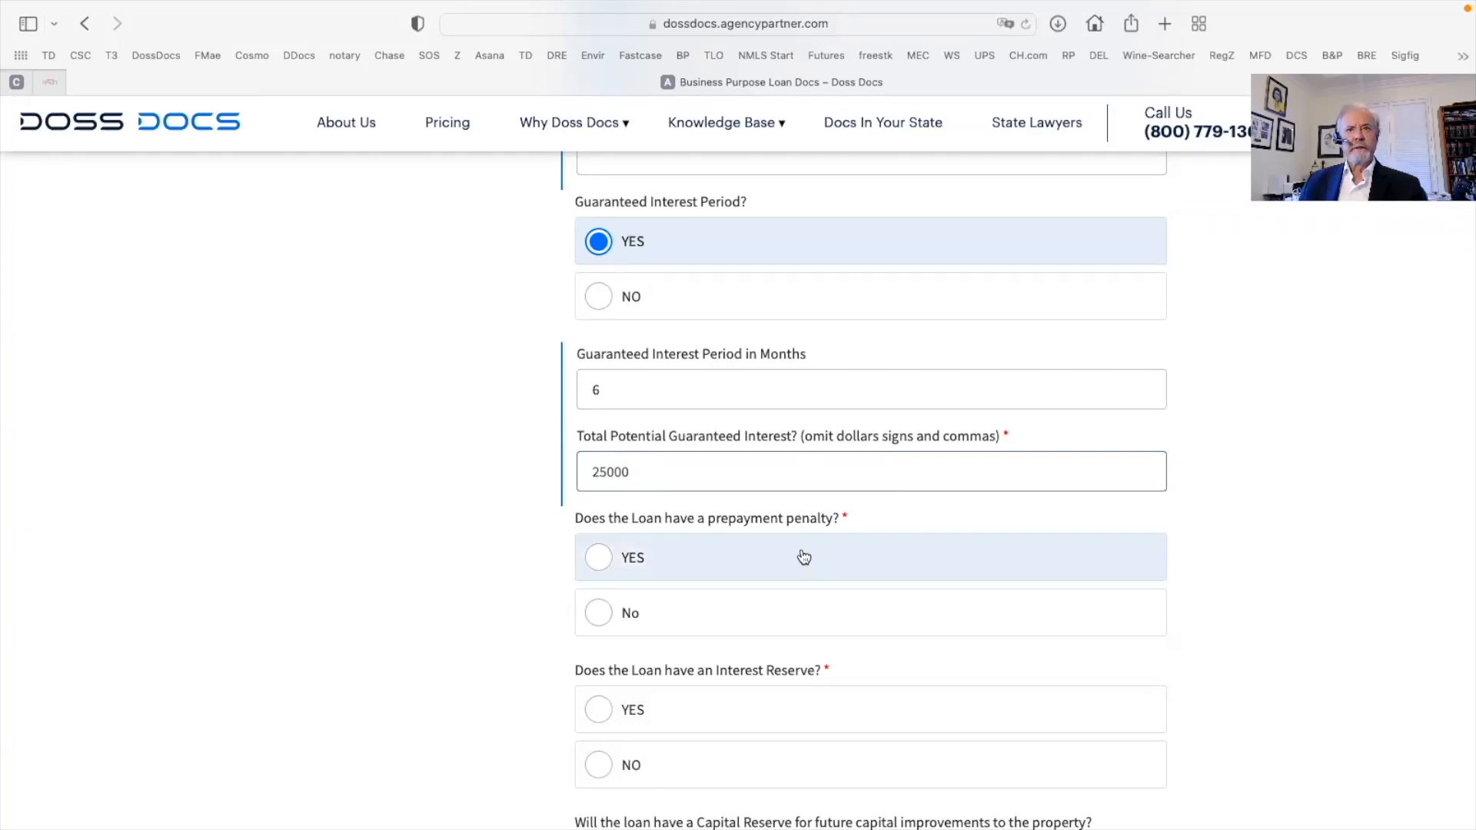
pyautogui.scroll(-2, 575, 573)
# Answer No to prepayment penalty, interest, capital and debt service reserves, holdback and impounds
pyautogui.click(598, 557)
pyautogui.scroll(-1, 653, 584)
pyautogui.scroll(-2, 653, 584)
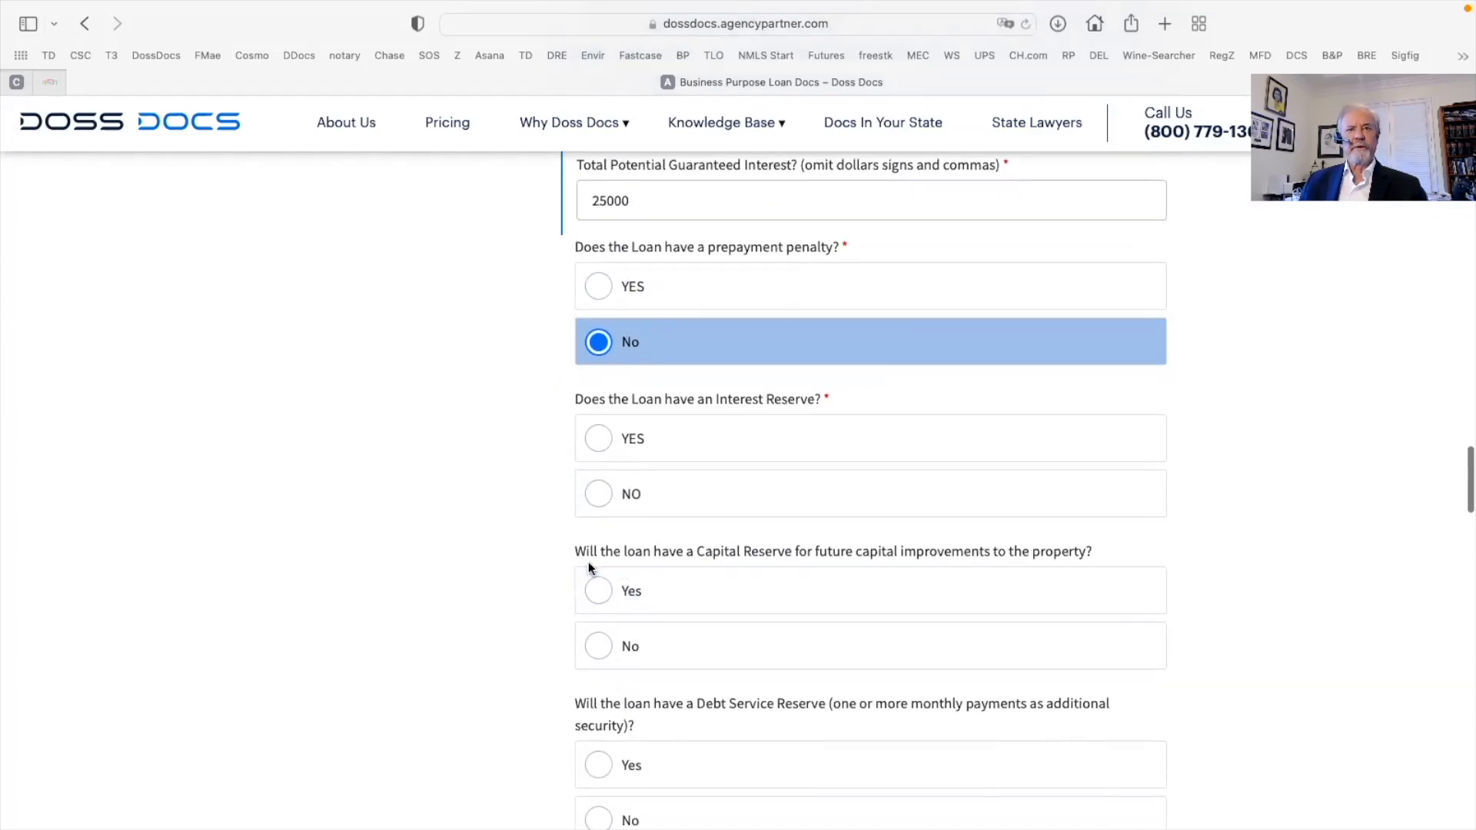
pyautogui.click(596, 498)
pyautogui.click(594, 638)
pyautogui.scroll(-5, 846, 610)
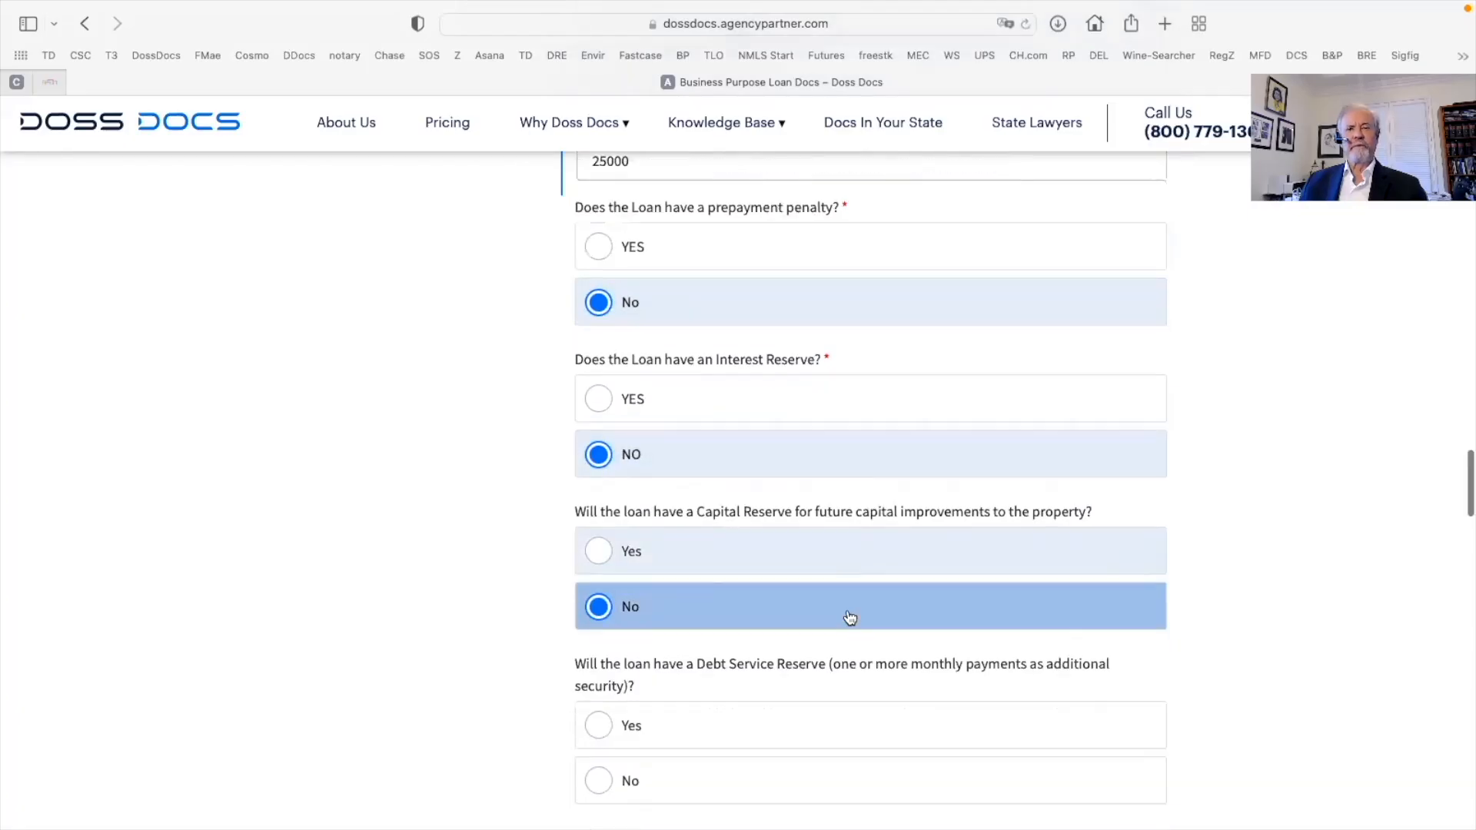
pyautogui.click(601, 500)
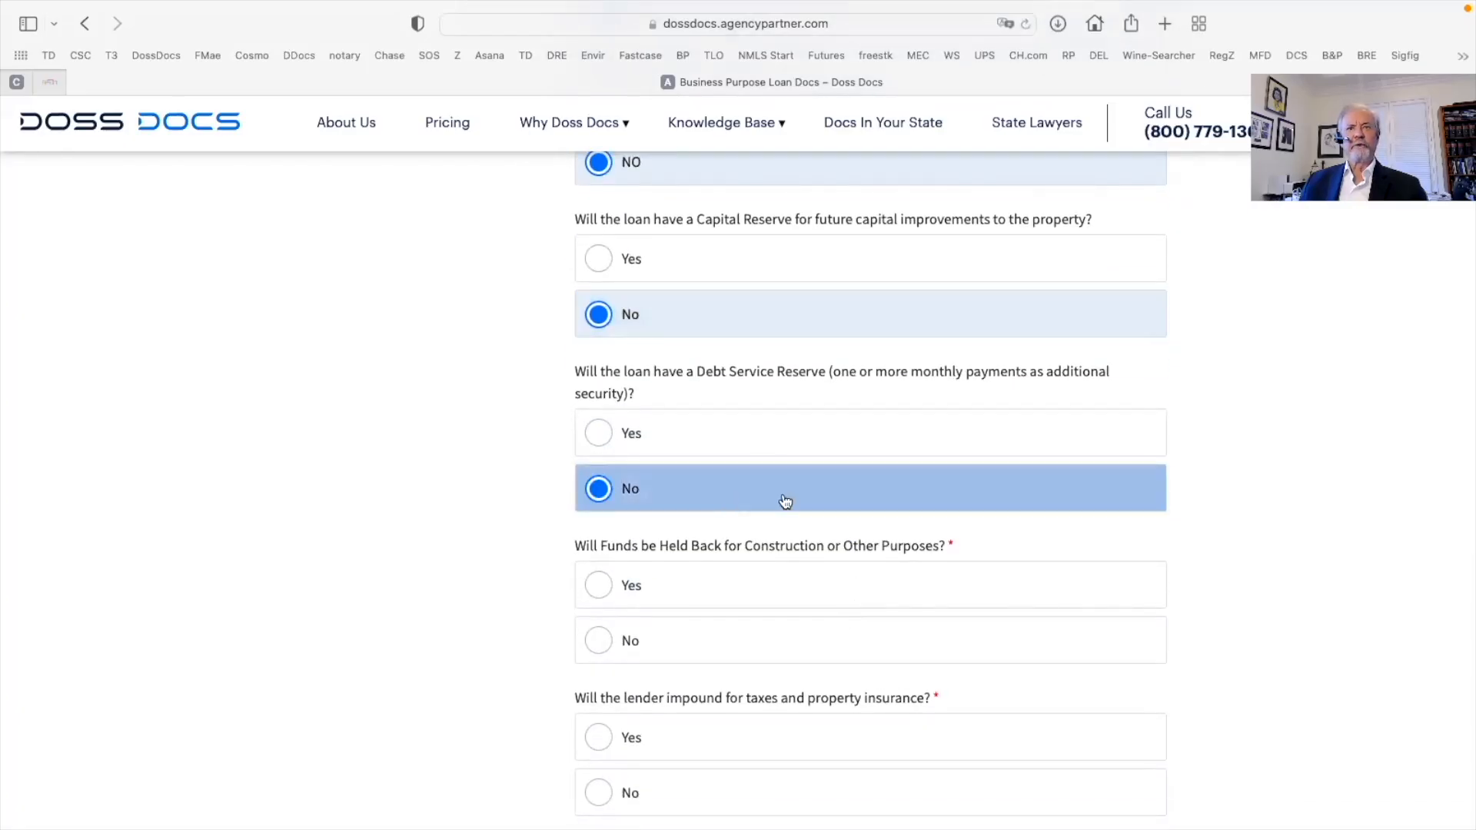
pyautogui.scroll(-2, 785, 495)
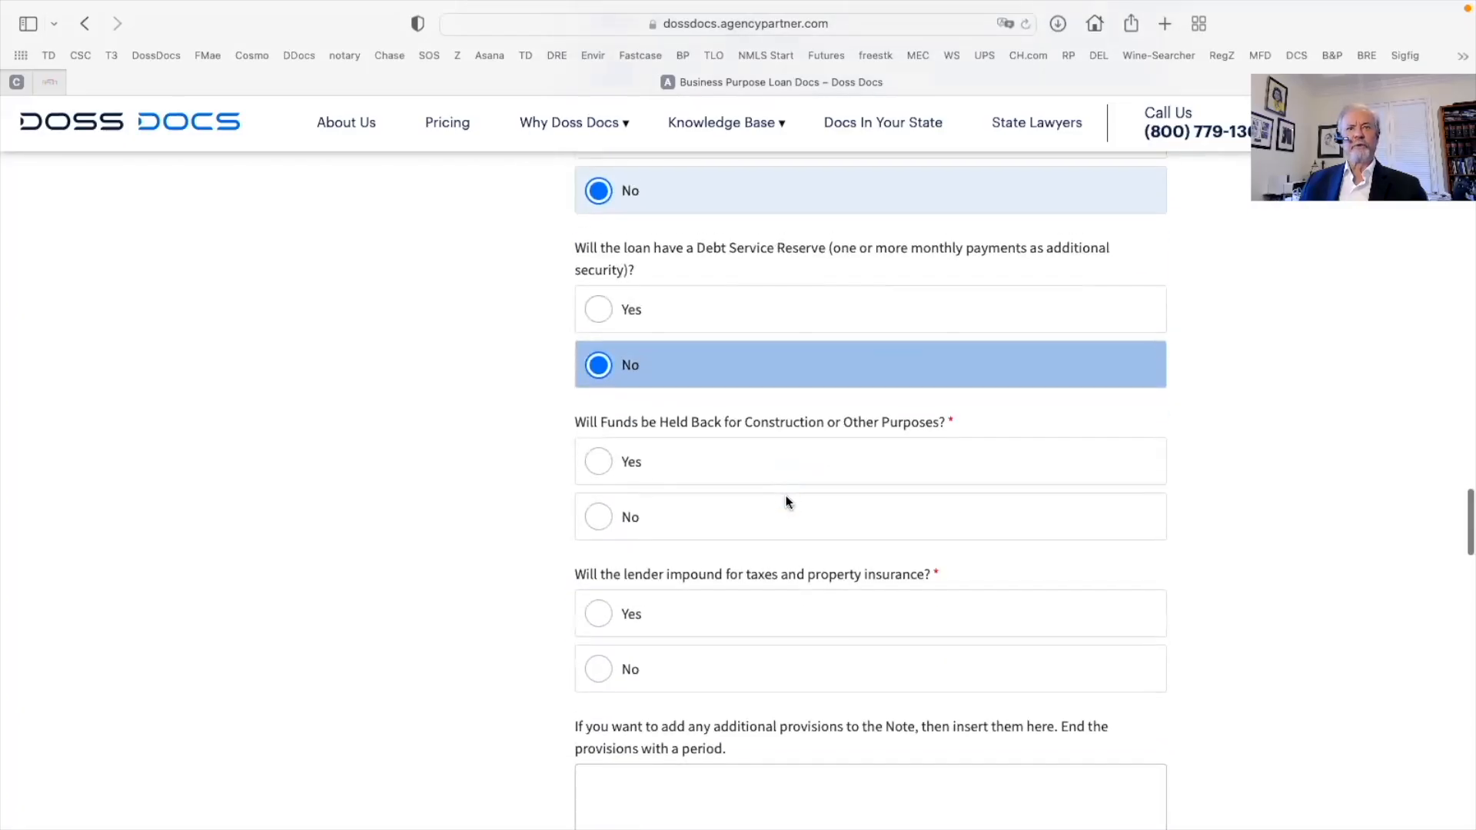
pyautogui.click(600, 511)
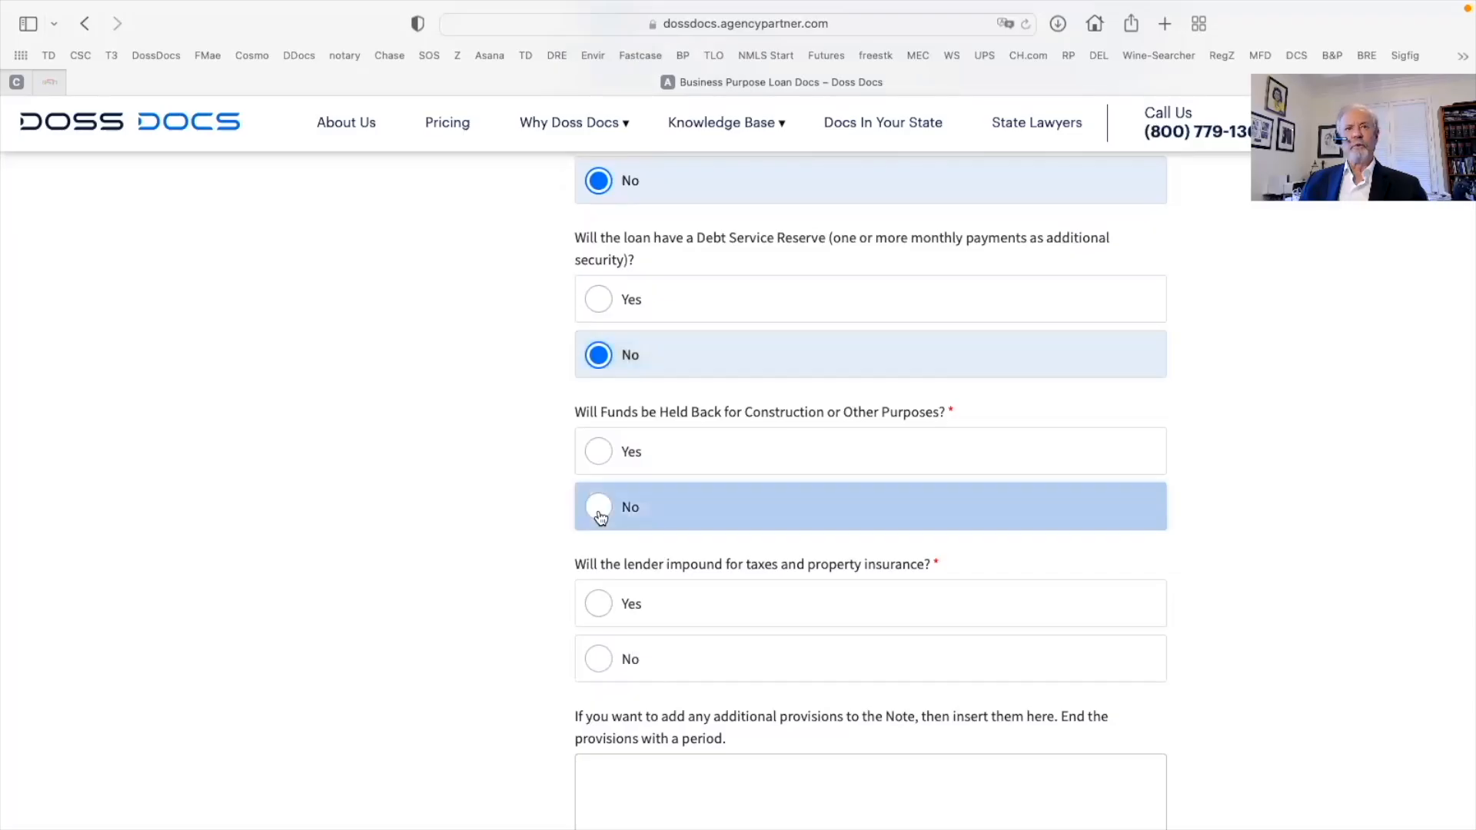
pyautogui.scroll(-2, 732, 511)
pyautogui.click(627, 496)
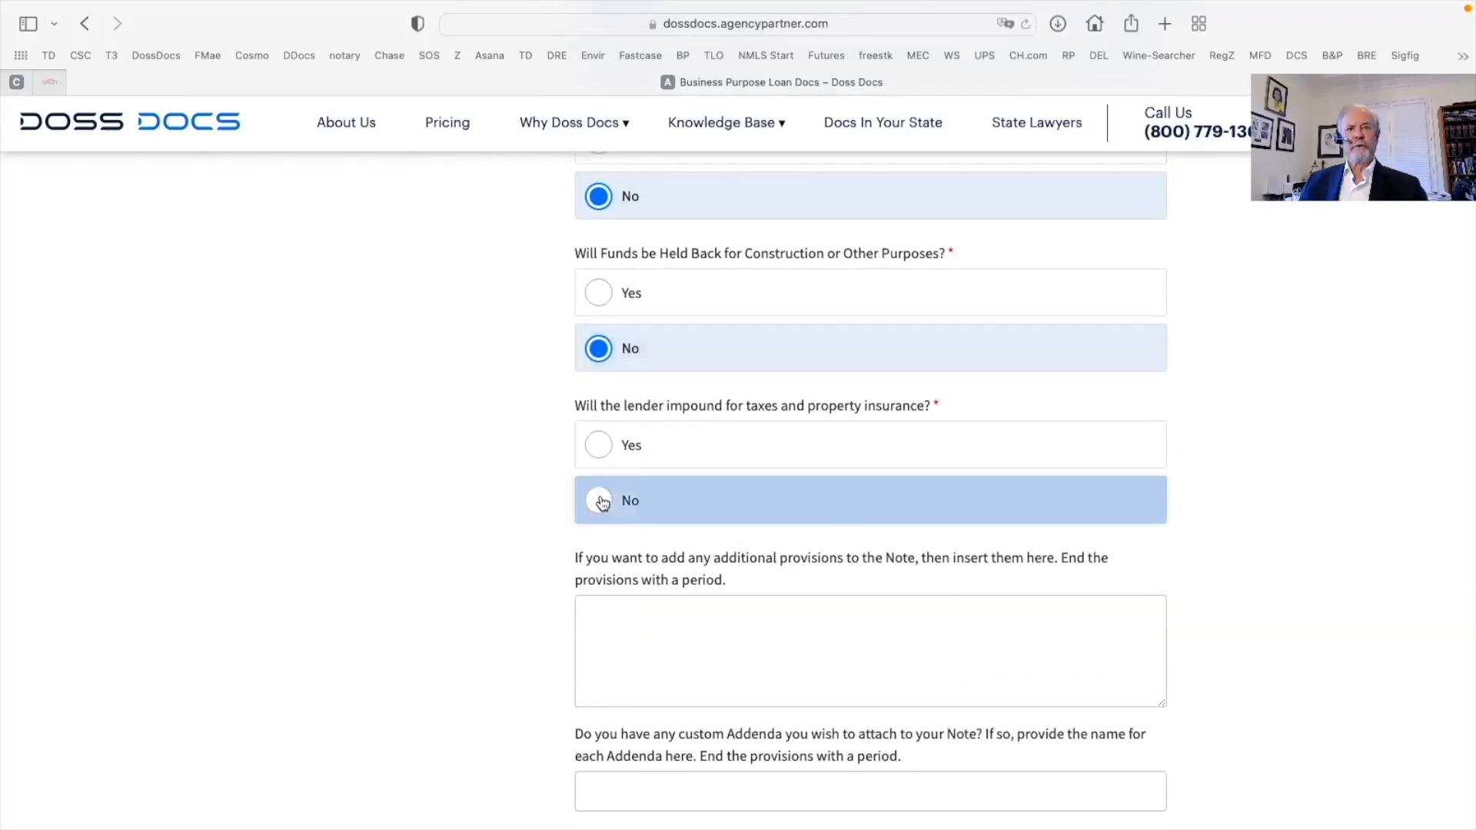
pyautogui.scroll(-3, 840, 521)
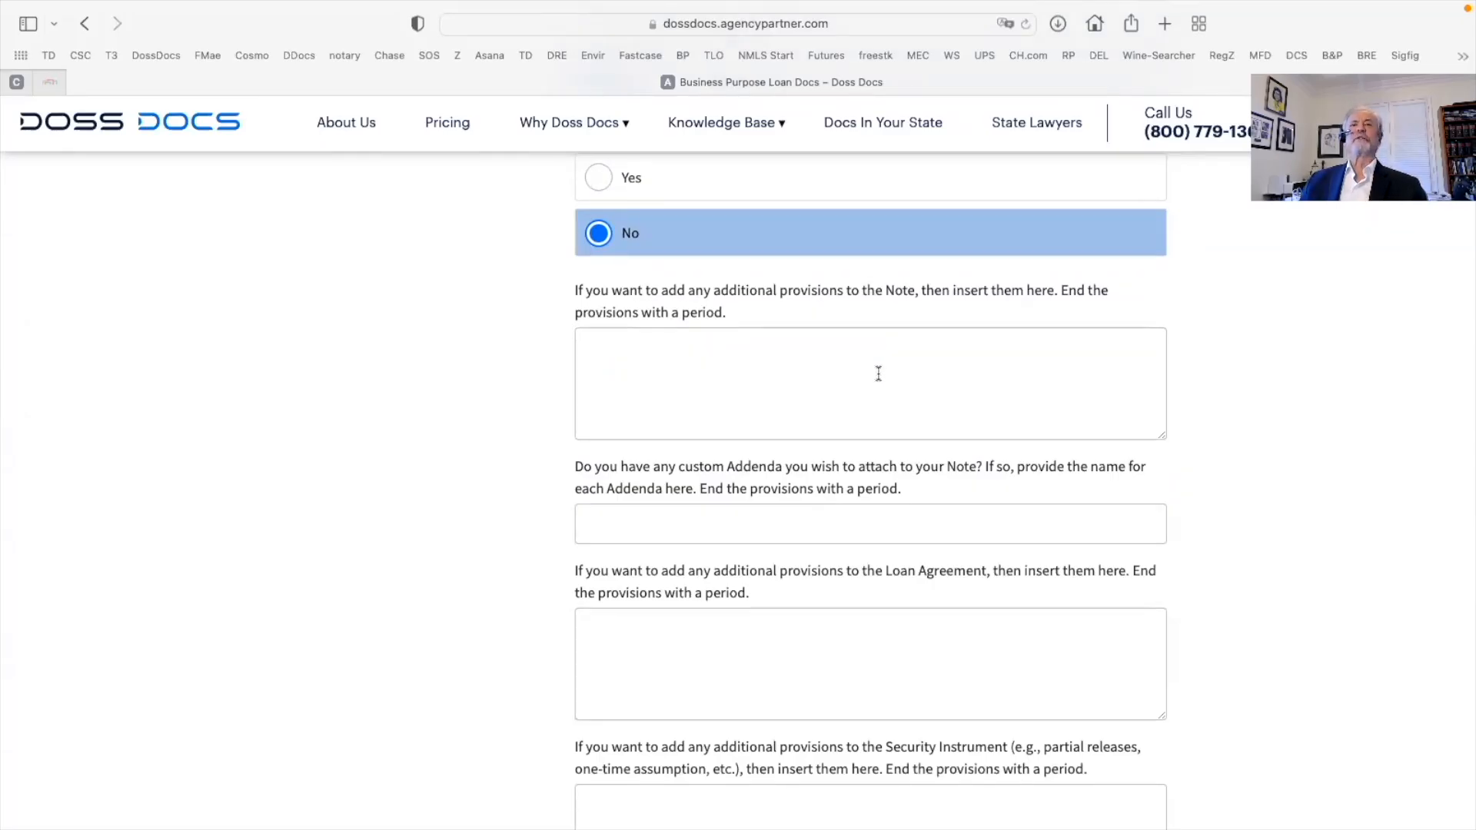
pyautogui.scroll(-1, 878, 373)
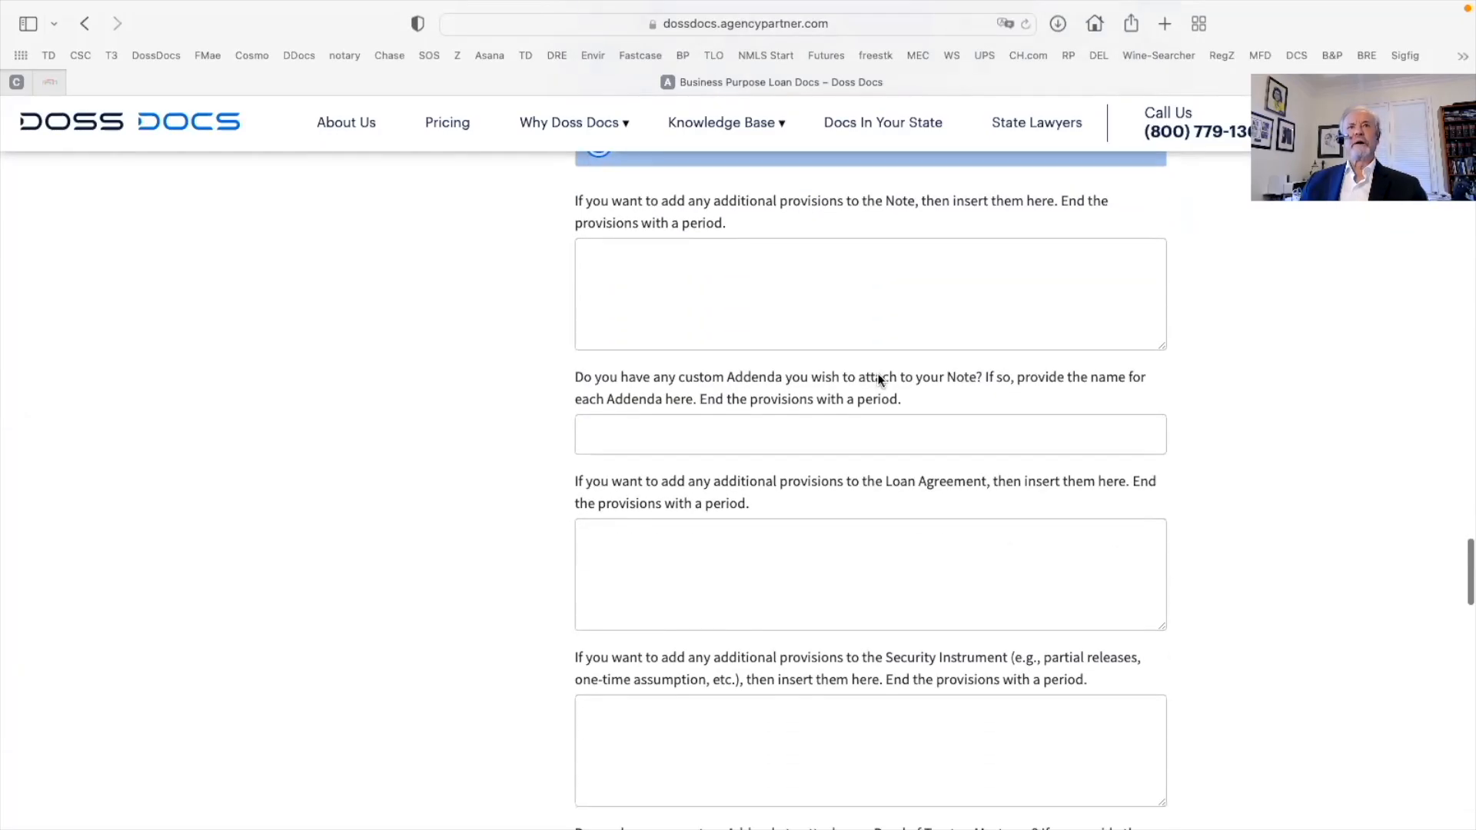
pyautogui.click(609, 436)
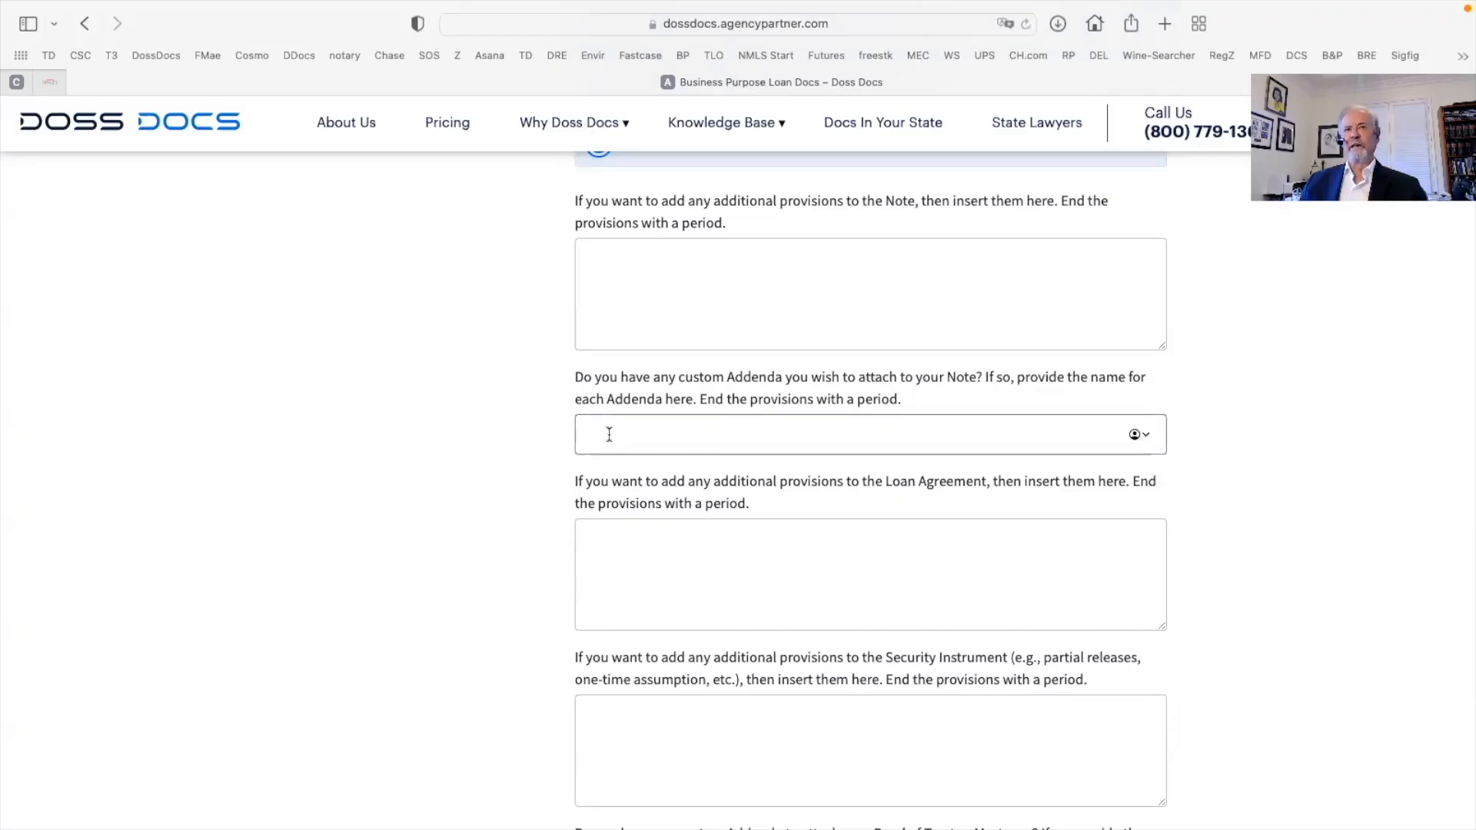
pyautogui.scroll(-1, 609, 435)
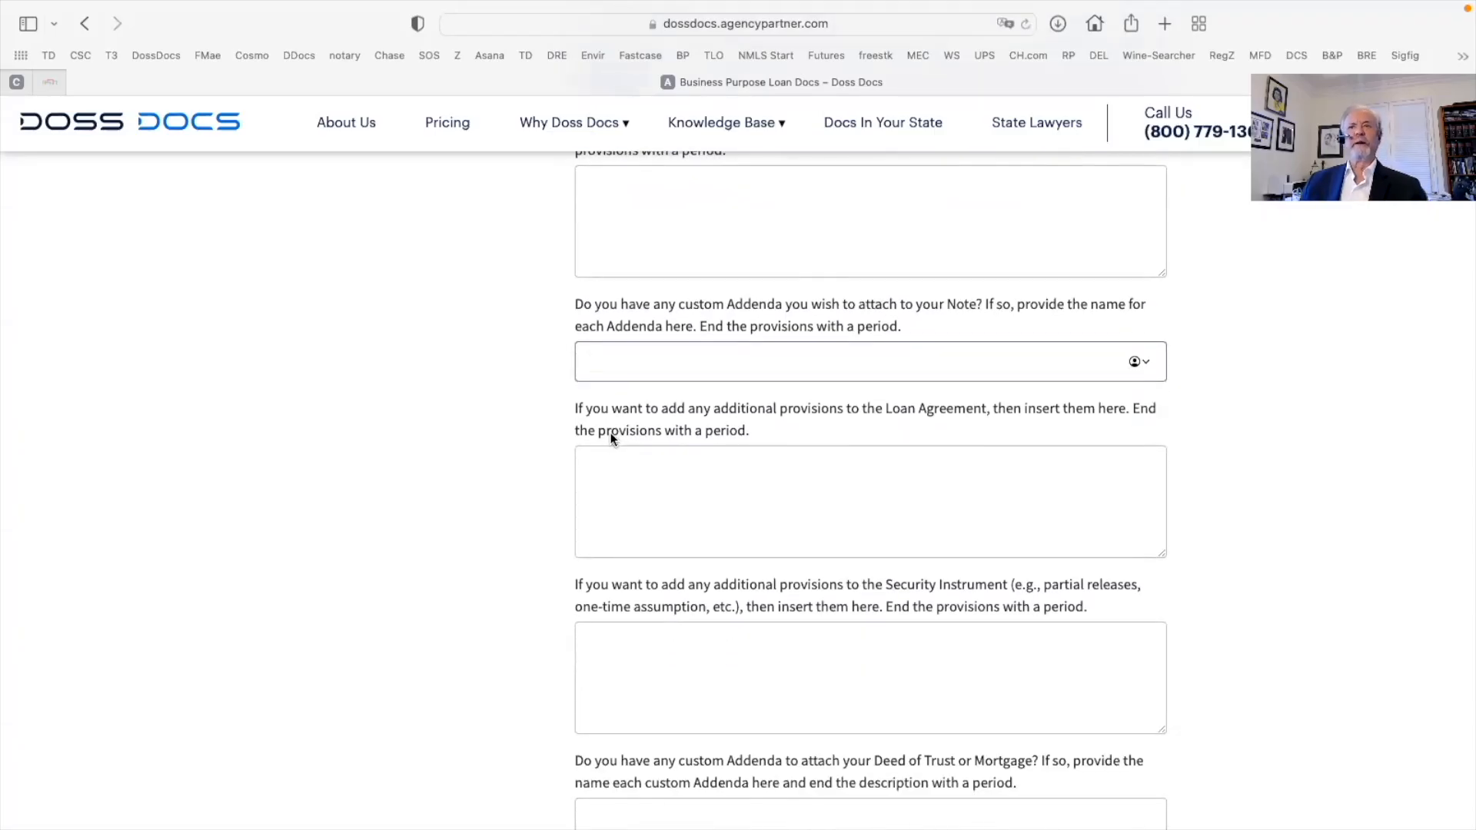
pyautogui.scroll(-1, 607, 435)
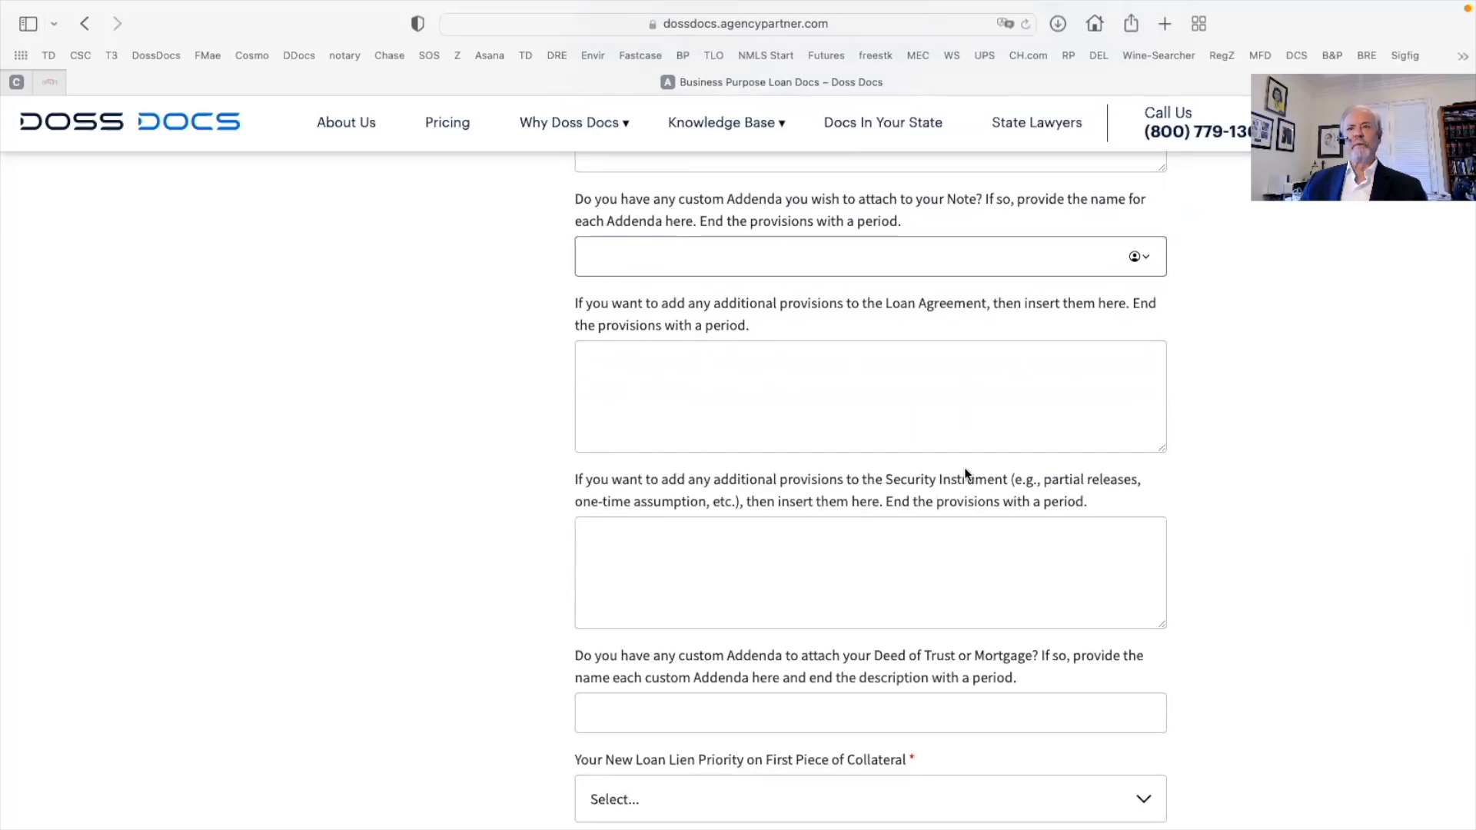
pyautogui.moveTo(887, 479); pyautogui.dragTo(1008, 479)
pyautogui.moveTo(879, 304); pyautogui.dragTo(994, 304)
pyautogui.click(957, 198)
pyautogui.scroll(-1, 641, 573)
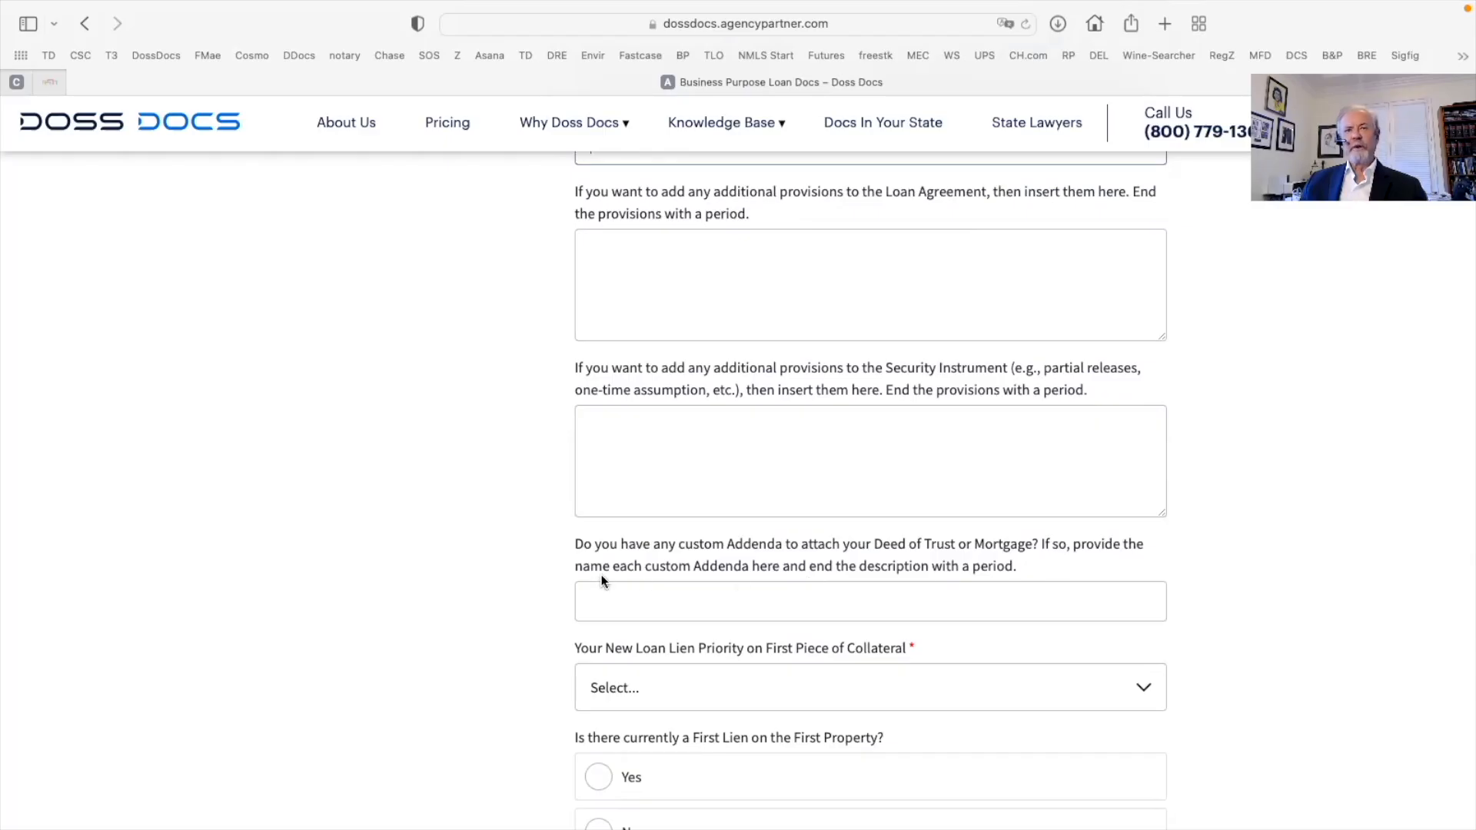
pyautogui.scroll(-10, 733, 411)
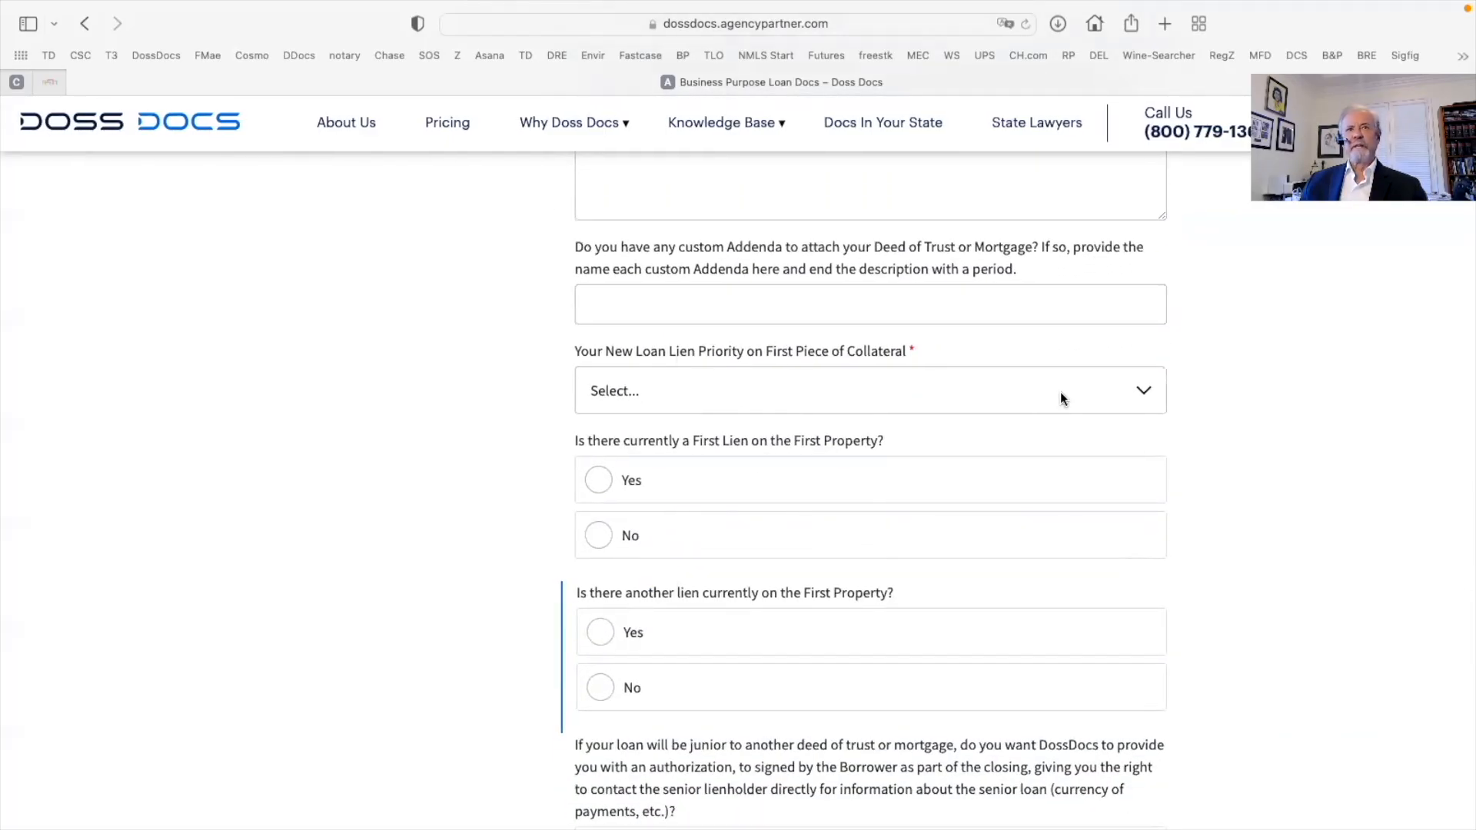
# Set lien priority to 1st with an existing 200000 Bank of America first lien that won't remain
pyautogui.click(1145, 391)
pyautogui.click(639, 400)
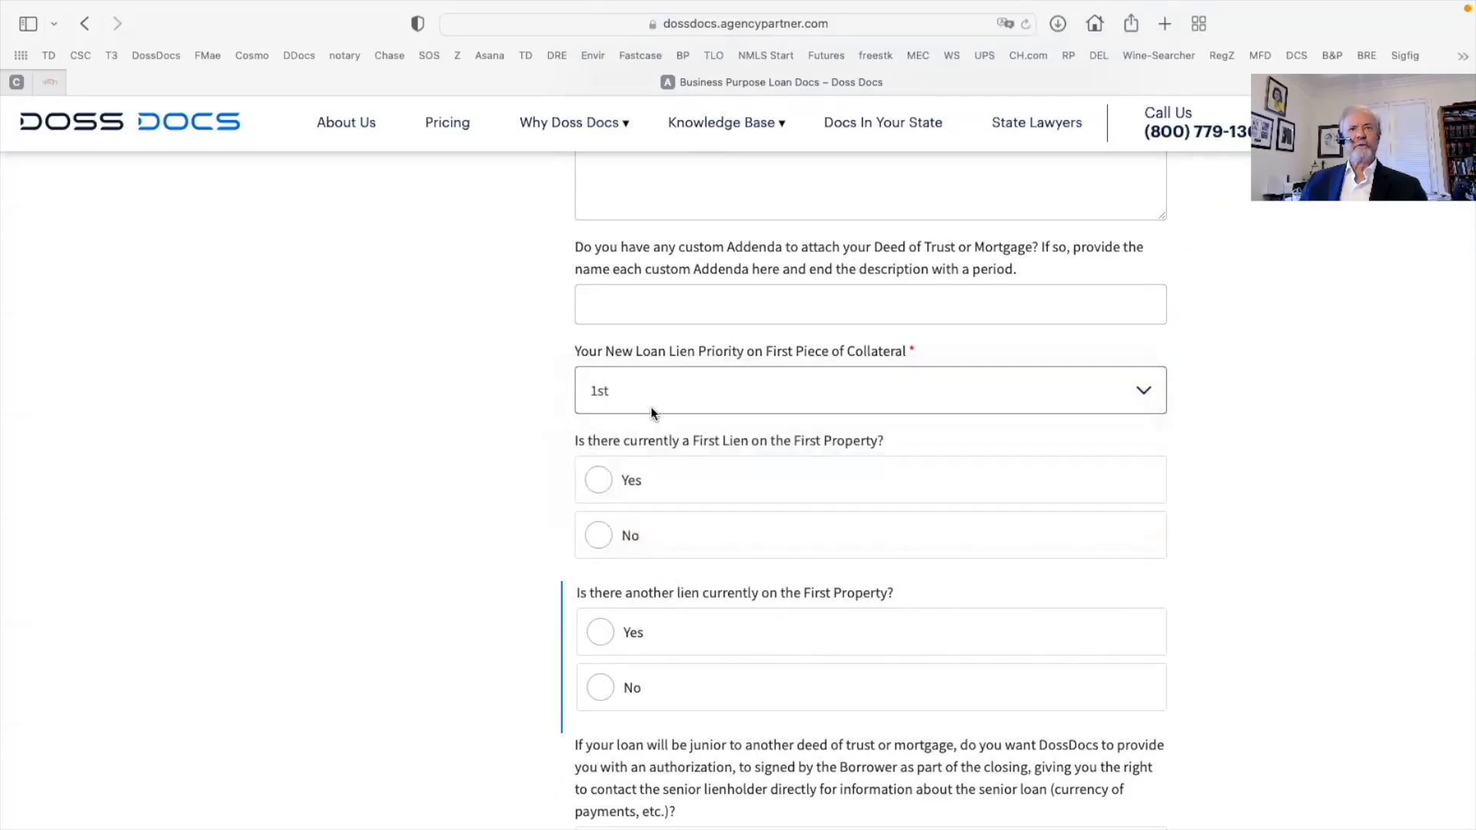
pyautogui.click(601, 483)
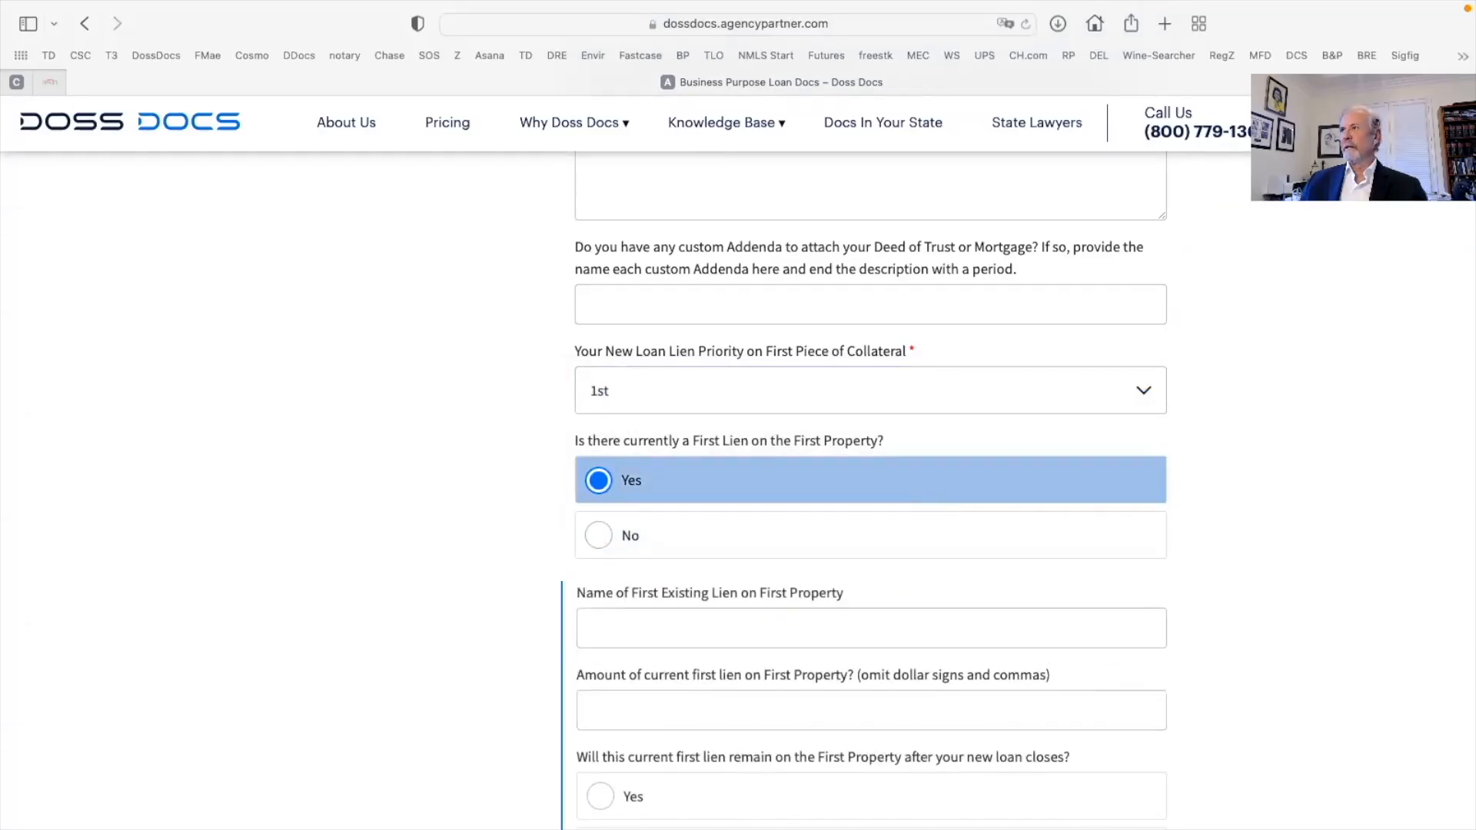
pyautogui.click(929, 584)
pyautogui.write('Bank of America')
pyautogui.press('Tab')
pyautogui.write('200000')
pyautogui.scroll(-3, 597, 583)
pyautogui.click(702, 575)
# Answer No to another lien, cannabis on the property and a debt service coverage covenant
pyautogui.scroll(-2, 696, 572)
pyautogui.click(680, 559)
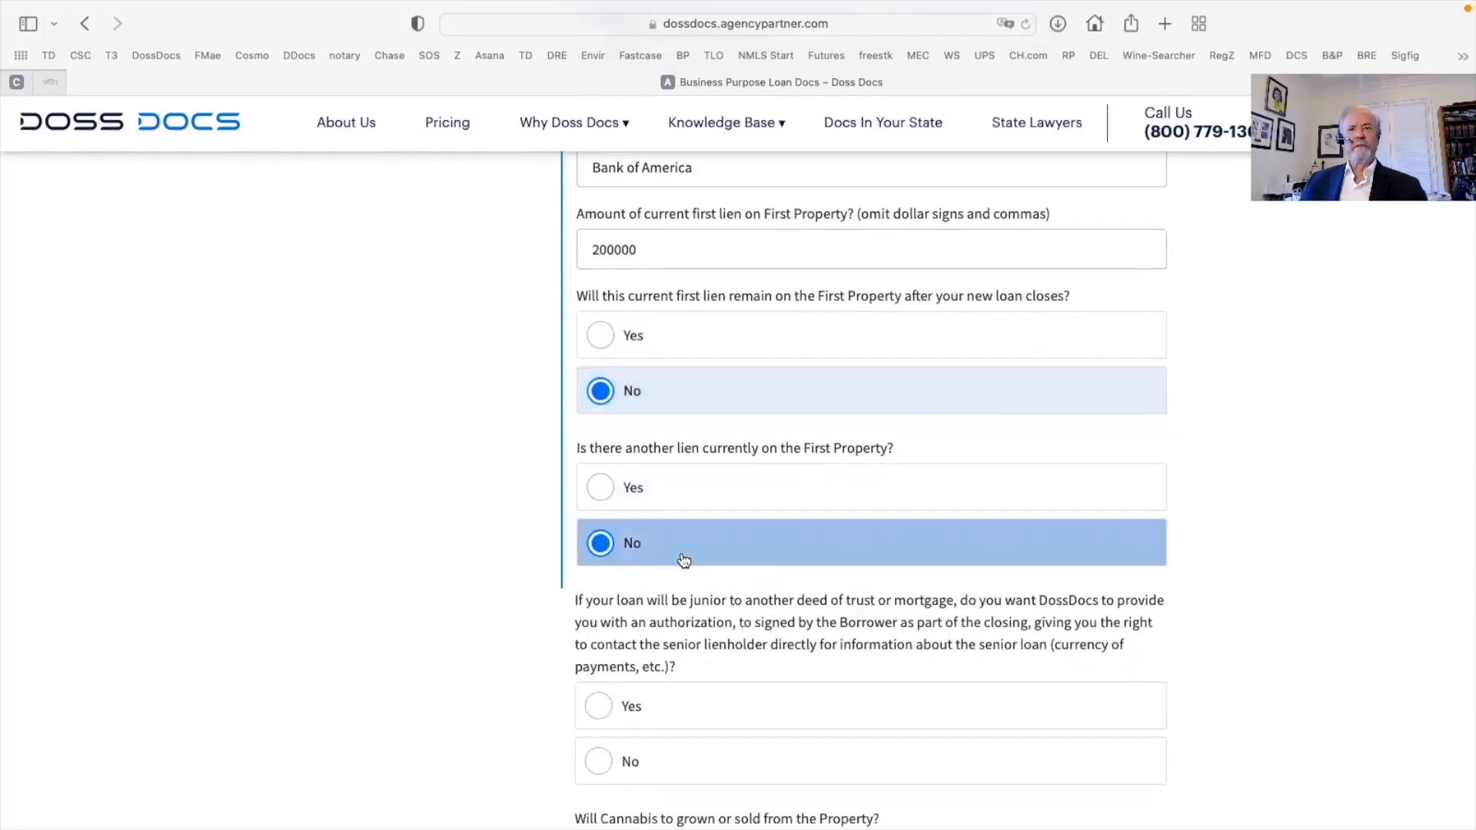
pyautogui.scroll(-2, 684, 560)
pyautogui.scroll(-2, 687, 561)
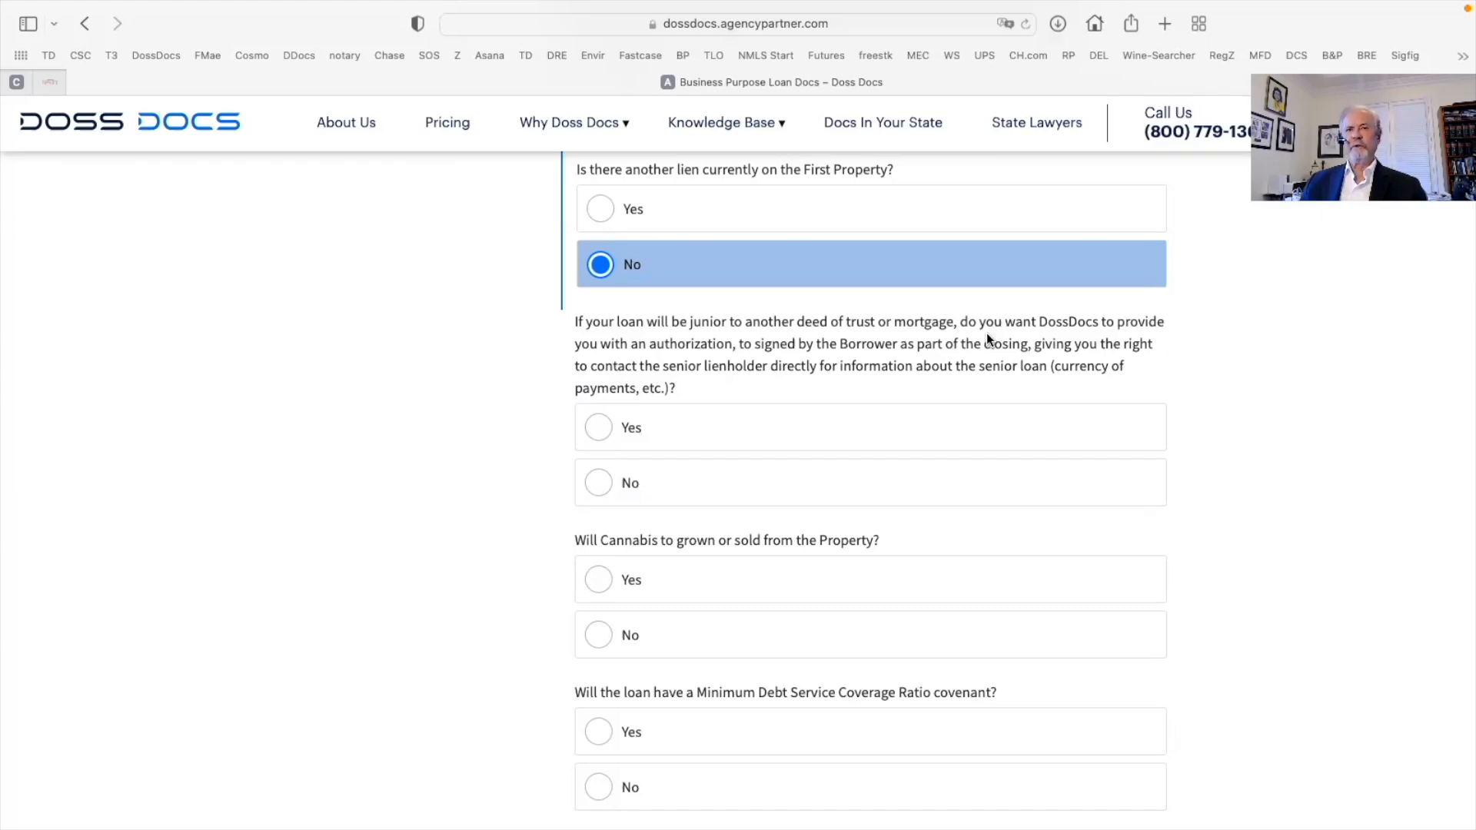
pyautogui.scroll(-3, 982, 339)
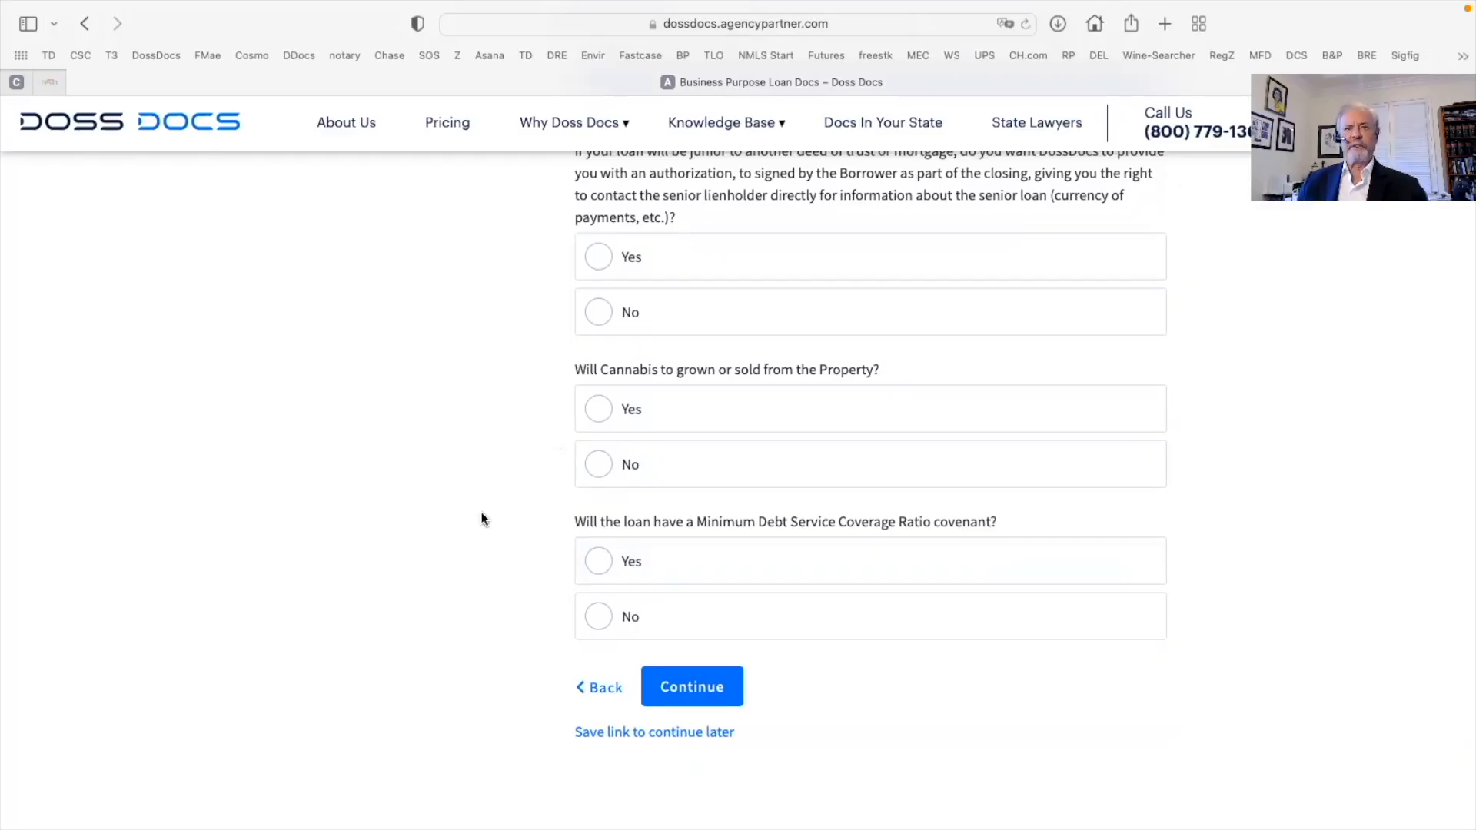
pyautogui.click(599, 464)
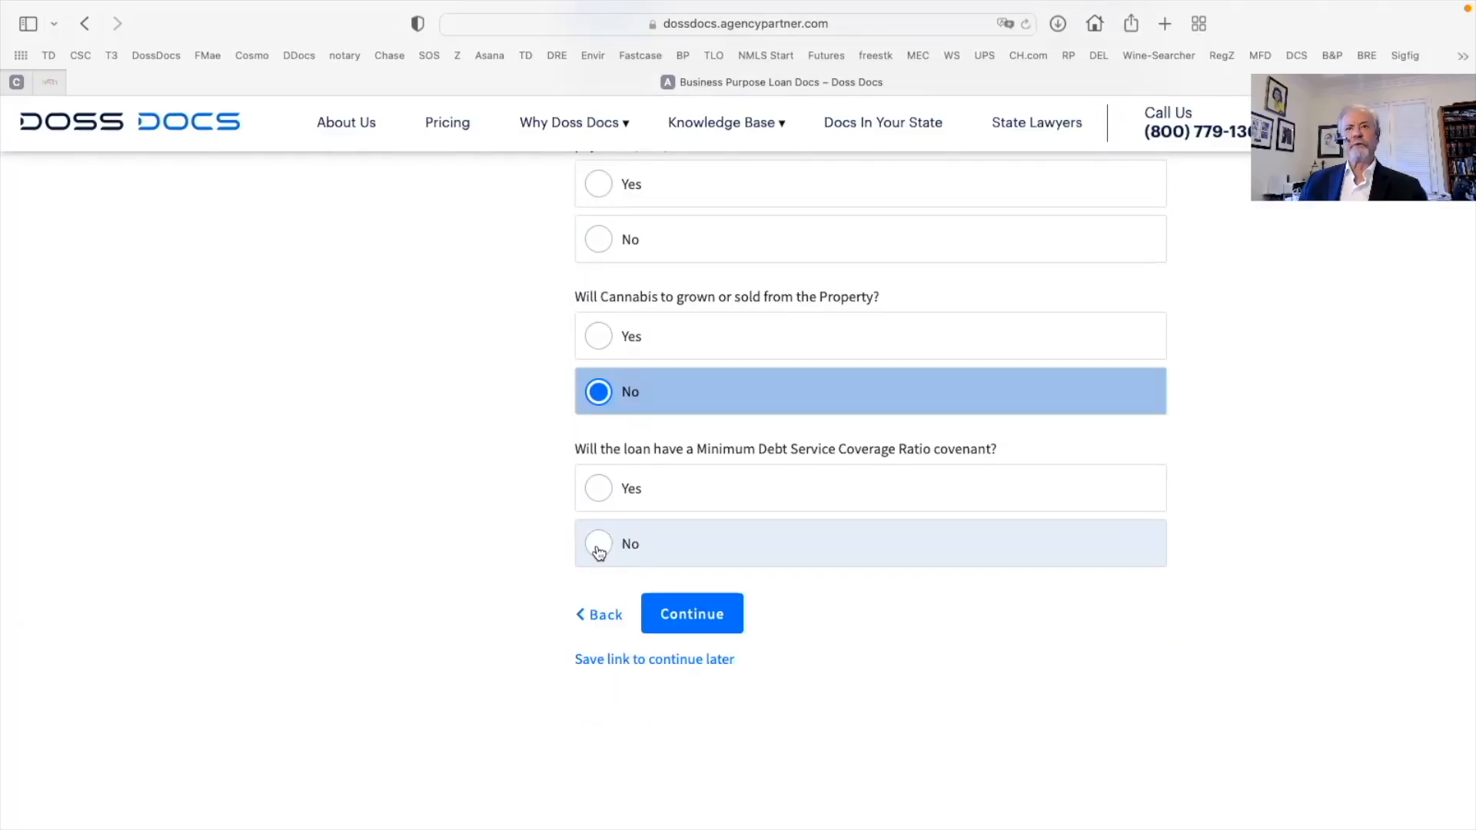
pyautogui.click(599, 551)
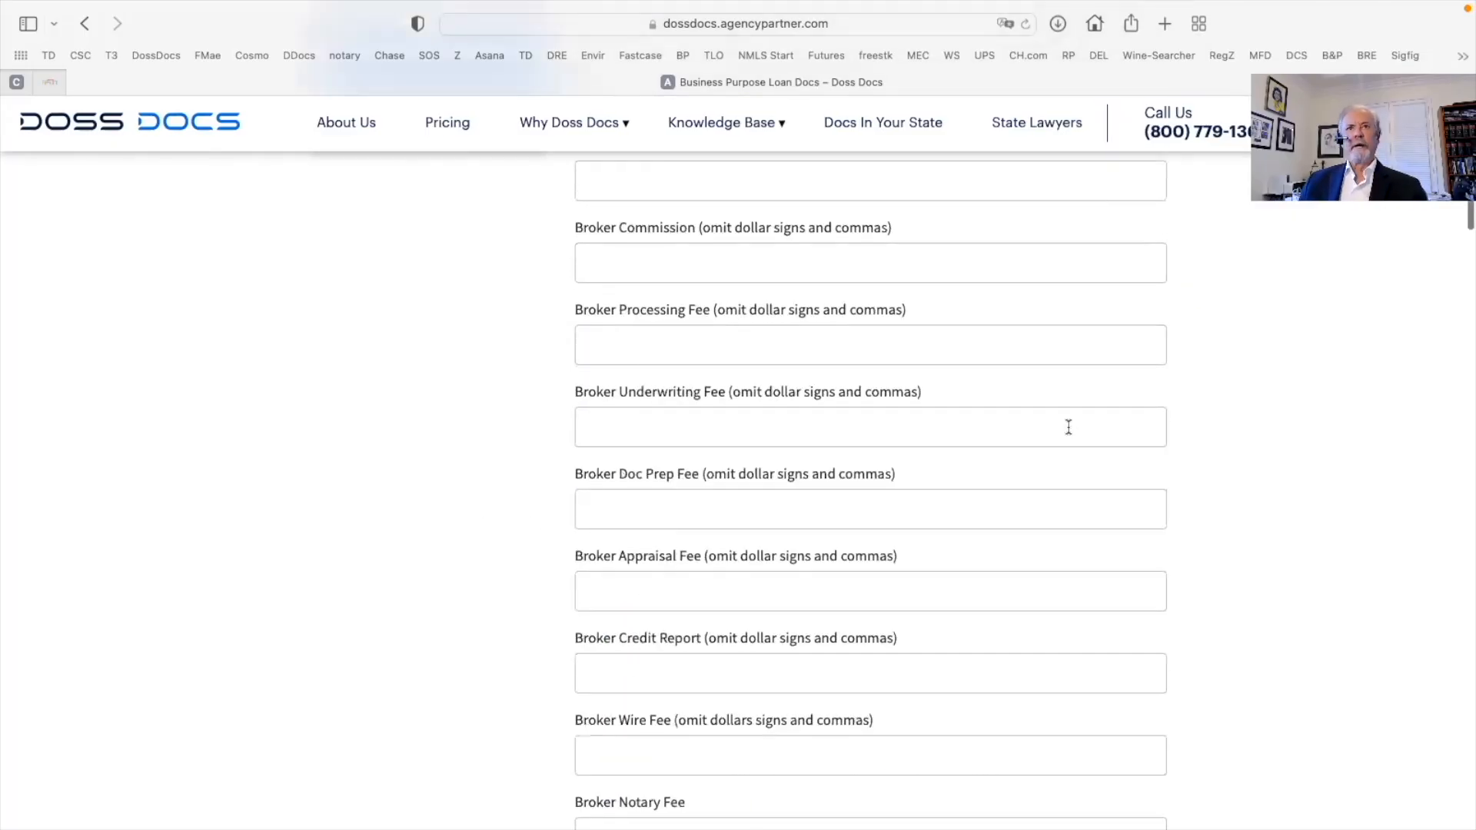
pyautogui.scroll(10, 1068, 427)
pyautogui.scroll(-5, 1068, 427)
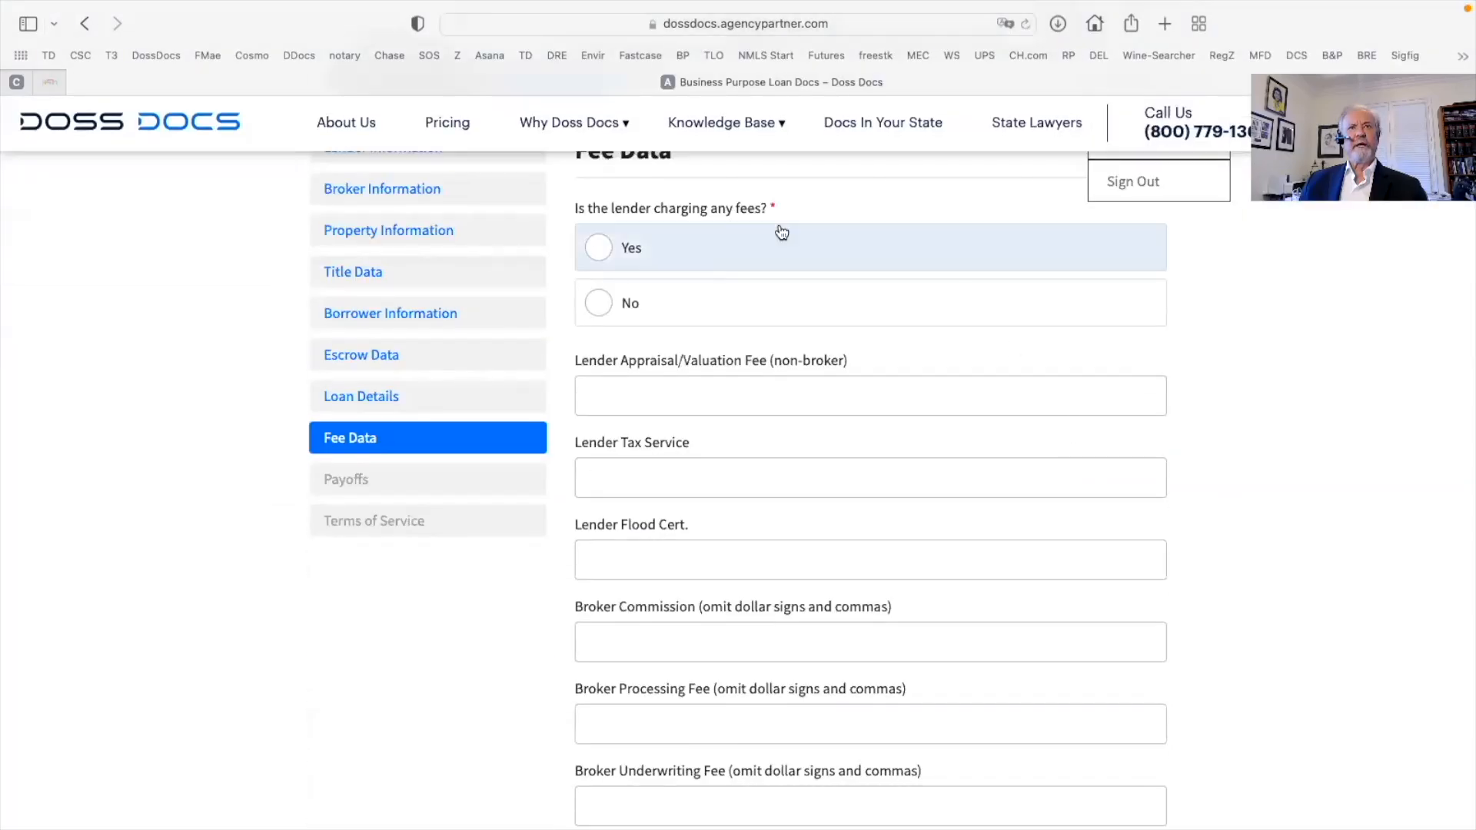
# Mark the lender as charging no fees and enter a Lender Appraisal/Valuation Fee of 1000000
pyautogui.click(602, 335)
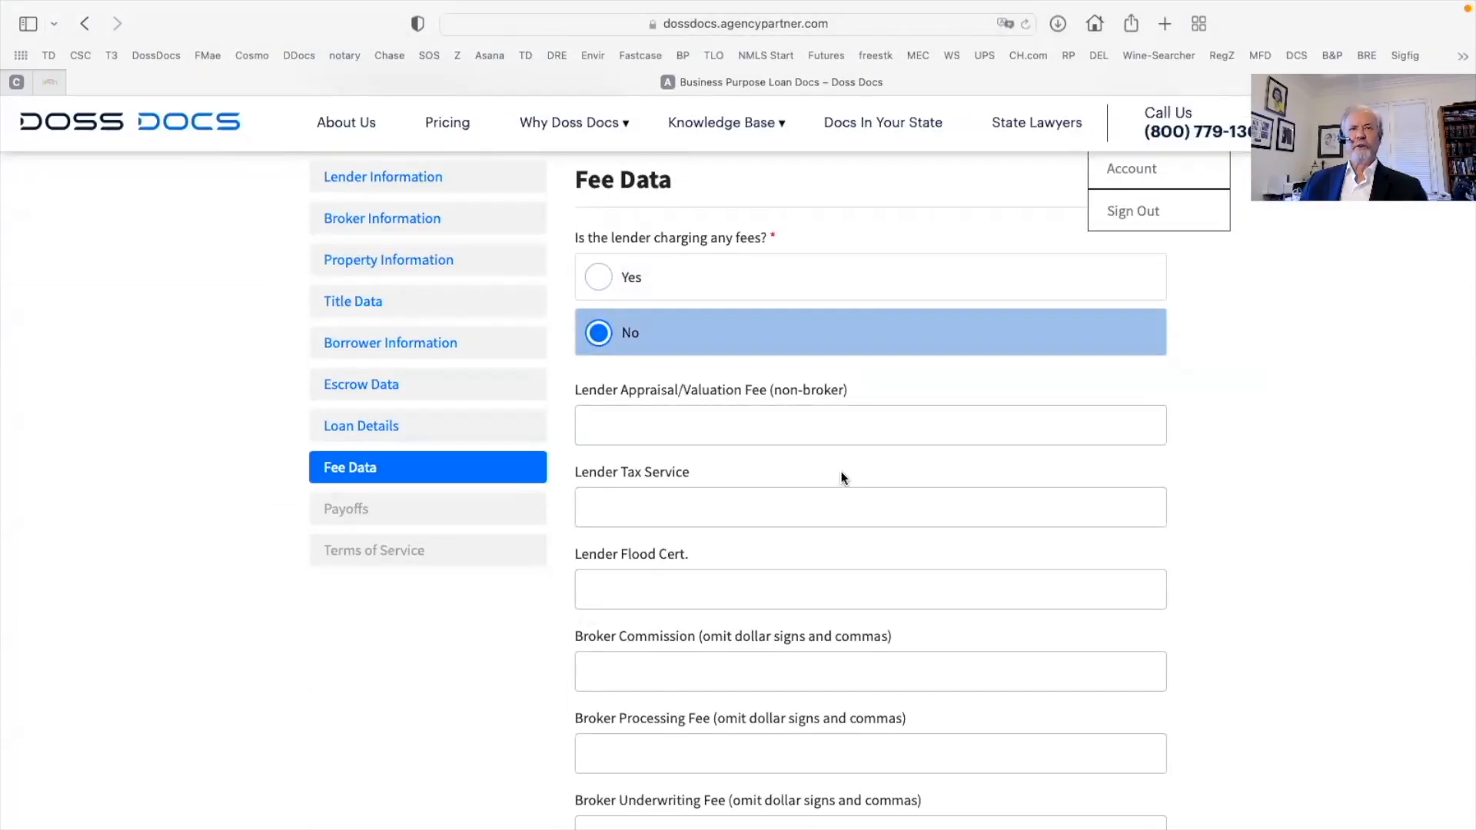
pyautogui.click(725, 419)
pyautogui.write('1000000')
pyautogui.click(642, 500)
pyautogui.scroll(-3, 627, 488)
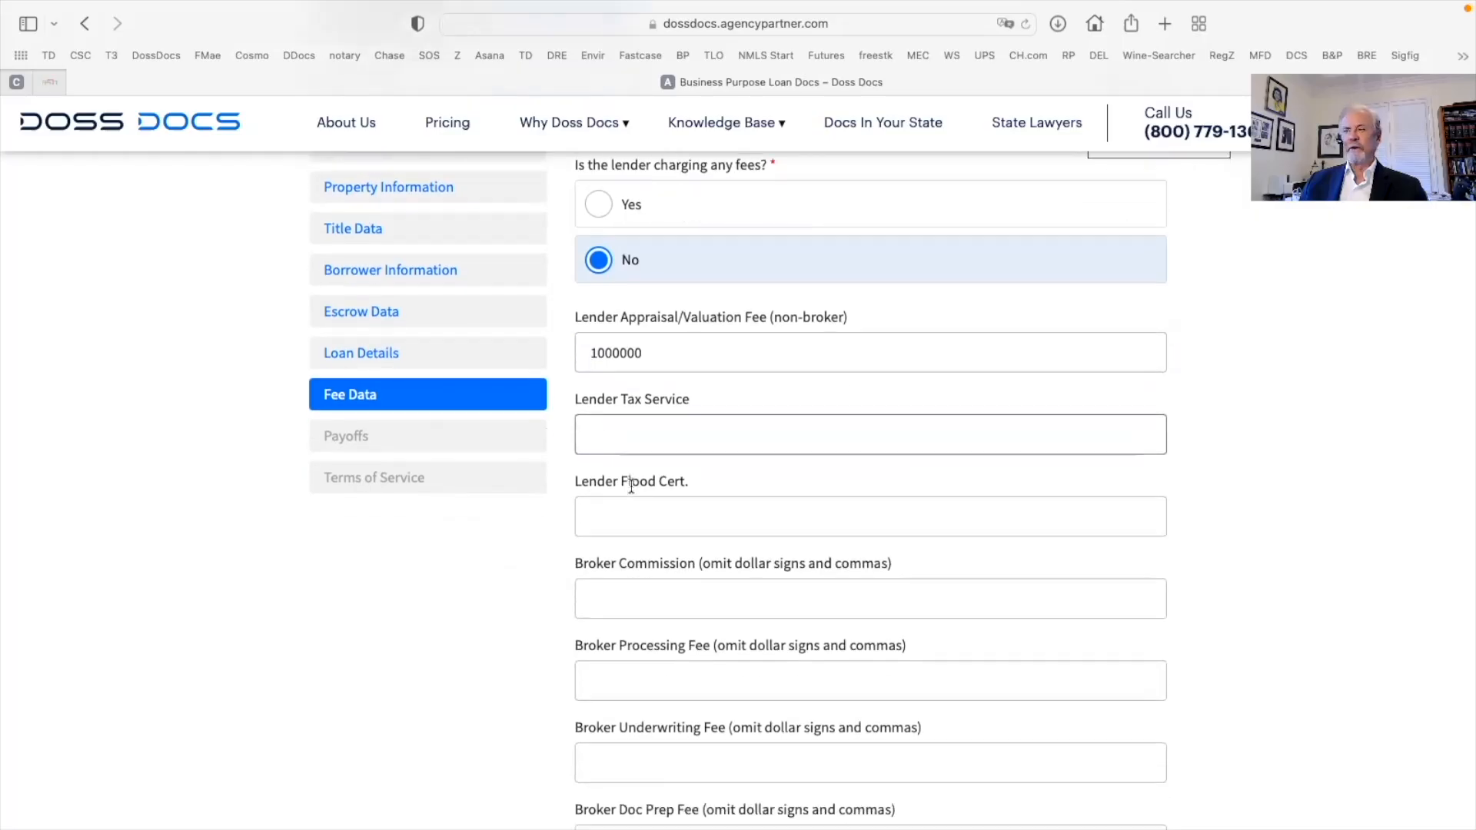
pyautogui.scroll(-3, 621, 491)
# Enter broker commission 10000, processing fee 495, underwriting fee 395 and doc prep fee 399
pyautogui.click(595, 453)
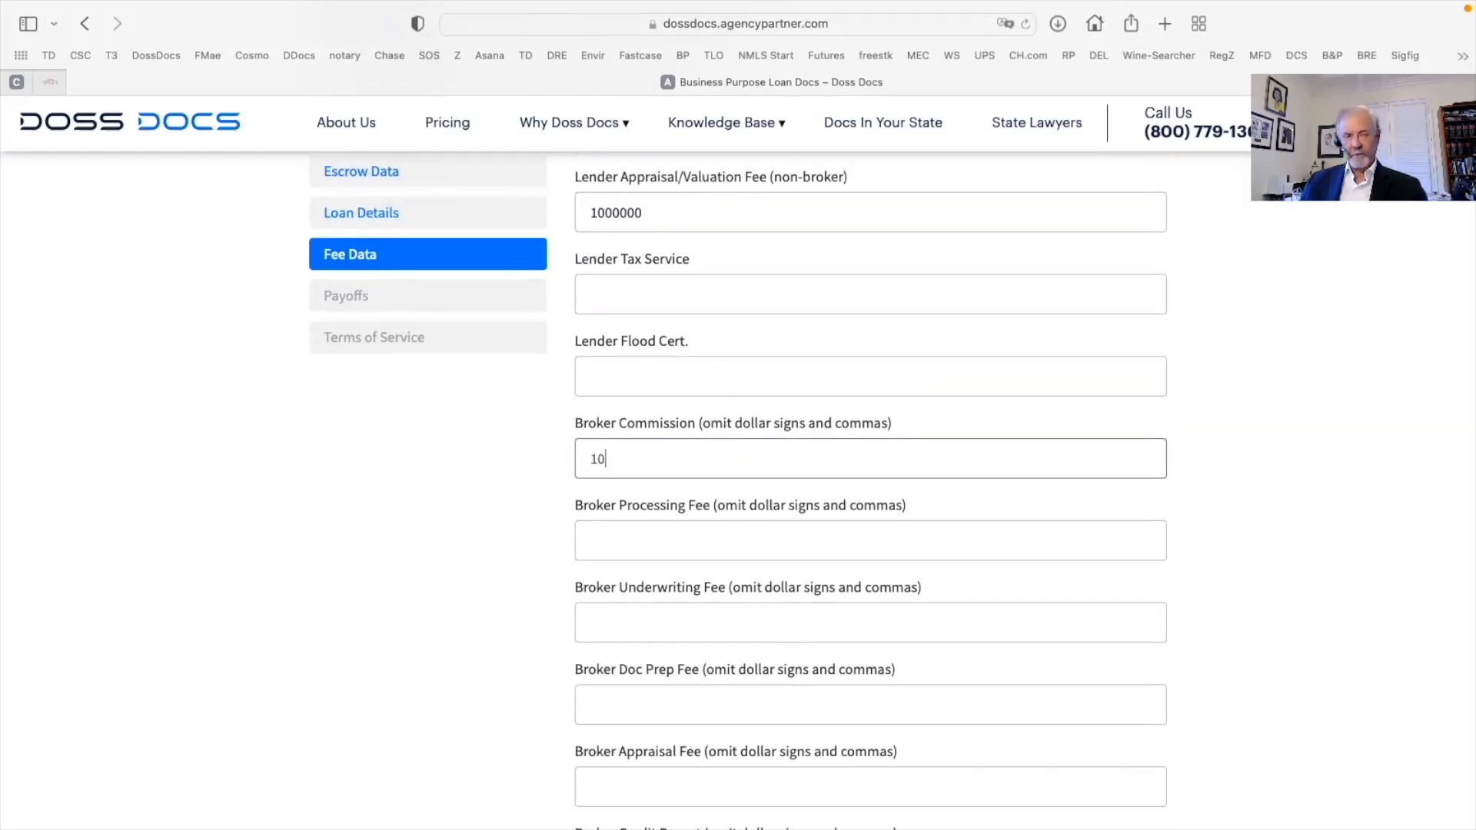
pyautogui.click(597, 537)
pyautogui.write('495')
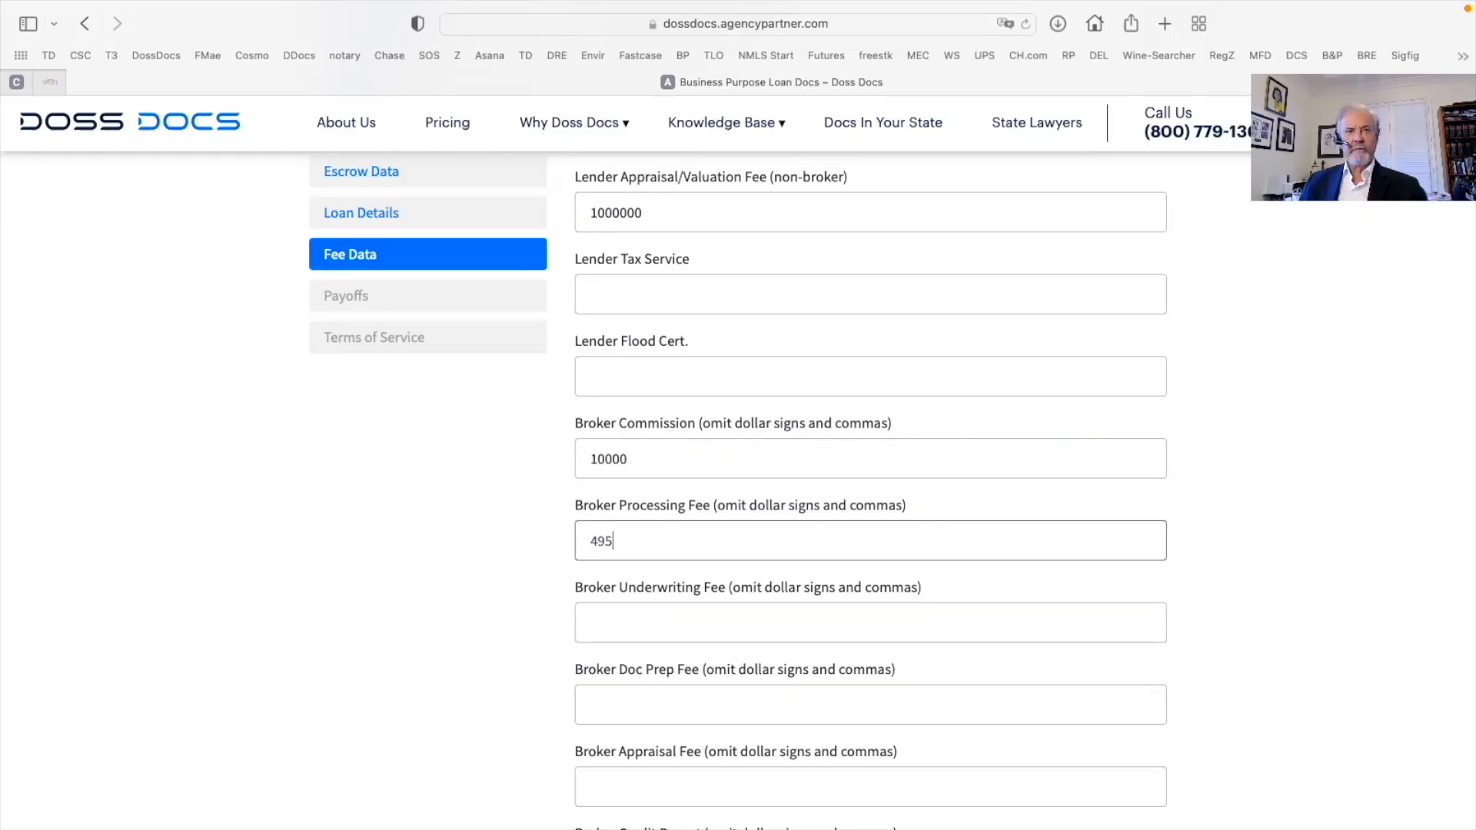
pyautogui.click(607, 620)
pyautogui.write('395')
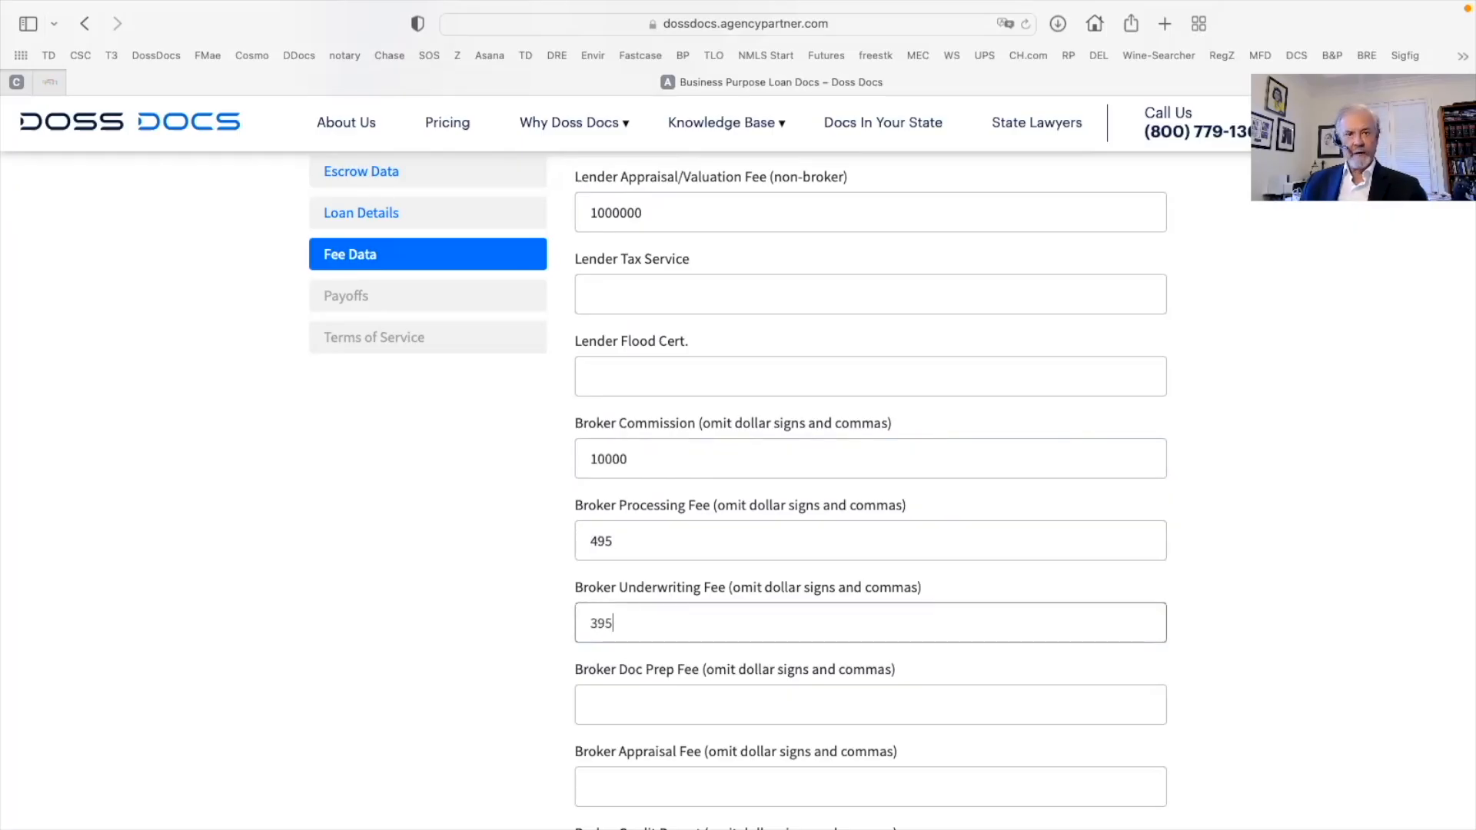
pyautogui.scroll(-5, 607, 620)
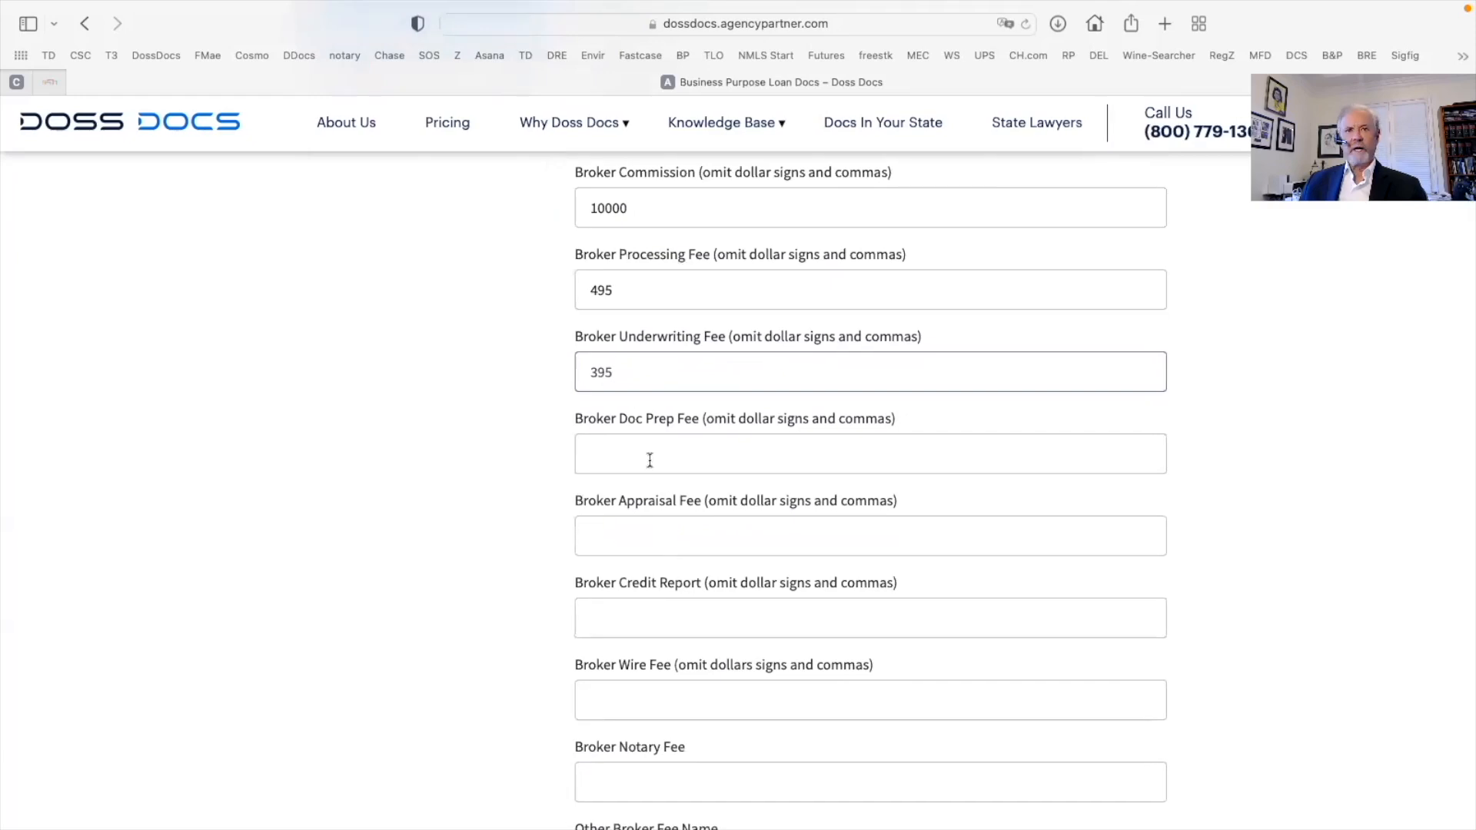
pyautogui.click(606, 453)
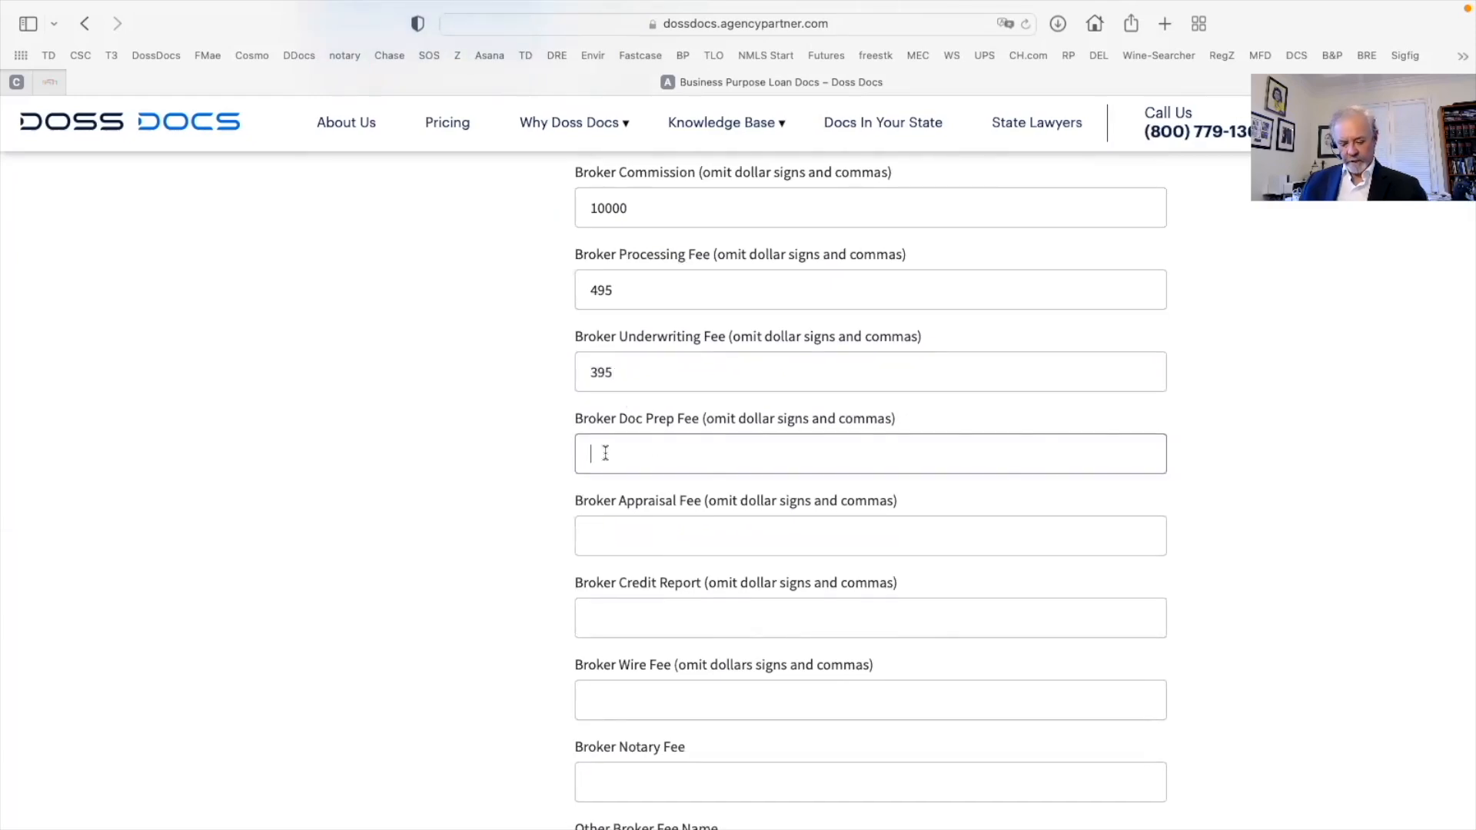
pyautogui.write('3')
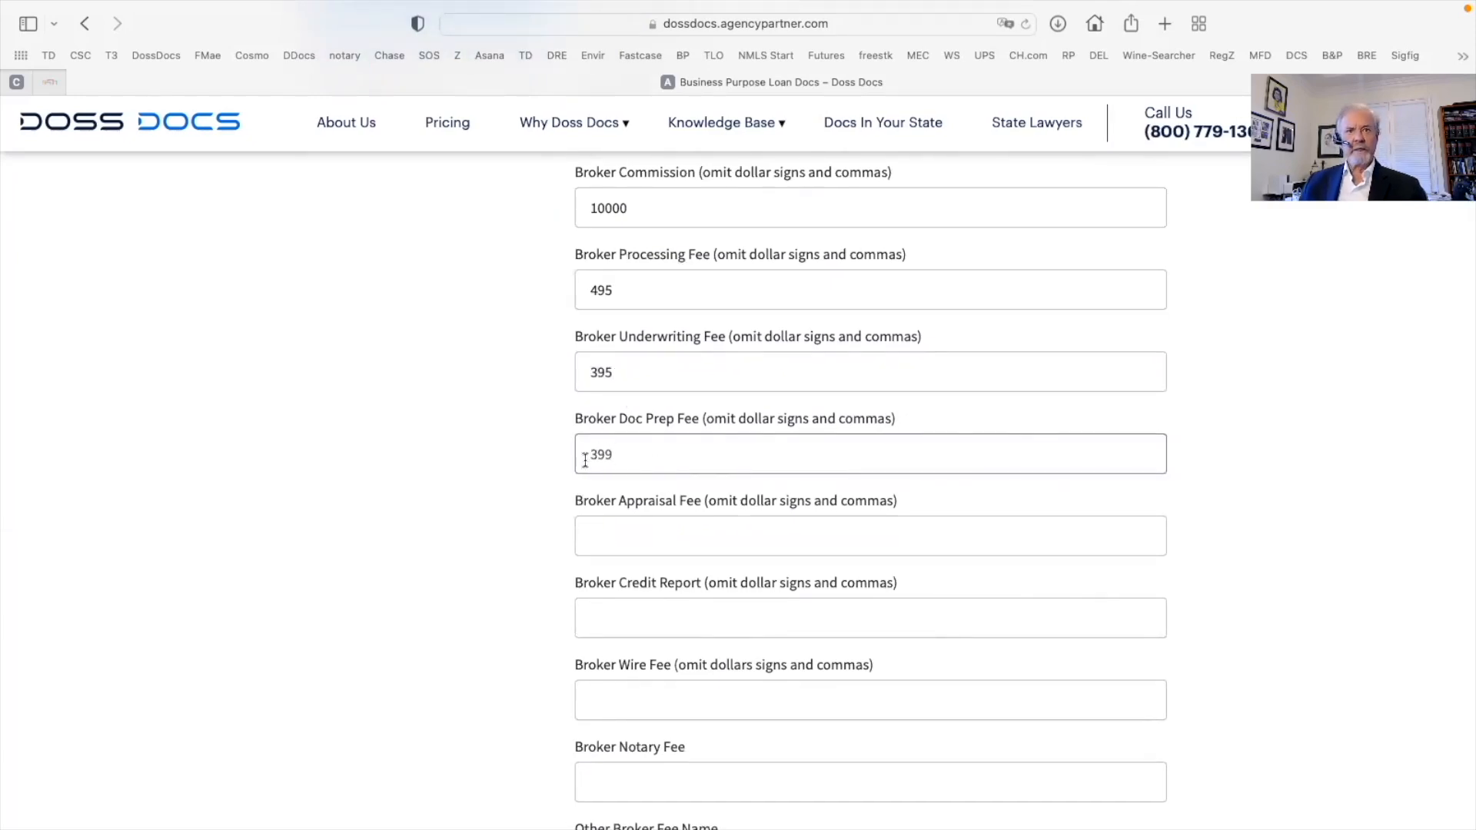
pyautogui.write('99')
pyautogui.press('Tab')
pyautogui.scroll(-6, 610, 527)
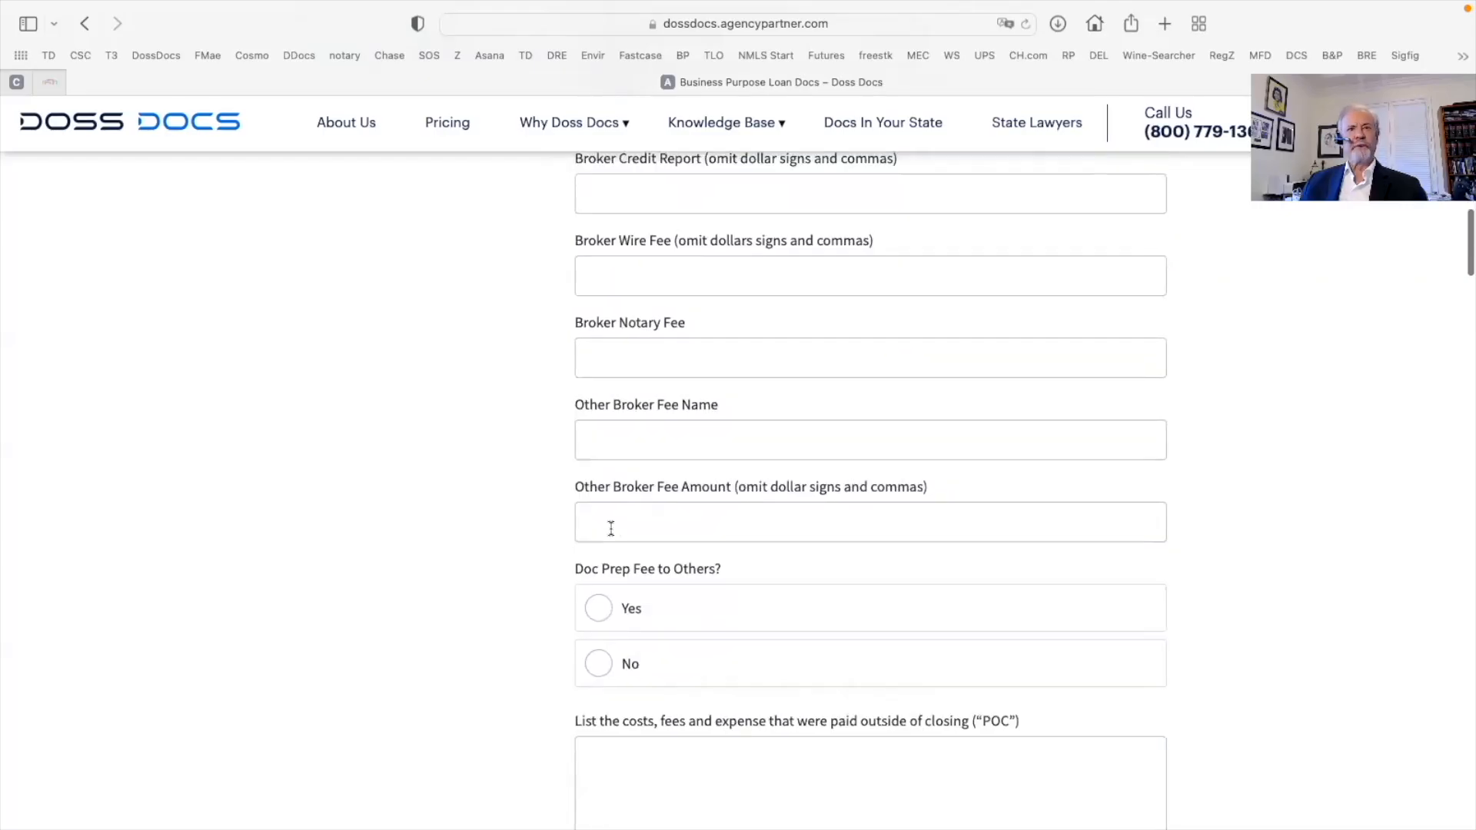
# Leave the Other Broker Fee blank and answer No to doc prep fee to others and the referral fee
pyautogui.scroll(-2, 610, 527)
pyautogui.scroll(2, 612, 530)
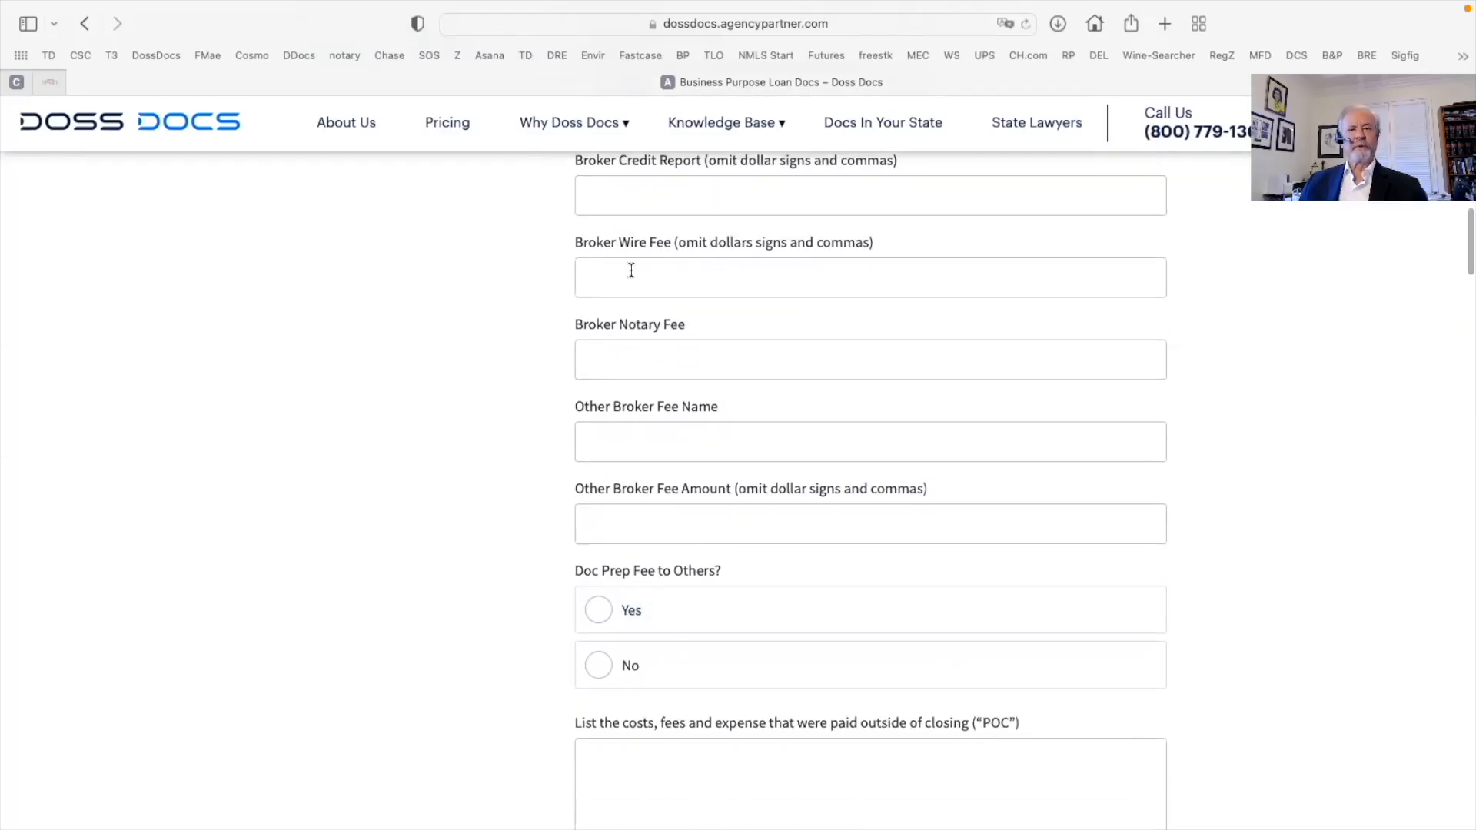
pyautogui.click(607, 432)
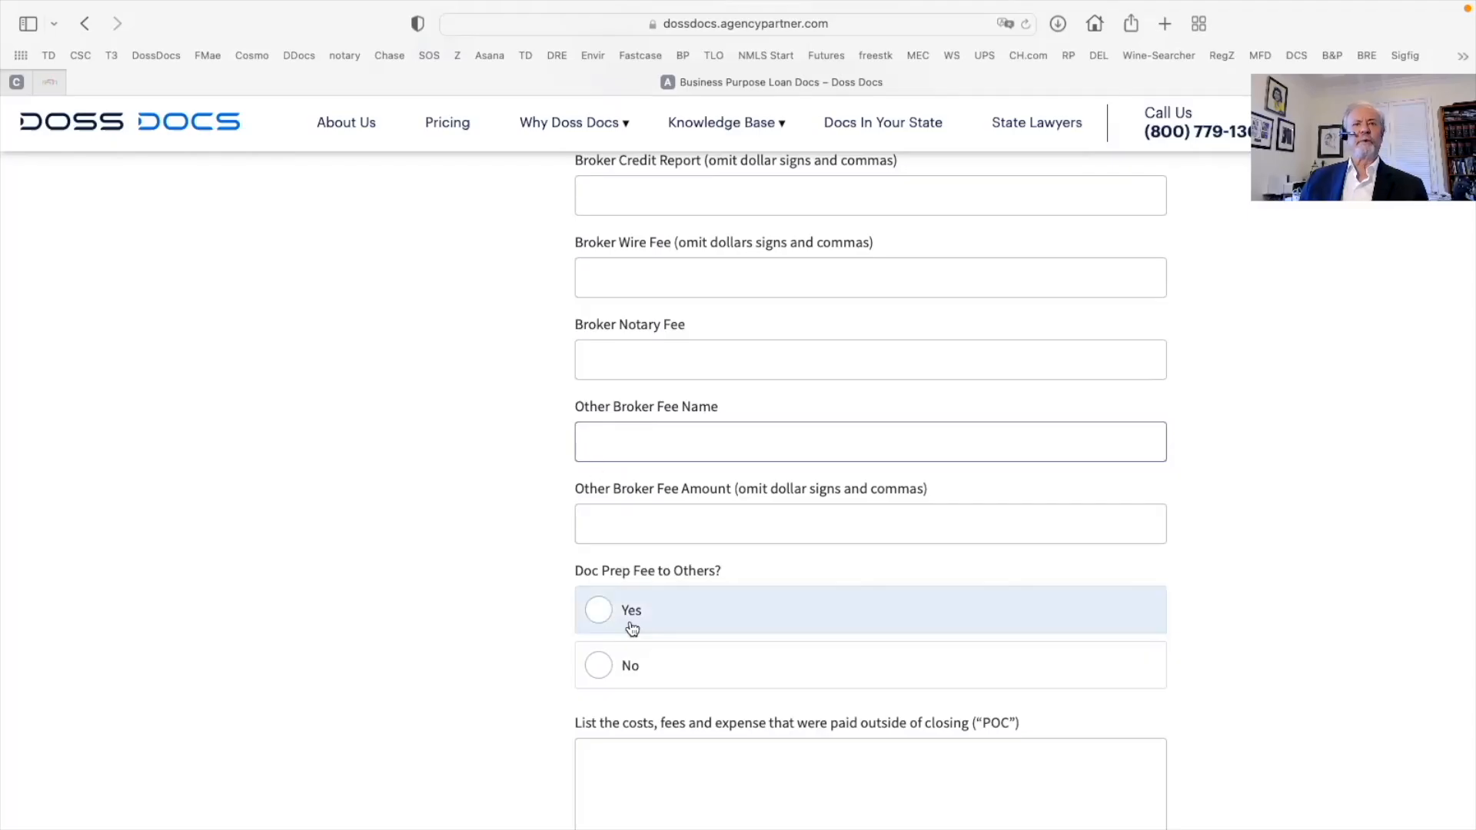
pyautogui.click(606, 520)
pyautogui.scroll(-4, 422, 572)
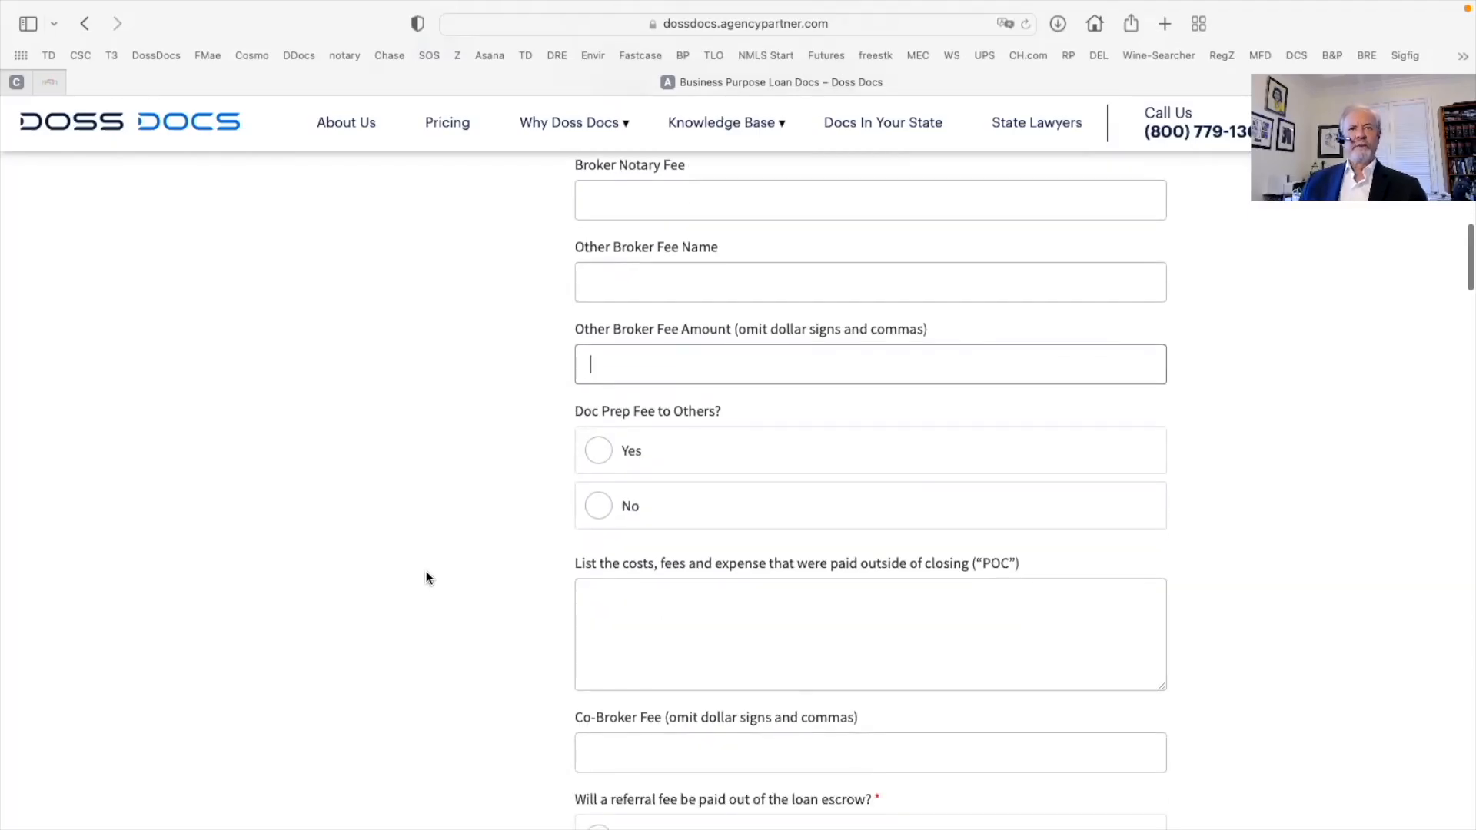
pyautogui.click(593, 515)
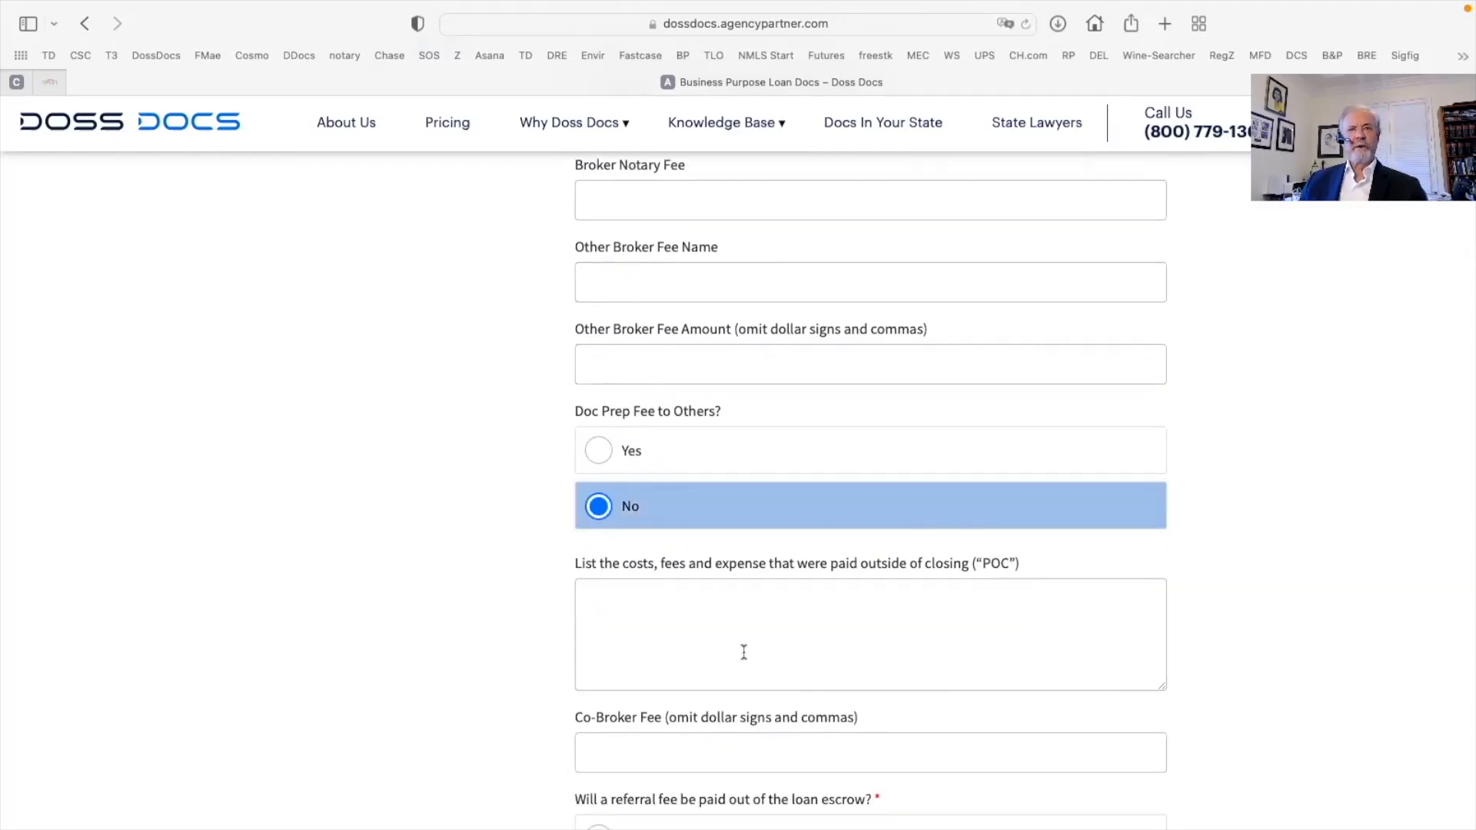
pyautogui.scroll(-4, 741, 649)
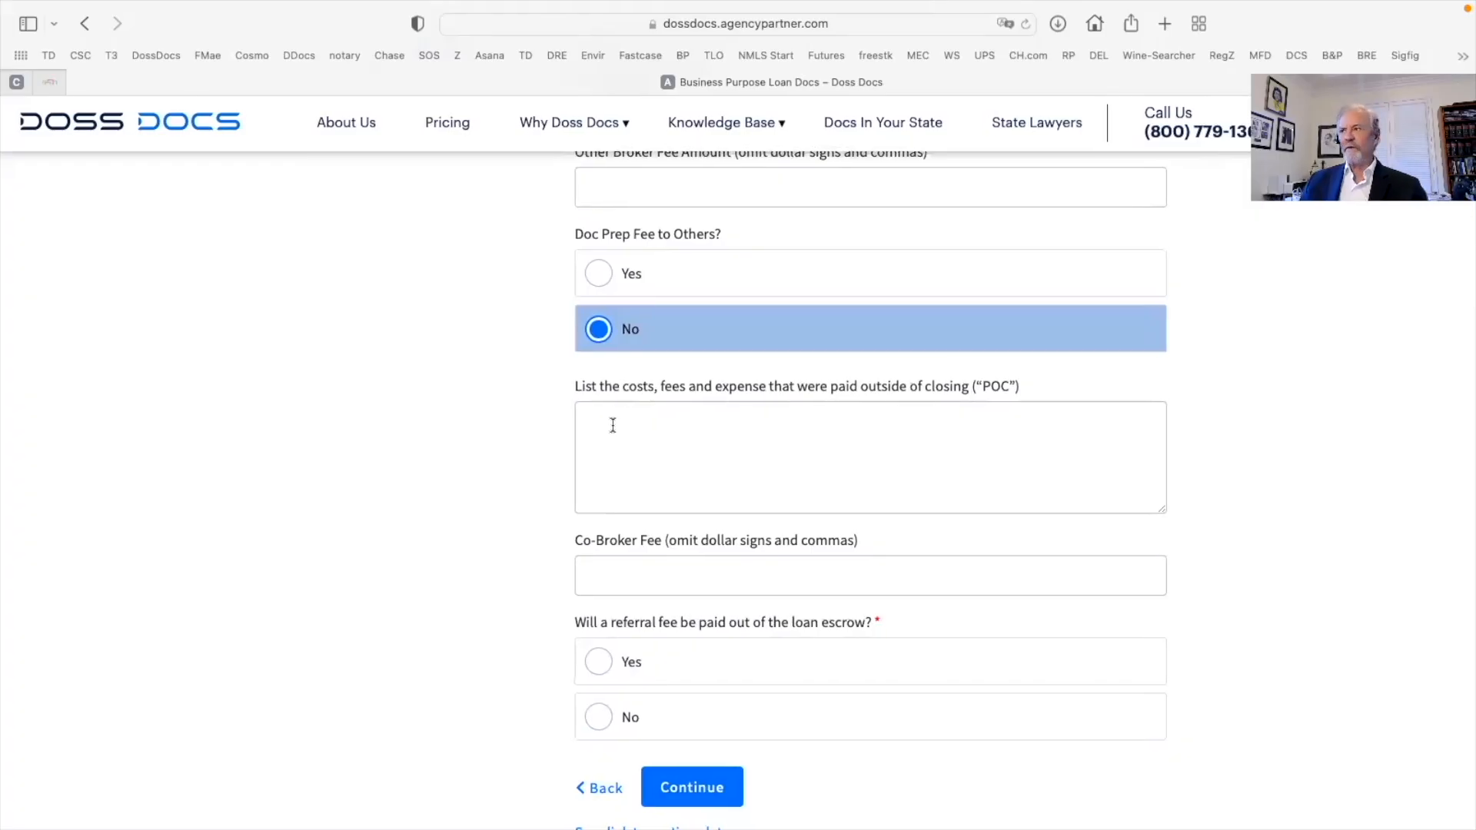
pyautogui.scroll(-3, 638, 445)
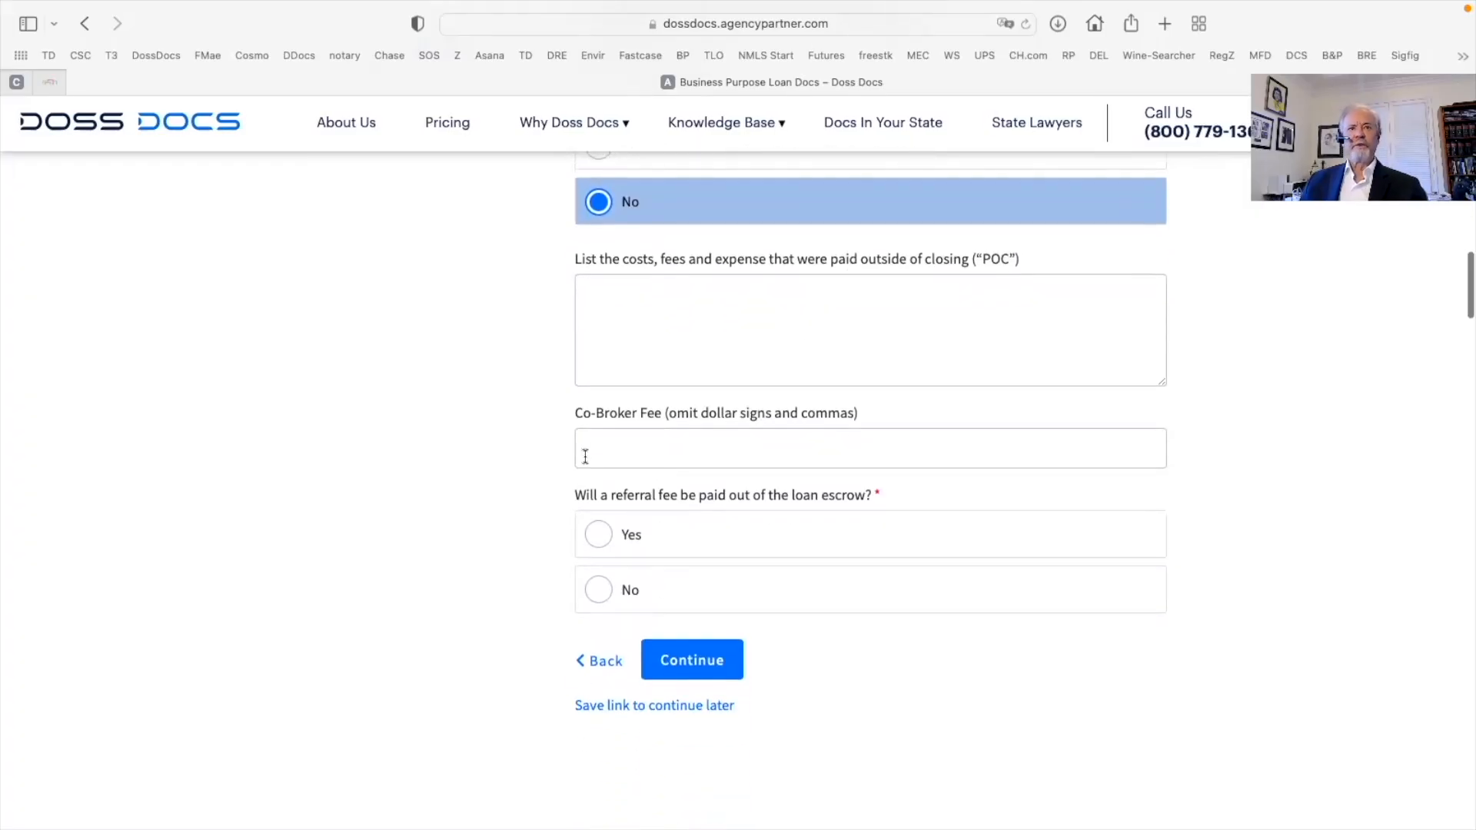
pyautogui.scroll(-2, 588, 462)
pyautogui.click(634, 489)
# Submit Fee Data and answer Yes to debts paid from loan proceeds on the Payoffs page
pyautogui.click(691, 564)
pyautogui.scroll(-6, 695, 564)
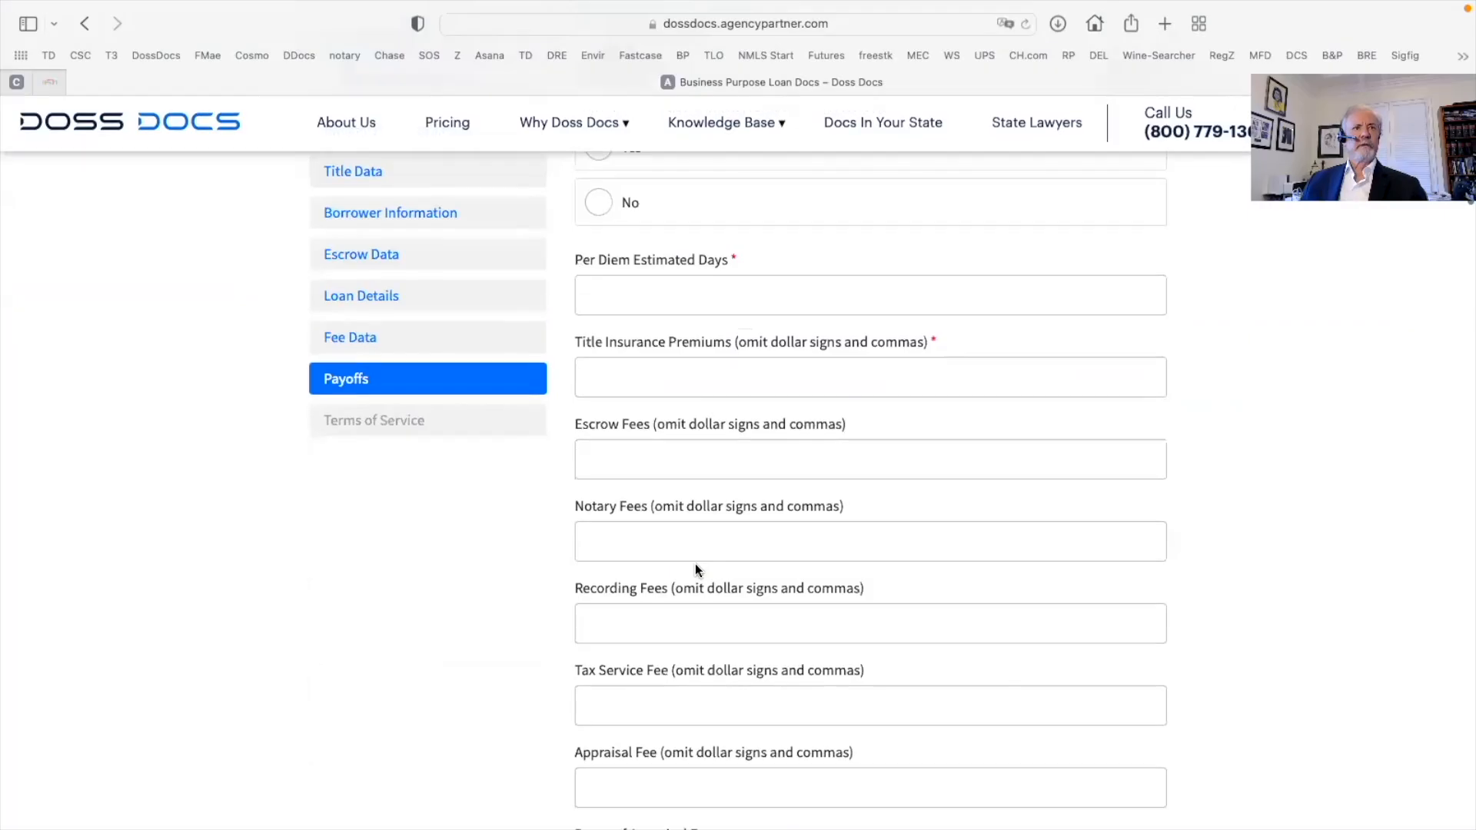
pyautogui.scroll(3, 928, 367)
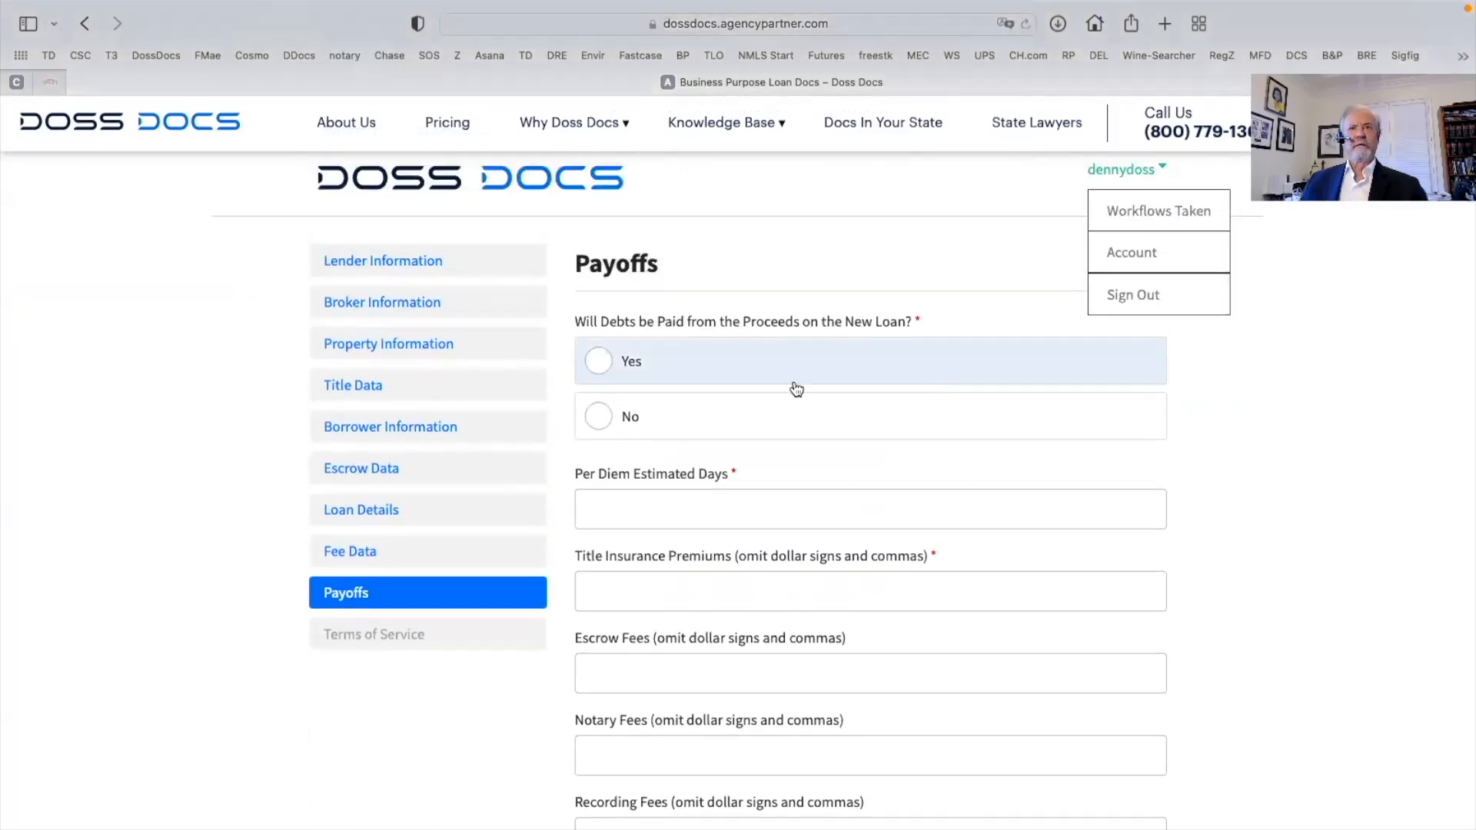
pyautogui.click(597, 375)
pyautogui.click(623, 507)
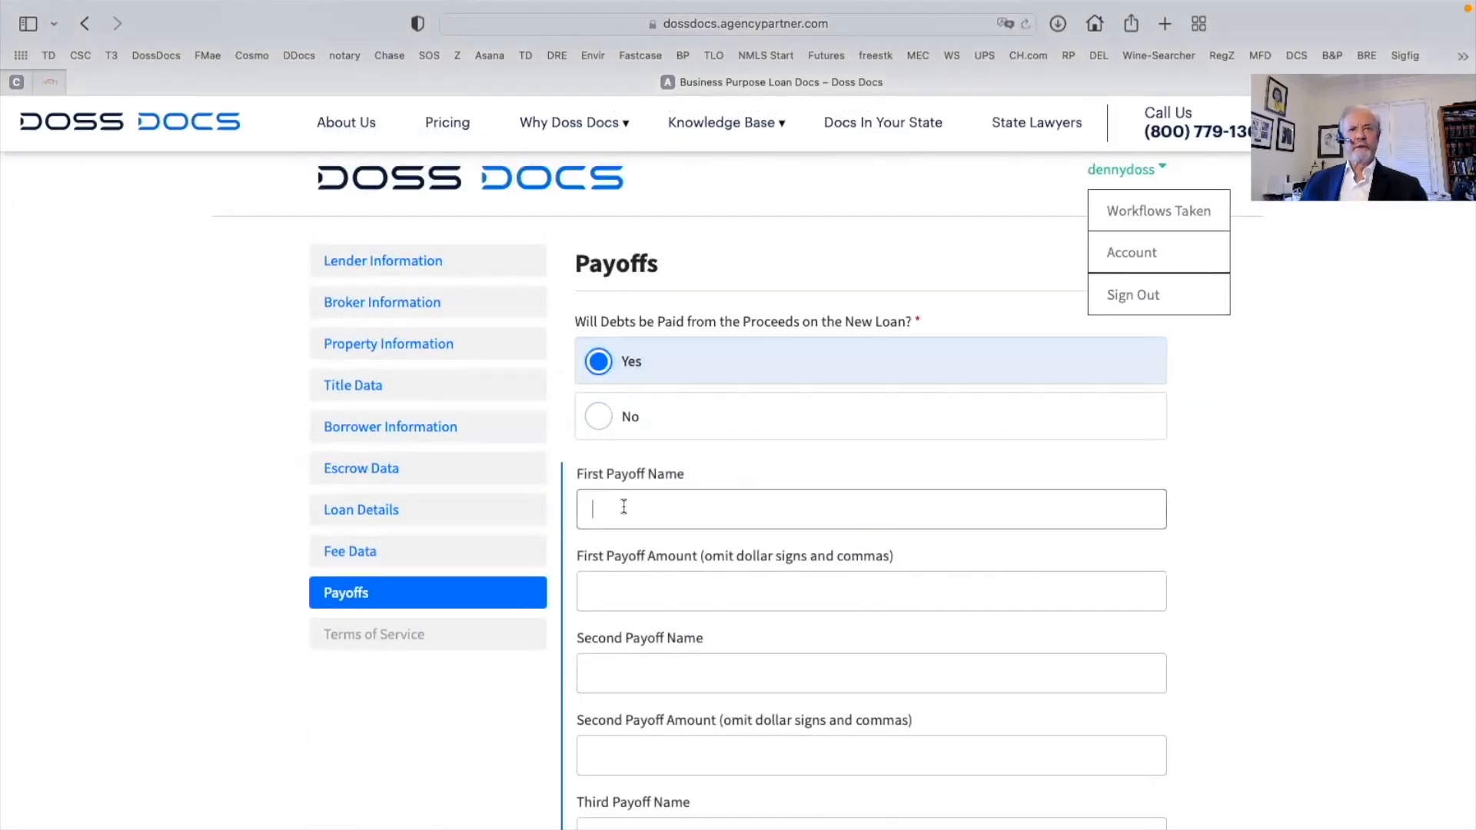
# Enter title insurance 687, escrow 650, notary 250 and recording fees 385
pyautogui.scroll(-14, 624, 506)
pyautogui.click(685, 487)
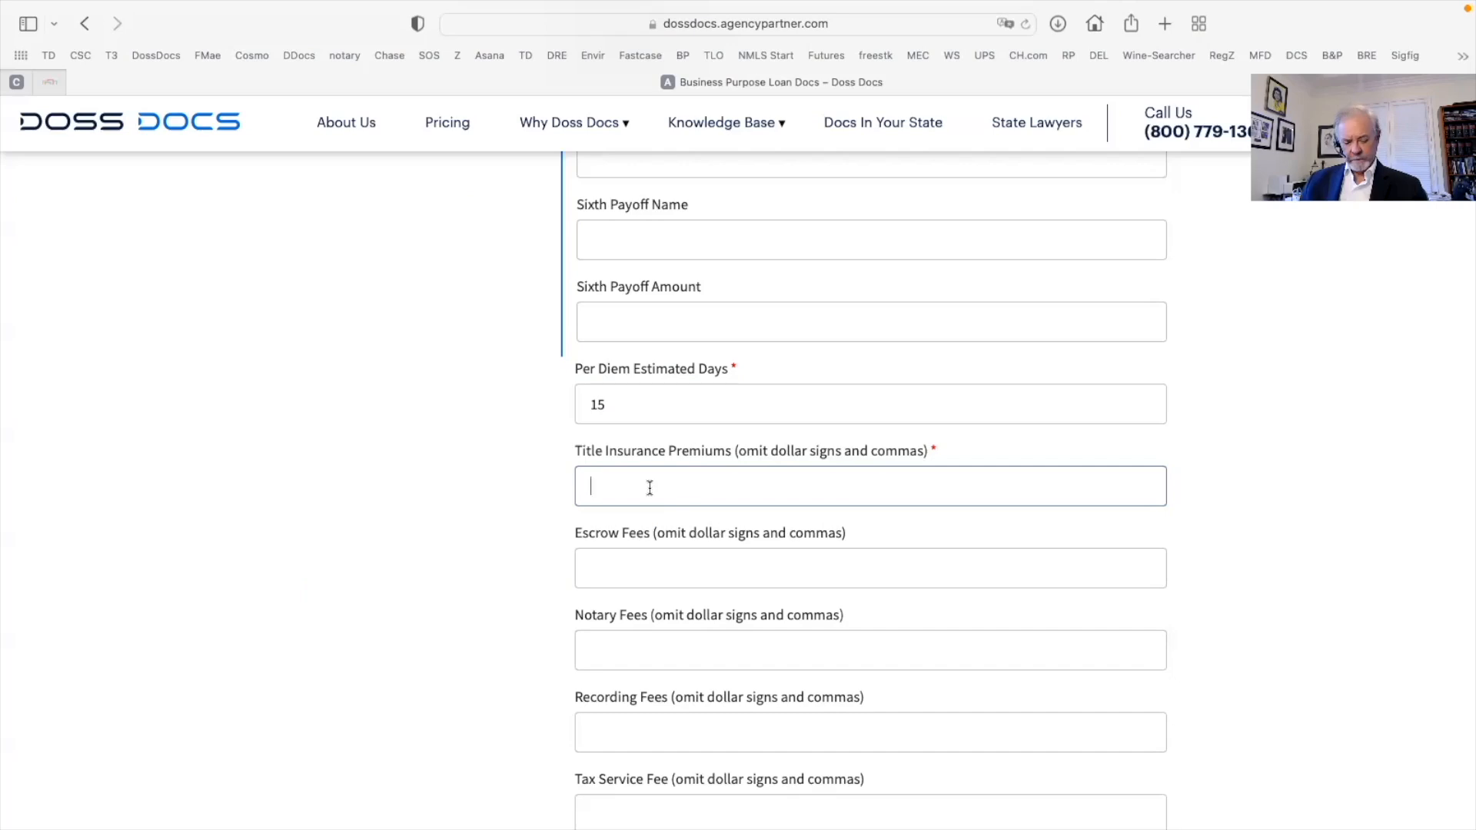
pyautogui.write('687')
pyautogui.click(617, 554)
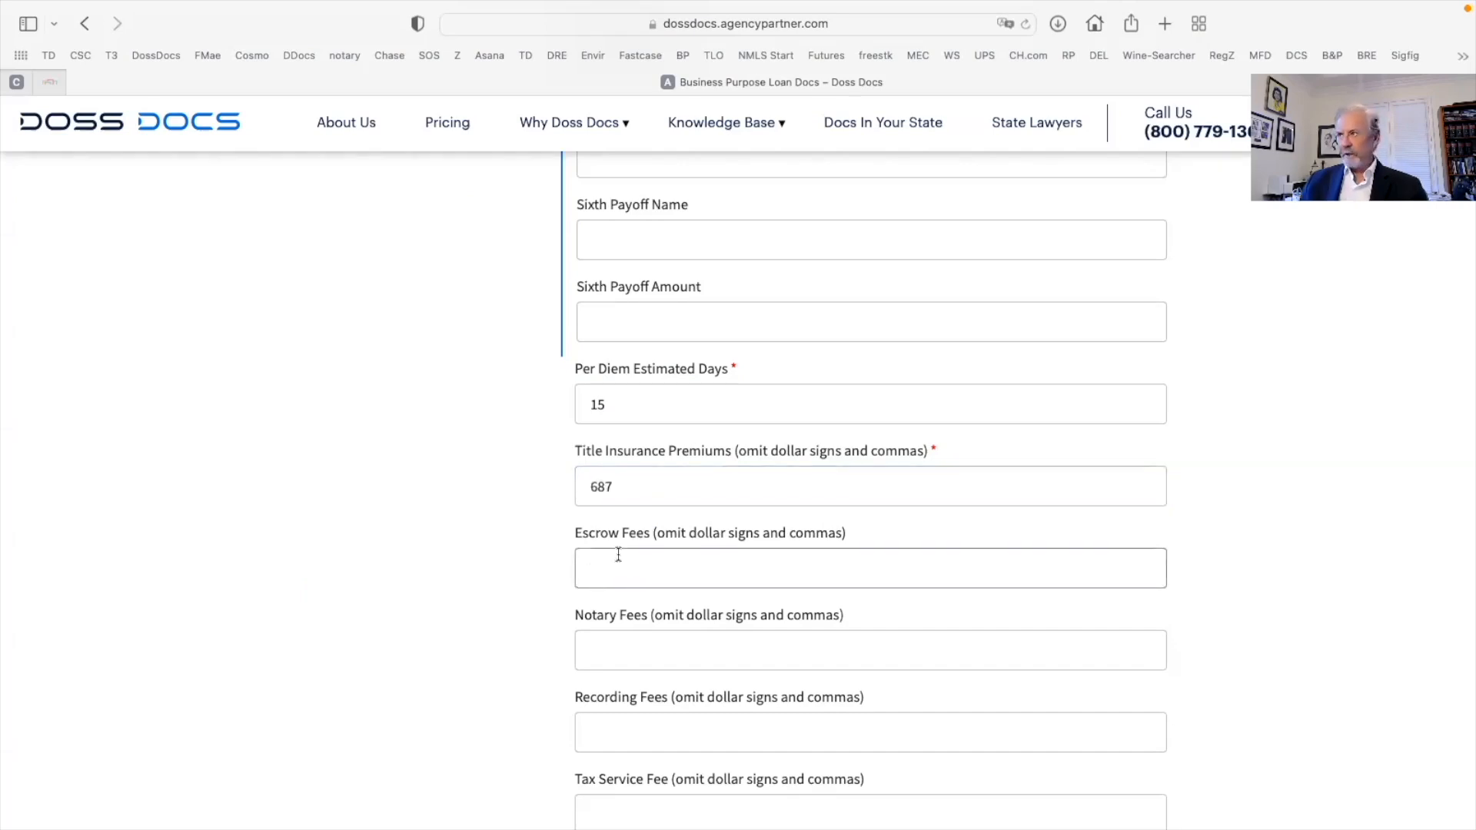
pyautogui.write('650')
pyautogui.scroll(-3, 611, 492)
pyautogui.click(607, 435)
pyautogui.write('2')
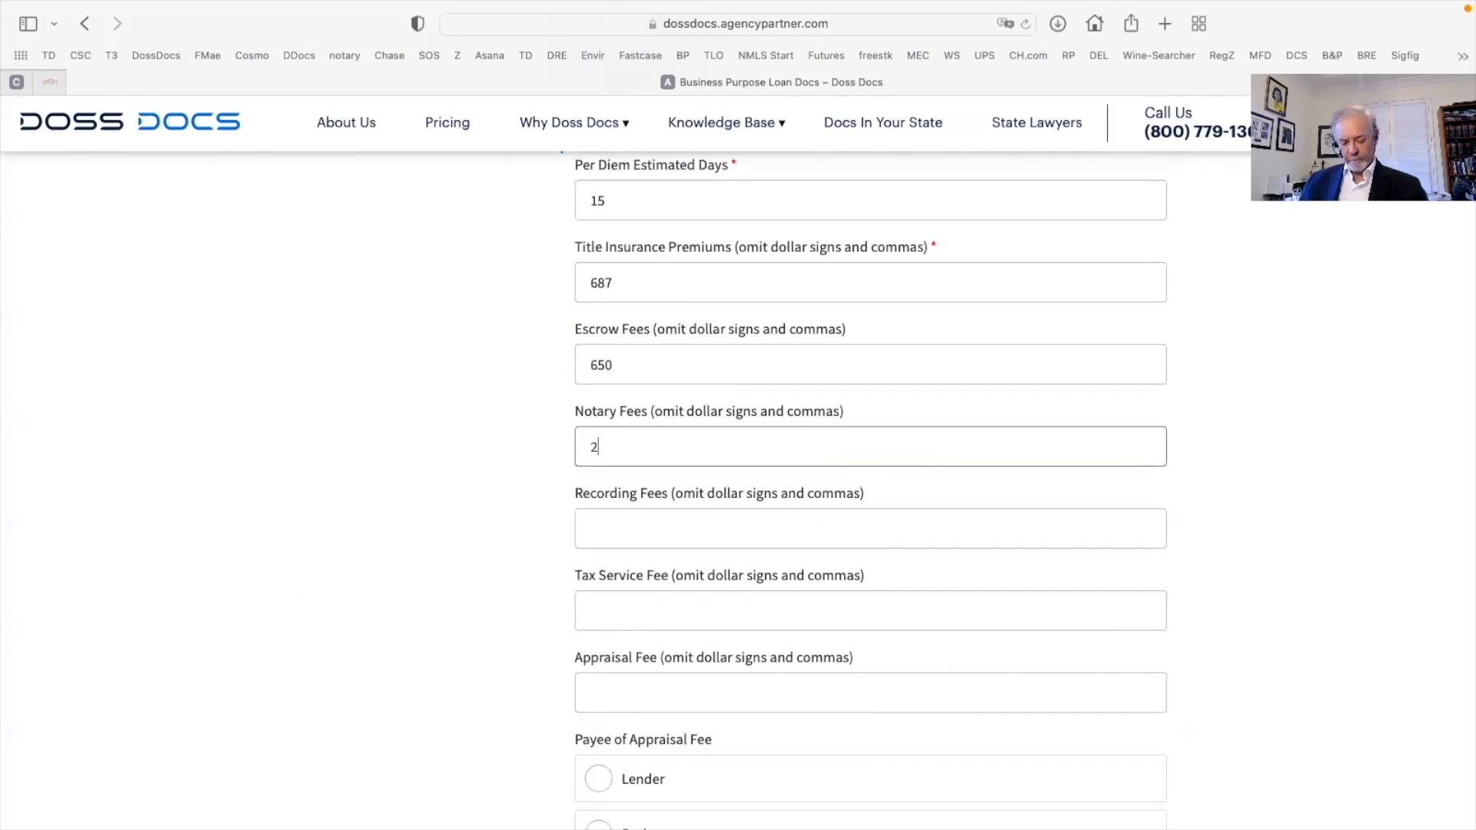
pyautogui.write('50')
pyautogui.click(620, 530)
pyautogui.write('38')
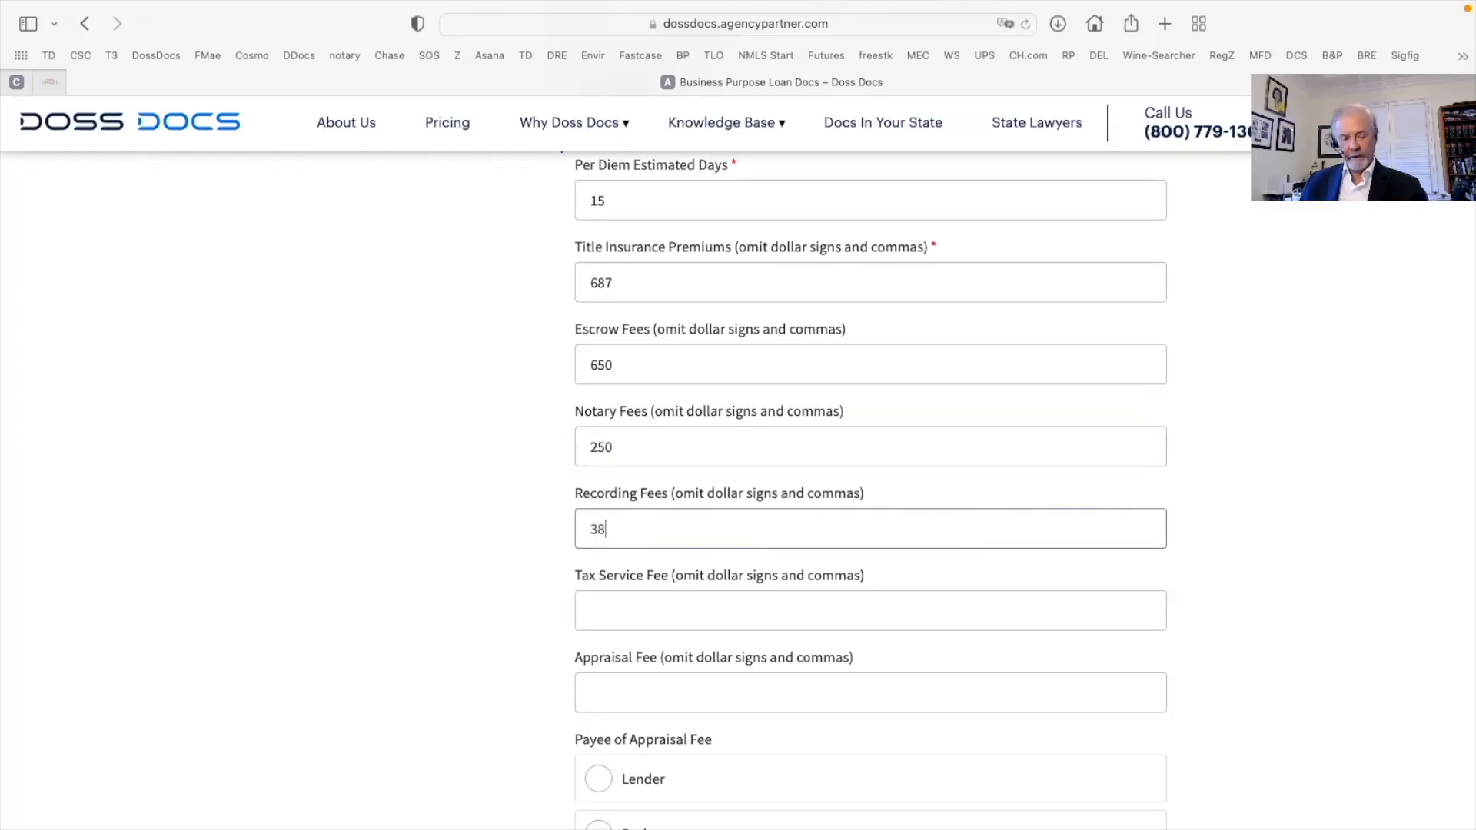
pyautogui.scroll(-3, 657, 542)
pyautogui.click(615, 499)
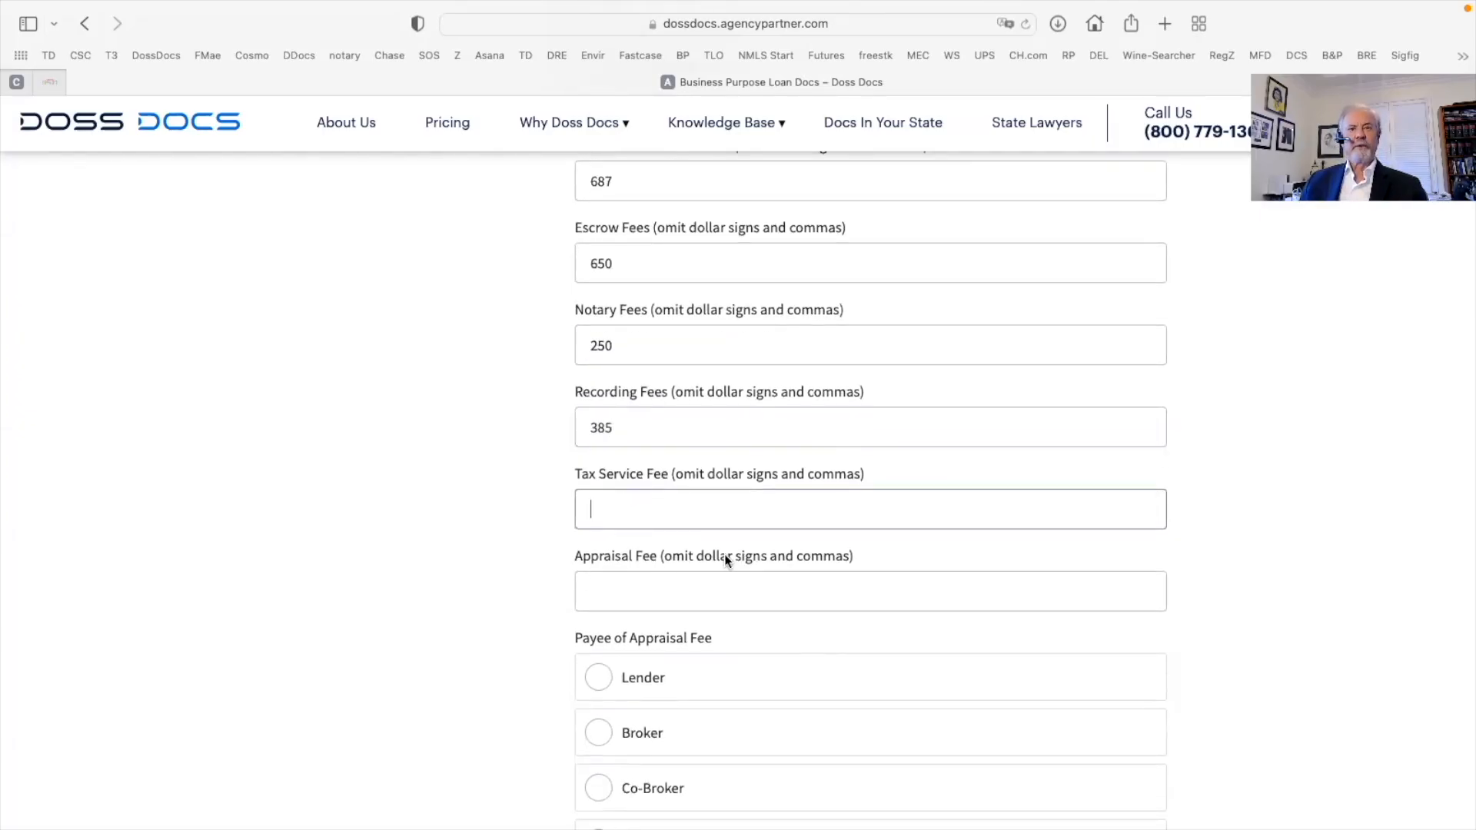
# Choose WILL NOT for broker-controlled funds, name 'FCI Lender Services, Inc.' trustee, and continue
pyautogui.scroll(-5, 725, 559)
pyautogui.scroll(-4, 769, 573)
pyautogui.scroll(-1, 796, 580)
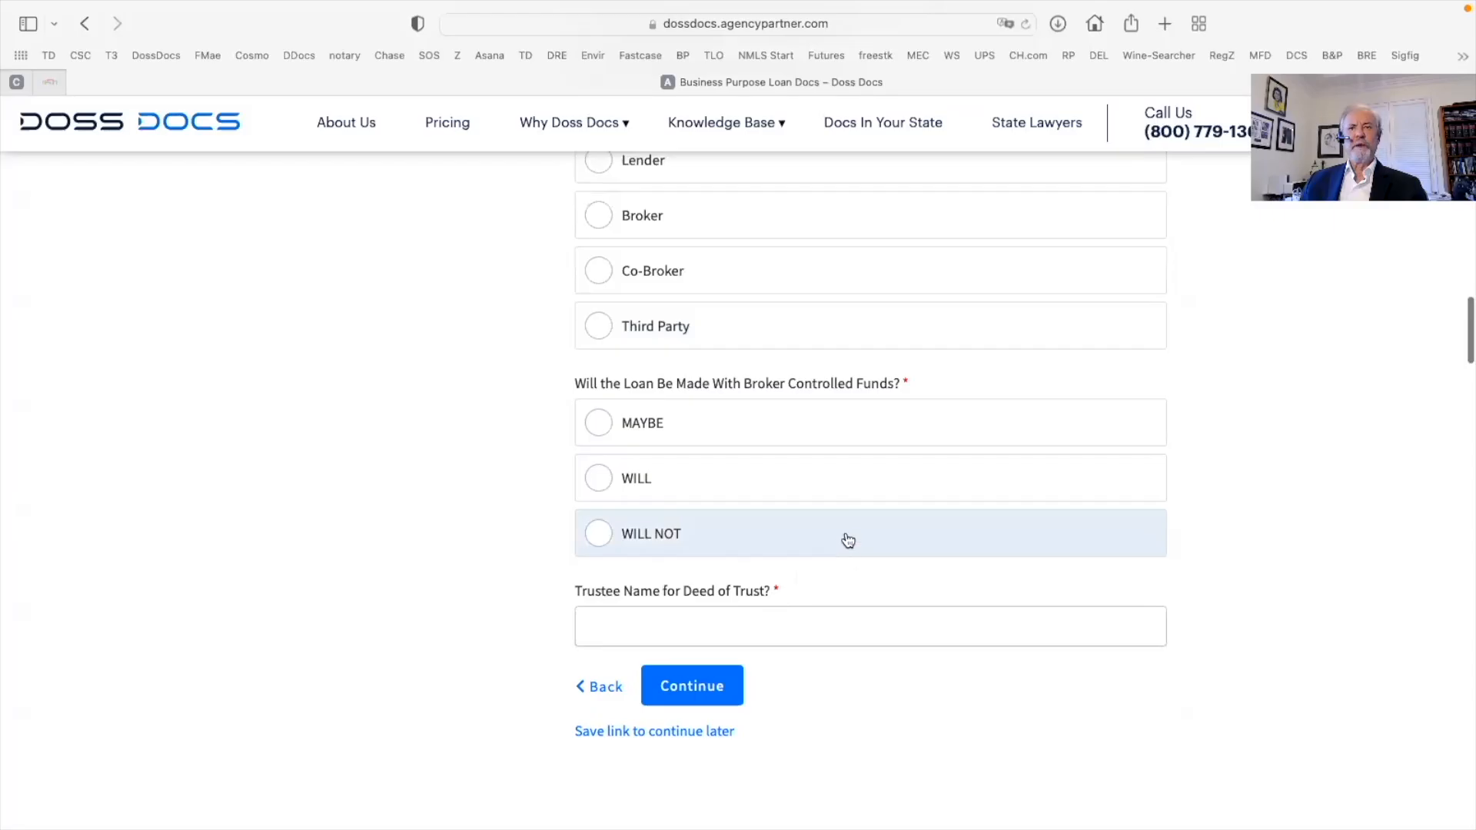
pyautogui.scroll(-2, 851, 494)
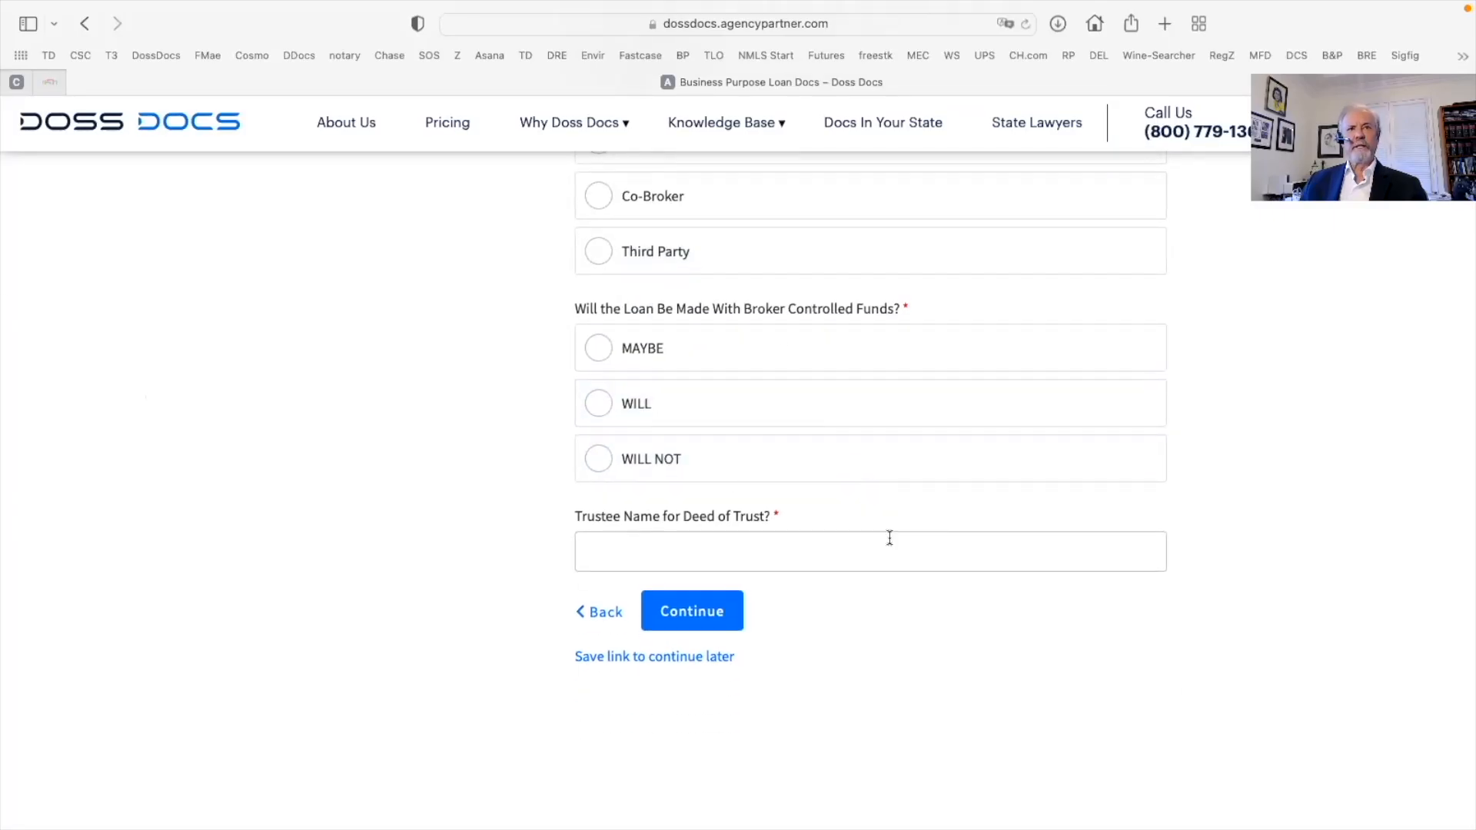
pyautogui.click(593, 462)
pyautogui.scroll(1, 588, 461)
pyautogui.click(607, 552)
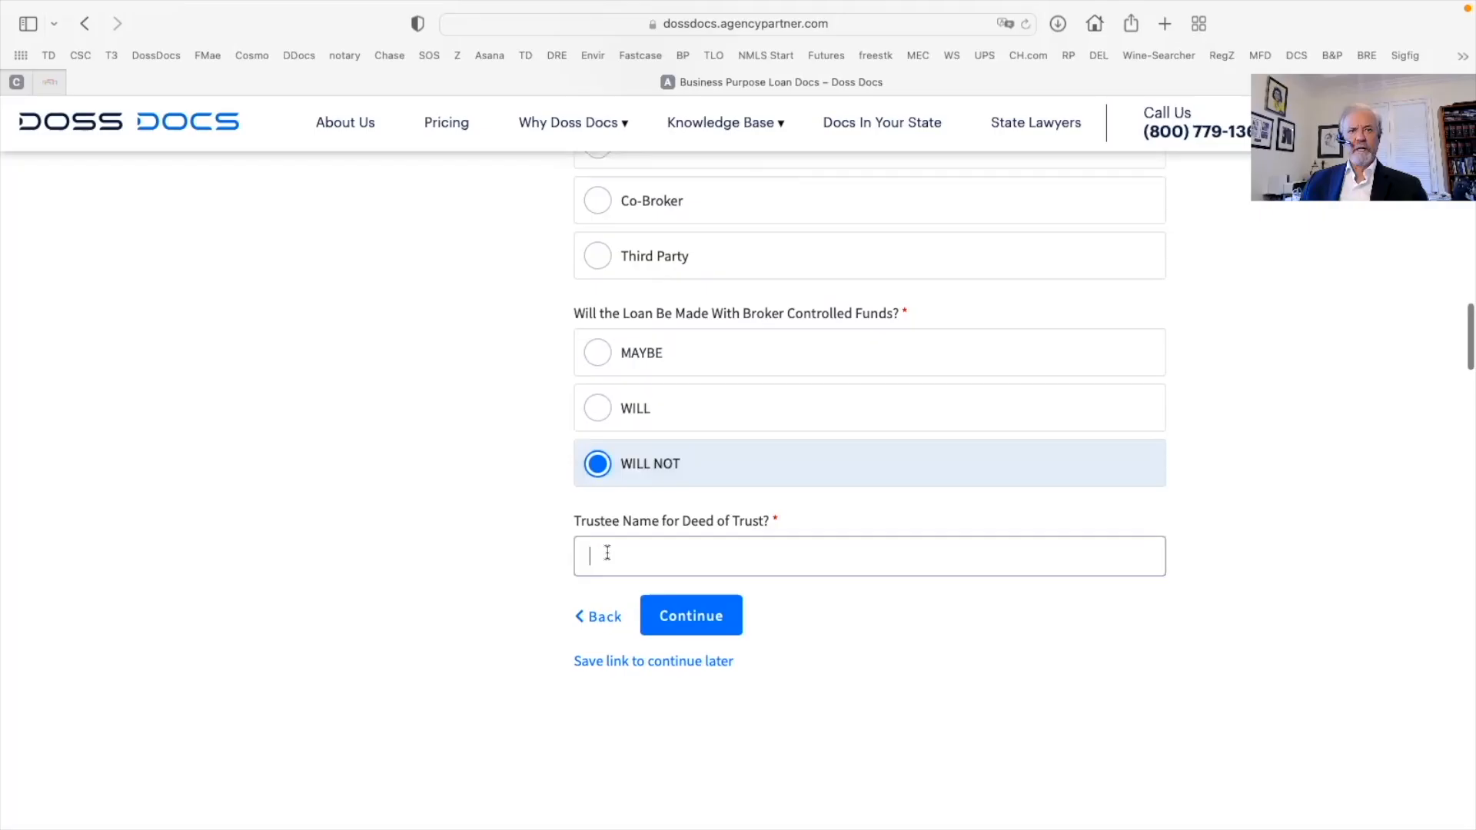
pyautogui.scroll(1, 608, 552)
pyautogui.write('FC')
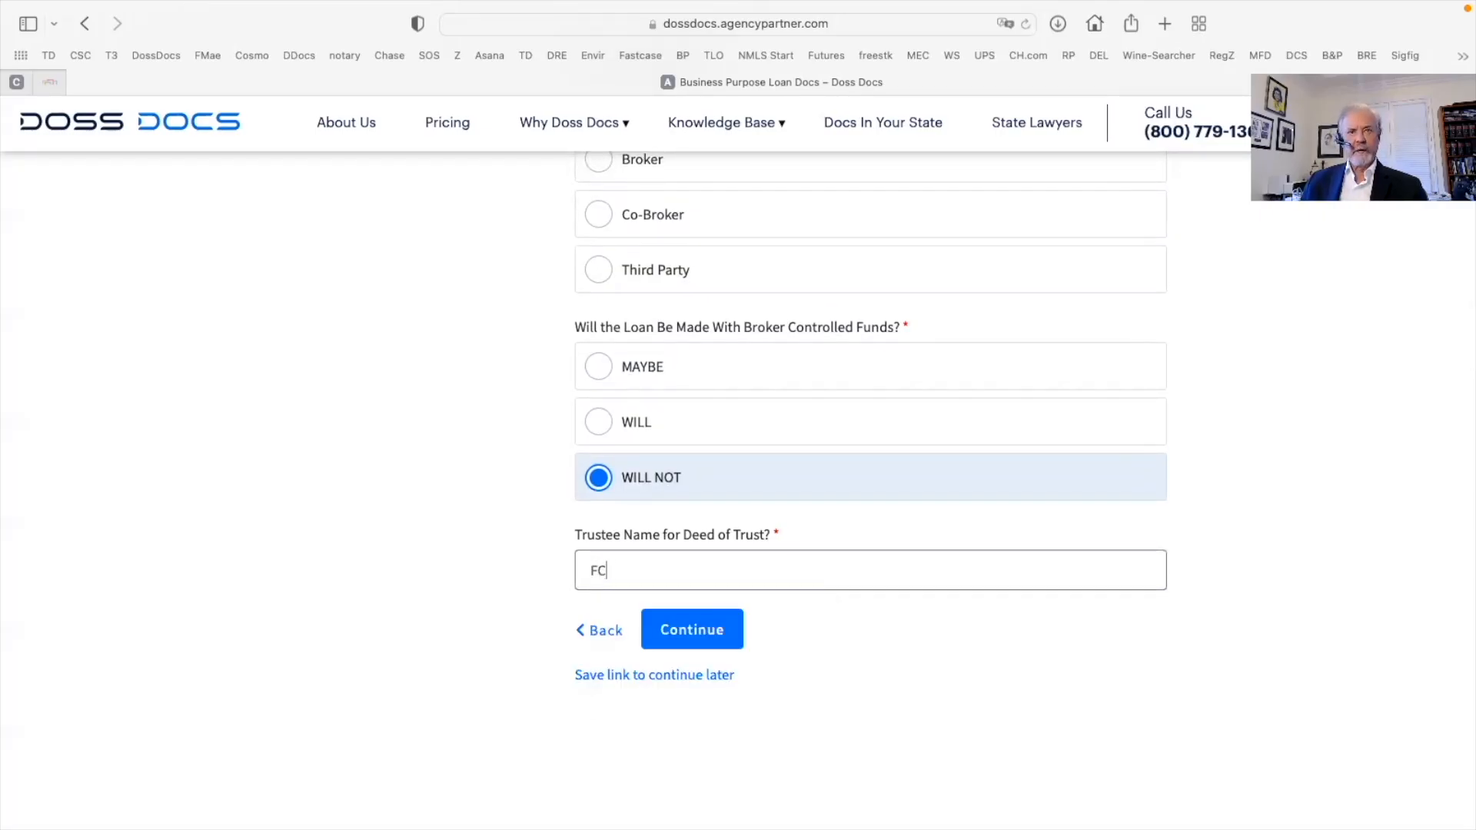
pyautogui.write('I')
pyautogui.write('Lender Services, Inc.')
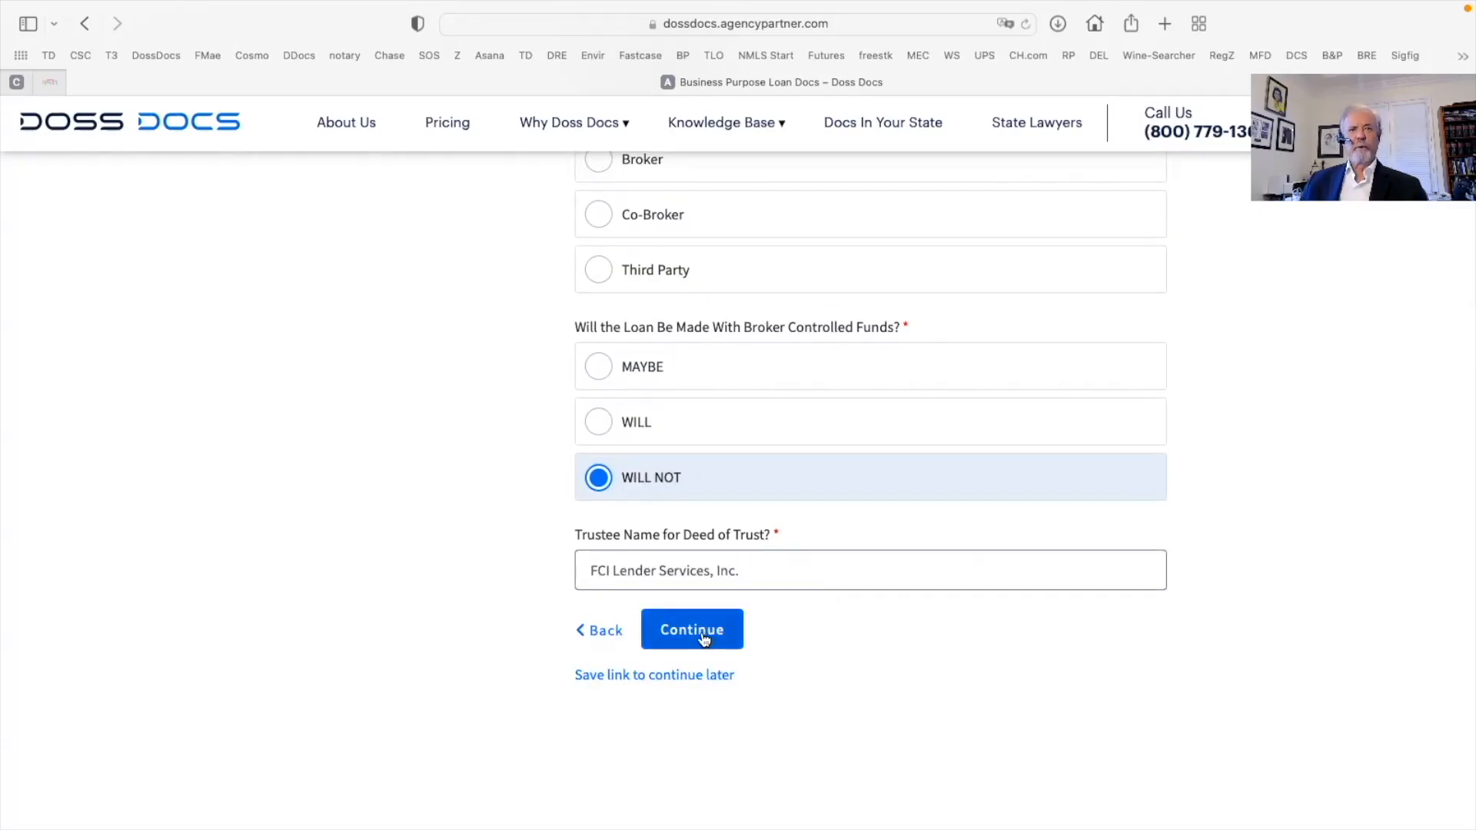
pyautogui.click(700, 632)
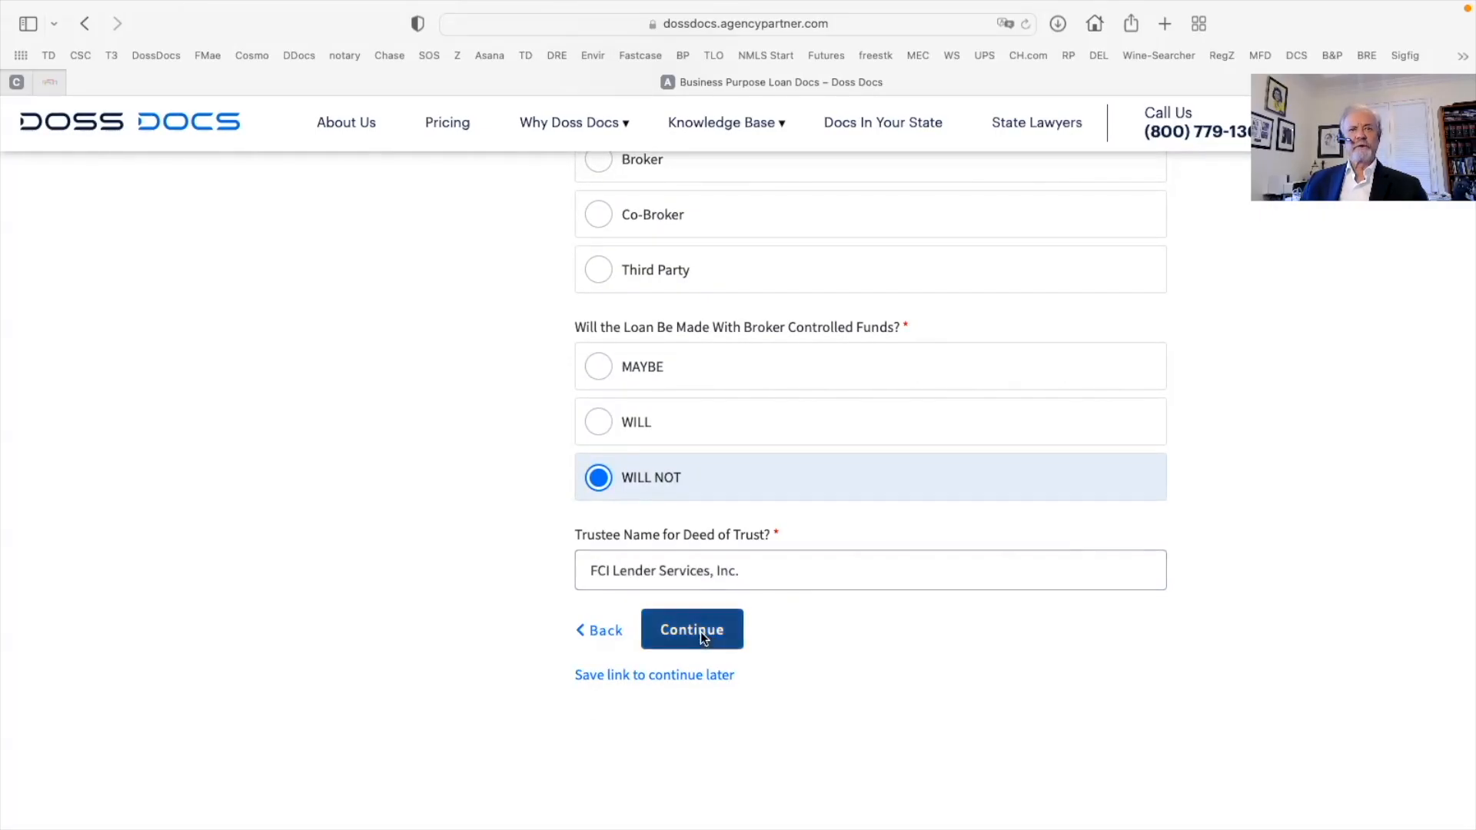
# Answer Yes to the Terms of Service and continue to the answer review page
pyautogui.scroll(-10, 819, 574)
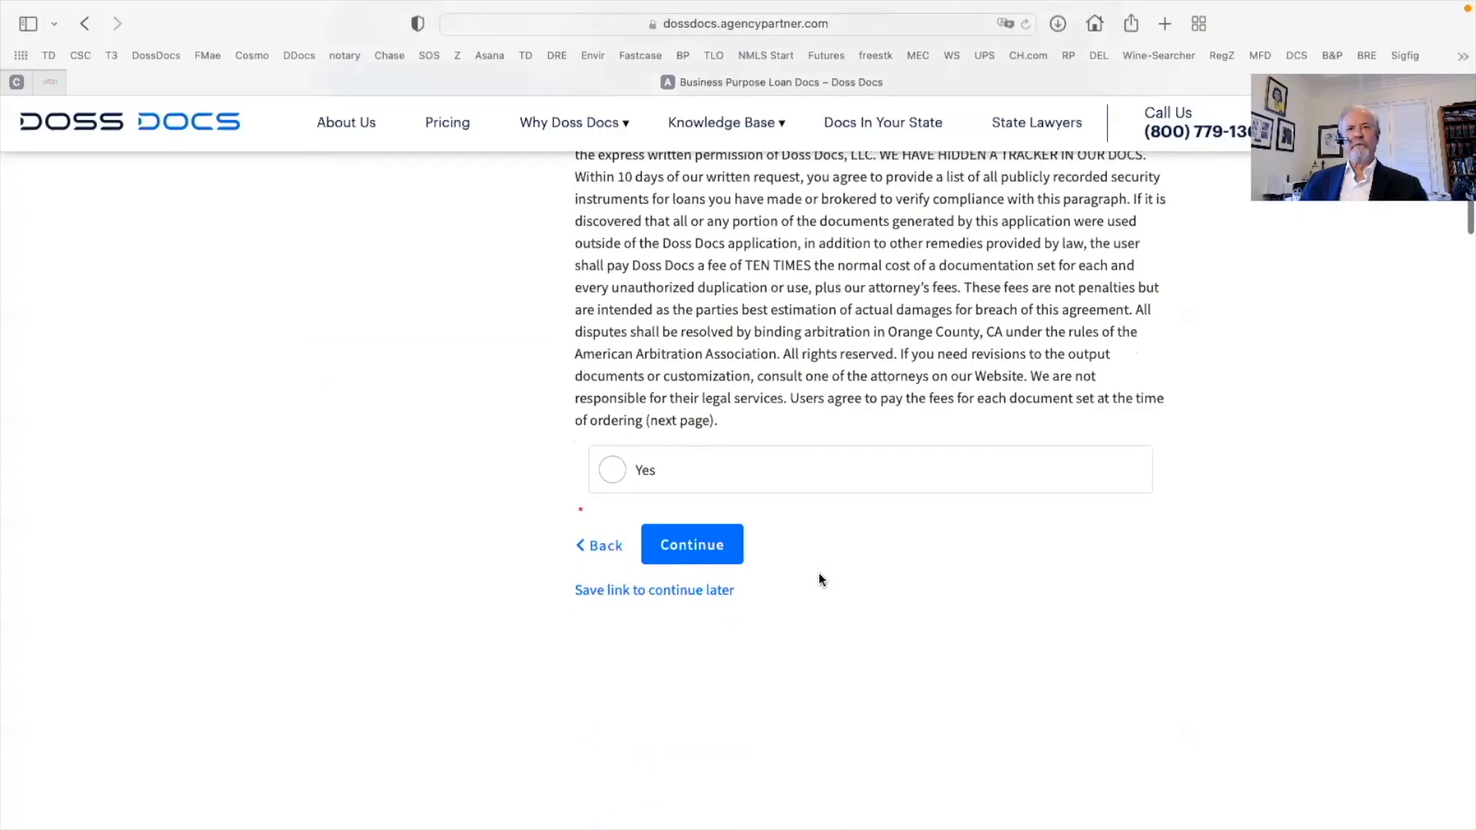
pyautogui.click(613, 471)
pyautogui.click(692, 545)
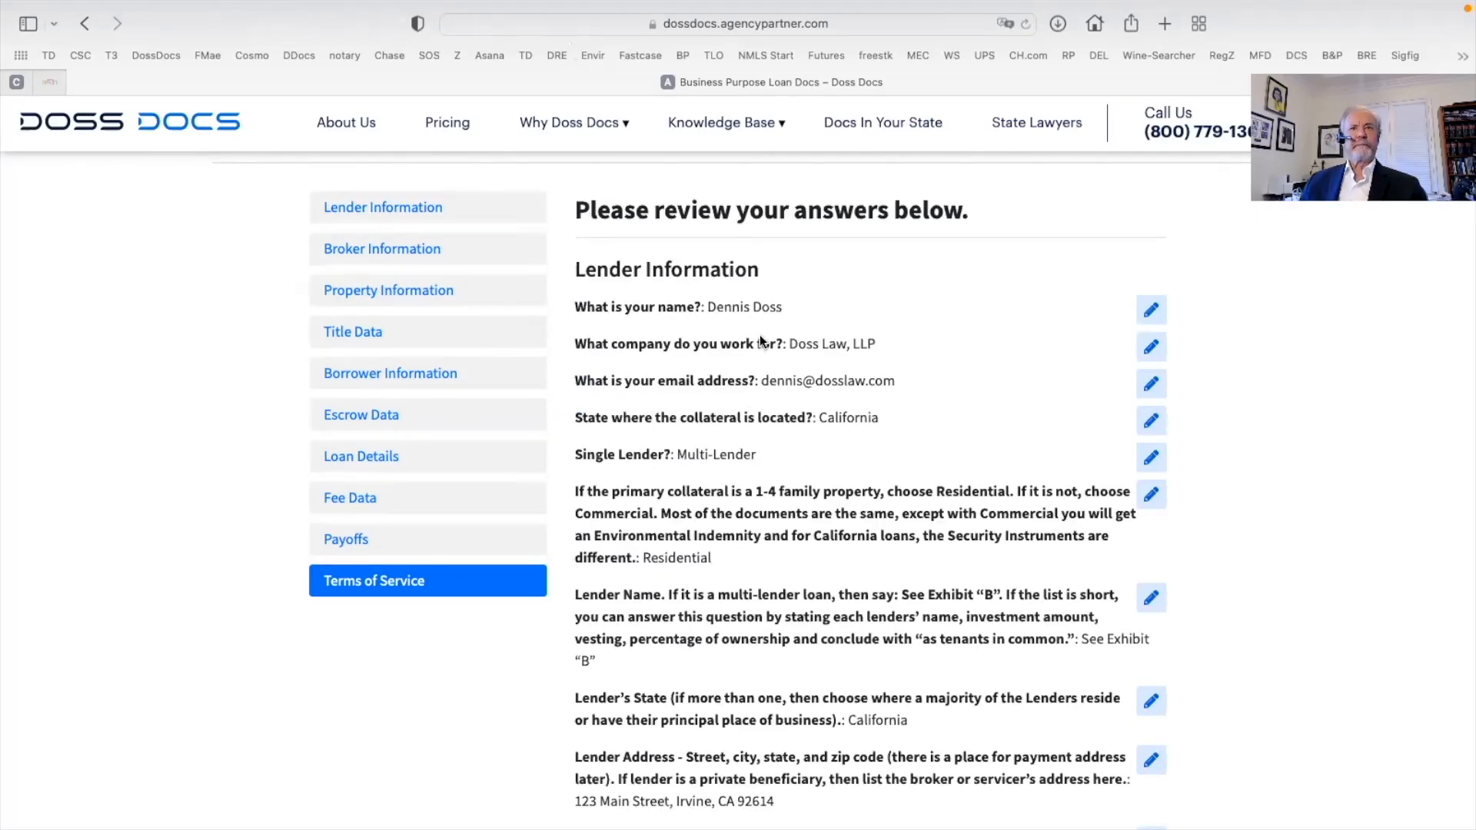
# Reopen the Lender Information answers via the Lender Address pencil, check them, and return to the review
pyautogui.scroll(-2, 859, 377)
pyautogui.scroll(-2, 859, 378)
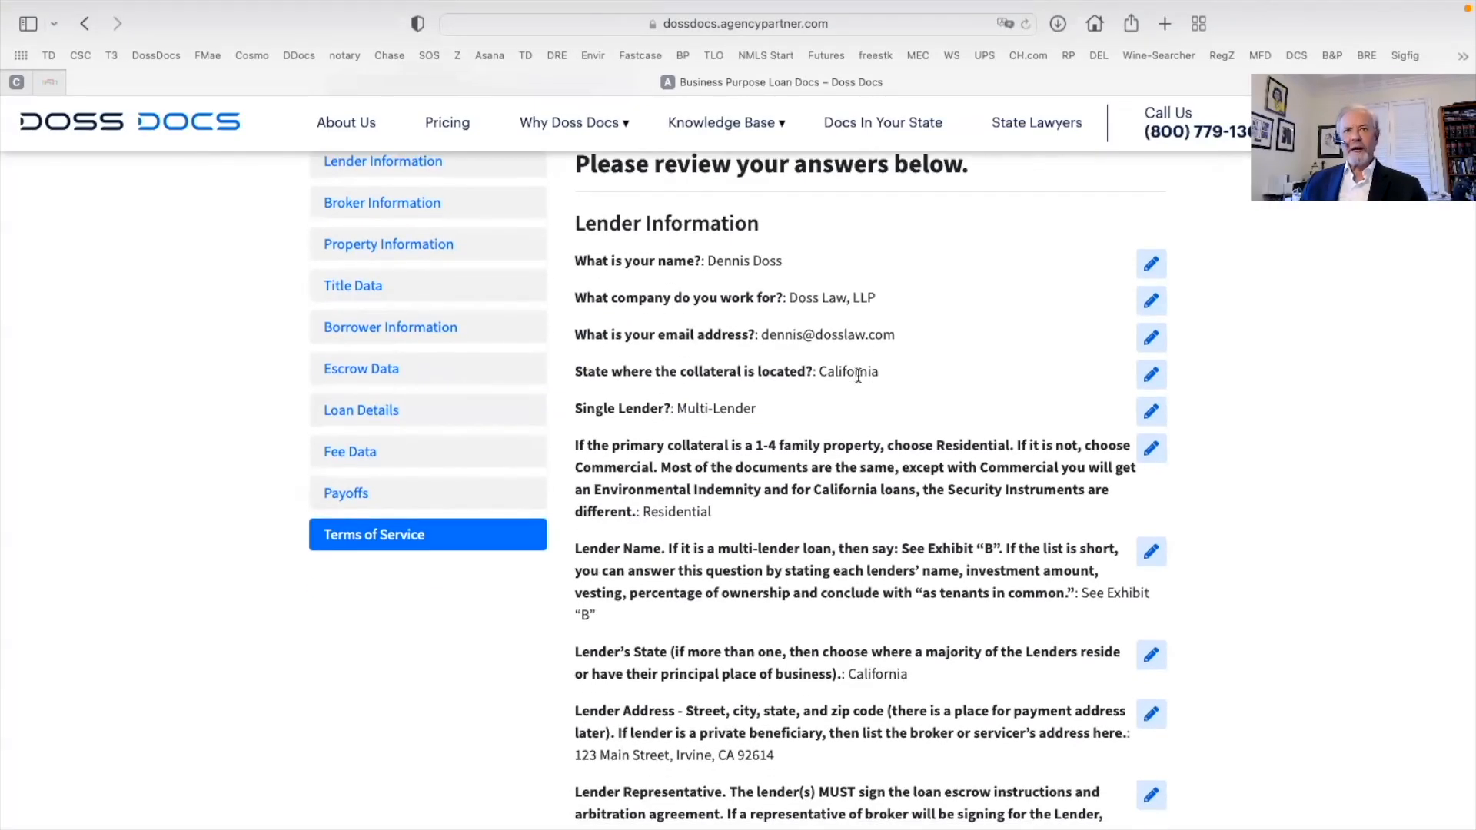
pyautogui.scroll(1, 859, 378)
pyautogui.scroll(-1, 856, 375)
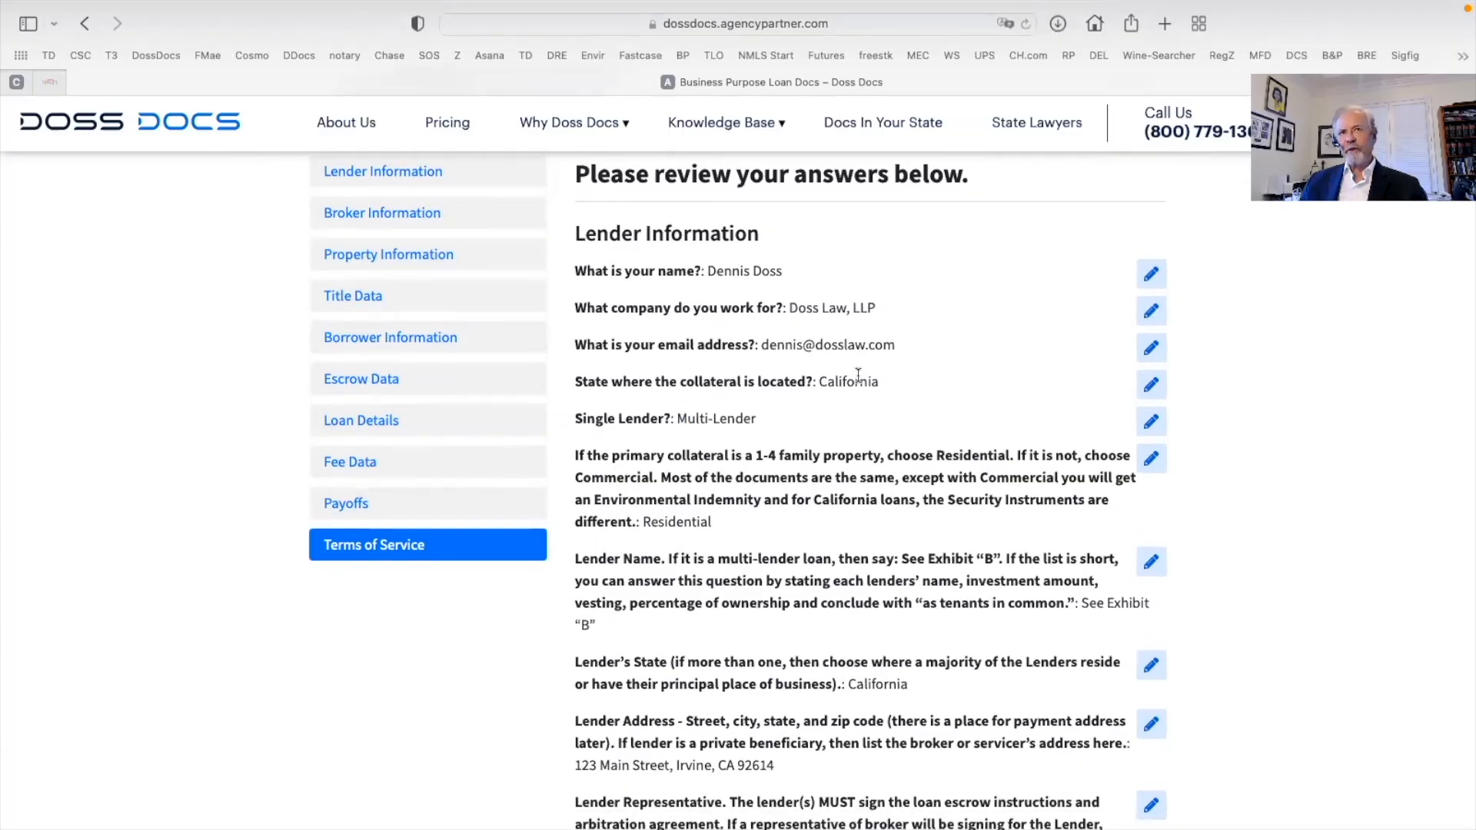
pyautogui.scroll(-5, 856, 376)
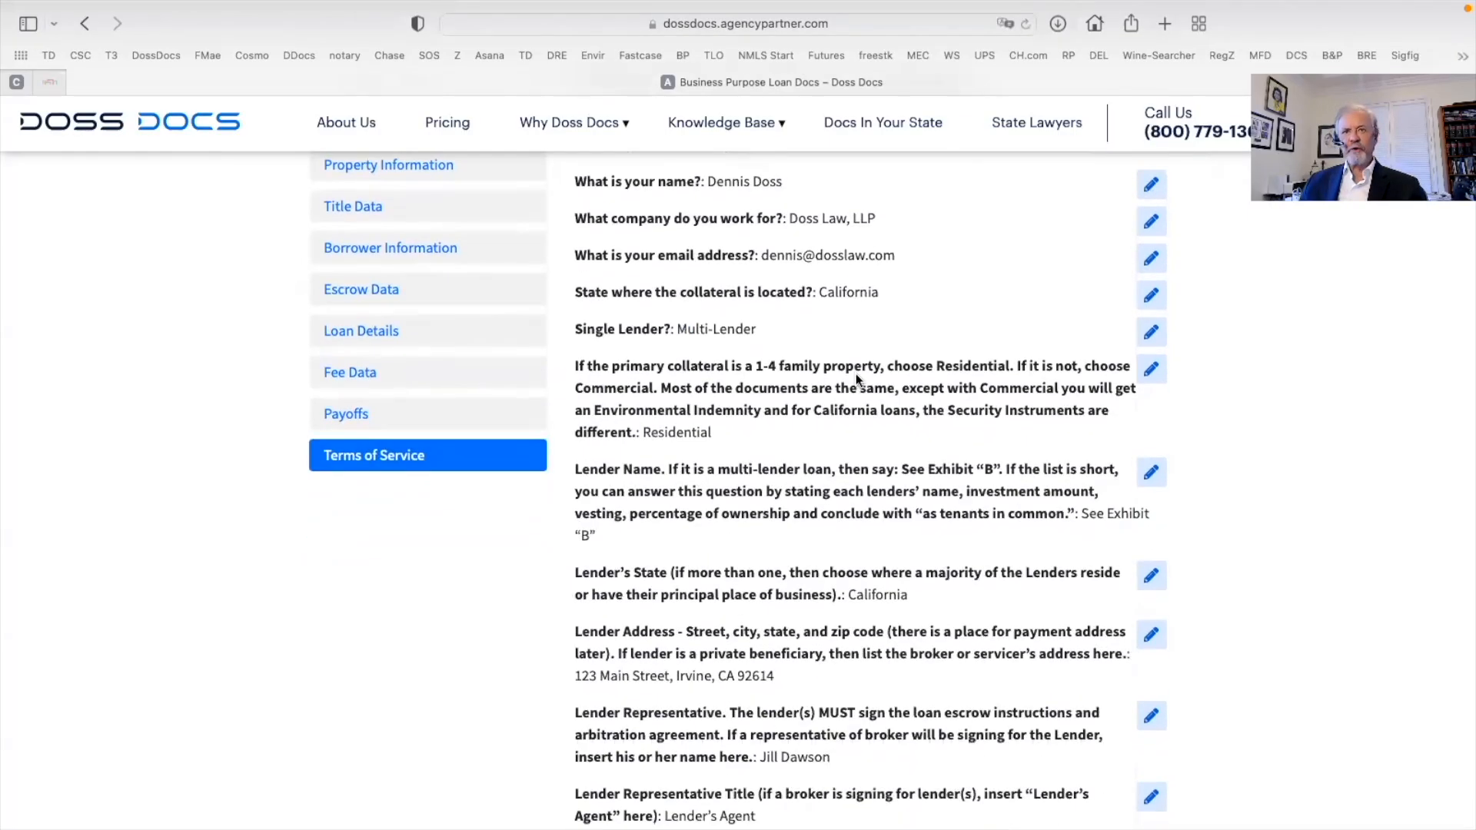
pyautogui.scroll(3, 855, 375)
pyautogui.scroll(-2, 856, 375)
pyautogui.scroll(-8, 855, 376)
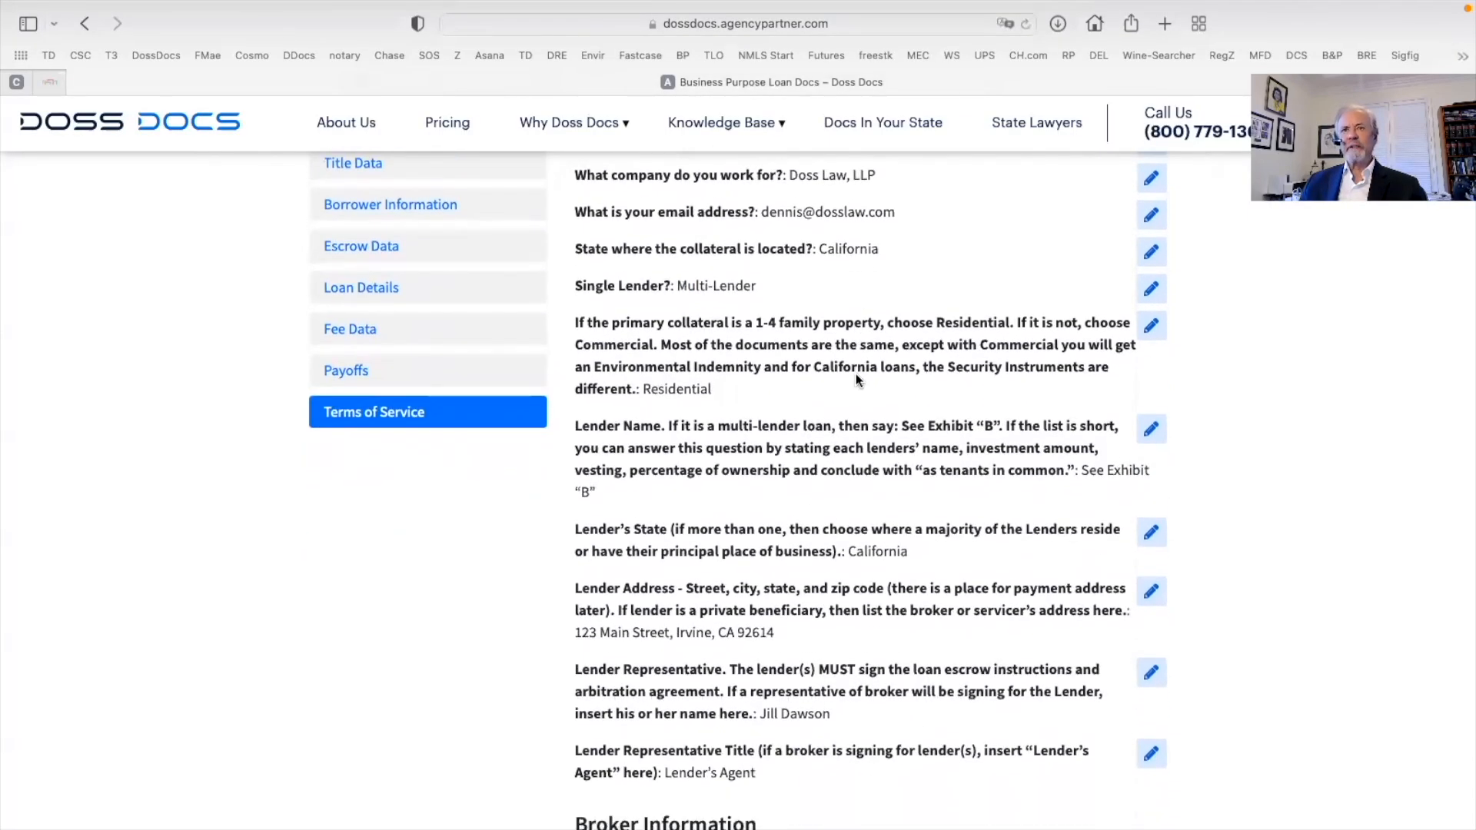
pyautogui.scroll(-2, 856, 375)
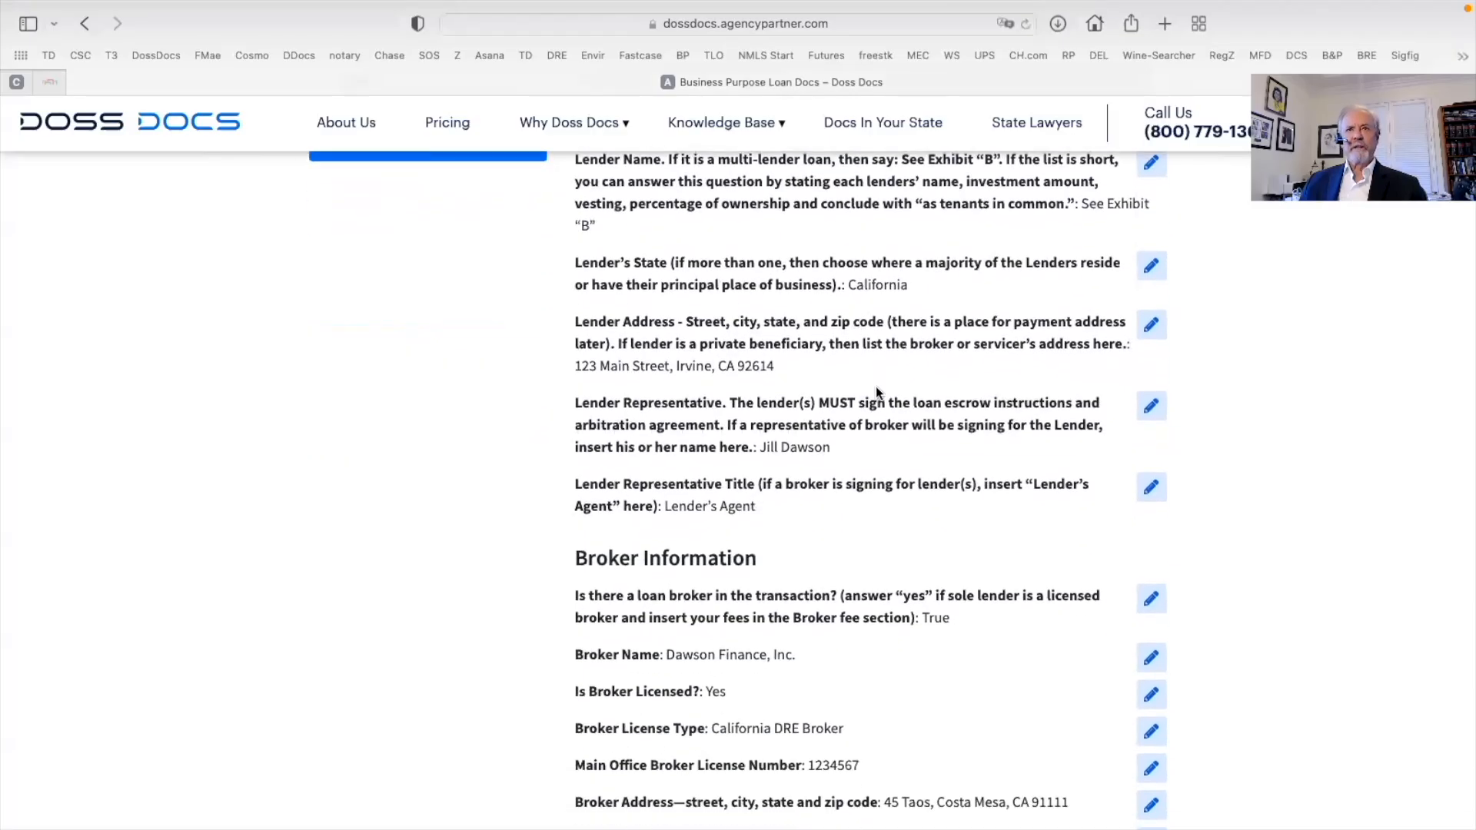
pyautogui.click(1150, 329)
pyautogui.scroll(-5, 743, 482)
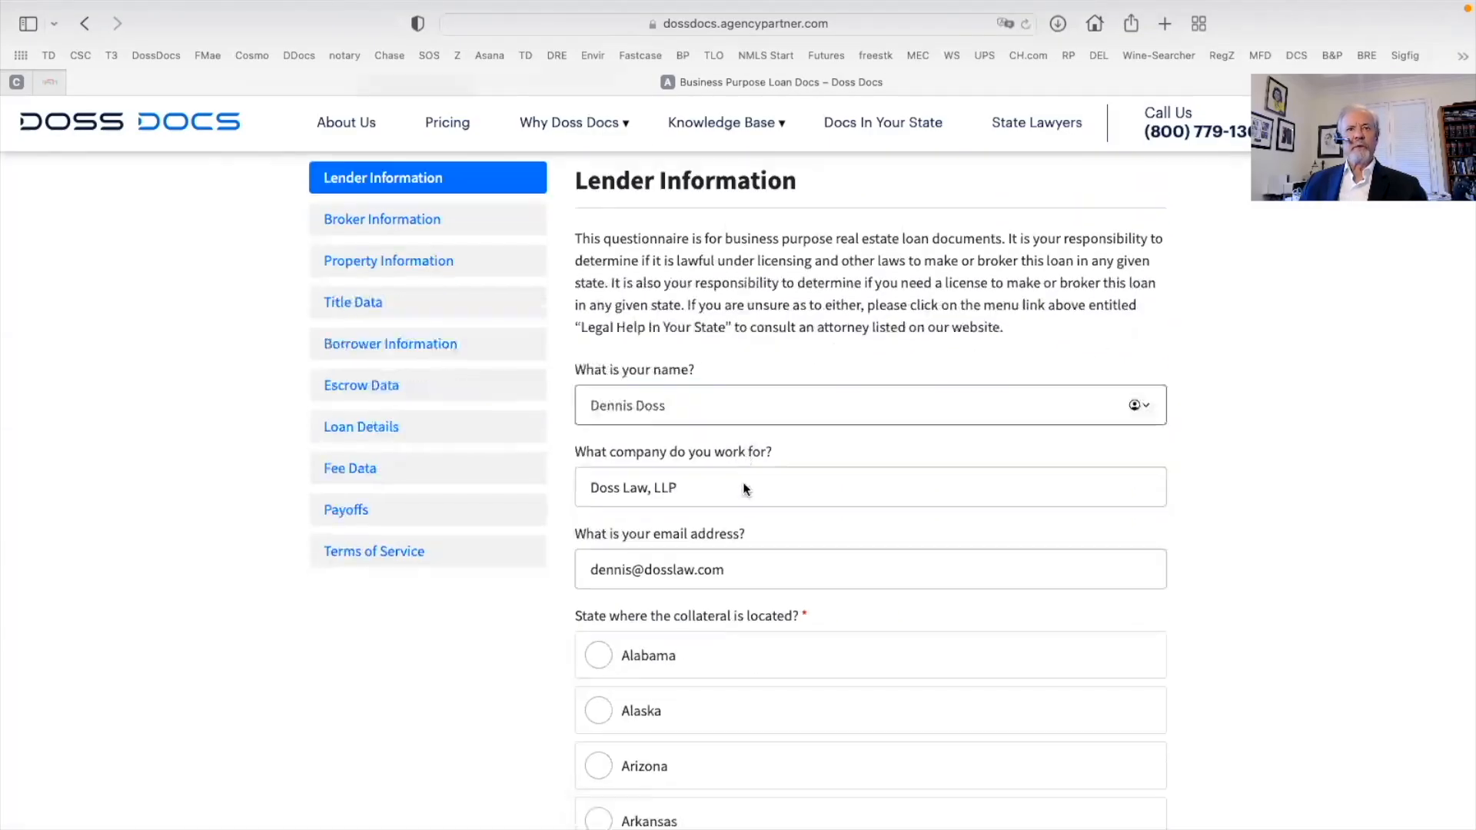
pyautogui.scroll(-20, 1105, 510)
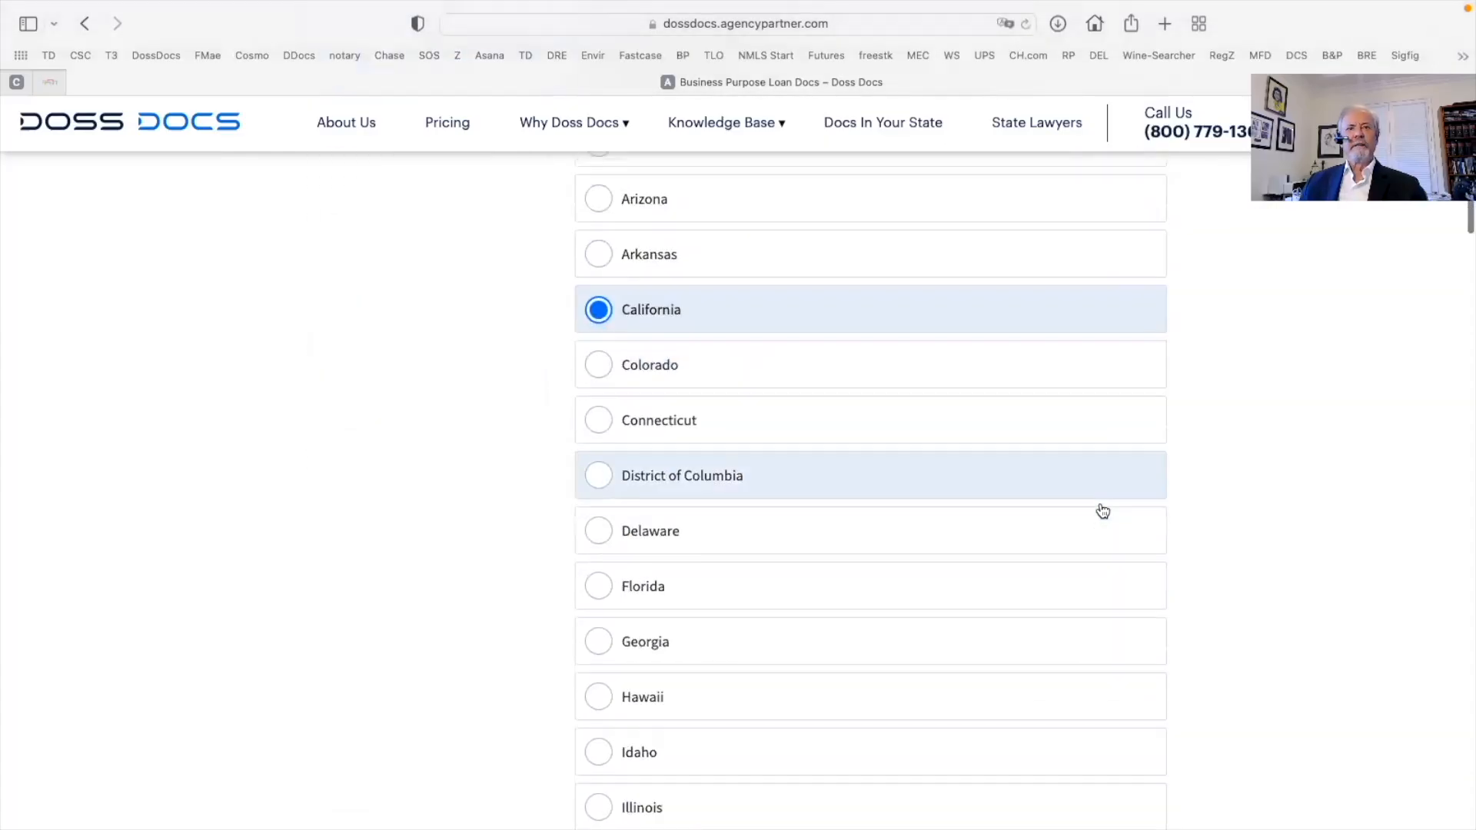
pyautogui.scroll(-20, 1103, 509)
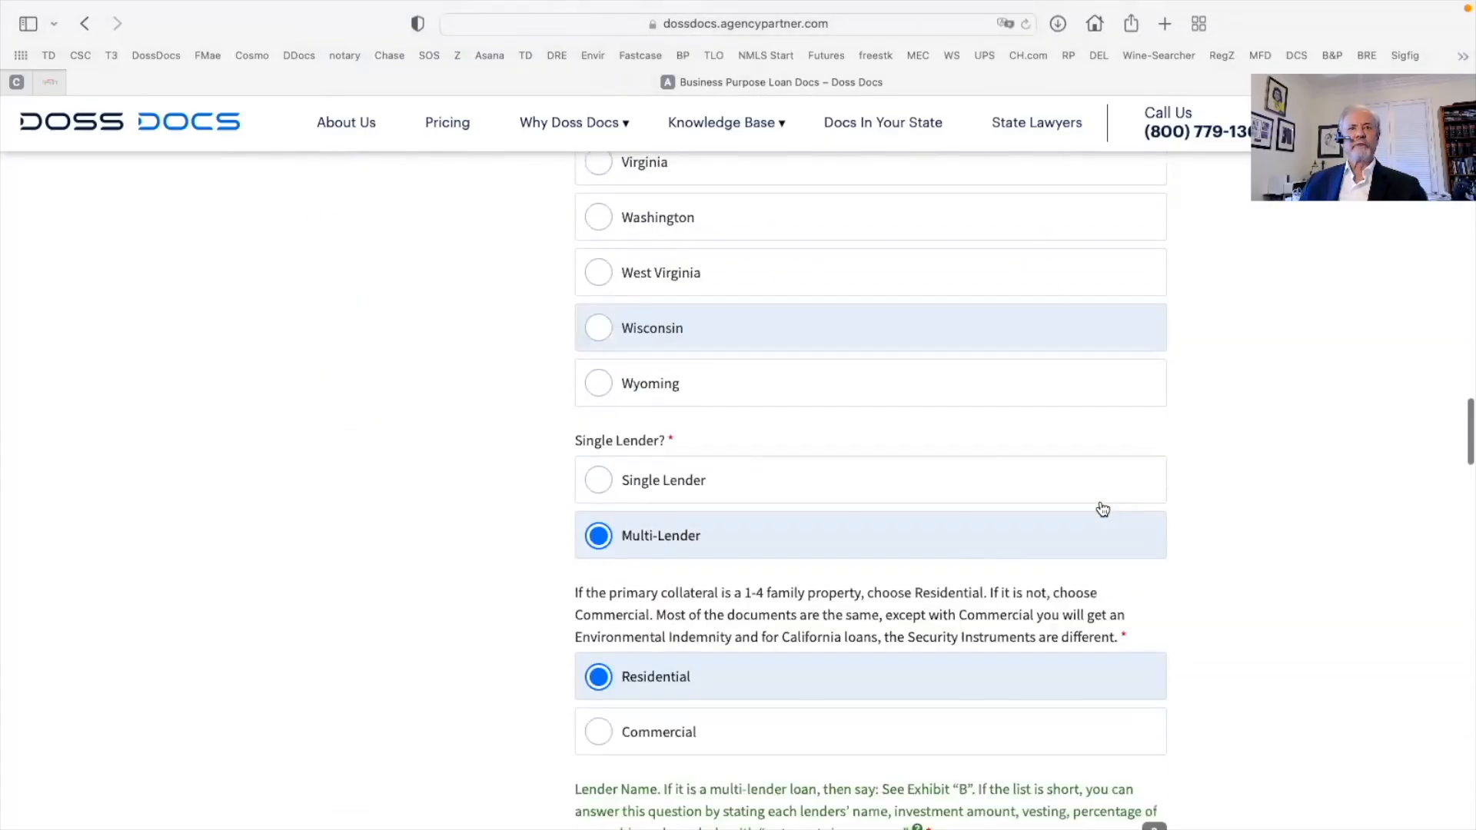
pyautogui.scroll(-20, 1103, 509)
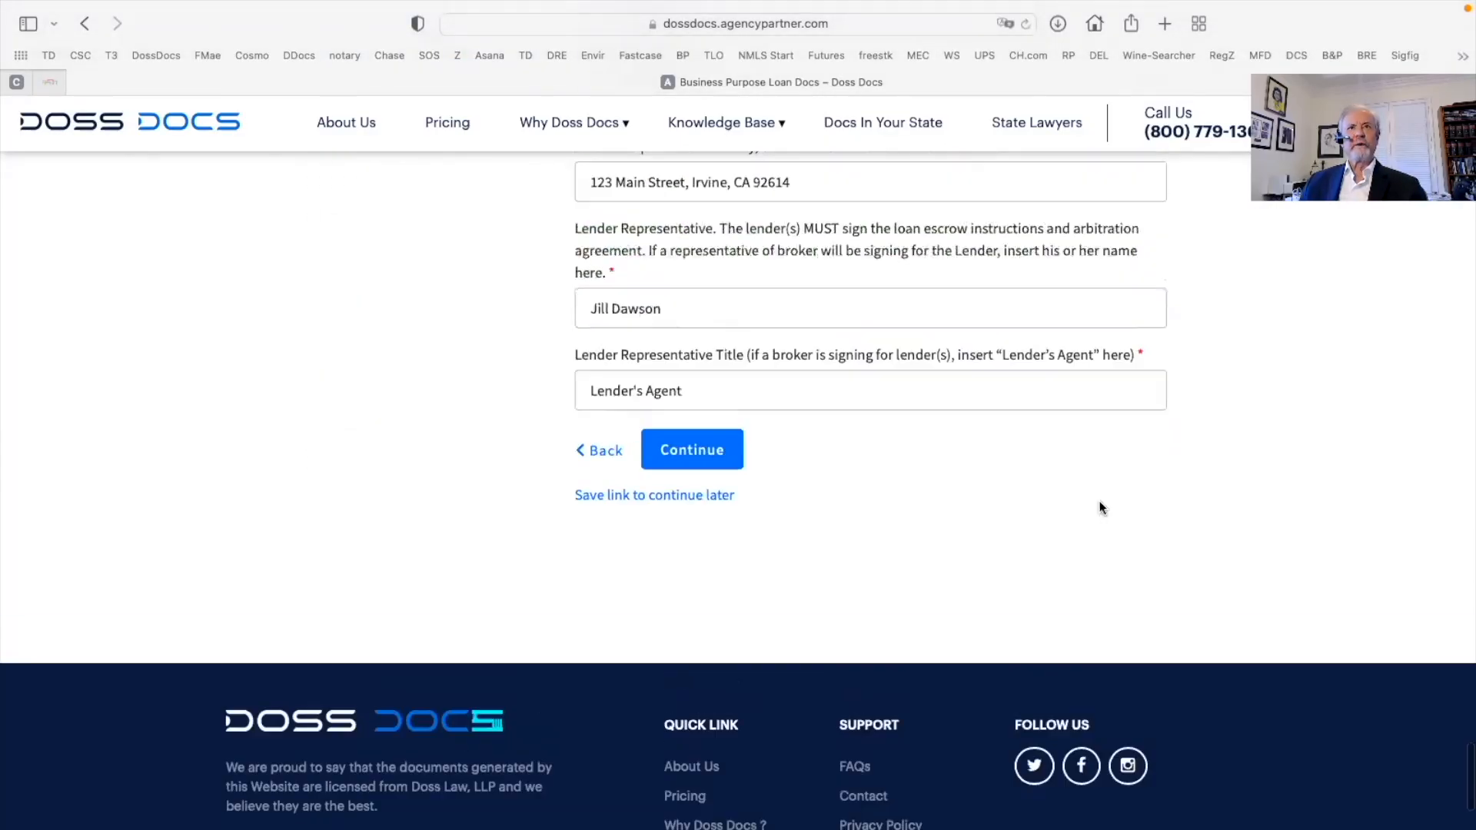
pyautogui.scroll(3, 1103, 503)
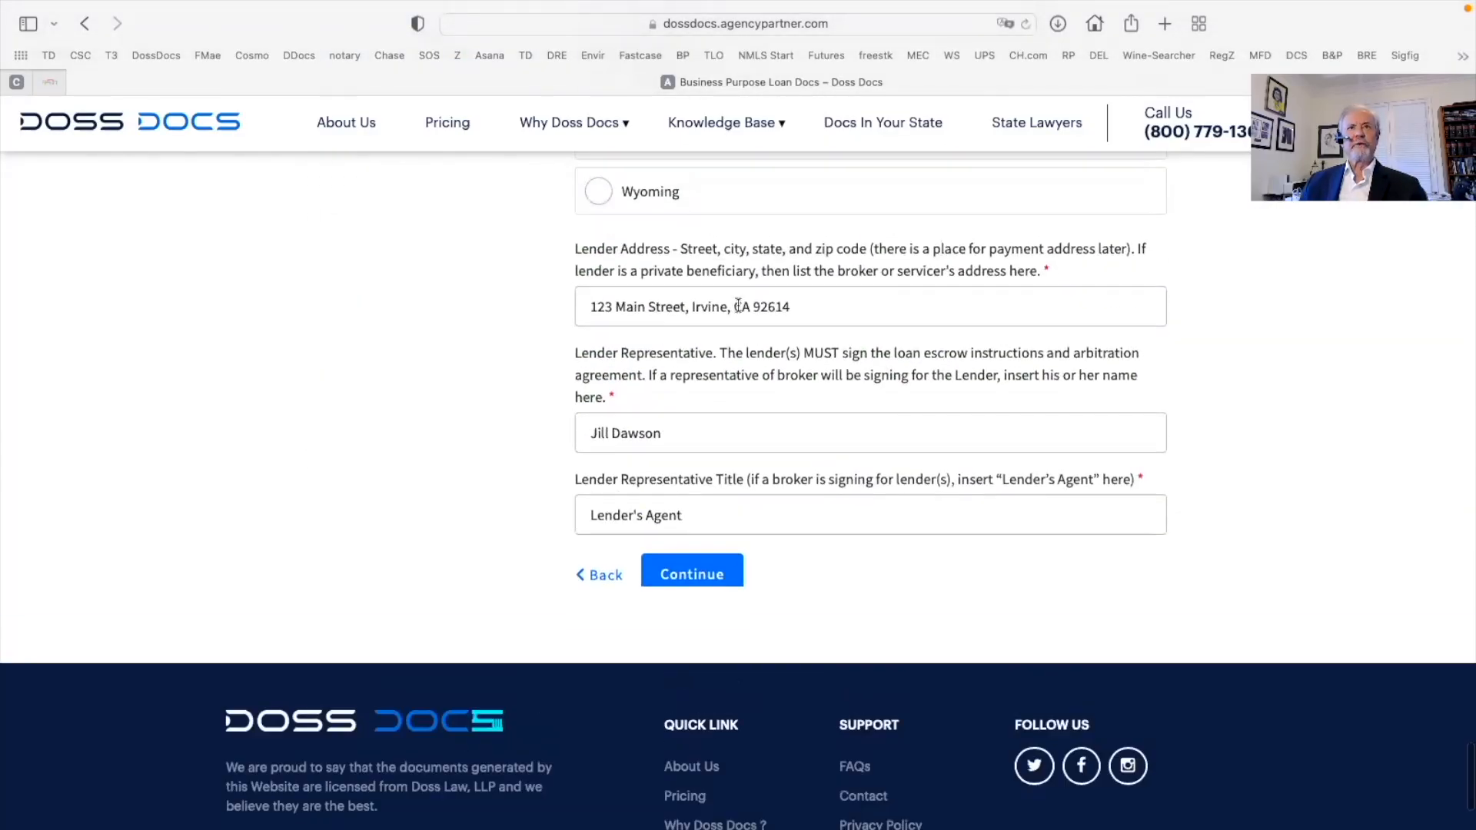
pyautogui.click(694, 583)
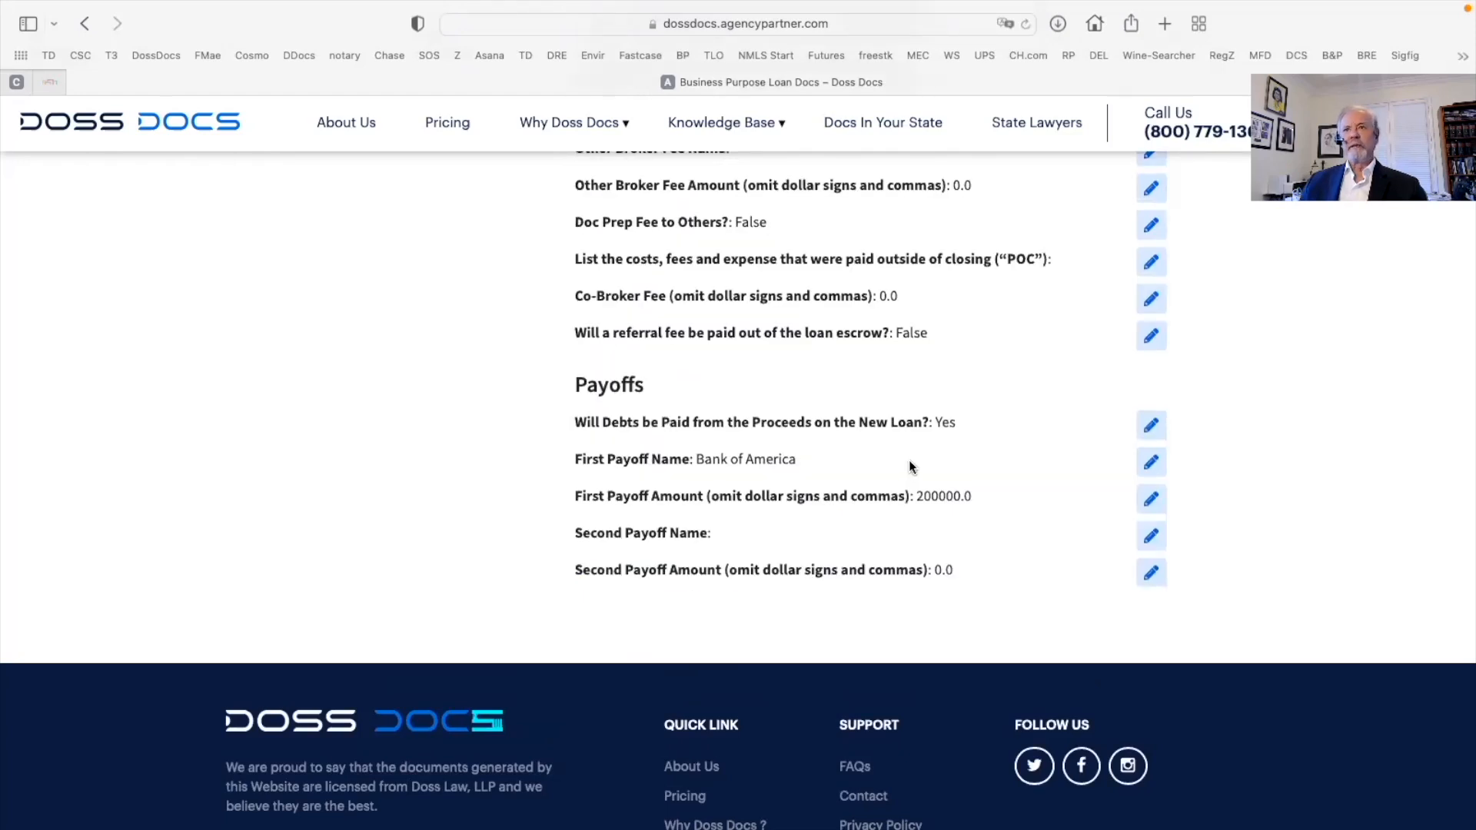
# Scroll the review summary through Fee Data and Payoffs down to the Payment section
pyautogui.scroll(5, 1032, 468)
pyautogui.scroll(10, 1031, 469)
pyautogui.scroll(-5, 1032, 469)
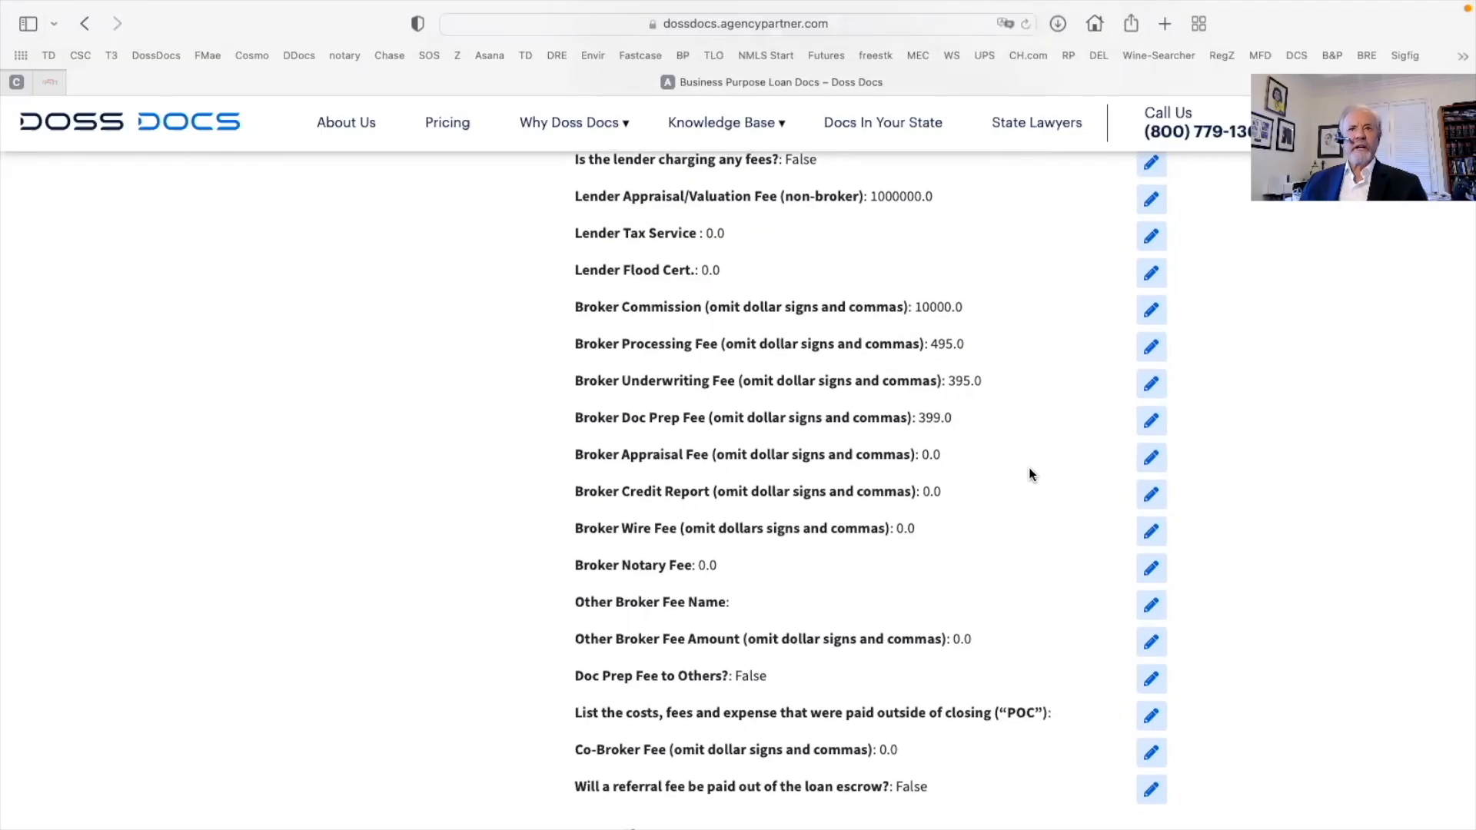
pyautogui.scroll(5, 756, 444)
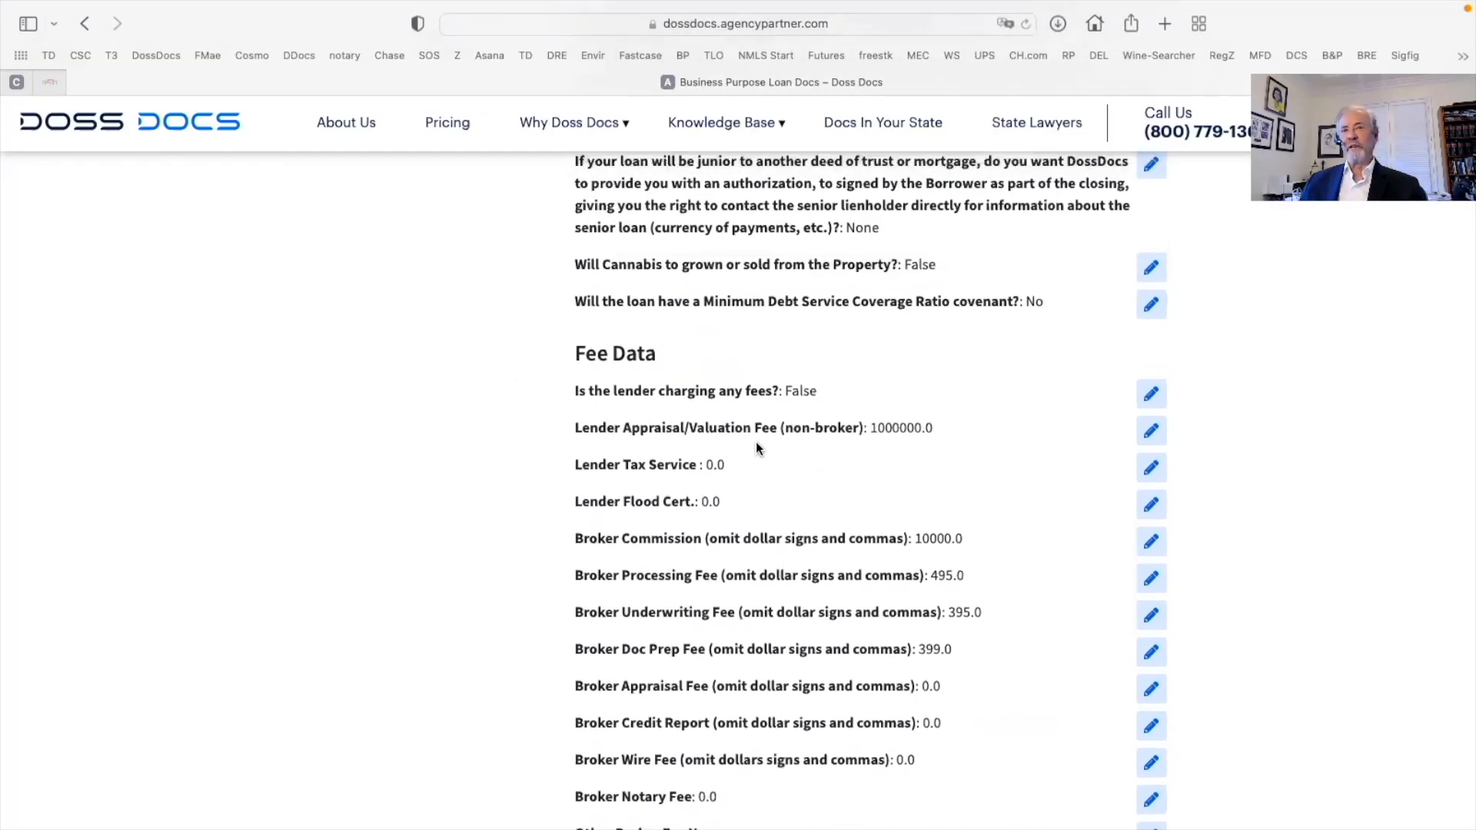
pyautogui.scroll(-20, 756, 446)
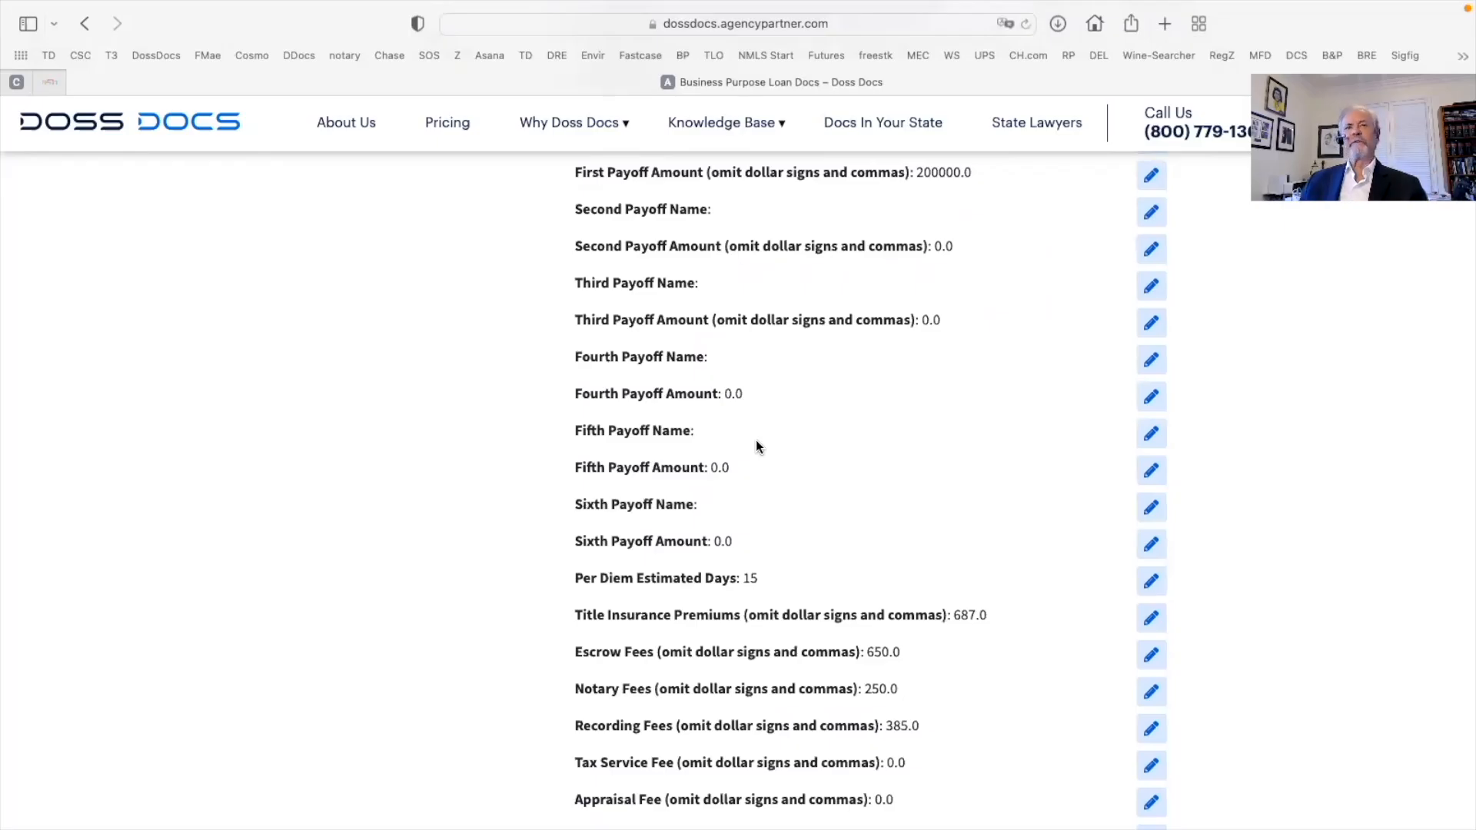
pyautogui.scroll(-15, 756, 444)
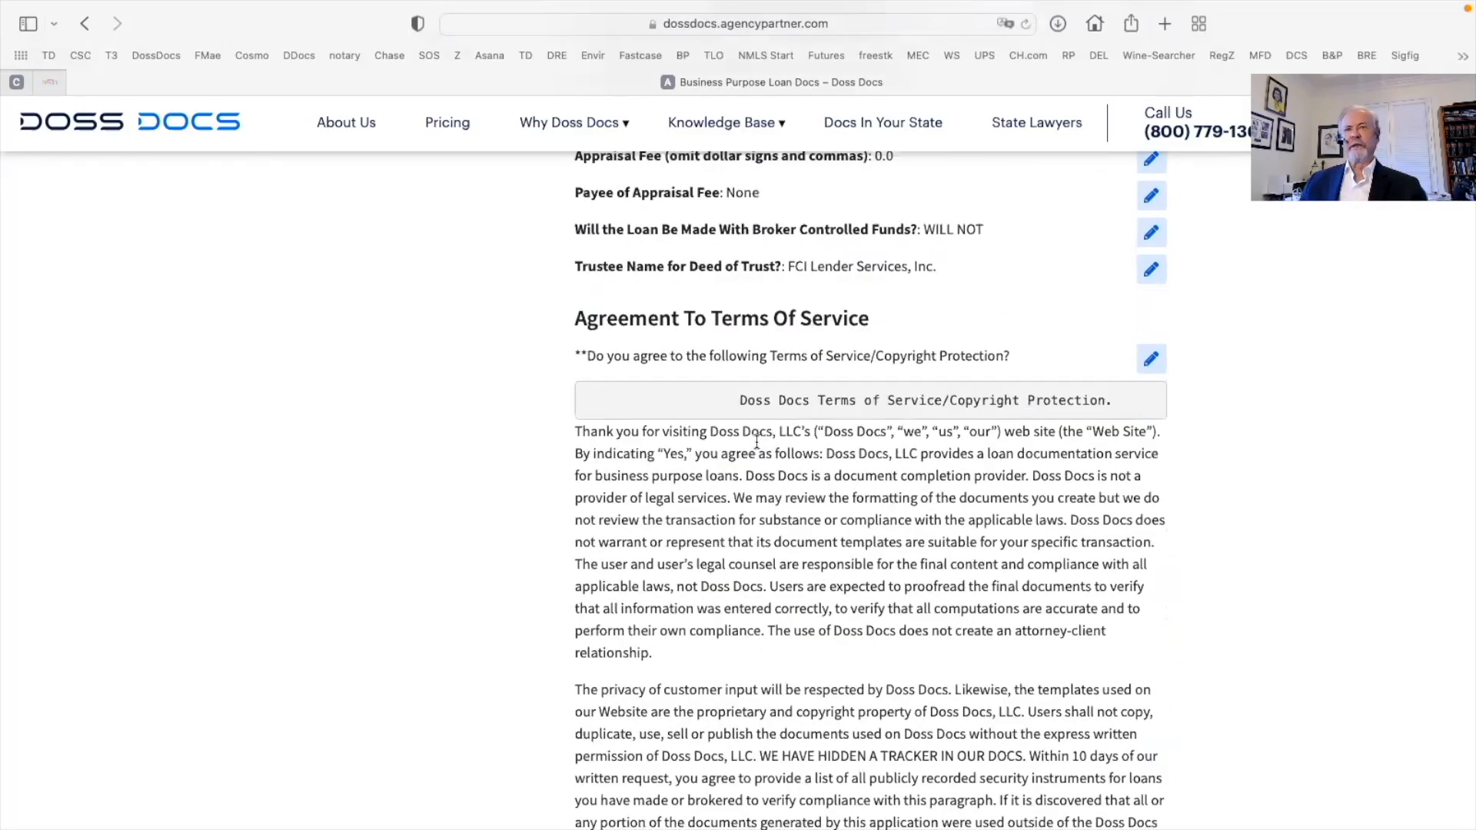
pyautogui.scroll(-2, 756, 442)
pyautogui.scroll(-15, 757, 442)
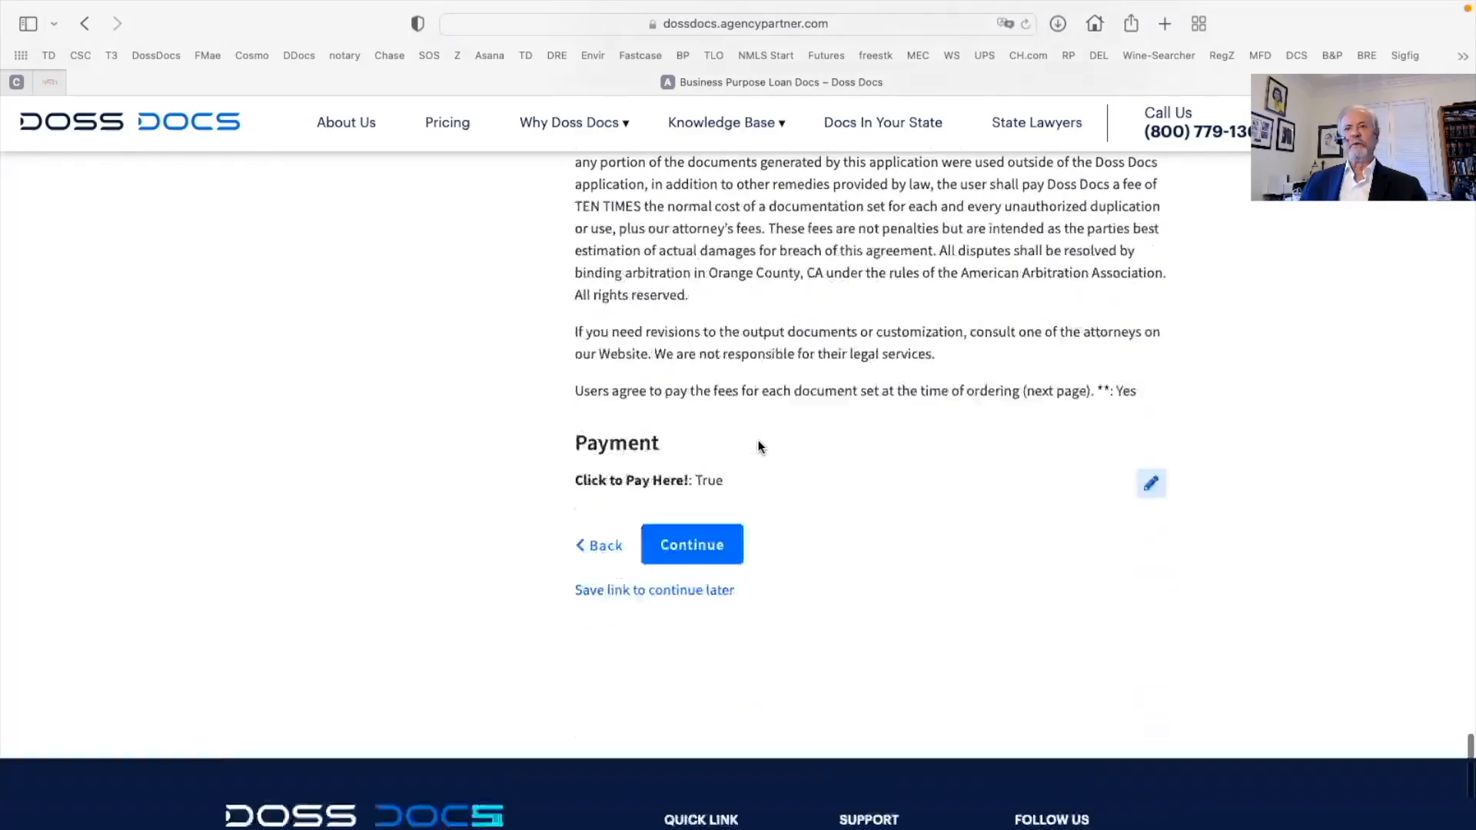
# Submit the answers and open the DossDocs_Business_Purpose_2_3_2022 PDF
pyautogui.click(686, 346)
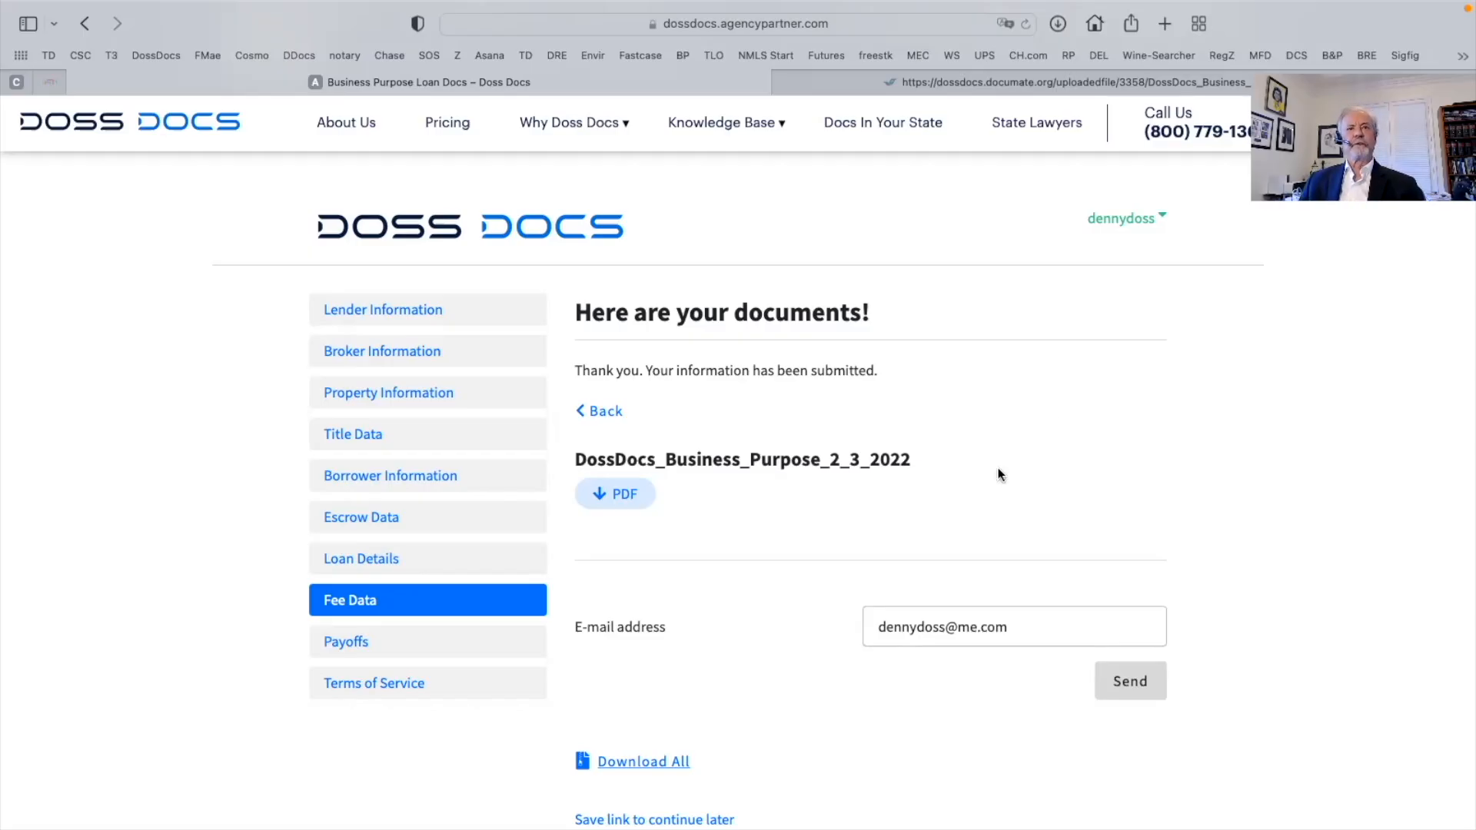
pyautogui.click(620, 494)
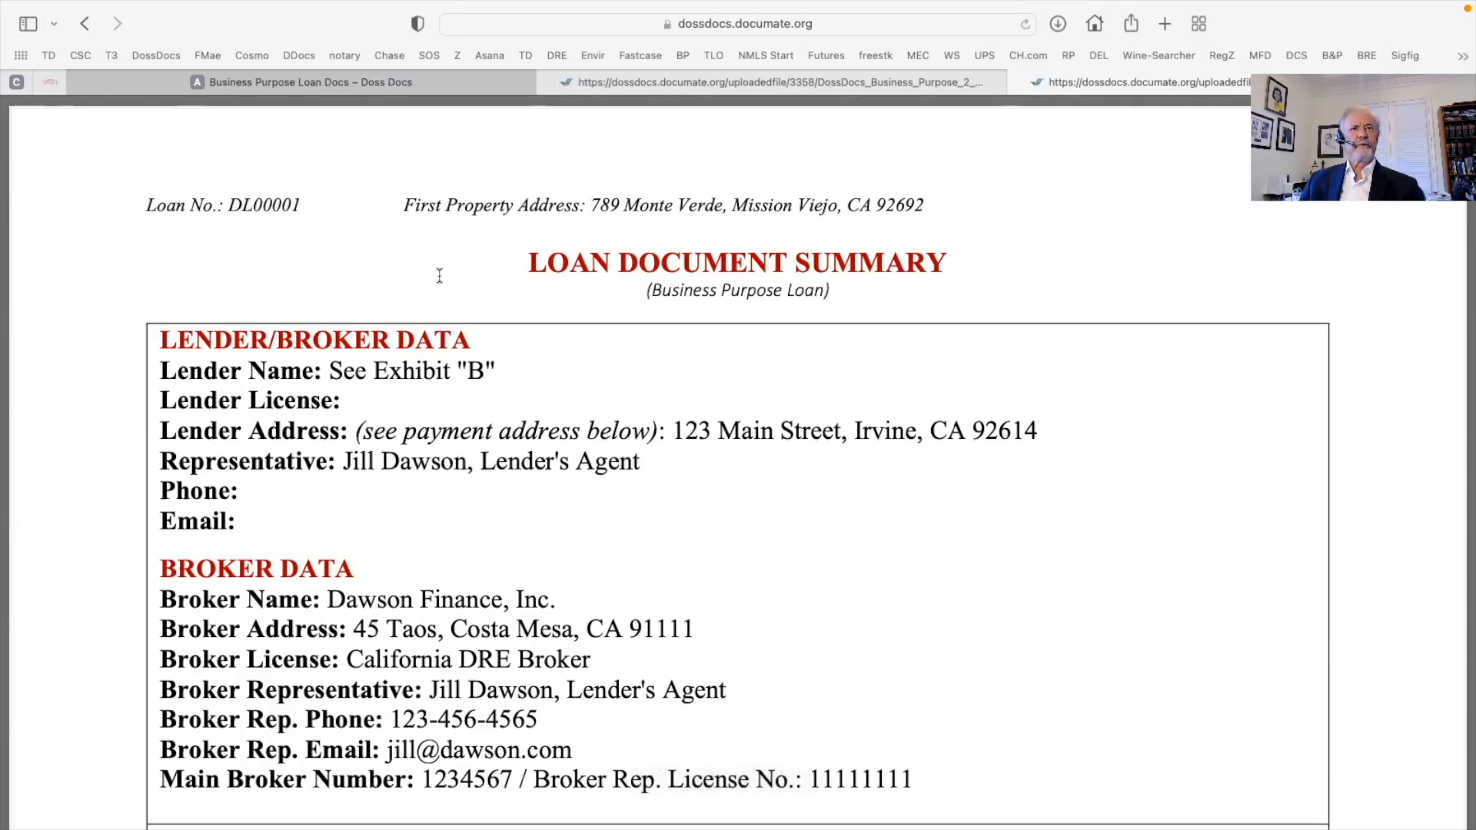
# Select the lender name value 'See Exhibit "B"' and the lender representative's name and title
pyautogui.scroll(-3, 780, 569)
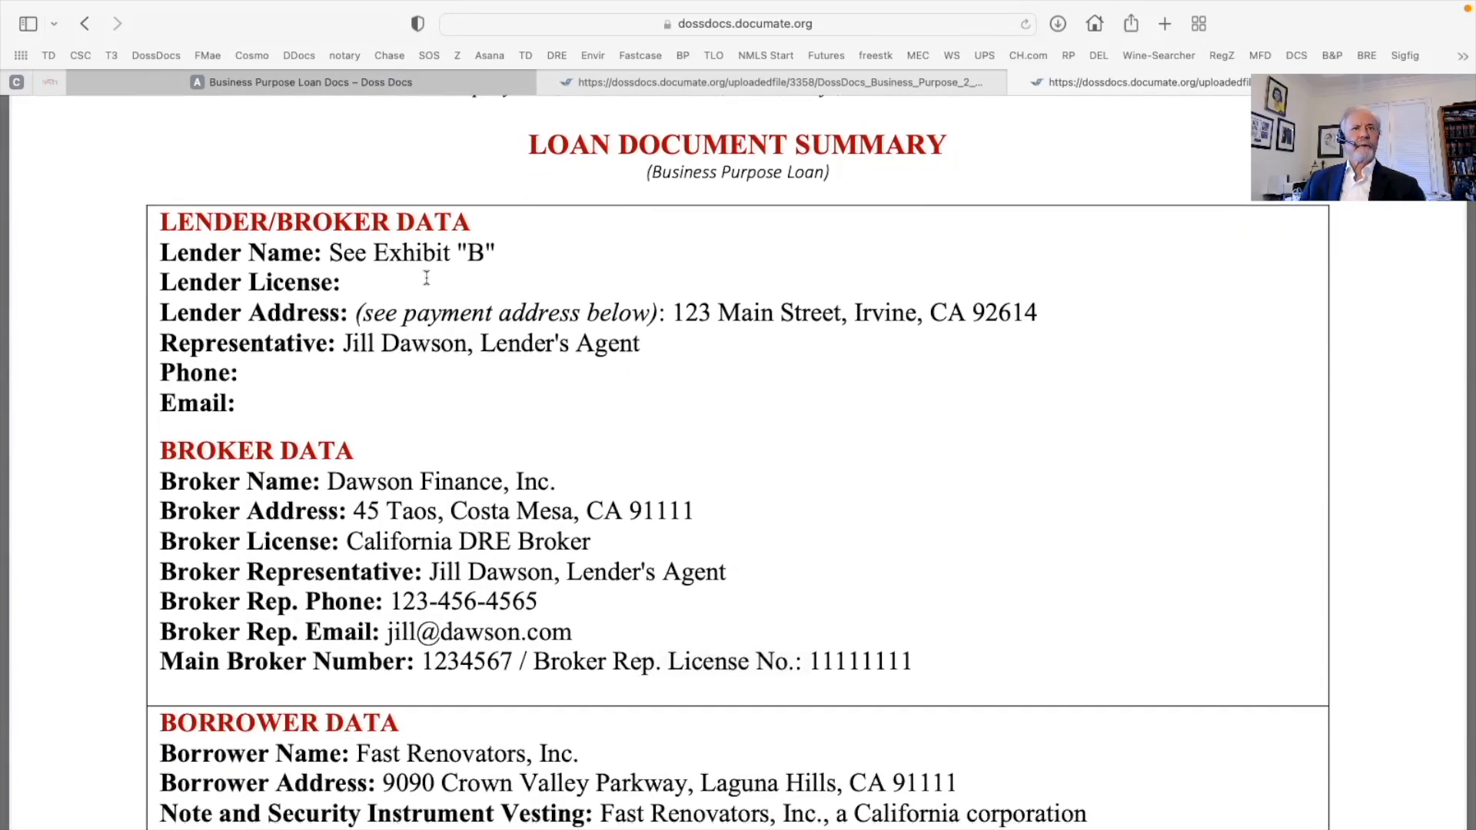
pyautogui.moveTo(328, 253); pyautogui.dragTo(500, 258)
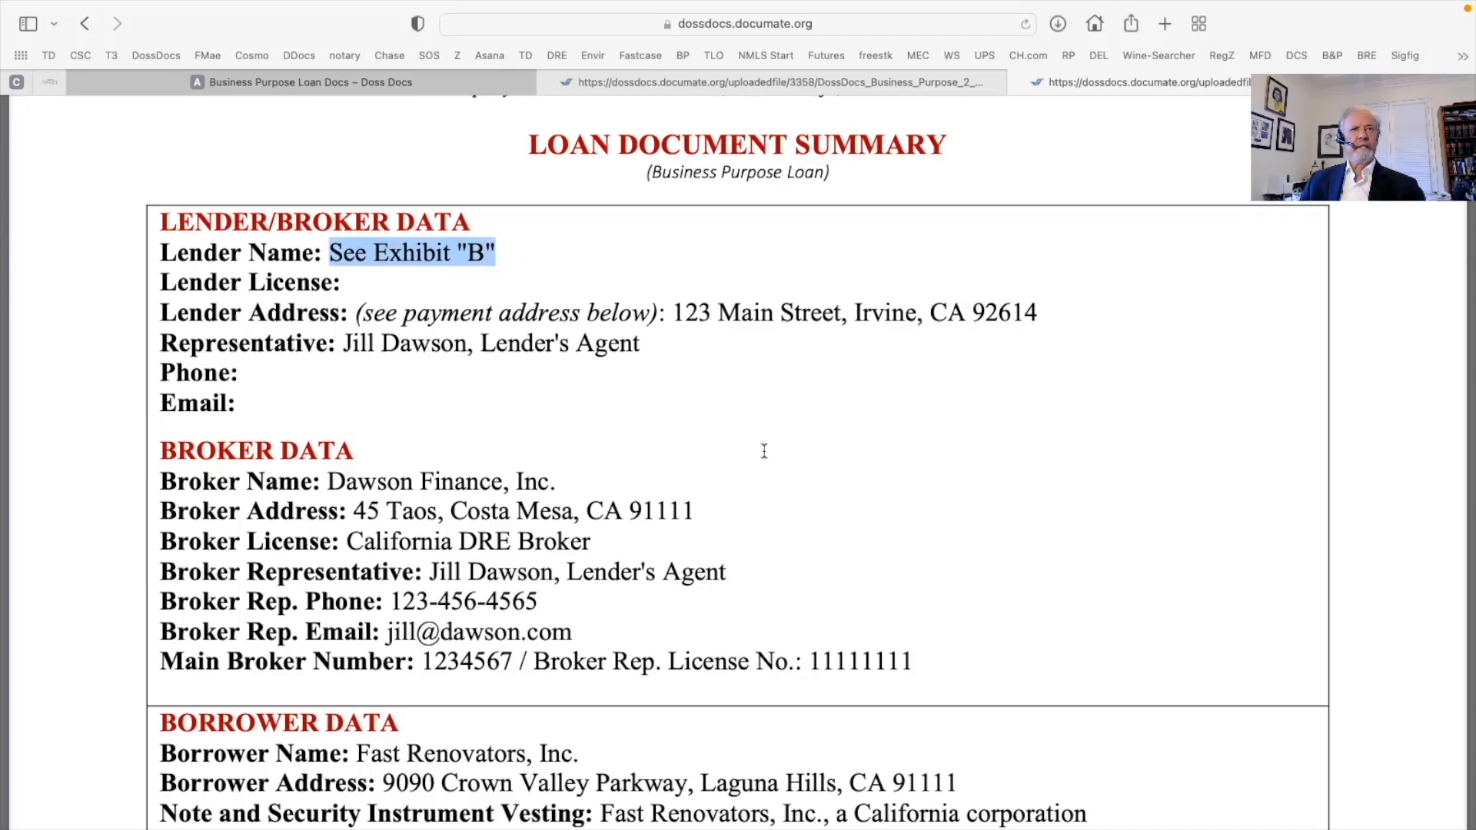
pyautogui.scroll(-3, 766, 451)
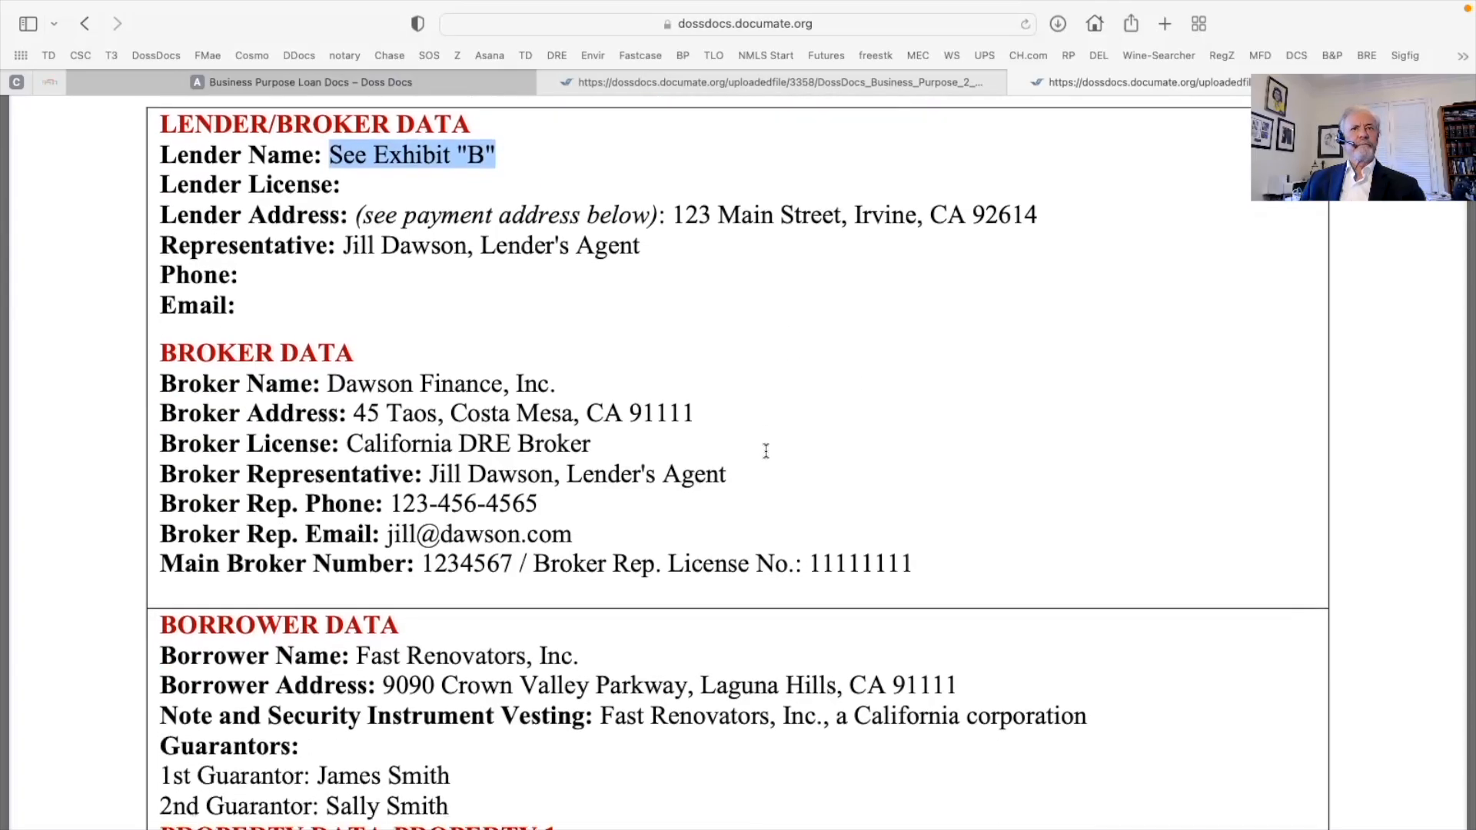
pyautogui.moveTo(343, 247); pyautogui.dragTo(660, 246)
# Scroll past the summary's Fee Data section to the Lender's Funding Instructions page
pyautogui.scroll(-3, 928, 364)
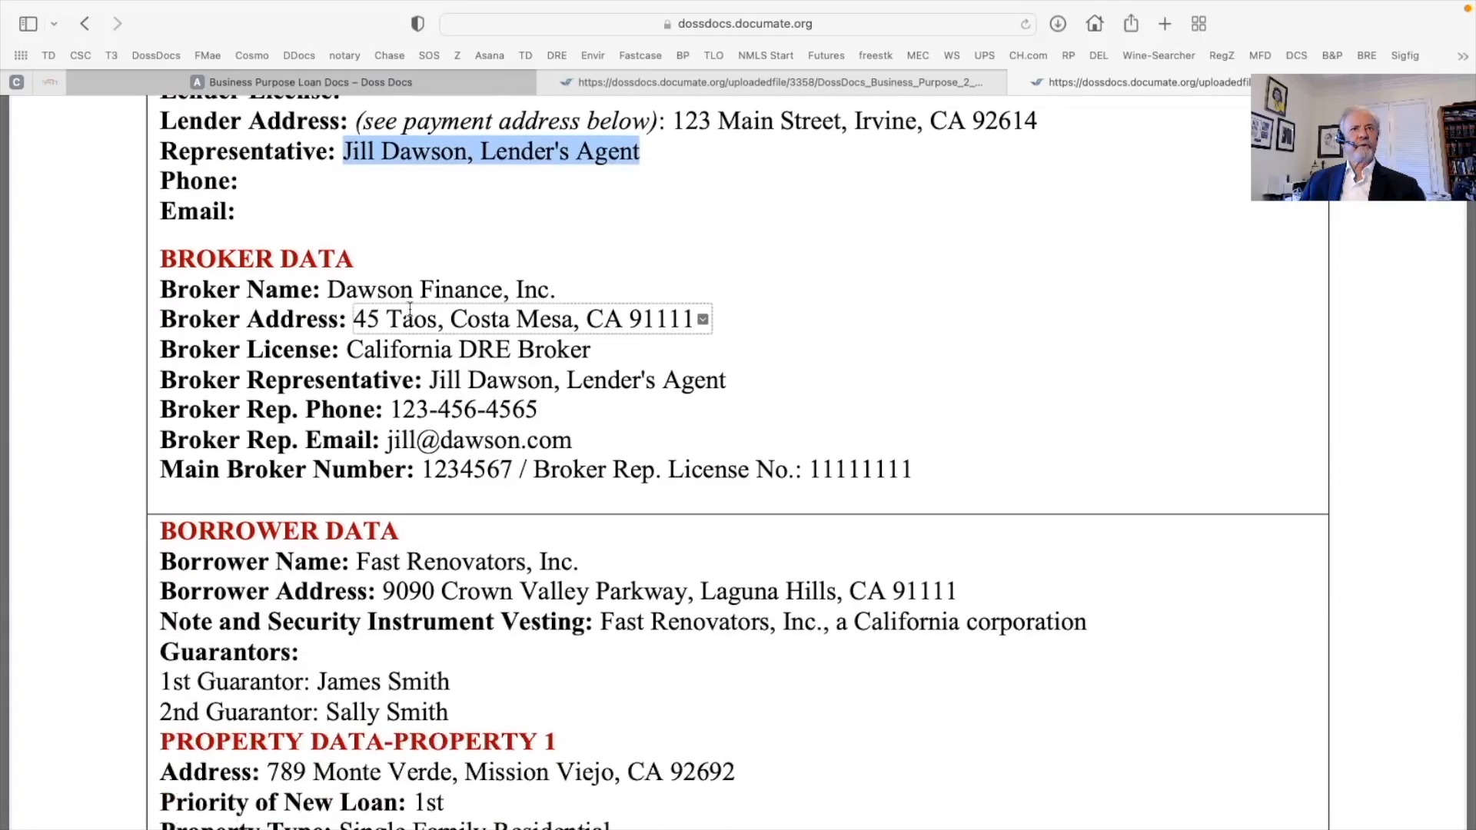
pyautogui.scroll(-1, 1026, 409)
pyautogui.scroll(-8, 861, 399)
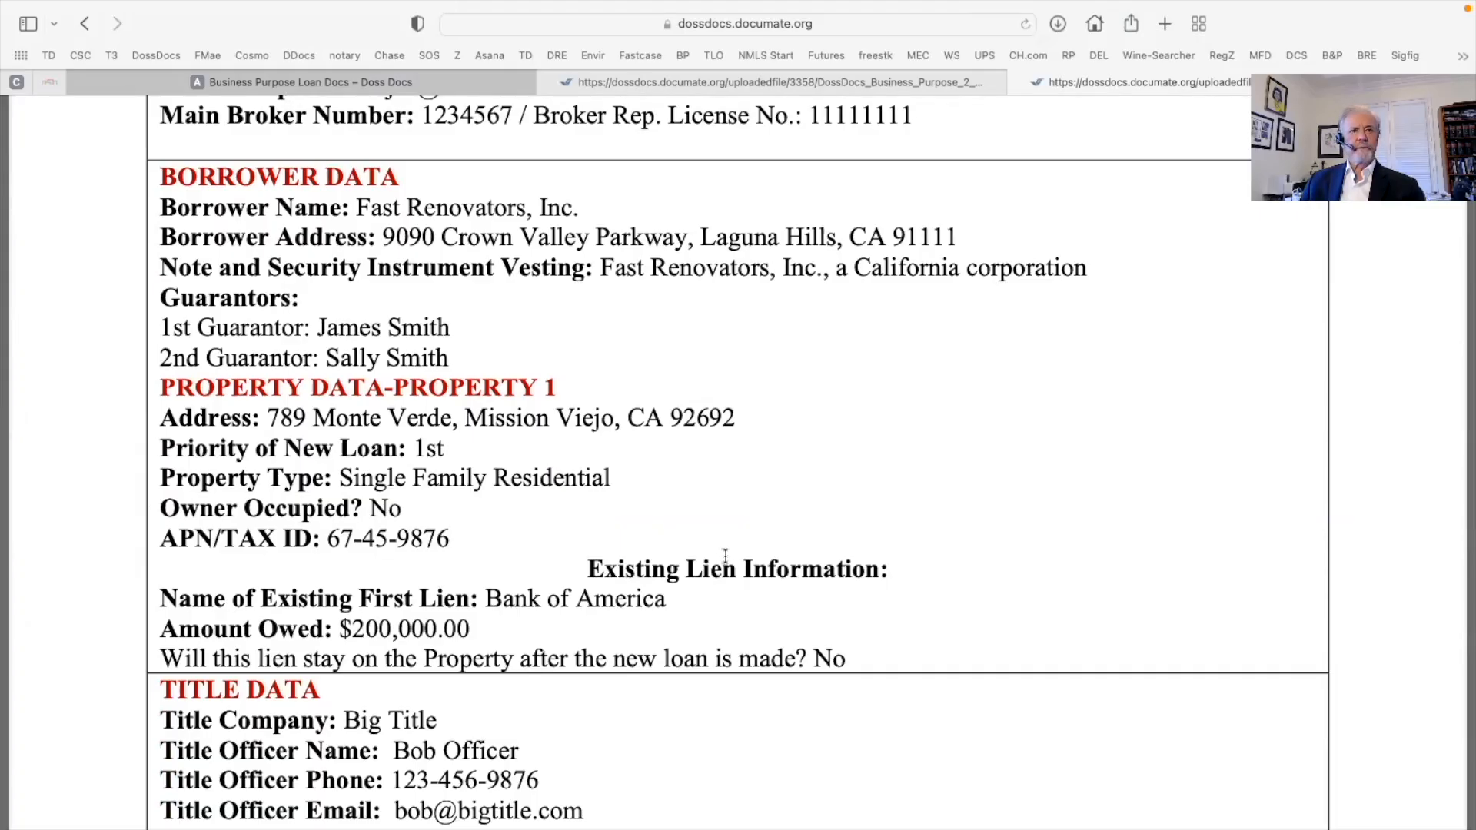
pyautogui.scroll(-3, 725, 556)
pyautogui.scroll(-7, 542, 493)
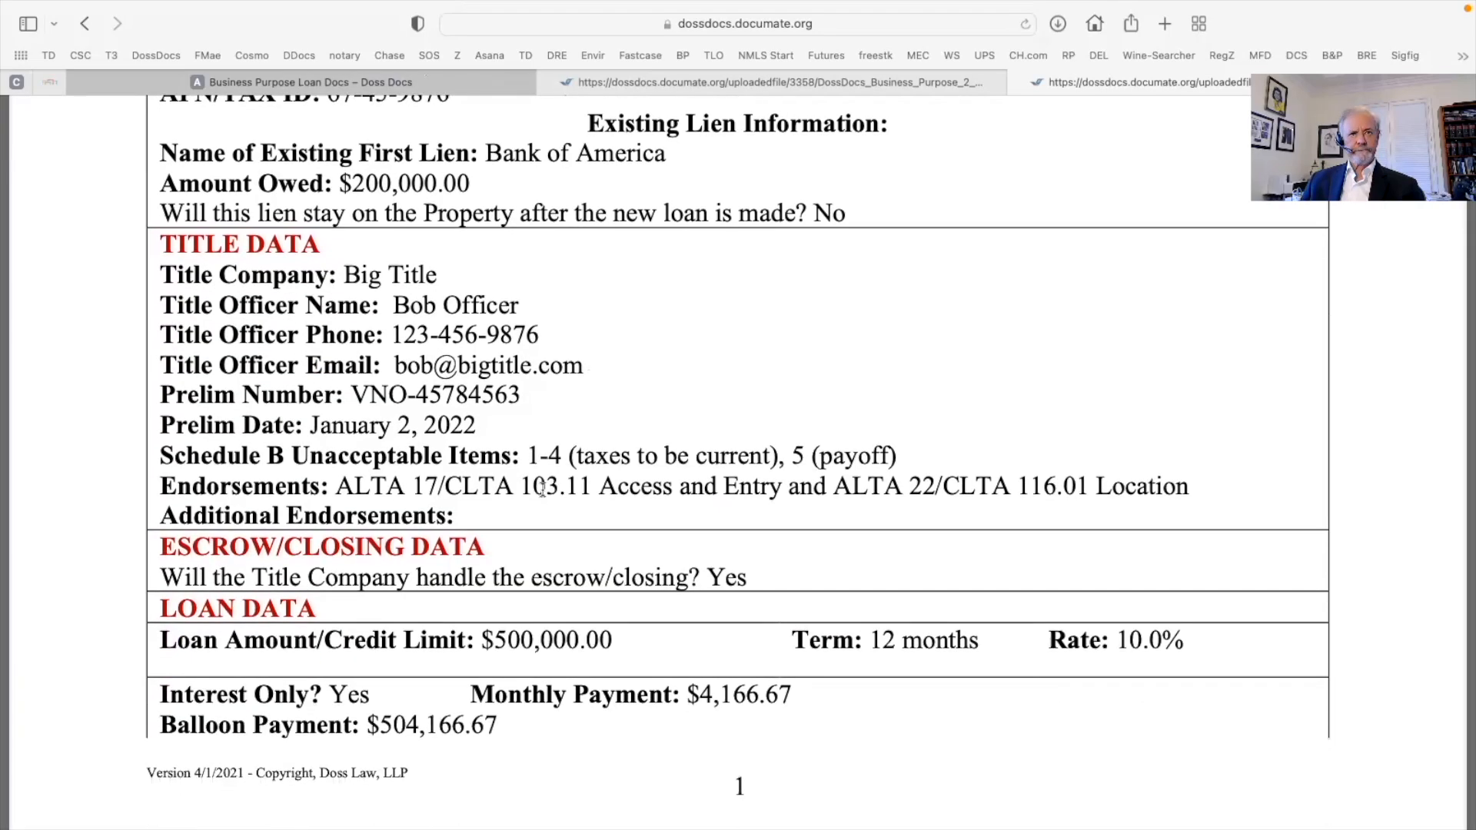
pyautogui.scroll(-1, 542, 489)
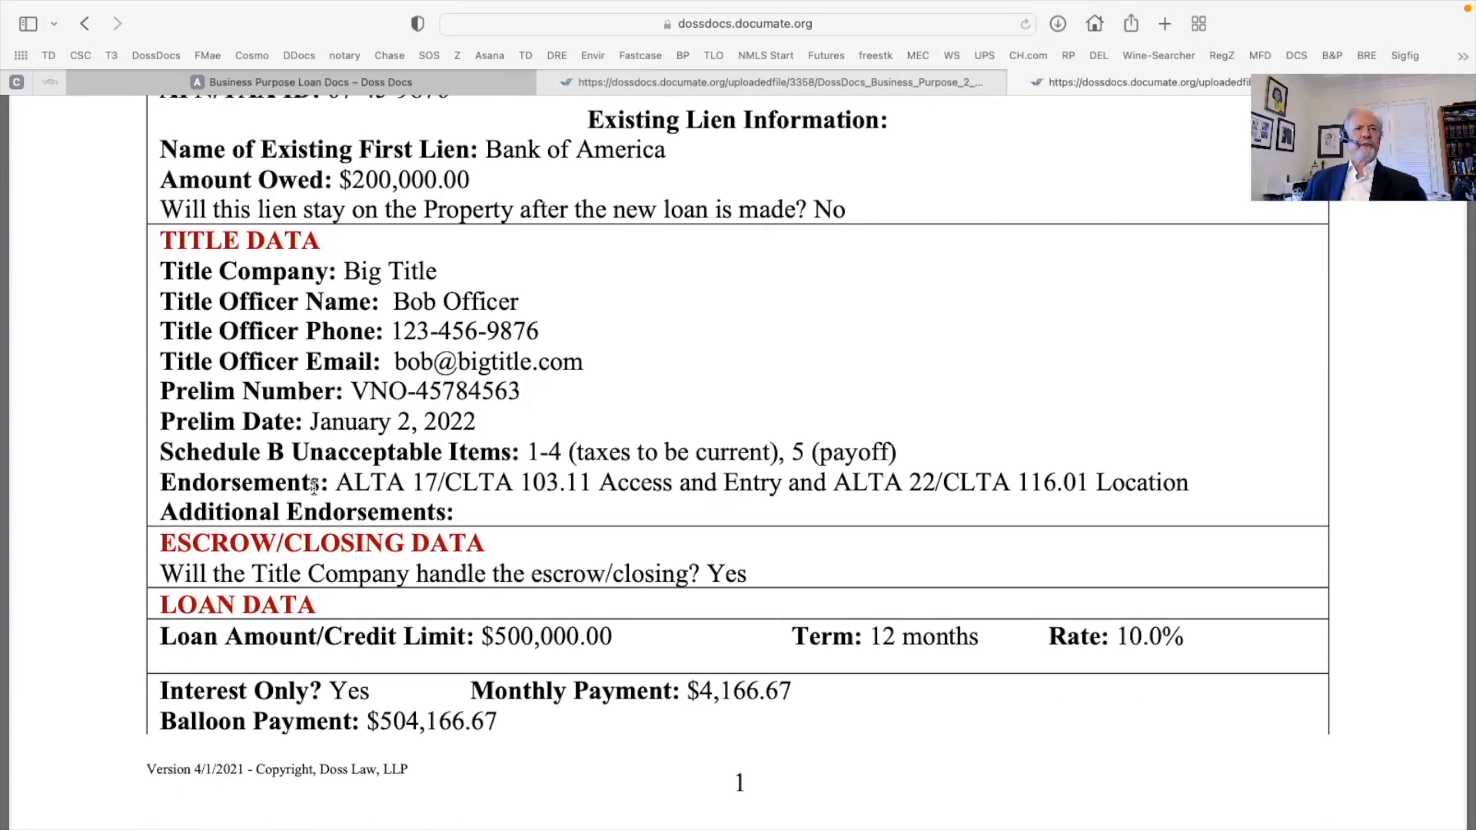
pyautogui.scroll(-3, 723, 517)
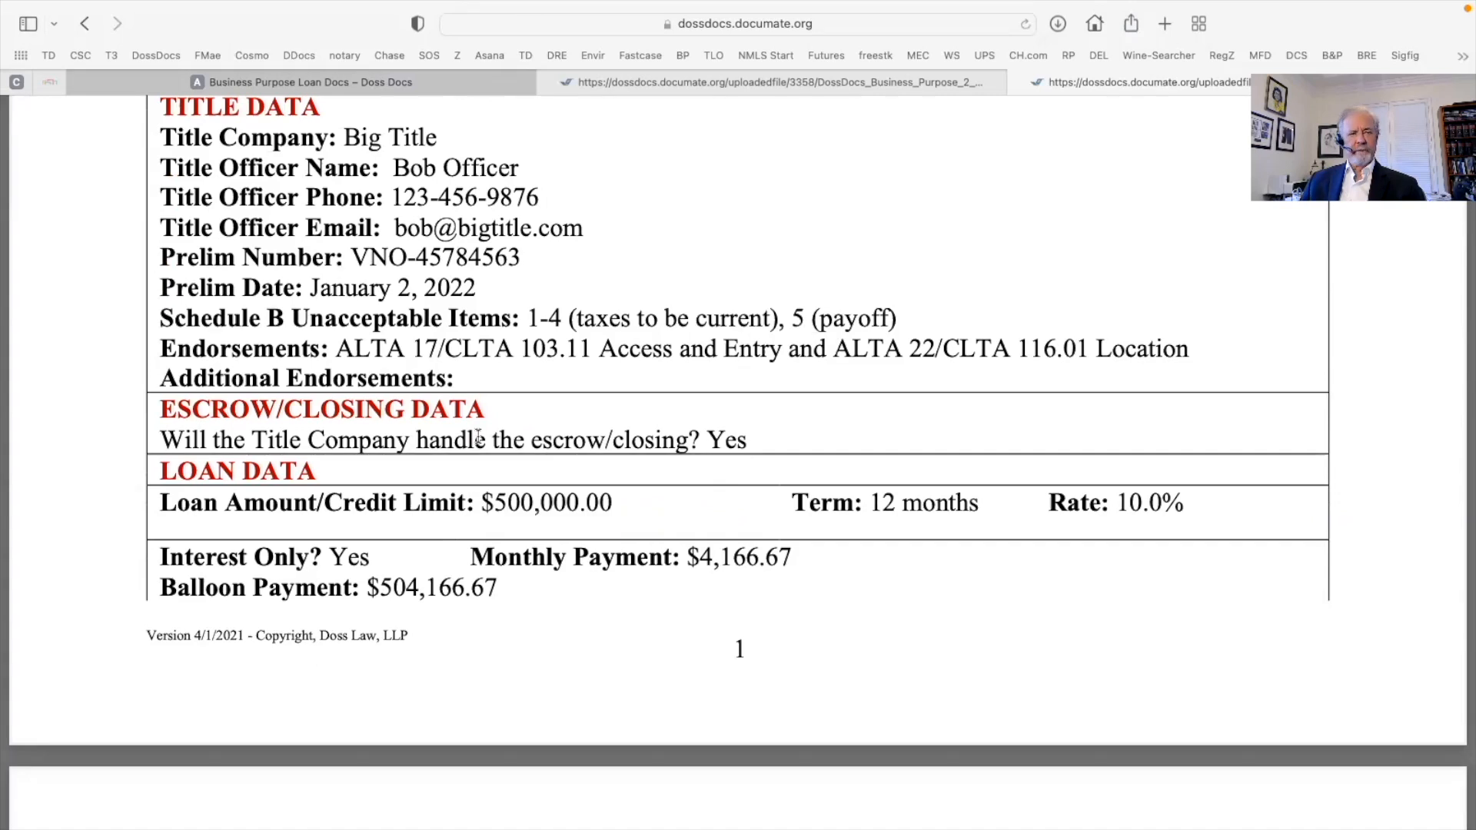
pyautogui.scroll(-3, 686, 595)
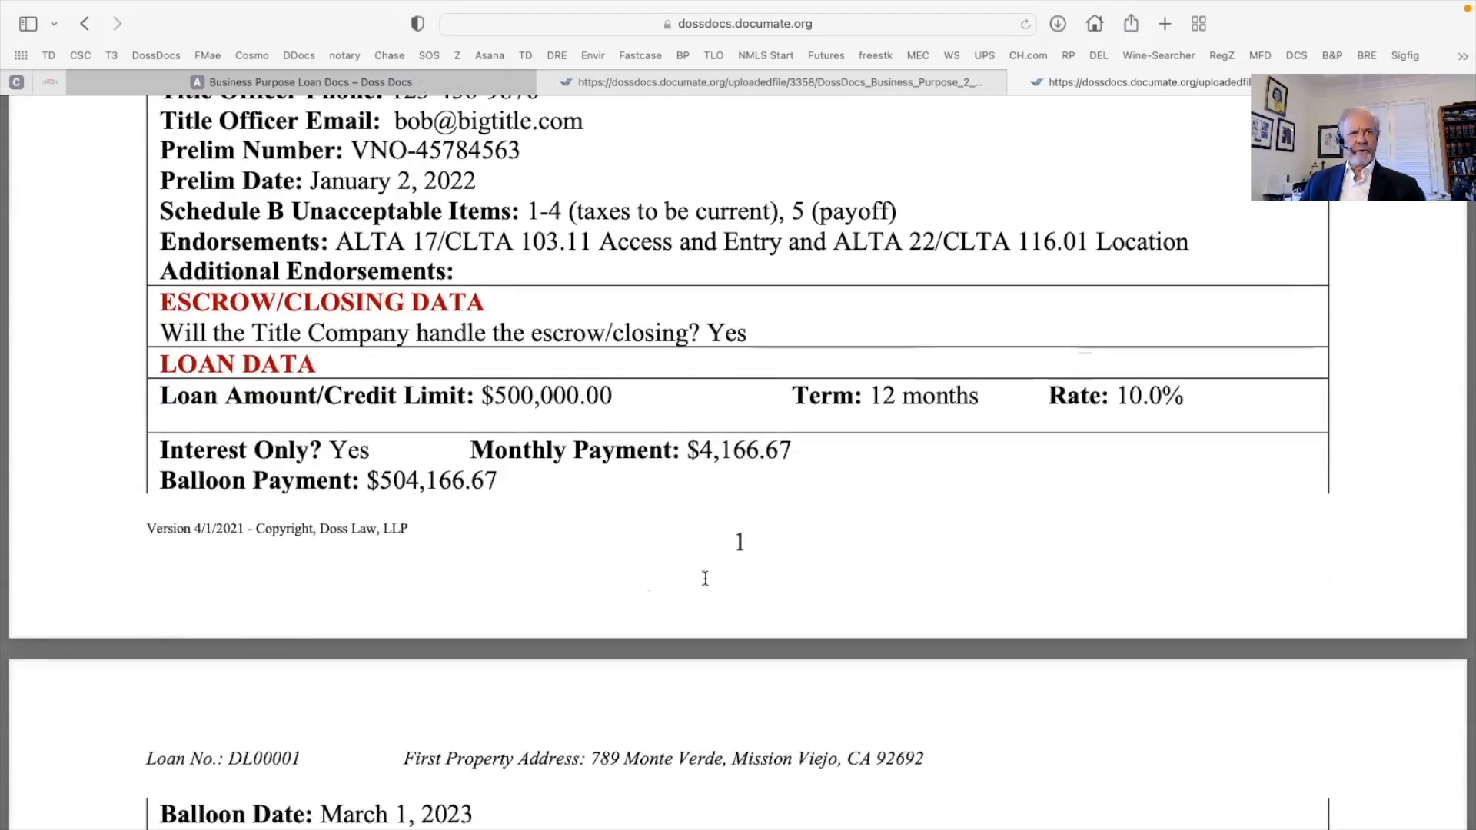
pyautogui.scroll(-3, 1089, 468)
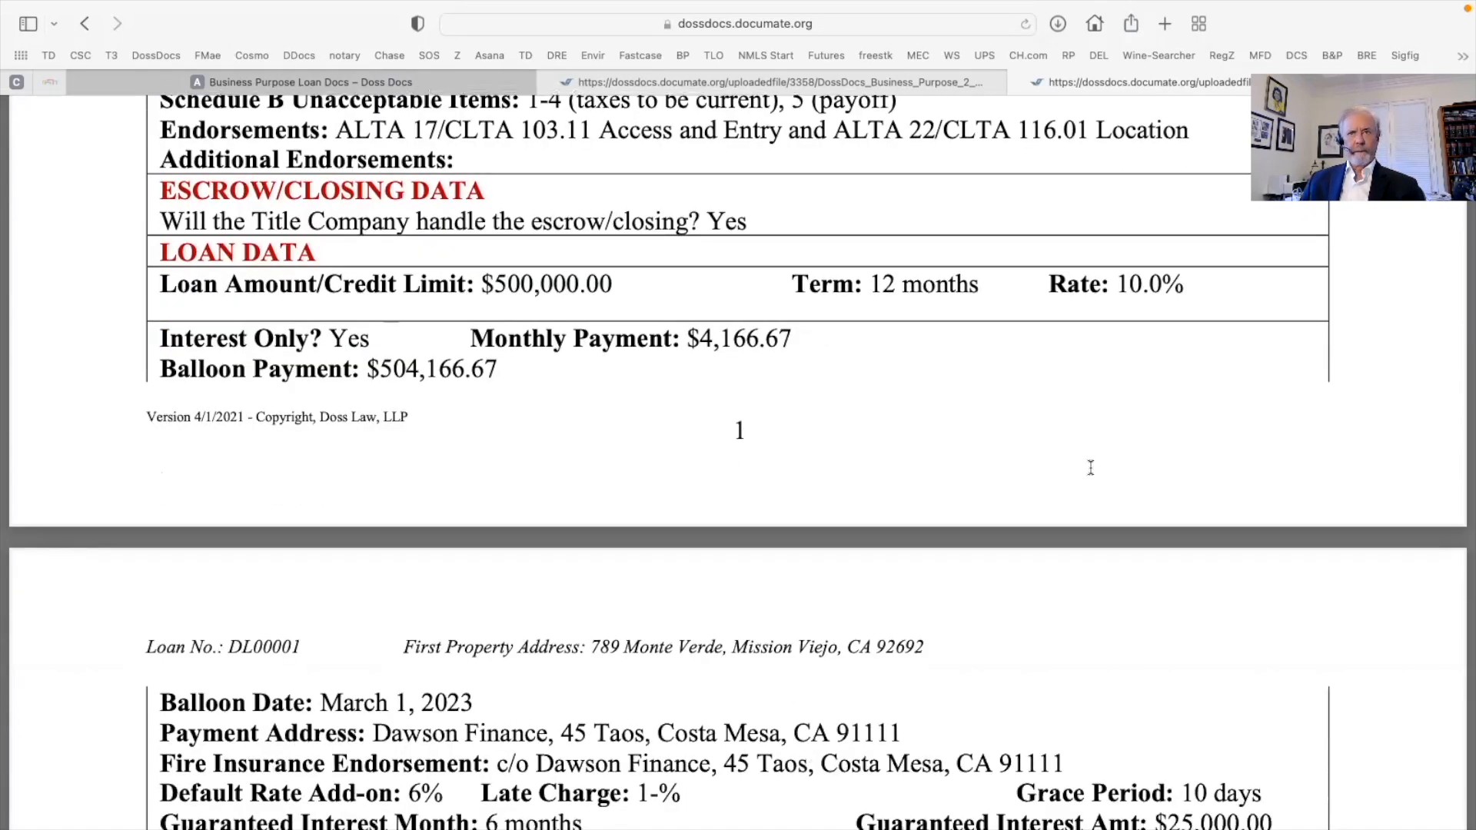
pyautogui.scroll(-3, 924, 466)
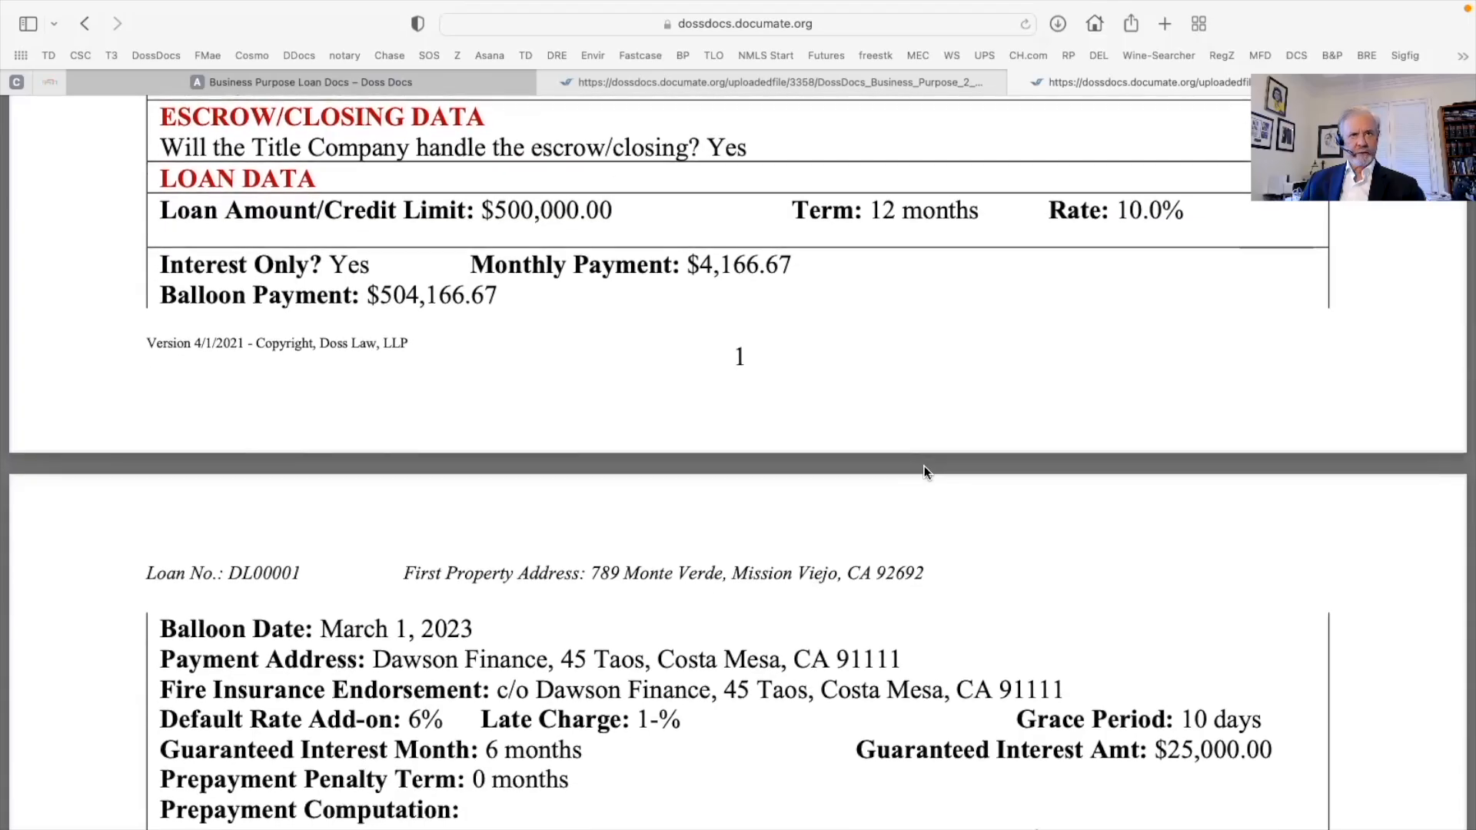
pyautogui.scroll(-8, 923, 466)
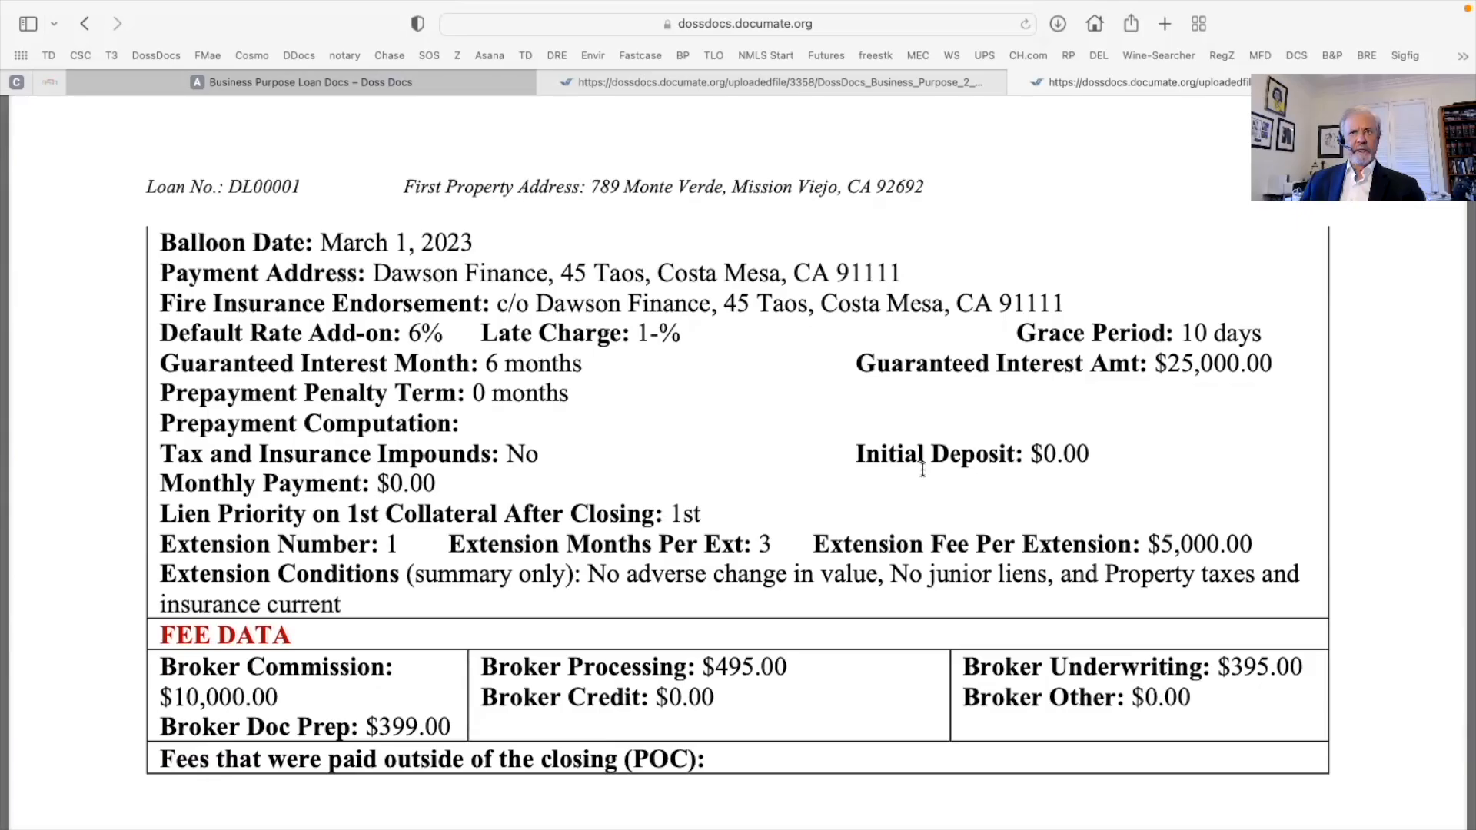
pyautogui.scroll(-7, 922, 469)
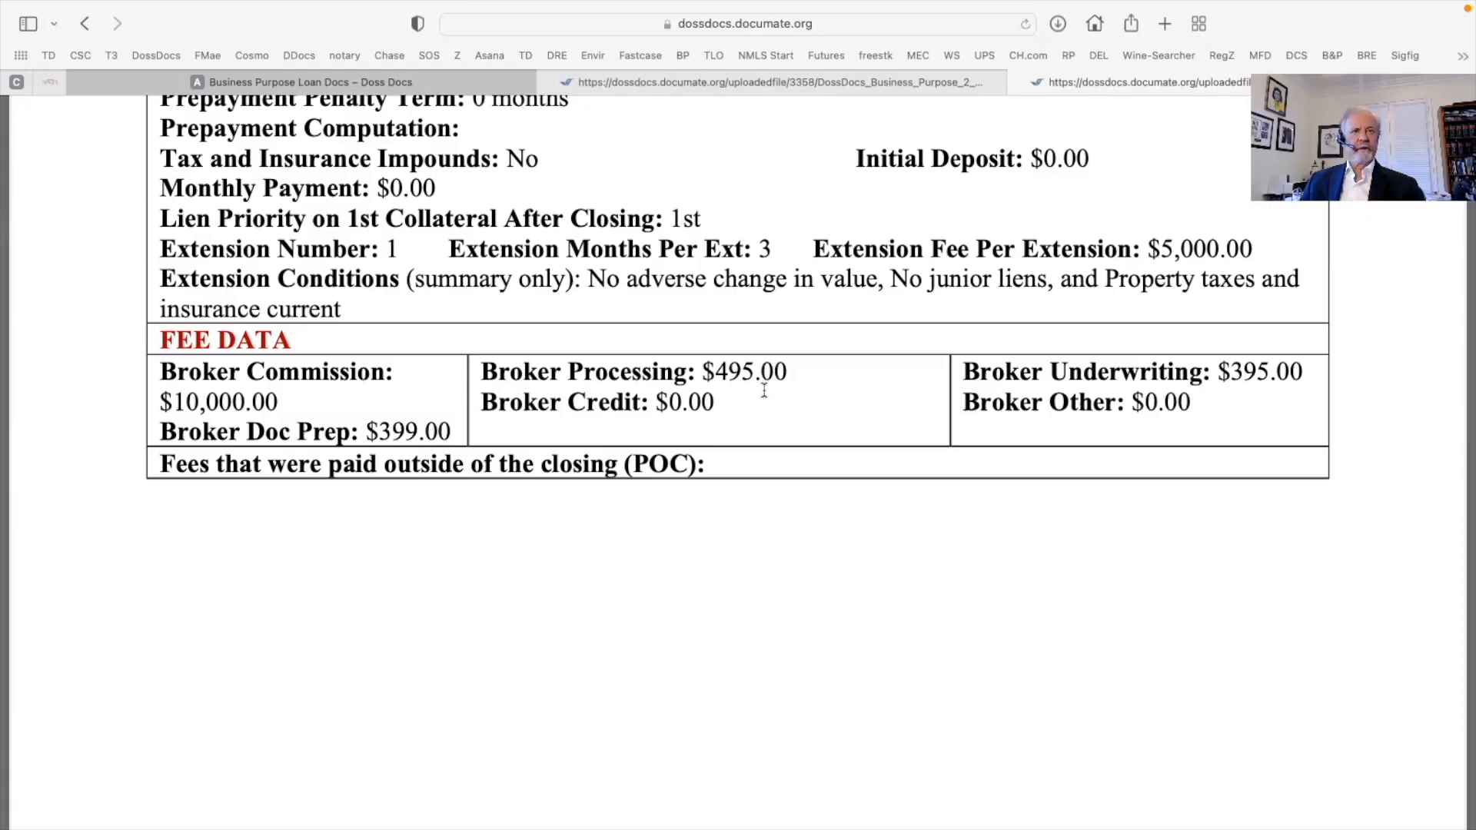
pyautogui.scroll(-20, 778, 392)
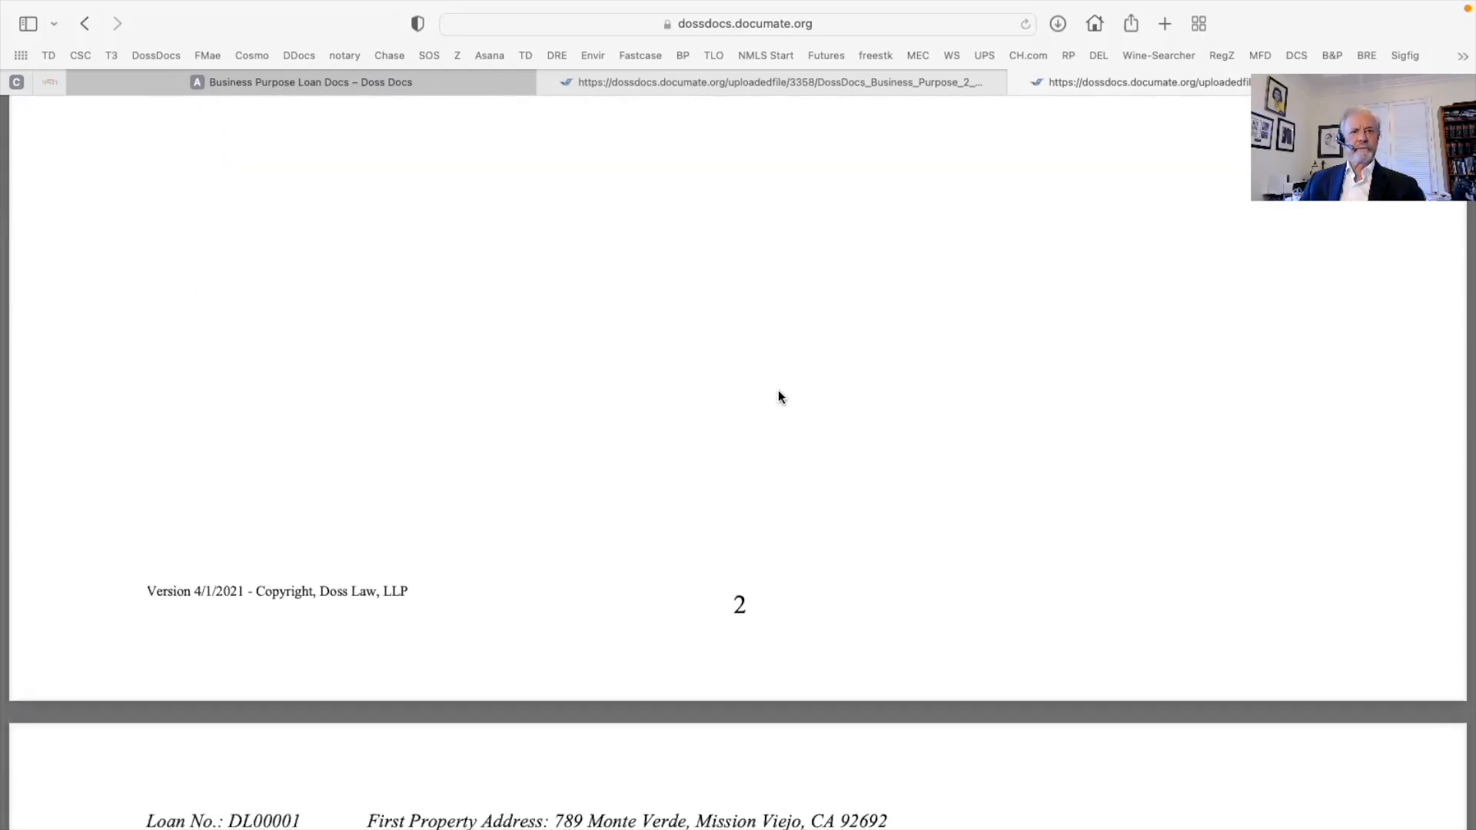
pyautogui.scroll(-4, 779, 393)
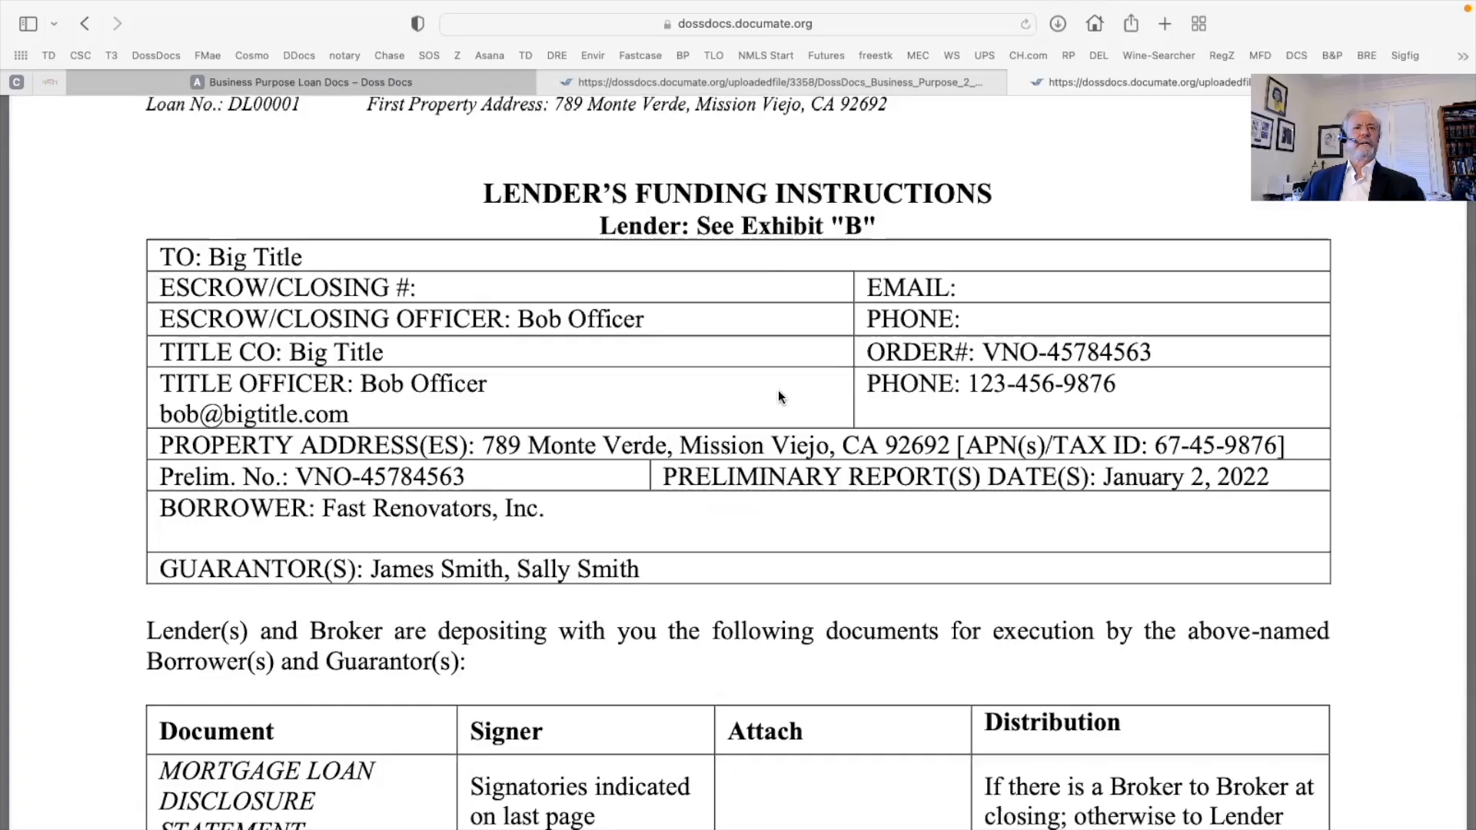
pyautogui.scroll(-3, 779, 394)
# Highlight the ENTITY AUTHORITY through GUARANTY rows and the document names in the funding instructions table
pyautogui.scroll(-9, 778, 393)
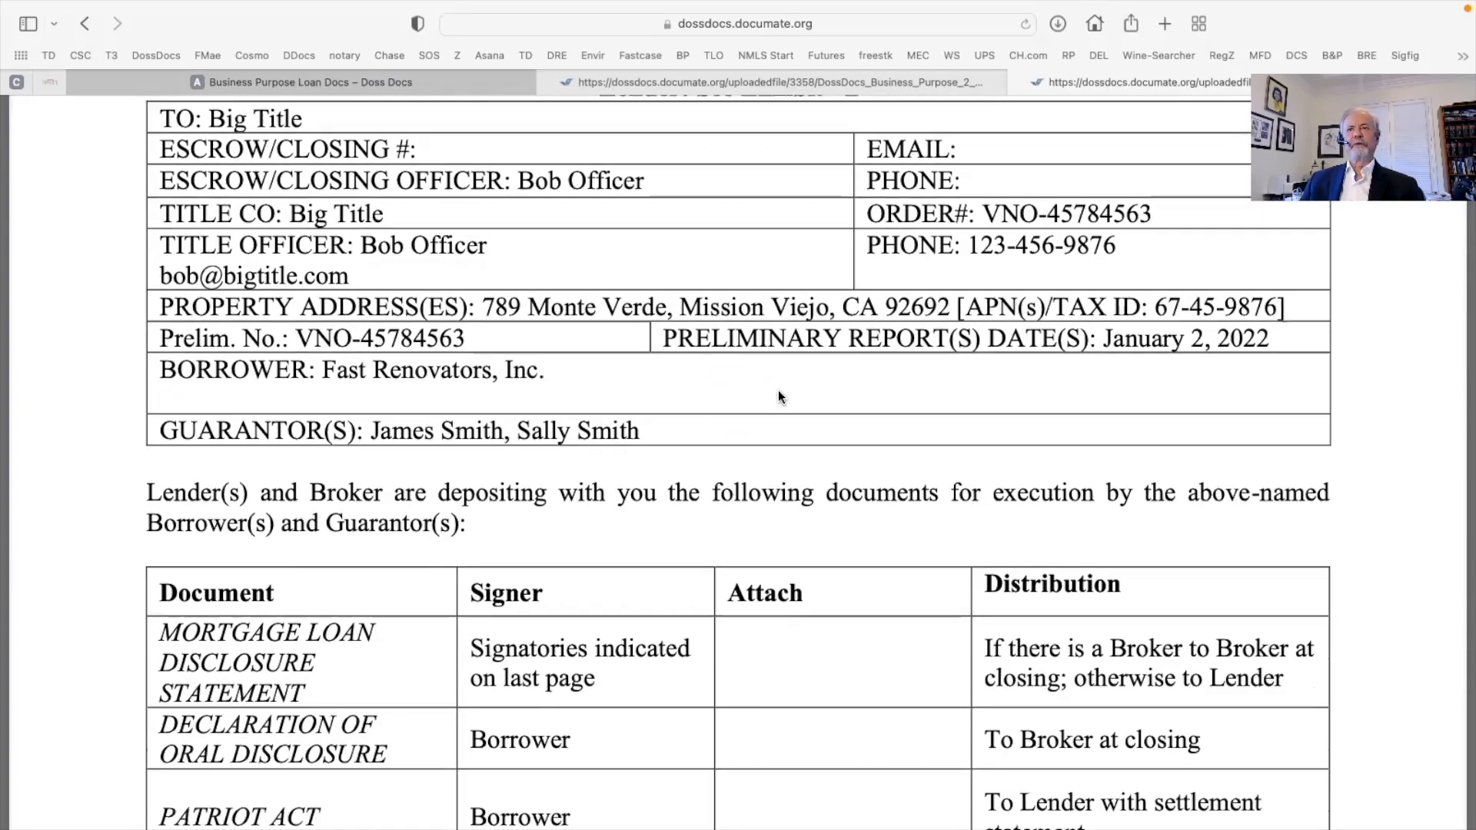
pyautogui.scroll(-5, 778, 393)
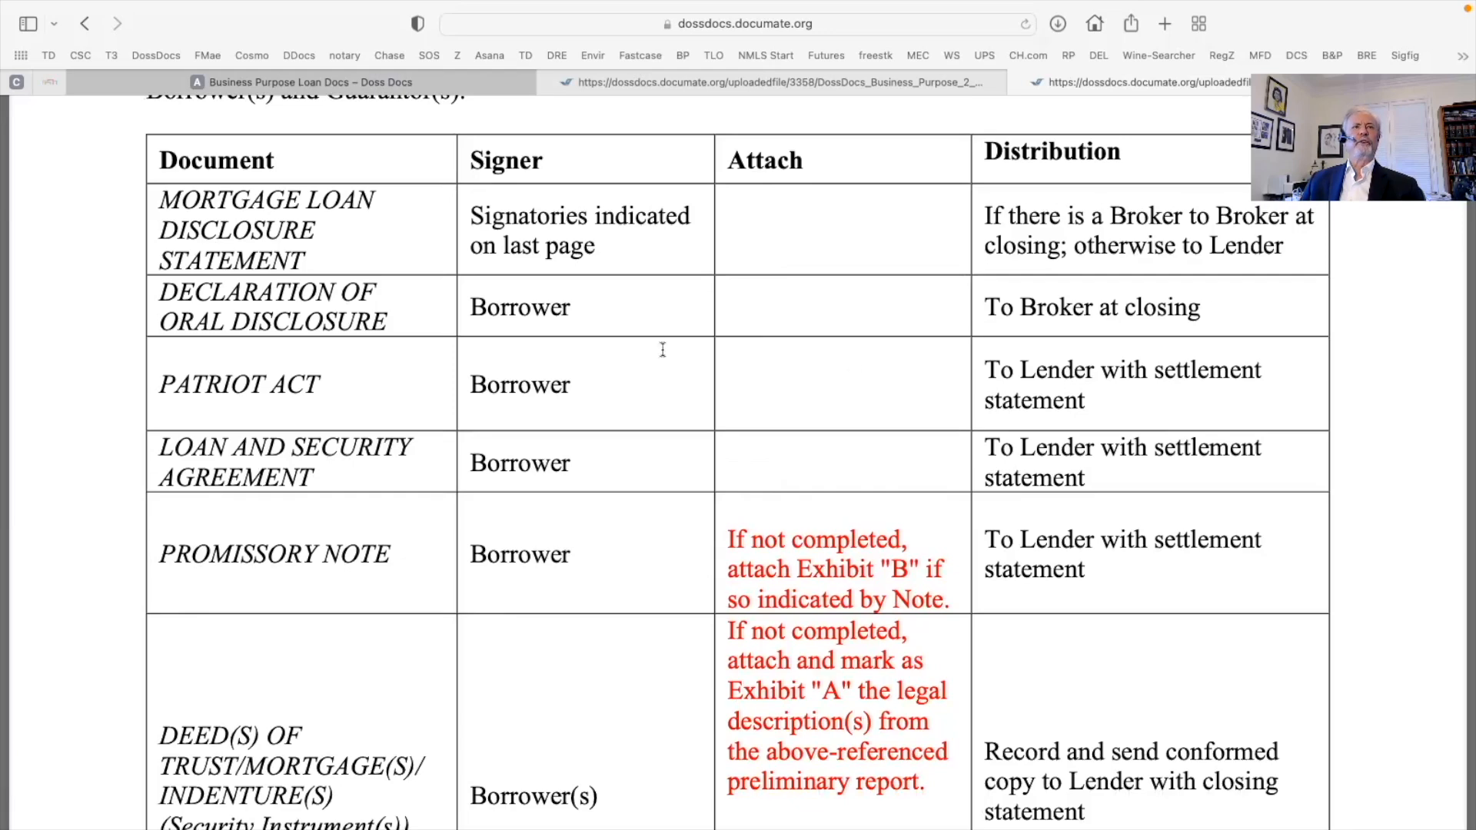
pyautogui.scroll(-5, 550, 349)
pyautogui.scroll(-20, 552, 349)
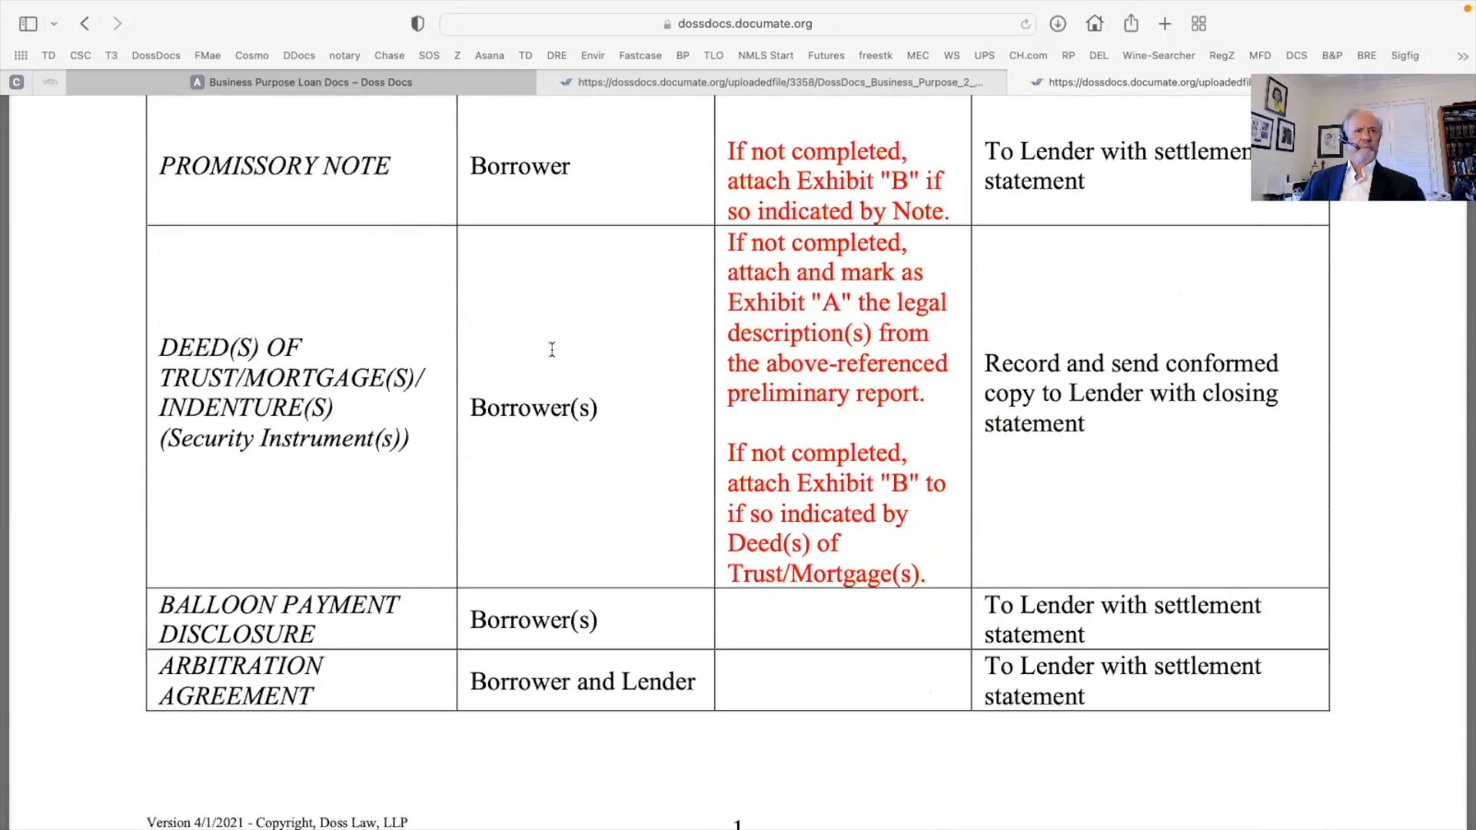
pyautogui.scroll(-4, 551, 349)
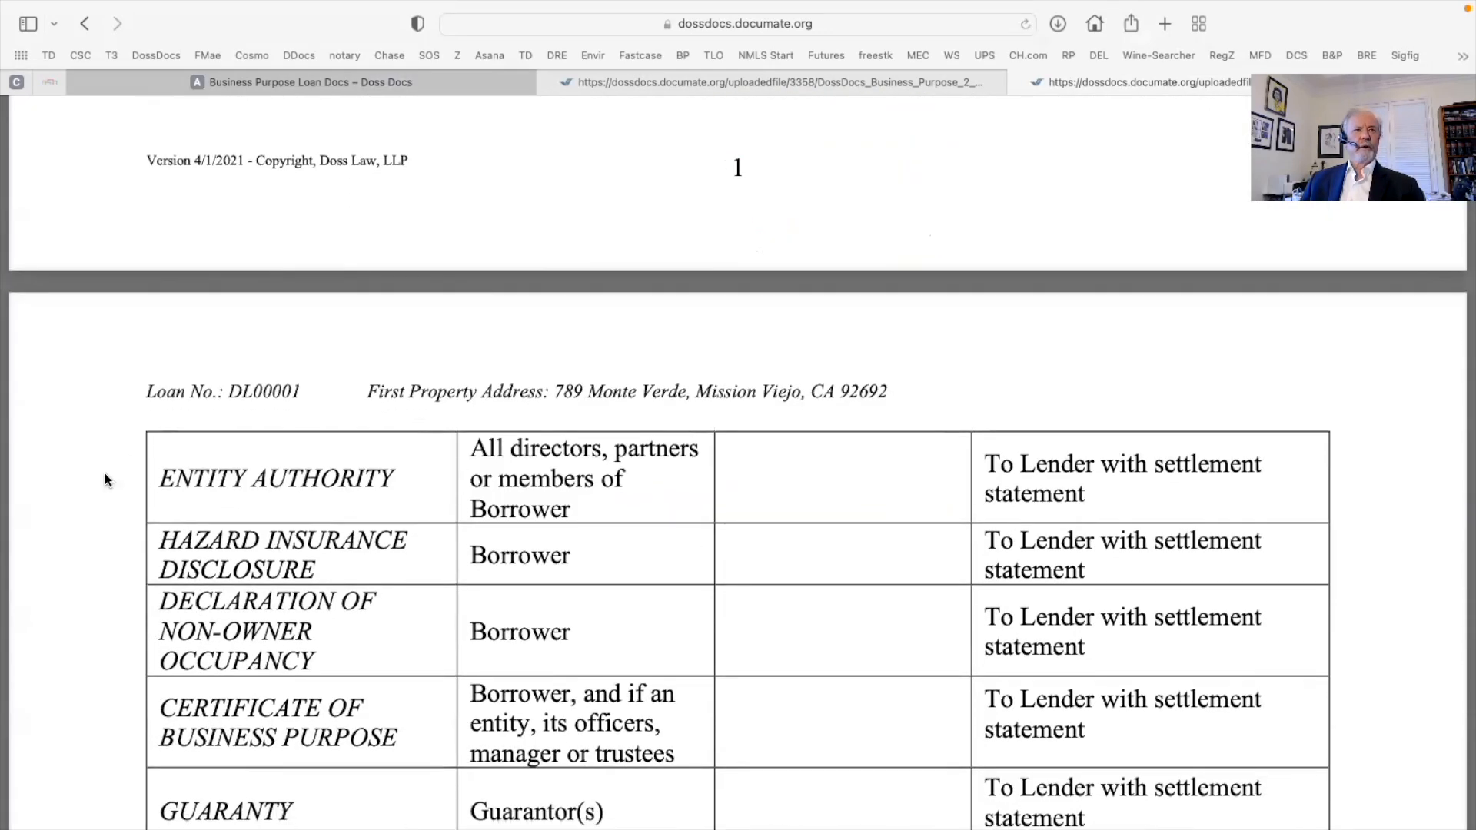
pyautogui.moveTo(174, 477); pyautogui.dragTo(1102, 468)
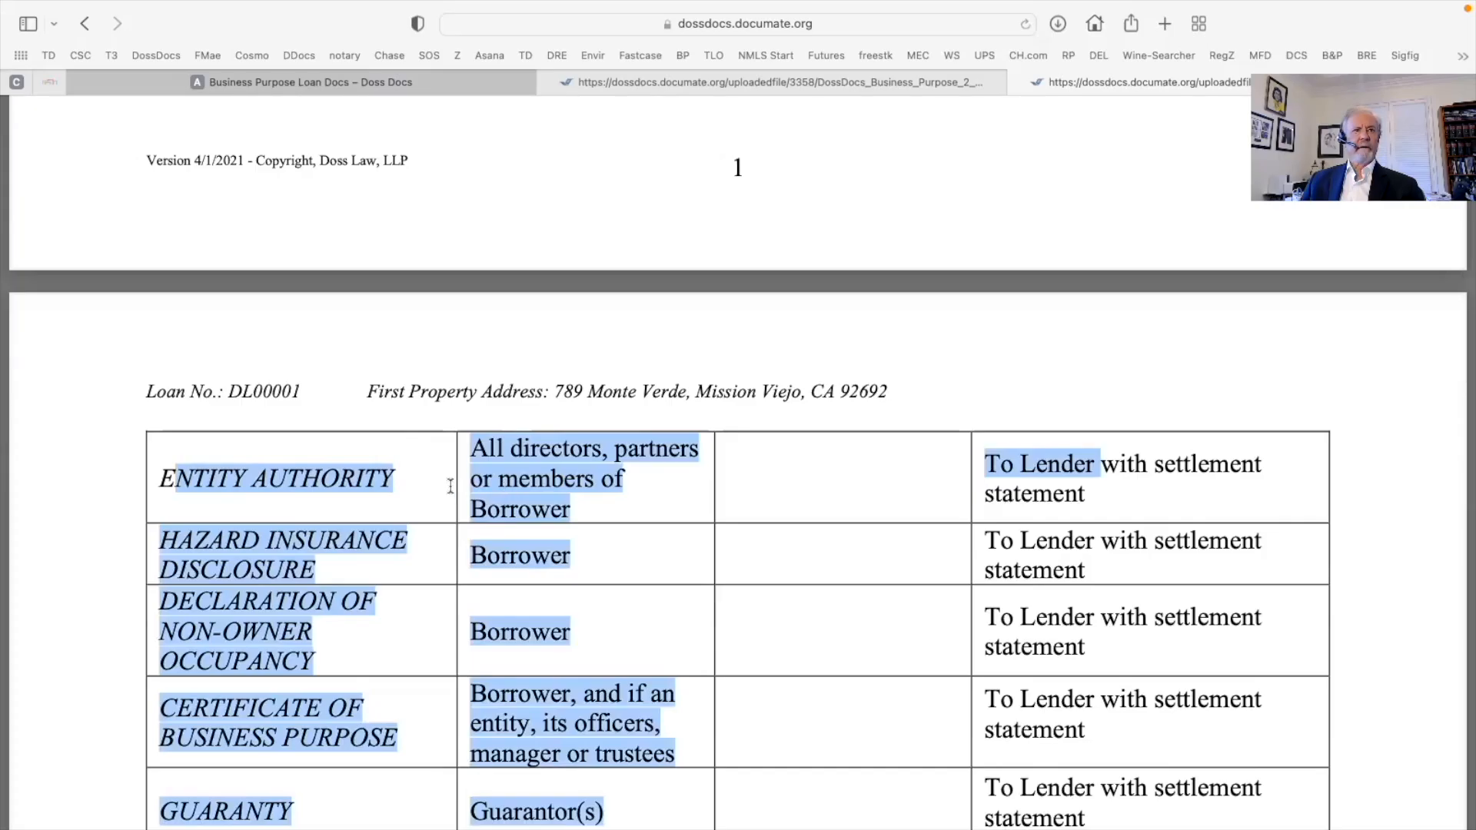
pyautogui.moveTo(450, 487); pyautogui.dragTo(281, 499)
pyautogui.click(263, 493)
pyautogui.moveTo(159, 477); pyautogui.dragTo(461, 477)
pyautogui.click(156, 260)
# Highlight the DECLARATION OF NON-OWNER OCCUPANCY entry, then reselect the earlier document rows
pyautogui.scroll(-11, 157, 260)
pyautogui.moveTo(157, 259); pyautogui.dragTo(337, 305)
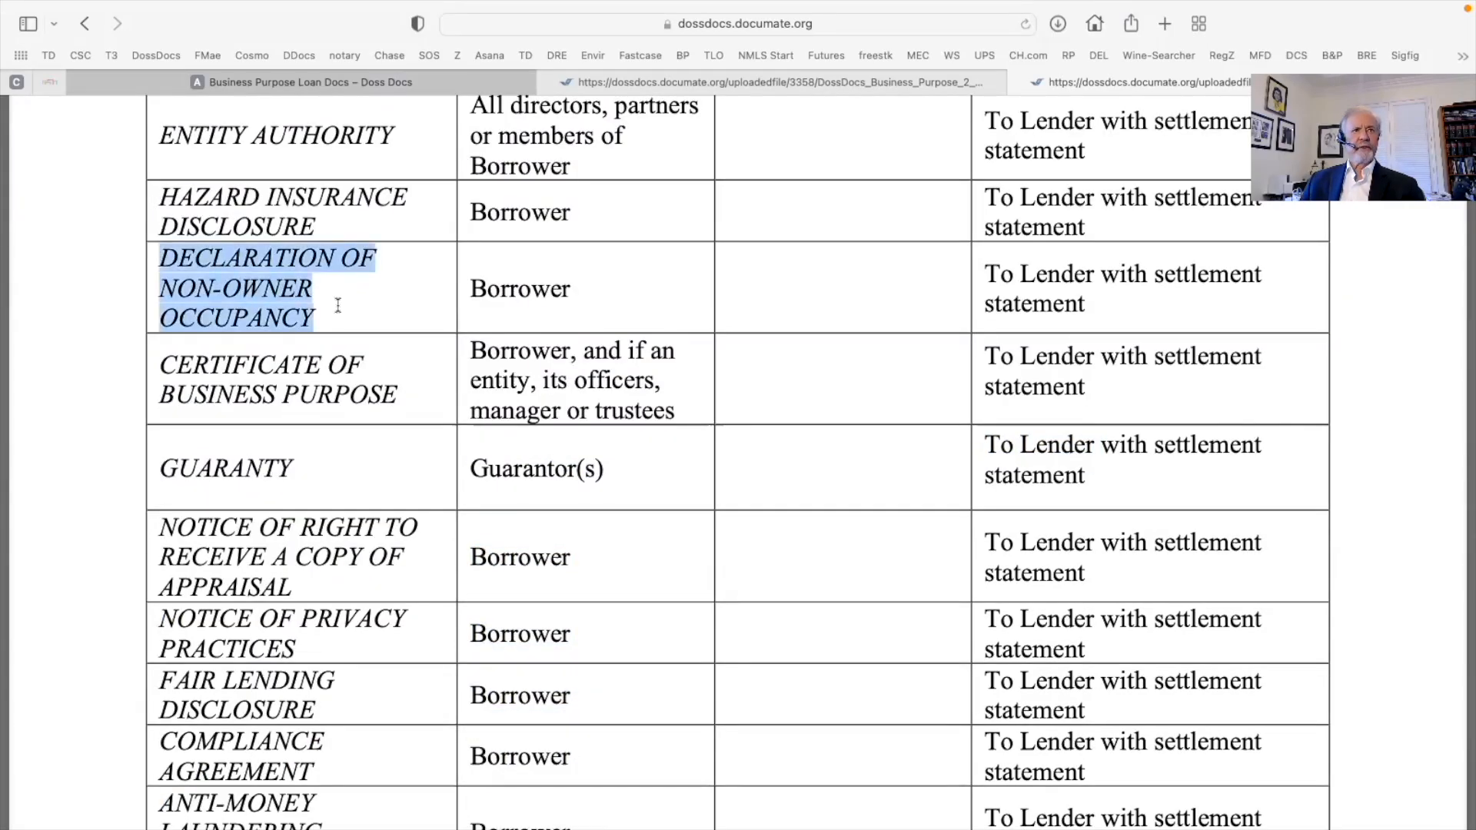
pyautogui.scroll(-8, 439, 318)
pyautogui.scroll(15, 438, 318)
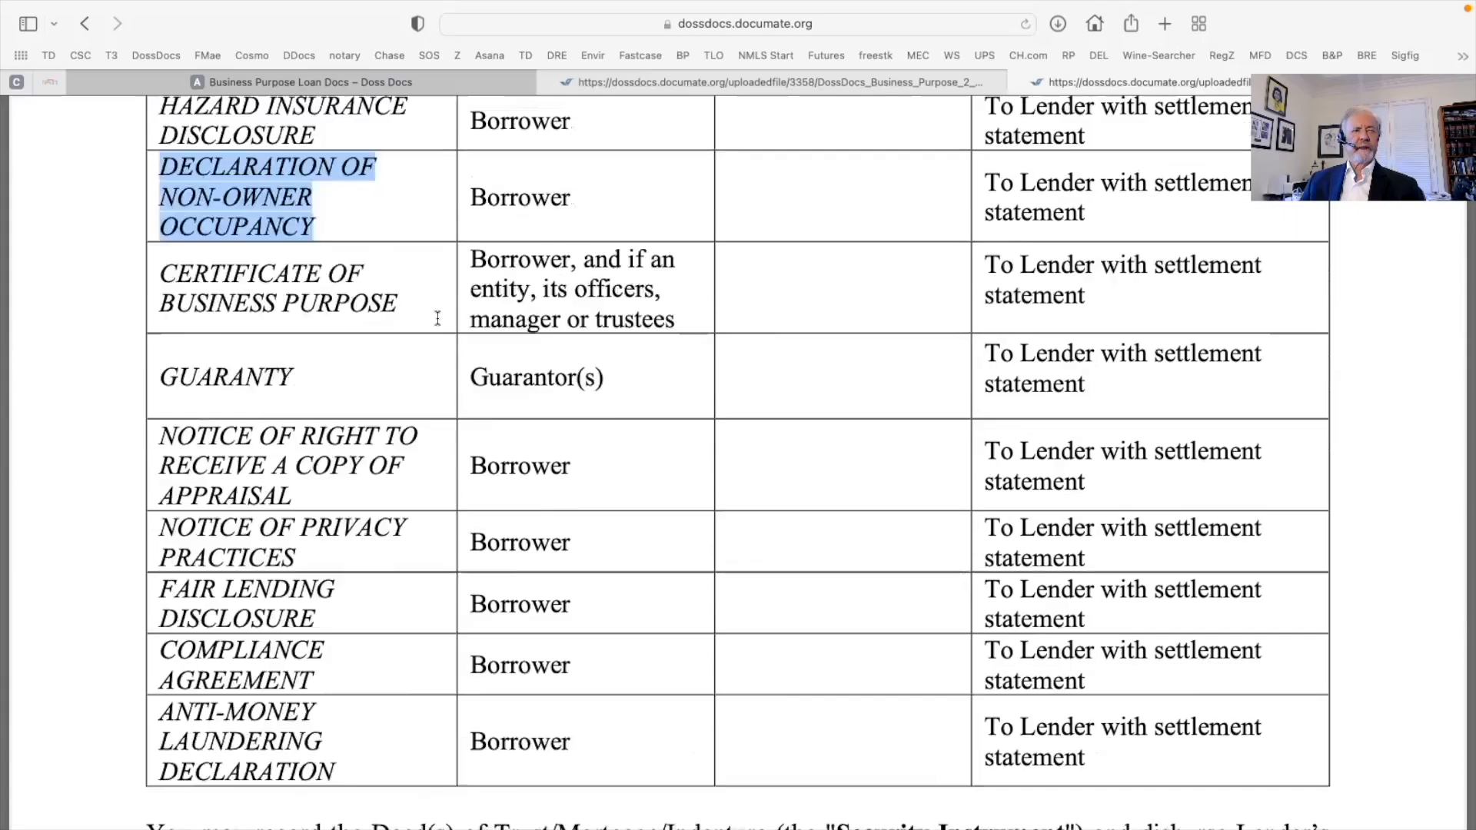
pyautogui.scroll(20, 438, 318)
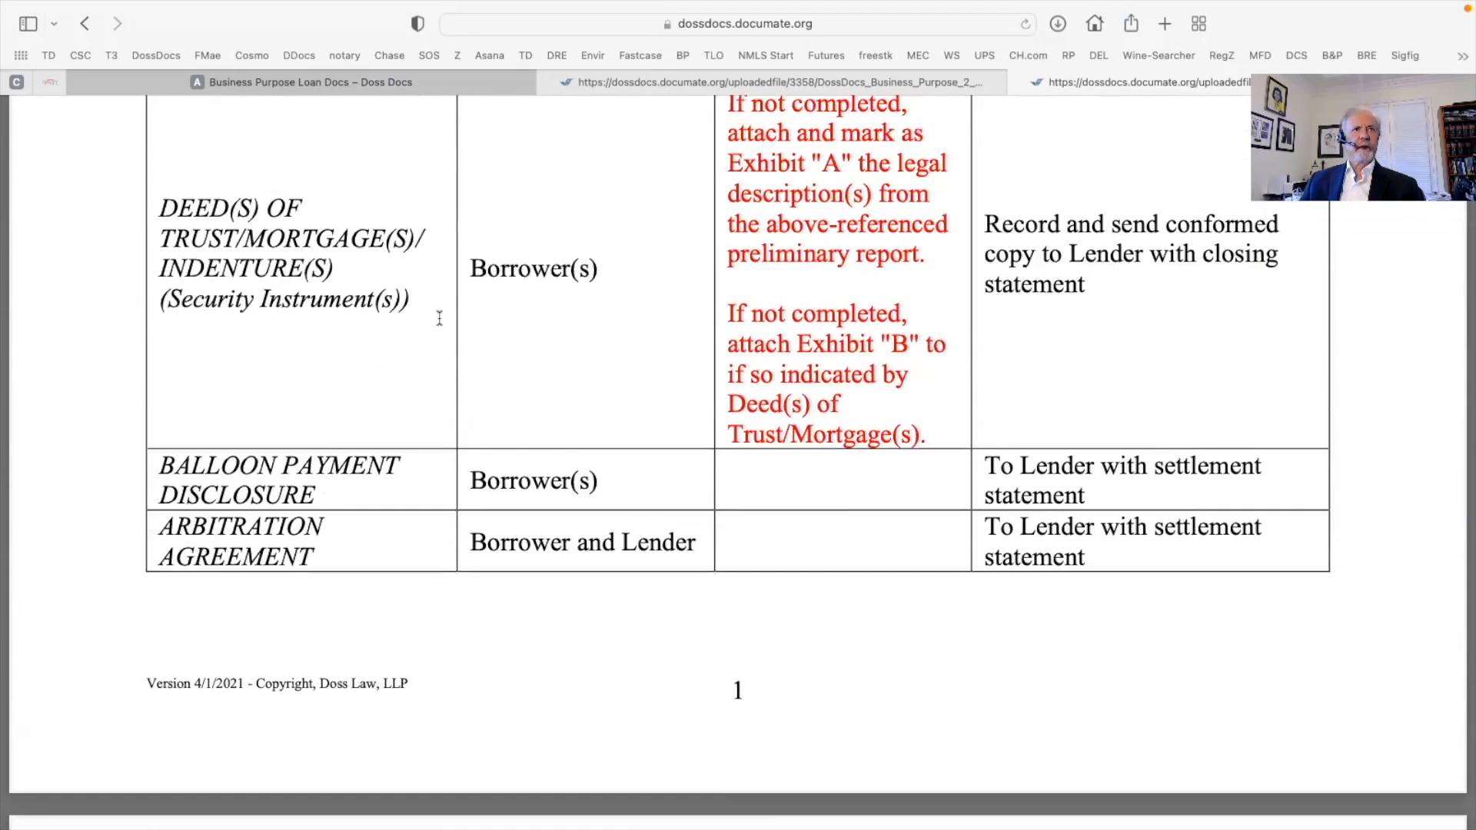
pyautogui.scroll(1, 439, 317)
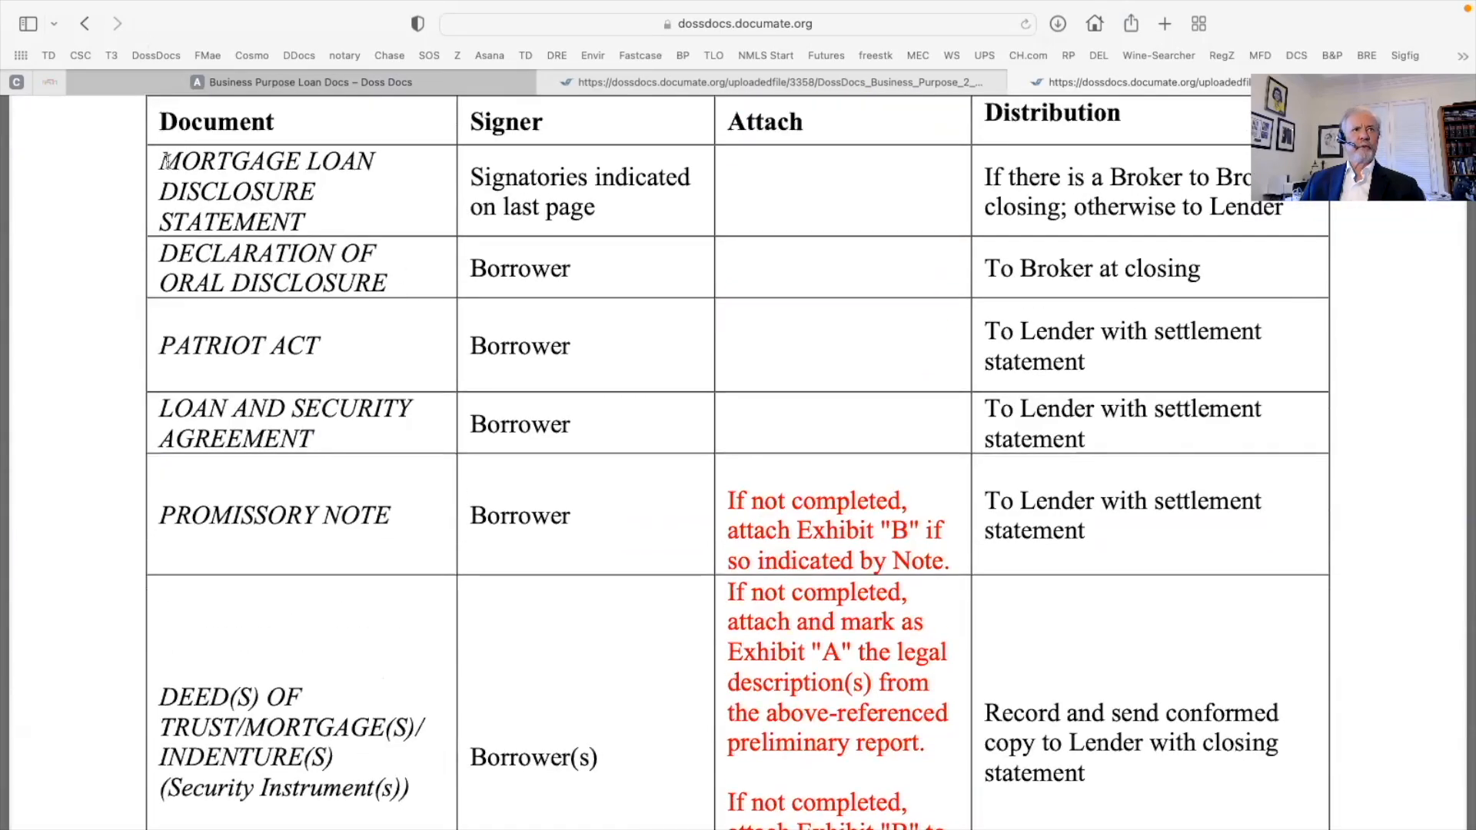
pyautogui.moveTo(158, 161); pyautogui.dragTo(329, 208)
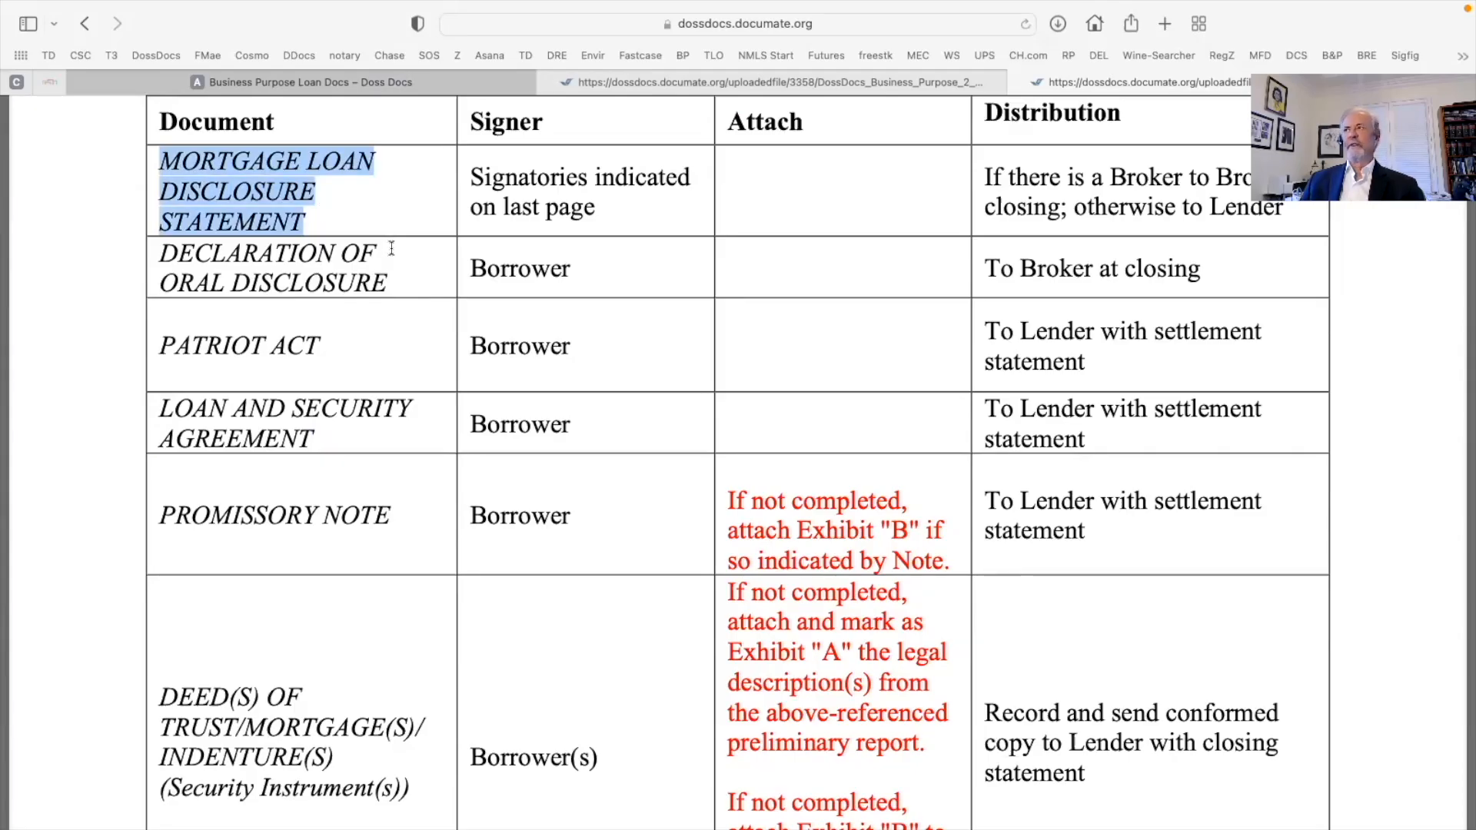
# Scroll down the funding instructions and highlight the lender contact's name, e-mail and phone line
pyautogui.scroll(-8, 392, 250)
pyautogui.scroll(-20, 391, 247)
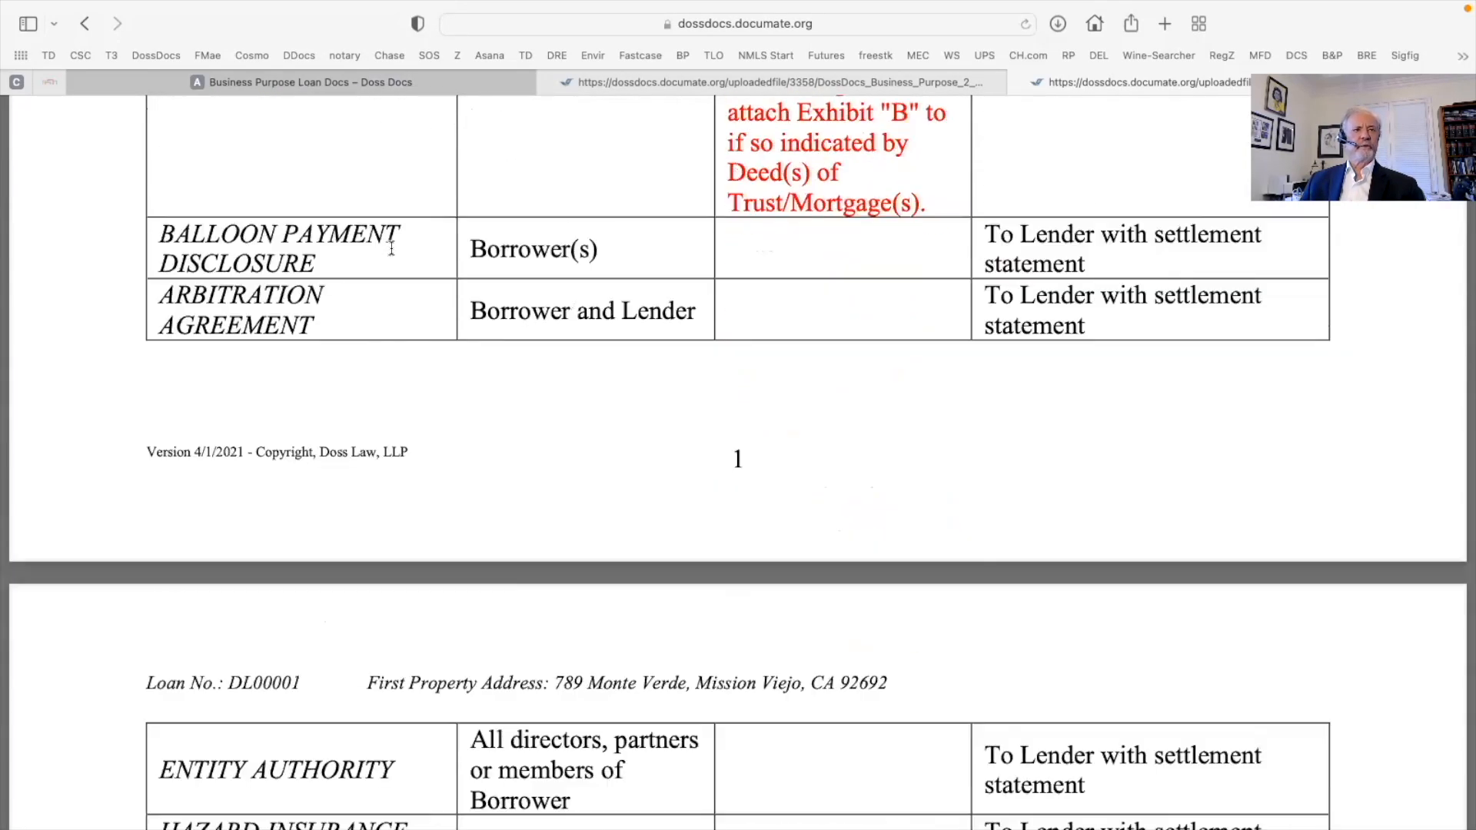
pyautogui.scroll(-14, 391, 247)
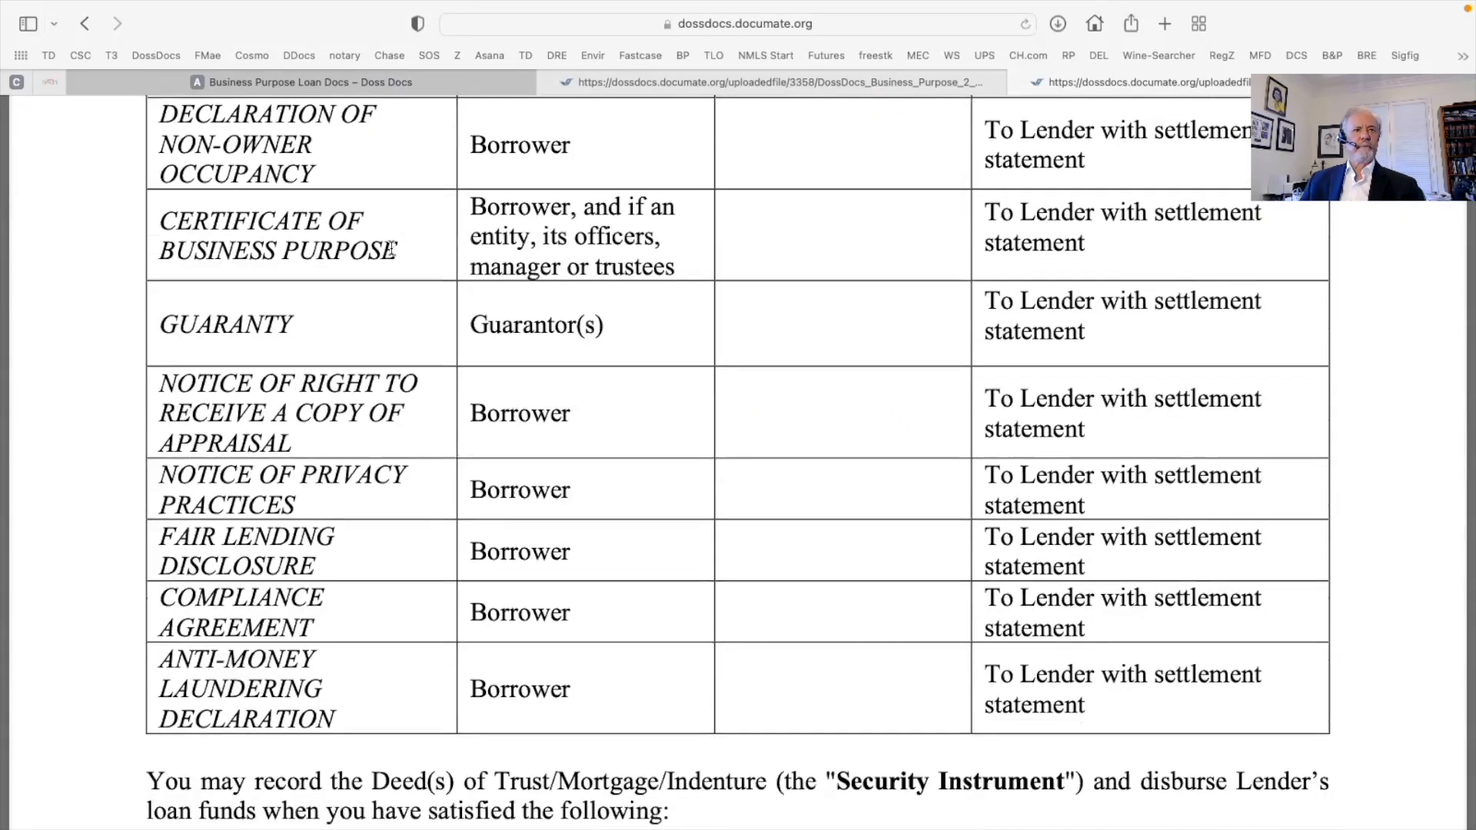
pyautogui.scroll(-4, 391, 247)
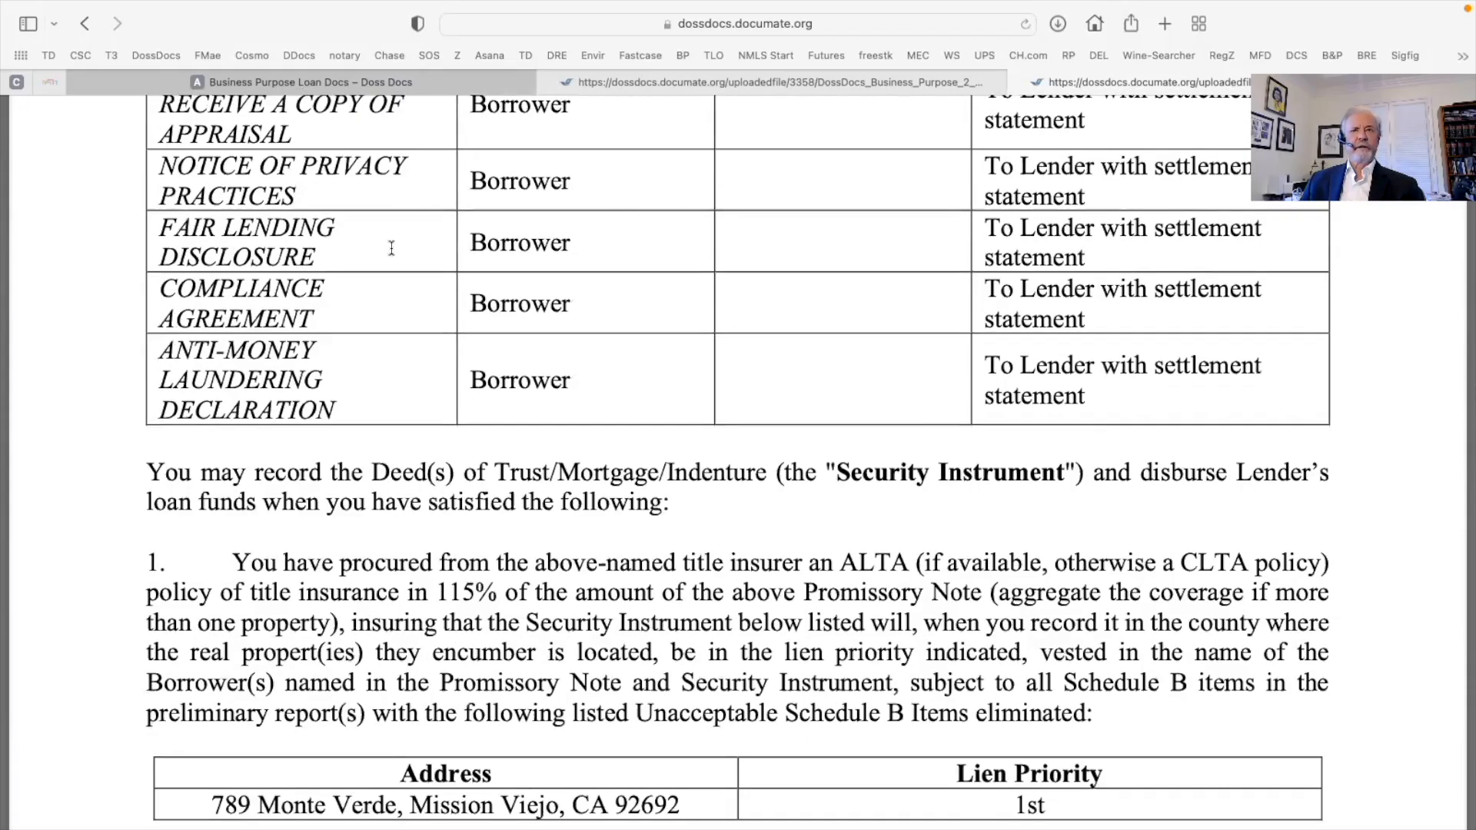
pyautogui.scroll(-7, 391, 248)
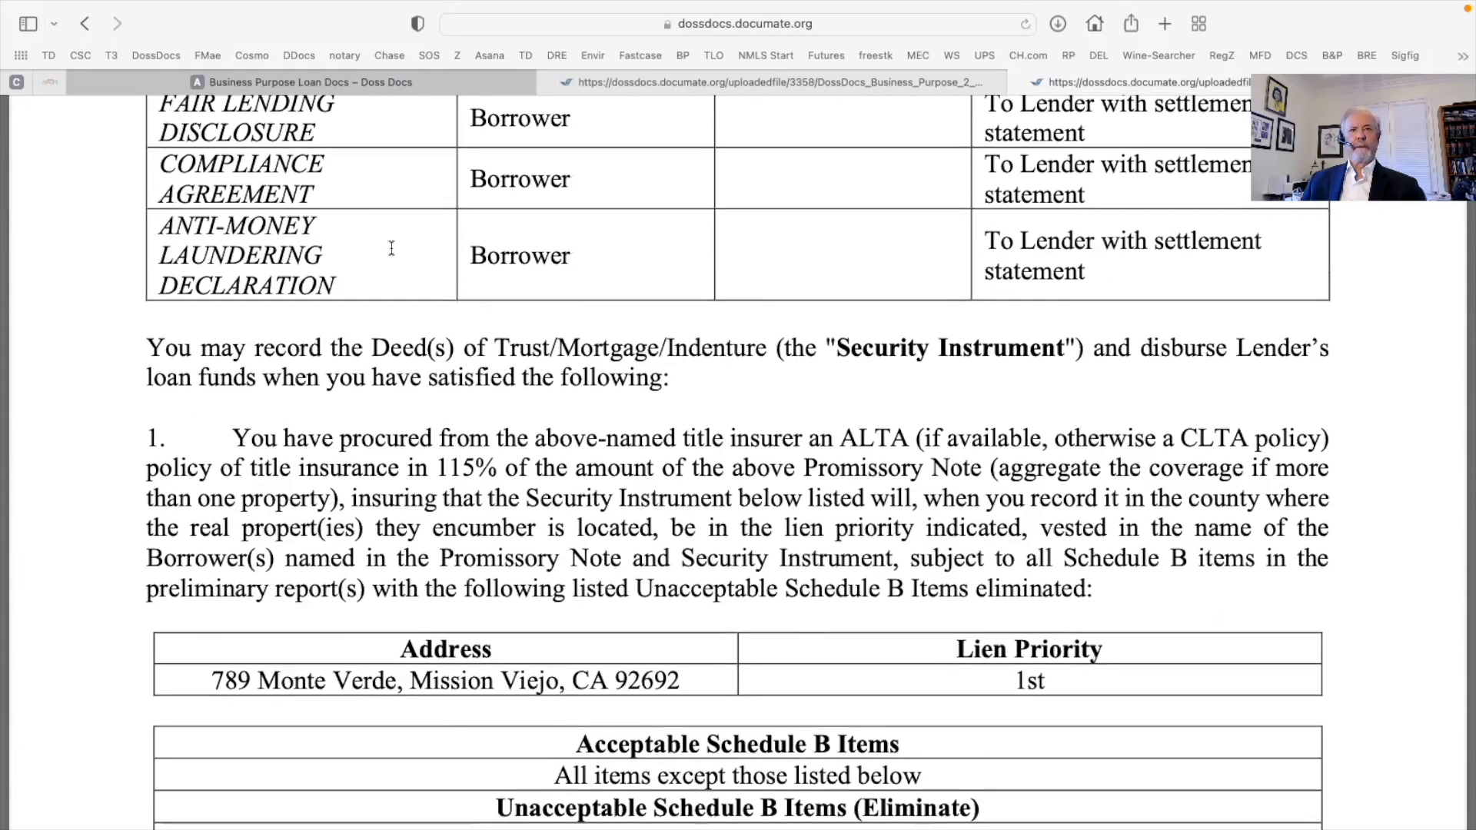
pyautogui.scroll(-9, 391, 247)
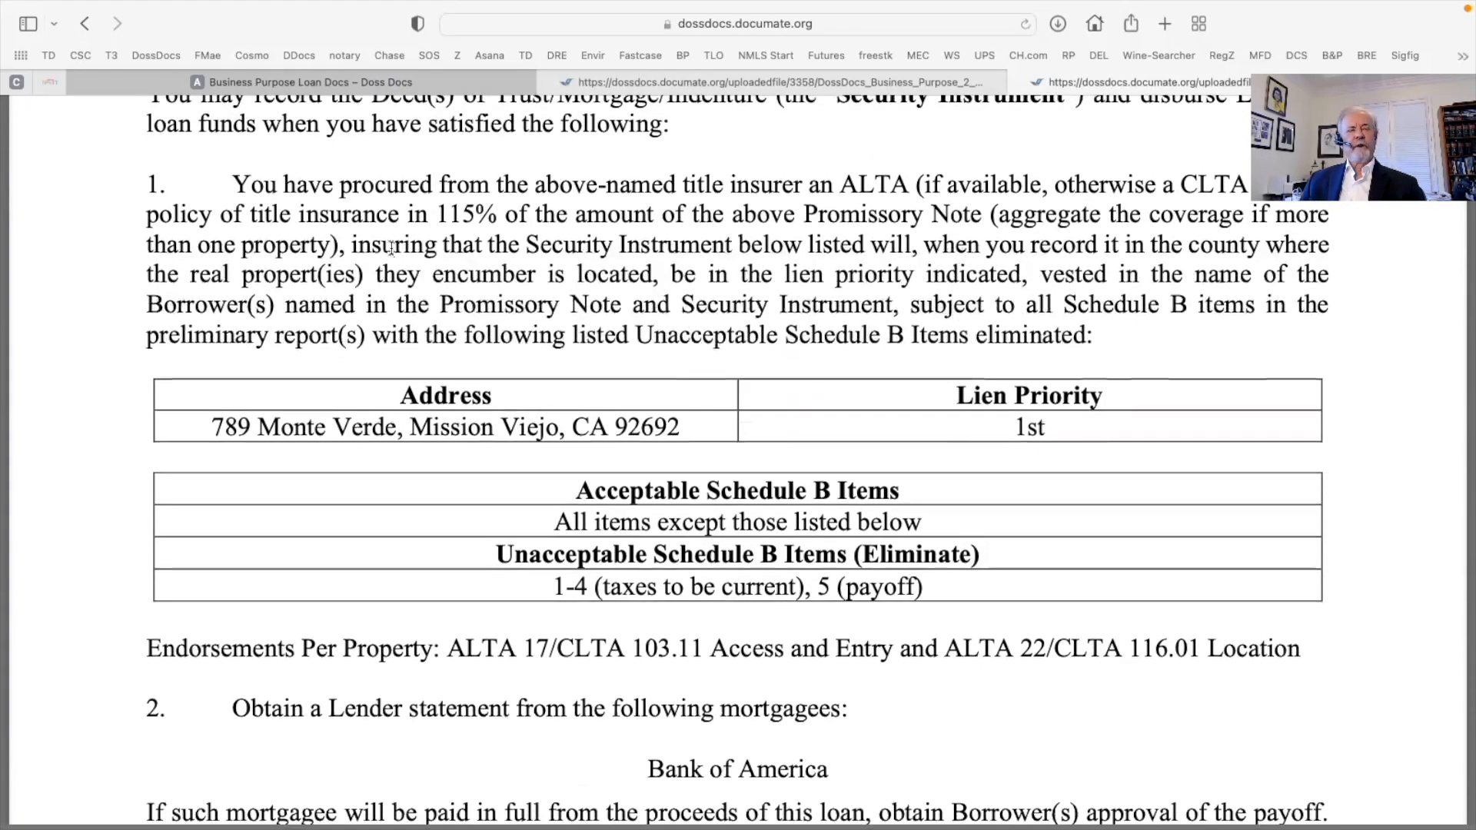
pyautogui.scroll(-20, 391, 248)
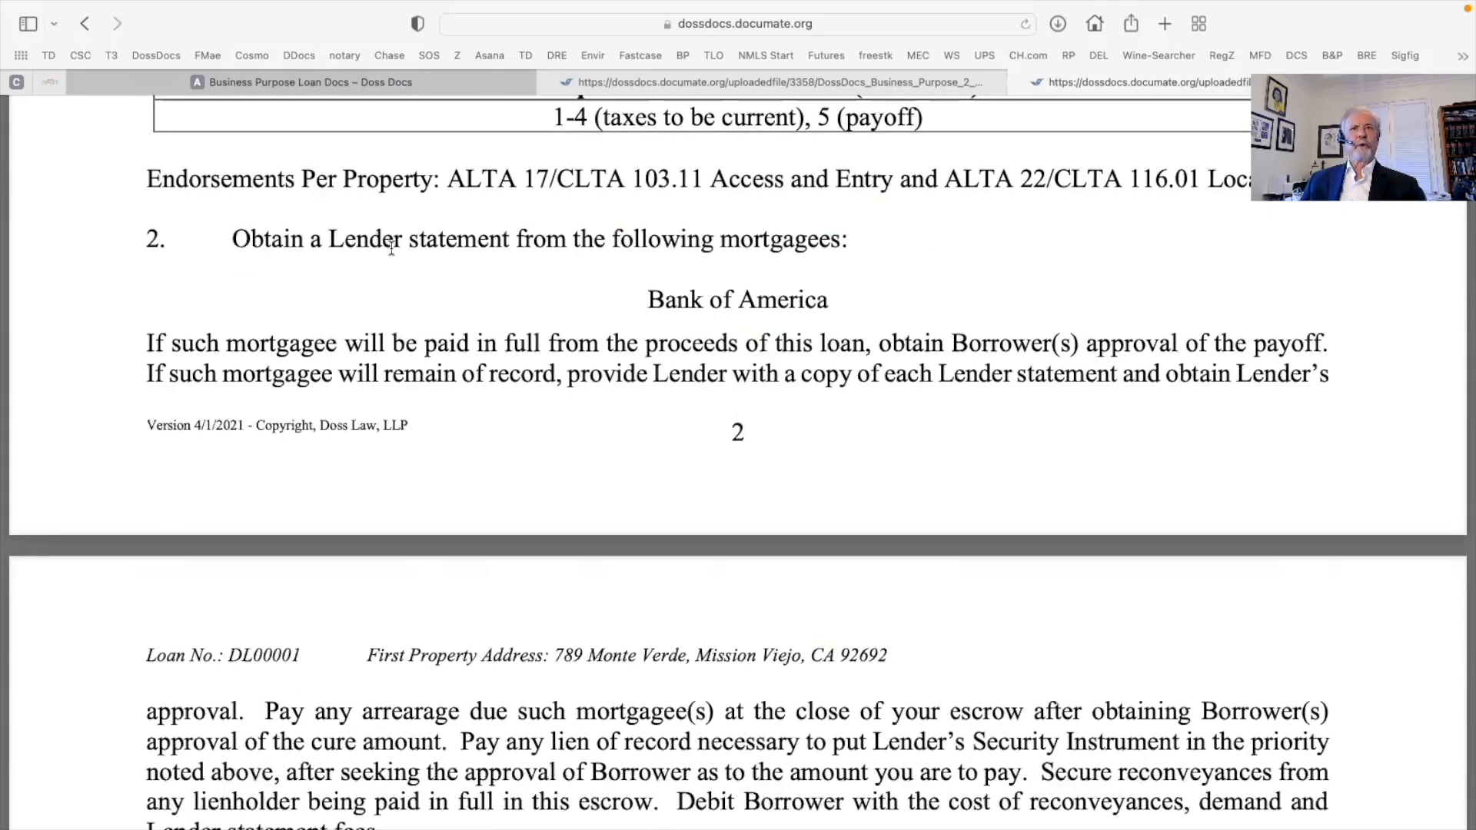
pyautogui.scroll(-20, 393, 247)
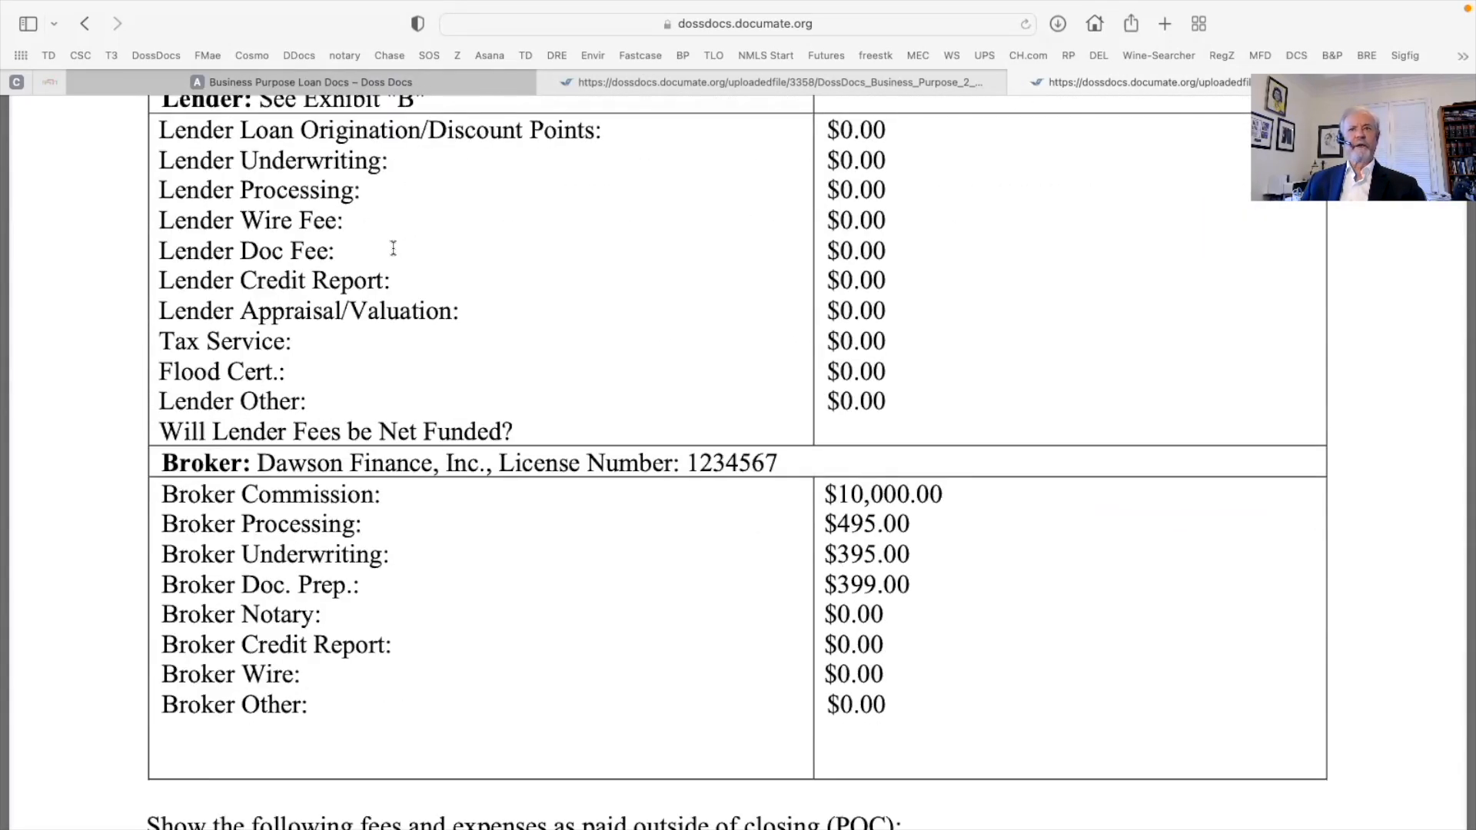
pyautogui.scroll(-1, 393, 248)
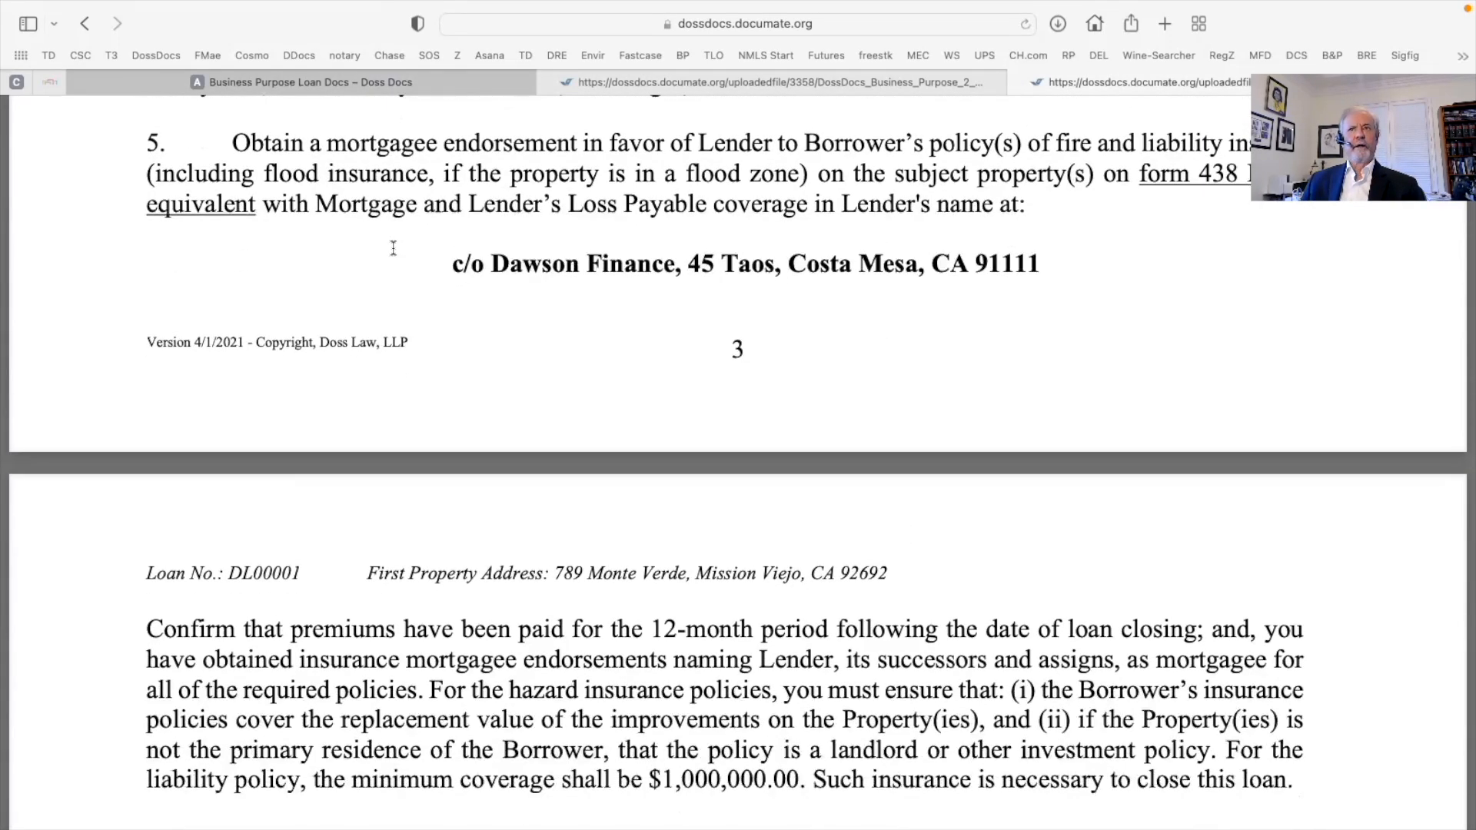
pyautogui.scroll(-2, 392, 247)
pyautogui.scroll(-11, 450, 285)
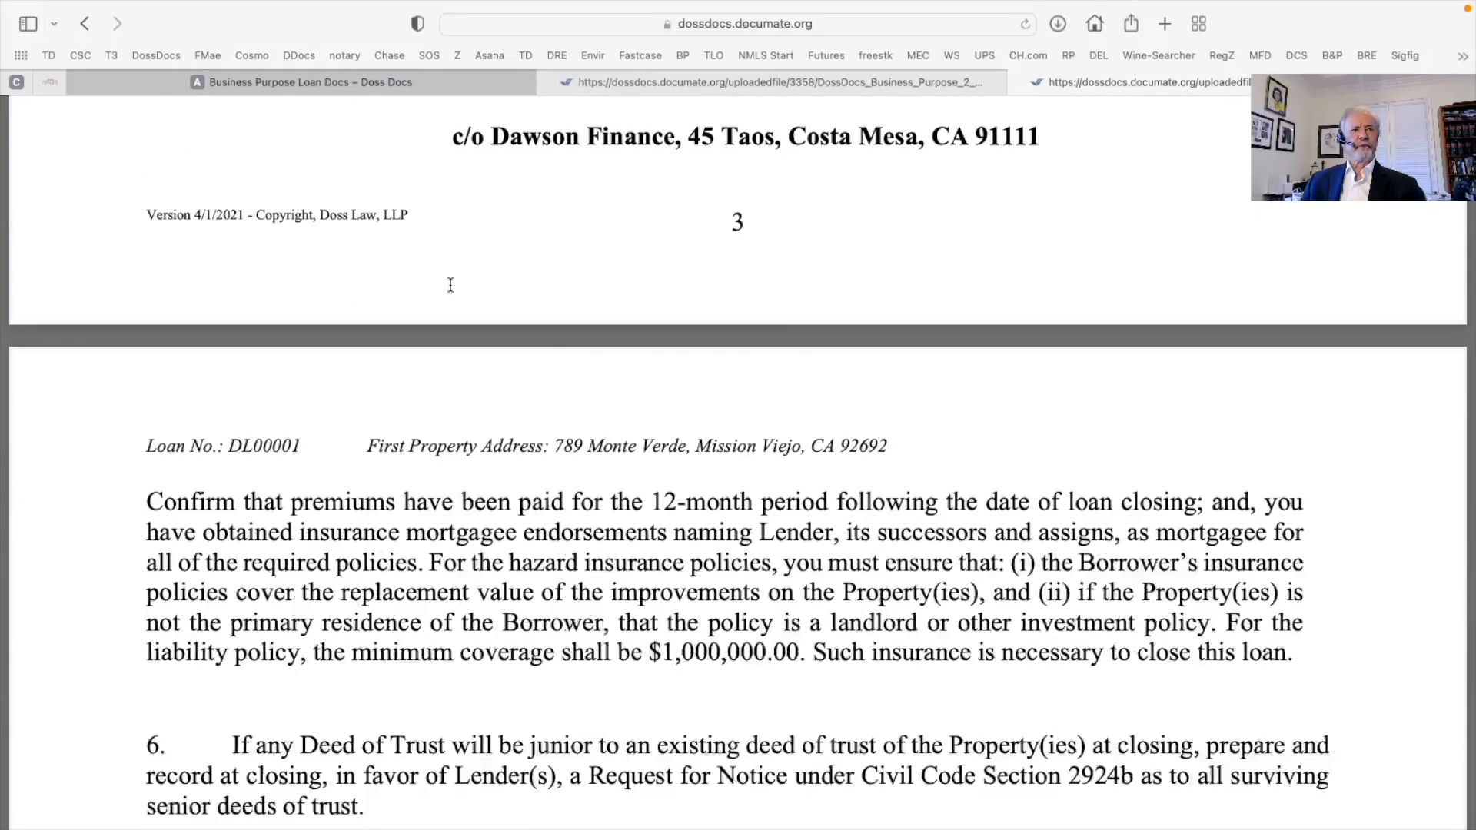
pyautogui.scroll(-12, 450, 285)
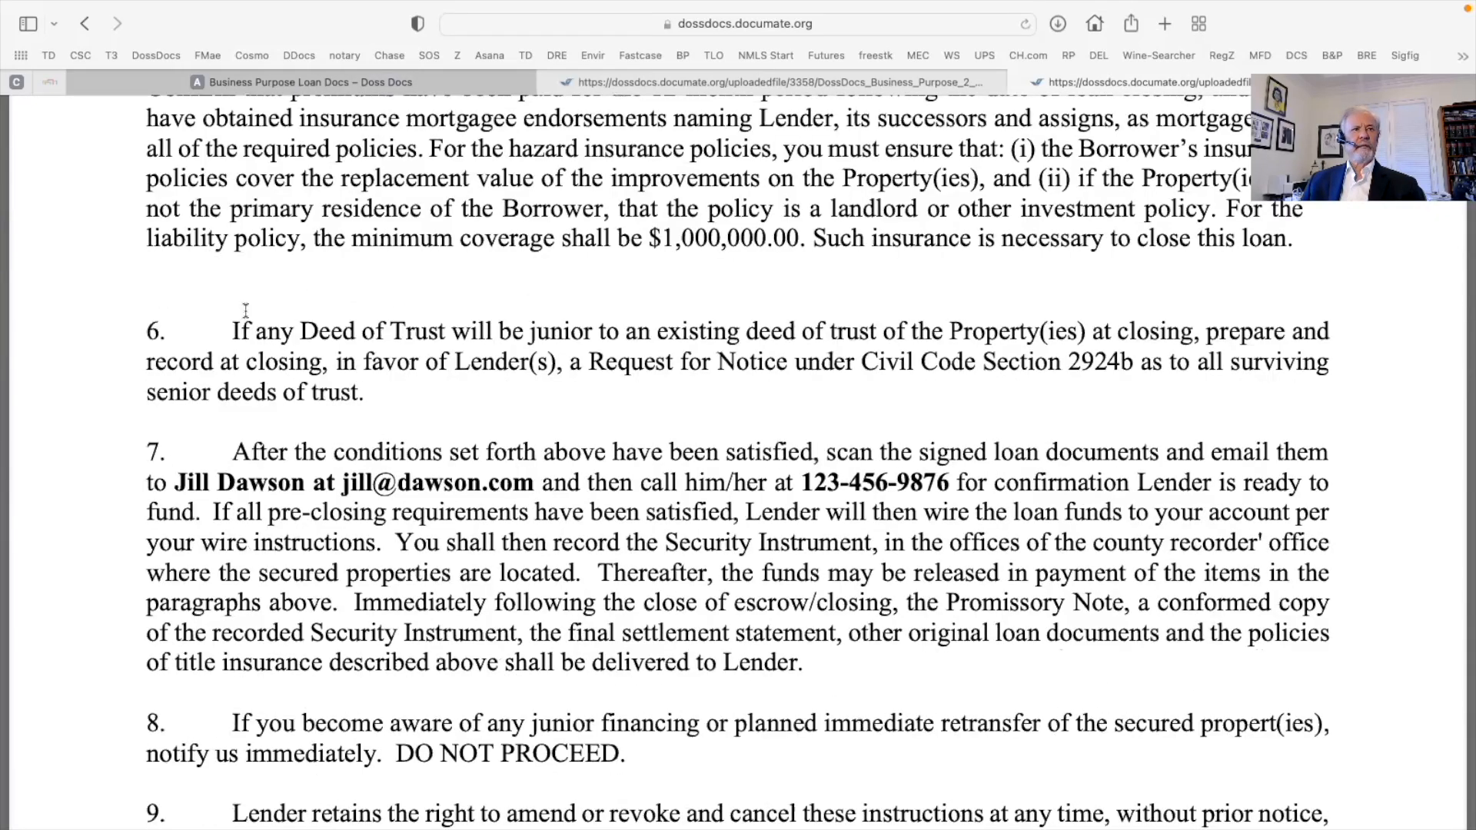
pyautogui.scroll(-7, 192, 346)
pyautogui.moveTo(170, 353); pyautogui.dragTo(931, 351)
# Continue past the signature blocks to the Mortgage Loan Disclosure Statement showing $10,000.00 broker commission
pyautogui.scroll(-6, 451, 455)
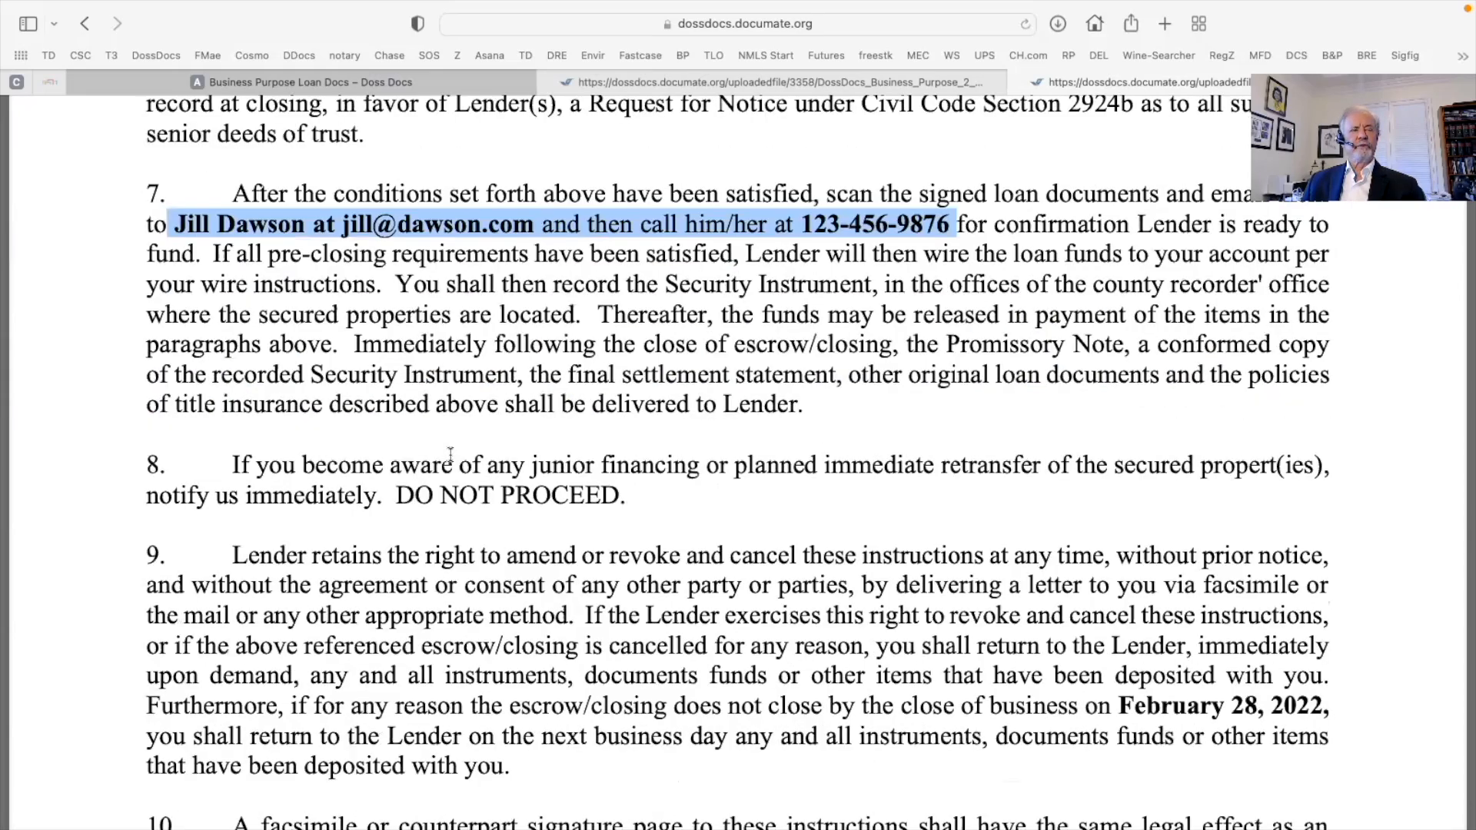
pyautogui.scroll(-20, 451, 453)
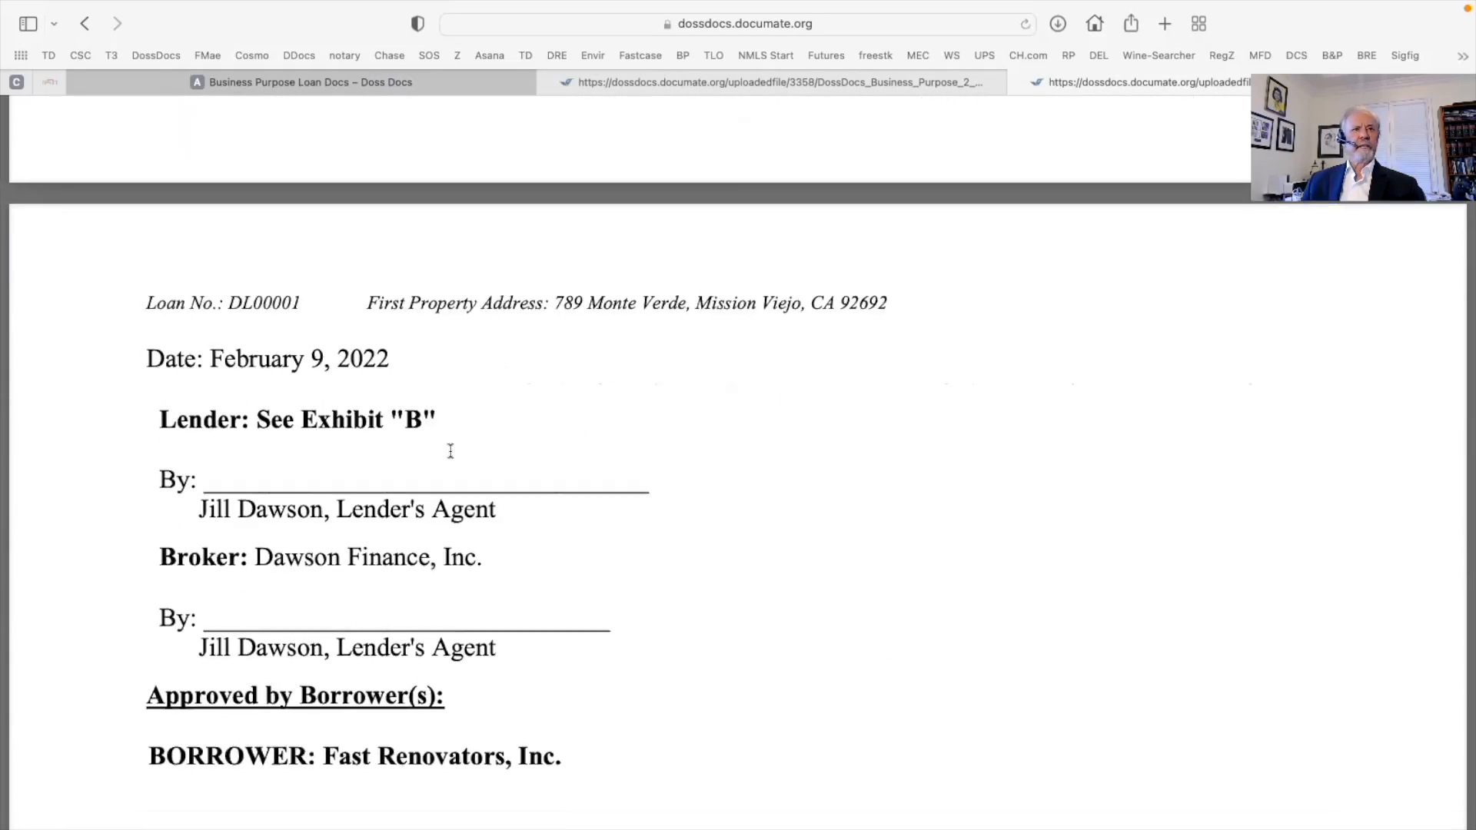
pyautogui.scroll(-12, 450, 453)
pyautogui.moveTo(211, 372); pyautogui.dragTo(1047, 399)
pyautogui.scroll(-6, 406, 408)
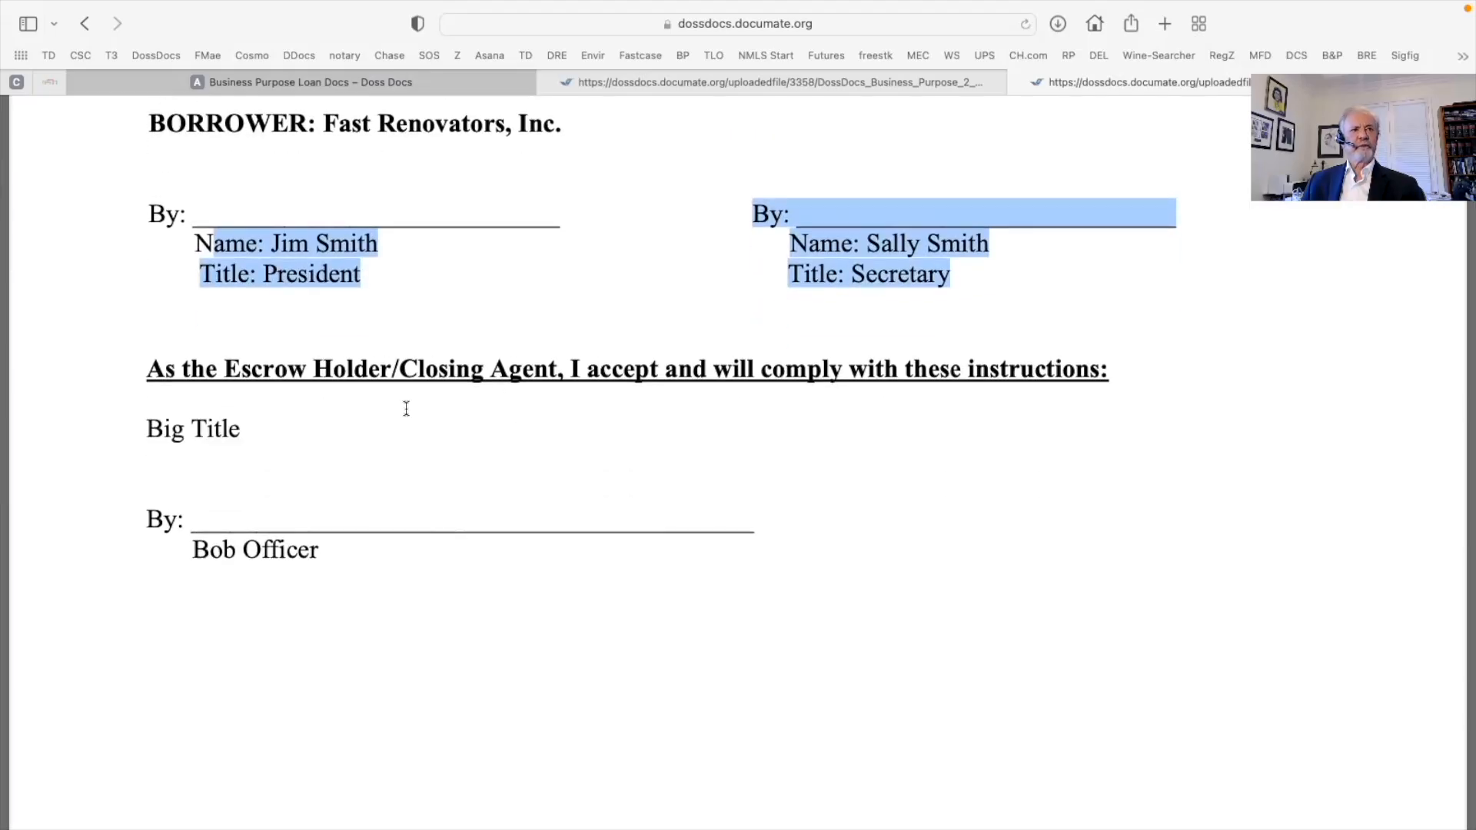
pyautogui.scroll(-12, 406, 408)
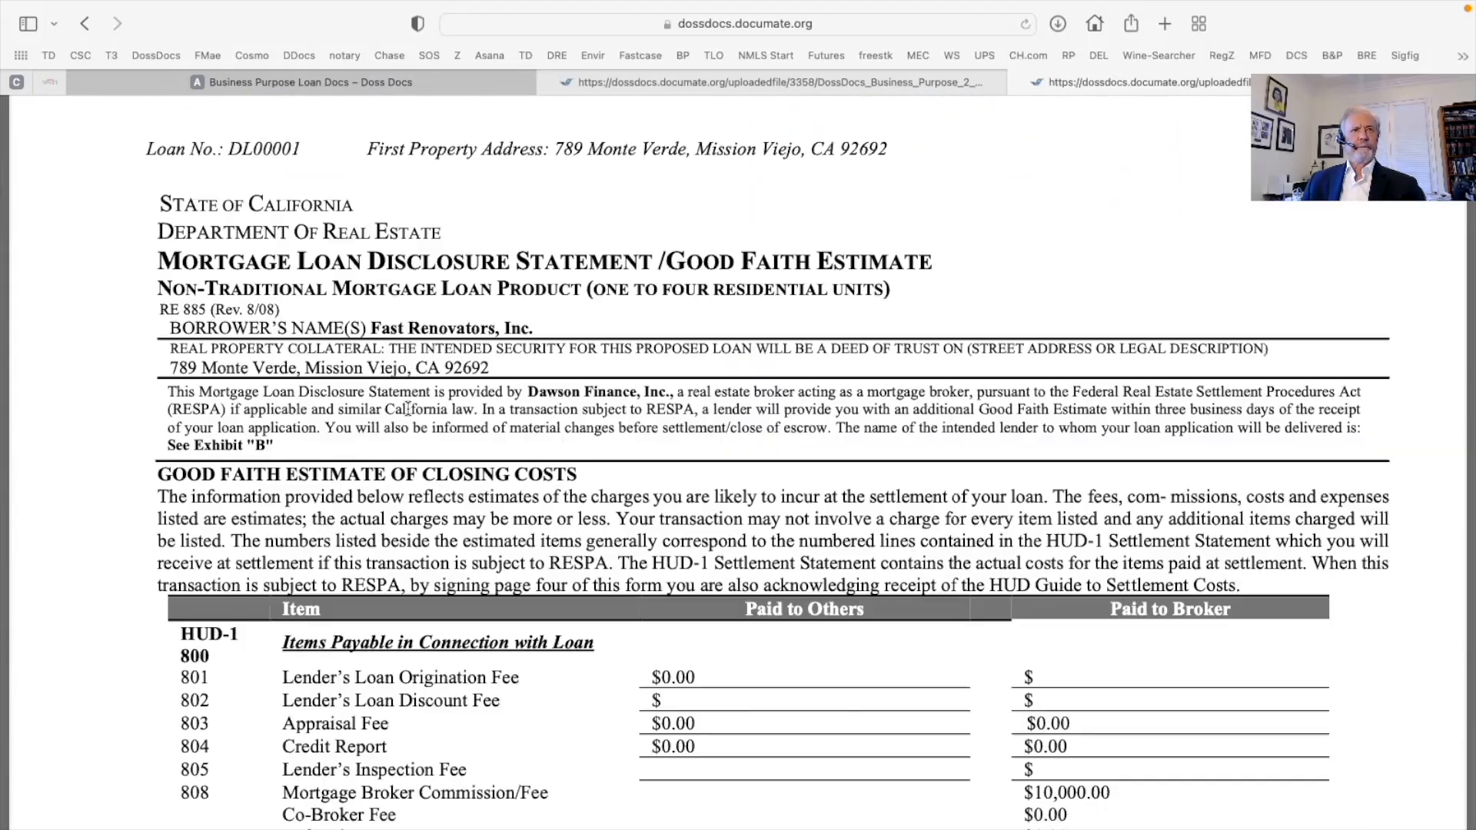
# Scroll past the liens tables, Oral Disclosure and Patriot Act pages to the $500,000.00 Loan and Security Agreement
pyautogui.scroll(-16, 408, 409)
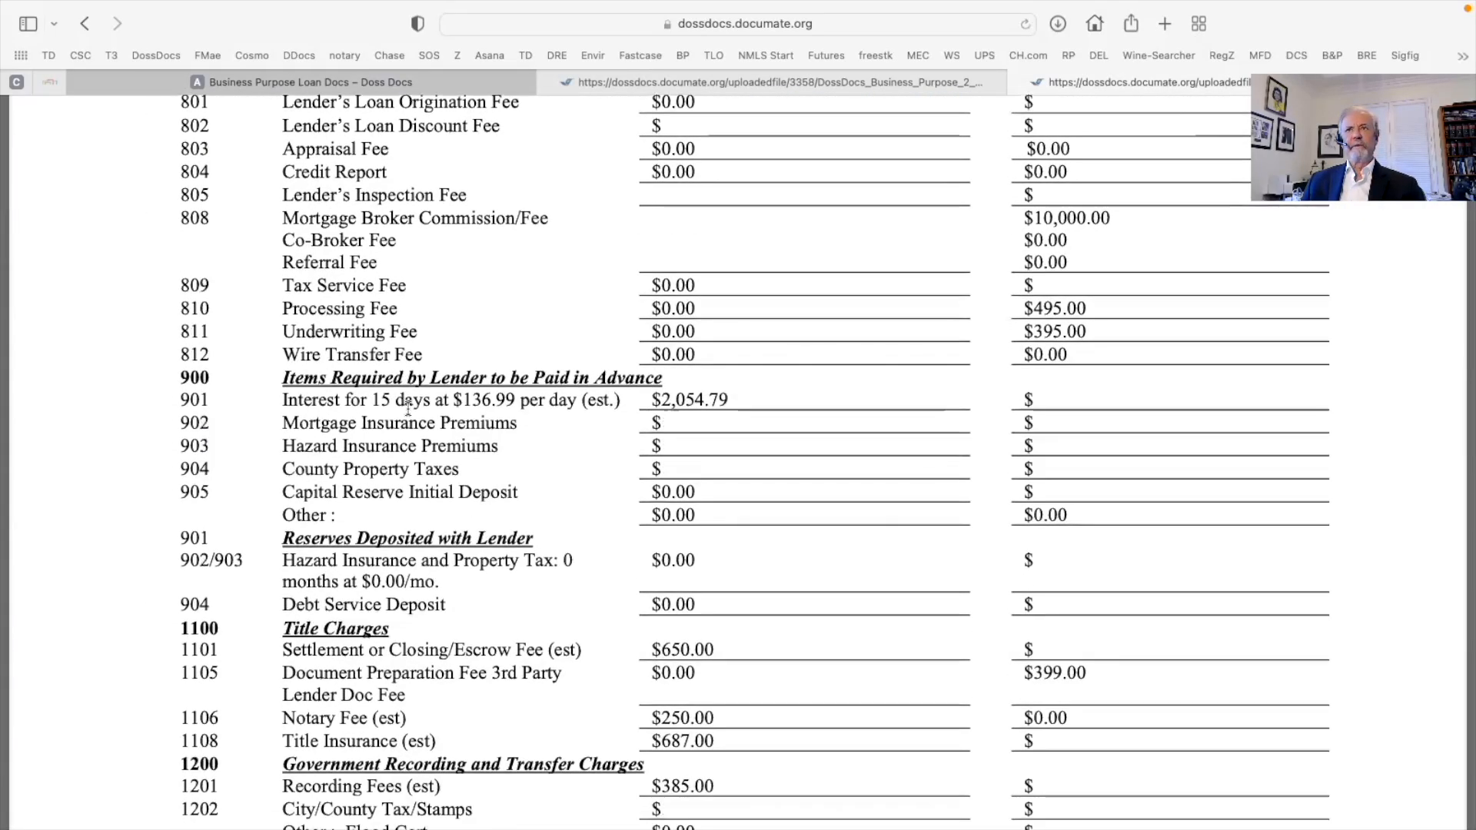
pyautogui.scroll(-10, 408, 408)
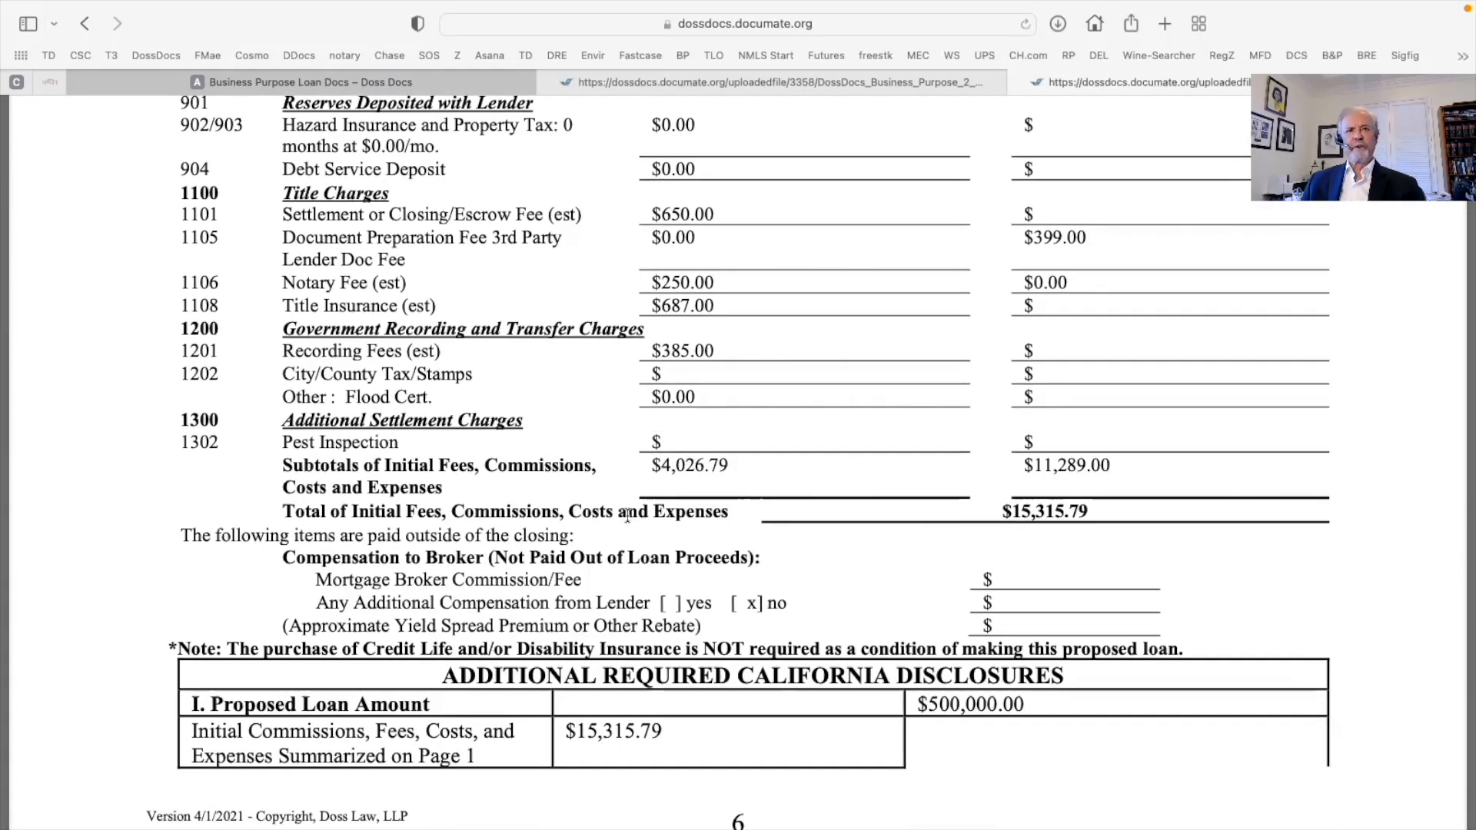
pyautogui.scroll(-4, 615, 524)
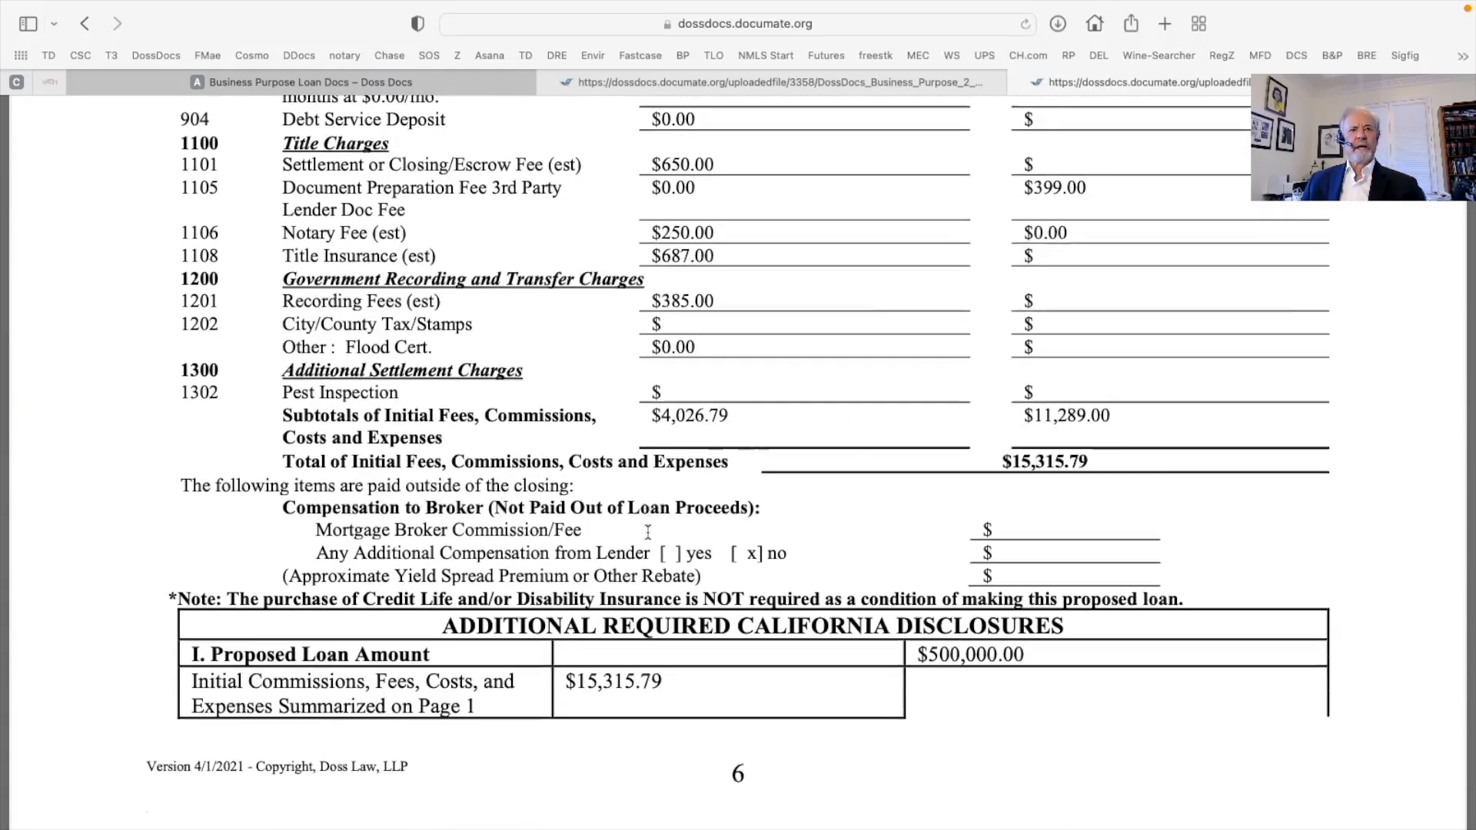
pyautogui.scroll(-3, 648, 532)
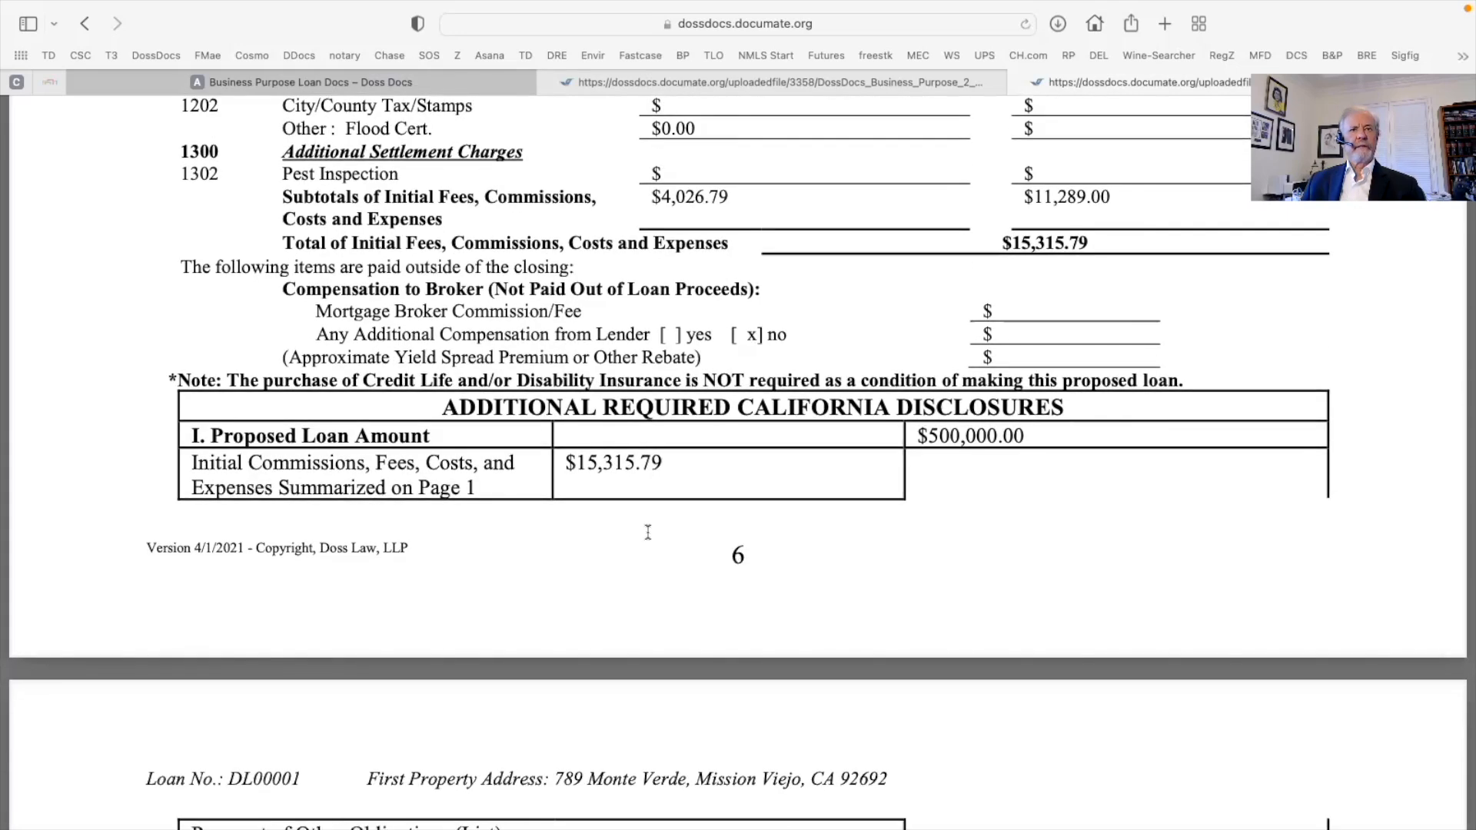
pyautogui.scroll(-3, 648, 532)
pyautogui.scroll(-15, 648, 532)
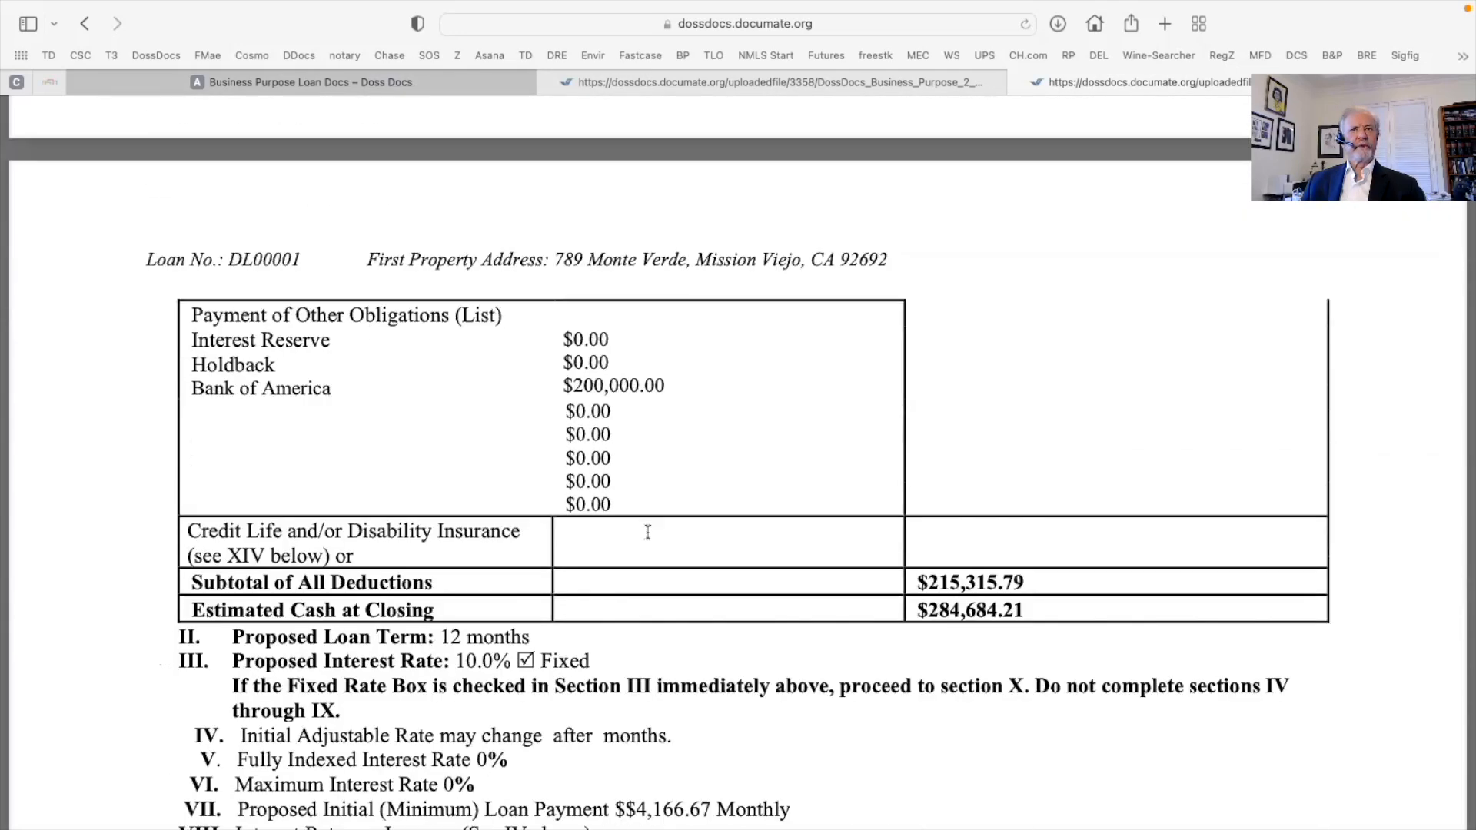
pyautogui.scroll(-7, 648, 532)
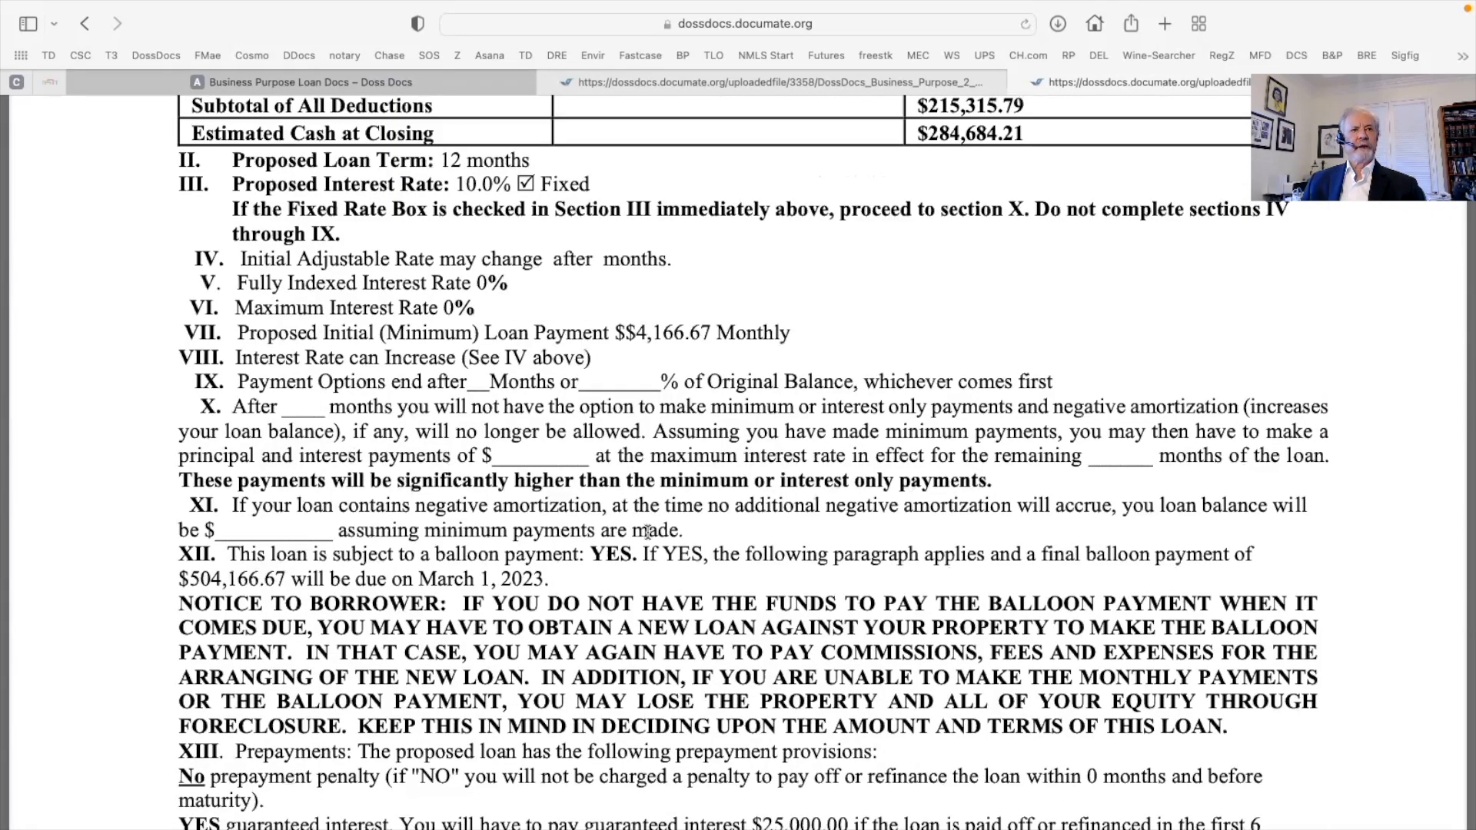
pyautogui.scroll(-20, 648, 532)
pyautogui.scroll(-4, 648, 532)
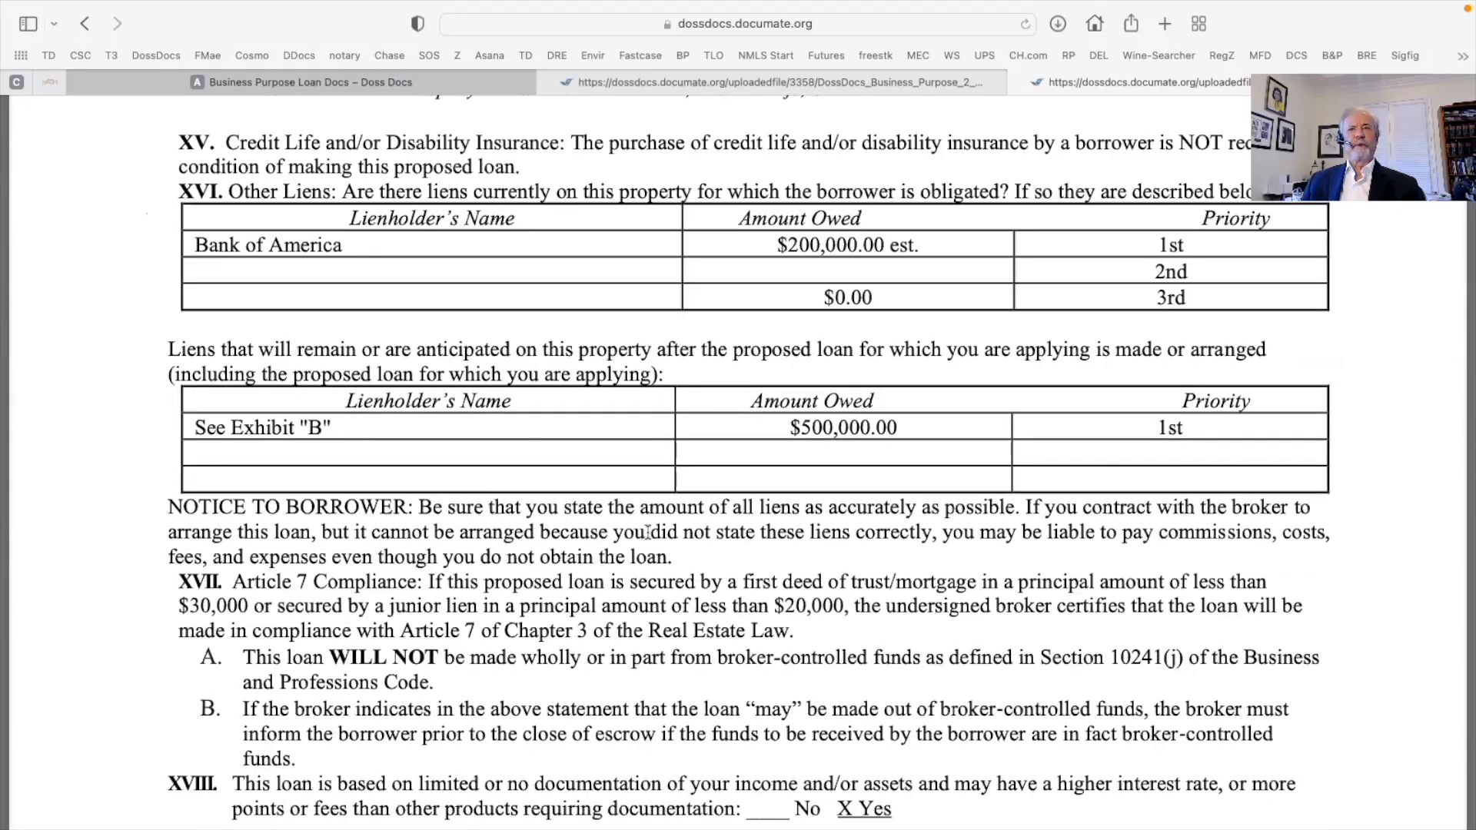
pyautogui.scroll(-5, 648, 532)
pyautogui.scroll(-20, 648, 532)
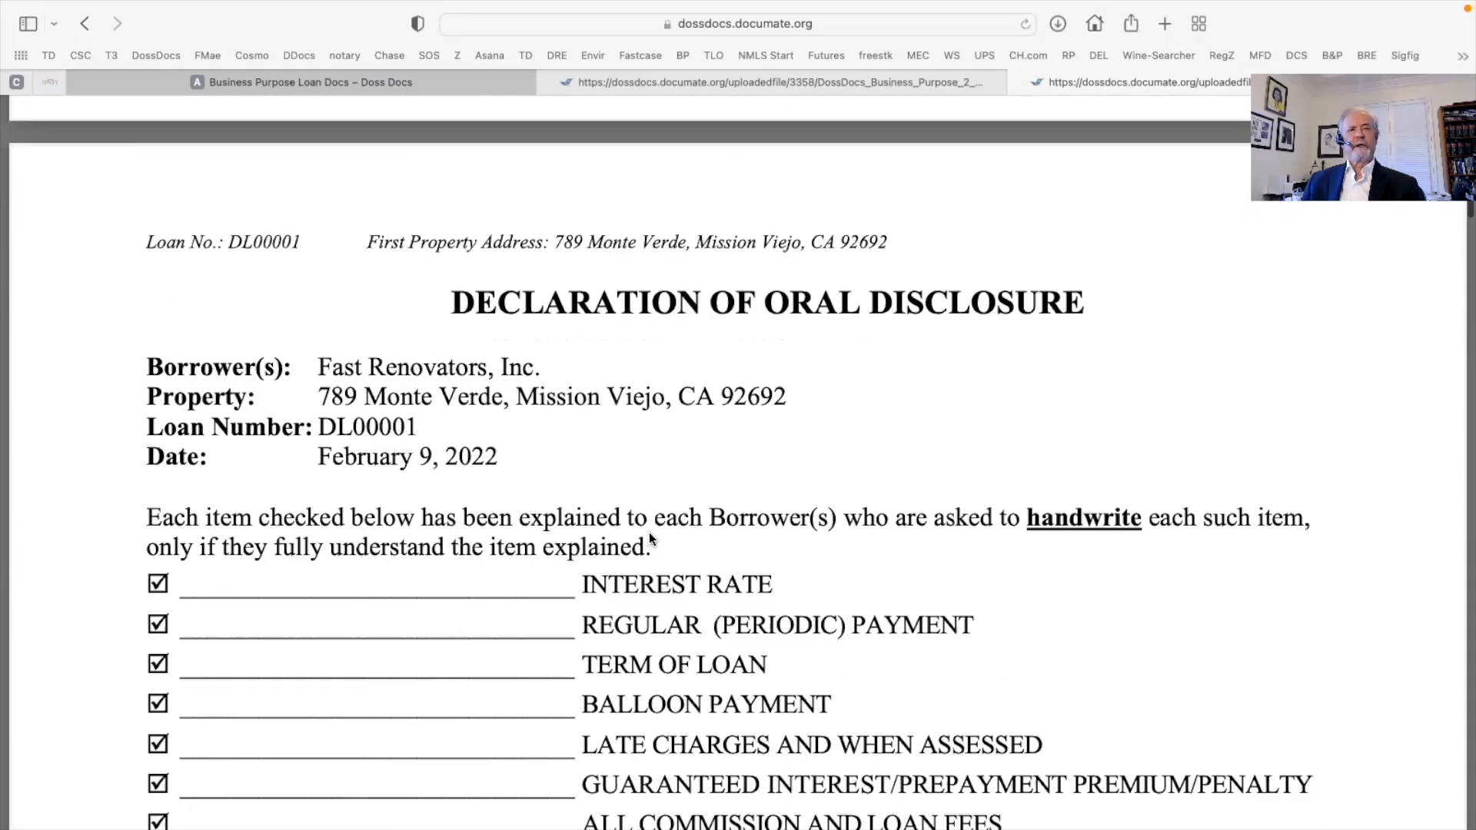
pyautogui.scroll(-1, 649, 531)
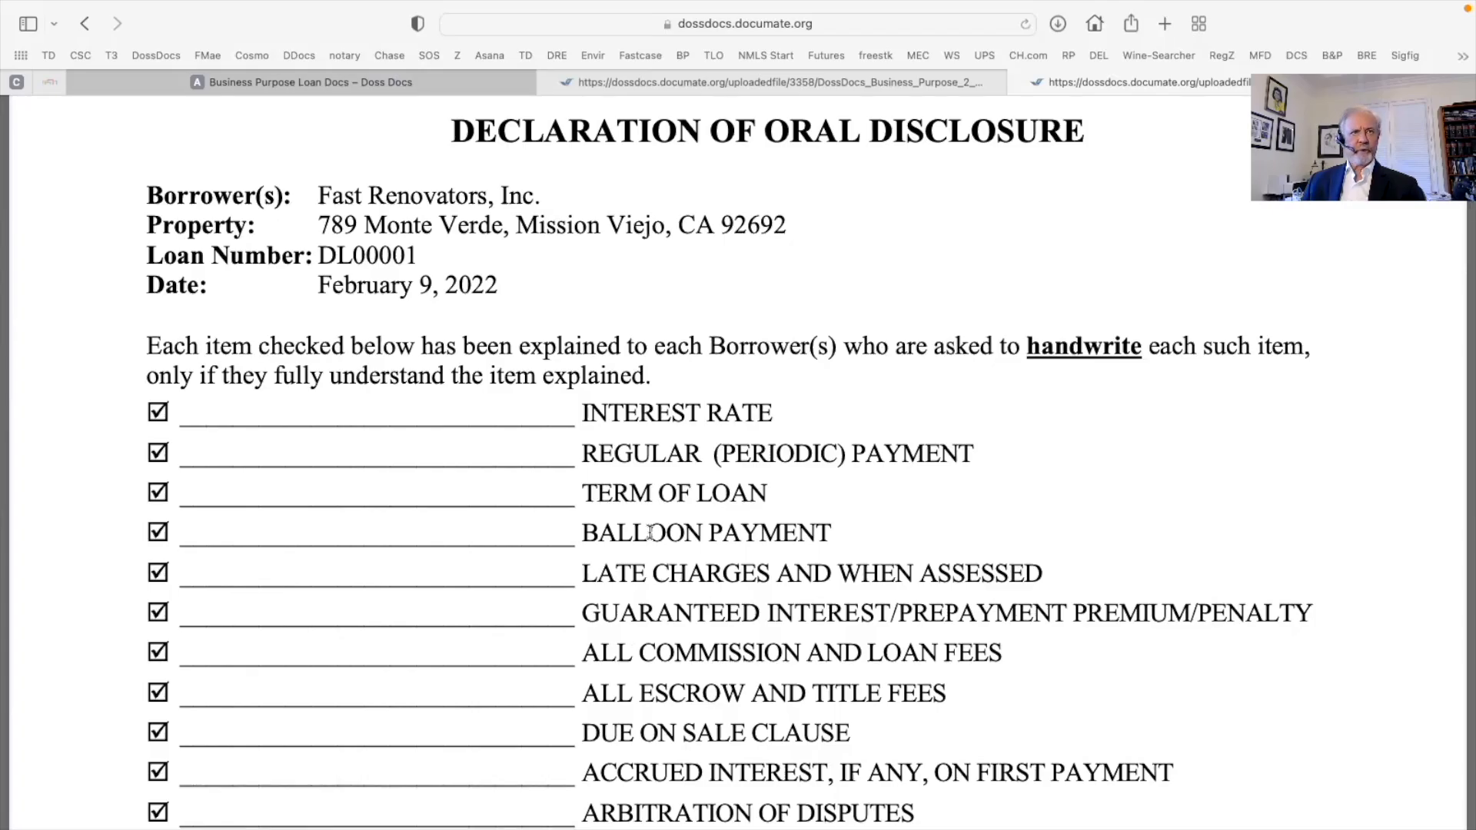
pyautogui.scroll(-20, 650, 532)
pyautogui.scroll(-20, 649, 532)
pyautogui.scroll(-10, 649, 532)
pyautogui.scroll(2, 650, 532)
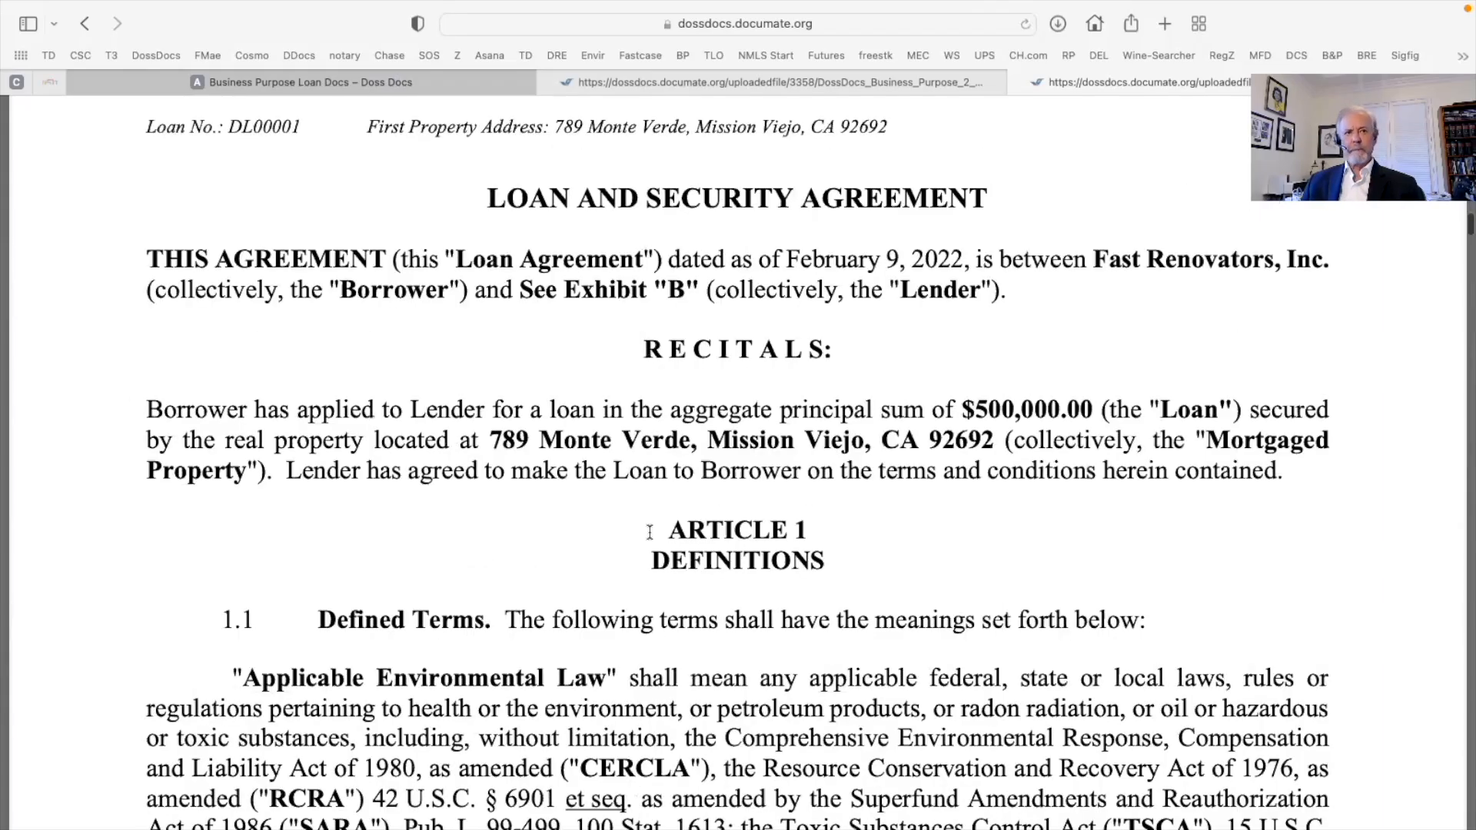
# Scroll through the agreement's definitions, articles and blank Exhibit "B" to the $500,000.00, 10.0% Promissory Note
pyautogui.scroll(-4, 650, 532)
pyautogui.scroll(-4, 649, 531)
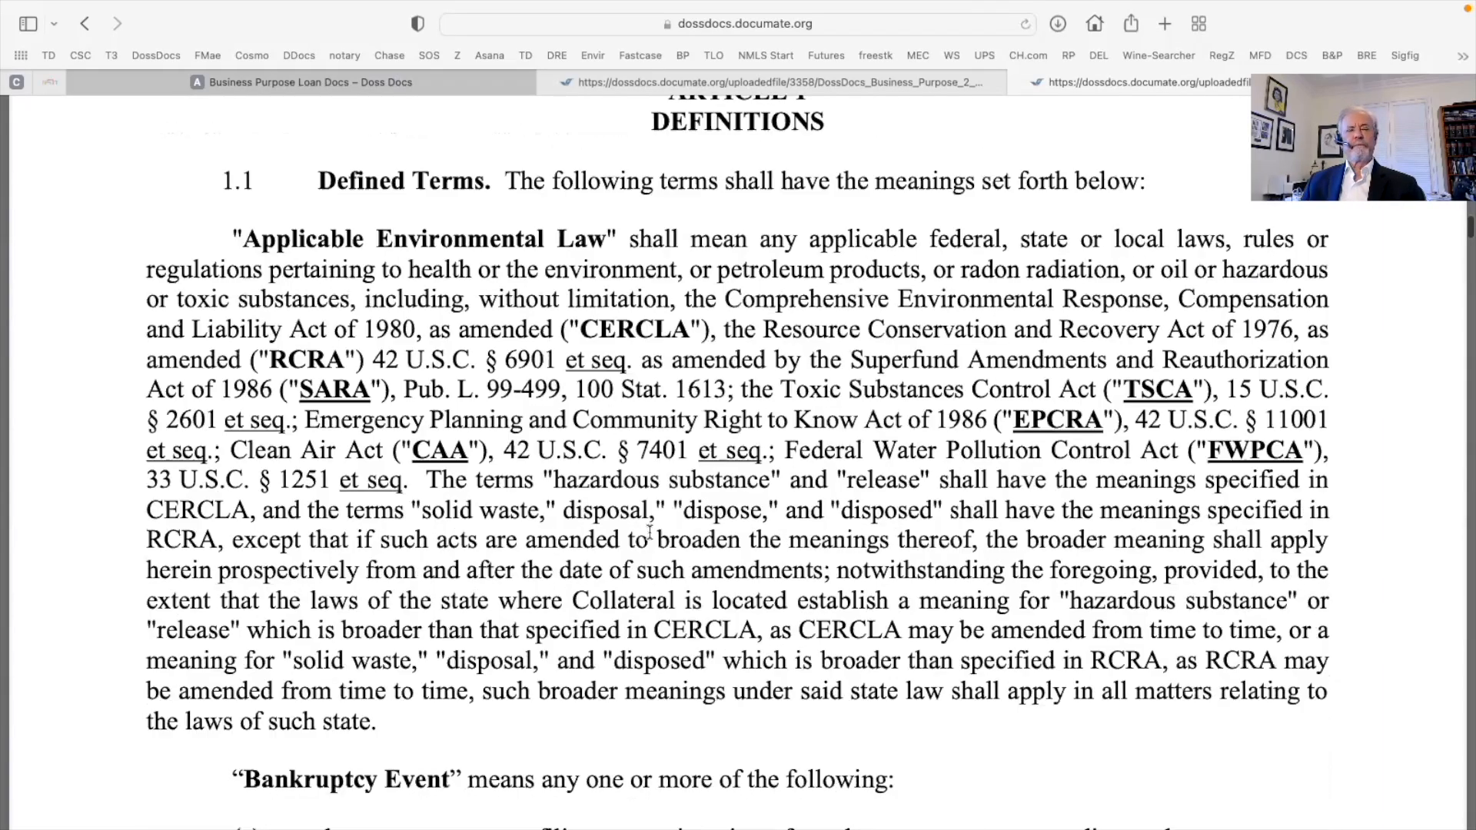
pyautogui.scroll(-15, 649, 532)
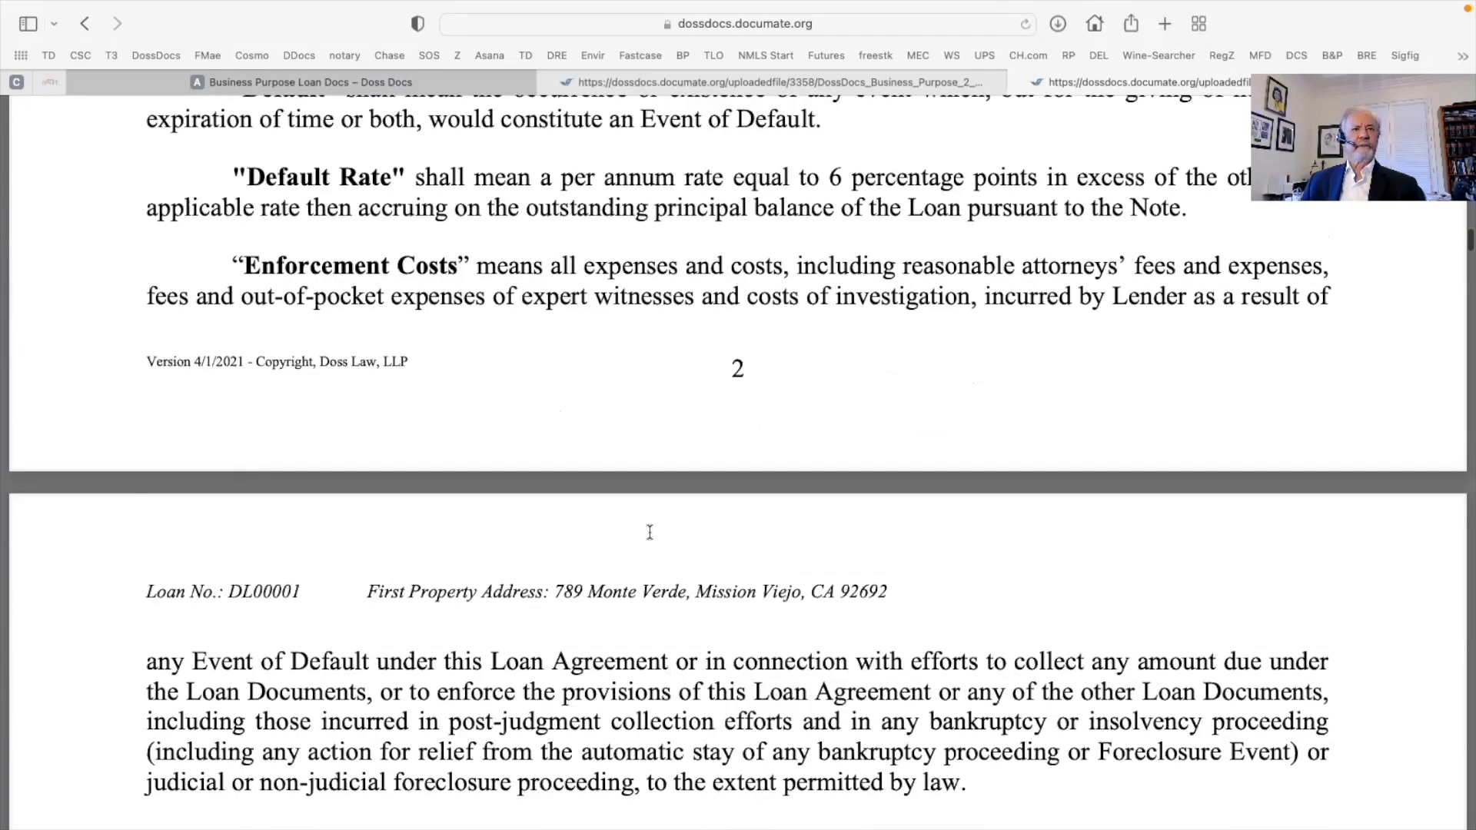
pyautogui.scroll(-15, 649, 531)
pyautogui.scroll(-15, 650, 532)
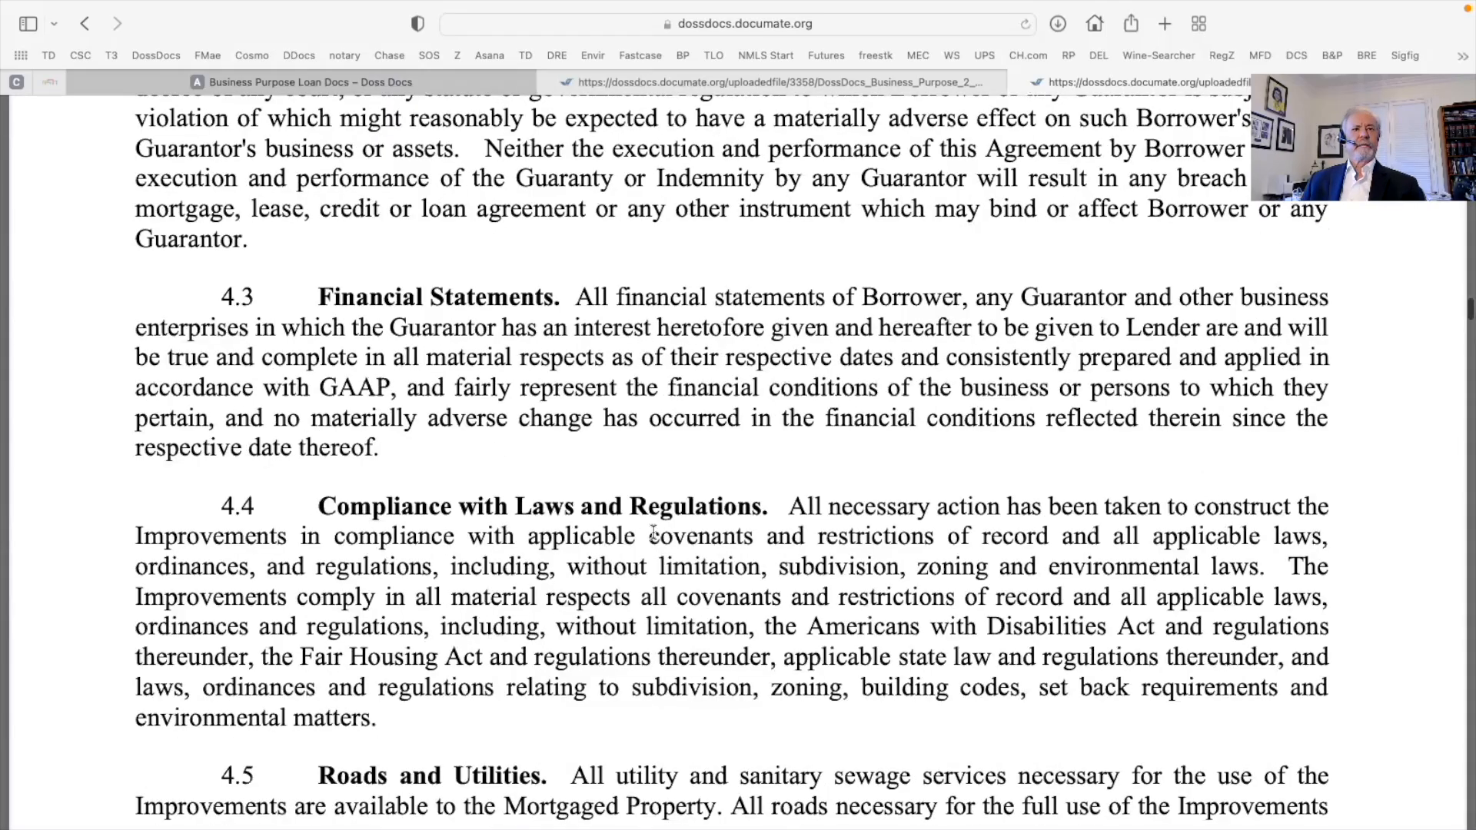
pyautogui.scroll(-20, 653, 530)
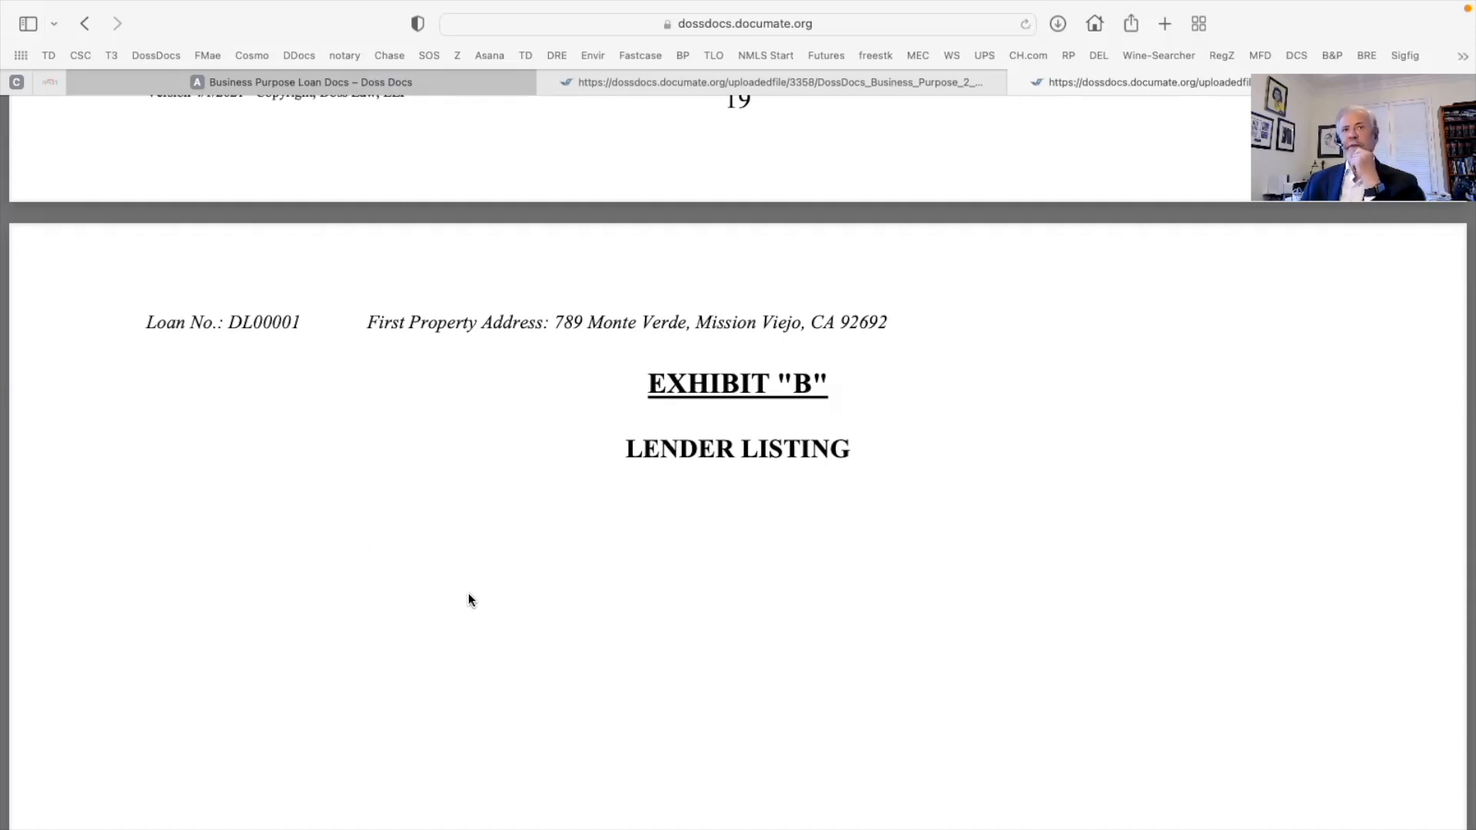
pyautogui.scroll(-1, 551, 594)
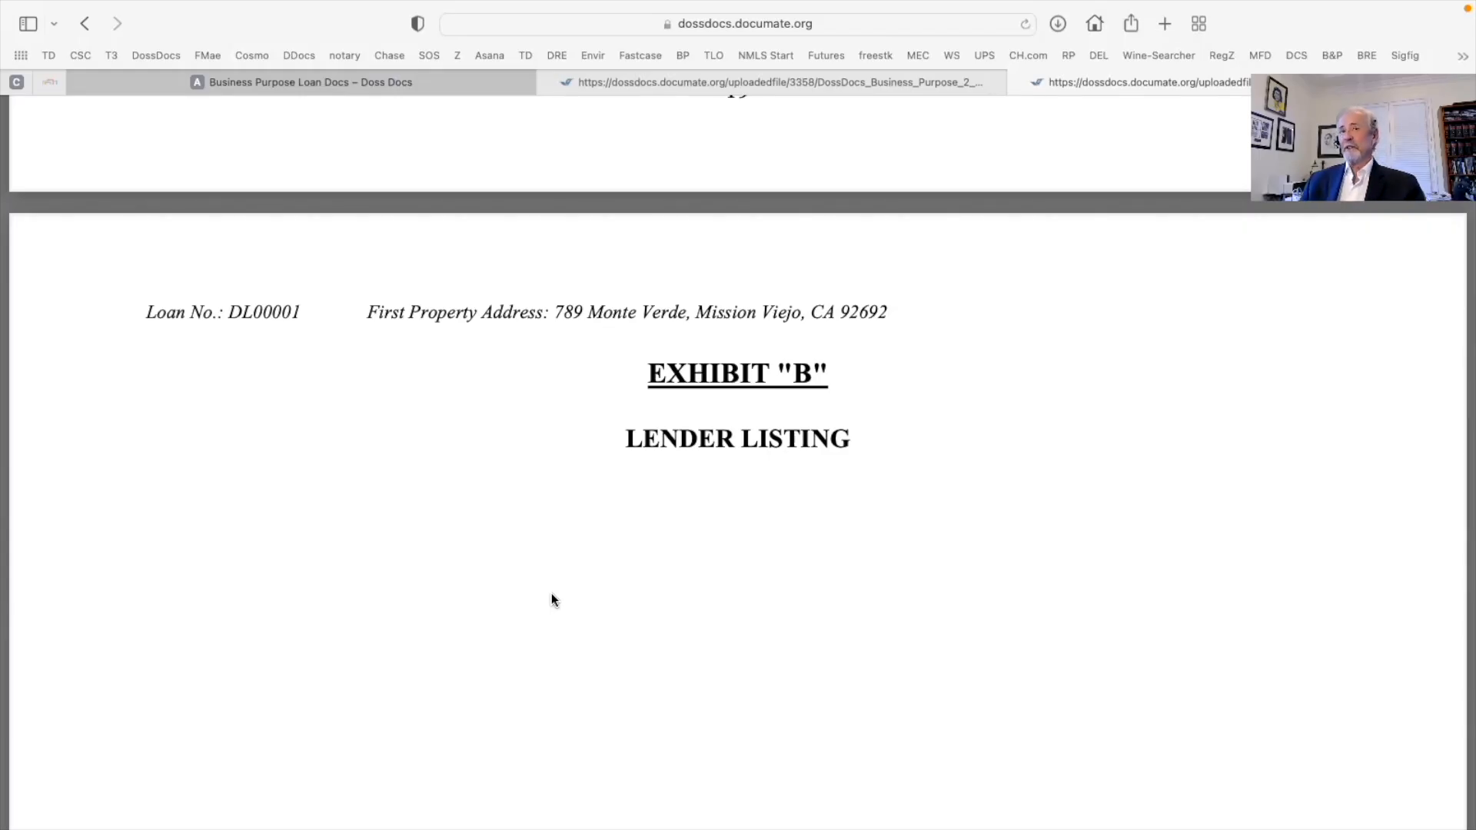
pyautogui.scroll(-3, 551, 593)
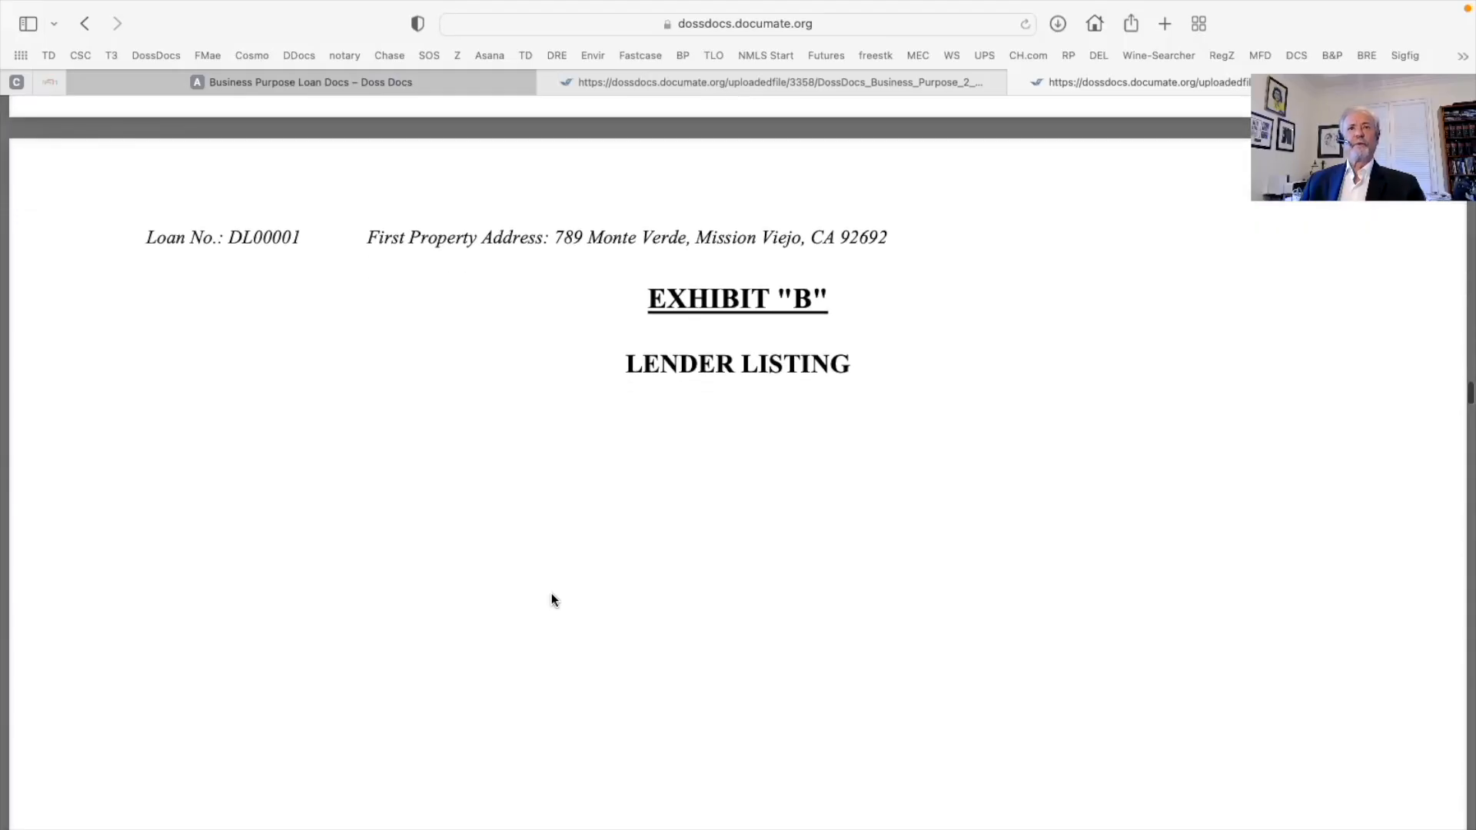
pyautogui.scroll(-15, 551, 599)
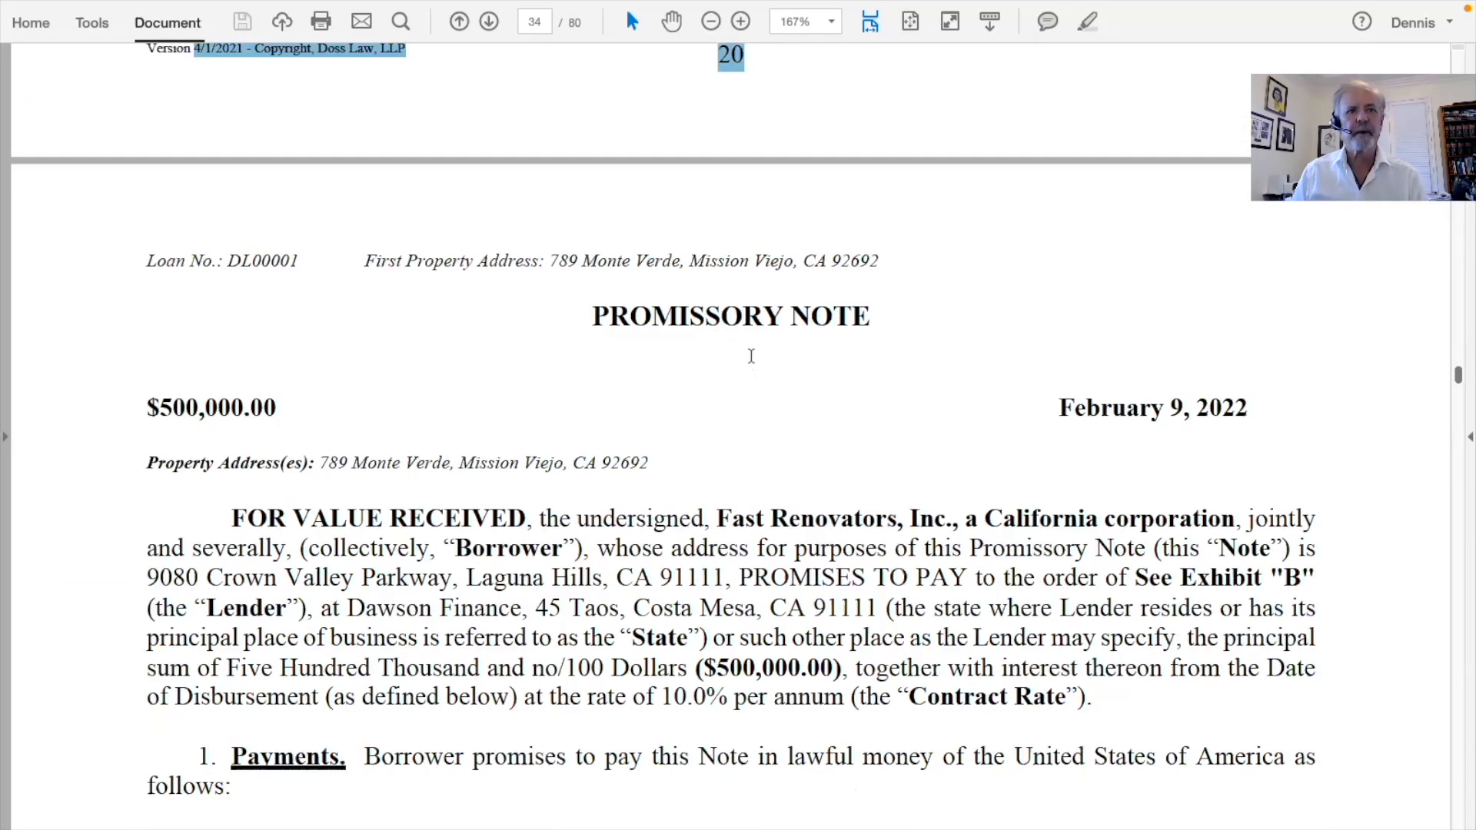
pyautogui.scroll(-3, 751, 356)
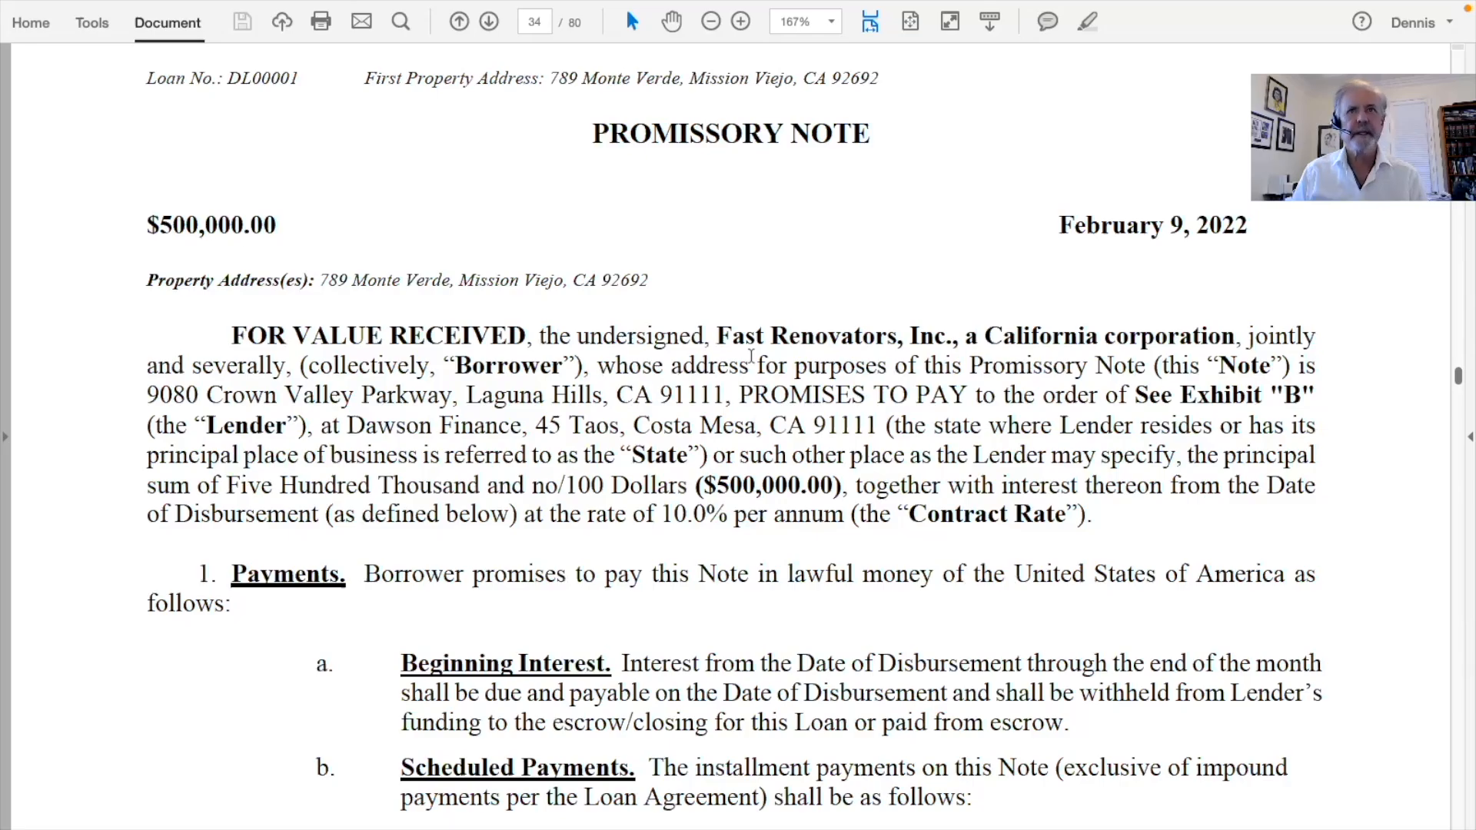
# Scroll into the Promissory Note's payment terms and select the extension condition about junior encumbrances
pyautogui.scroll(-1, 751, 356)
pyautogui.scroll(-5, 751, 356)
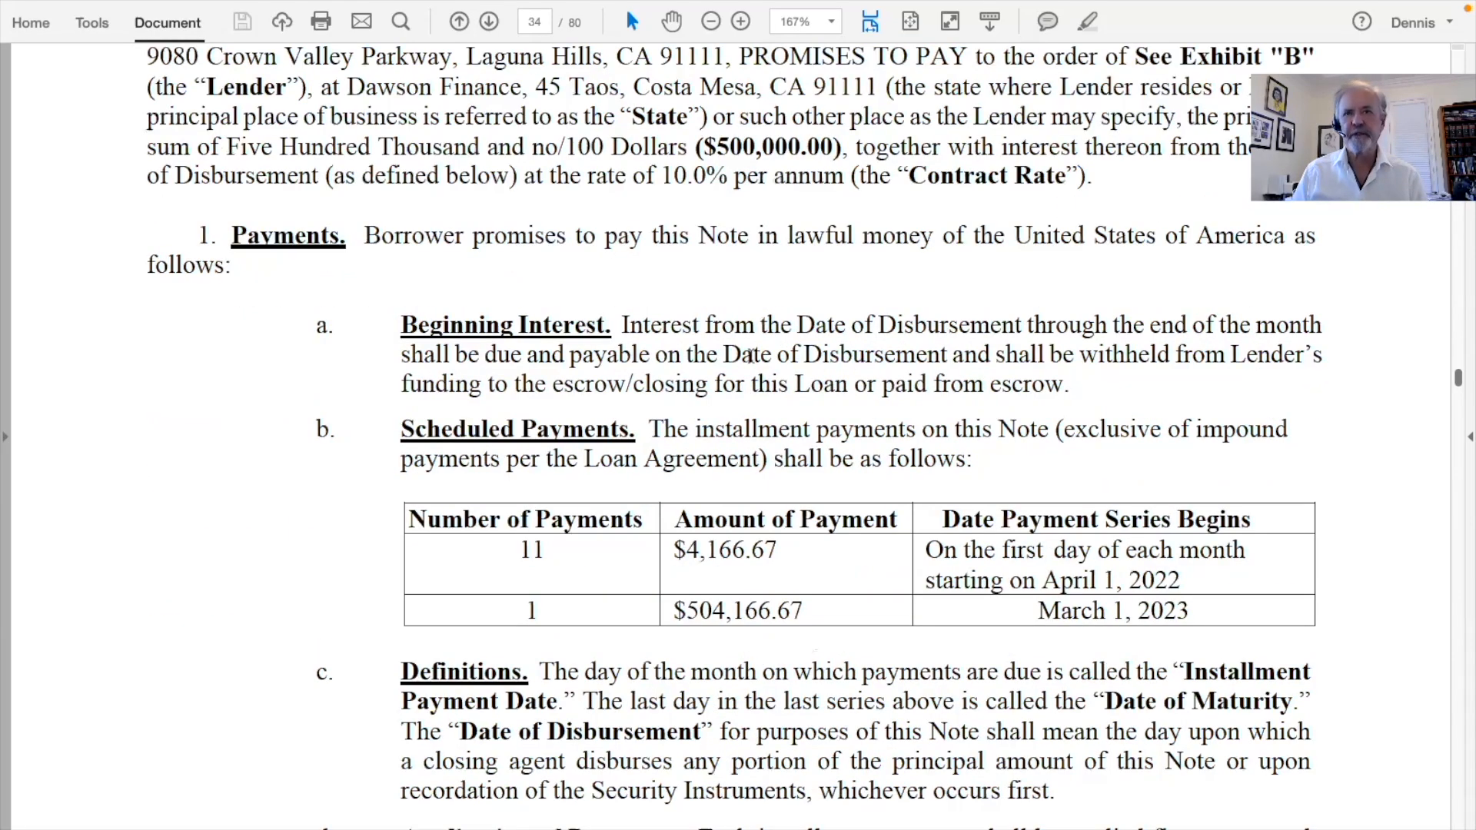
pyautogui.scroll(-1, 751, 356)
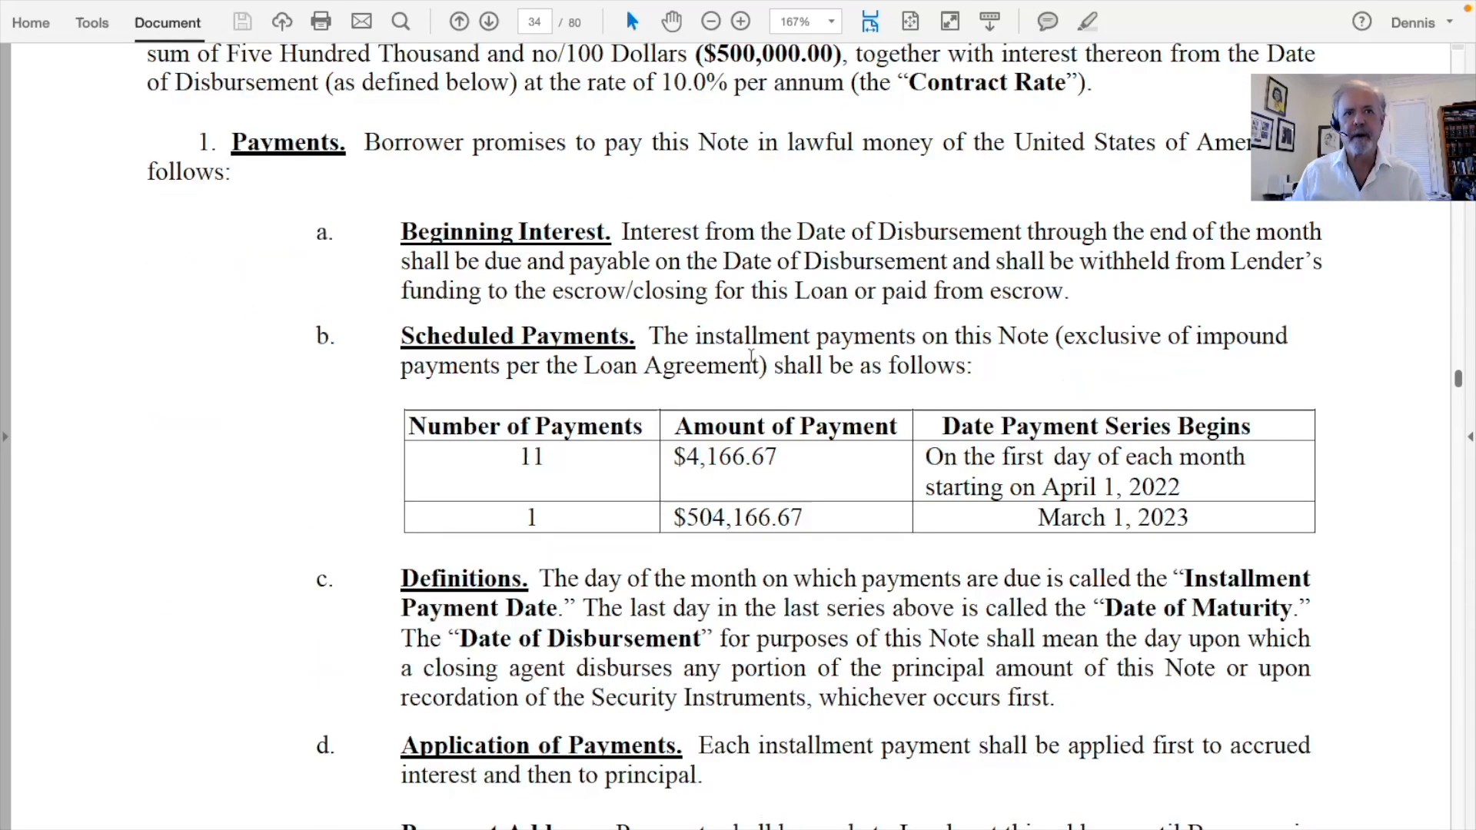
pyautogui.scroll(-5, 750, 356)
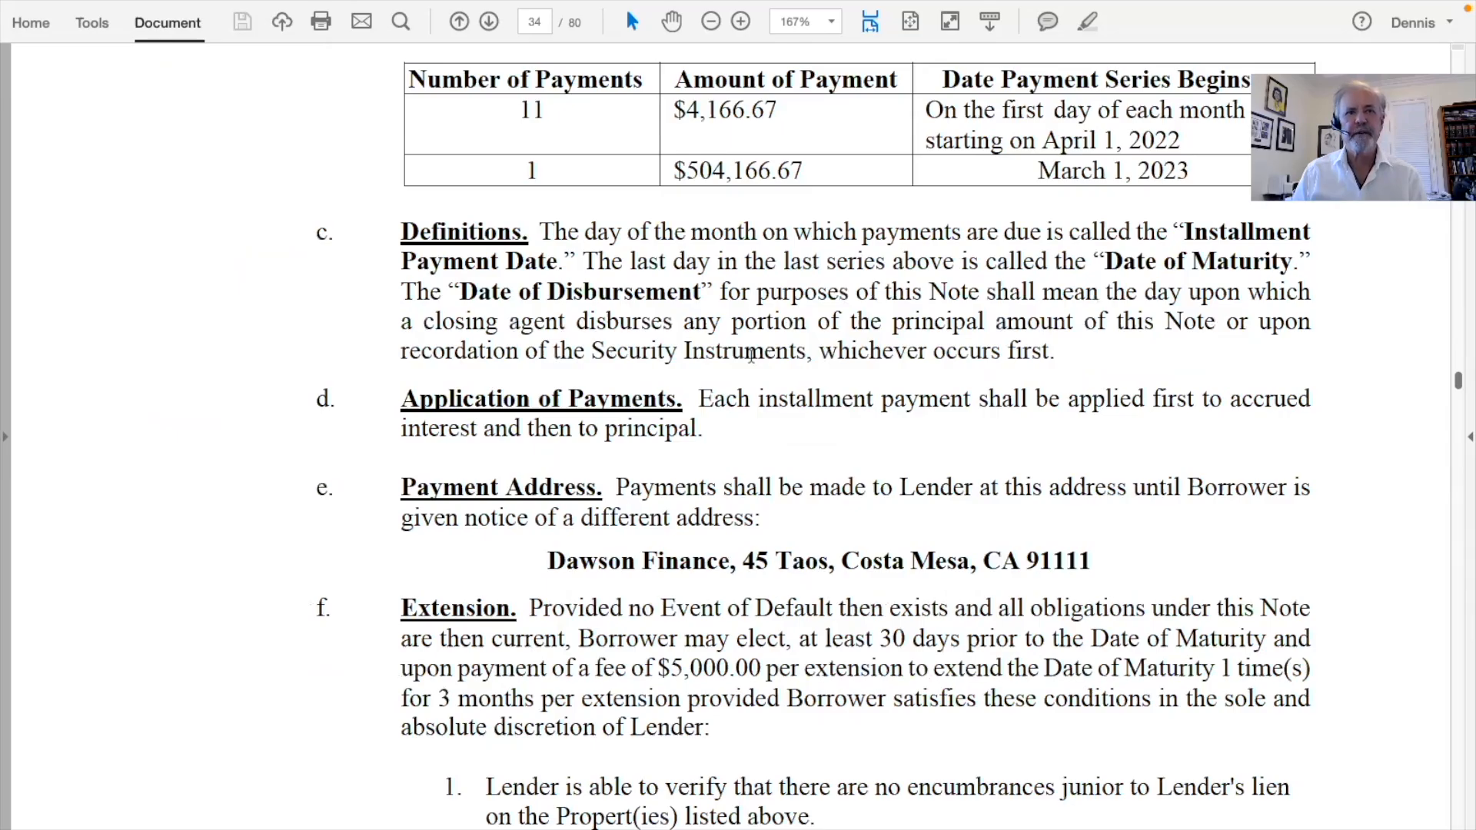
pyautogui.scroll(-5, 751, 356)
pyautogui.scroll(-1, 490, 362)
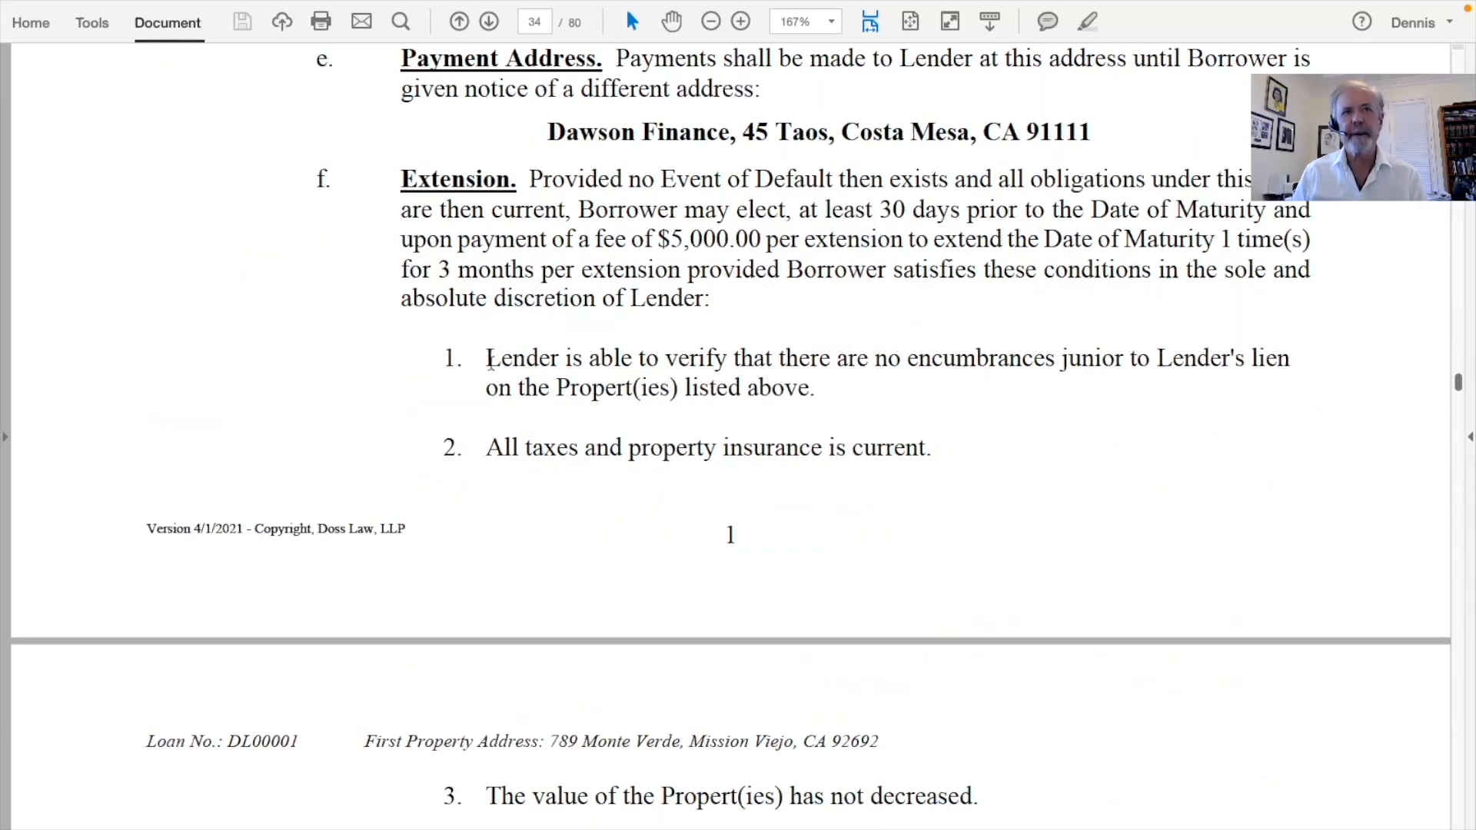
pyautogui.moveTo(489, 358); pyautogui.dragTo(869, 378)
# Read on through the note's clauses, selecting one line, to the Jury Waiver through Business Purpose clauses
pyautogui.scroll(-5, 869, 379)
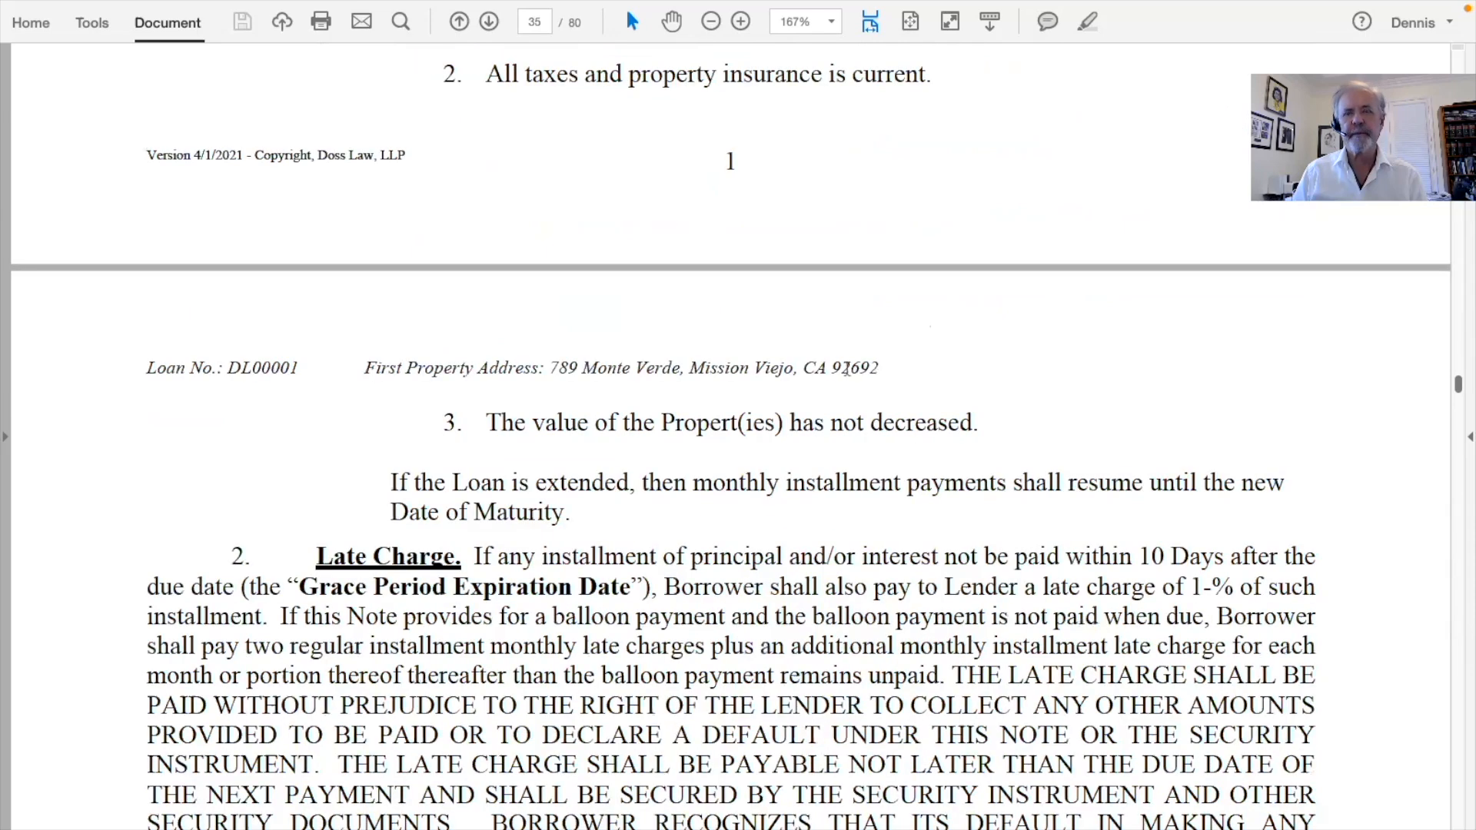
pyautogui.scroll(-1, 615, 452)
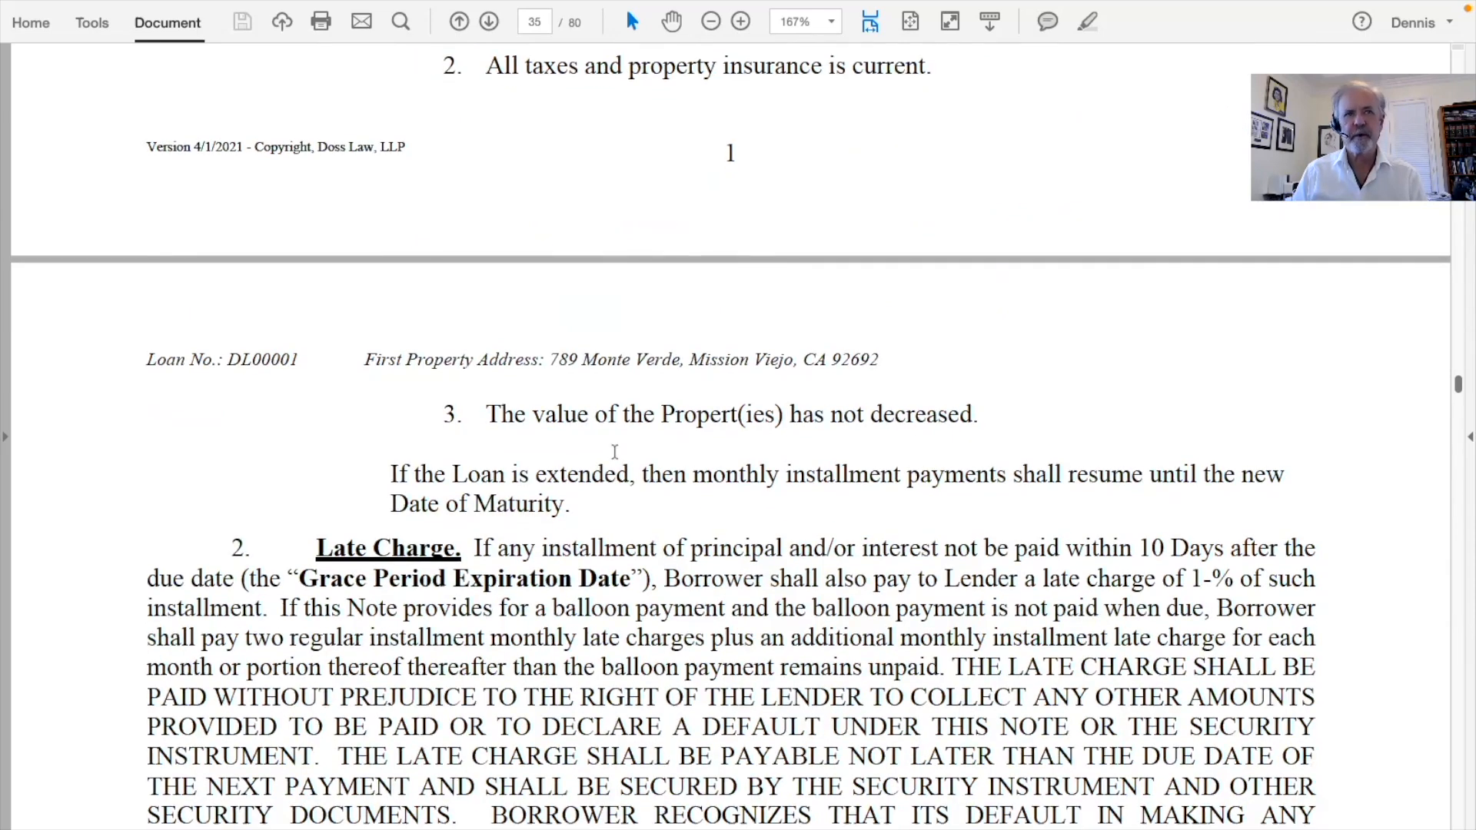
pyautogui.scroll(-2, 615, 450)
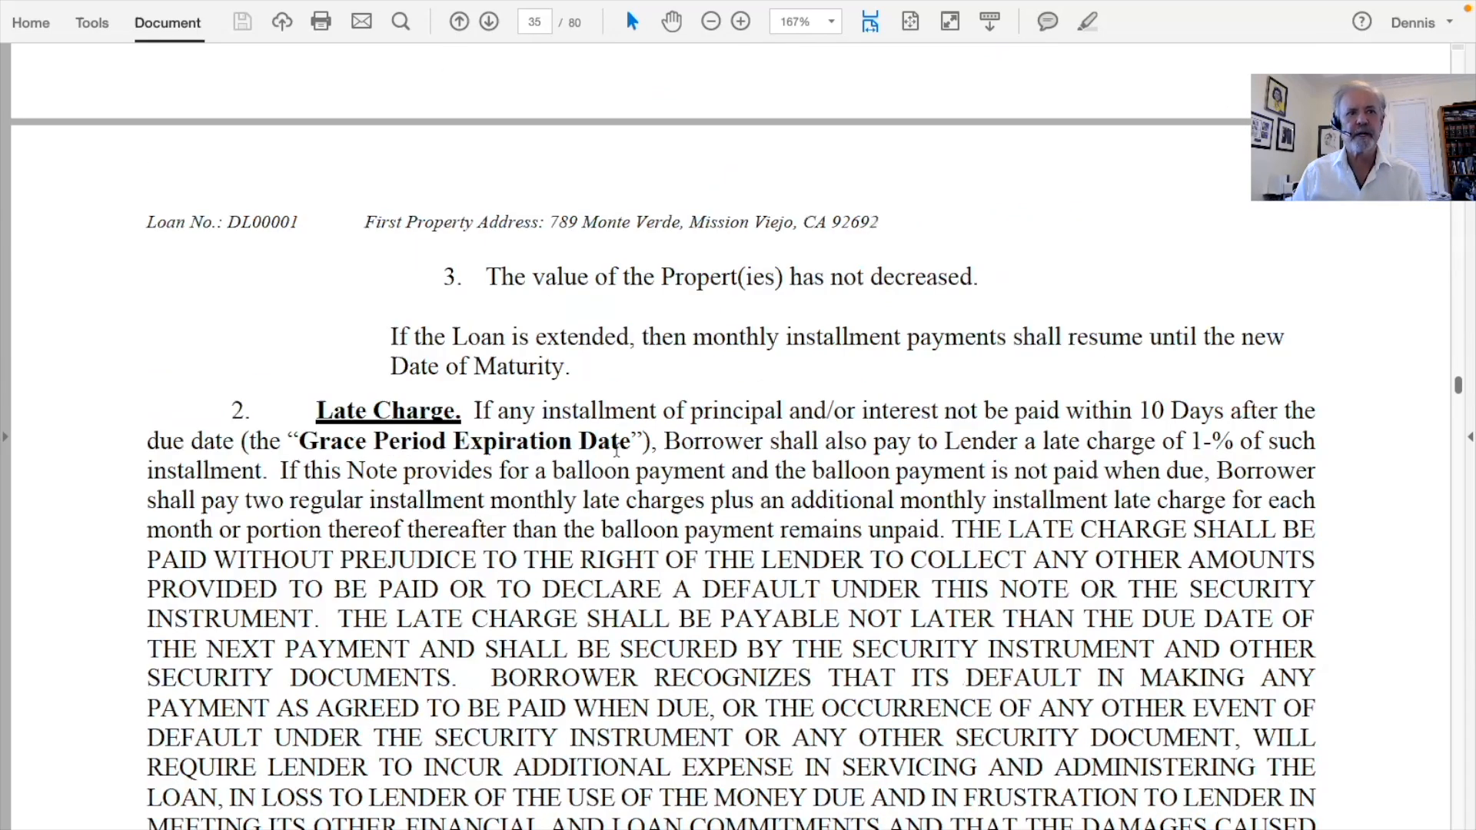
pyautogui.scroll(-10, 616, 451)
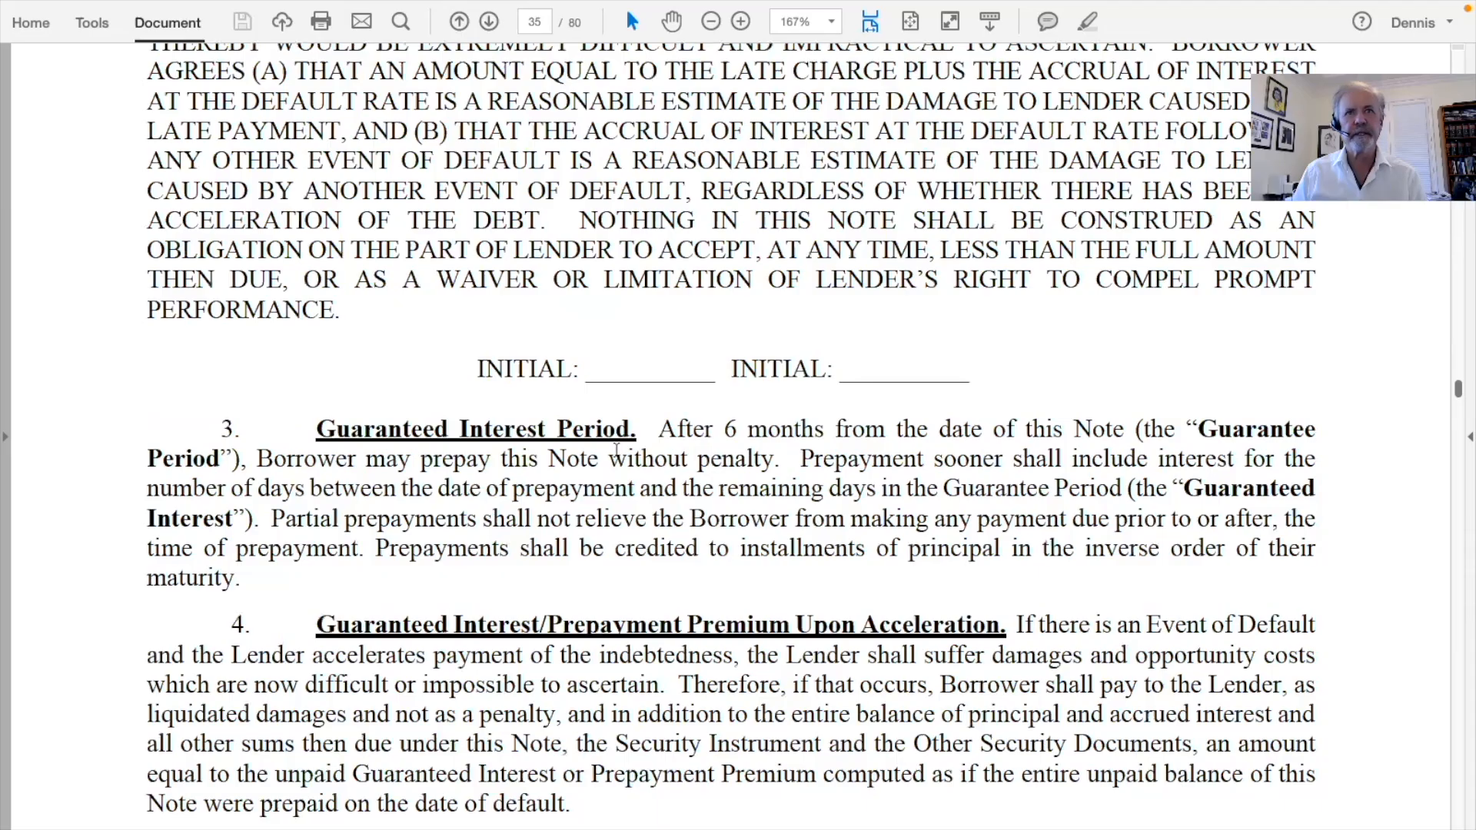
pyautogui.scroll(-3, 616, 450)
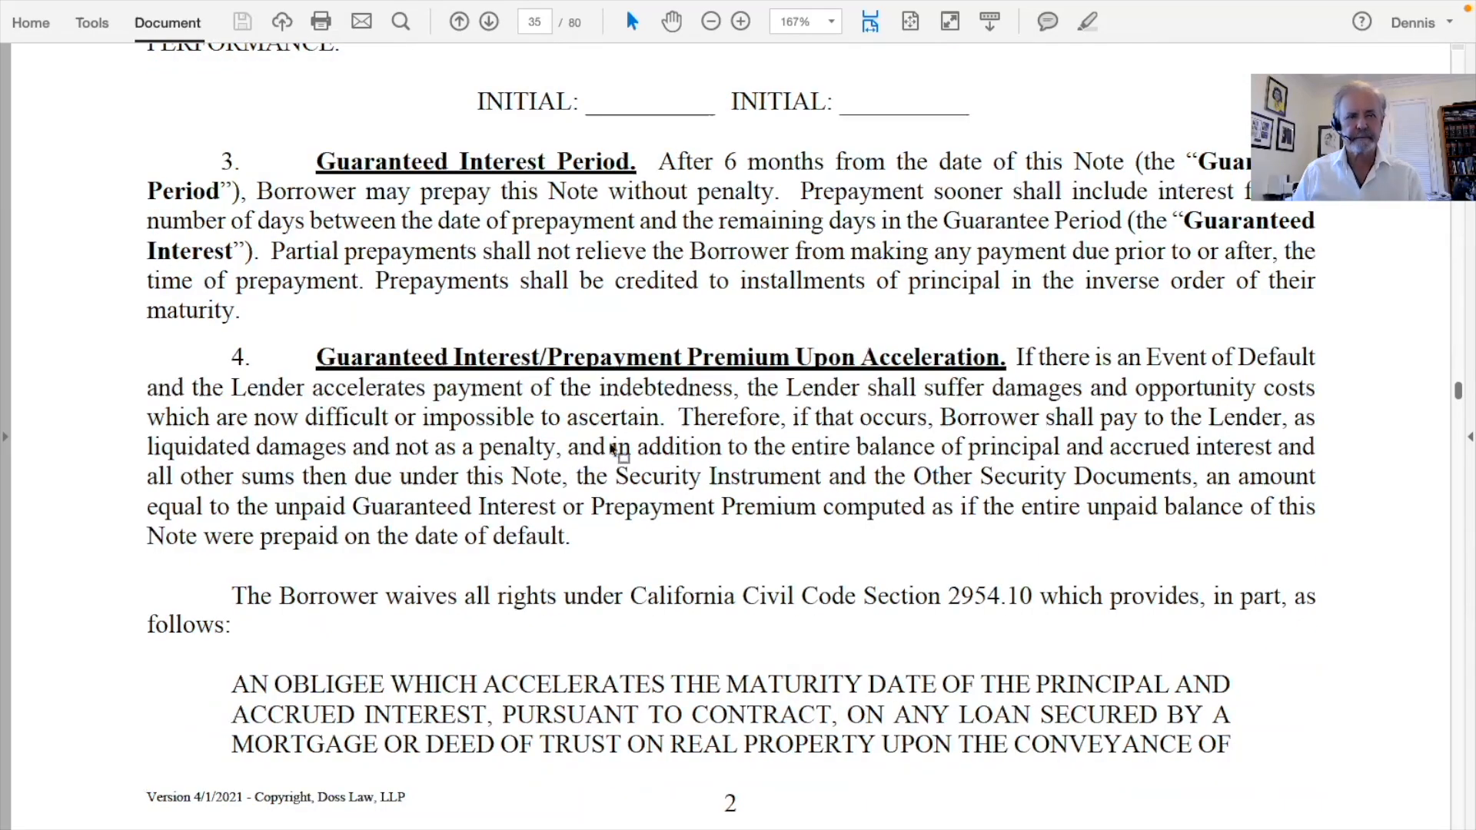
pyautogui.scroll(-12, 615, 451)
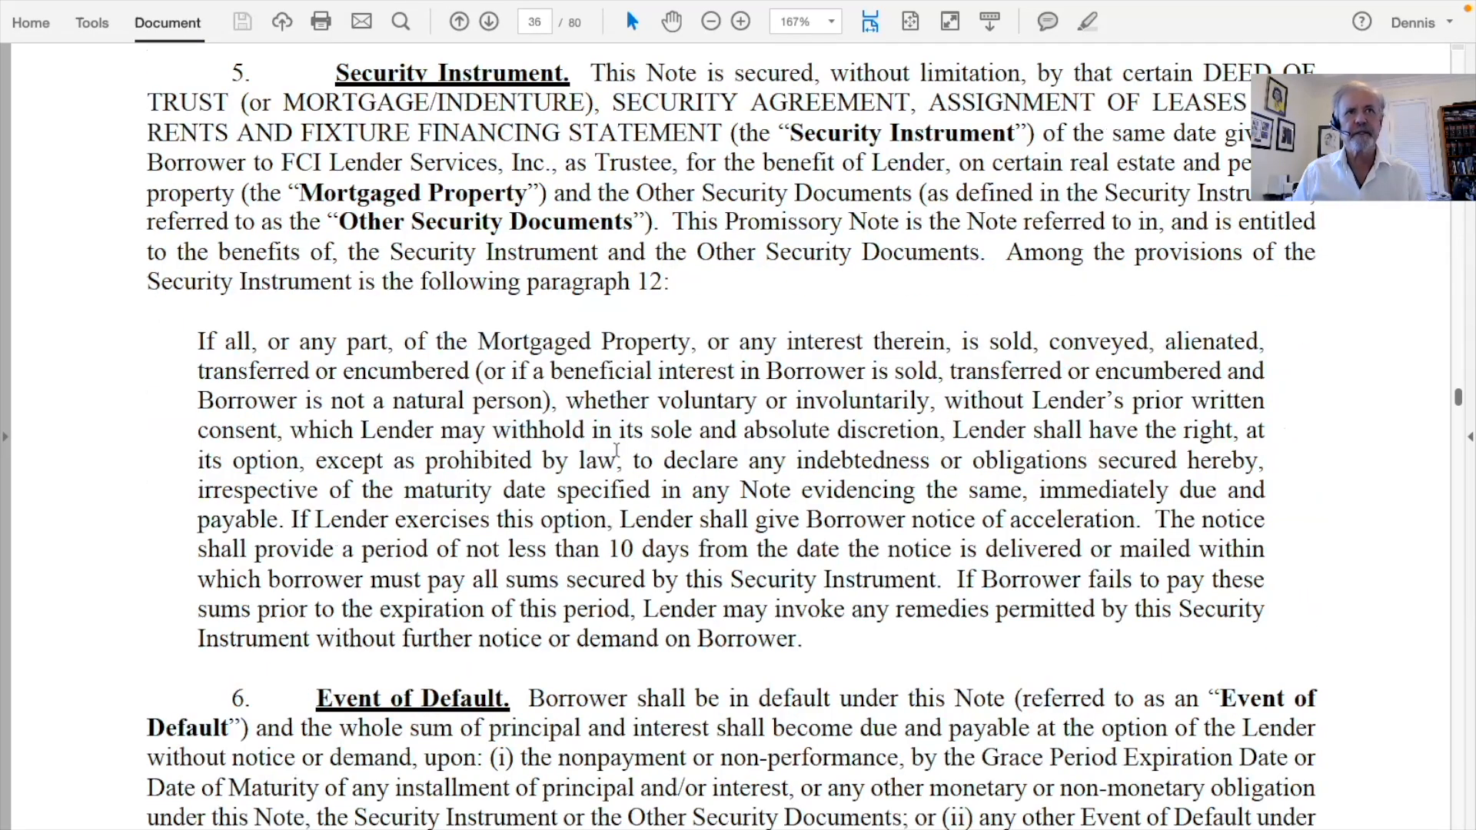
pyautogui.scroll(-6, 616, 450)
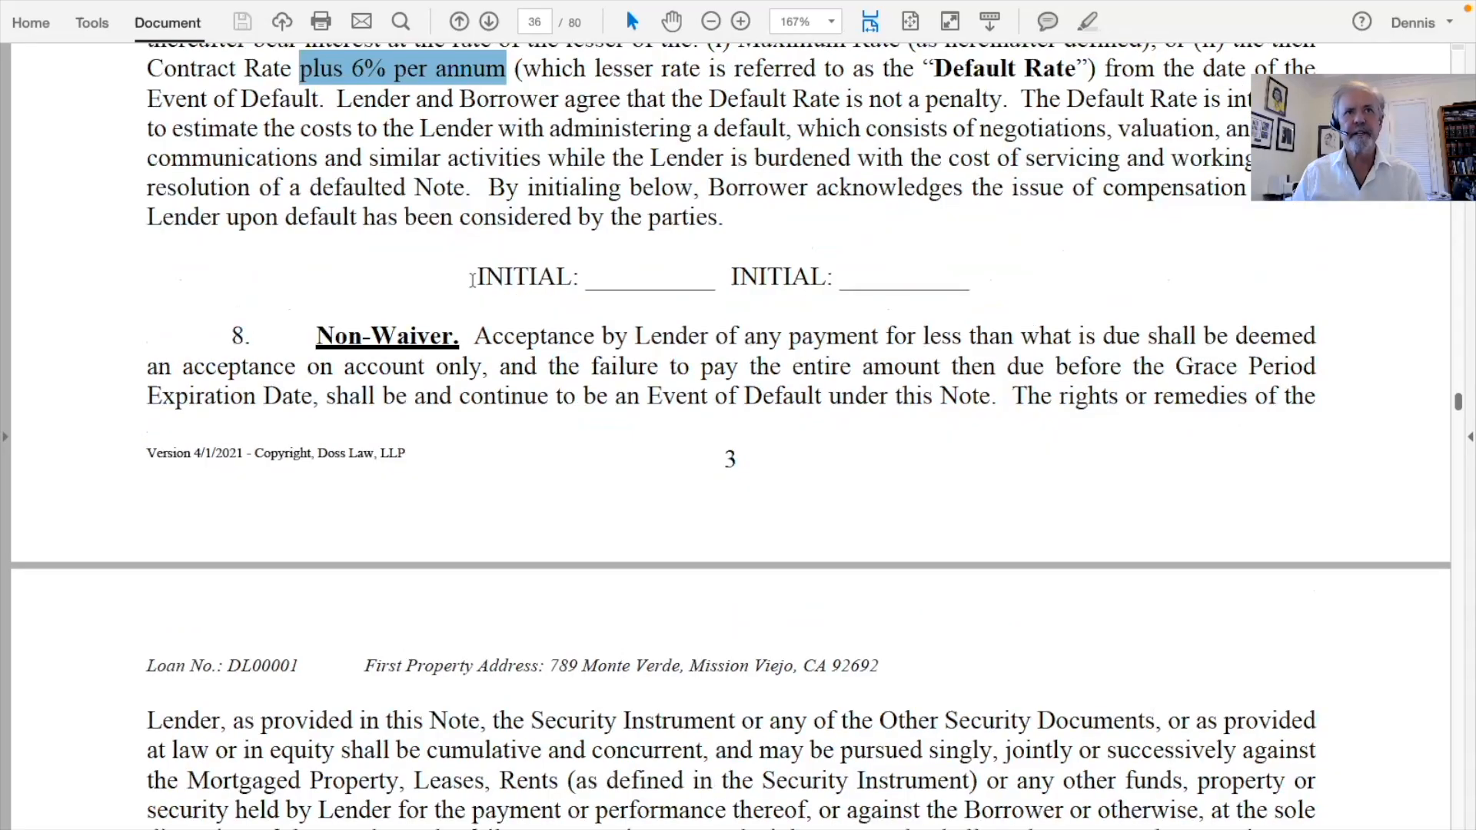
pyautogui.moveTo(473, 278); pyautogui.dragTo(1001, 287)
pyautogui.scroll(-3, 615, 335)
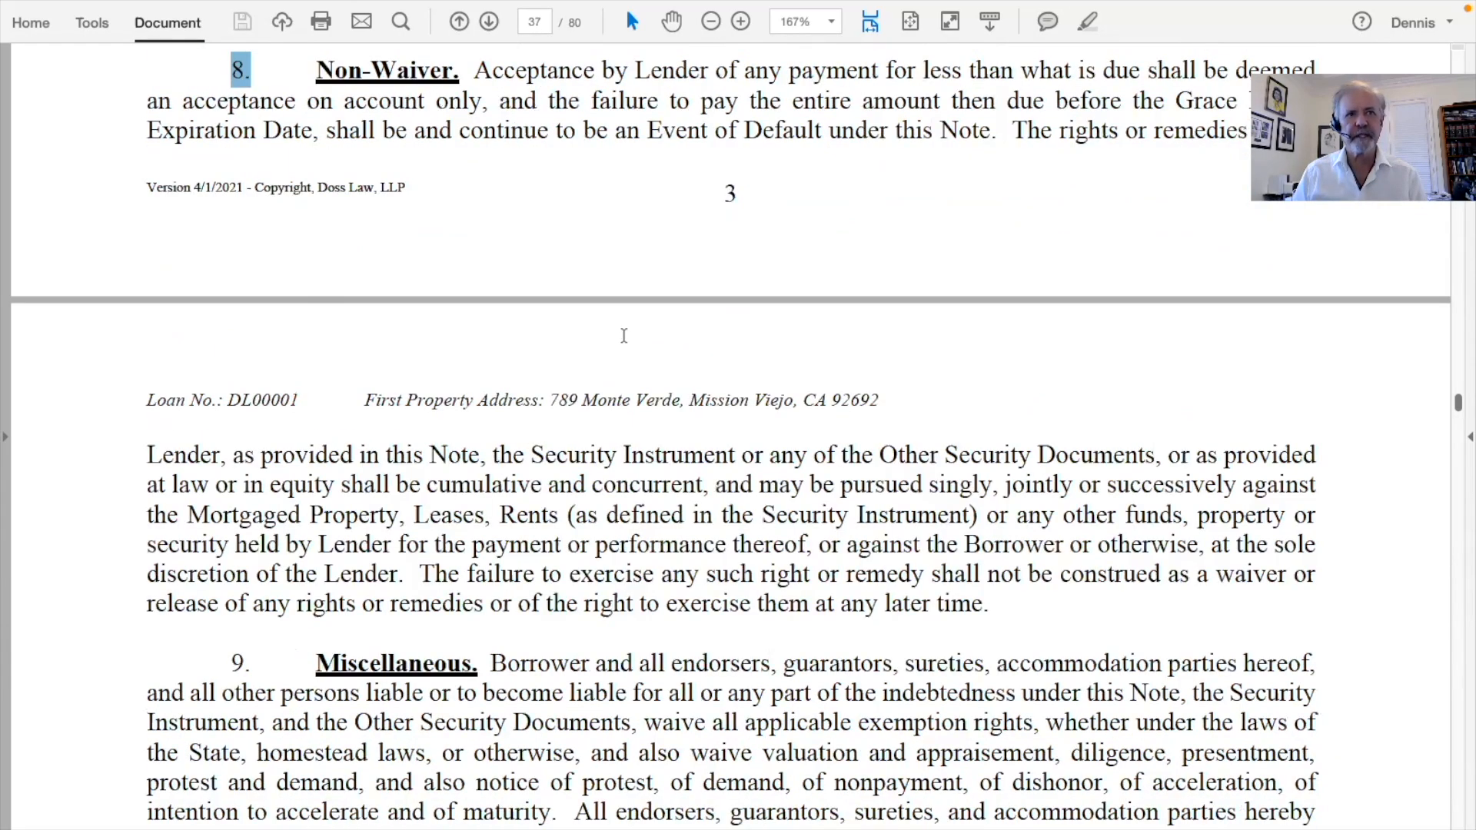
pyautogui.scroll(-12, 623, 335)
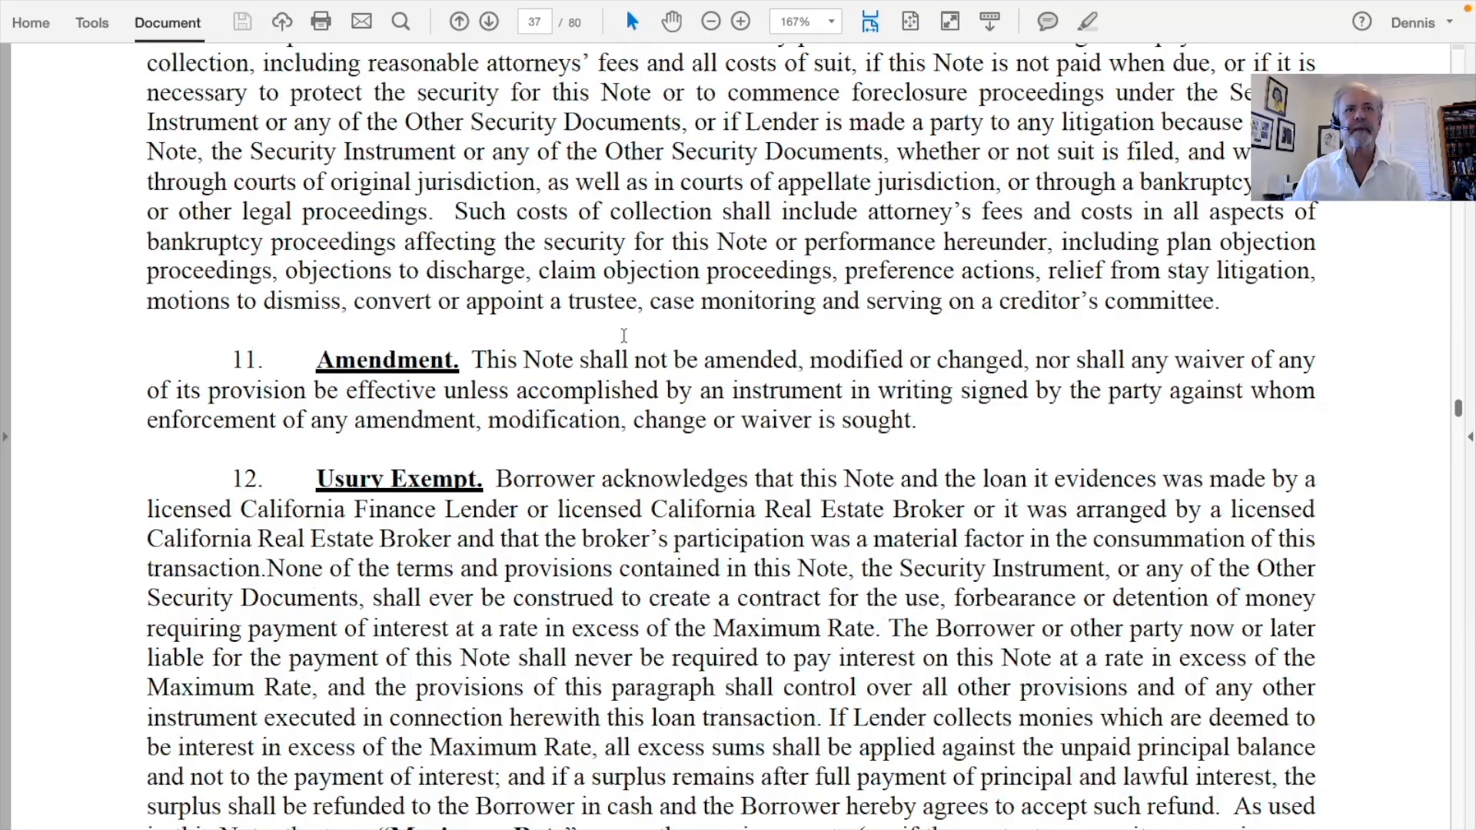
pyautogui.scroll(-15, 624, 336)
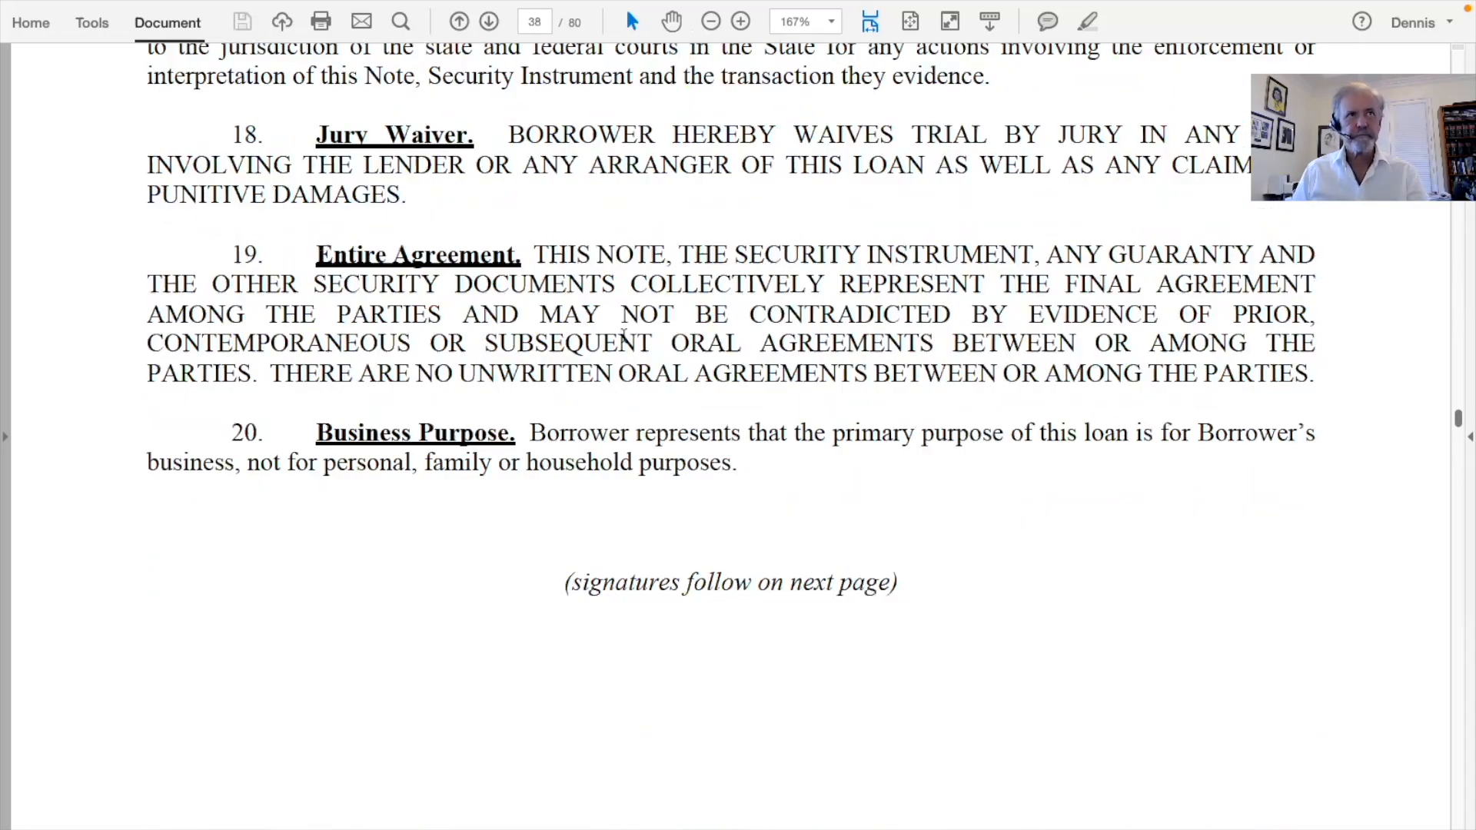
pyautogui.scroll(-20, 623, 336)
# Highlight the when-recorded mail-to address lines and scroll on through the Security Instrument
pyautogui.scroll(-20, 615, 330)
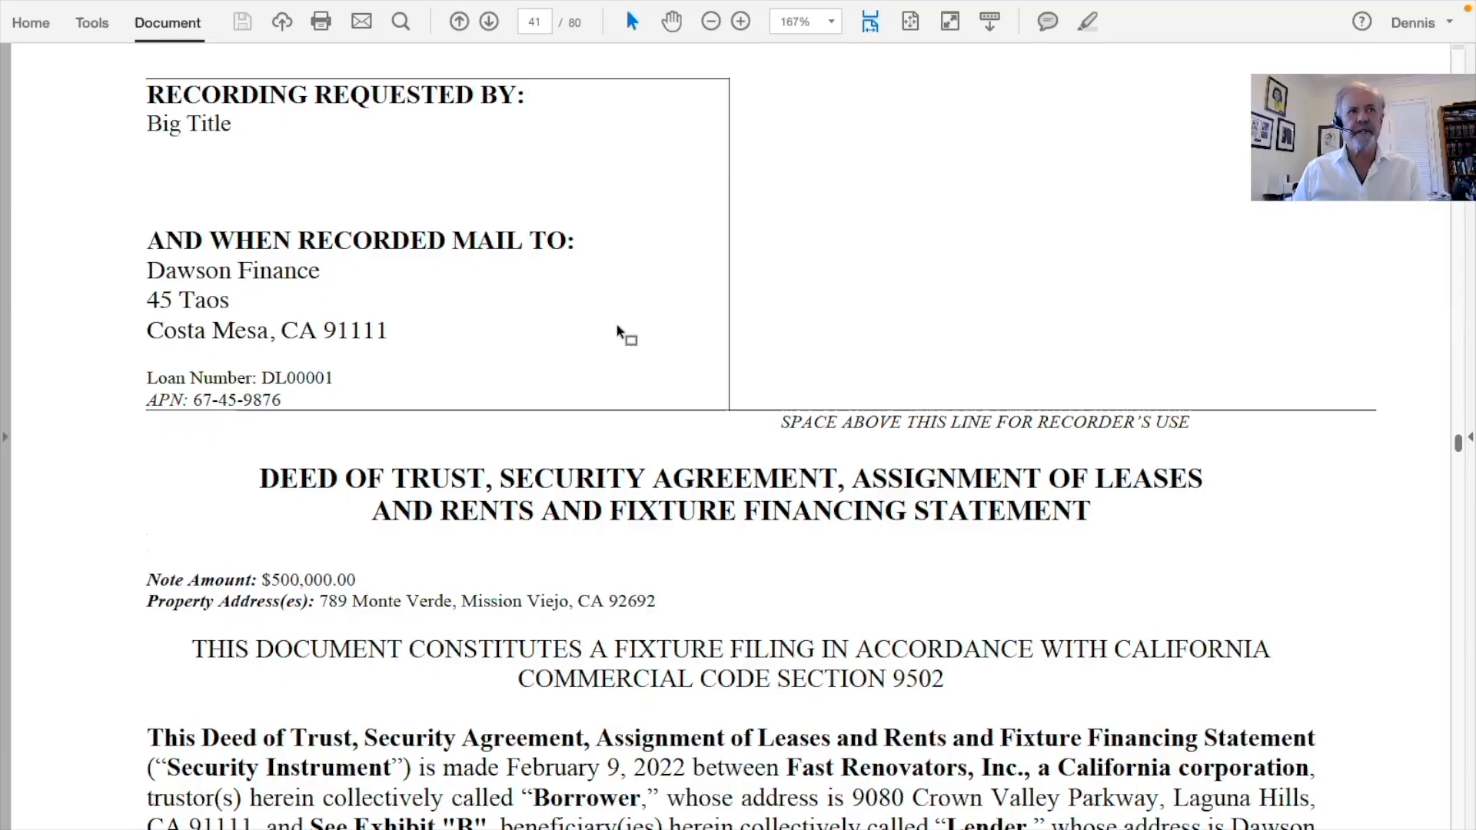
pyautogui.moveTo(141, 270); pyautogui.dragTo(399, 321)
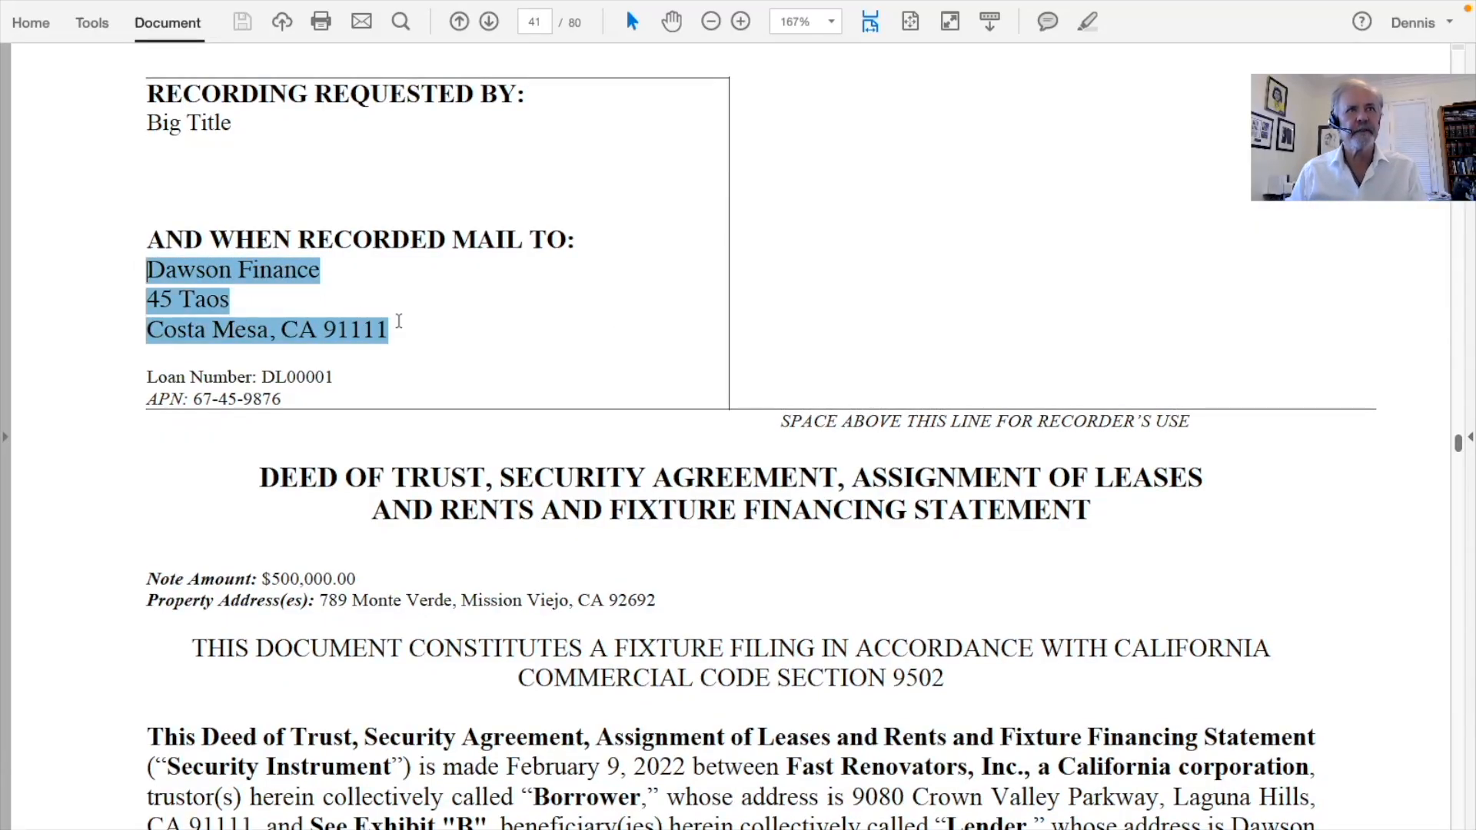
pyautogui.scroll(-3, 495, 323)
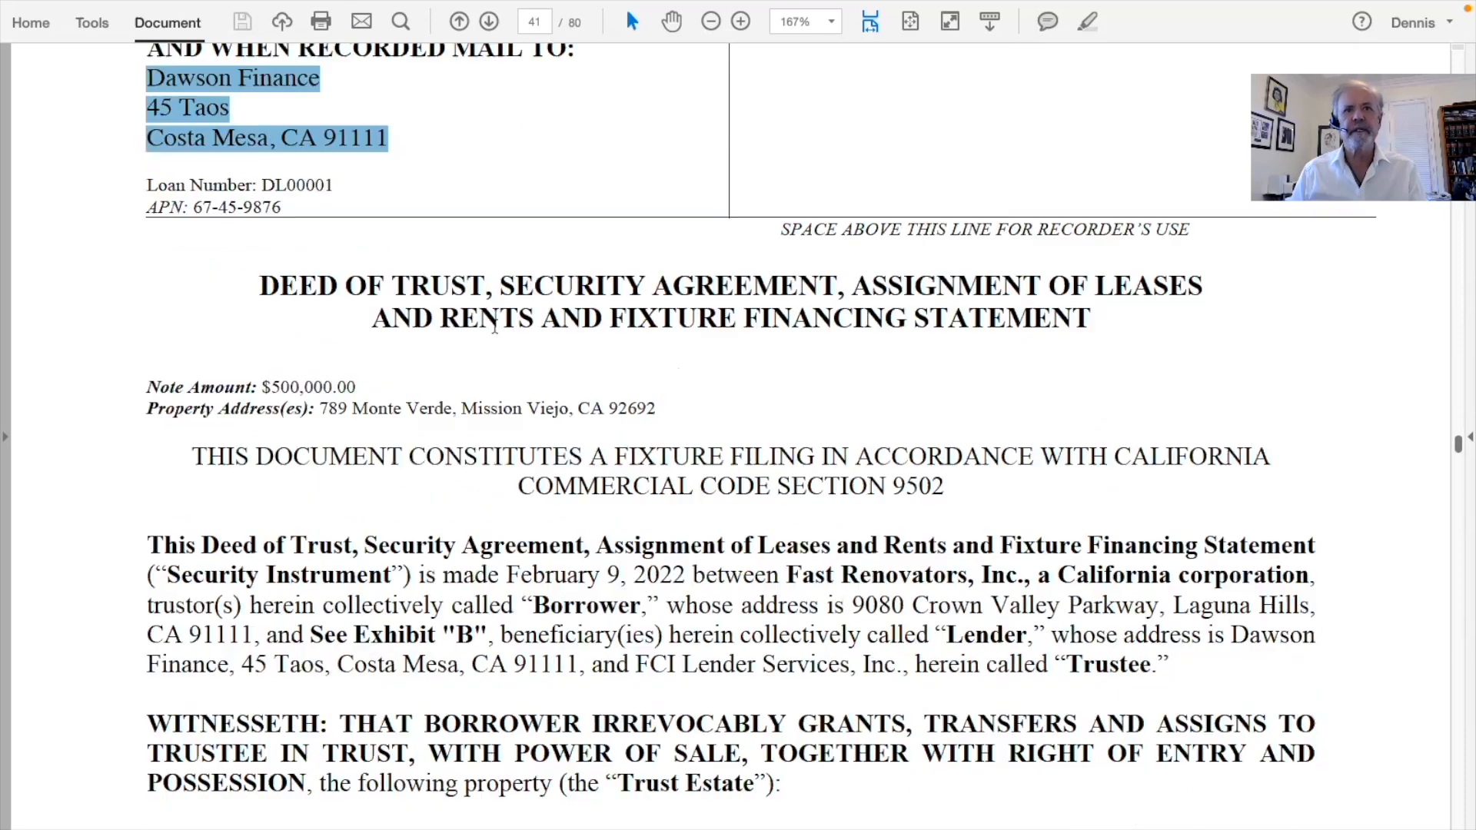
pyautogui.scroll(-6, 494, 322)
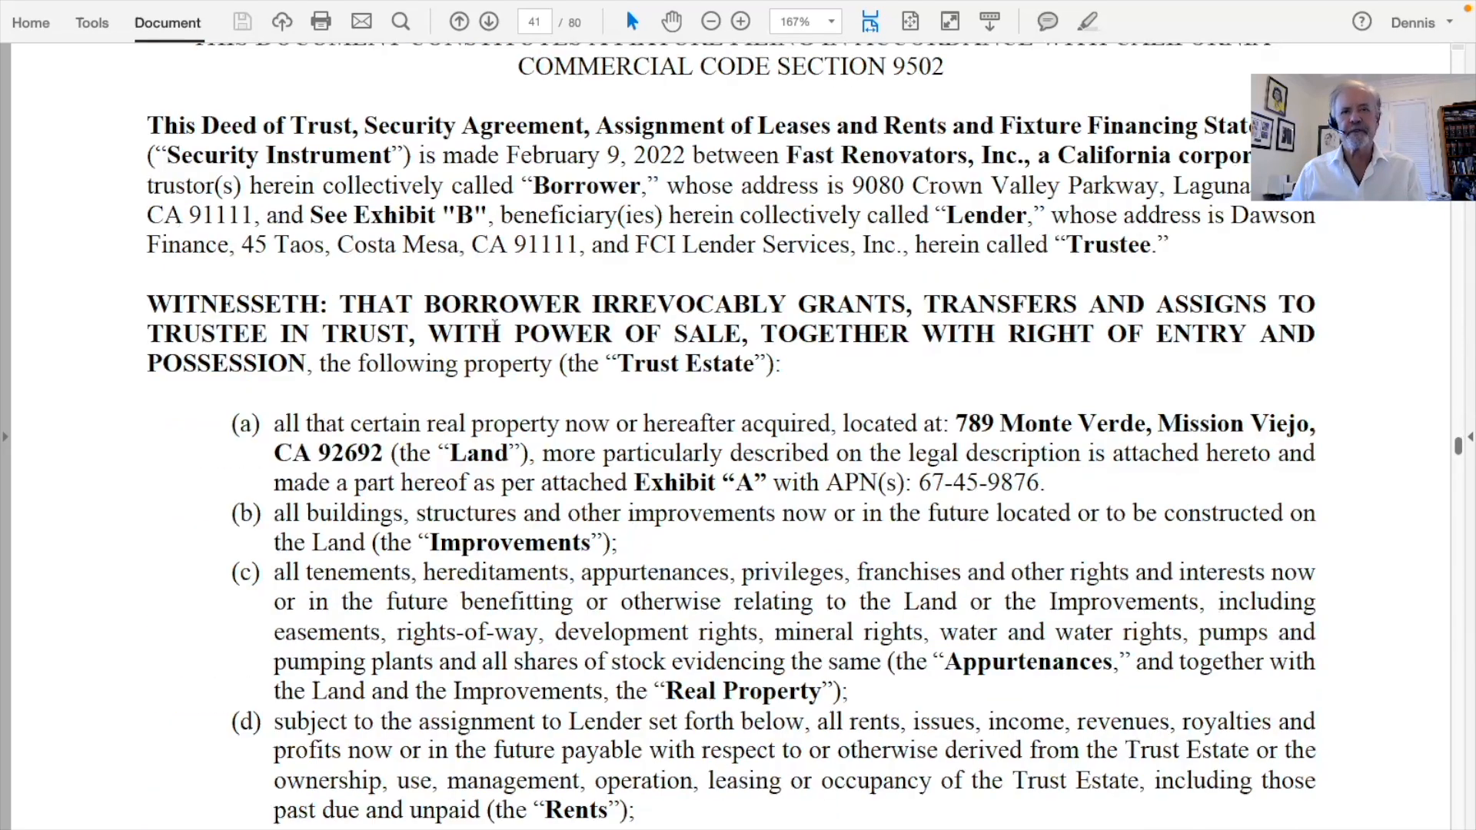
pyautogui.scroll(-15, 494, 322)
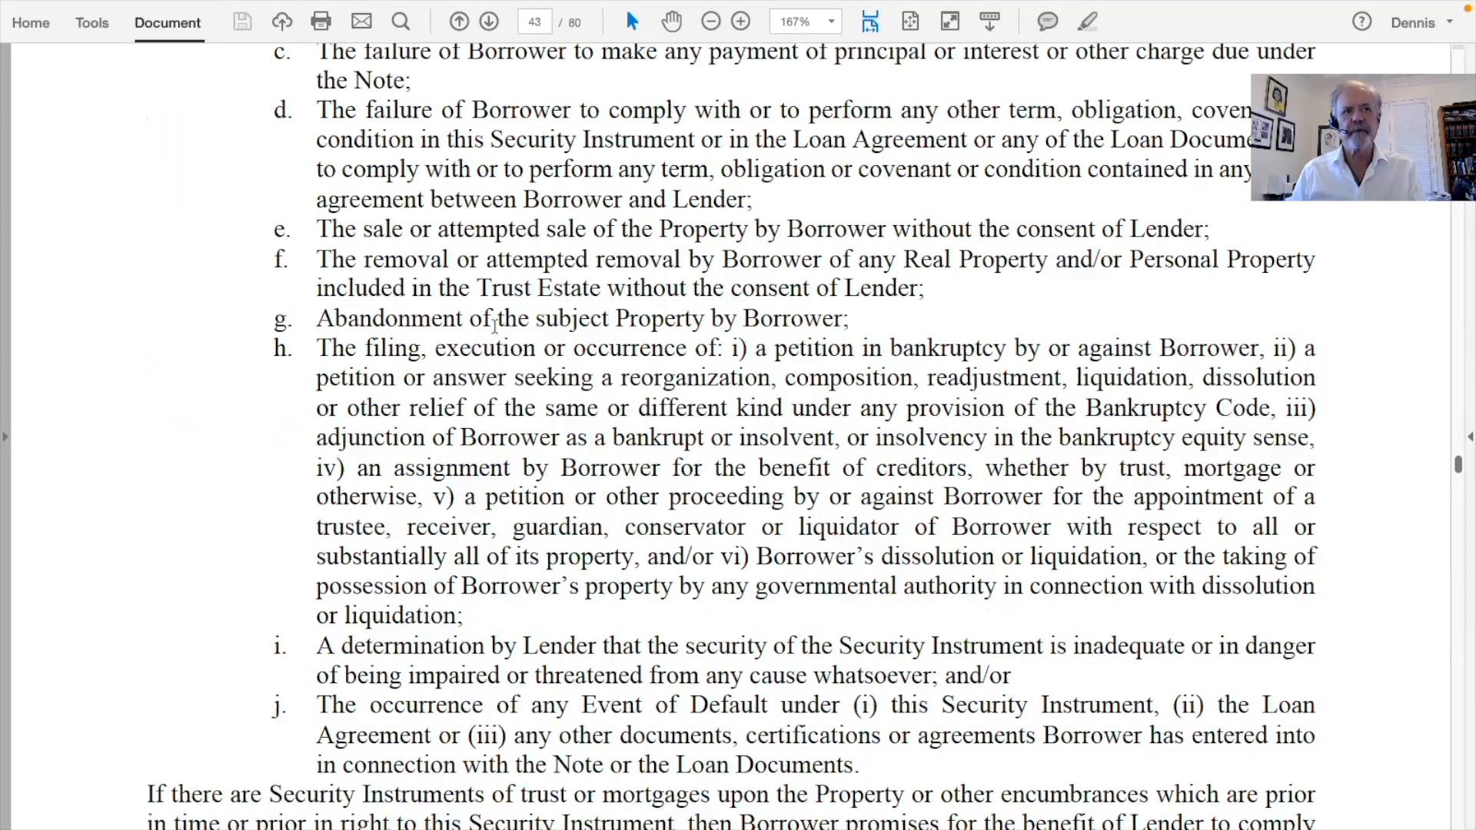
pyautogui.scroll(-20, 494, 322)
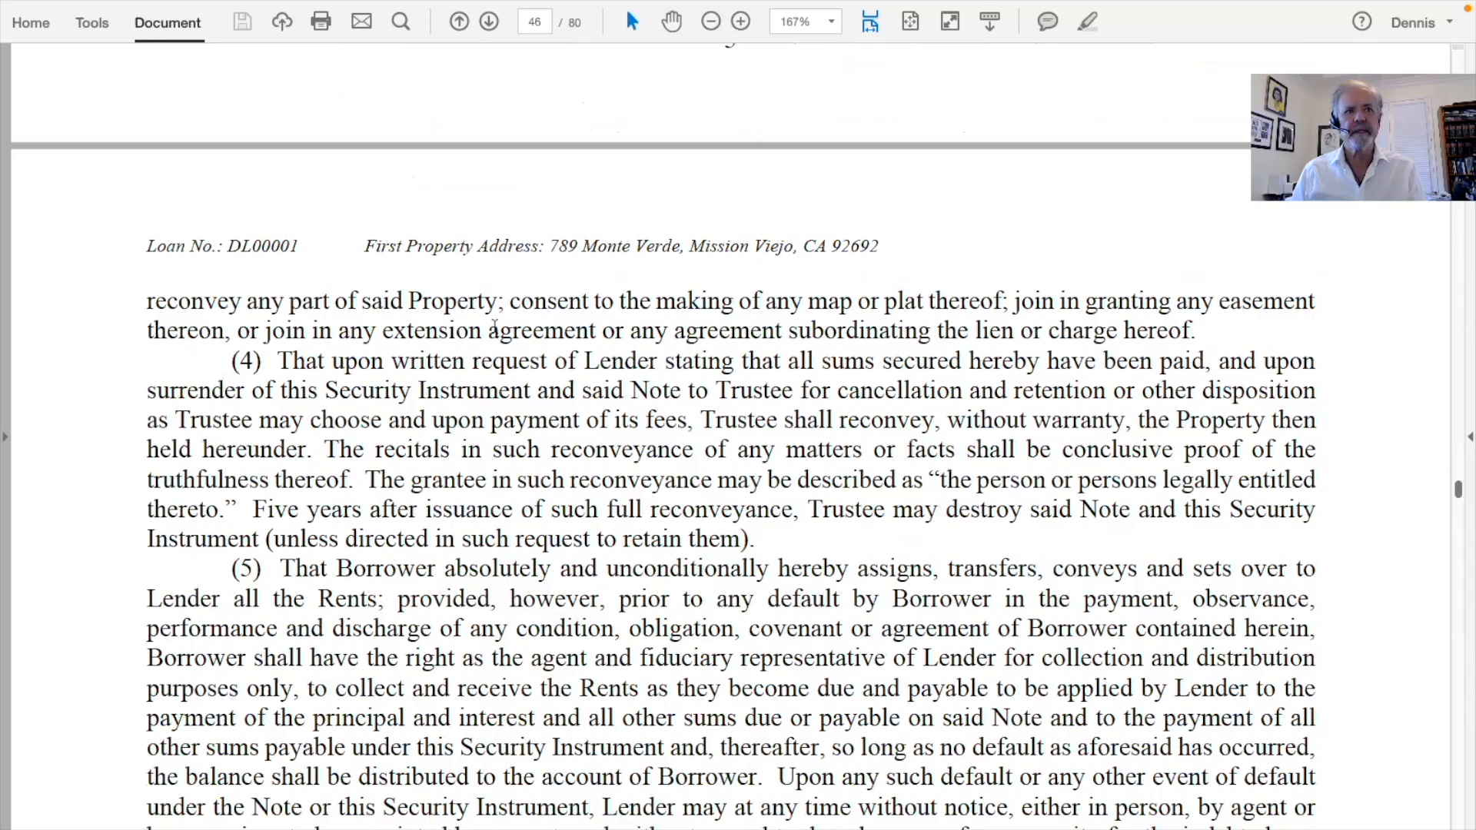
# Select paragraph (12) about PACE and HERO loans, then continue through the notary certificate
pyautogui.scroll(10, 494, 328)
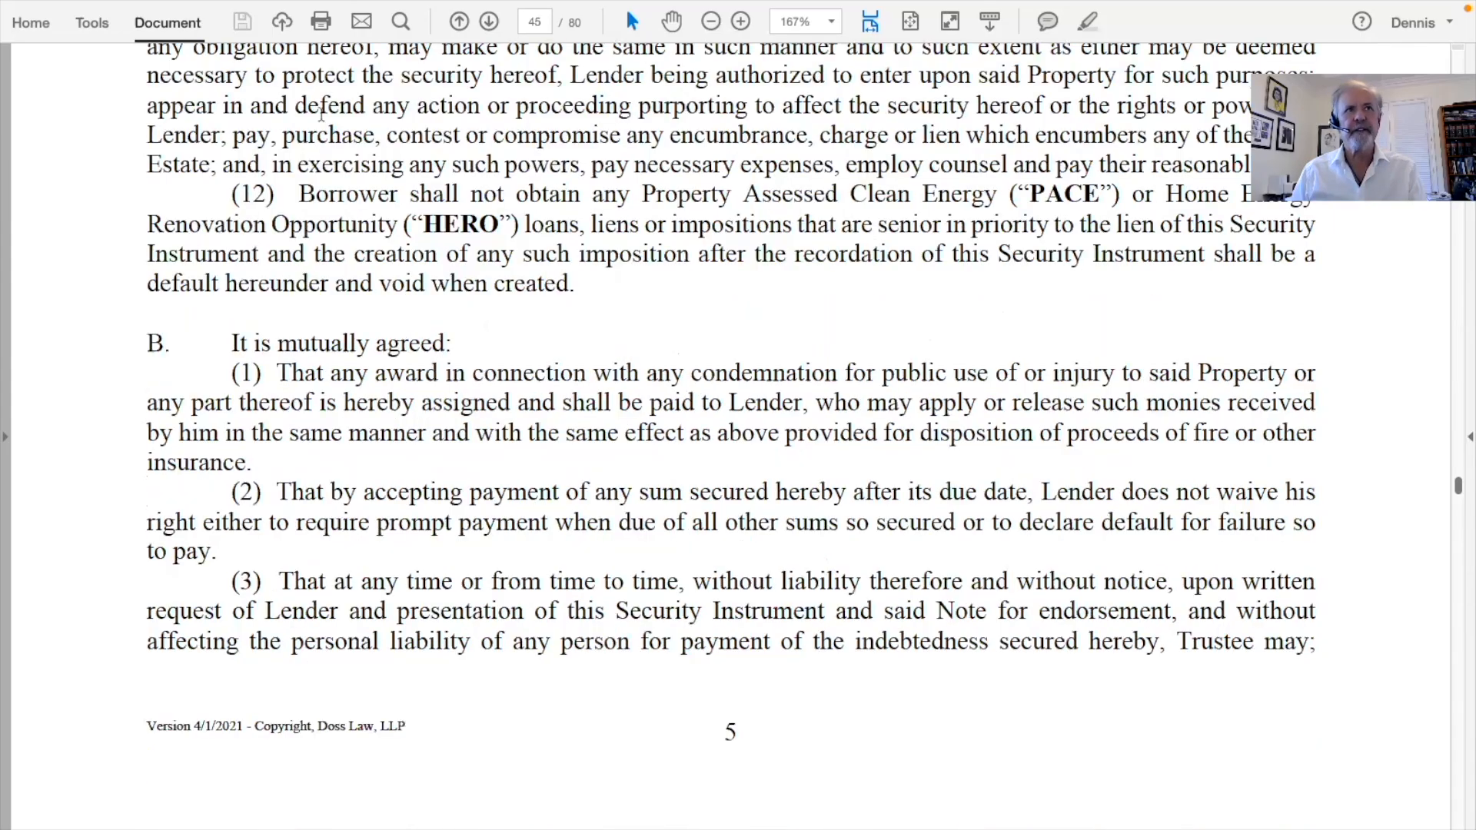
pyautogui.moveTo(584, 250); pyautogui.dragTo(601, 296)
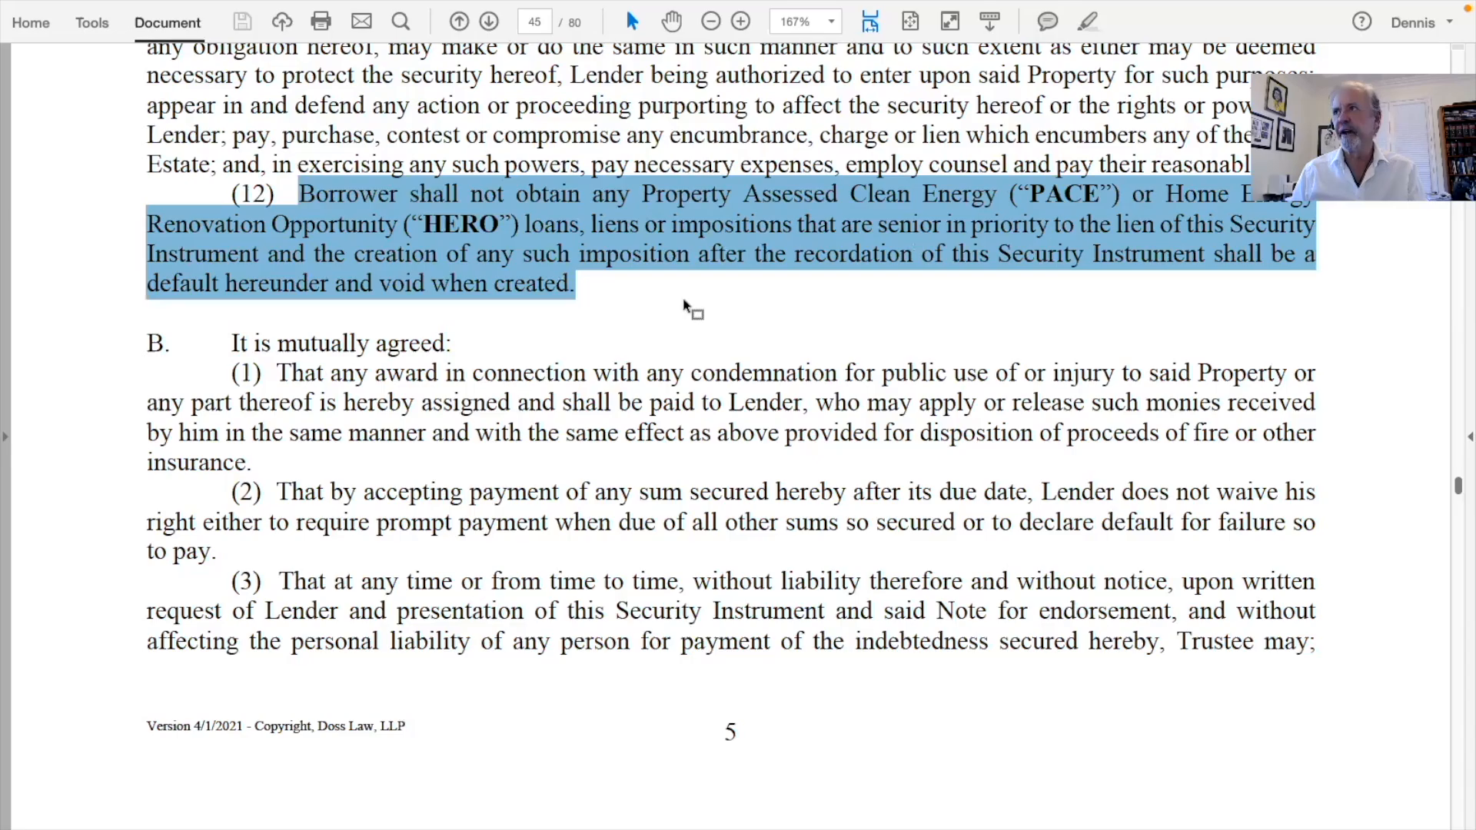
pyautogui.scroll(-3, 684, 307)
pyautogui.scroll(-15, 689, 304)
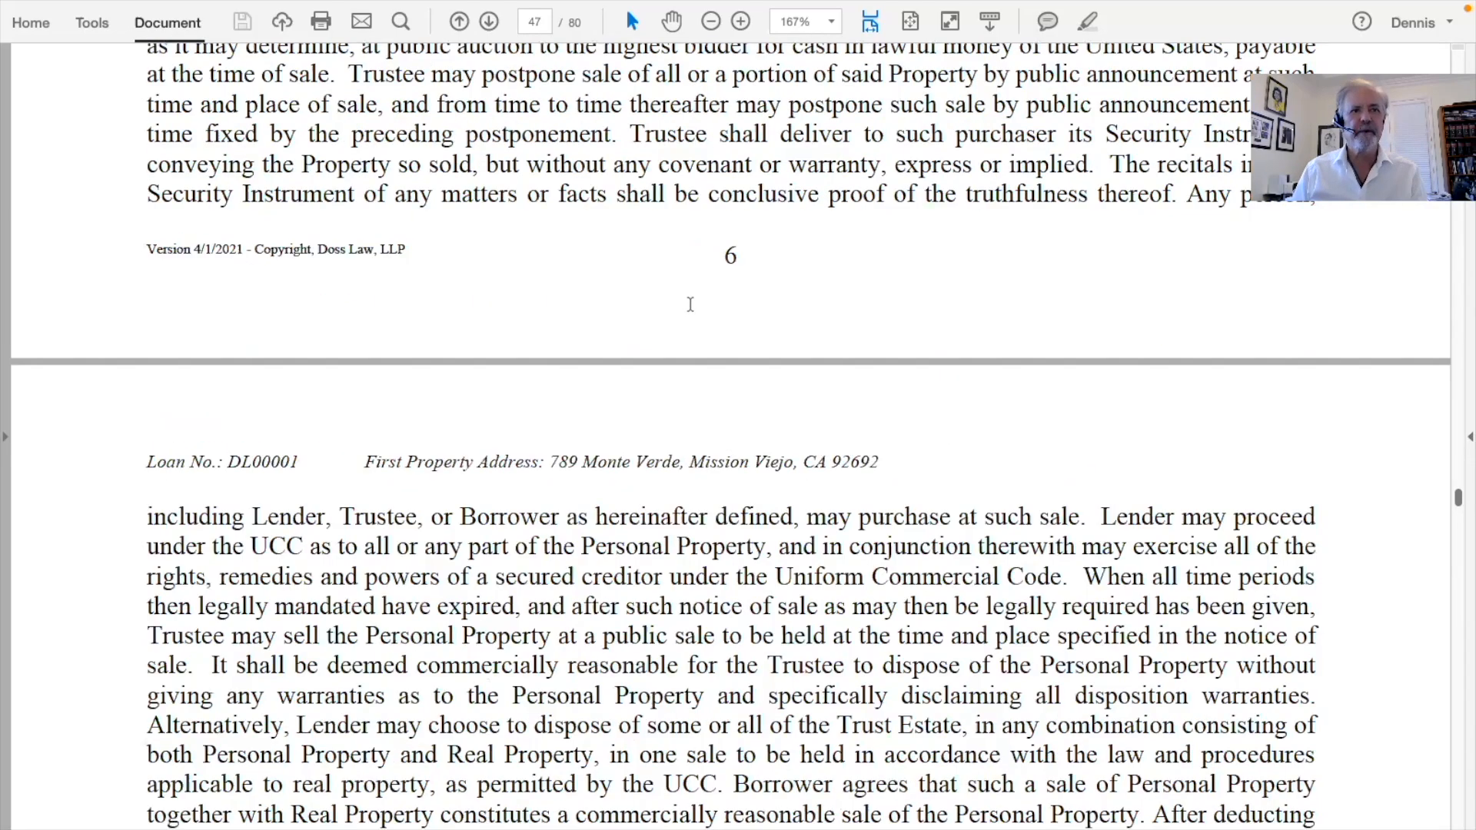
pyautogui.scroll(-15, 691, 304)
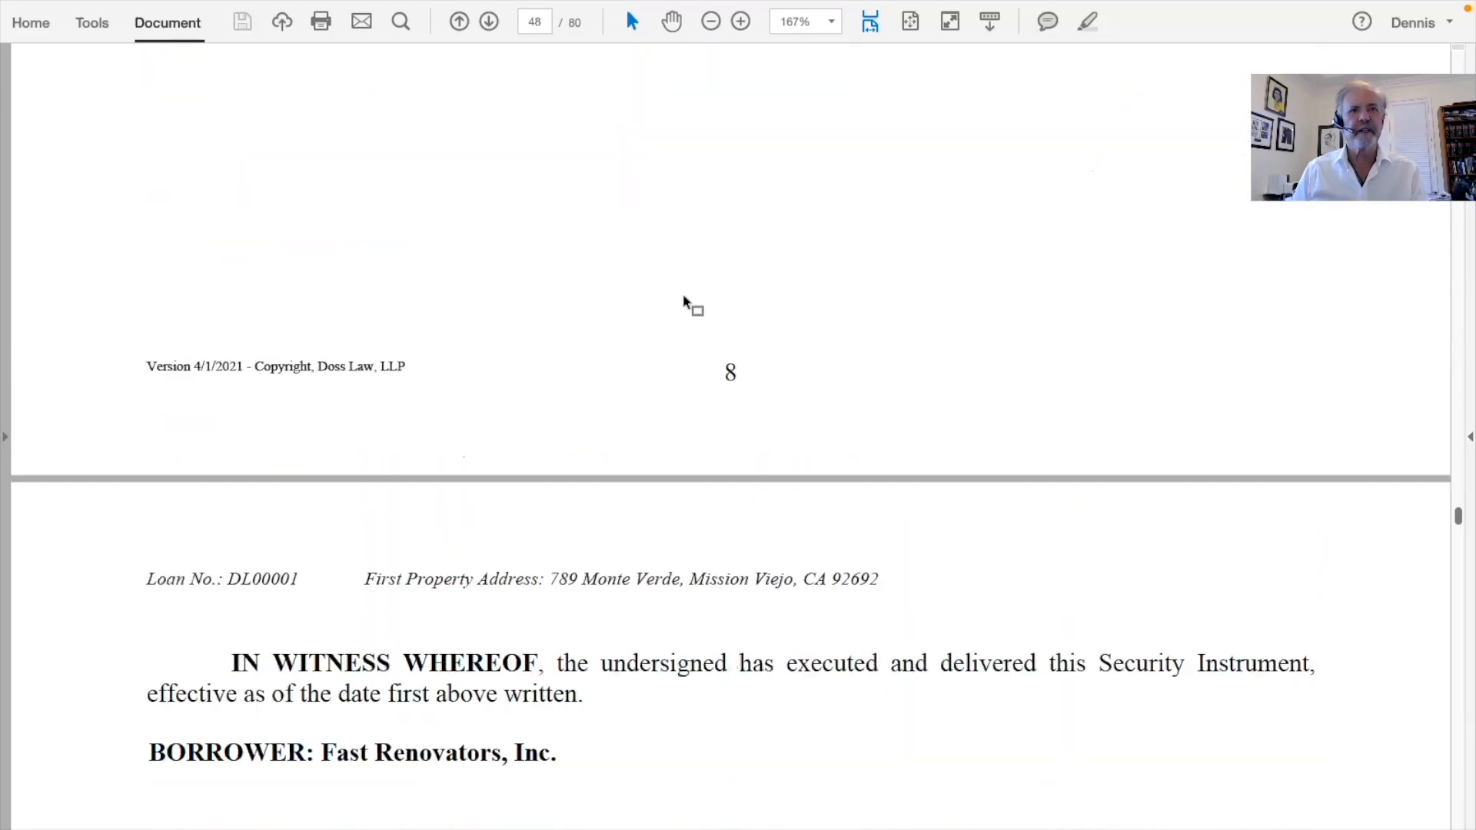
pyautogui.scroll(-15, 684, 303)
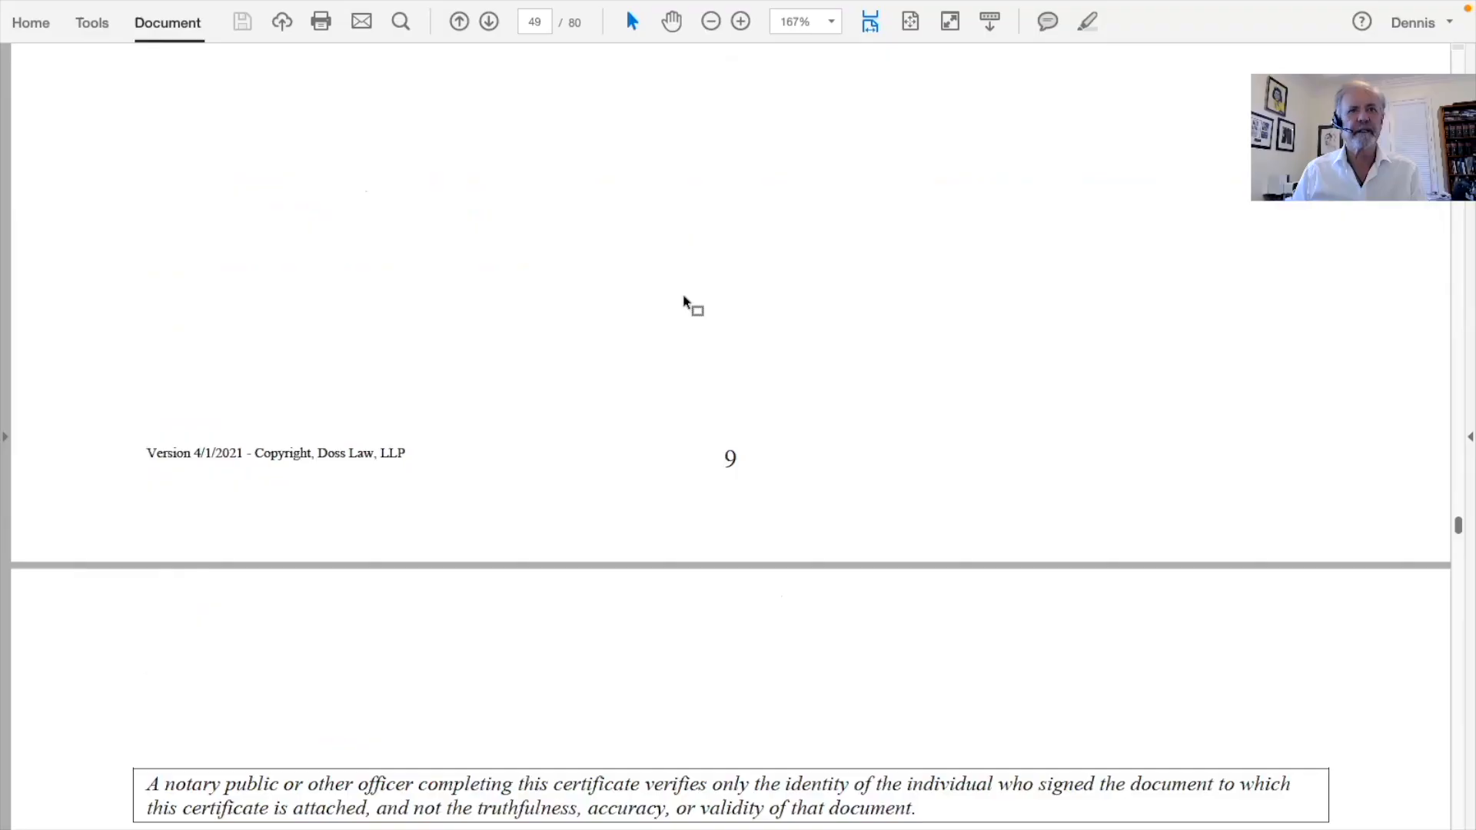
pyautogui.scroll(-15, 686, 302)
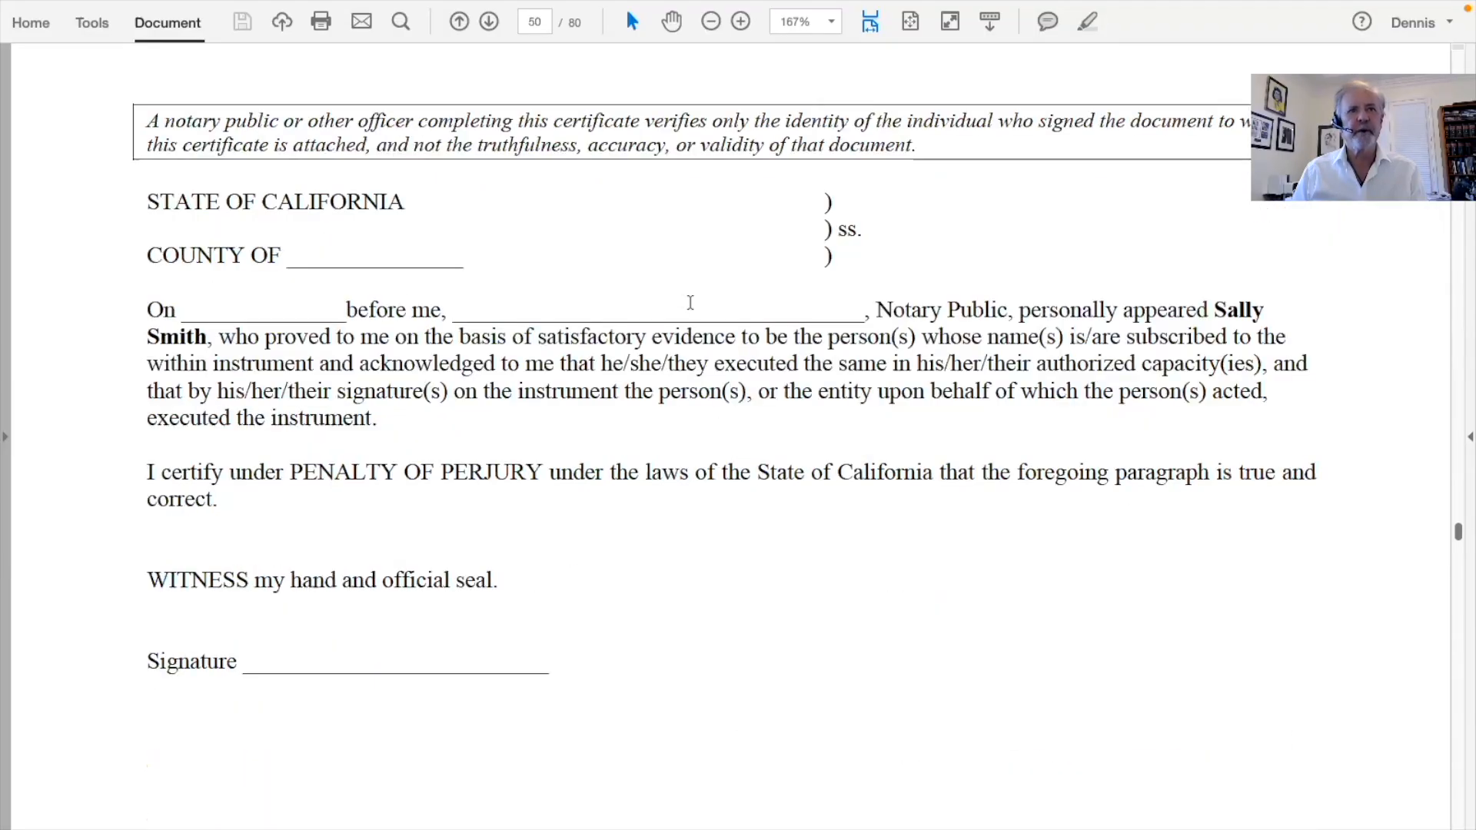
pyautogui.scroll(-4, 690, 302)
# Scroll past the Exhibit "A" legal description to the page 53 Balloon Payment Disclosure, $504,166.67 due March 1, 2023
pyautogui.scroll(1, 538, 246)
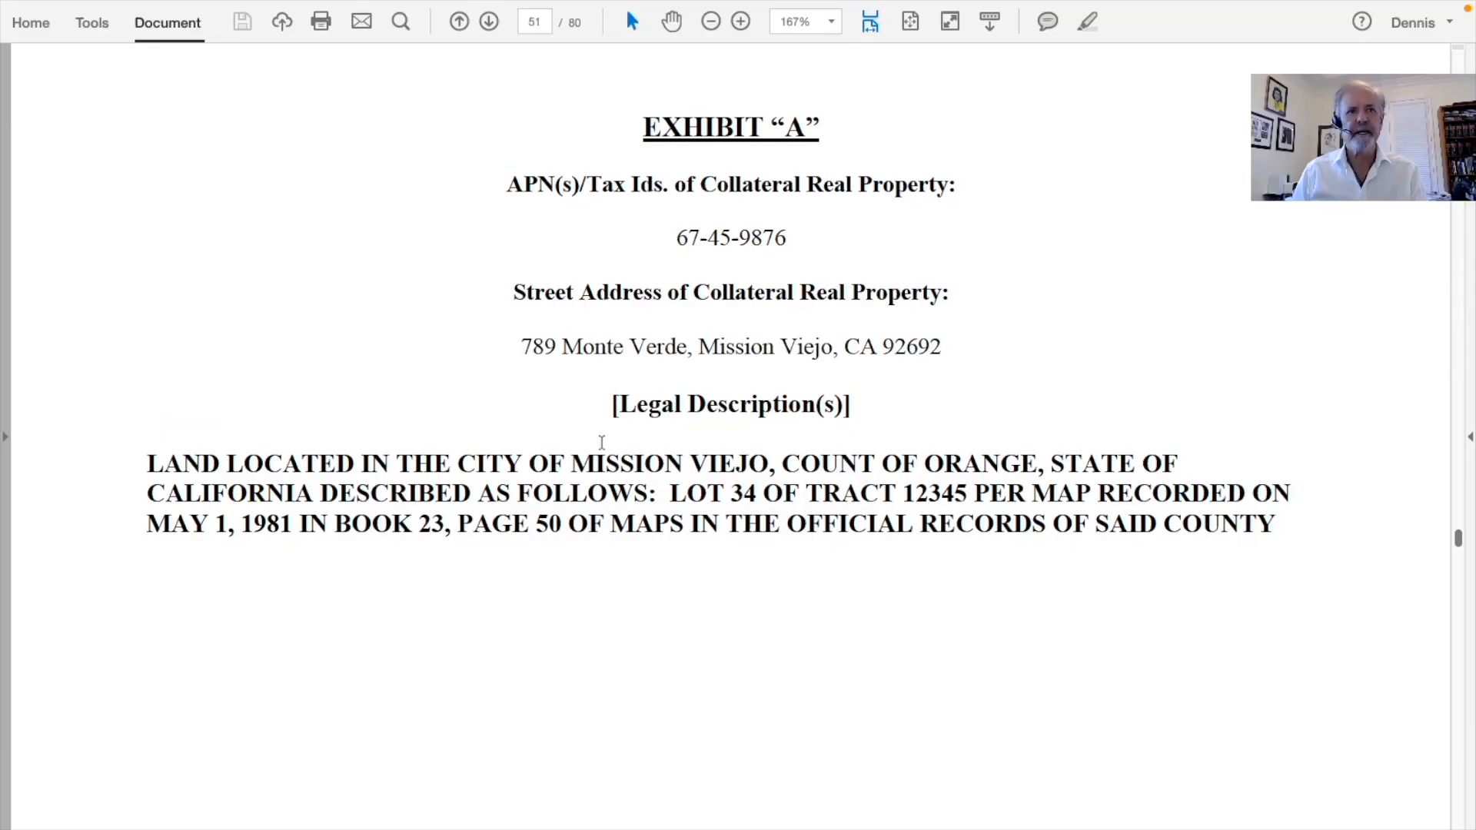
pyautogui.scroll(-12, 585, 469)
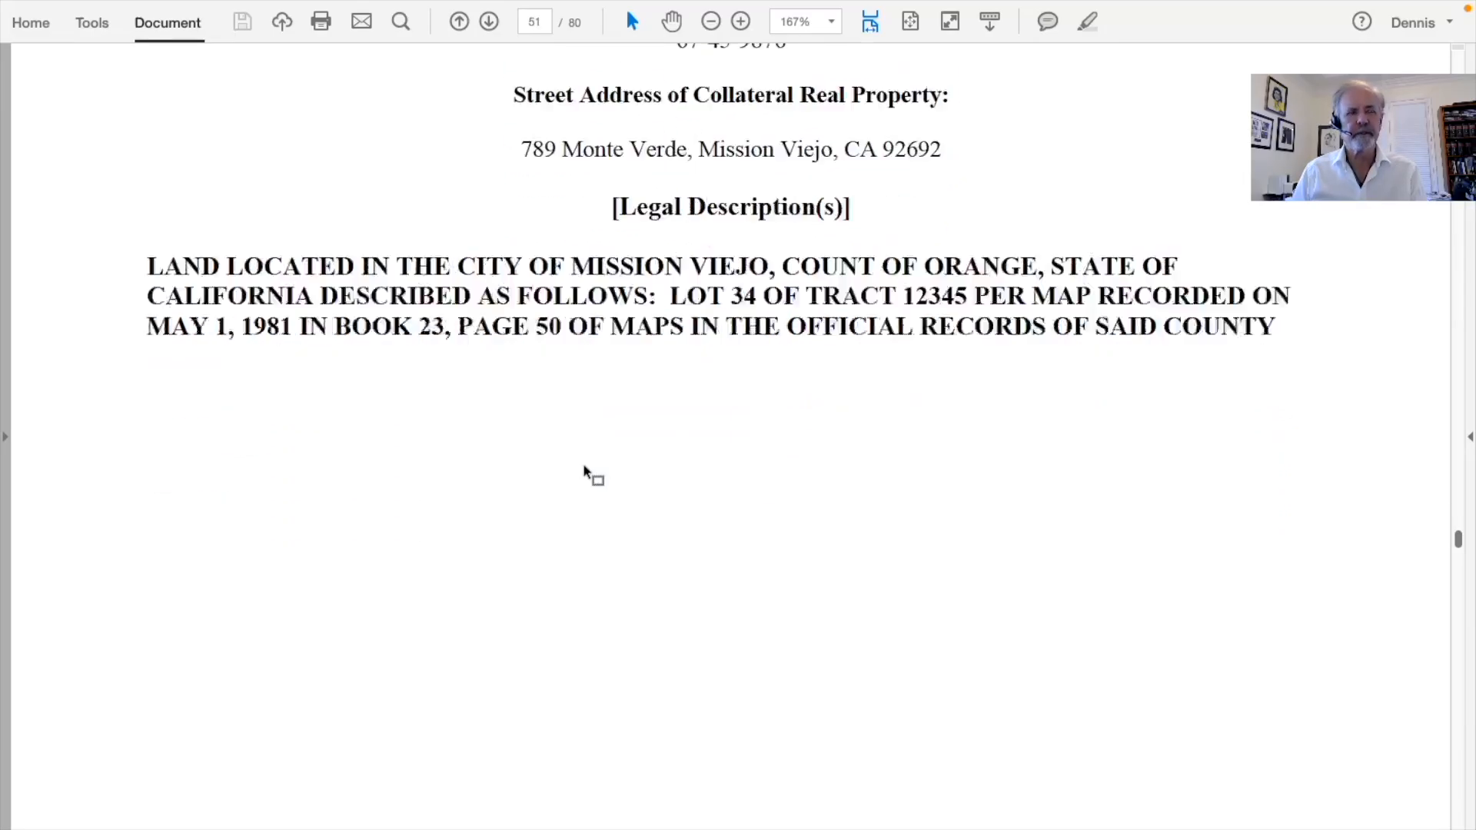
pyautogui.scroll(-20, 583, 467)
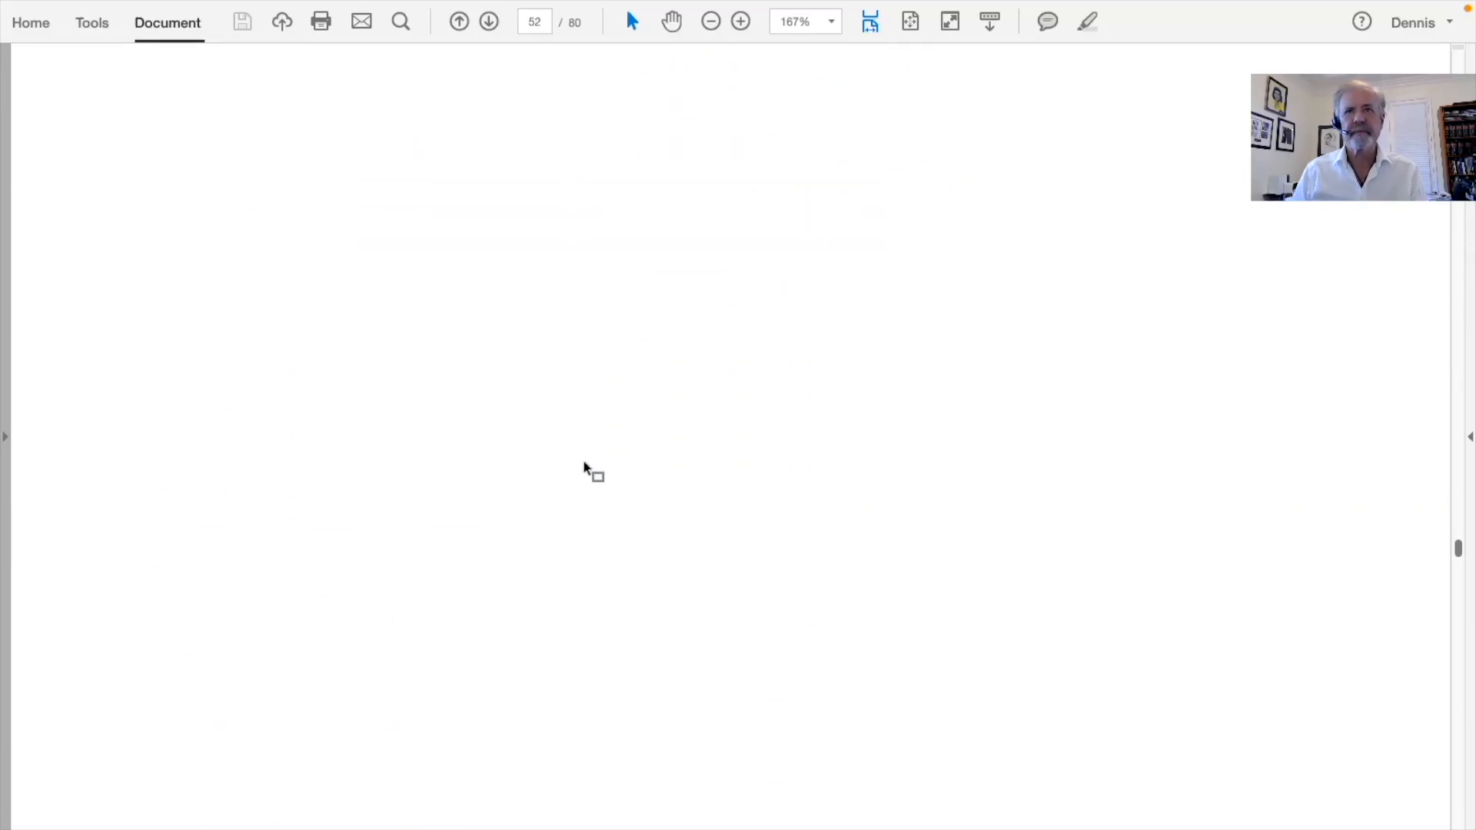
pyautogui.scroll(-4, 585, 467)
# Scroll from the Balloon Payment and Hazard Insurance disclosures through the General Guaranty and notaries to page 68
pyautogui.scroll(-3, 591, 467)
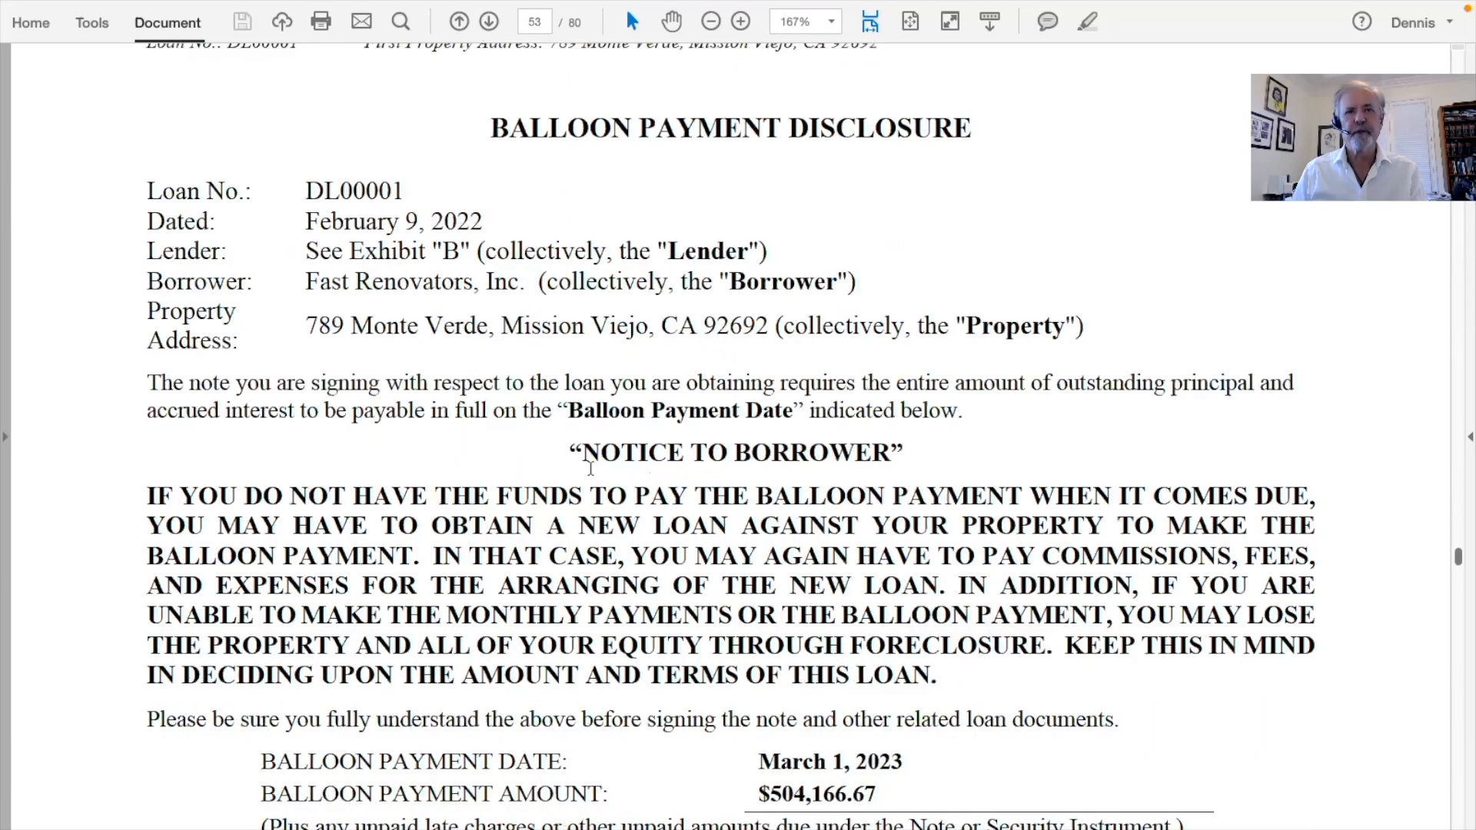
pyautogui.scroll(-20, 590, 467)
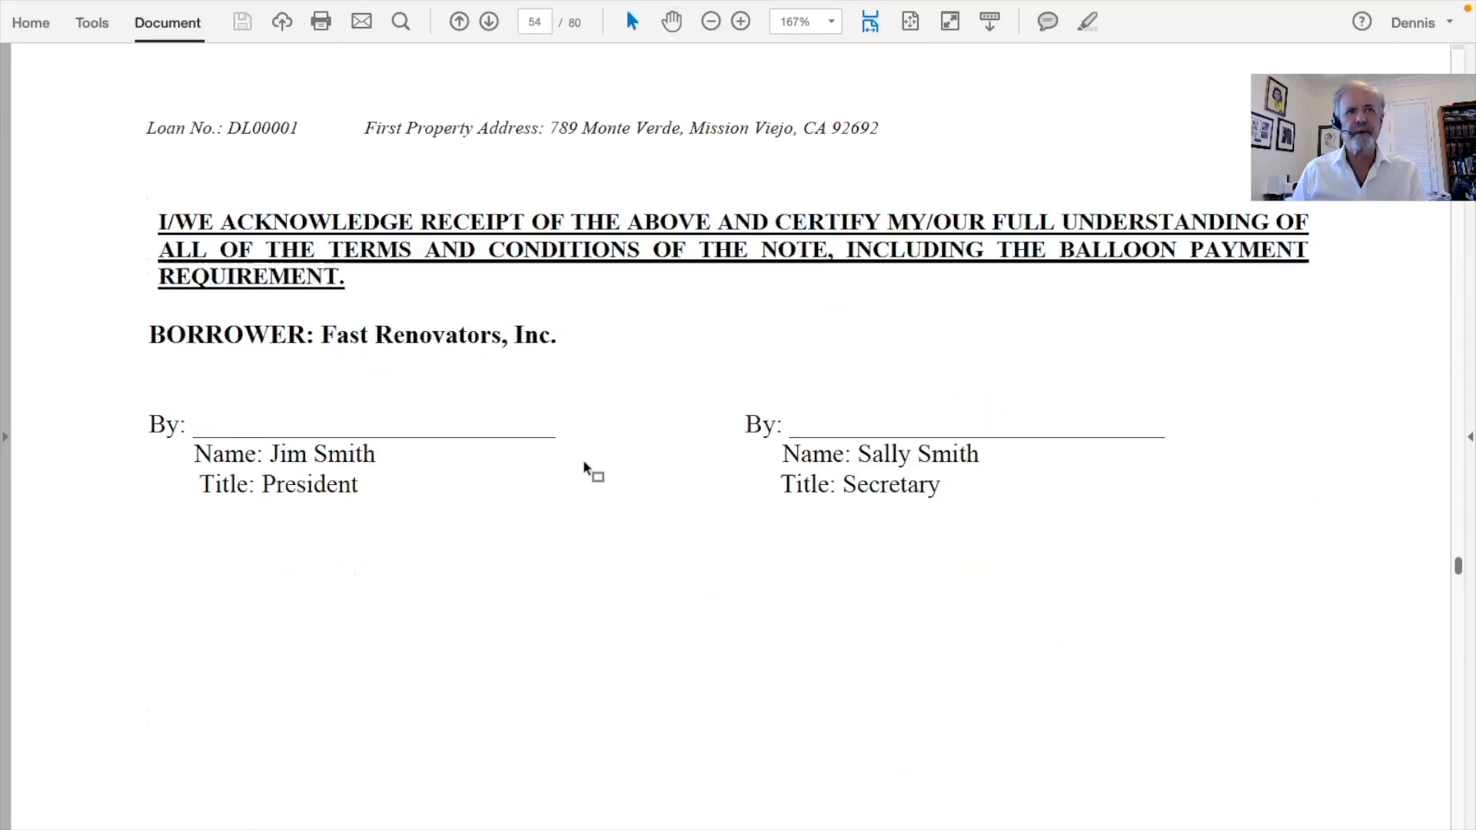
pyautogui.scroll(-6, 591, 467)
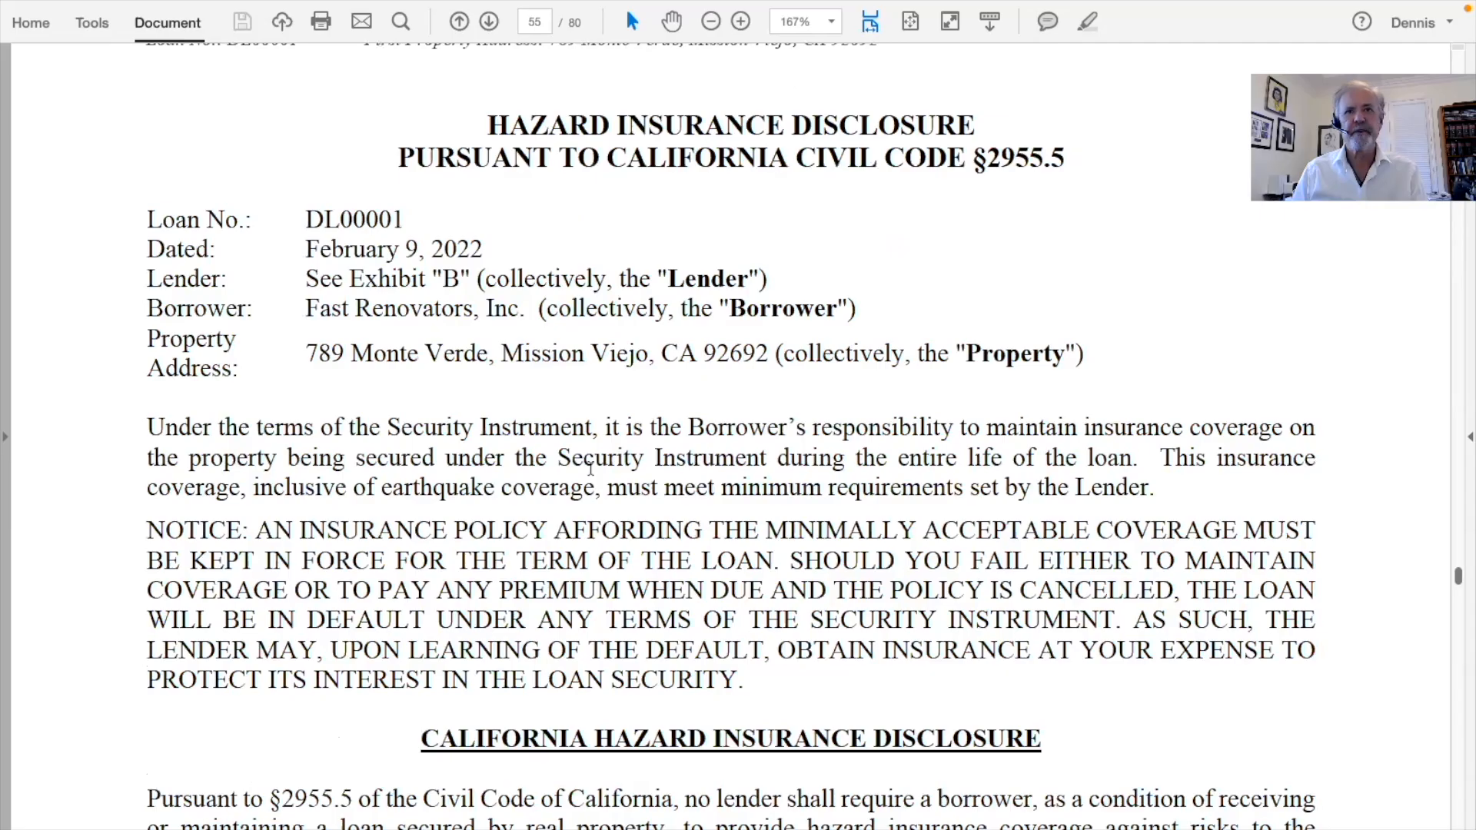
pyautogui.scroll(-15, 591, 467)
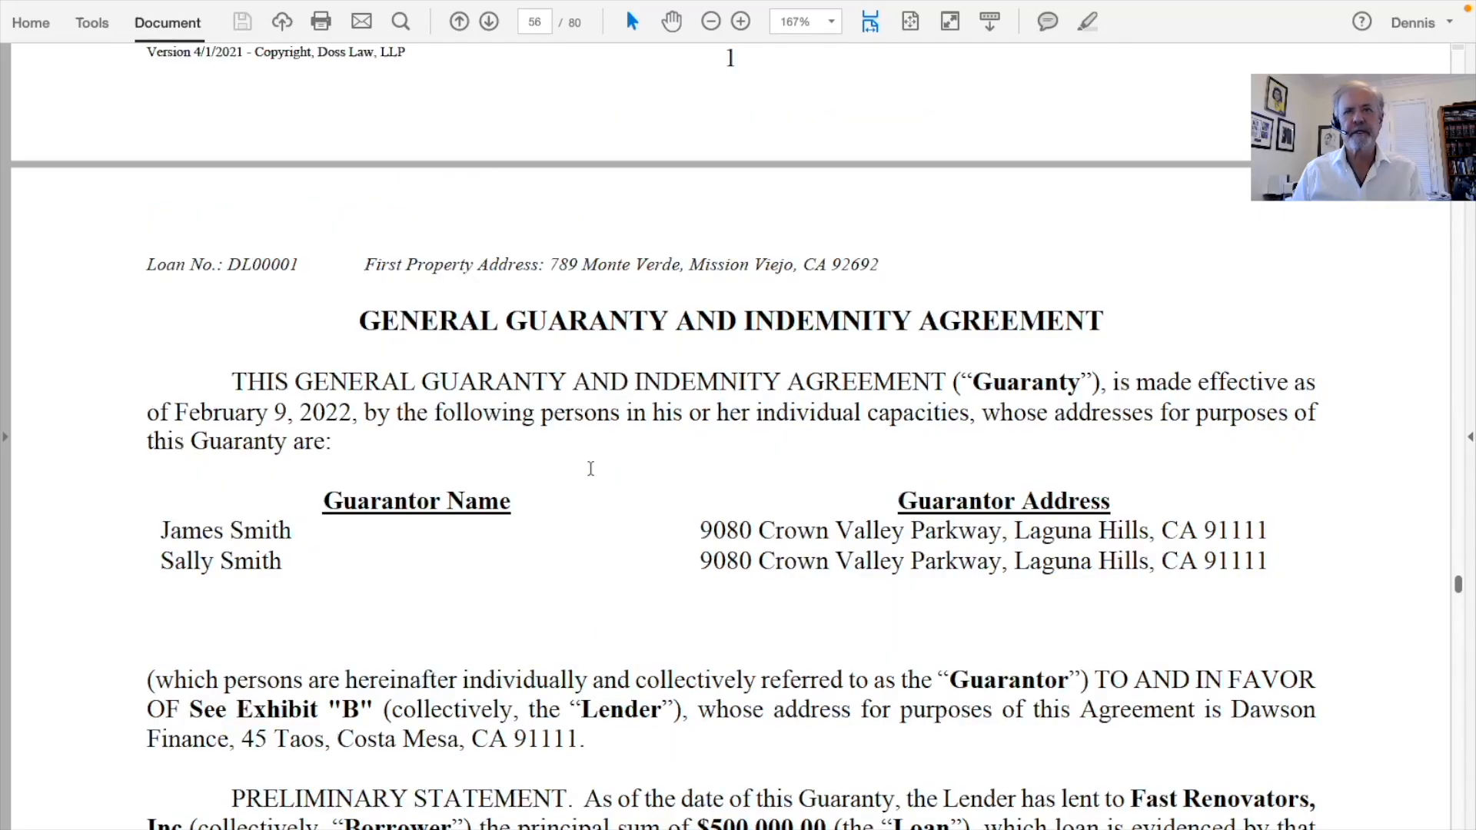
pyautogui.scroll(-6, 590, 468)
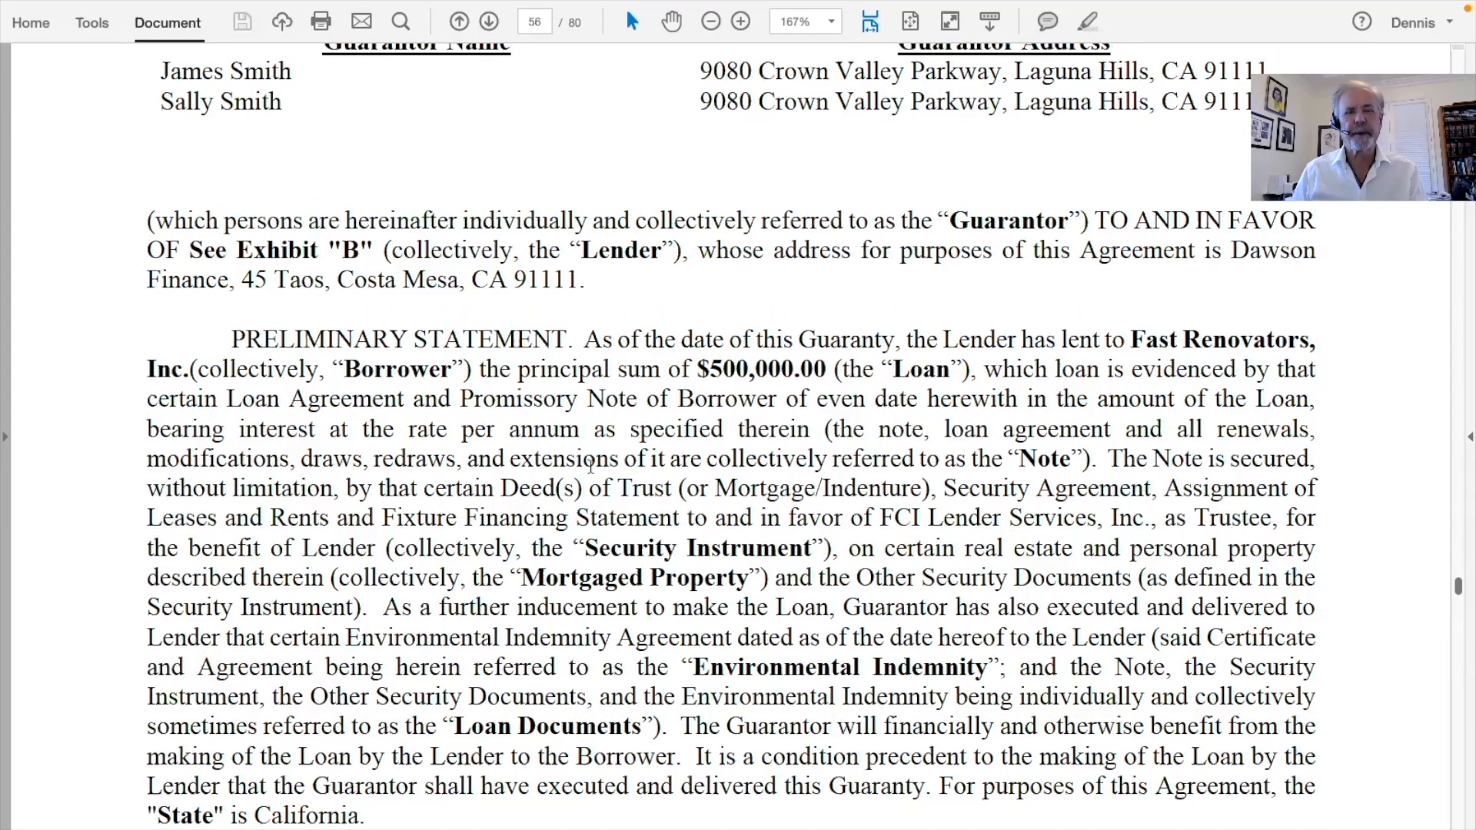
pyautogui.scroll(-20, 588, 466)
pyautogui.scroll(-12, 590, 467)
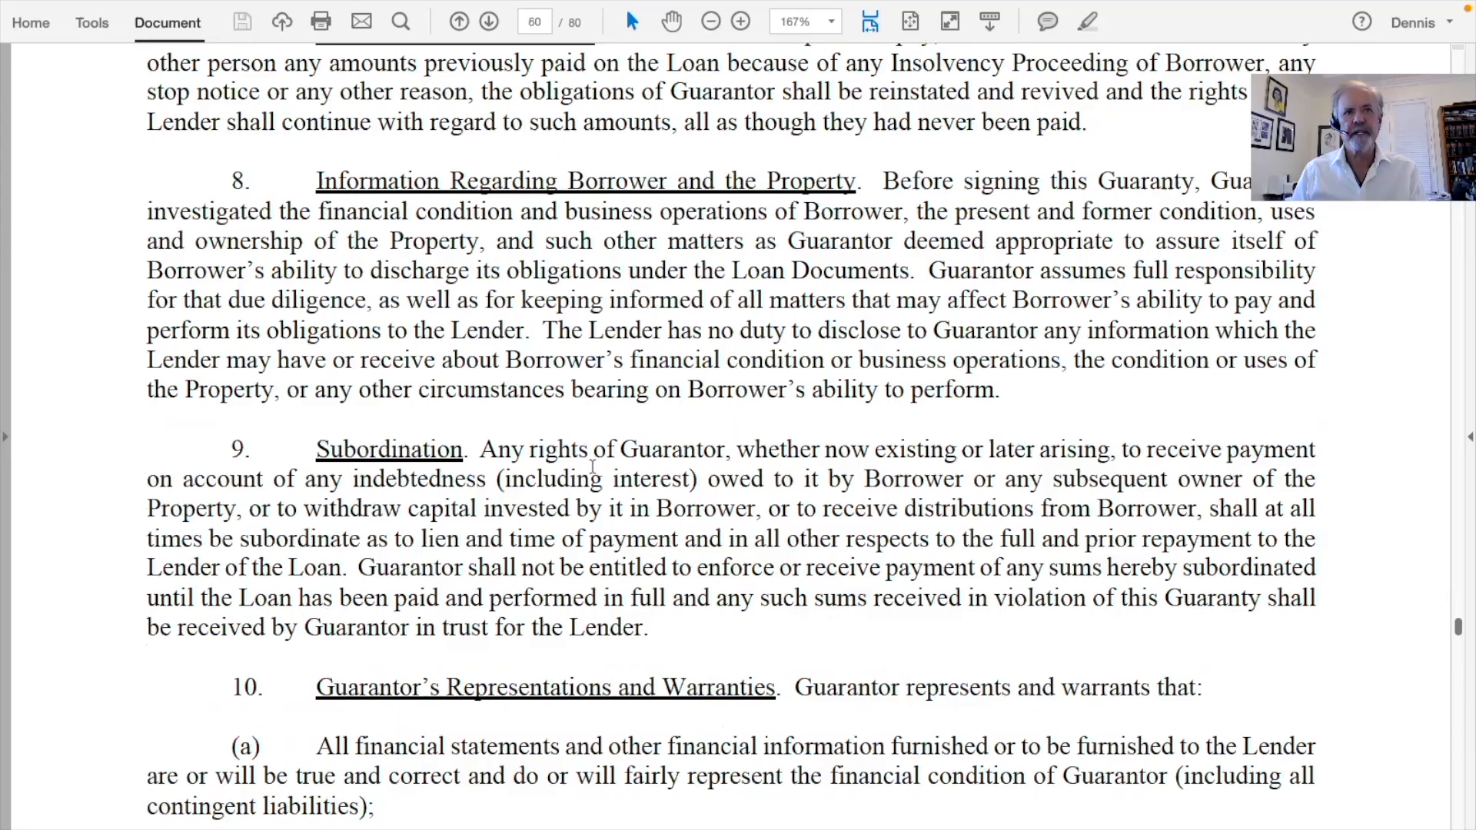
pyautogui.scroll(-20, 593, 466)
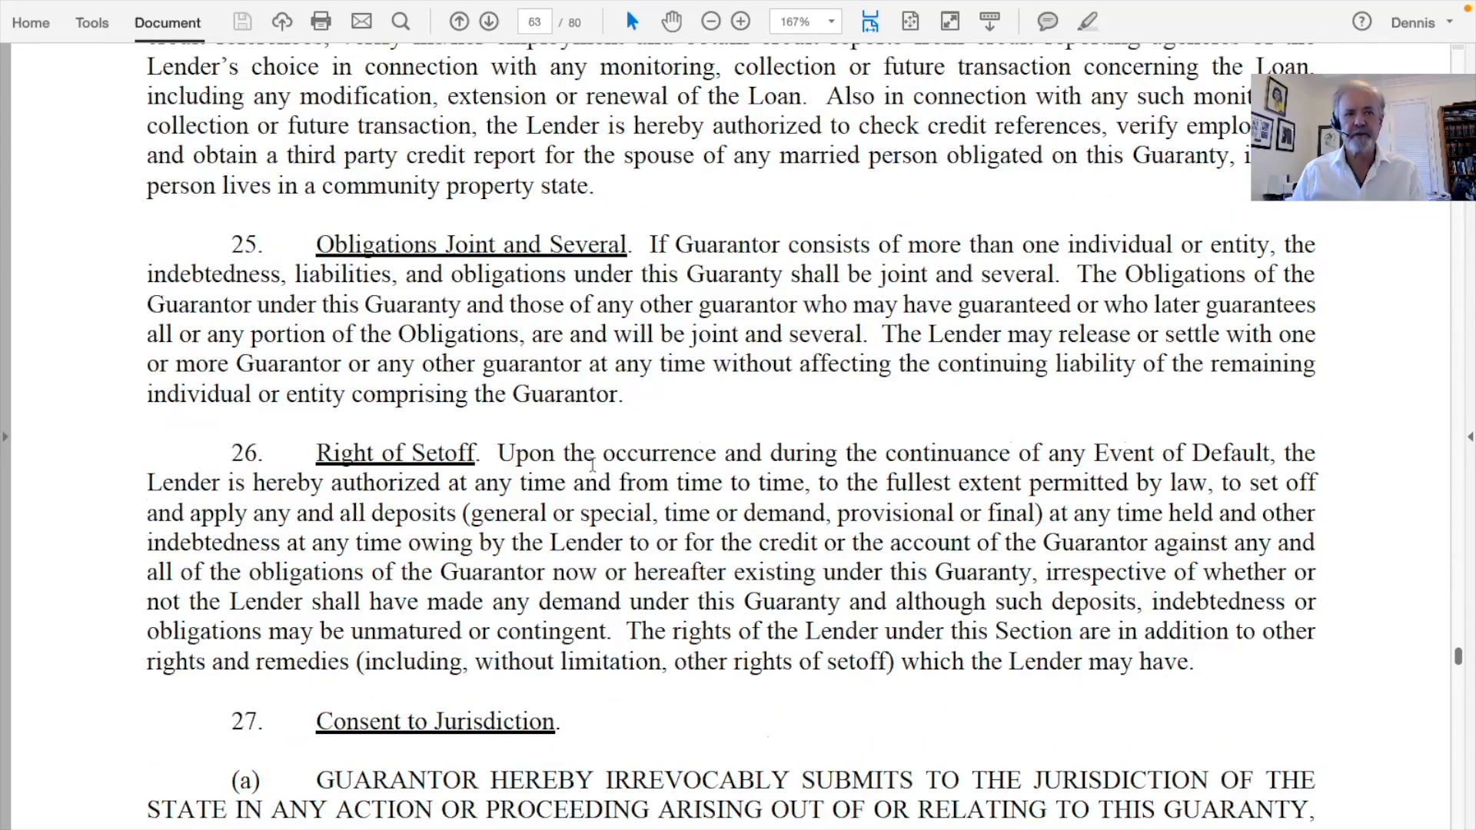
pyautogui.scroll(-20, 592, 467)
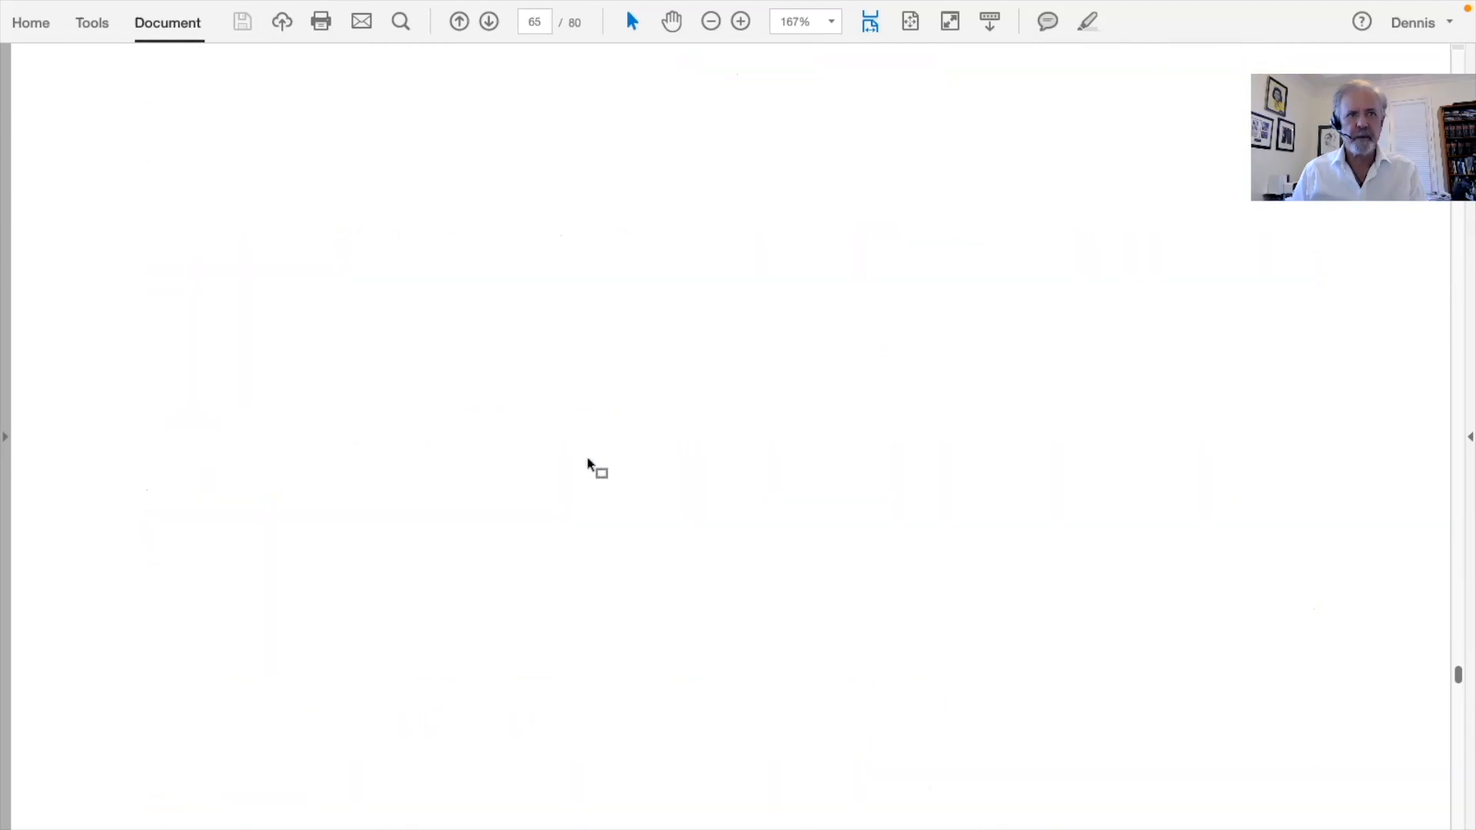
pyautogui.scroll(-10, 588, 463)
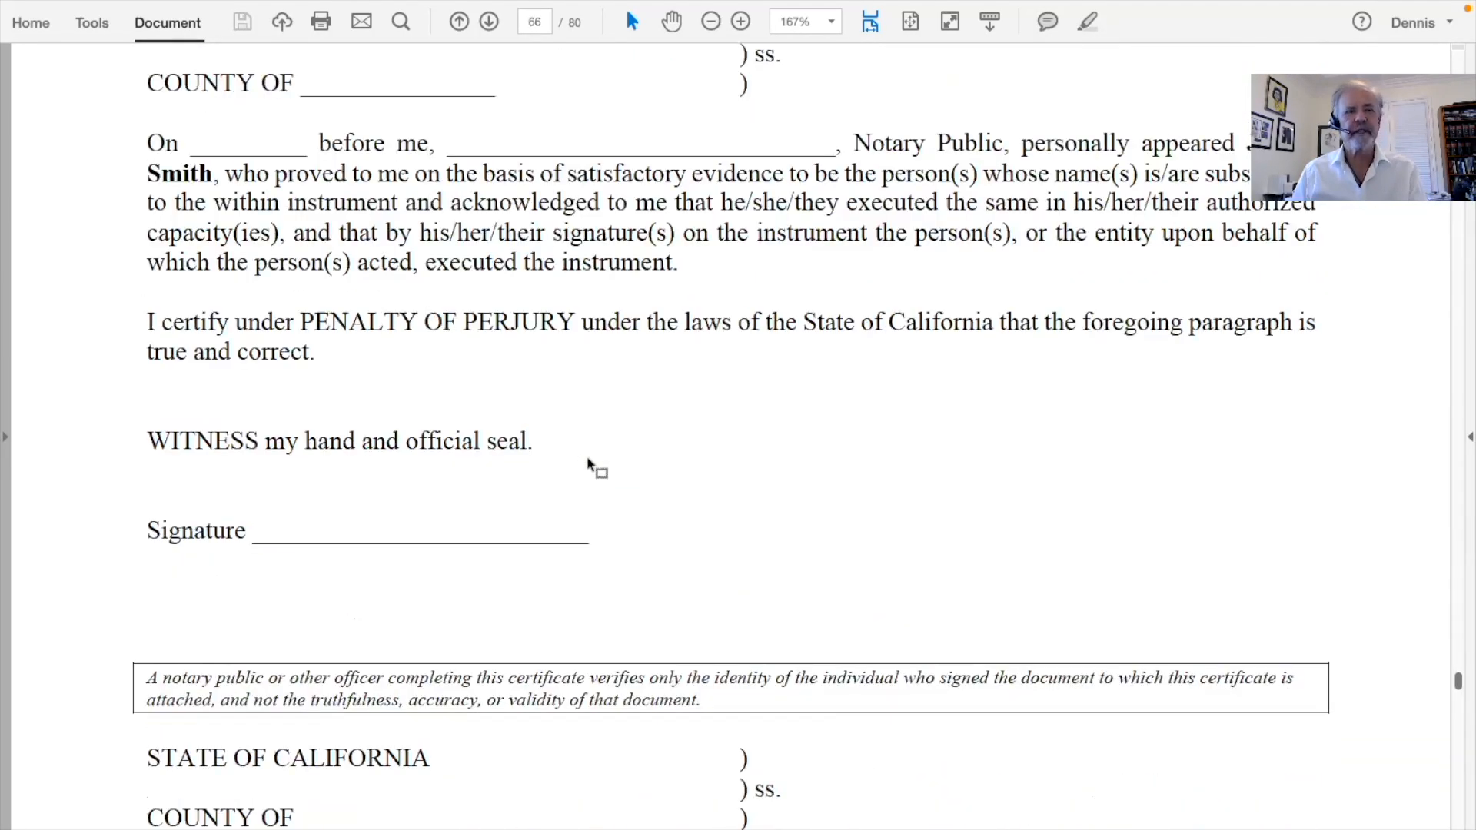
pyautogui.scroll(-20, 588, 463)
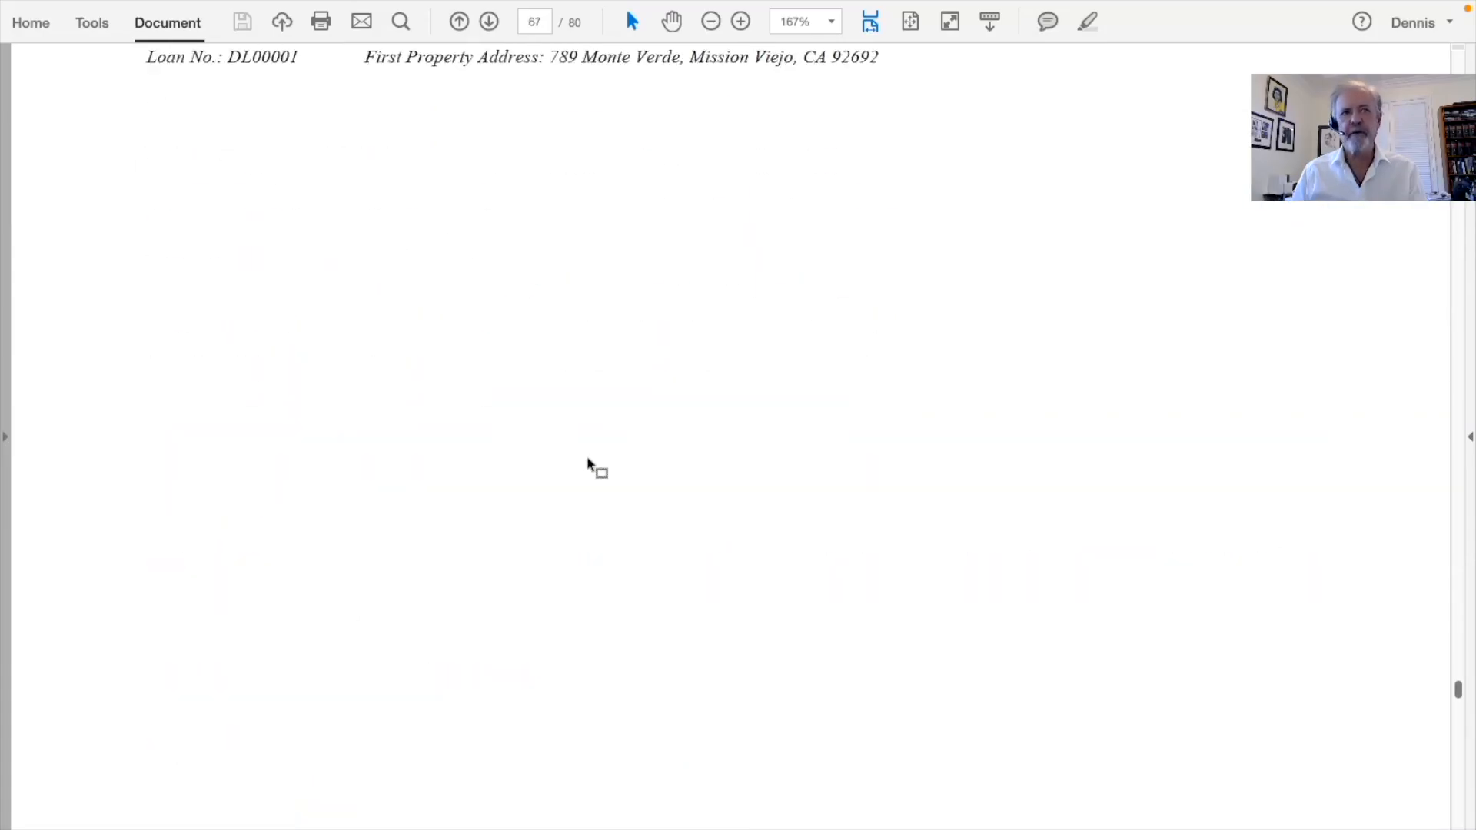
pyautogui.scroll(-5, 588, 461)
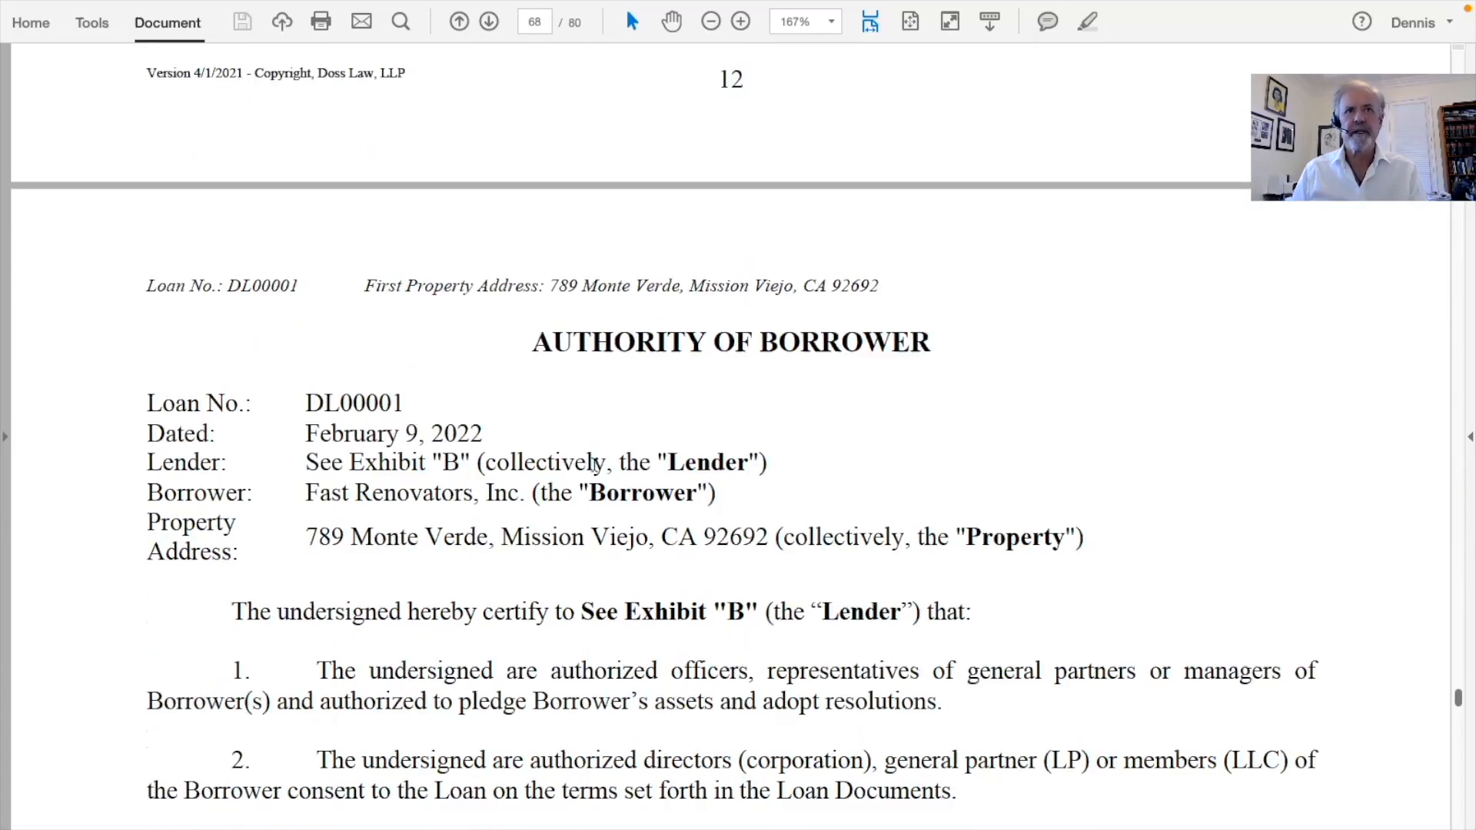
# Scroll from page 68 through Fair Lending, Compliance, Privacy and Anti-Money Laundering documents to page 79
pyautogui.scroll(-1, 595, 464)
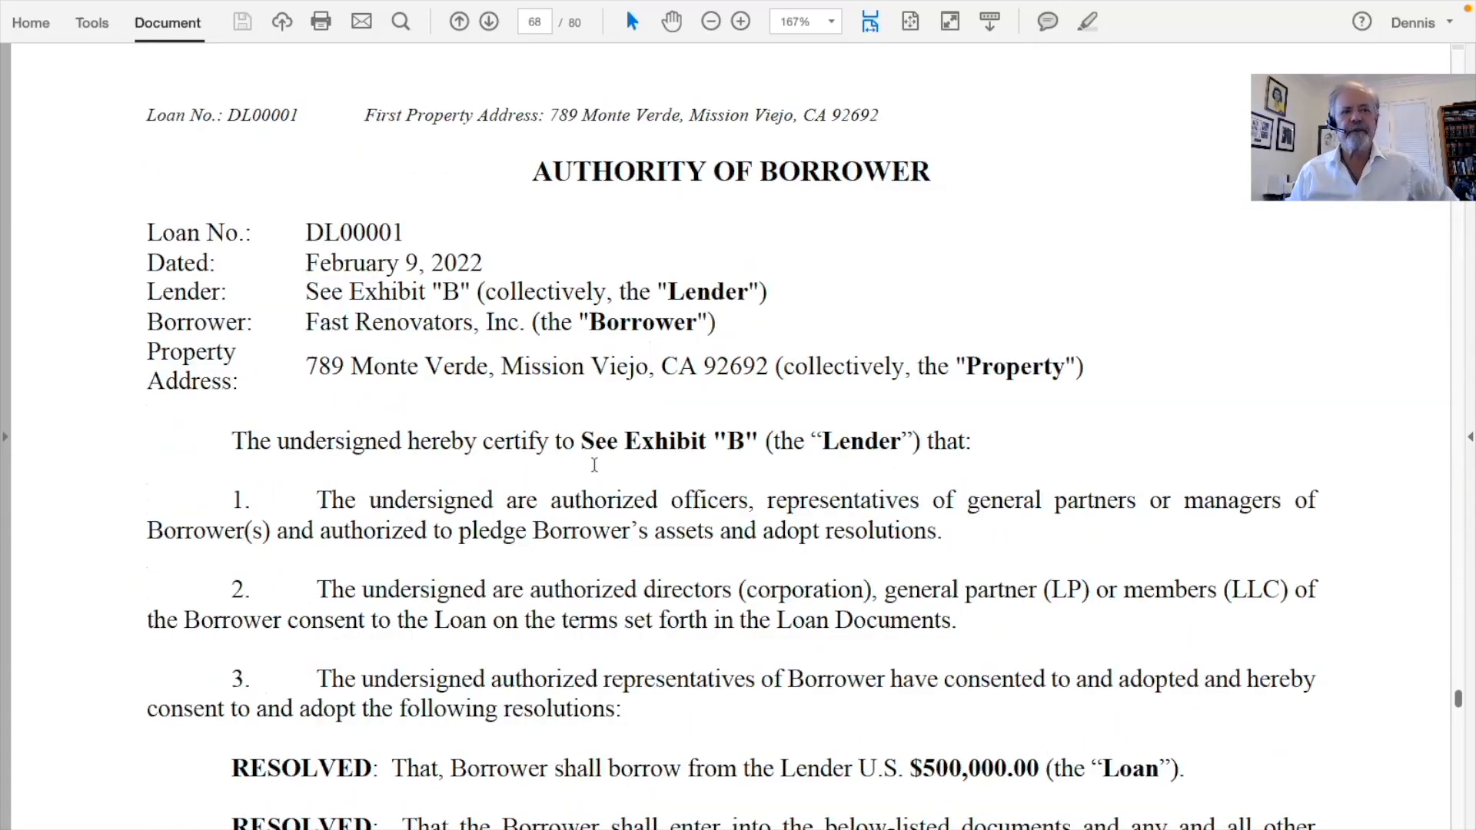
pyautogui.scroll(-10, 594, 465)
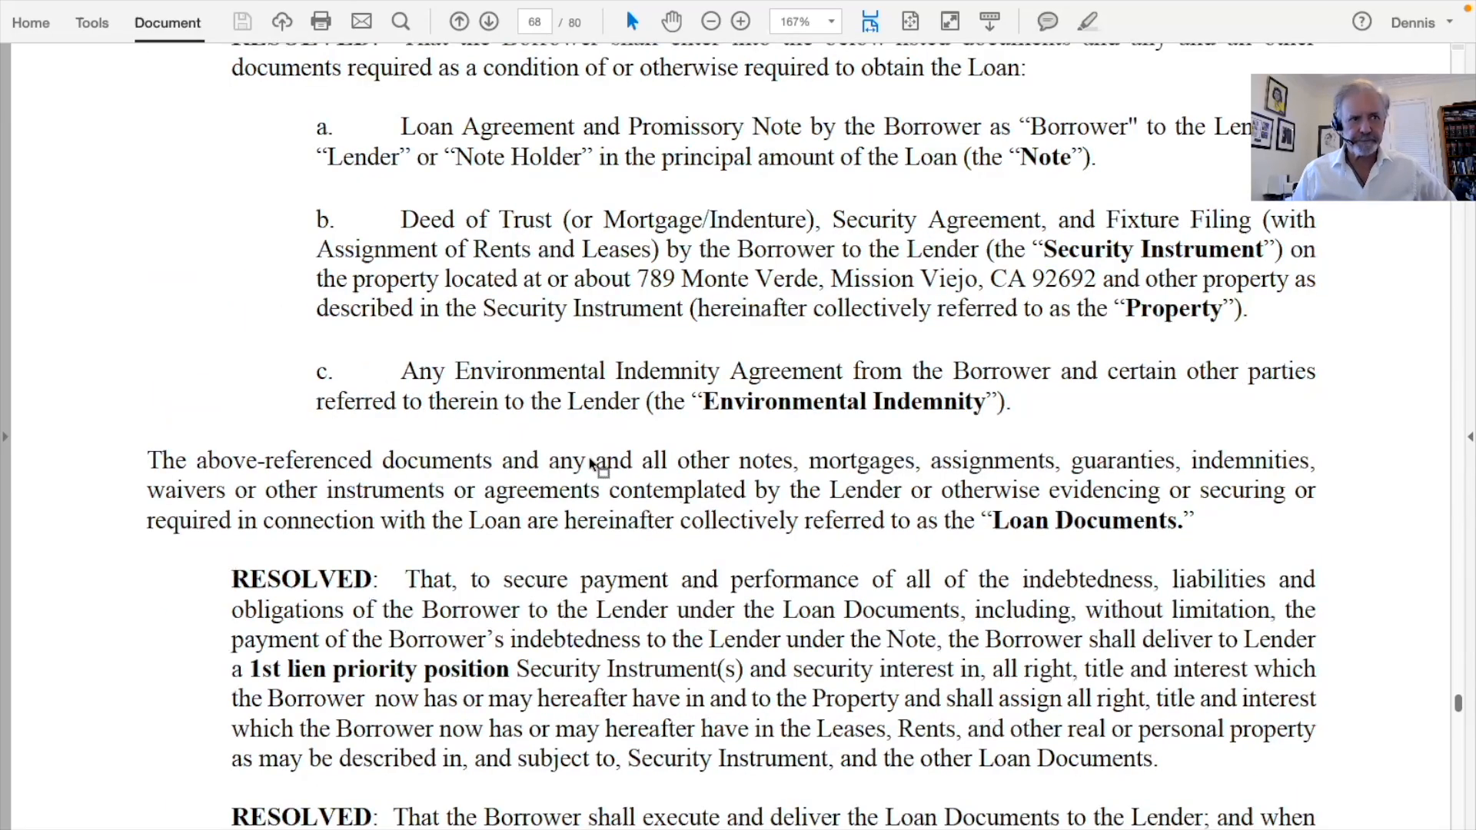
pyautogui.scroll(-10, 594, 464)
pyautogui.scroll(-9, 596, 464)
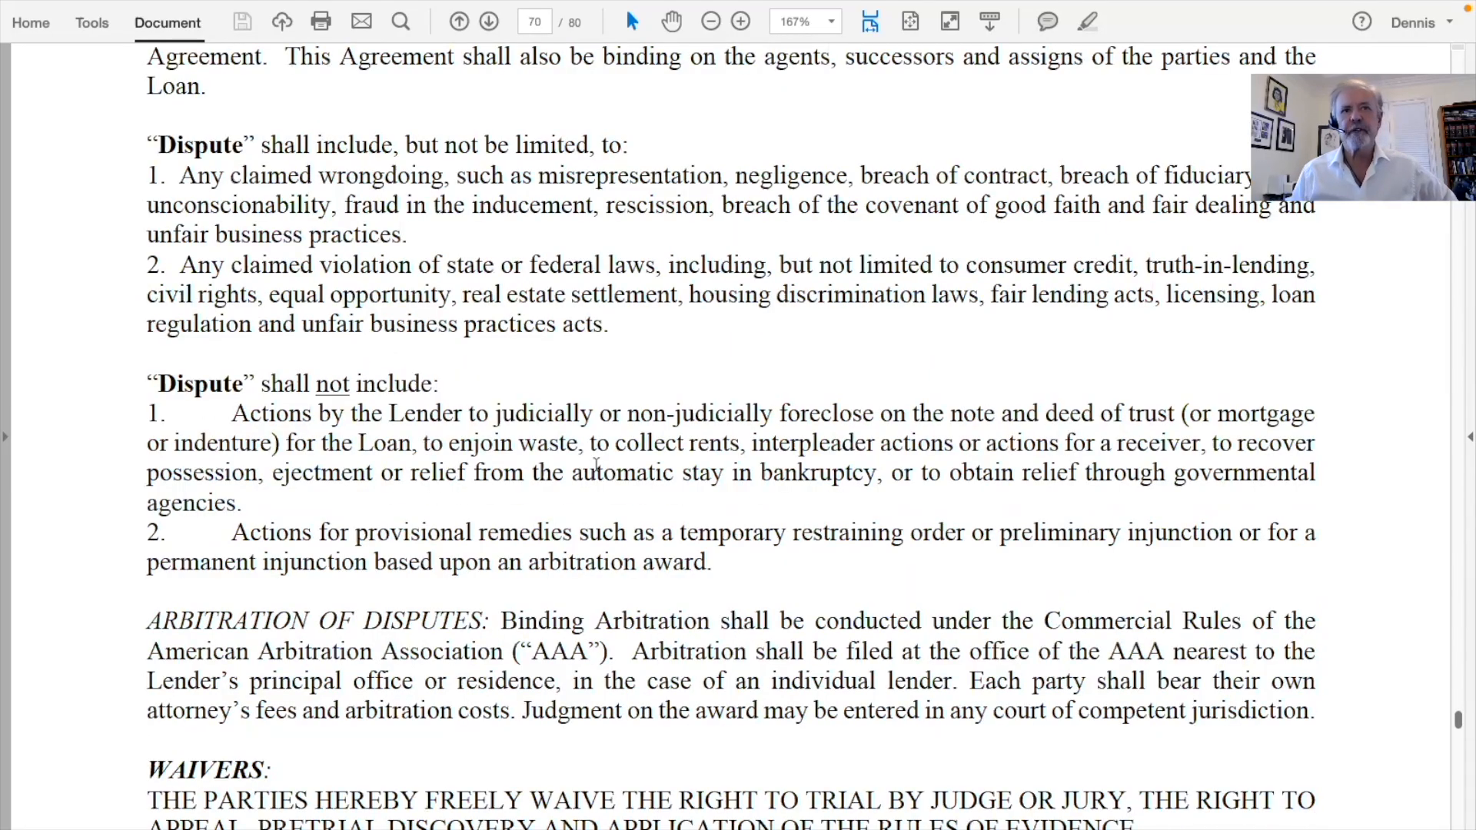
pyautogui.scroll(-10, 594, 464)
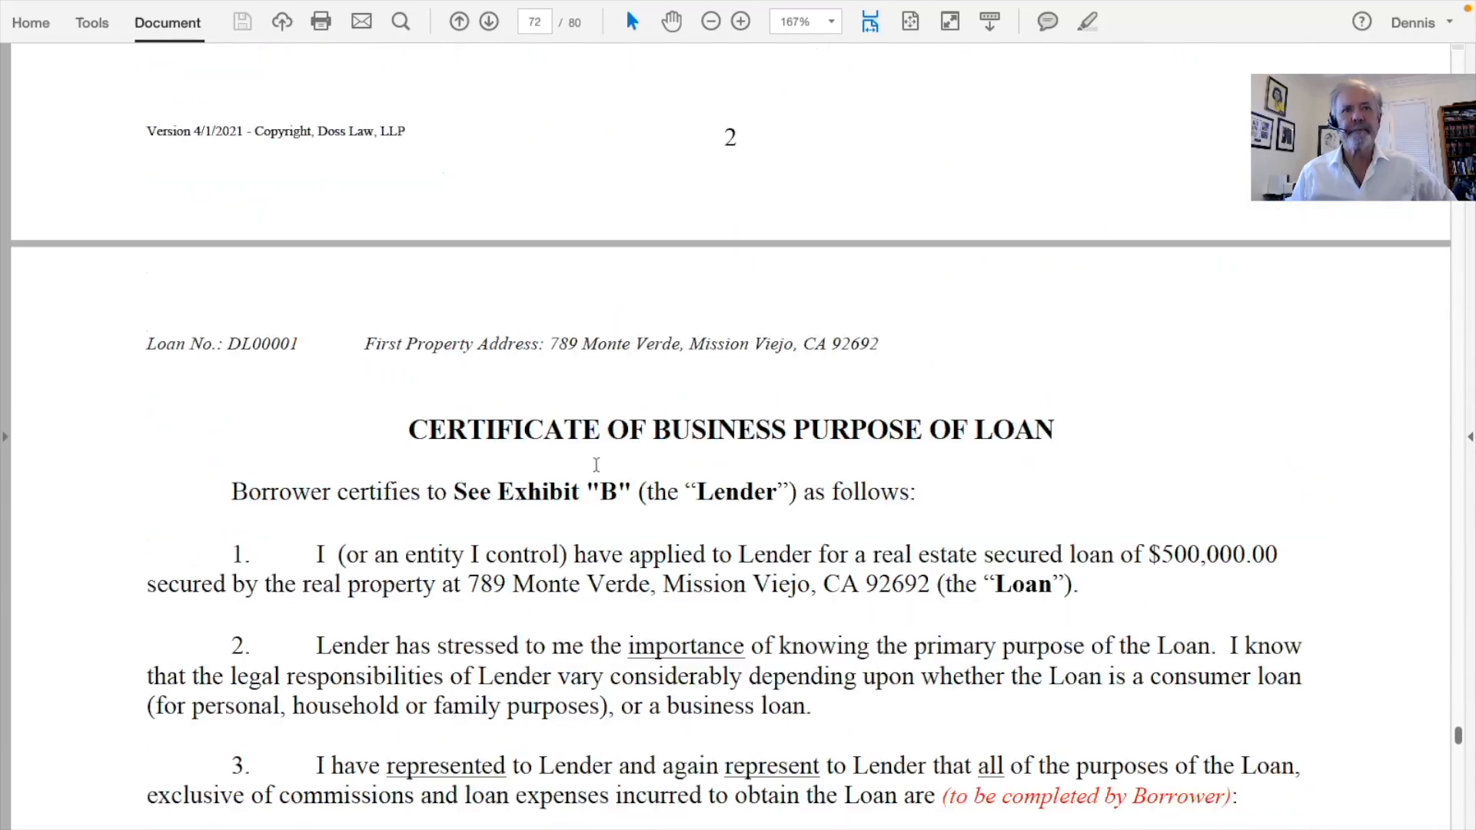
pyautogui.scroll(-3, 595, 465)
pyautogui.scroll(-15, 595, 464)
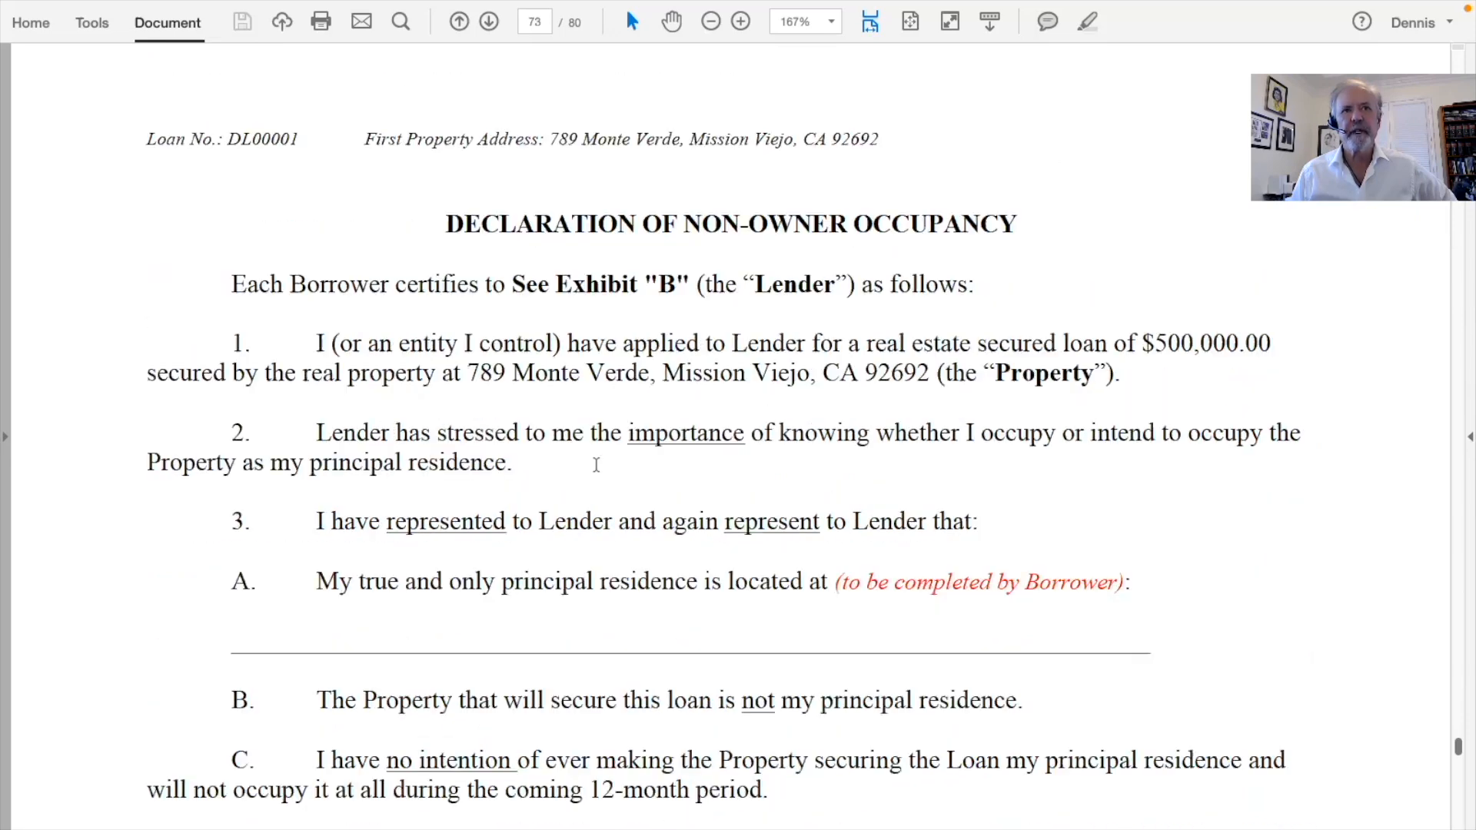
pyautogui.scroll(-15, 592, 461)
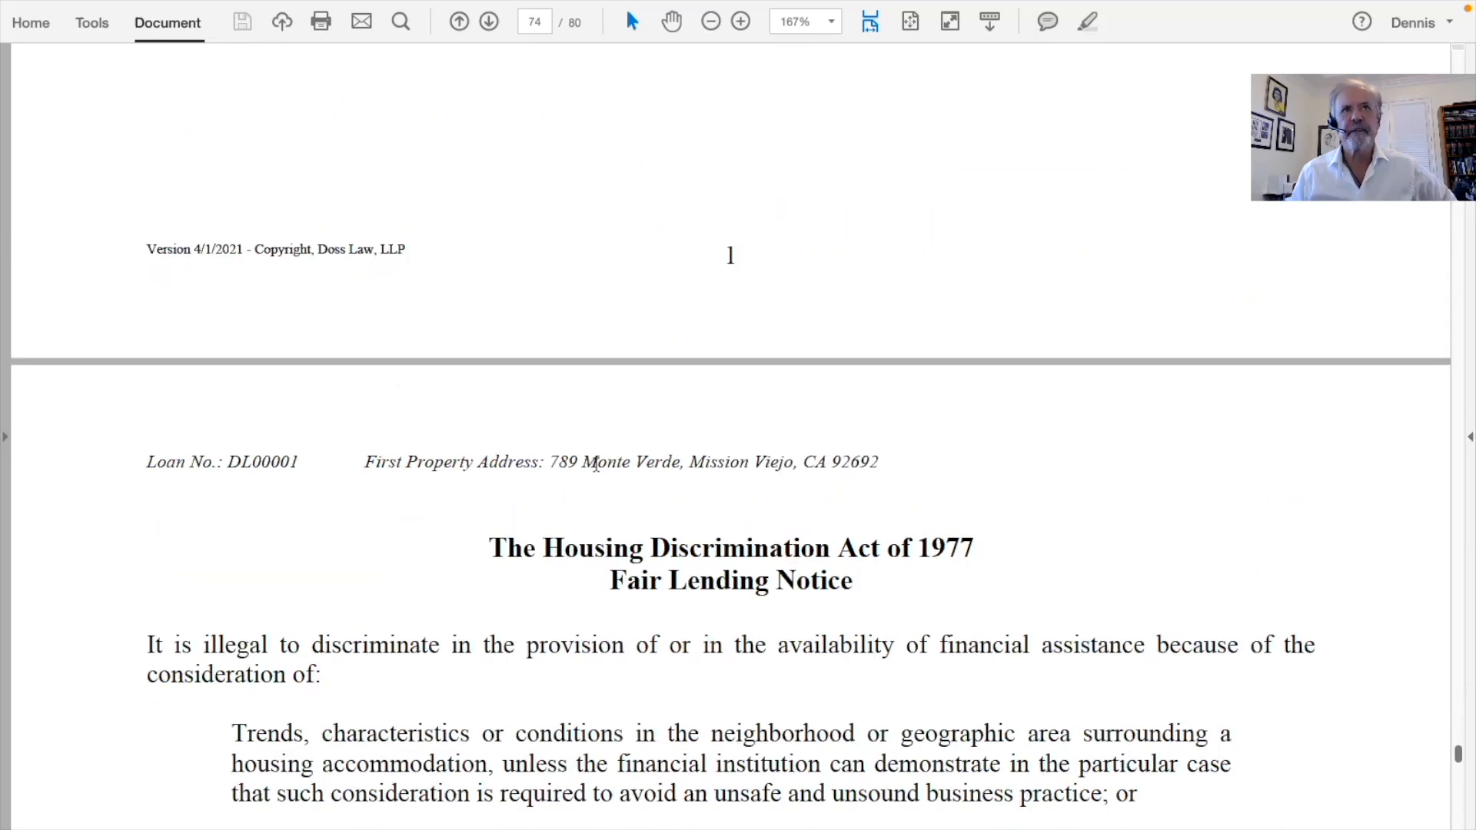
pyautogui.scroll(-6, 596, 464)
pyautogui.scroll(-20, 596, 464)
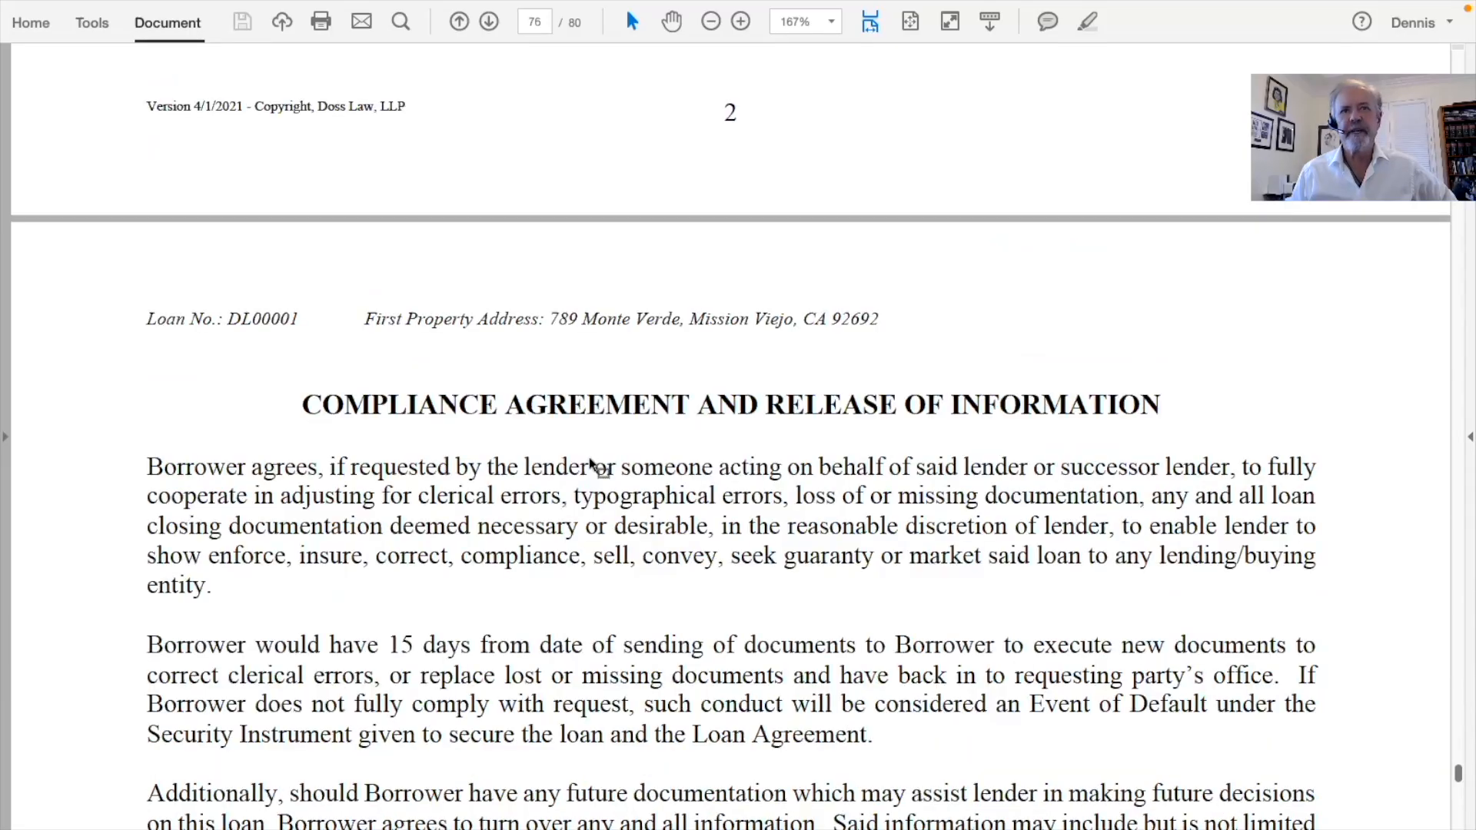
pyautogui.scroll(-14, 593, 465)
pyautogui.scroll(-15, 589, 461)
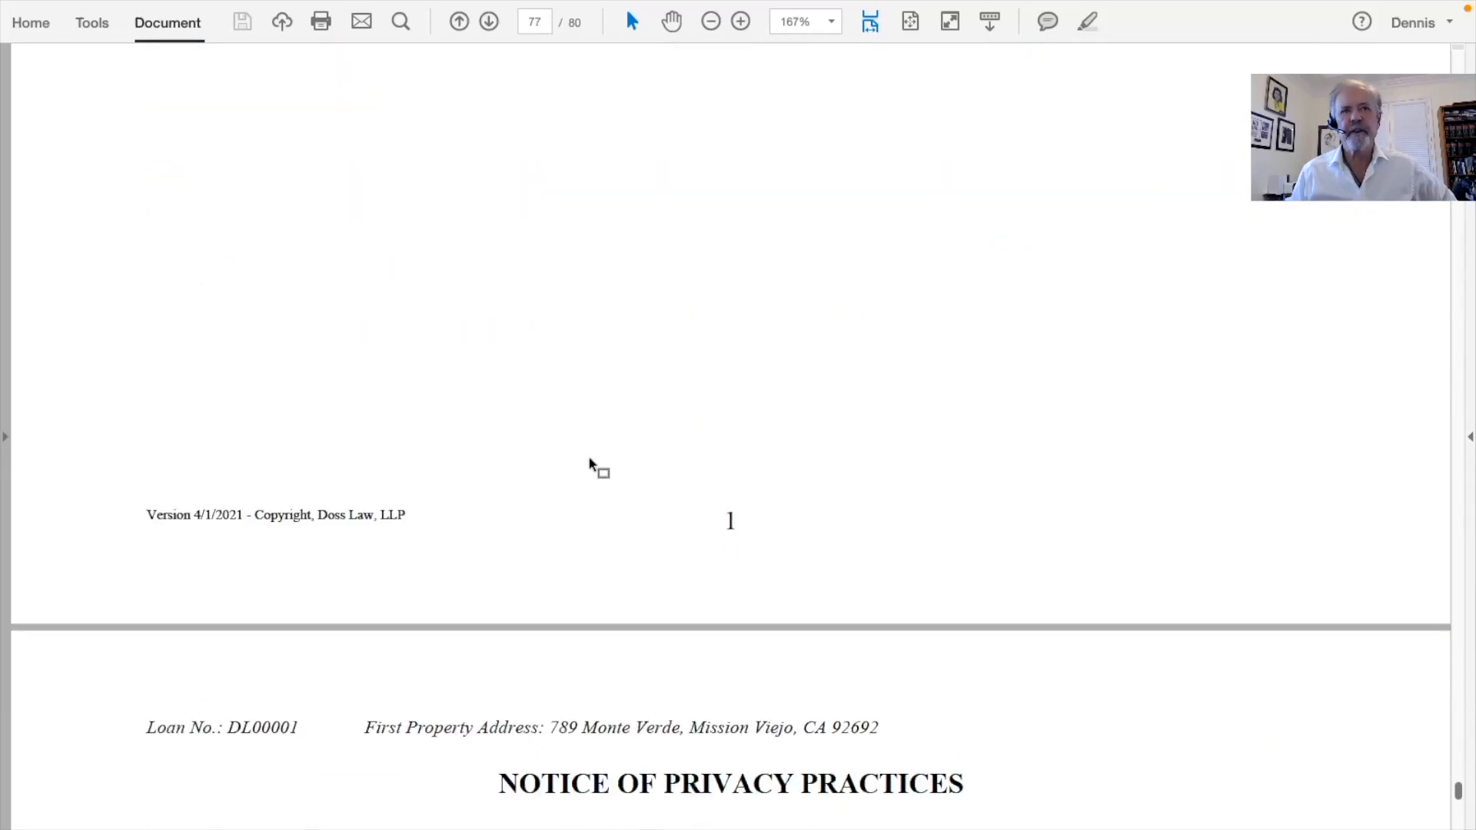
pyautogui.scroll(-15, 589, 458)
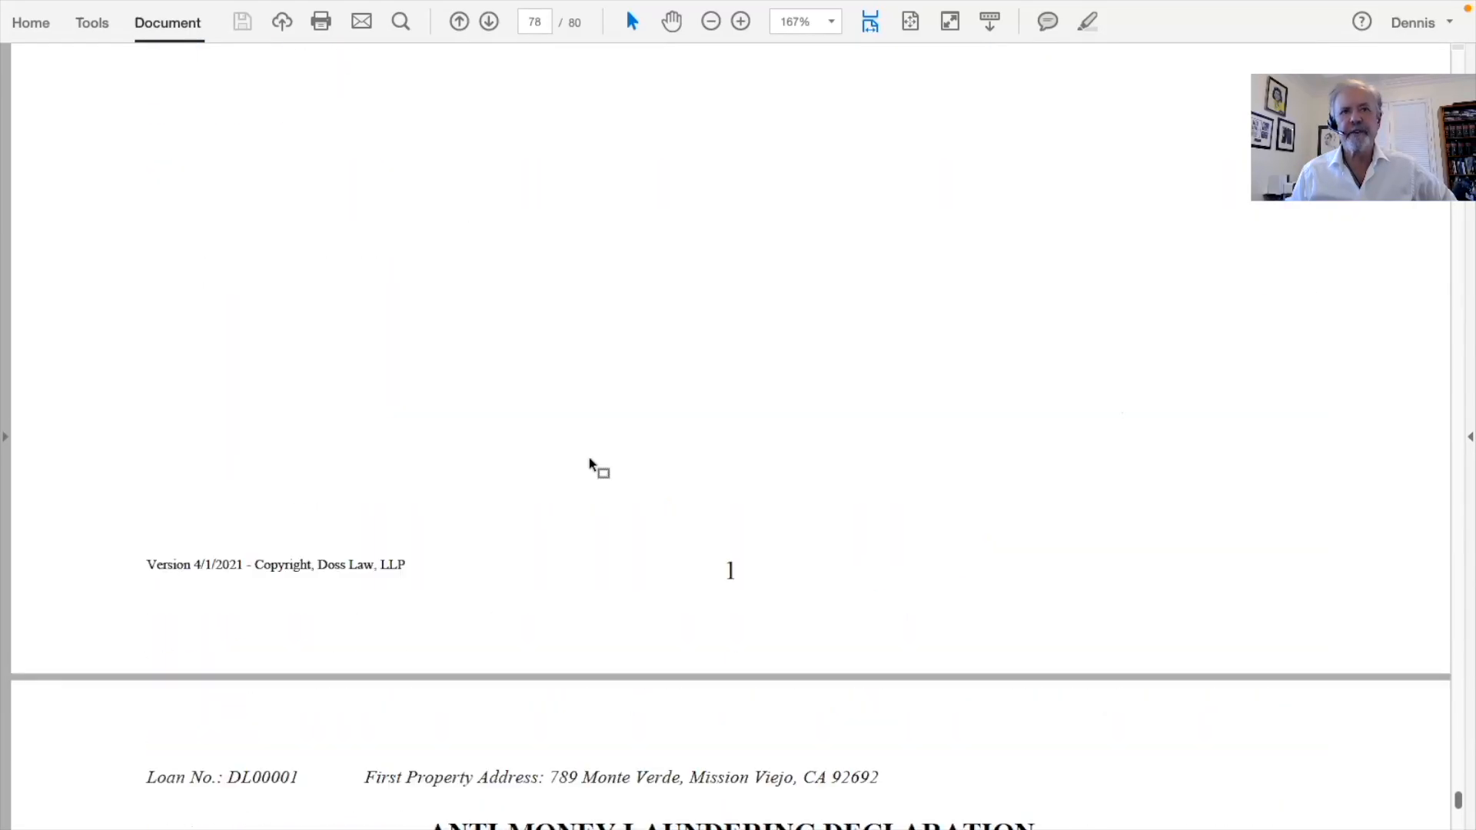
pyautogui.scroll(-18, 592, 461)
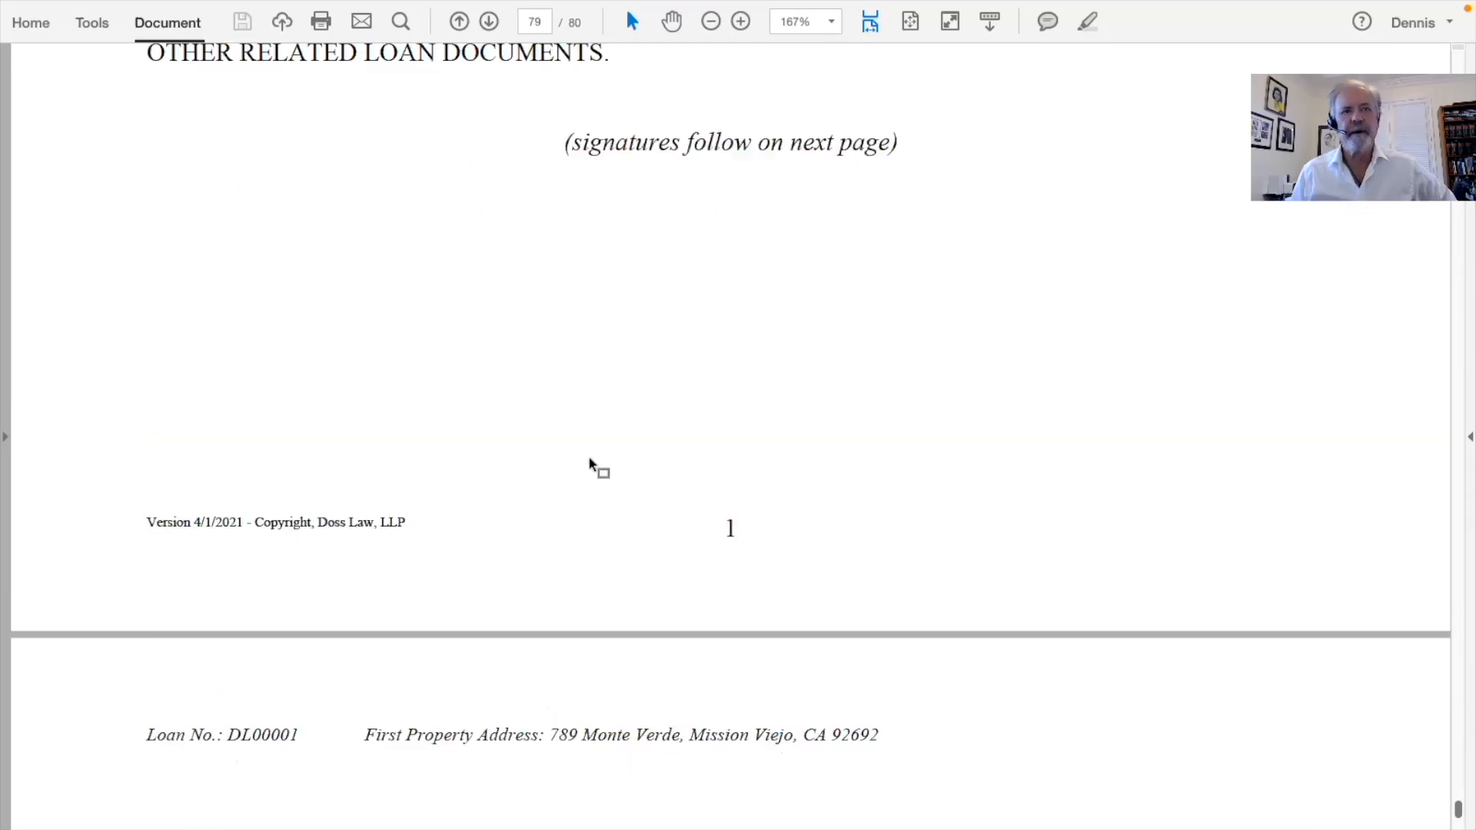